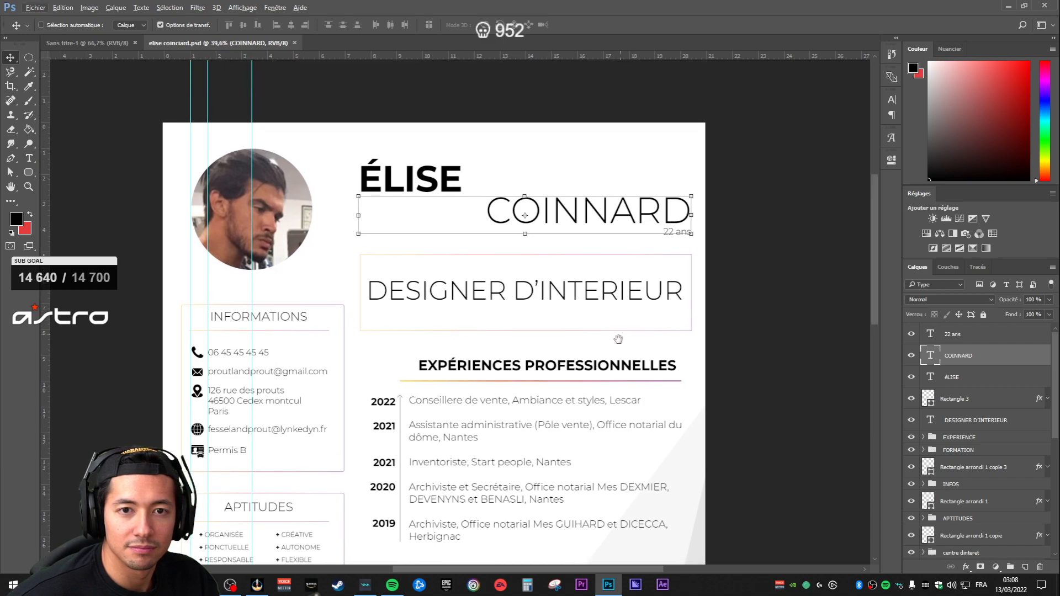
Step: Move the age text below the first name and place the surname on the same line as the first name
click(961, 335)
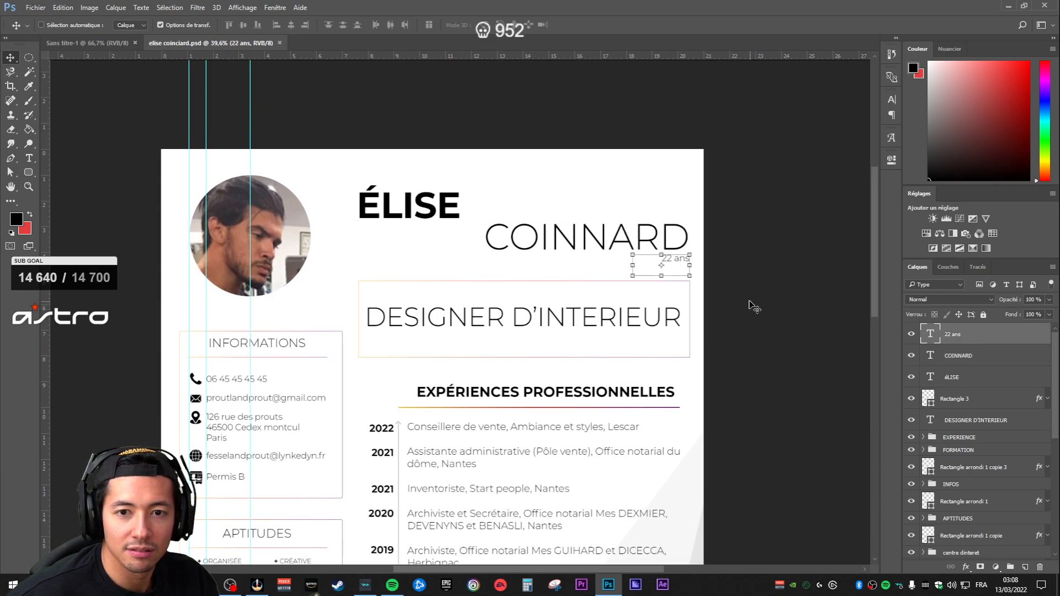
drag(686, 275, 381, 241)
click(961, 356)
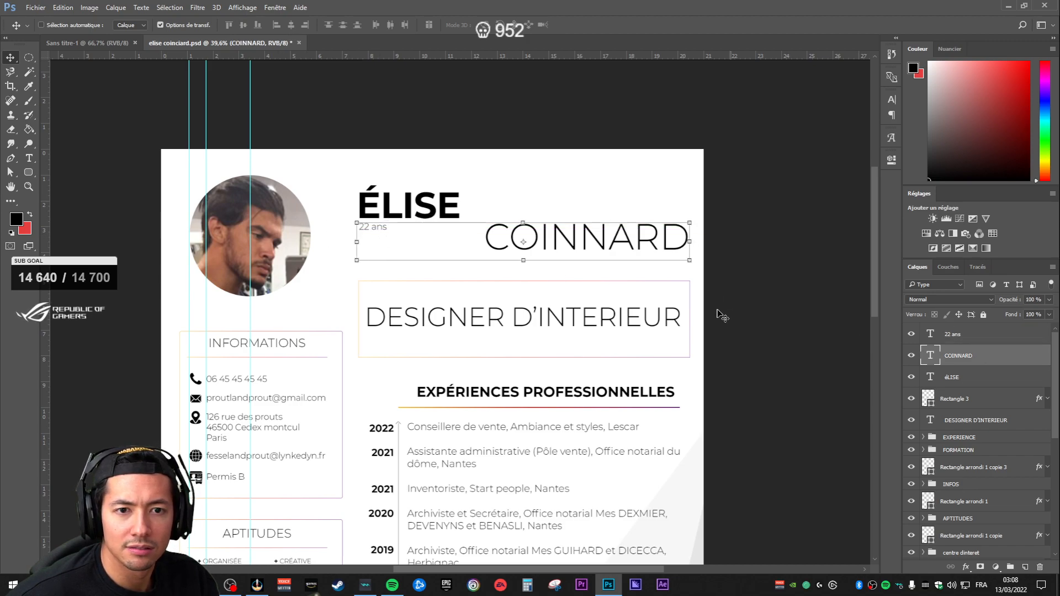
drag(606, 248, 593, 219)
click(990, 427)
scroll(594, 339, down, 6)
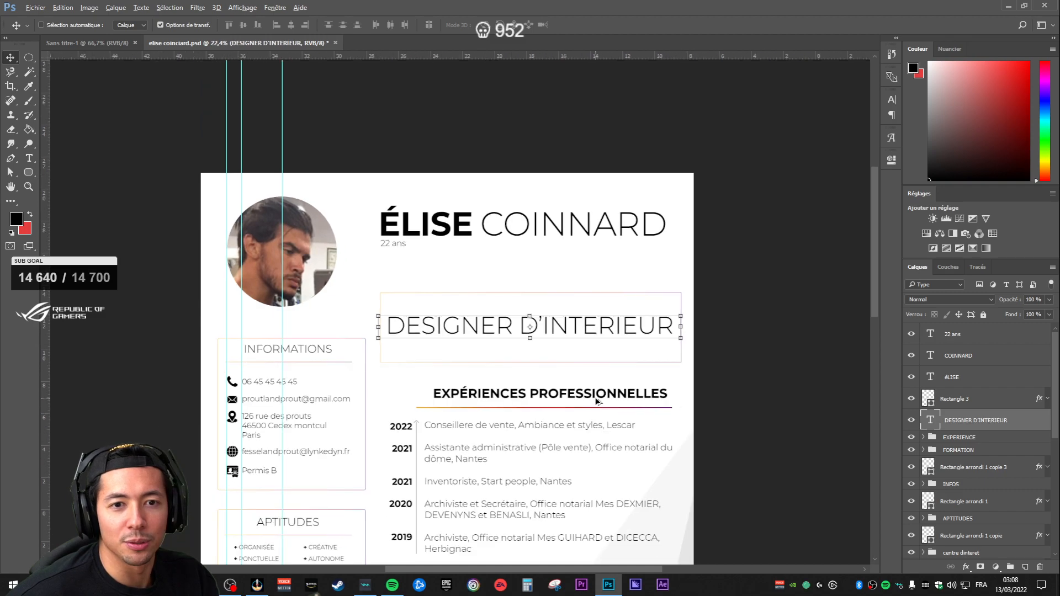
scroll(483, 197, up, 6)
drag(612, 126, 609, 288)
Step: Try an italic font style on the surname text, and undo it
click(972, 380)
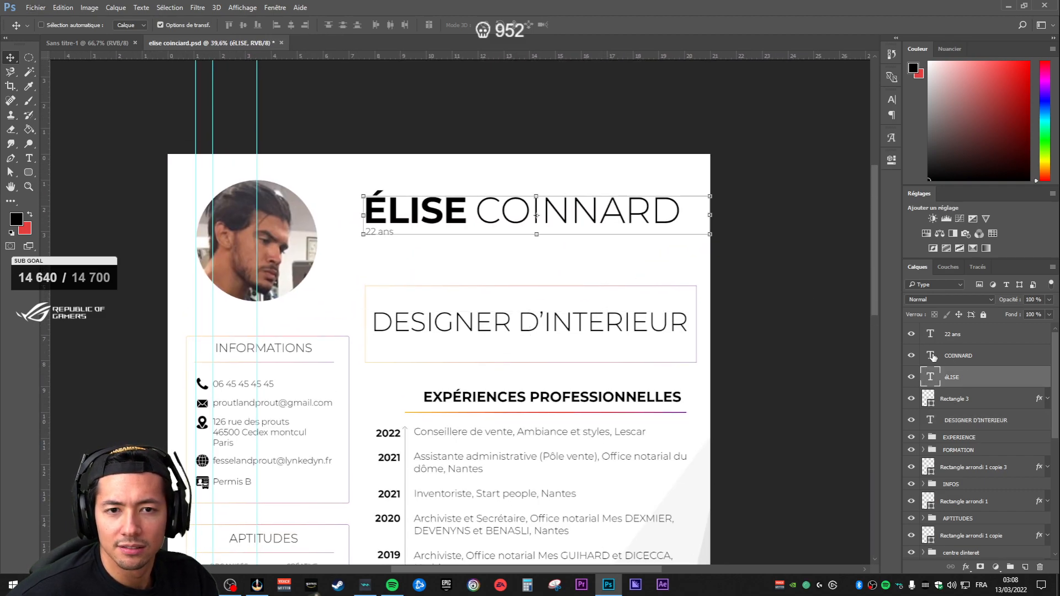
double_click(931, 356)
click(183, 25)
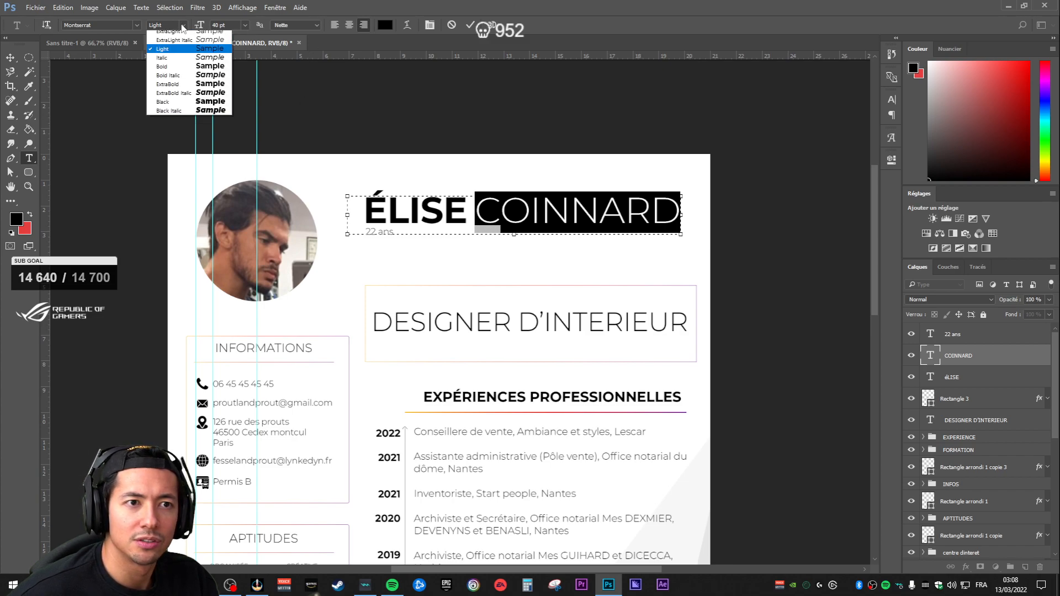
click(176, 71)
click(1004, 386)
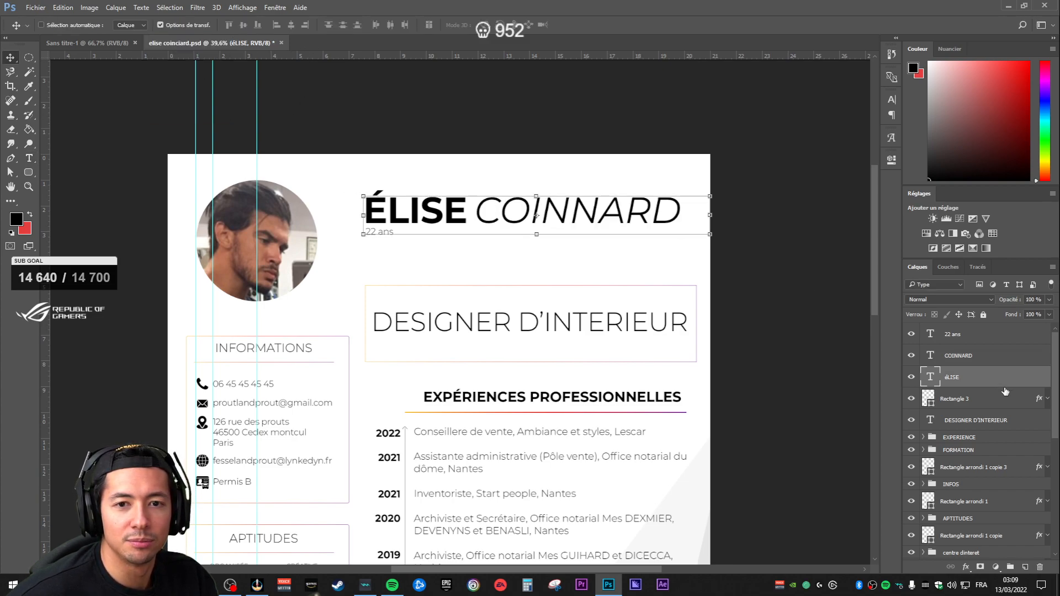
key(ctrl+z)
Step: Save the CV document
click(956, 379)
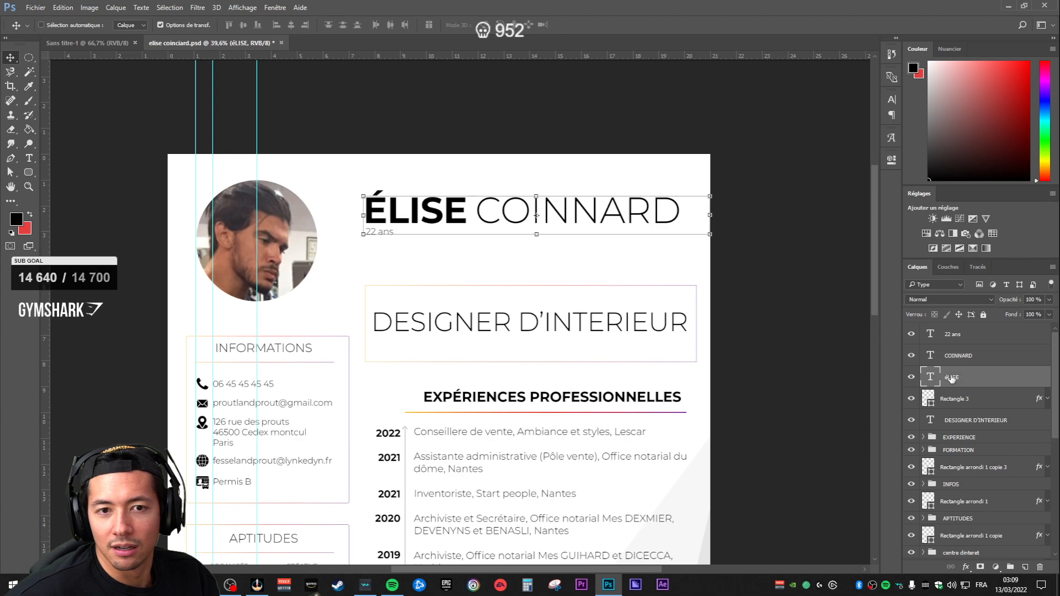
key(ctrl+s)
scroll(615, 341, down, 5)
click(962, 422)
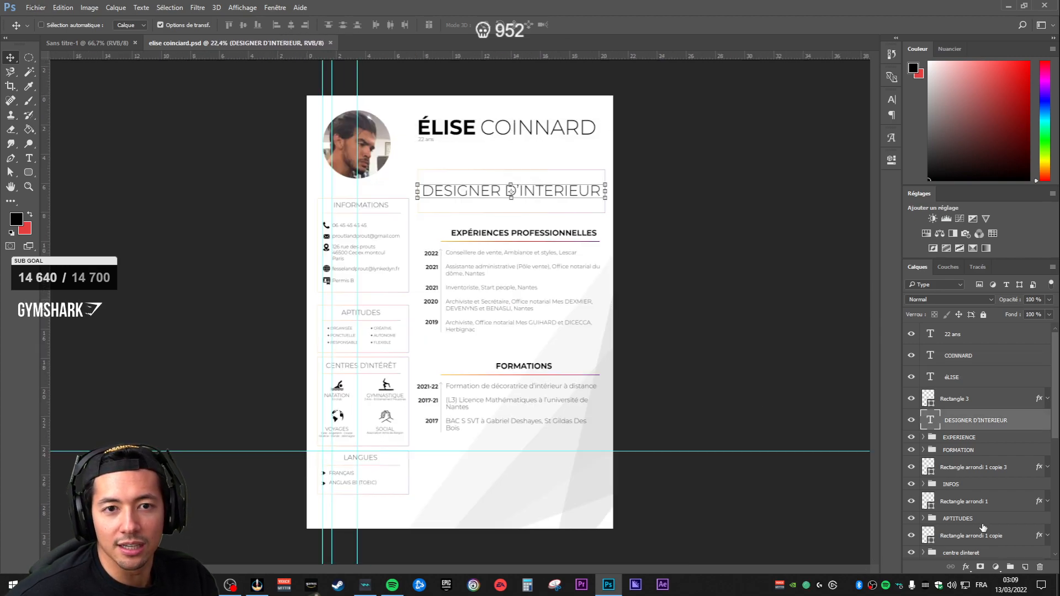
click(981, 532)
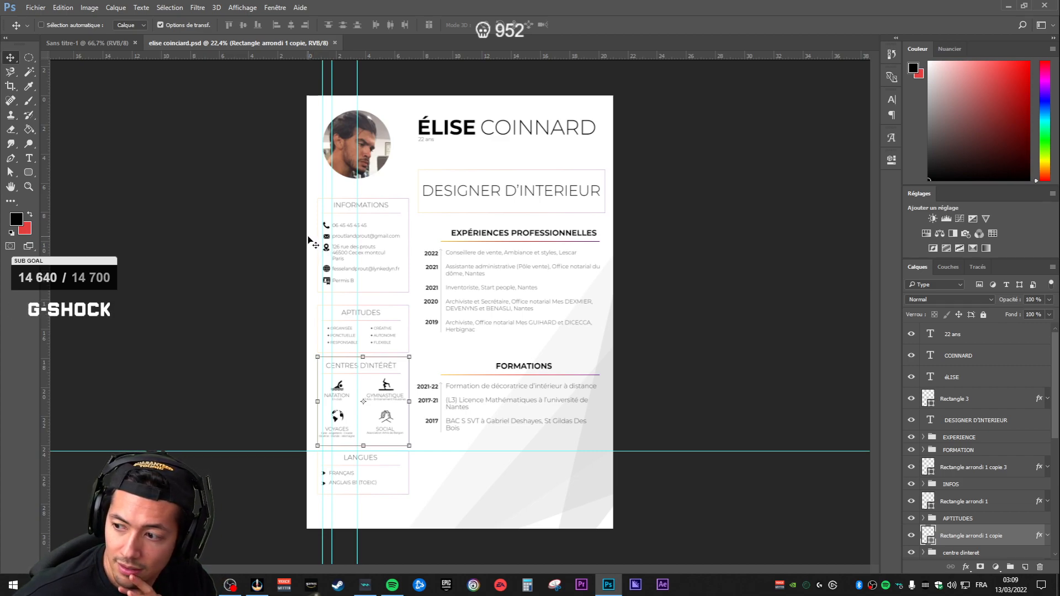
Step: Move the surname text down so it sits staggered slightly lower than the first name
click(960, 358)
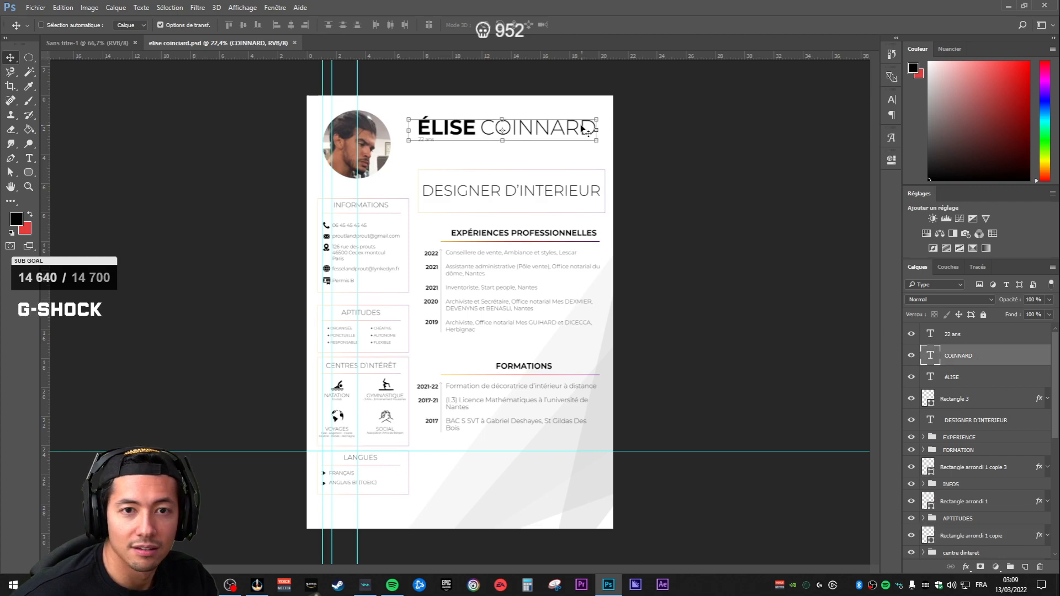
mouse_move(538, 127)
mouse_down()
mouse_move(539, 140)
mouse_move(540, 130)
mouse_move(544, 138)
mouse_move(526, 132)
mouse_up()
scroll(530, 138, up, 3)
drag(614, 160, 561, 358)
drag(507, 301, 532, 318)
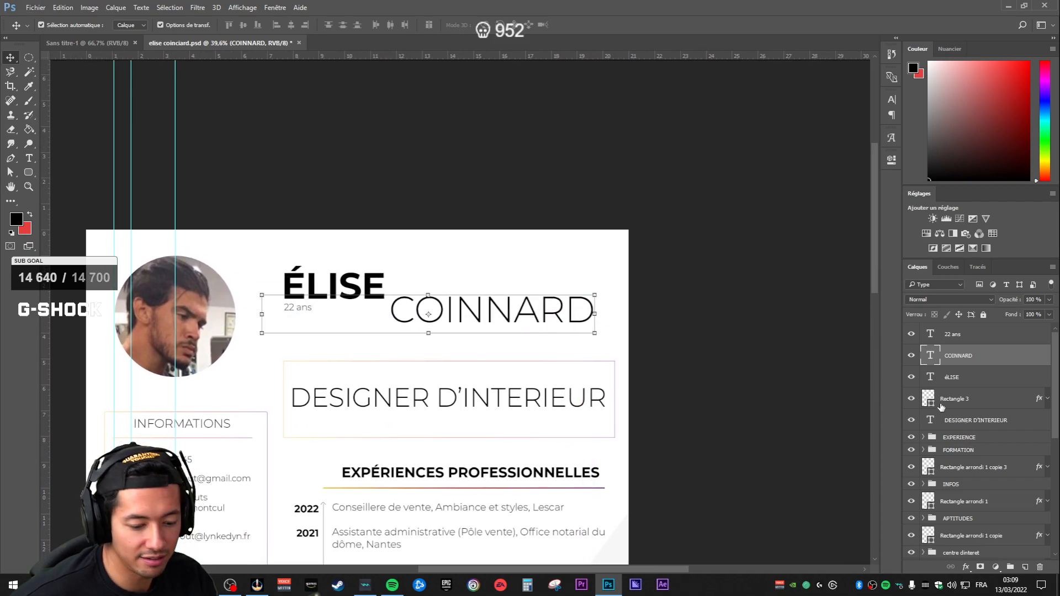
Step: Duplicate the surname text, enlarge the copy to about 330% across the page and lower its opacity to 3%
key(ctrl+j)
scroll(603, 355, down, 3)
drag(537, 175, 694, 170)
click(1050, 300)
click(1003, 313)
drag(1002, 312, 1000, 312)
click(1014, 379)
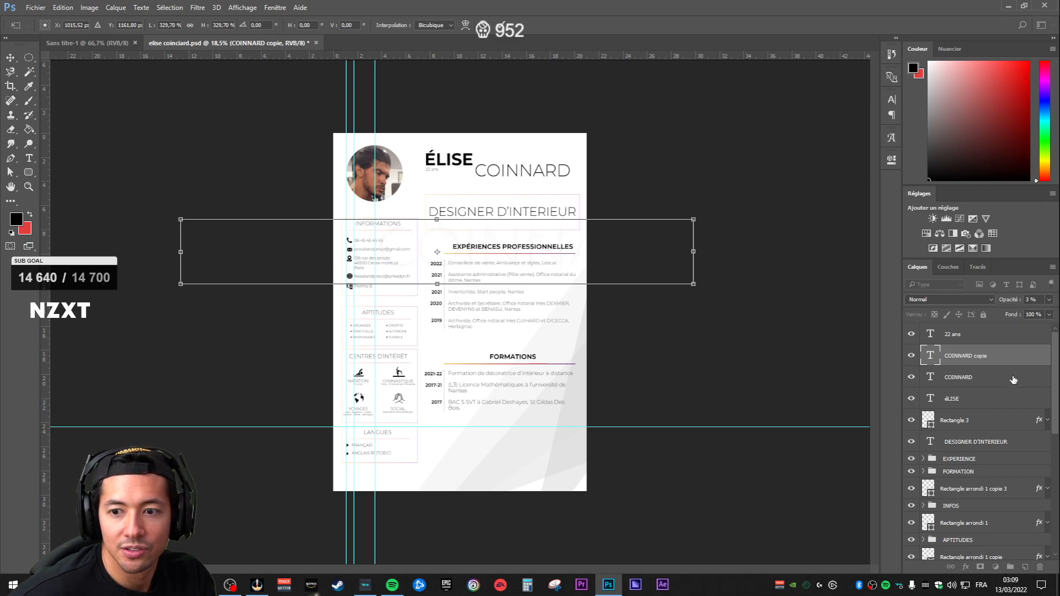
key(Return)
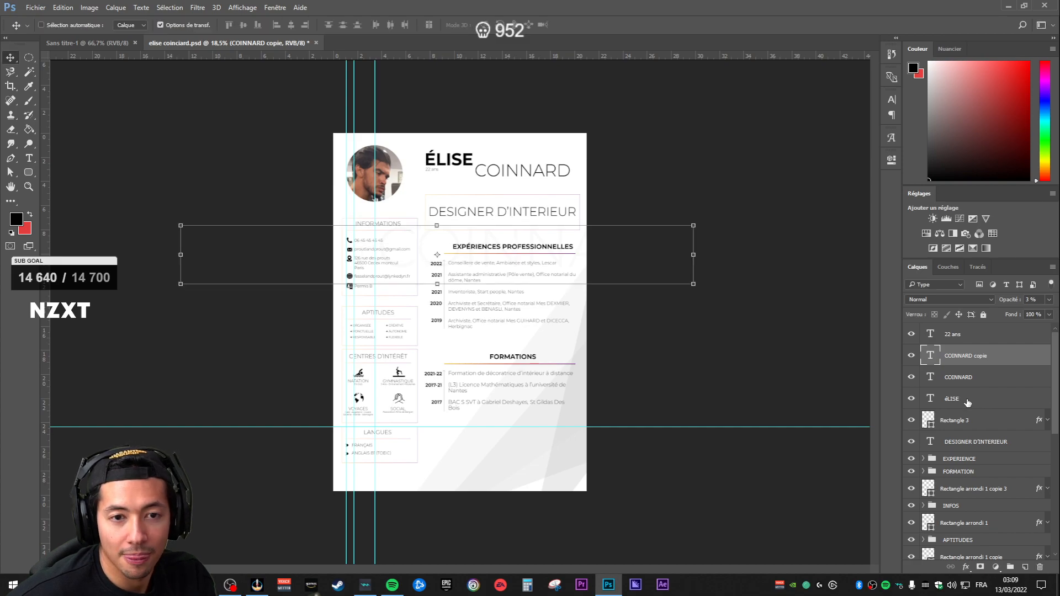
Step: Duplicate the first name text, enlarge the copy to about 391% near the photo and lower its opacity to 4%
click(975, 406)
key(ctrl+j)
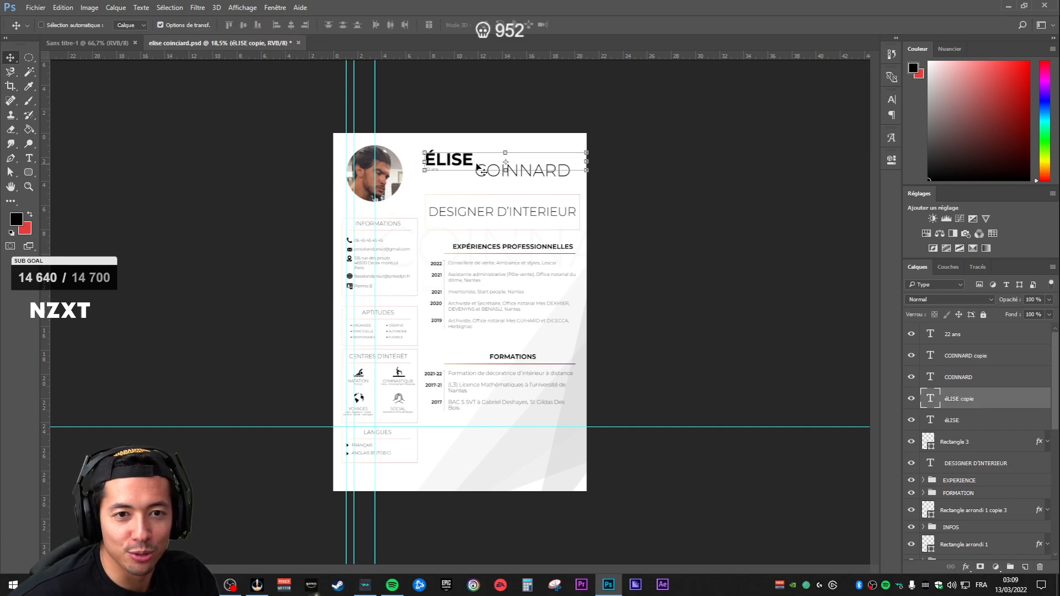
scroll(448, 159, up, 2)
drag(507, 115, 386, 201)
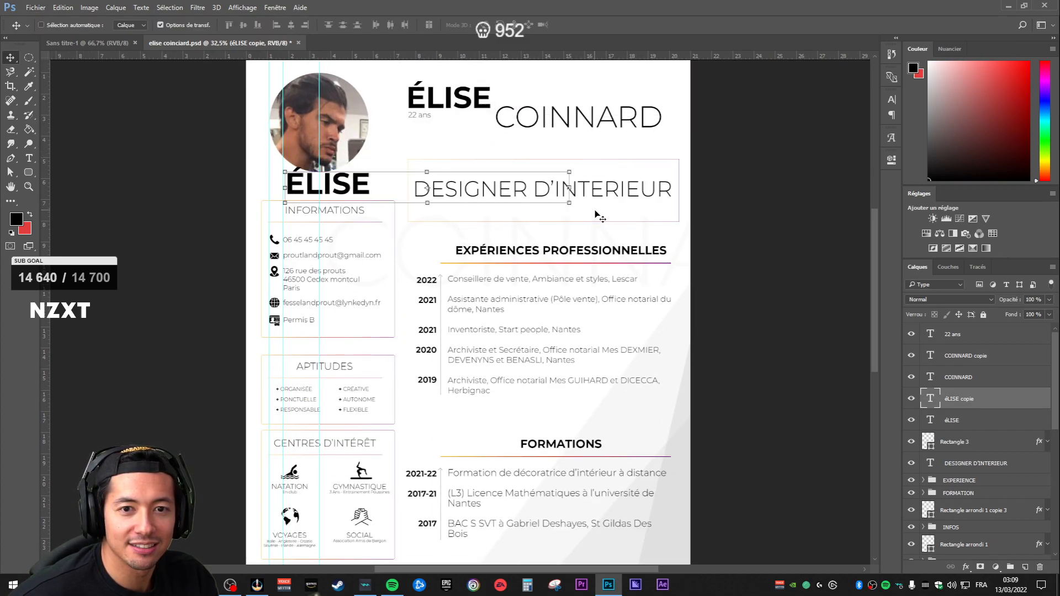
drag(566, 204, 872, 373)
scroll(448, 223, down, 2)
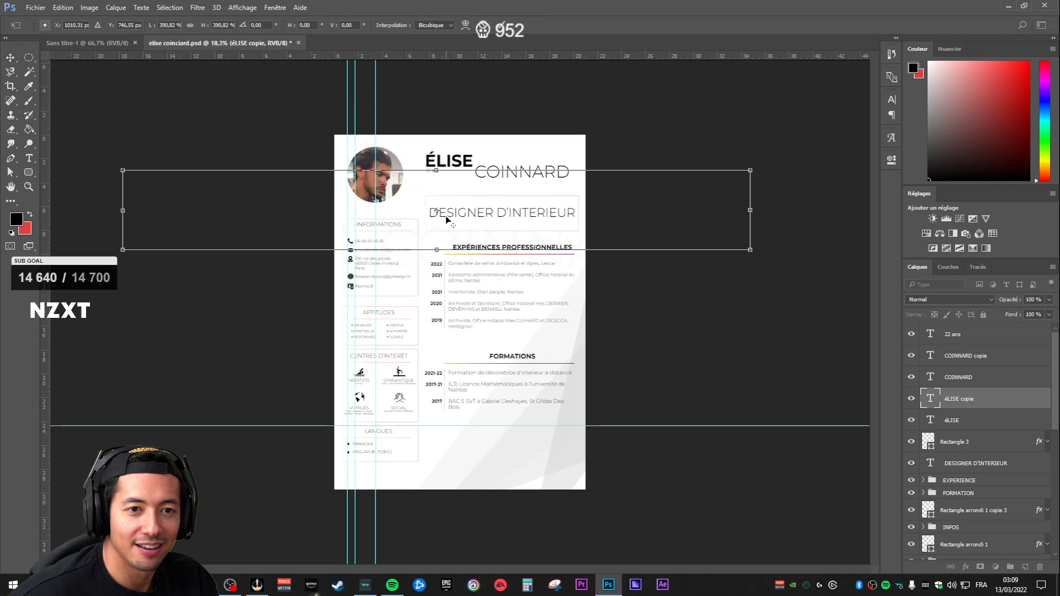
drag(580, 207, 740, 194)
key(Return)
click(1049, 300)
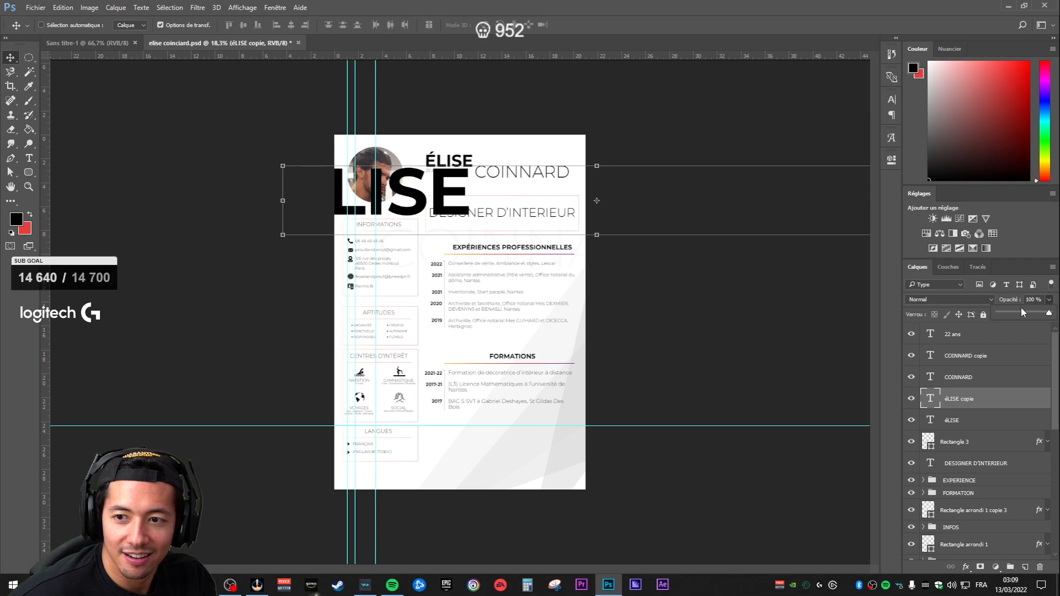
drag(1000, 314, 999, 315)
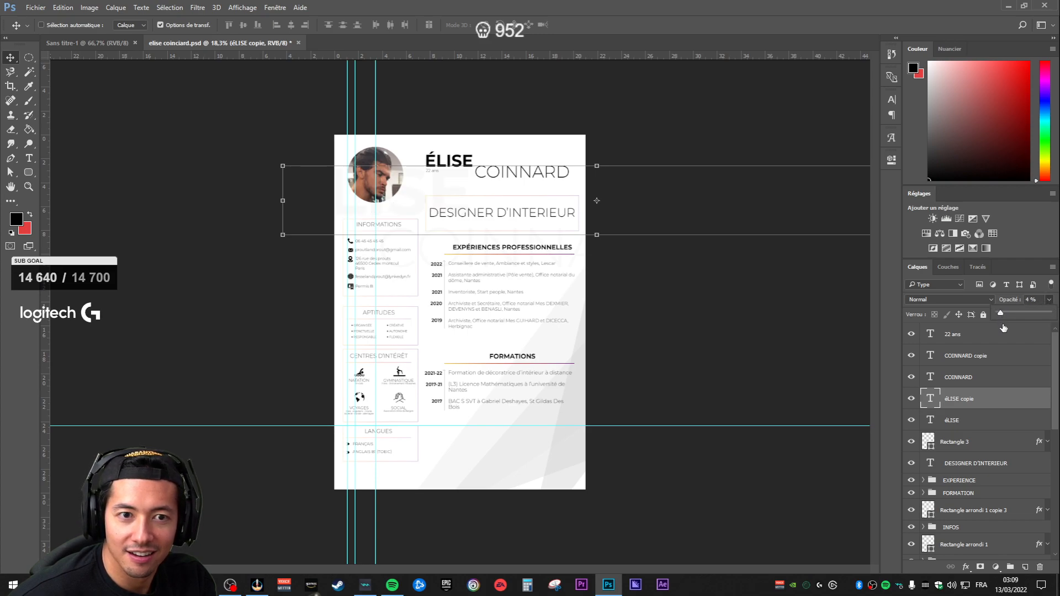
click(988, 423)
click(988, 423)
scroll(436, 270, up, 6)
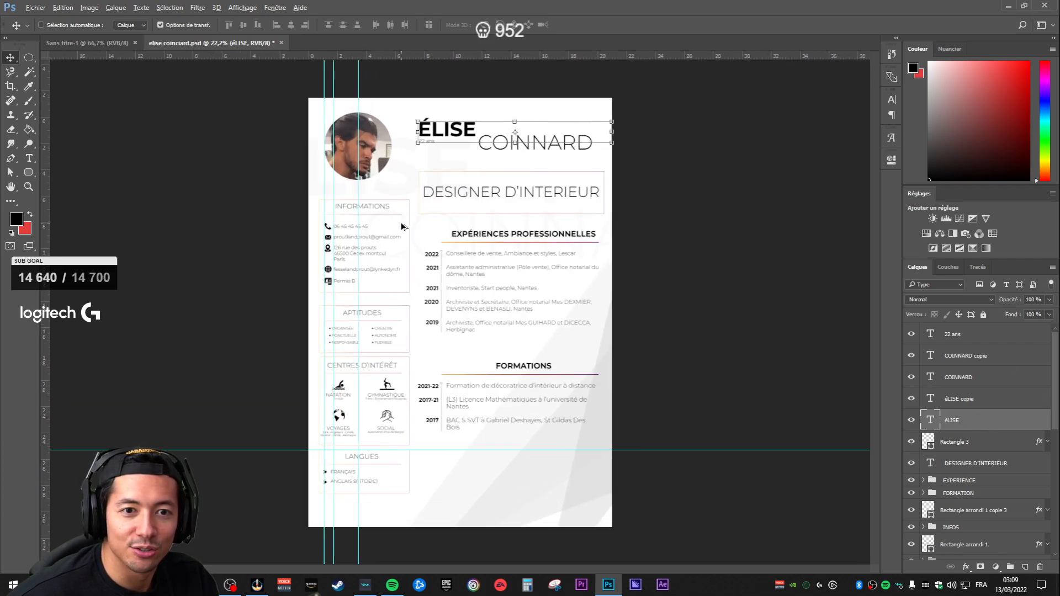
scroll(515, 206, up, 2)
scroll(524, 213, down, 3)
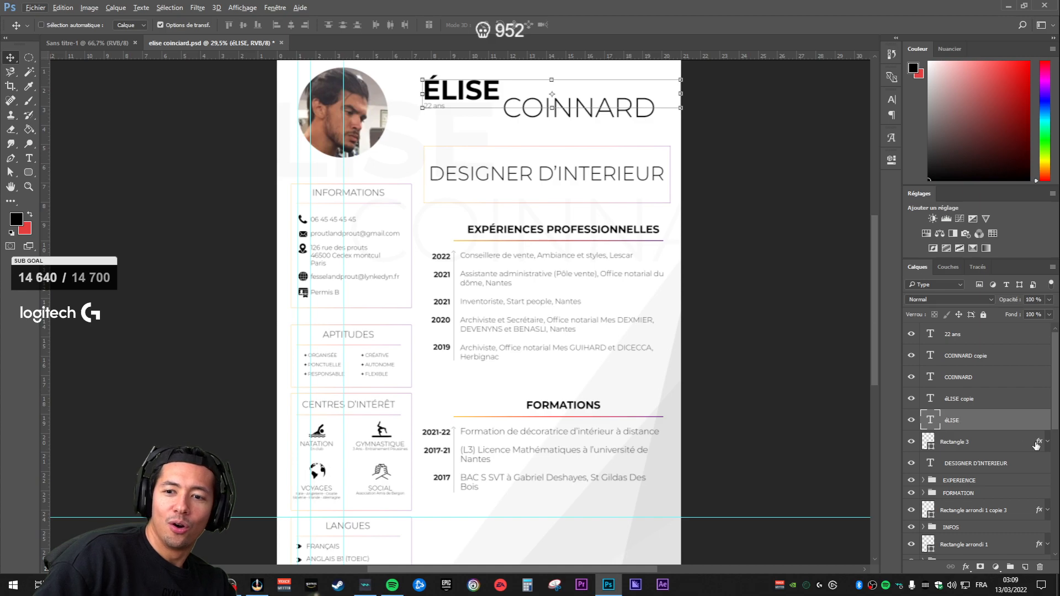
Step: Delete the two enlarged, faded copies of the first name and surname
click(1010, 403)
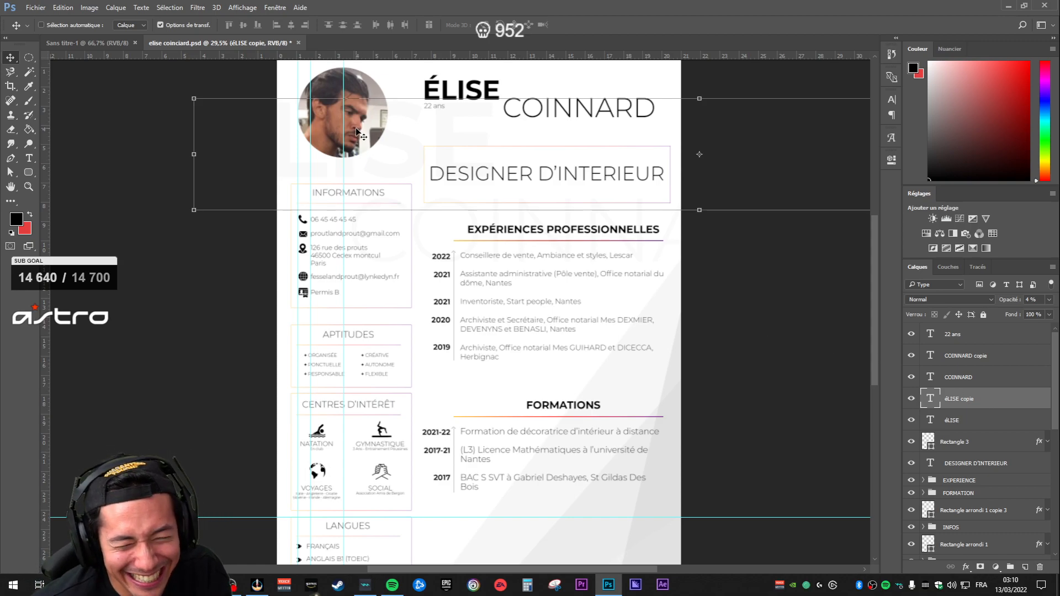
key(Delete)
click(977, 365)
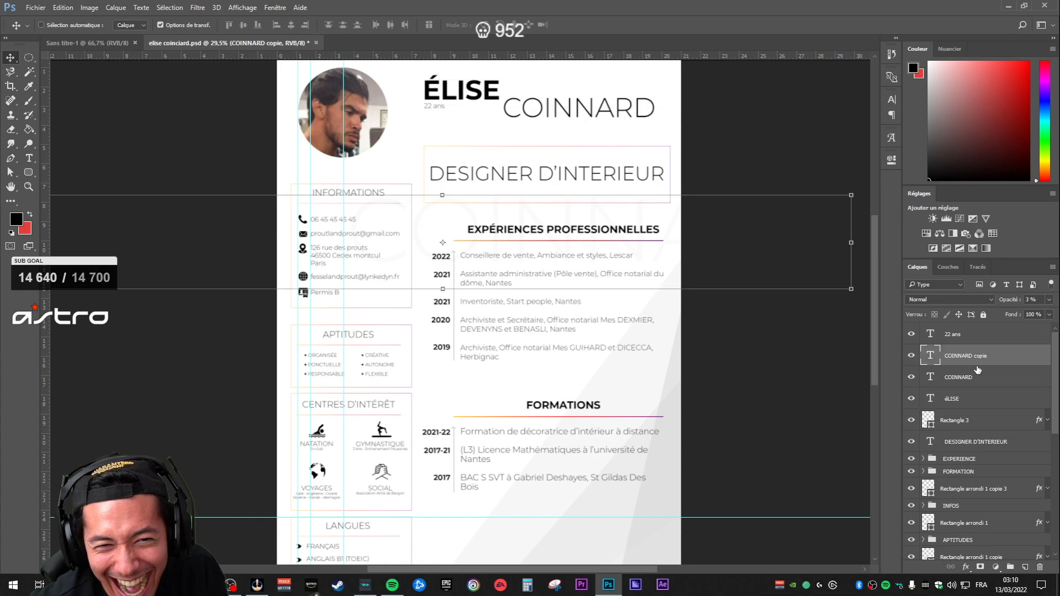
key(Delete)
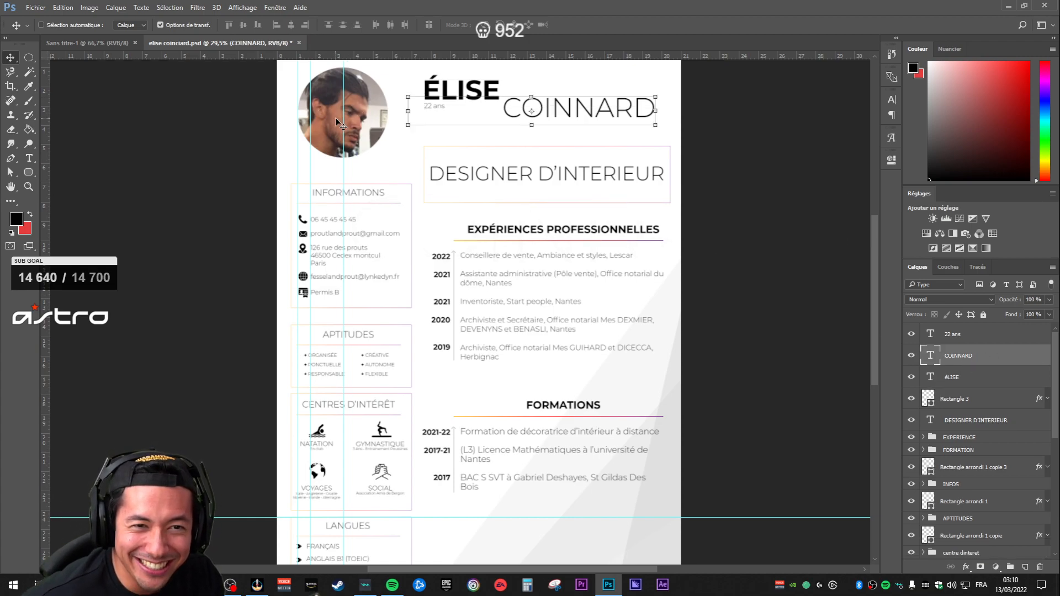
Step: Move the first name, surname and age texts together down, closer to the job title frame
click(979, 389)
drag(395, 158, 421, 292)
click(973, 402)
click(966, 378)
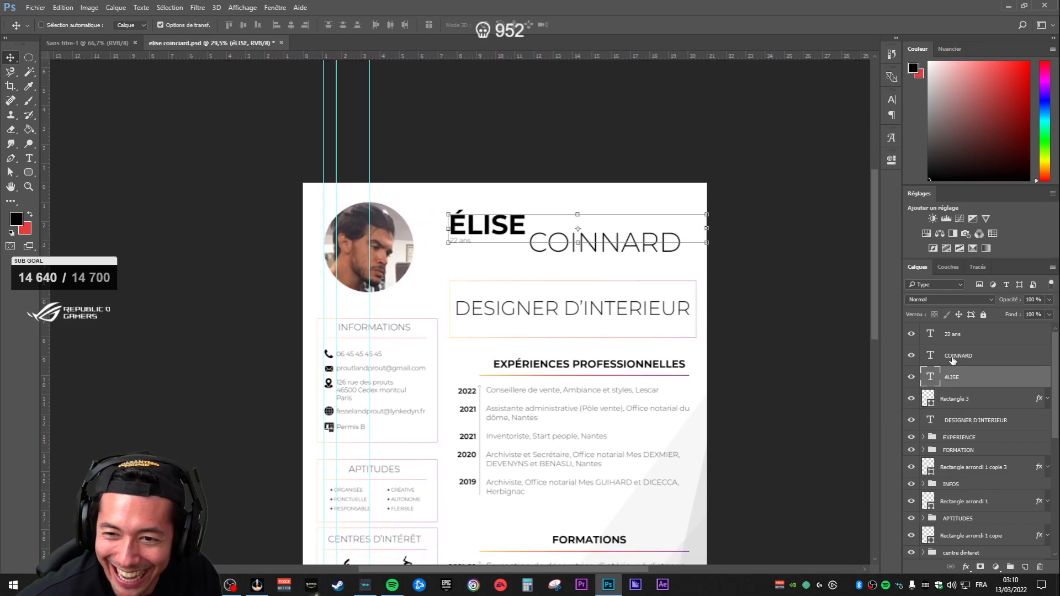
click(954, 357)
click(963, 337)
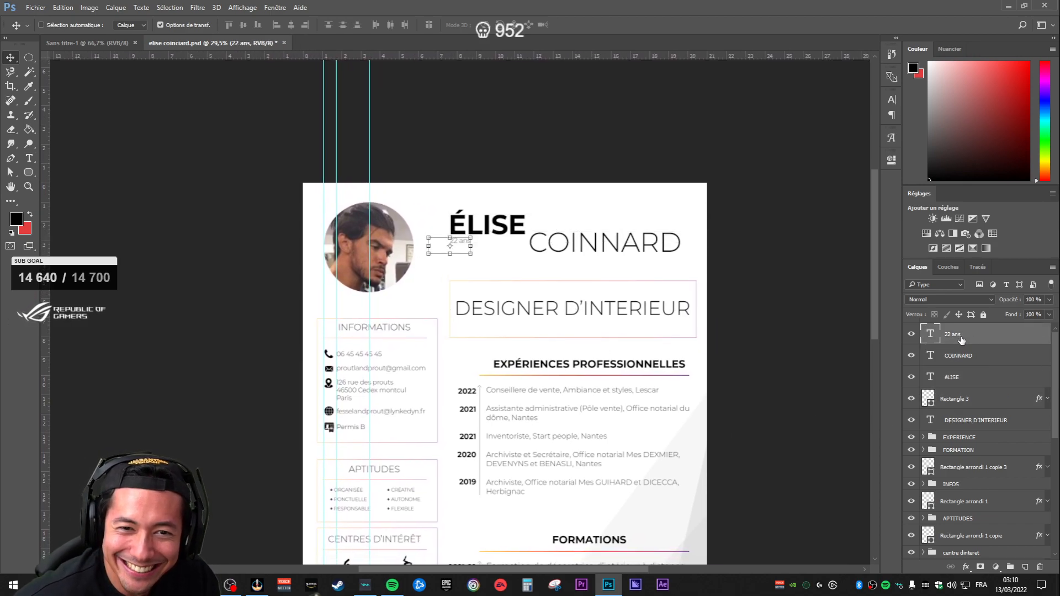
shift+click(969, 376)
key(shift+Down)
key(shift+Down)
key(shift+Down)
key(shift+Down)
key(shift+Down)
key(shift+Down)
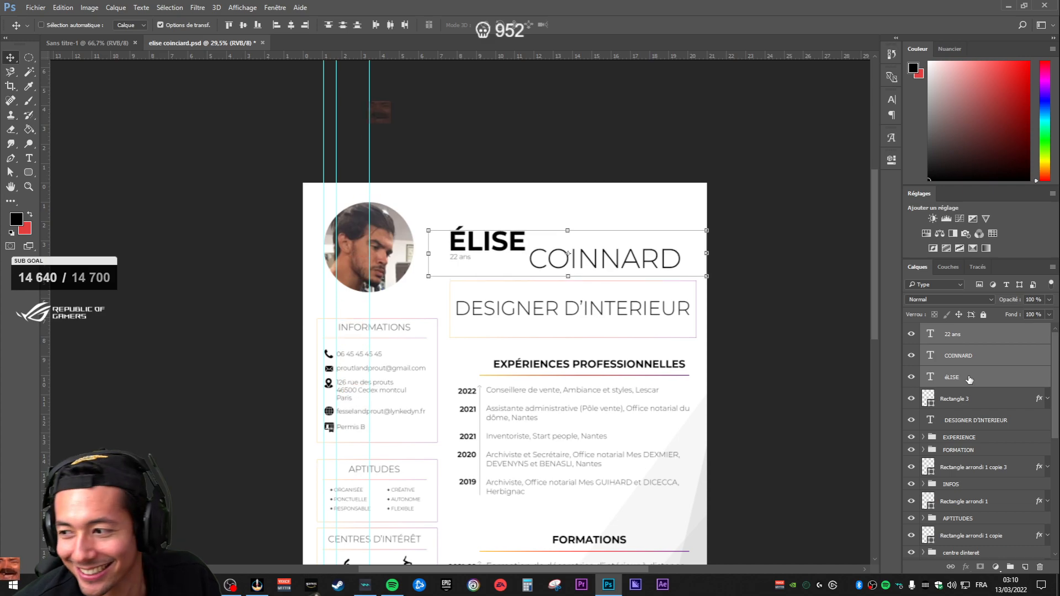
Step: Reduce the height of the frame rectangle around the job title to about 2.51 cm by lowering its upper edge
click(972, 420)
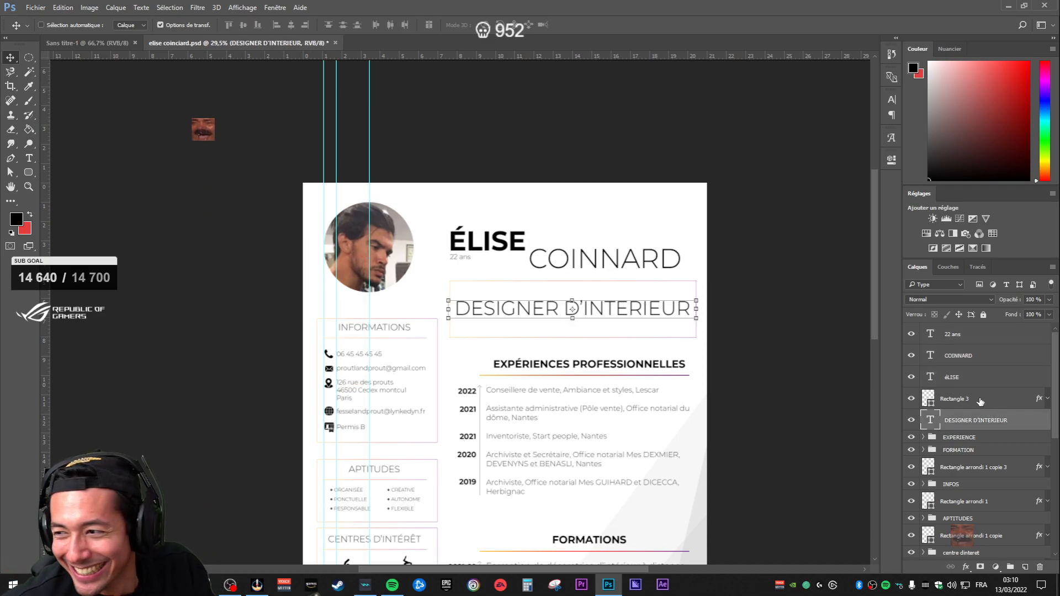
click(962, 398)
scroll(723, 388, down, 3)
scroll(584, 340, up, 2)
scroll(597, 222, up, 3)
drag(567, 163, 582, 248)
key(ctrl+t)
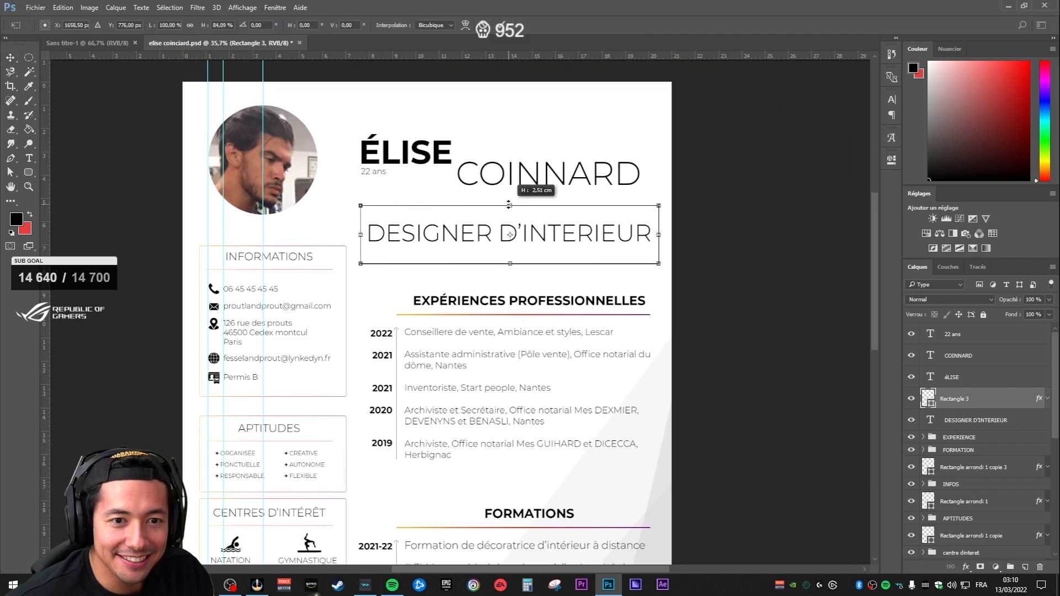
key(Return)
Step: Compare the header with and without the frame rectangle around the job title, and leave the frame hidden
click(958, 450)
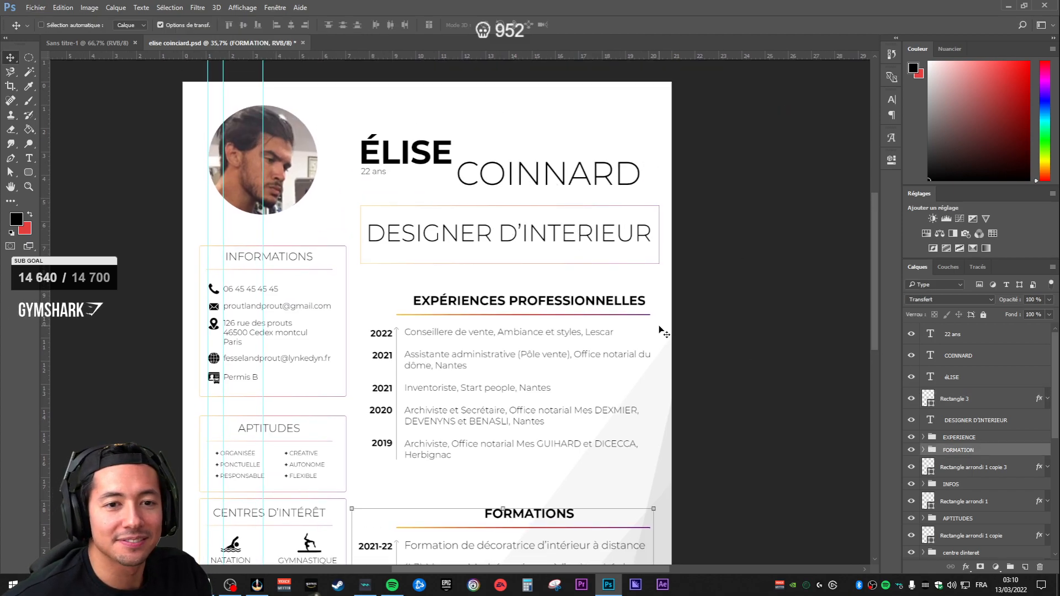
click(963, 421)
click(911, 398)
click(963, 401)
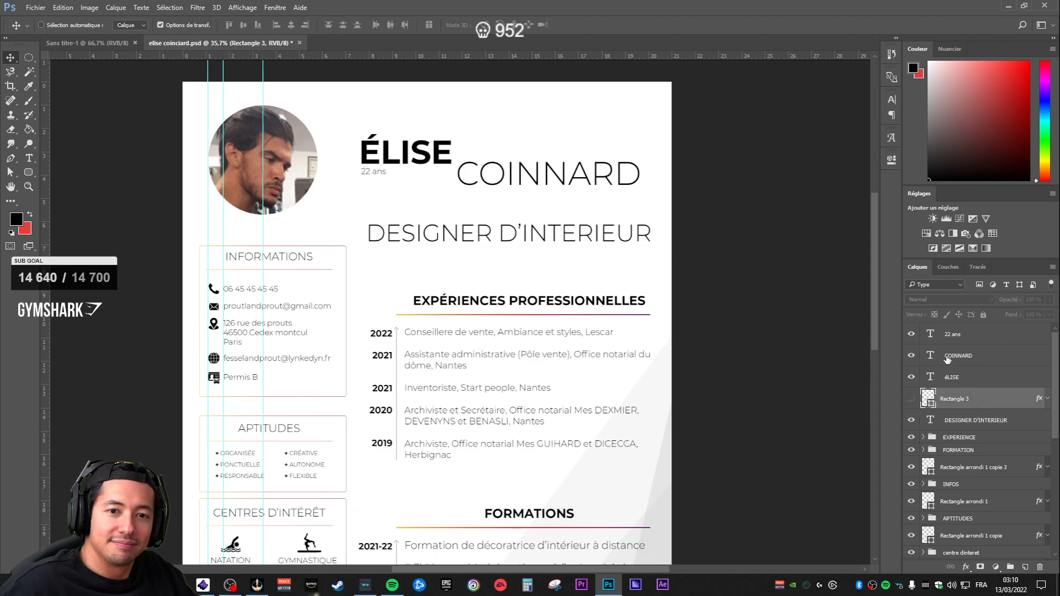
click(910, 398)
click(911, 398)
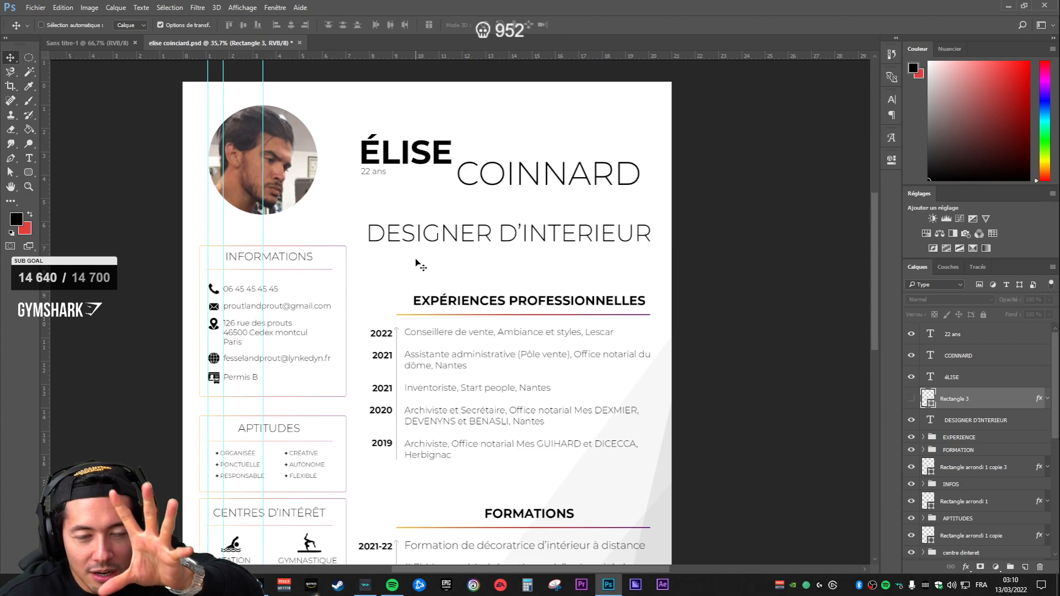
click(911, 398)
click(912, 399)
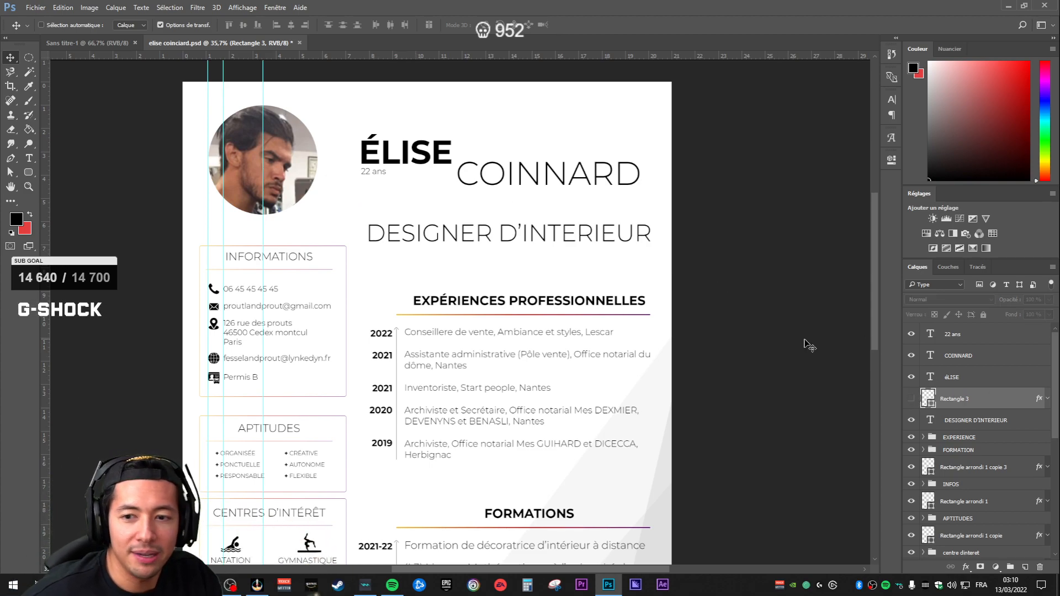
click(911, 398)
click(911, 399)
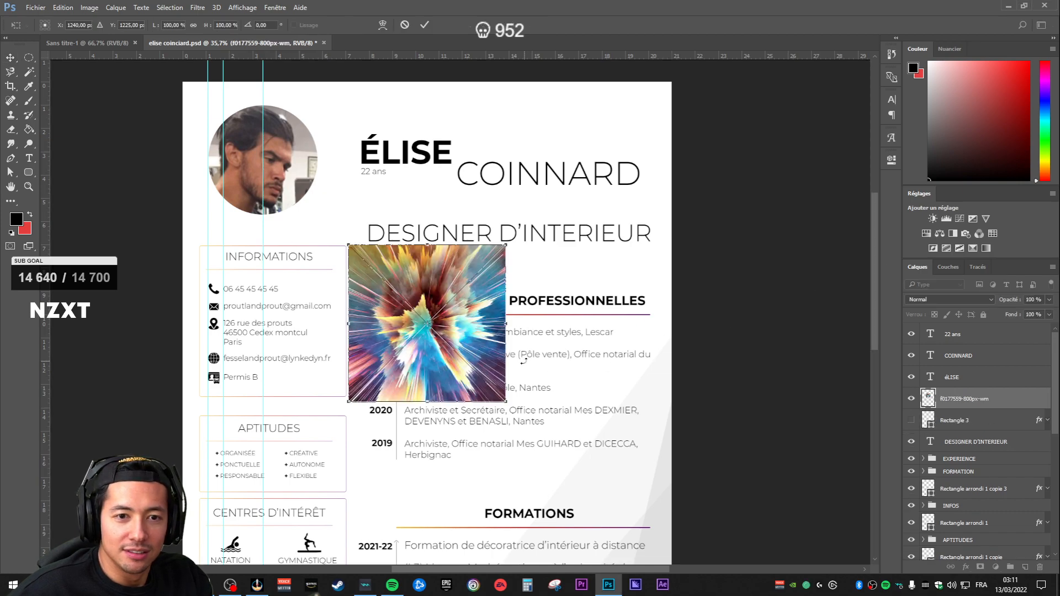
drag(507, 245, 765, 196)
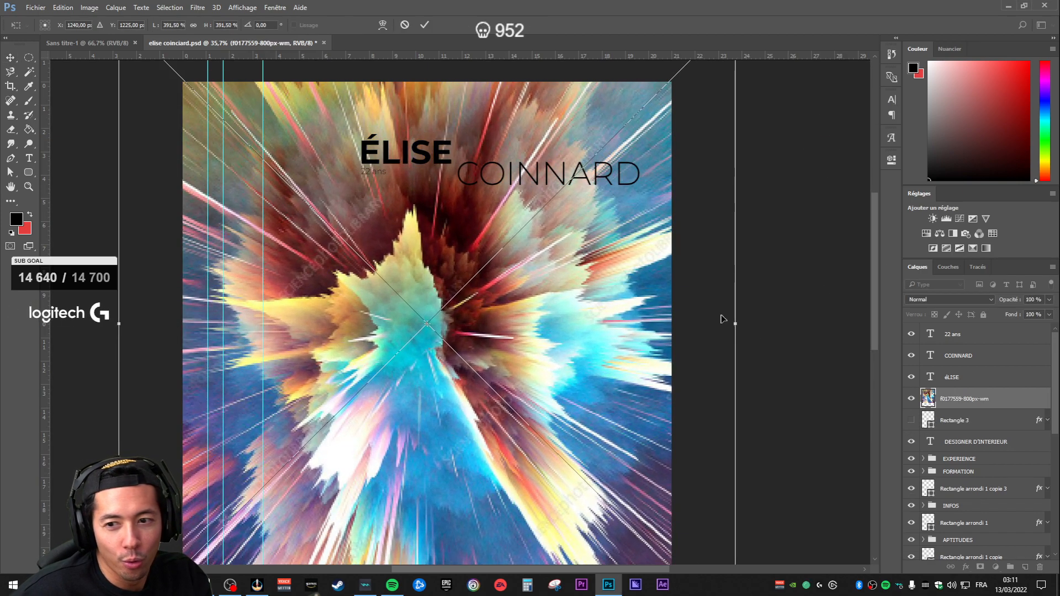
key(Return)
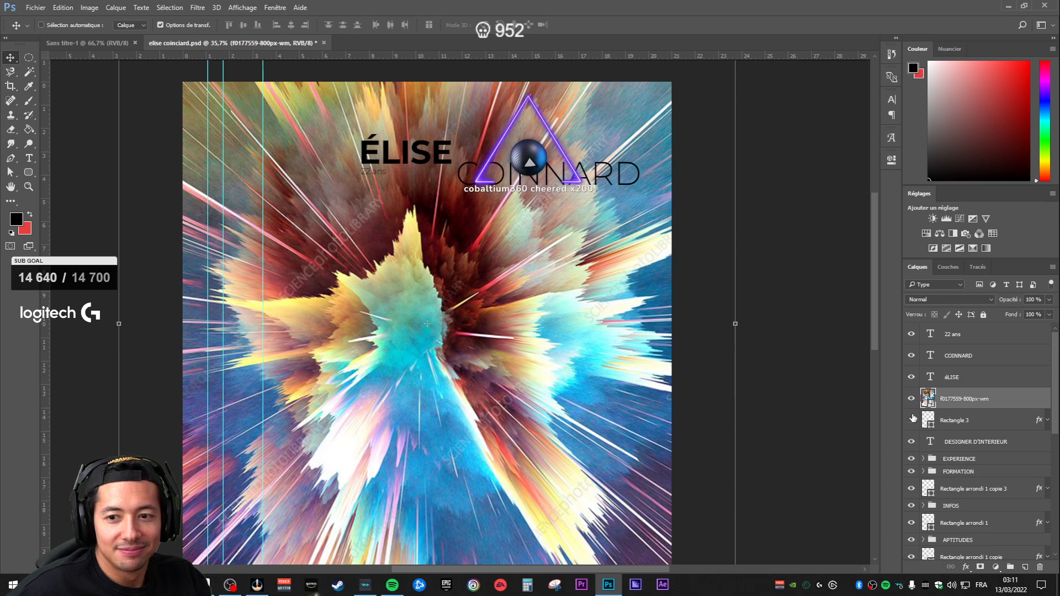
key(ctrl+alt+g)
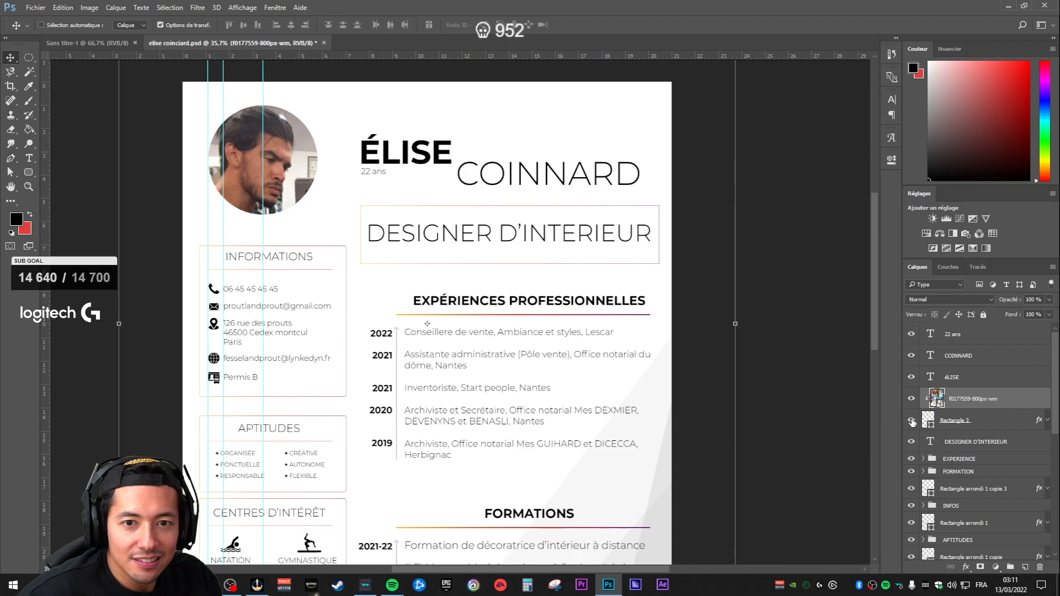
double_click(994, 420)
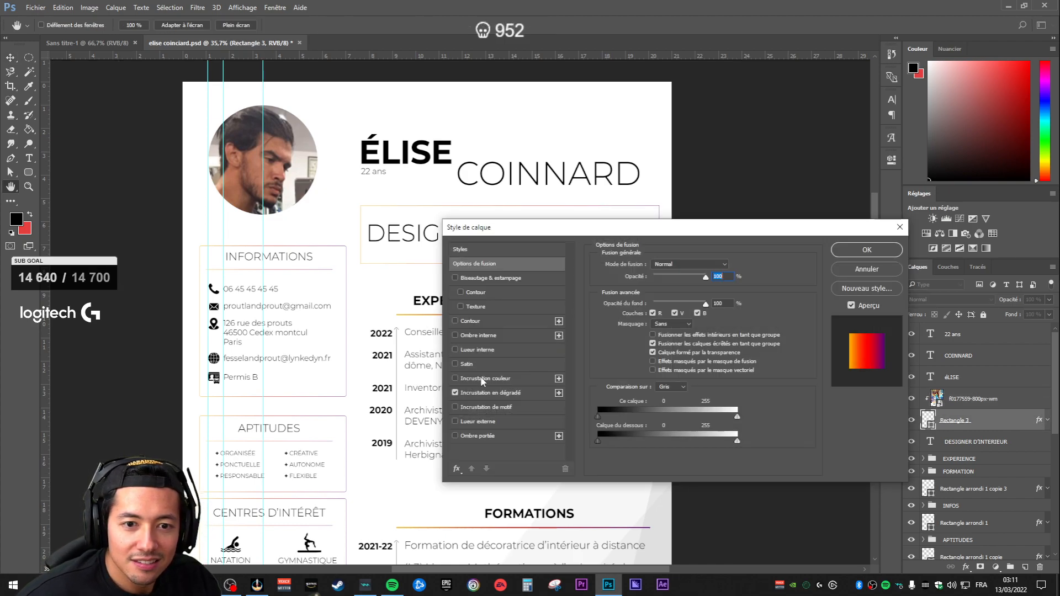
click(455, 393)
click(883, 251)
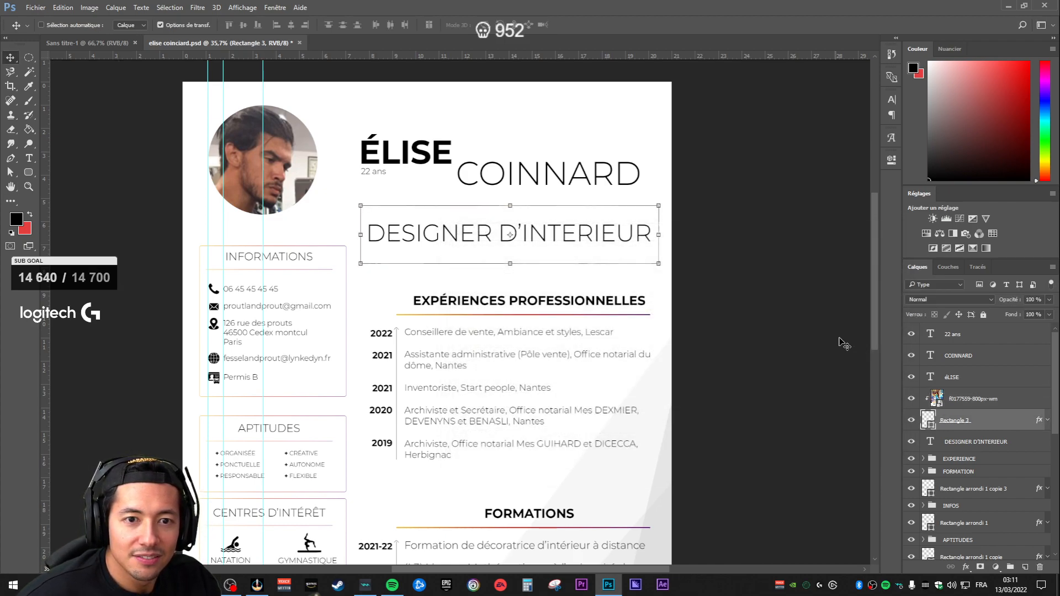
click(977, 399)
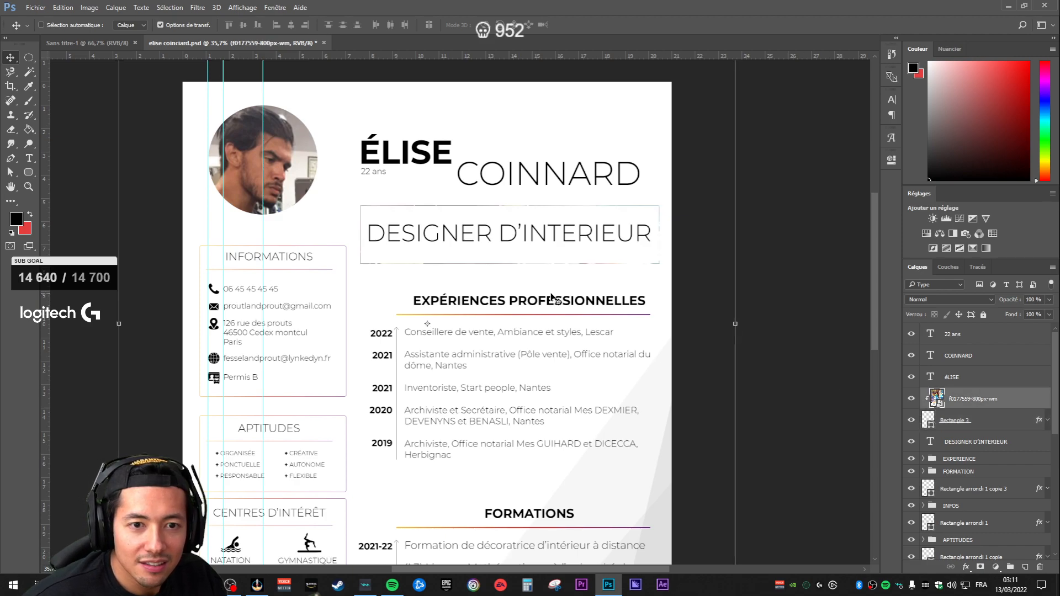
click(1019, 423)
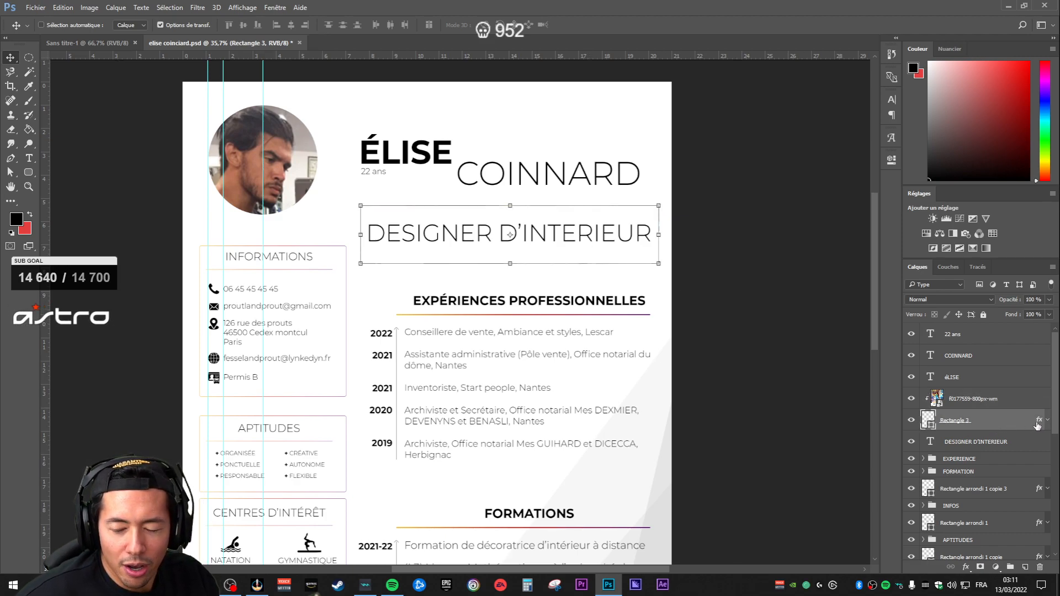
click(912, 420)
click(917, 399)
click(911, 398)
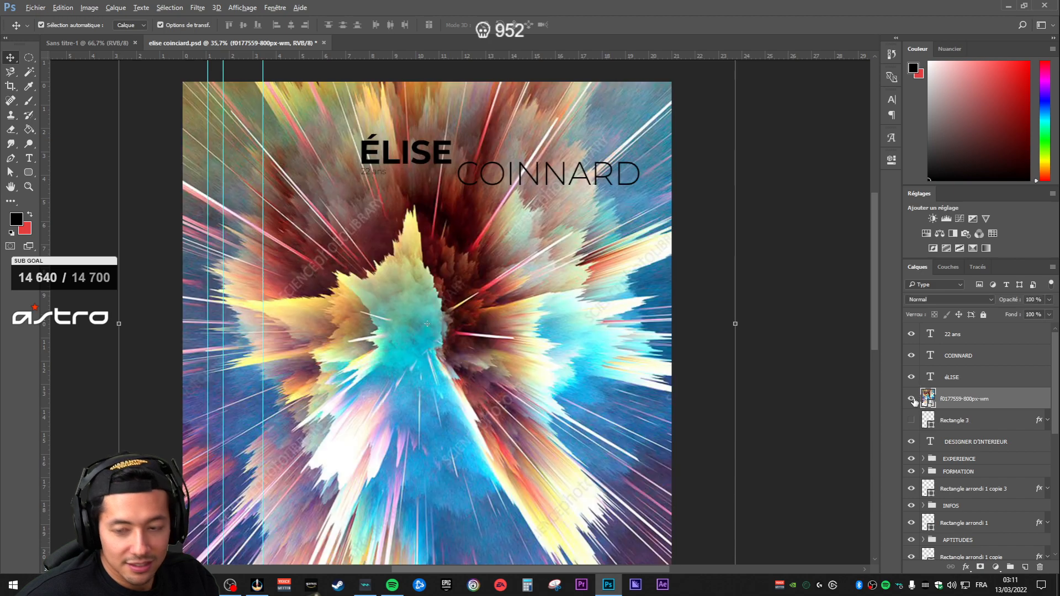
Step: Lower the opacity of the full-page image to 3%
scroll(633, 296, down, 5)
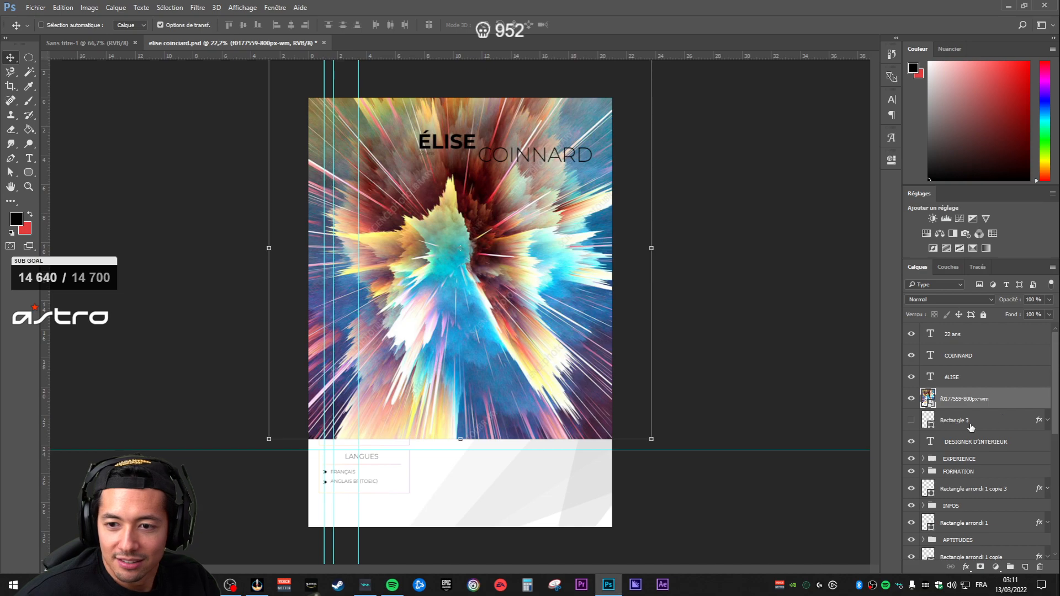
click(1050, 300)
drag(1051, 313, 1001, 312)
mouse_move(514, 279)
mouse_down()
mouse_move(524, 283)
mouse_move(523, 271)
mouse_move(519, 284)
mouse_up()
scroll(519, 285, up, 4)
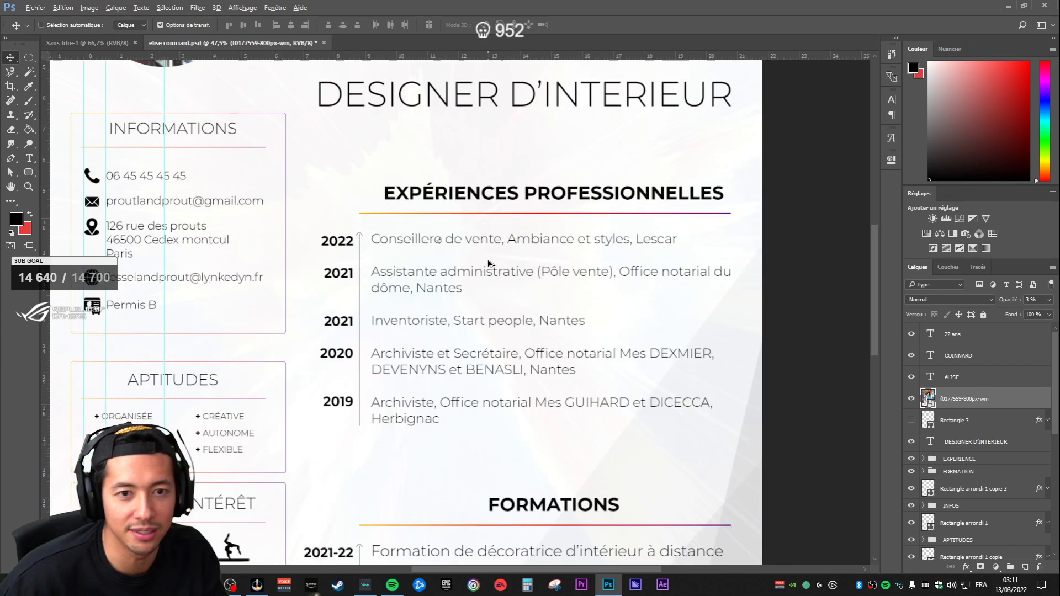
Step: Move the faded image up and slightly left on the page so it sits behind the header
scroll(527, 246, down, 2)
drag(527, 245, 522, 163)
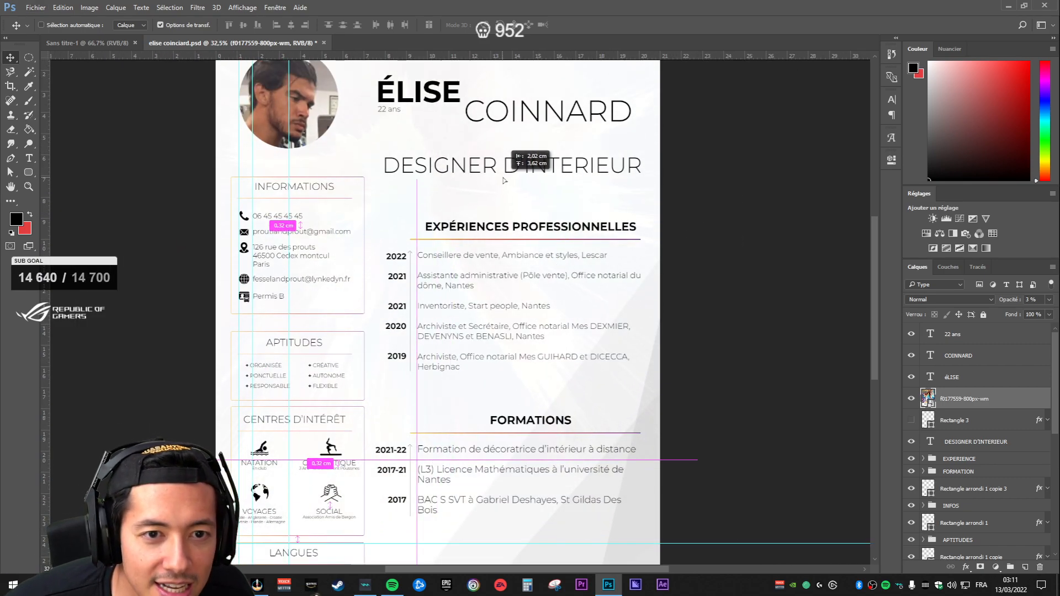
scroll(502, 161, down, 2)
scroll(502, 161, up, 3)
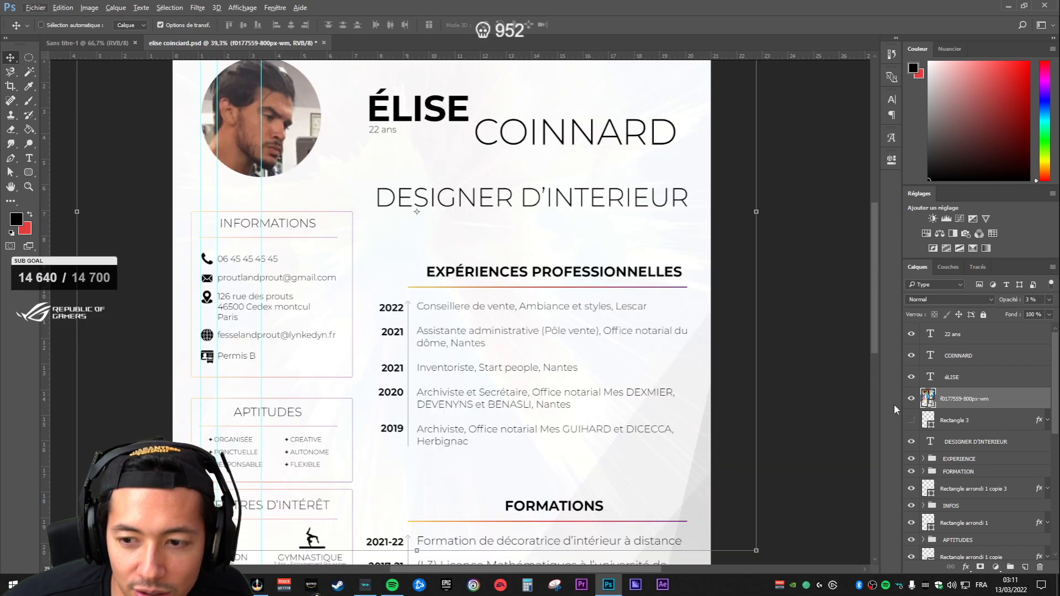
scroll(967, 497, down, 2)
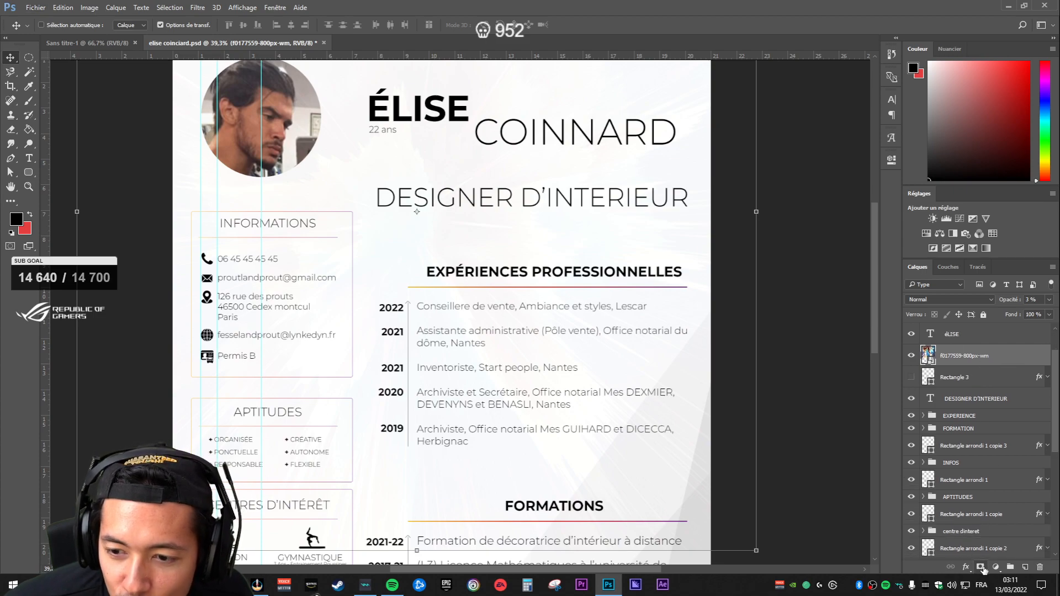
Step: Add a layer mask to the image and set up a soft brush of 3346 px with 0% hardness
click(981, 567)
scroll(521, 220, down, 3)
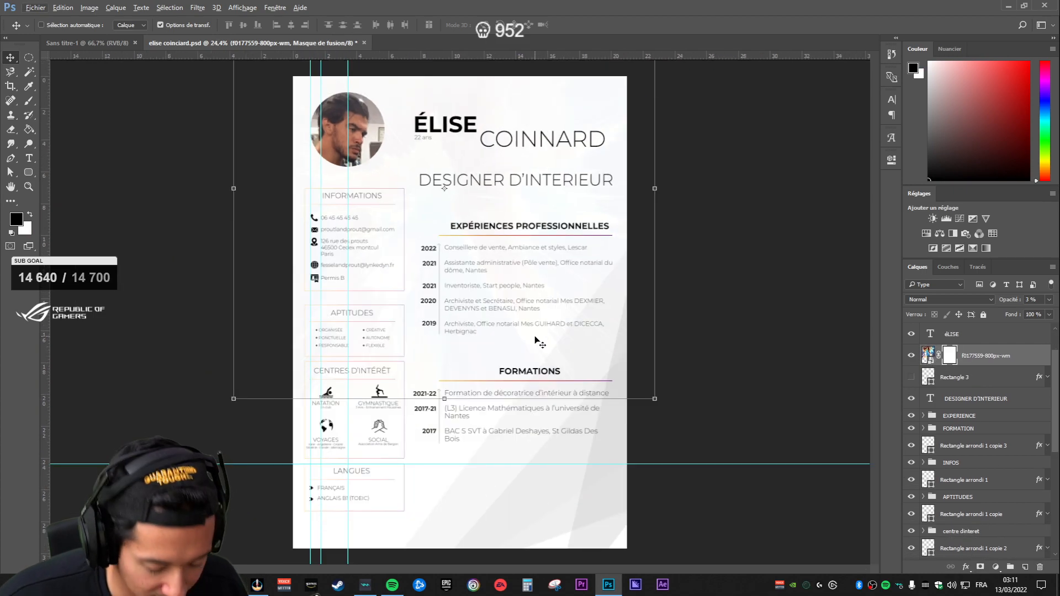
key(b)
right_click(583, 409)
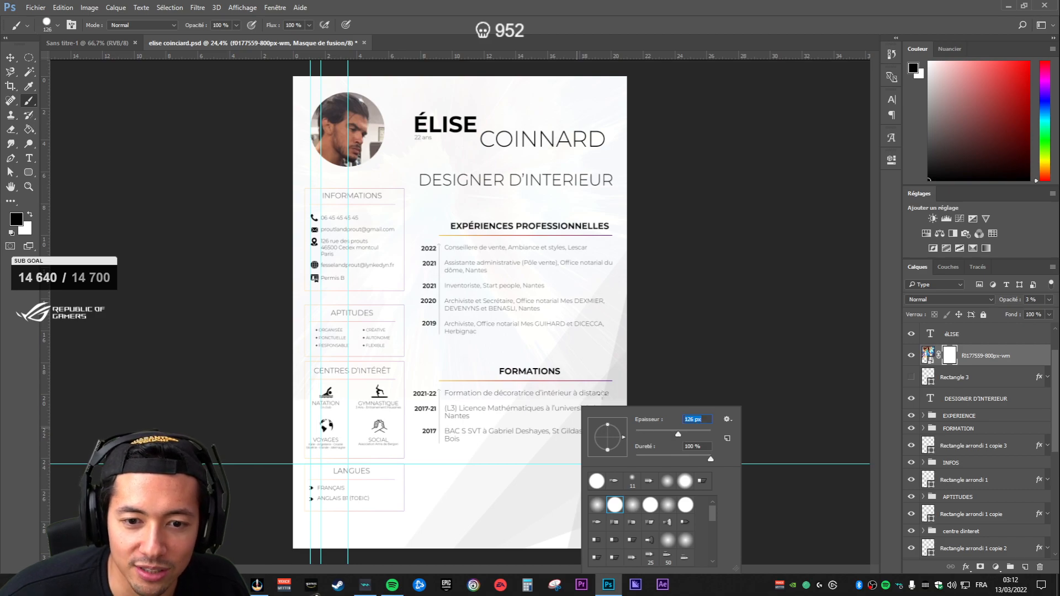
key(Return)
right_click(689, 437)
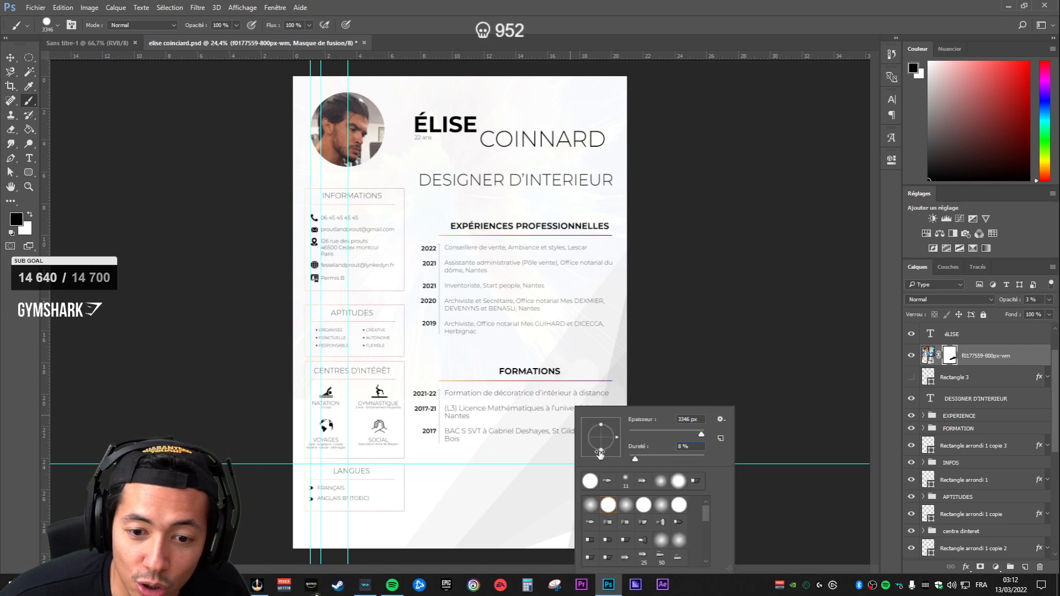
drag(648, 456, 605, 455)
Step: Paint black on the image's mask to fade out its lower part, and raise the image's opacity to 74%
mouse_move(542, 384)
mouse_down()
mouse_move(541, 415)
mouse_move(417, 450)
mouse_move(274, 384)
mouse_move(260, 263)
mouse_up()
scroll(250, 276, down, 1)
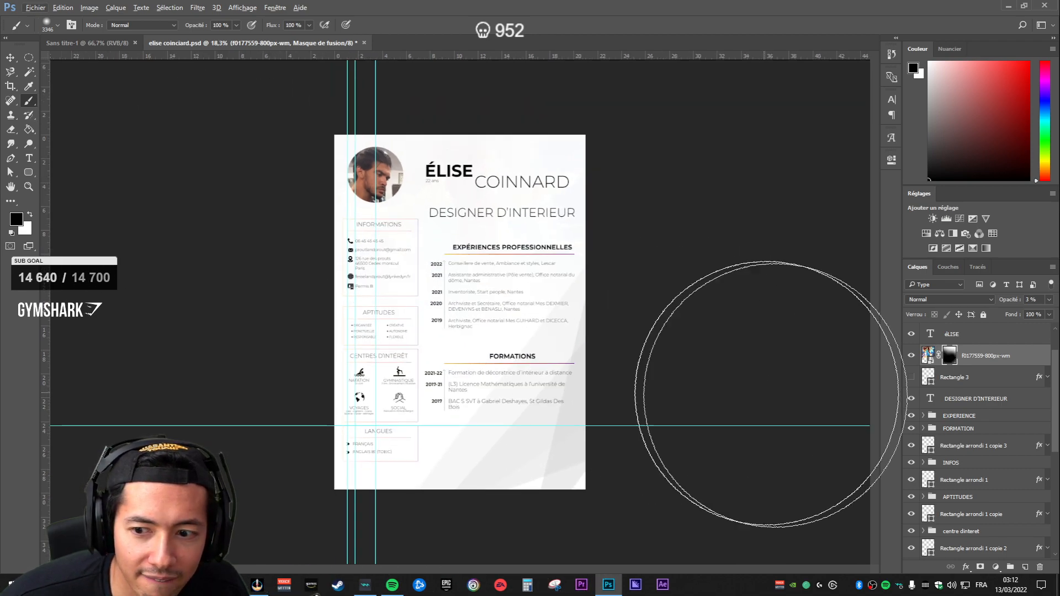
click(1038, 313)
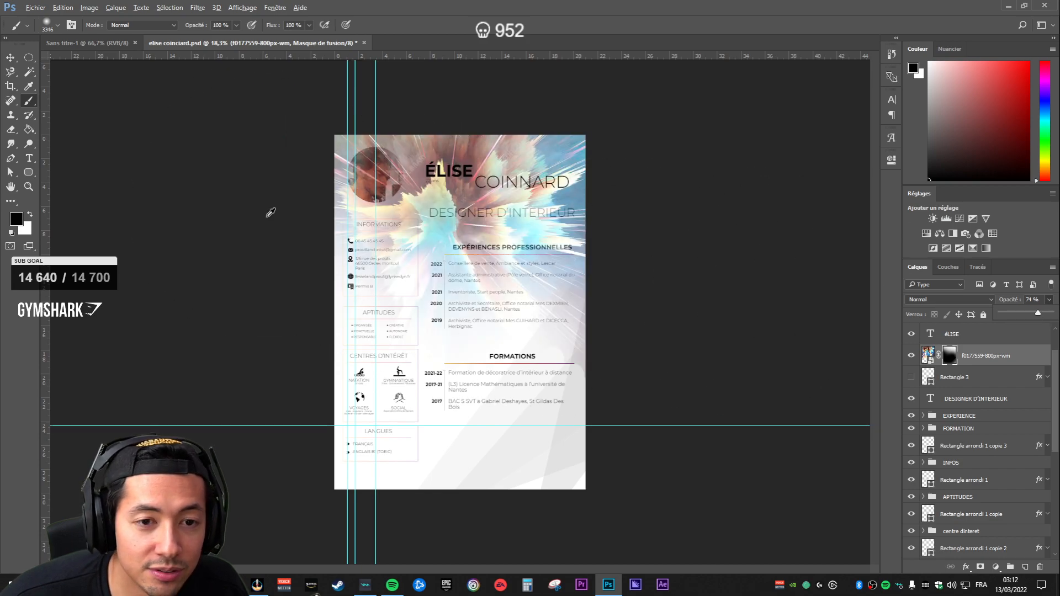
Step: Paint black on the mask over the photo and the left column, leaving the image only in the page's upper right corner
scroll(262, 210, down, 1)
mouse_move(326, 172)
mouse_down()
mouse_move(350, 133)
mouse_move(467, 116)
mouse_move(348, 188)
mouse_up()
mouse_move(368, 309)
mouse_down()
mouse_move(366, 287)
mouse_move(420, 360)
mouse_move(489, 402)
mouse_move(623, 448)
mouse_move(665, 385)
mouse_up()
key(v)
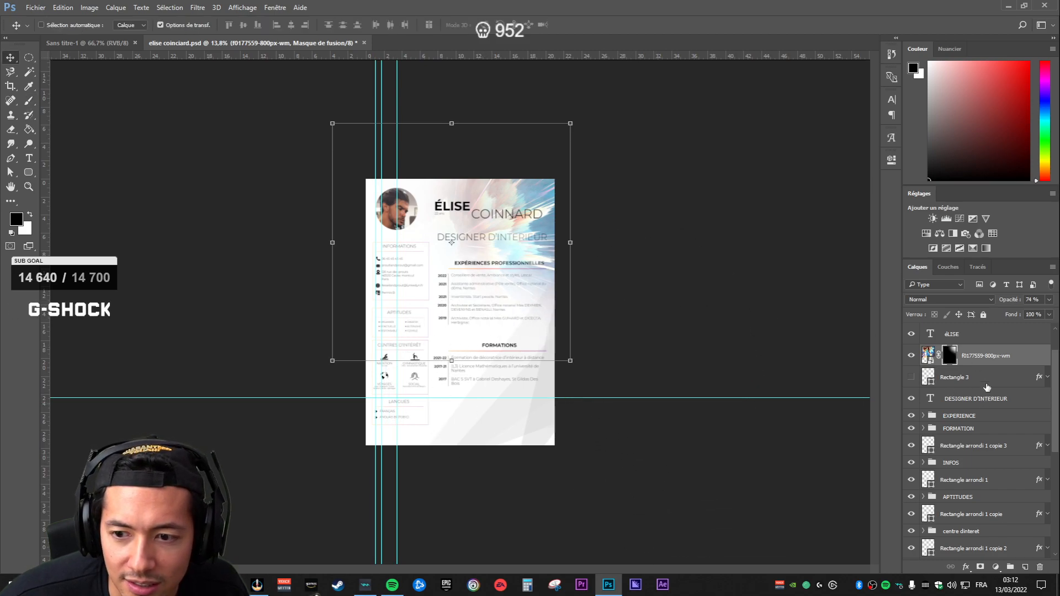
Step: Lower the opacity of the masked image to 21% and undo the accidental change made after it
click(911, 379)
click(1050, 300)
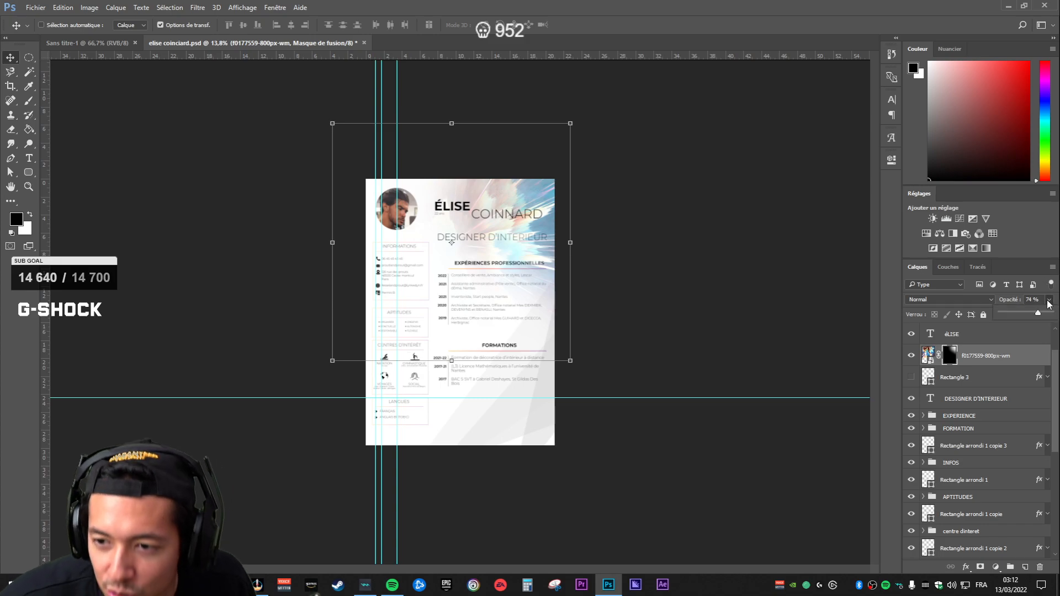
click(1005, 312)
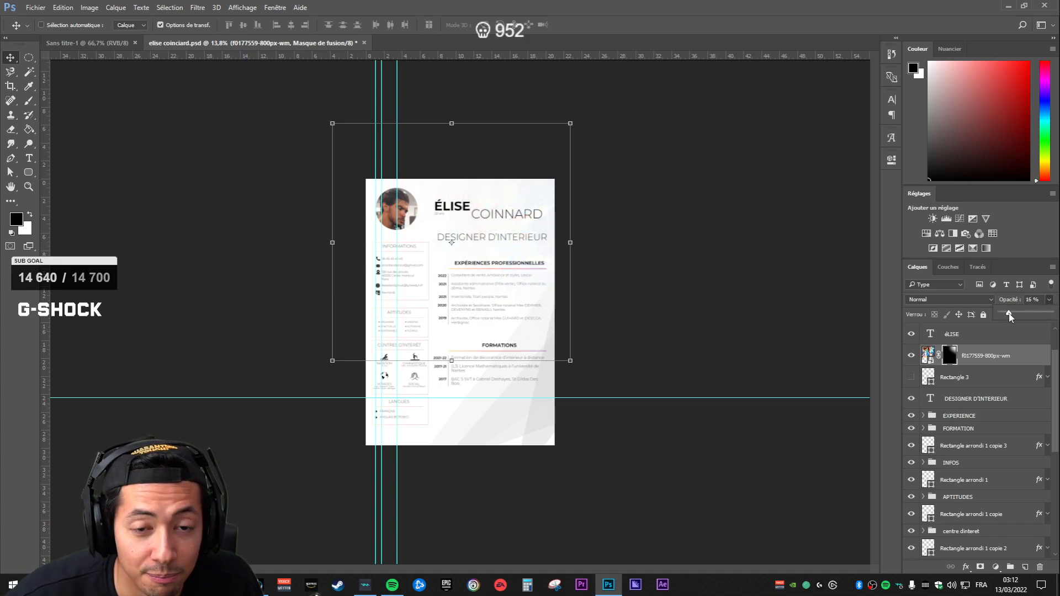
drag(533, 212, 545, 254)
key(ctrl+z)
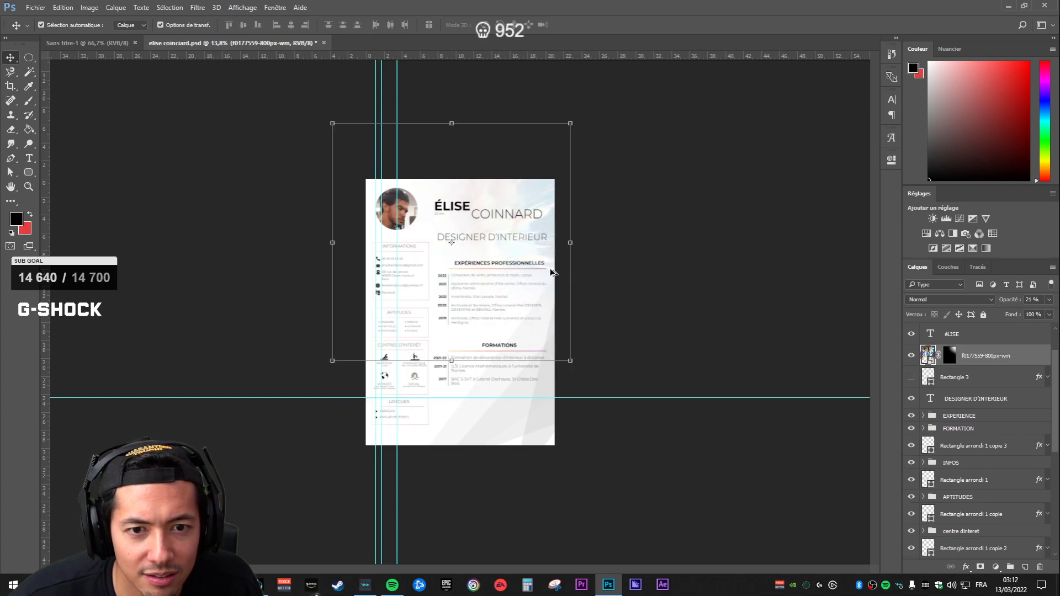
Step: Move the masked image down and left to align its right edge with the page edge, and set its opacity to 9%
scroll(539, 213, up, 8)
drag(581, 150, 617, 296)
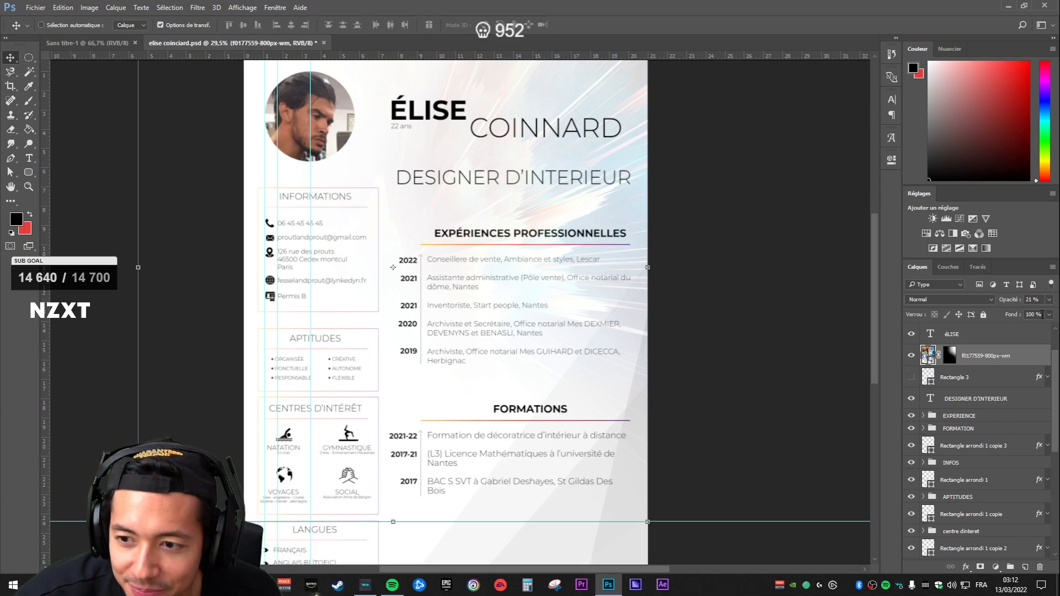
drag(1011, 314, 1006, 314)
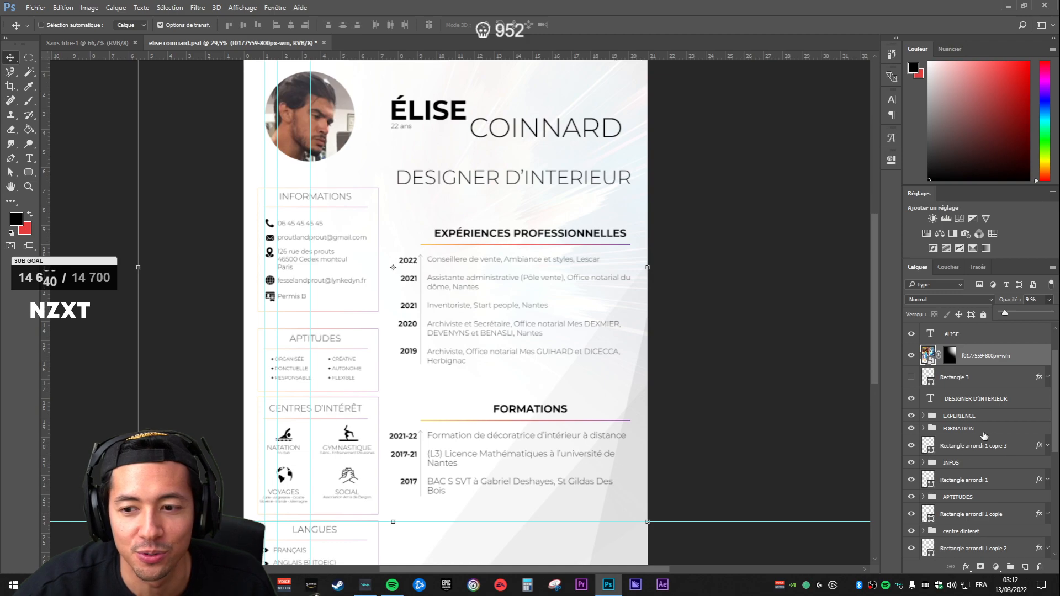
Step: Toggle the frame rectangle around the job title to judge it against the faded image, leaving it hidden
click(964, 417)
click(939, 393)
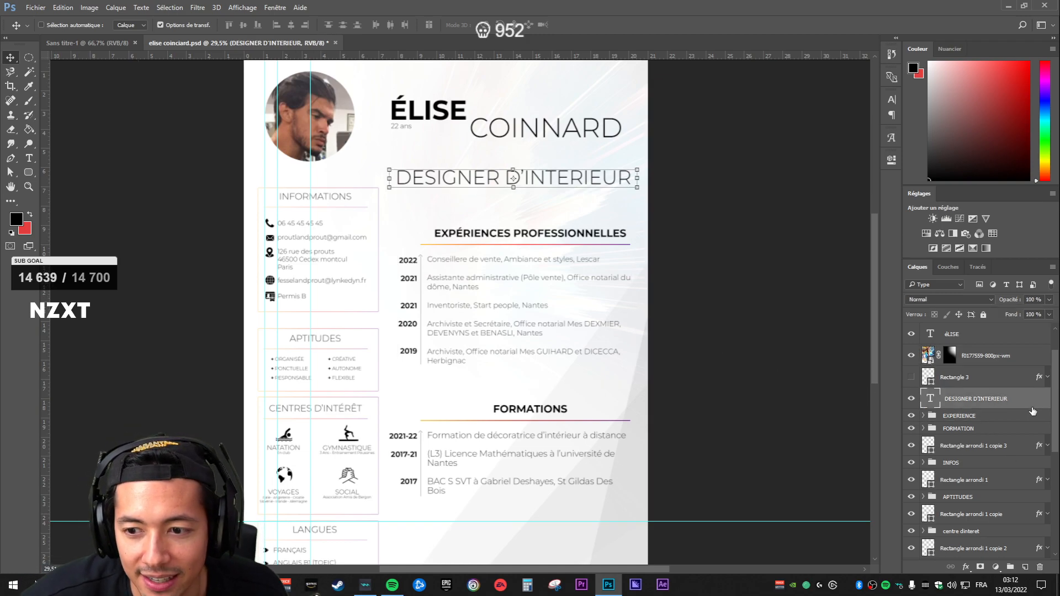
click(956, 379)
click(911, 377)
click(911, 377)
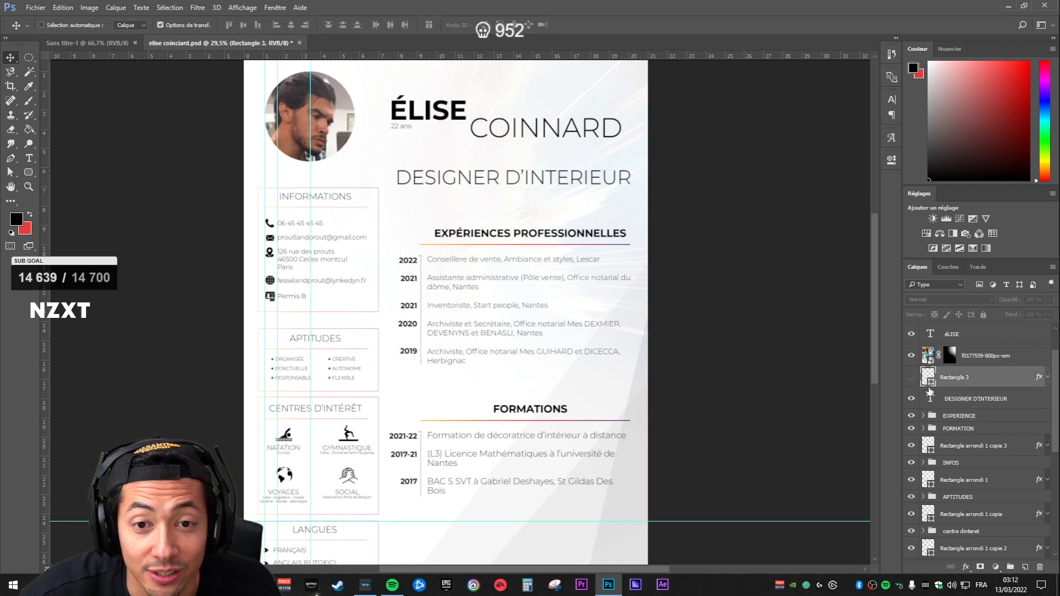
Step: Move the masked image slightly right and down on the page
click(975, 400)
click(985, 355)
drag(609, 178, 597, 132)
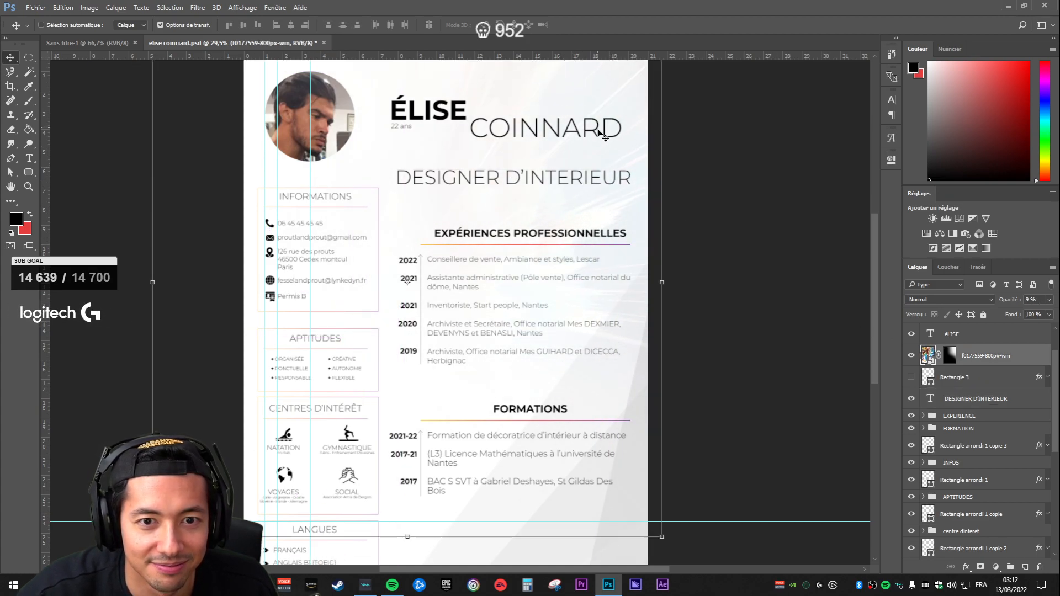
Step: Squash the image vertically to 18.77% of its height and place it as a horizontal band across the job title
scroll(586, 175, down, 4)
drag(442, 103, 440, 219)
drag(539, 269, 547, 208)
drag(441, 270, 440, 246)
Step: Set the image band's opacity to 53%, shift it right to X 1190 px and apply the transformation
drag(1052, 299, 1028, 320)
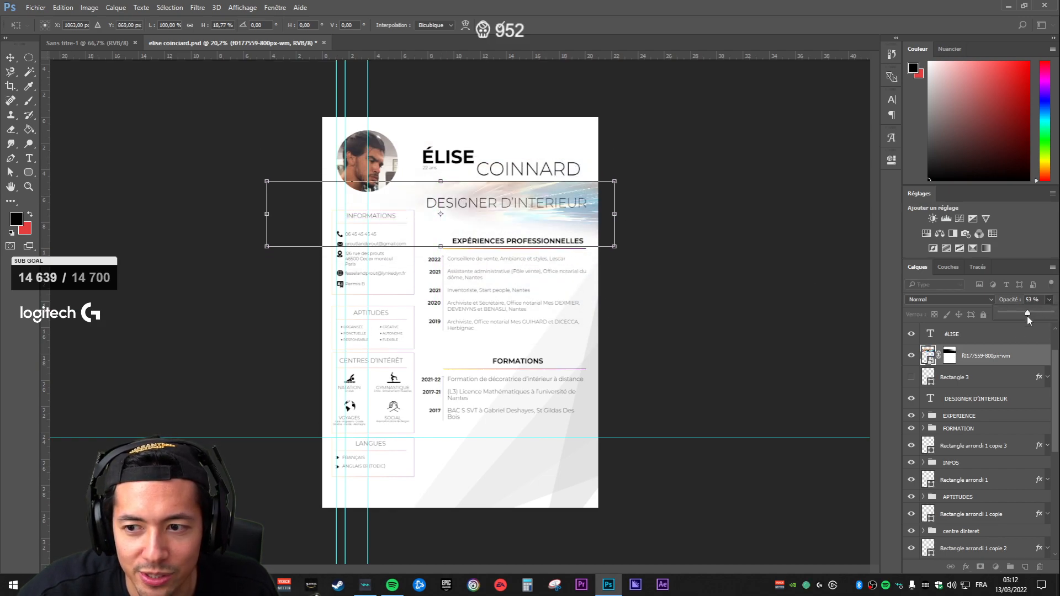
drag(552, 213, 567, 212)
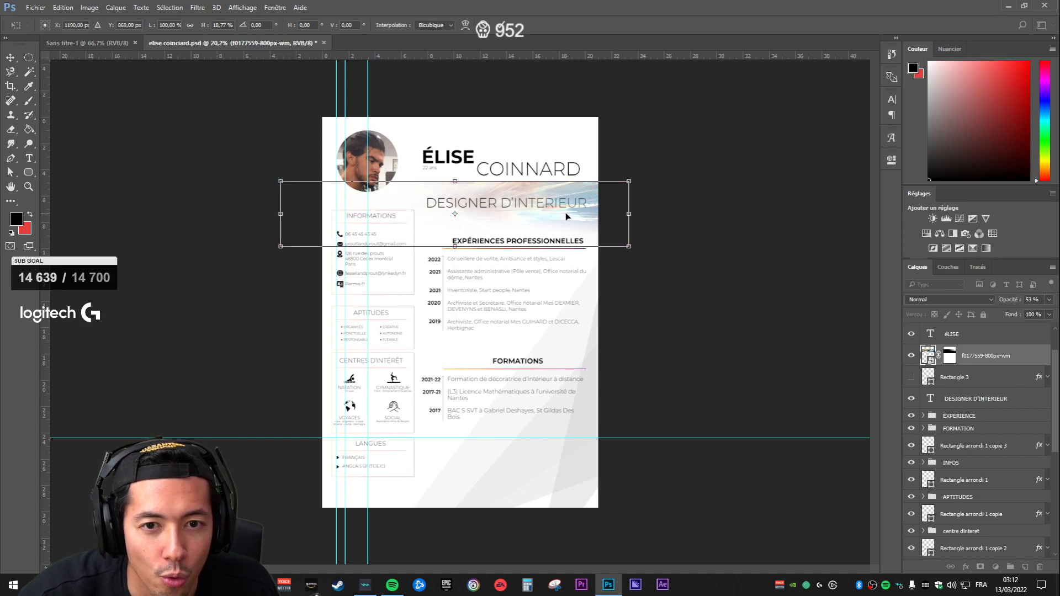
key(Return)
Step: Inspect the job title and its hidden frame rectangle against the new image band
click(988, 398)
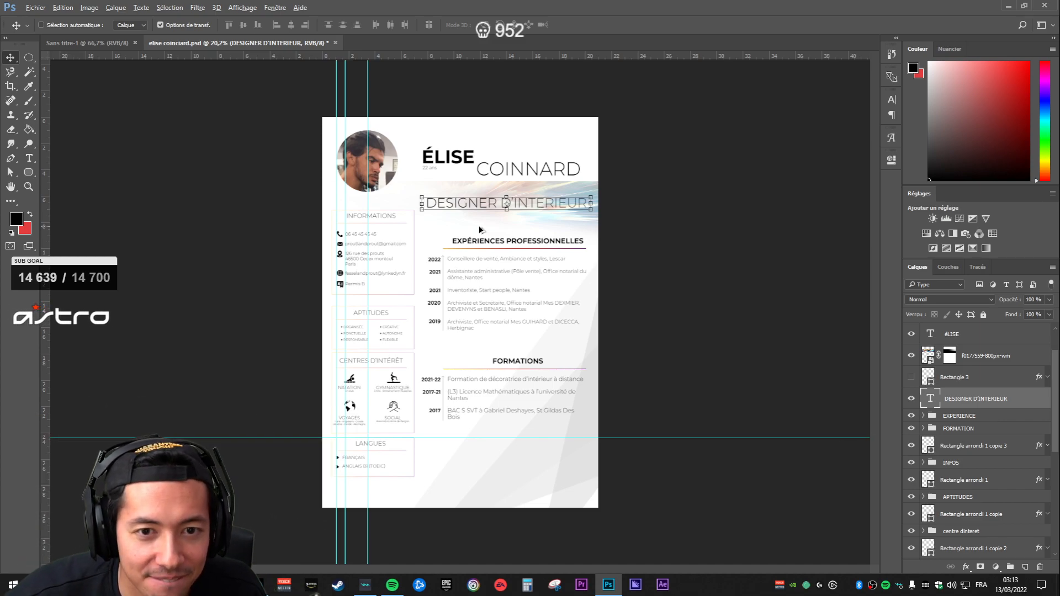
scroll(484, 229, up, 3)
click(977, 380)
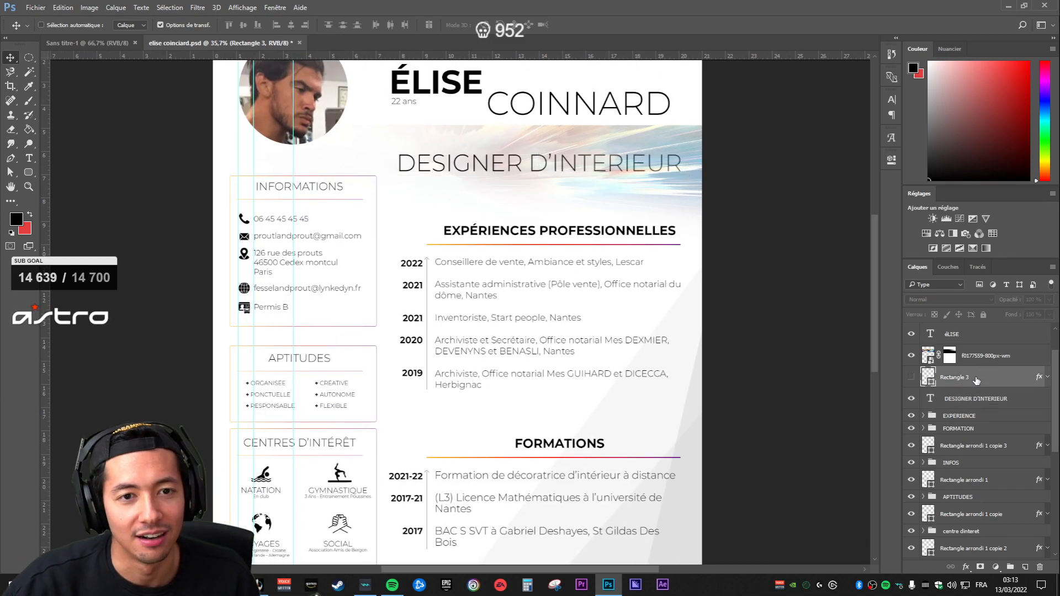
click(911, 377)
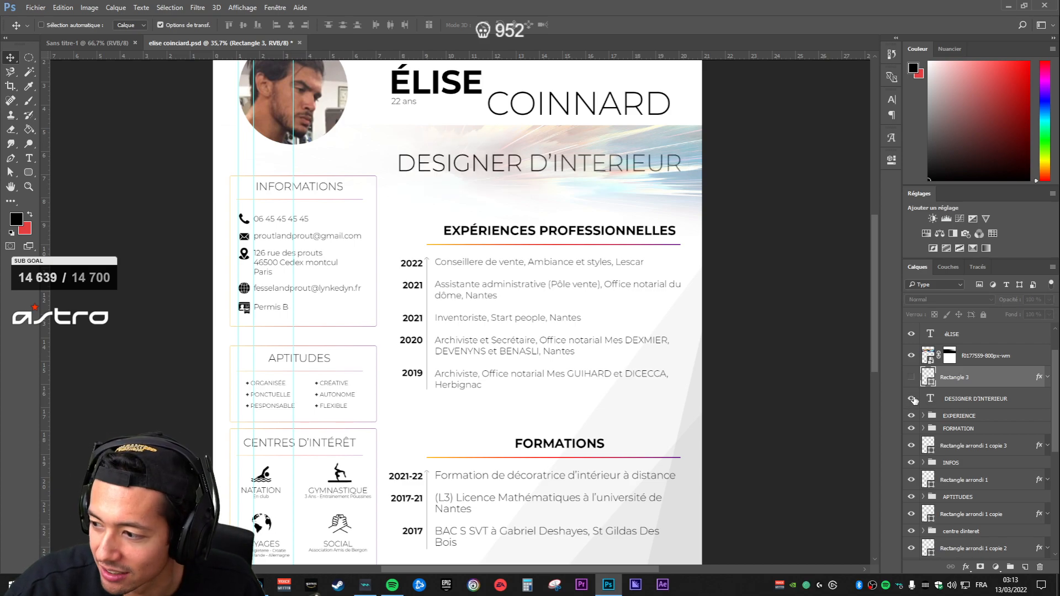
Step: Enlarge the soft 0% hardness brush and paint black on the image band's mask to fade its left and lower parts
click(964, 358)
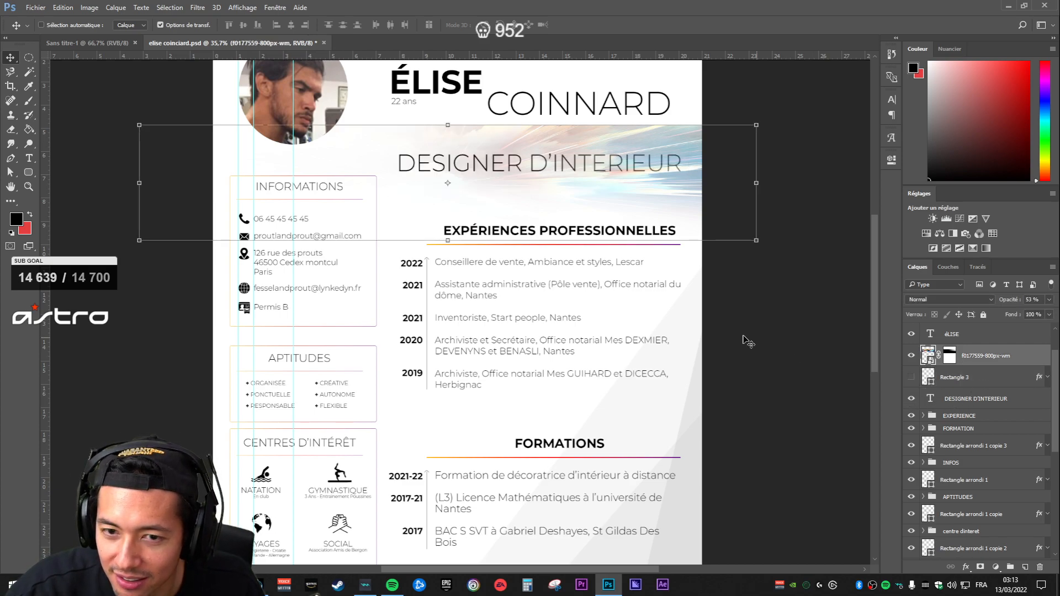
click(949, 355)
key(b)
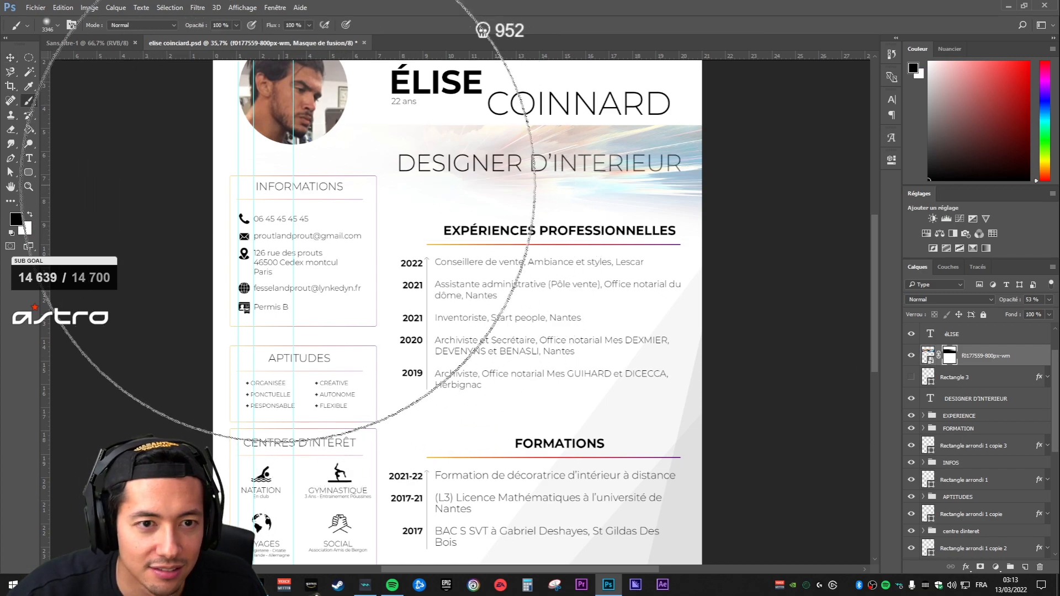
right_click(458, 348)
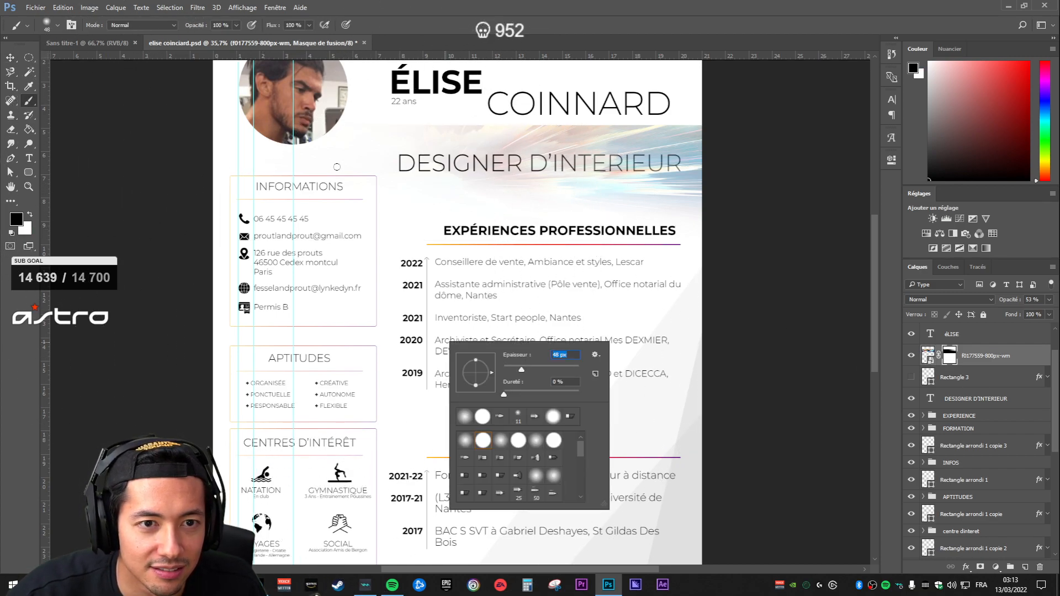
drag(519, 370, 549, 371)
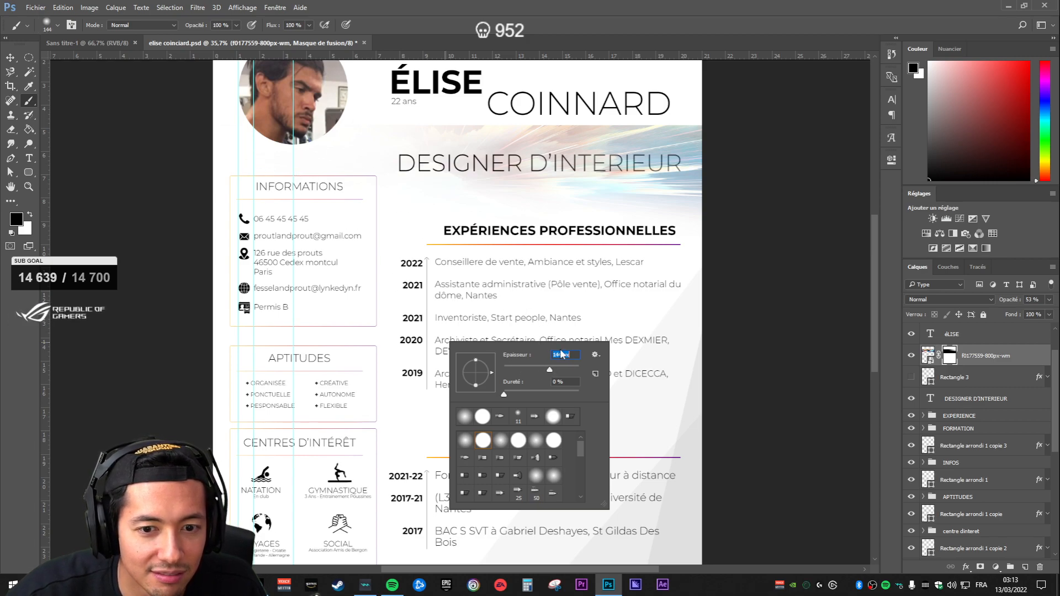
drag(561, 368, 572, 369)
click(288, 213)
mouse_move(263, 228)
mouse_down()
mouse_move(481, 337)
mouse_move(294, 286)
mouse_move(689, 367)
mouse_move(446, 321)
mouse_up()
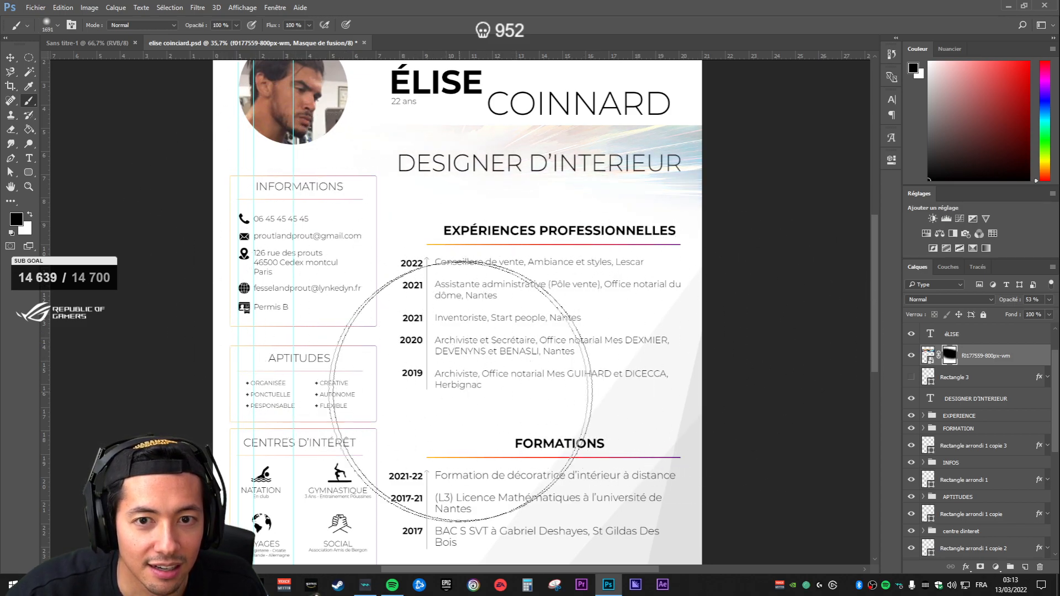
Step: Try recolouring the image band with a clipped Hue/Saturation adjustment, hue -62 and saturation -15, and delete the adjustment layer
scroll(498, 373, down, 2)
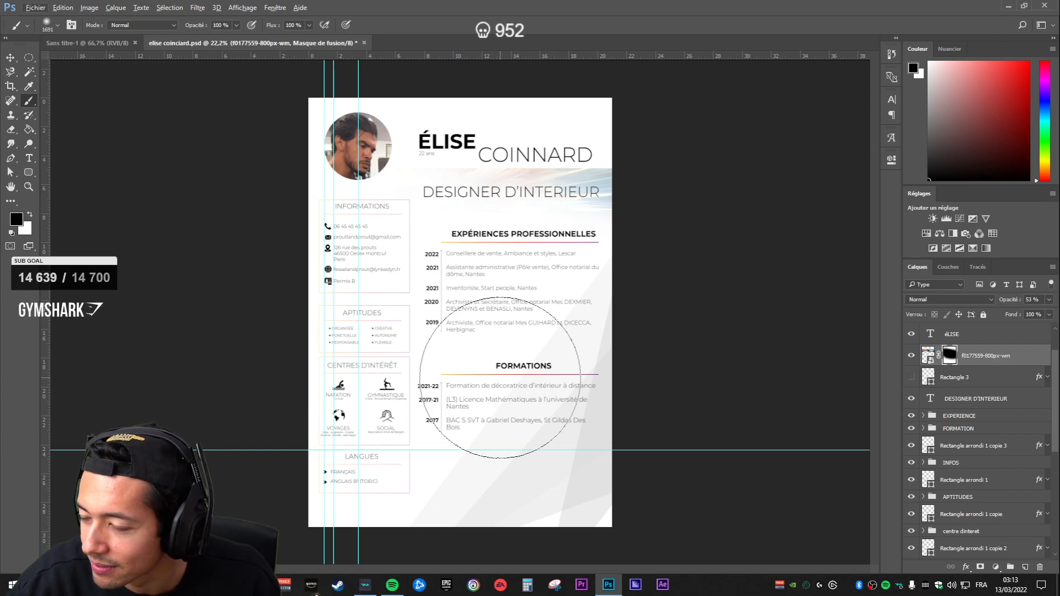
click(996, 567)
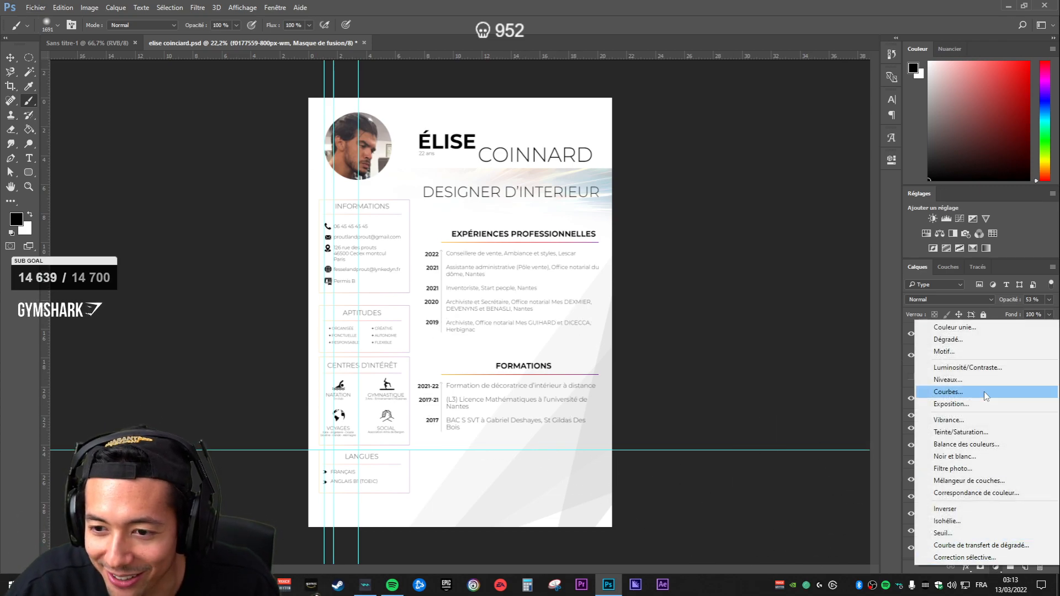
click(961, 432)
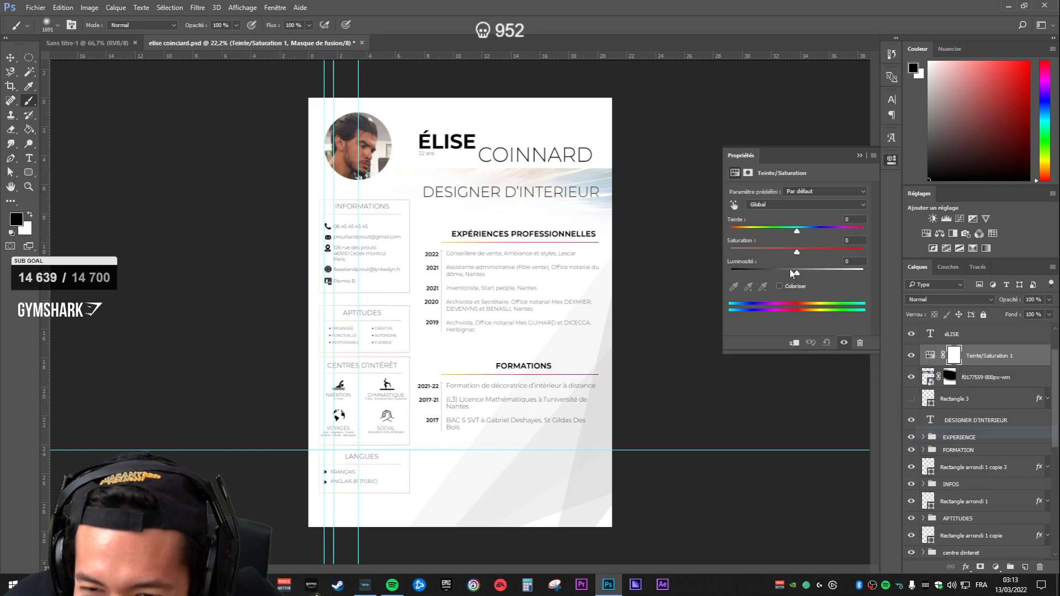
drag(795, 231, 851, 231)
key(ctrl+alt+g)
click(914, 356)
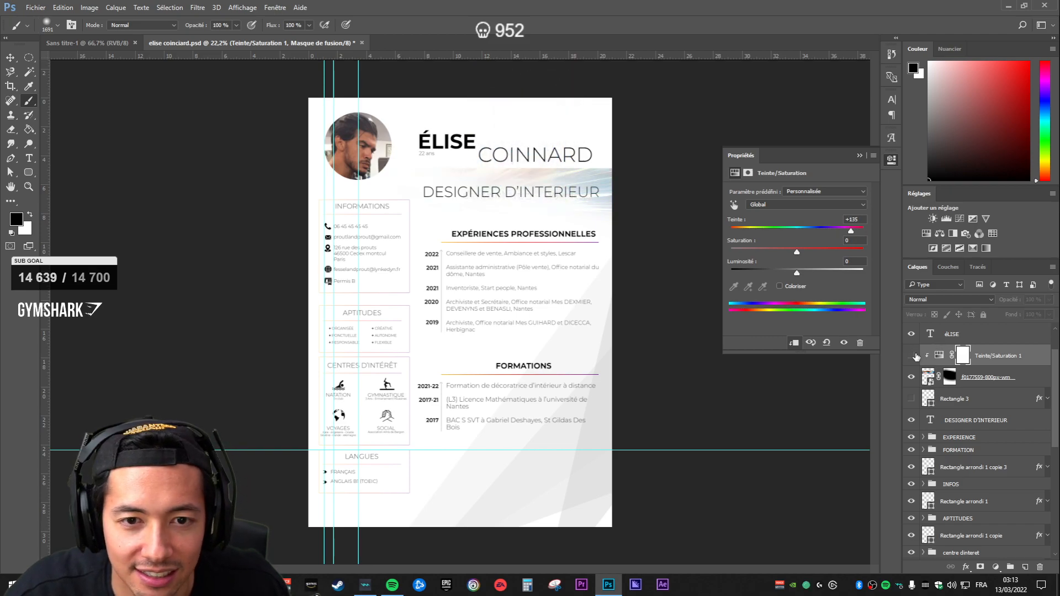
click(914, 356)
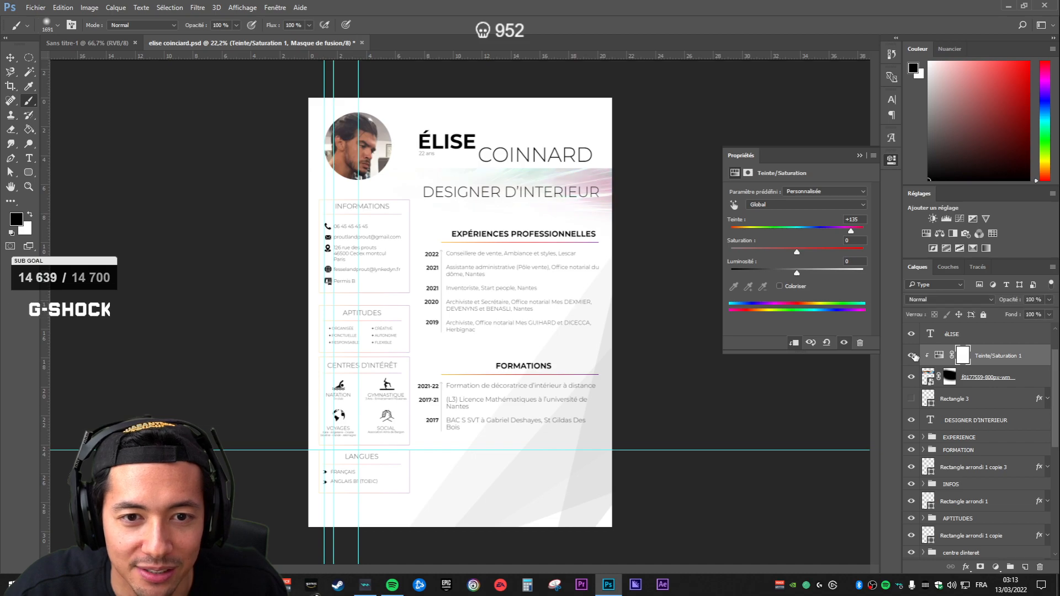
drag(851, 231, 787, 253)
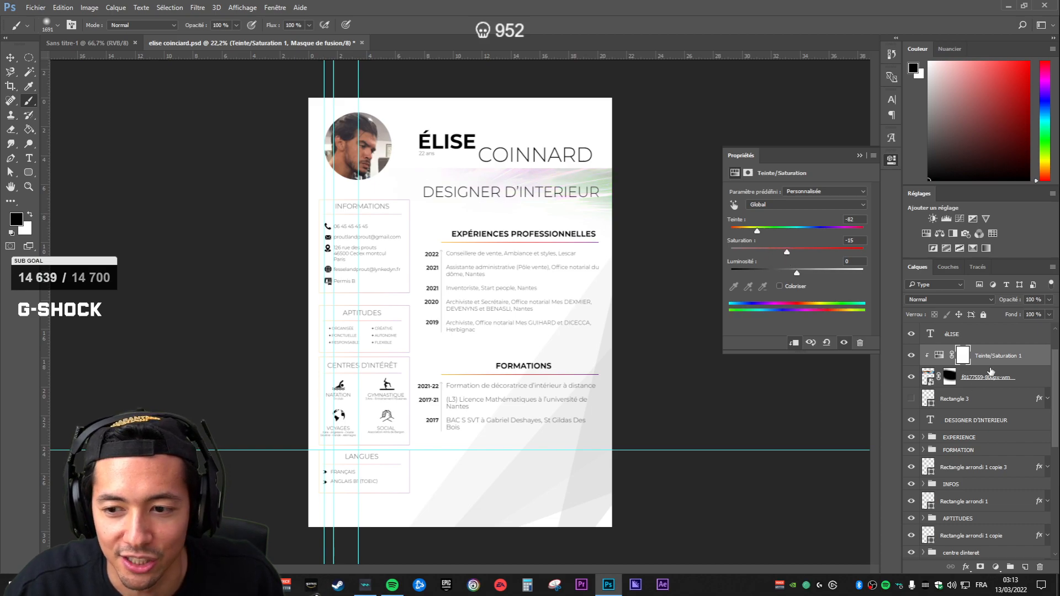
key(Delete)
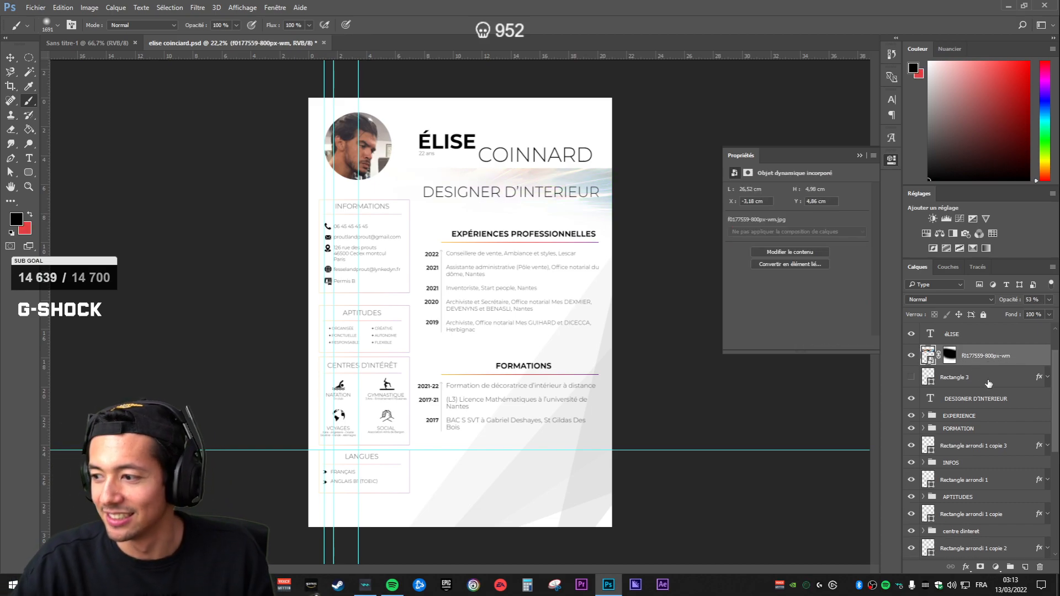
Step: Select the masked image band and nudge it slightly down behind the job title
click(972, 377)
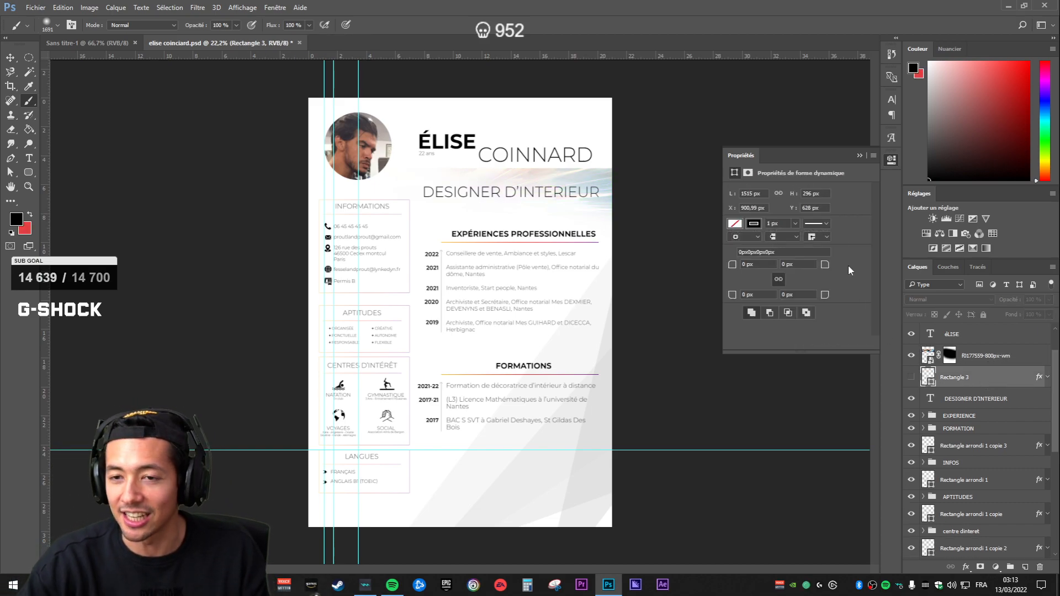
click(856, 155)
scroll(552, 237, up, 3)
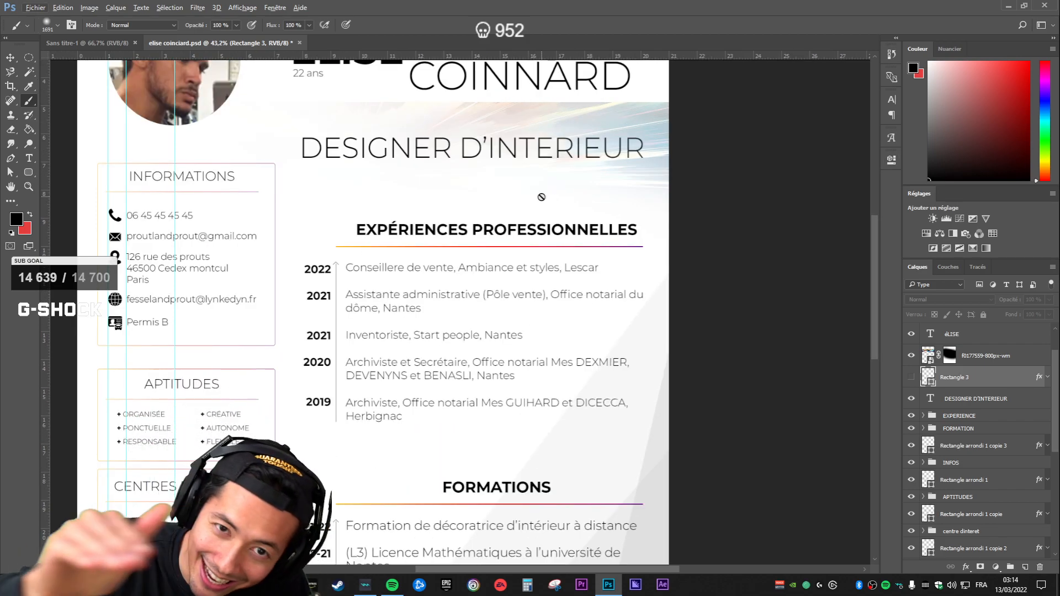
click(980, 397)
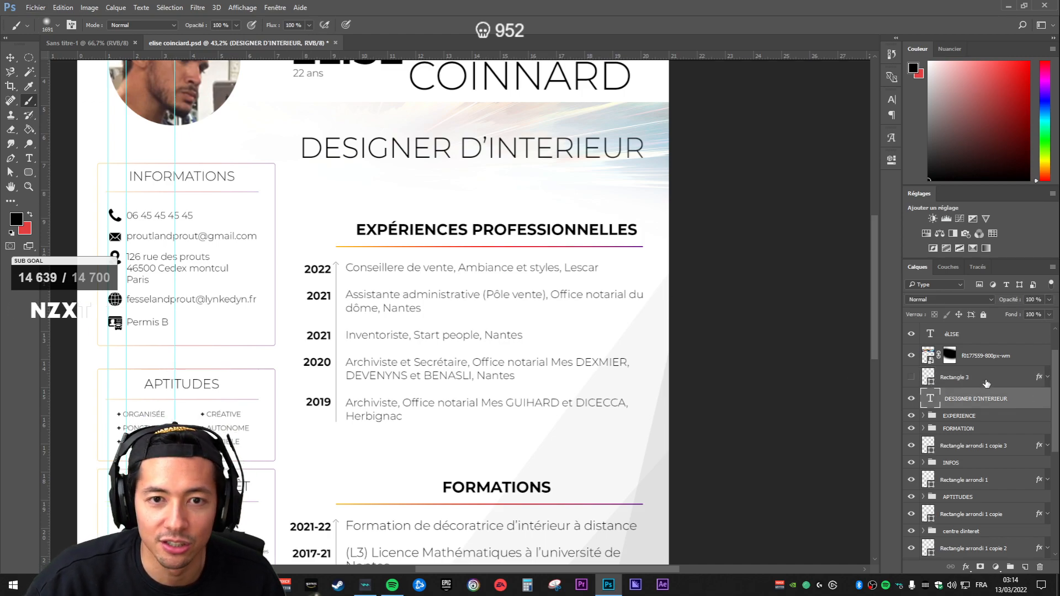
click(986, 381)
key(v)
click(1001, 358)
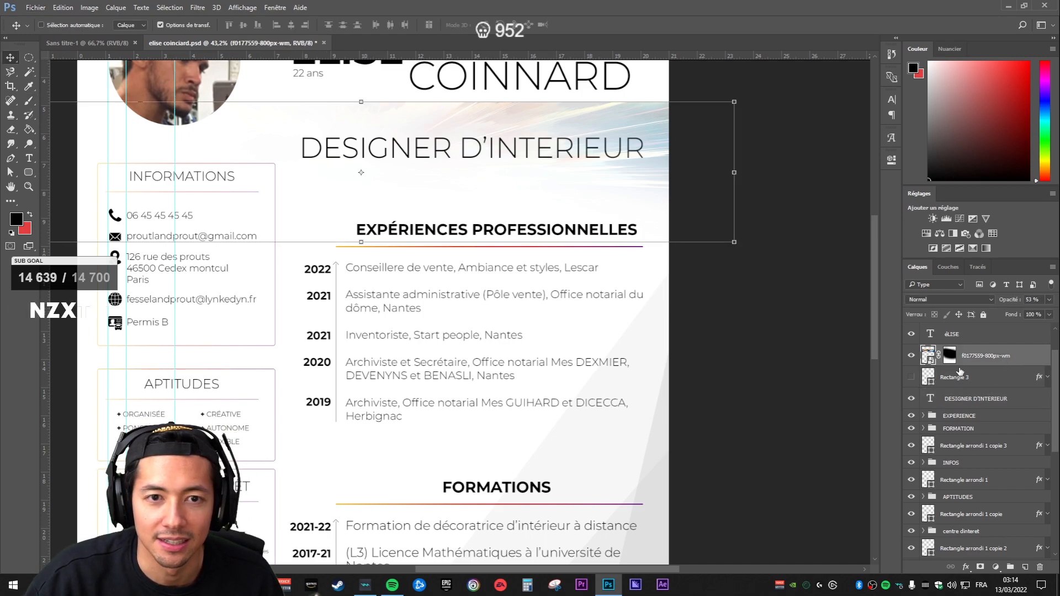
key(shift+Down)
key(shift+Down)
key(shift+Down)
key(shift+Down)
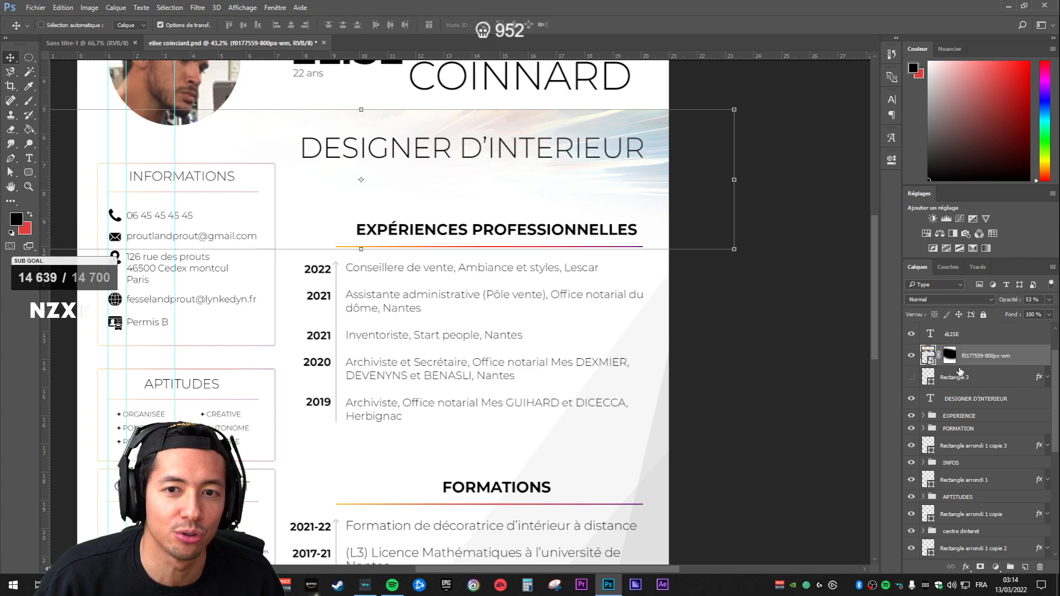
key(shift+Up)
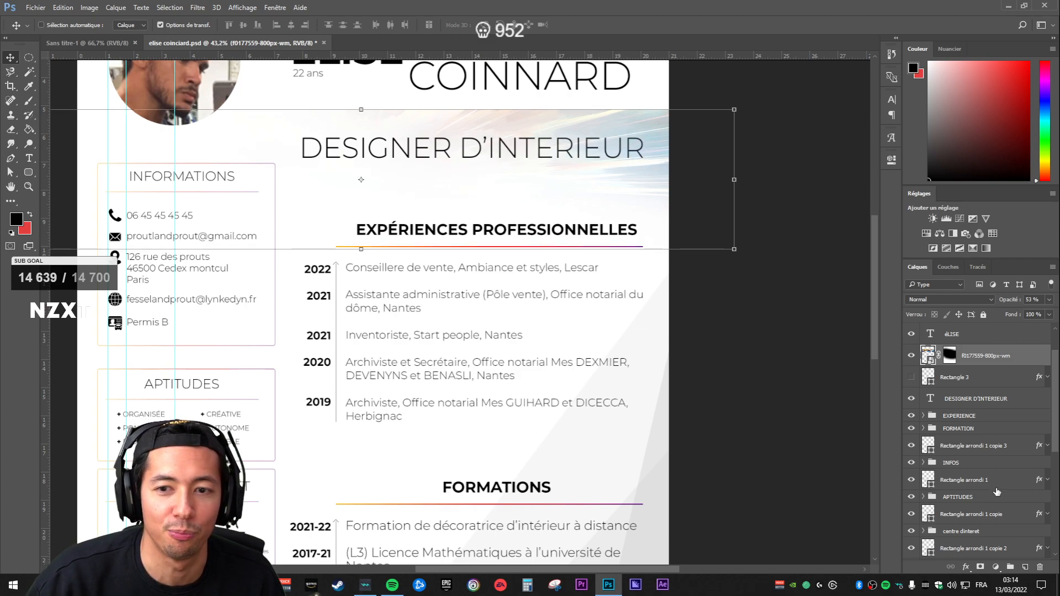
click(974, 421)
scroll(501, 250, down, 2)
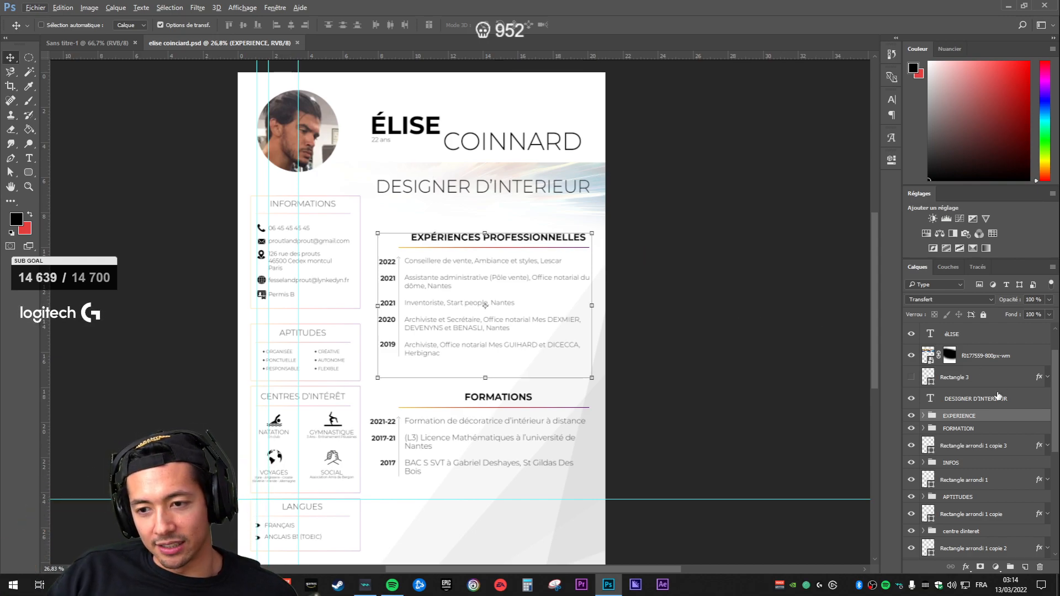
click(971, 398)
click(975, 429)
click(974, 399)
click(979, 377)
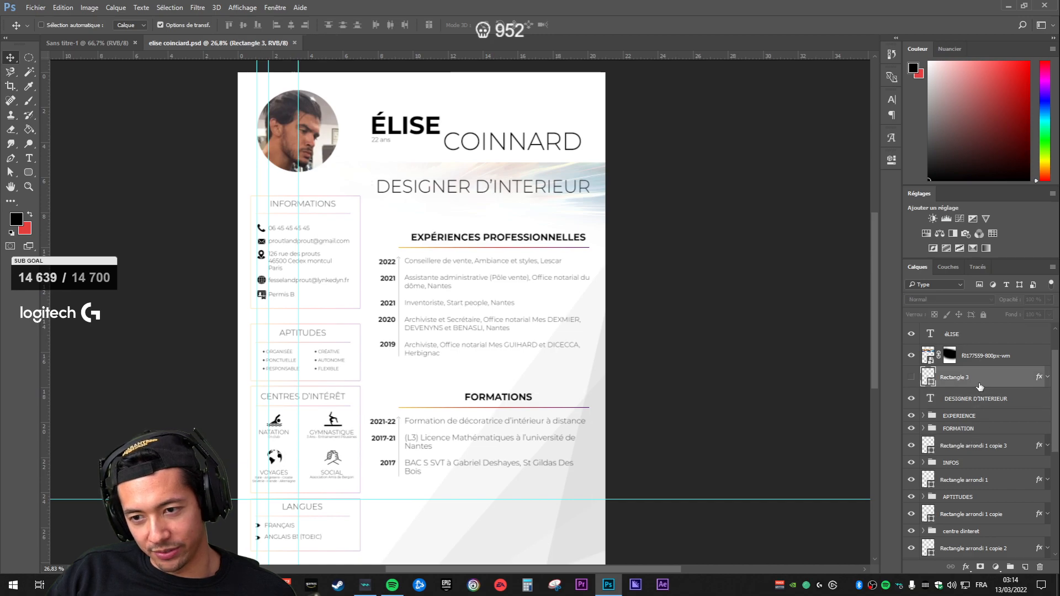
Step: Duplicate the masked image band layer twice
click(990, 358)
key(ctrl+j)
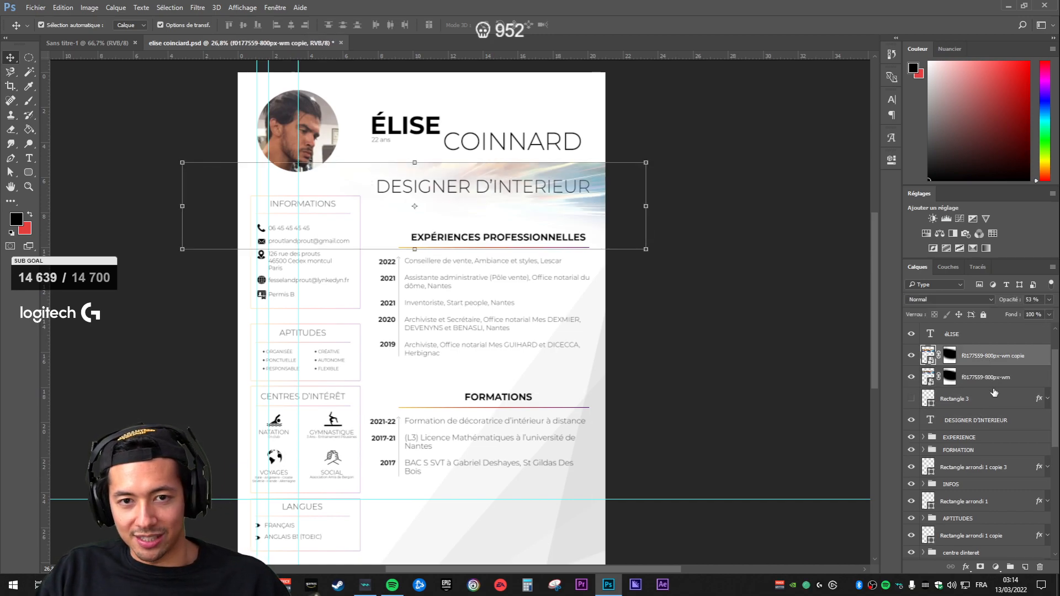
key(ctrl+j)
click(989, 420)
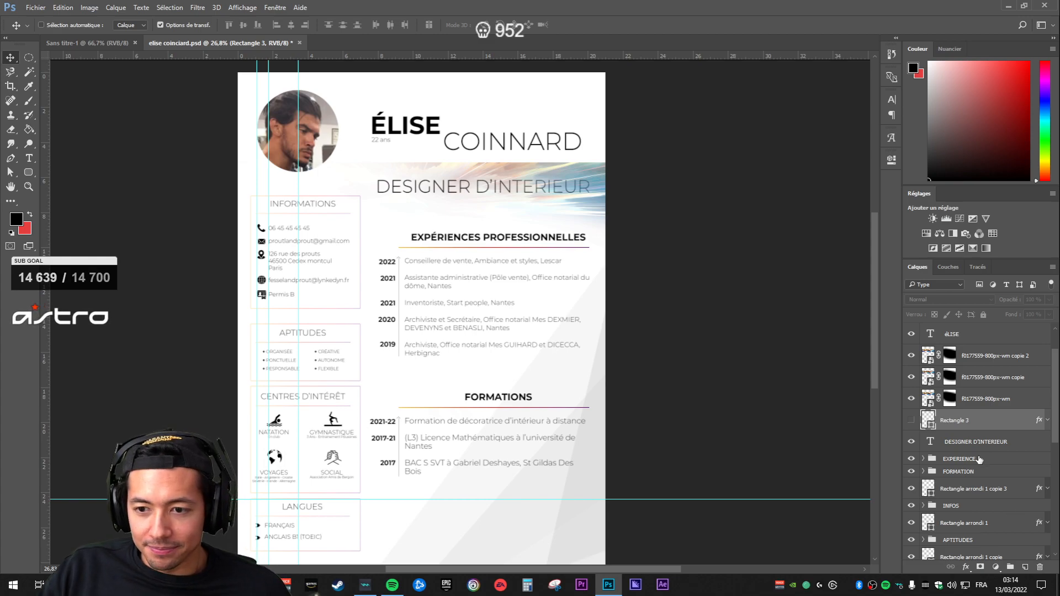
Step: Hide the original image band and its first copy, keeping only the second copy visible
drag(911, 359, 911, 378)
click(994, 359)
click(912, 378)
click(911, 399)
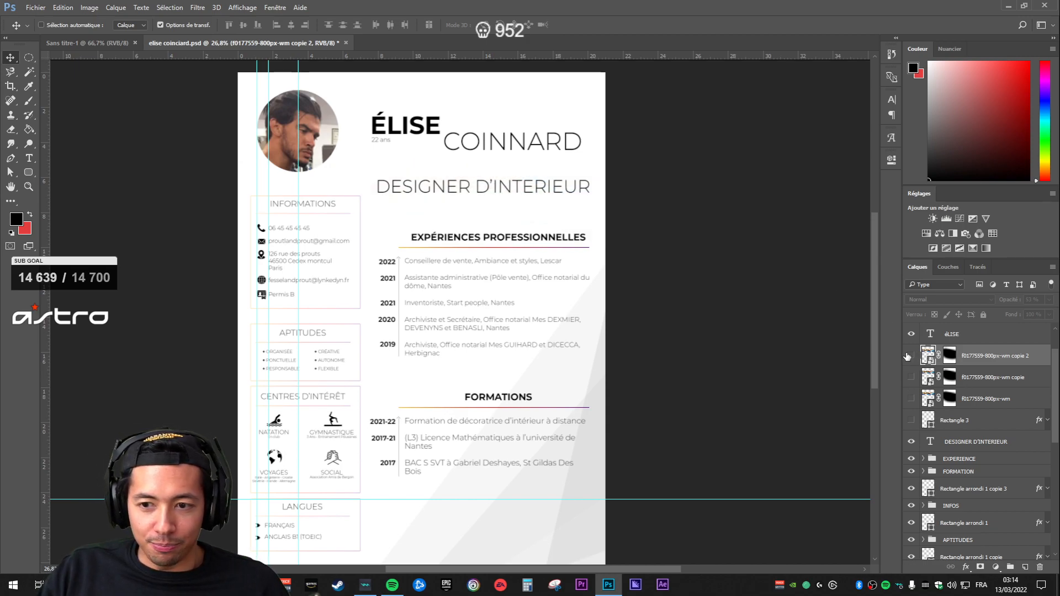
click(911, 356)
Step: Paint black on the second copy's mask with a 303 px, 0% hardness brush to soften the band's upper edge
key(b)
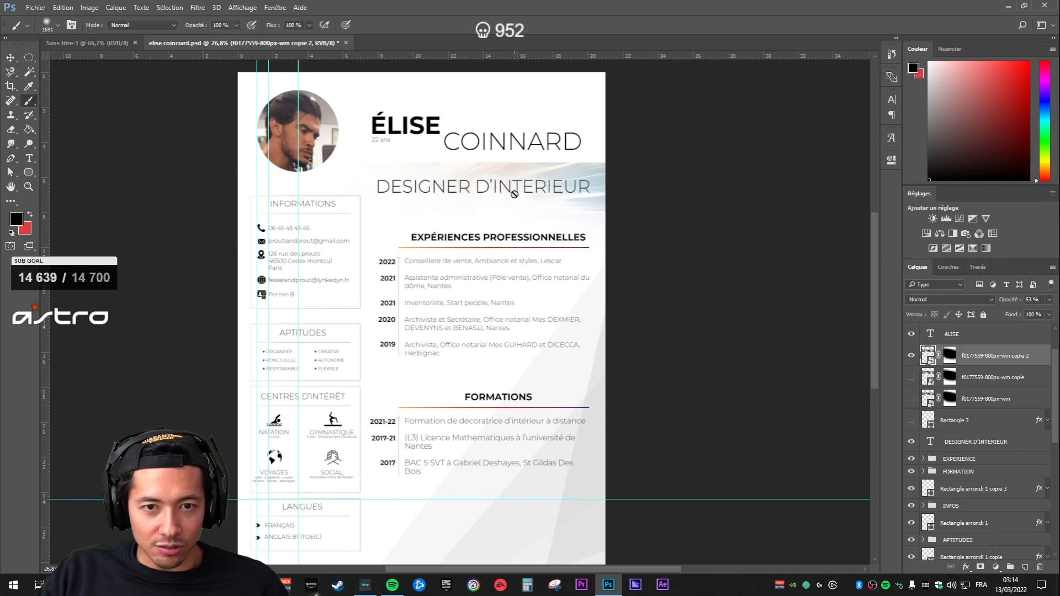
click(951, 355)
scroll(497, 142, down, 2)
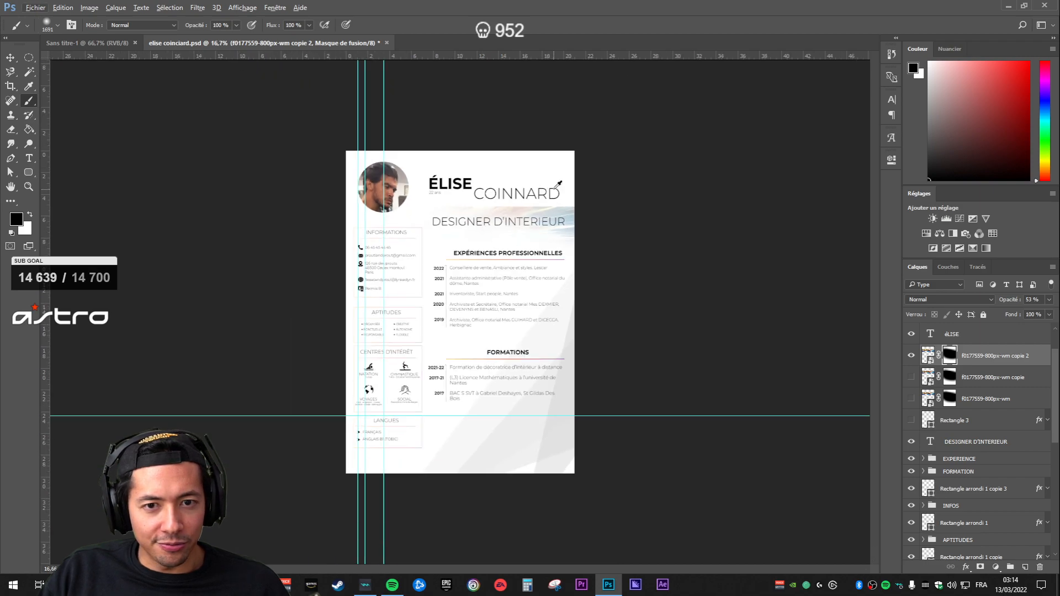
scroll(544, 260, up, 5)
scroll(578, 144, down, 3)
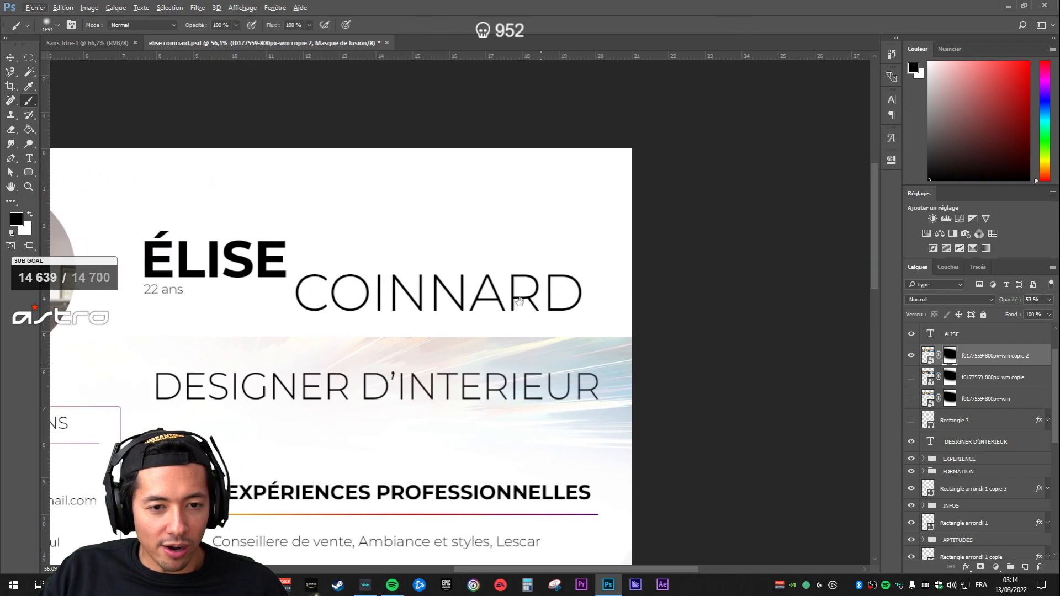
right_click(513, 272)
drag(588, 299, 631, 297)
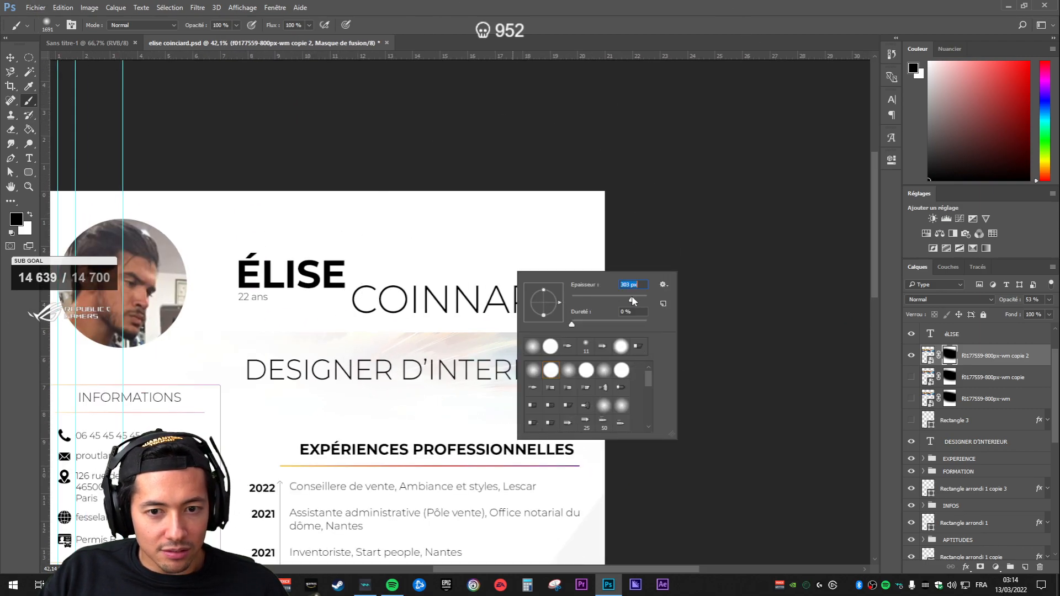
drag(233, 305, 325, 309)
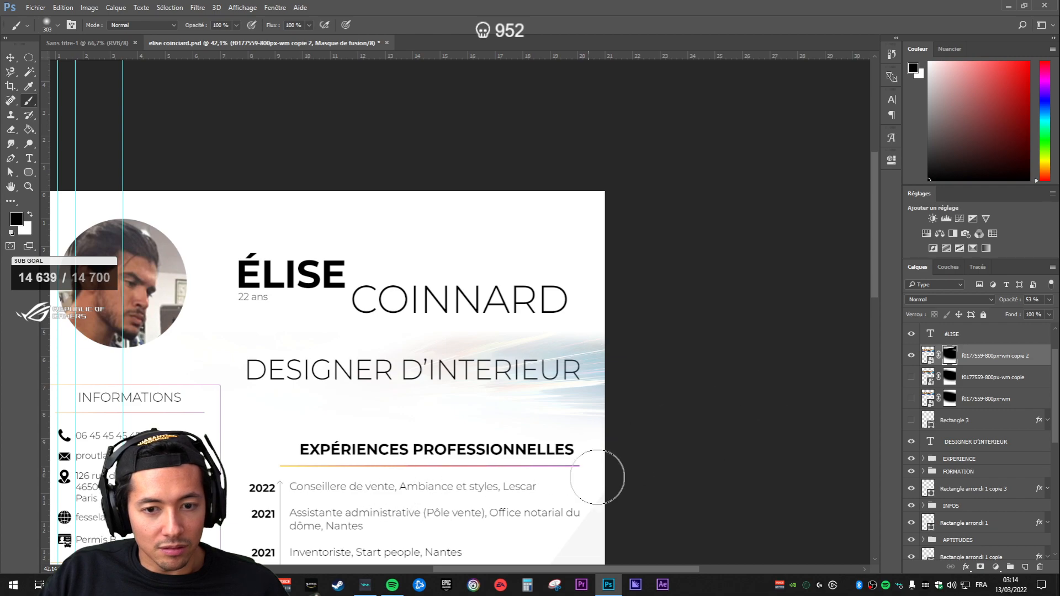
Step: Compare the three image band variants by toggling their visibility, and leave only the original band visible
scroll(709, 322, down, 3)
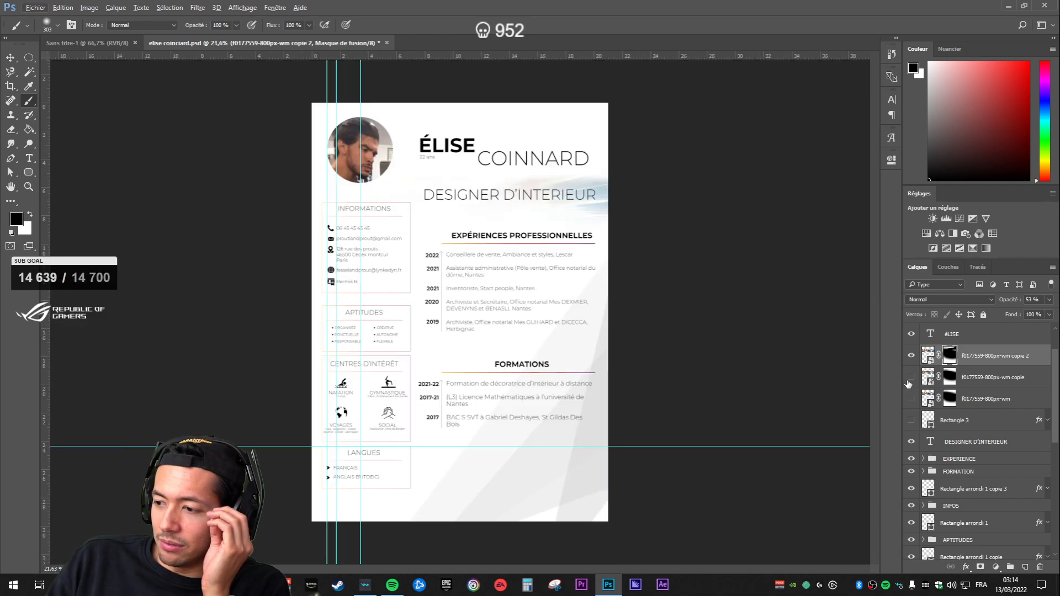
click(913, 358)
click(913, 359)
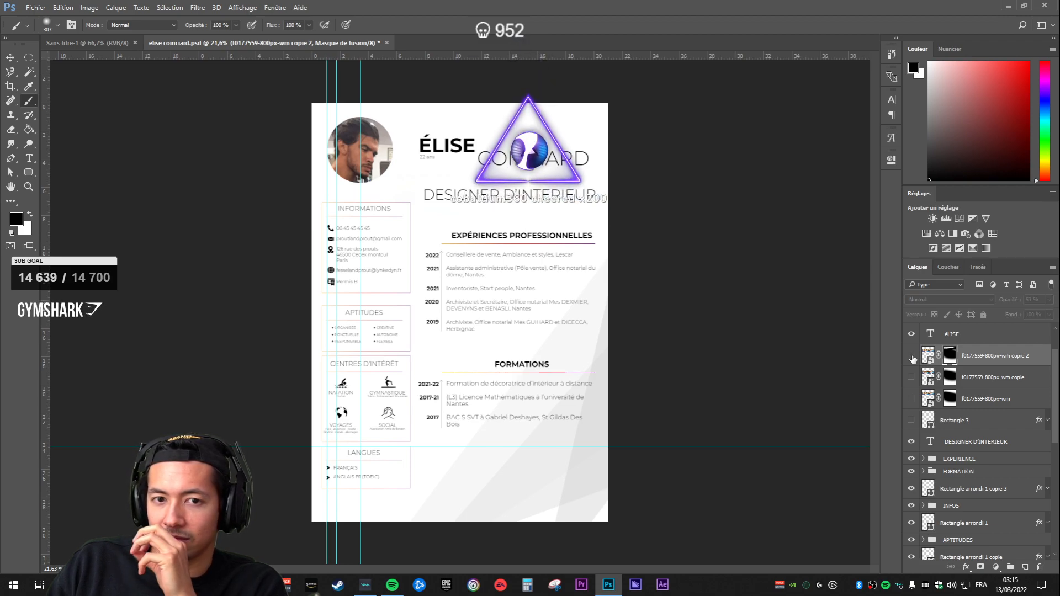
click(911, 355)
click(911, 378)
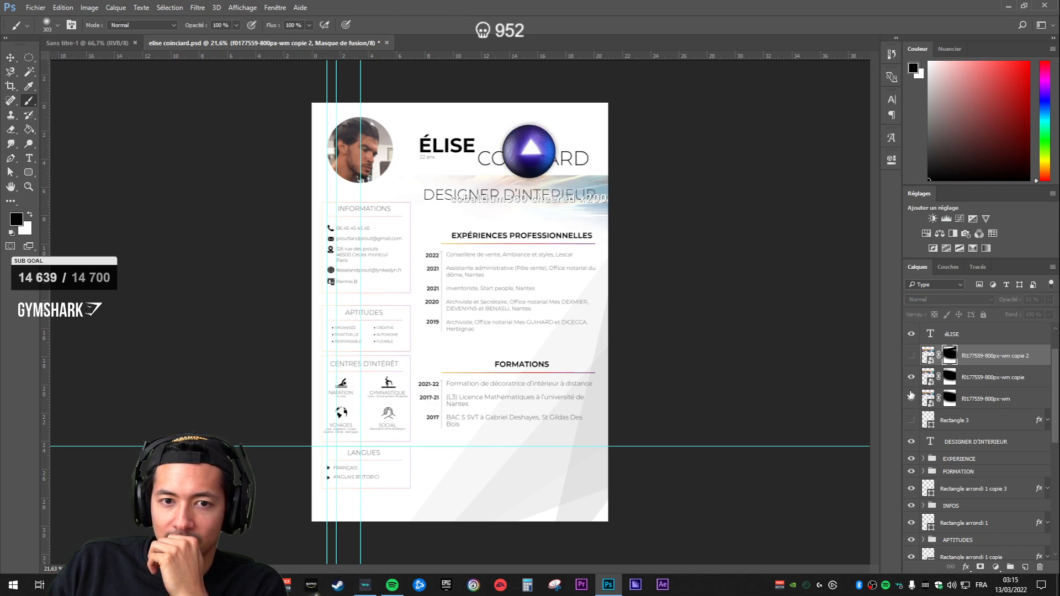
click(911, 377)
click(912, 398)
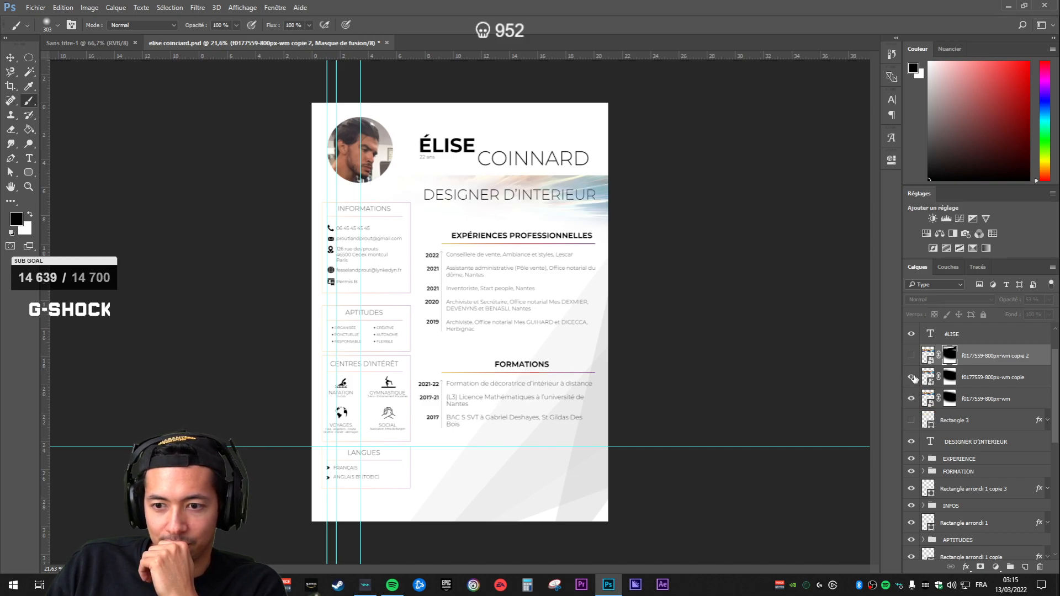
click(912, 377)
click(911, 356)
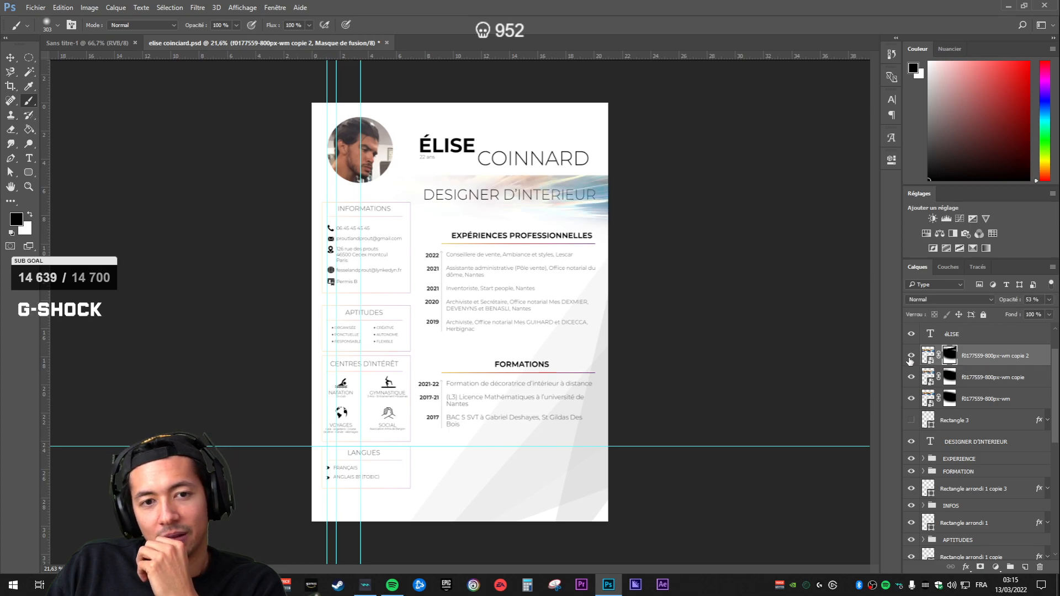
click(910, 377)
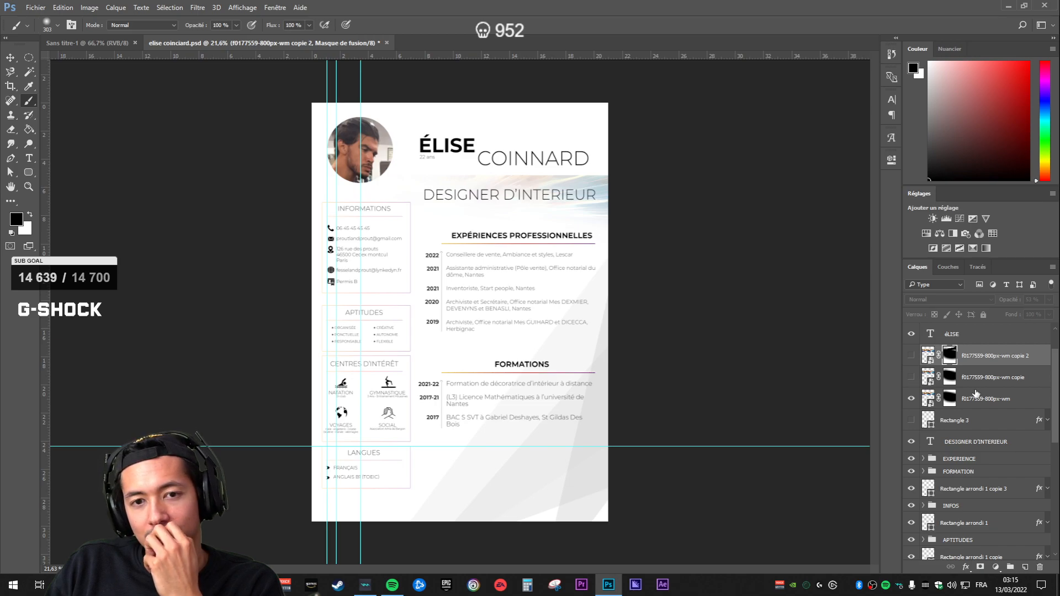
Step: Apply a Gaussian blur with a 30.4 px radius to the original image band layer
click(992, 400)
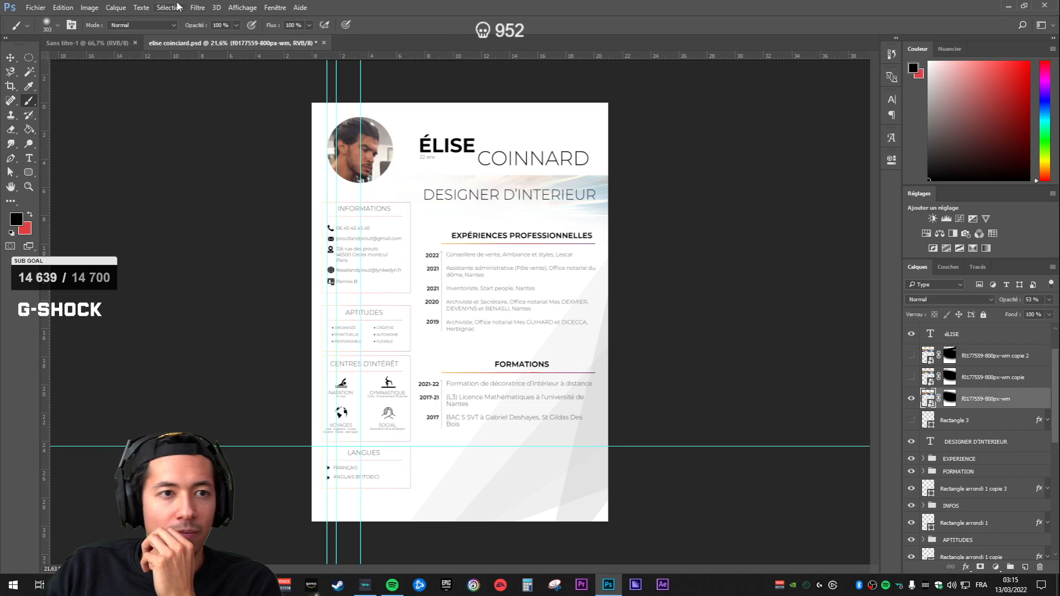
click(197, 7)
mouse_move(259, 160)
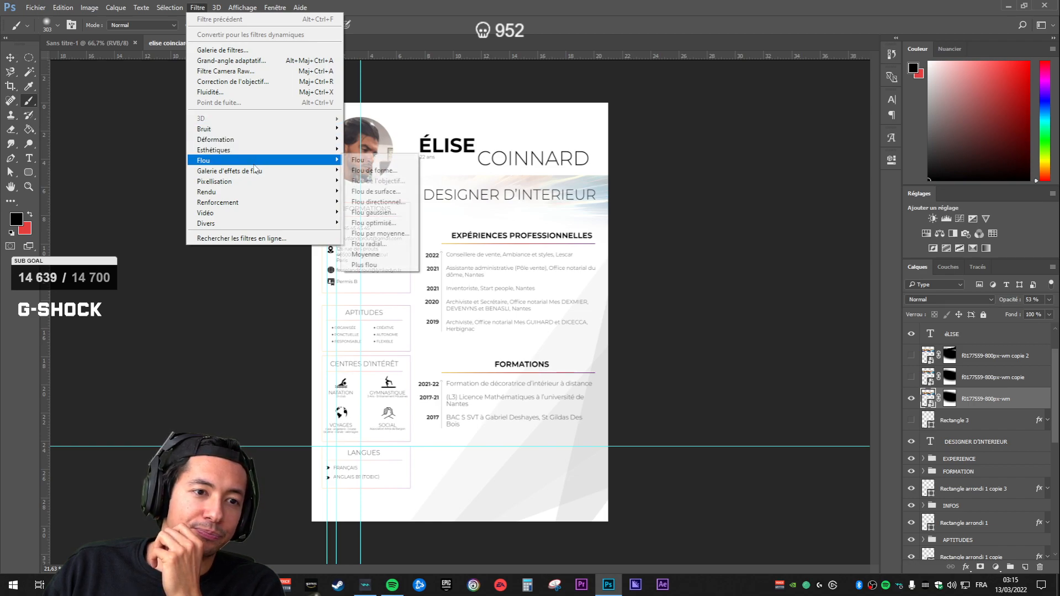
click(386, 212)
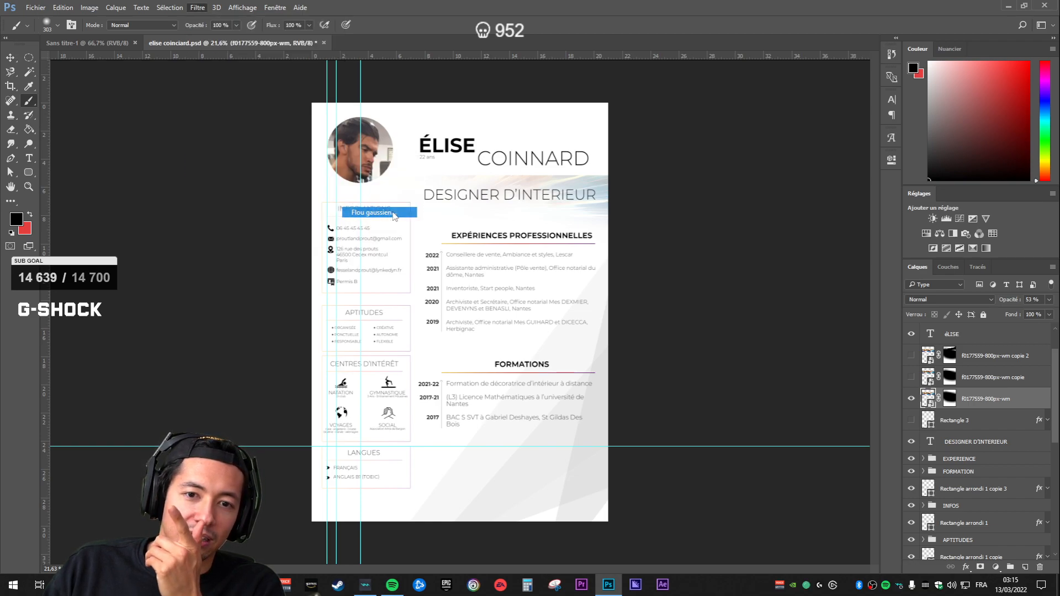
drag(547, 131, 272, 213)
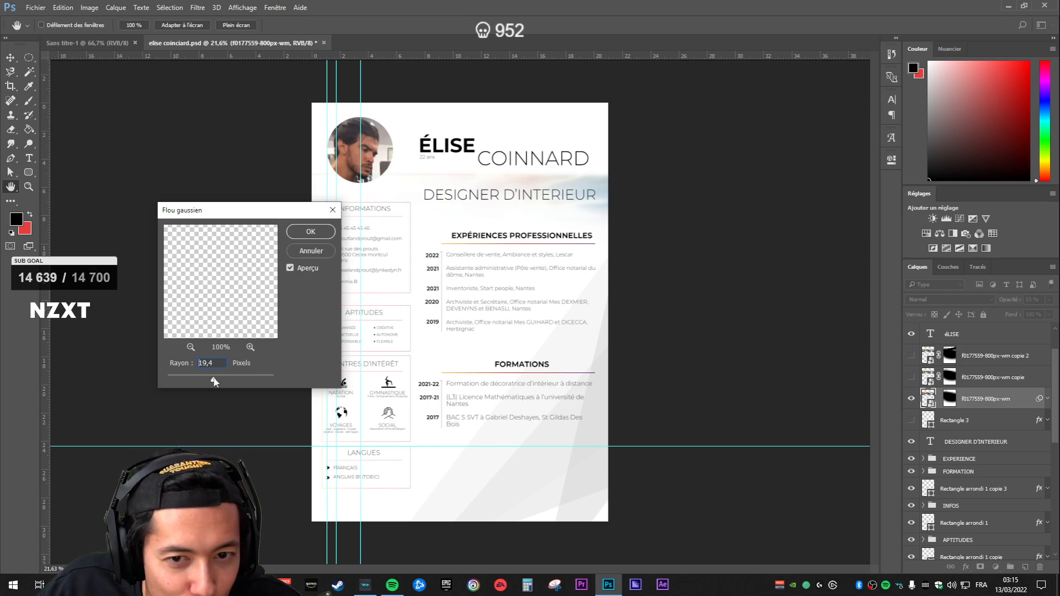
drag(246, 376, 220, 380)
click(194, 377)
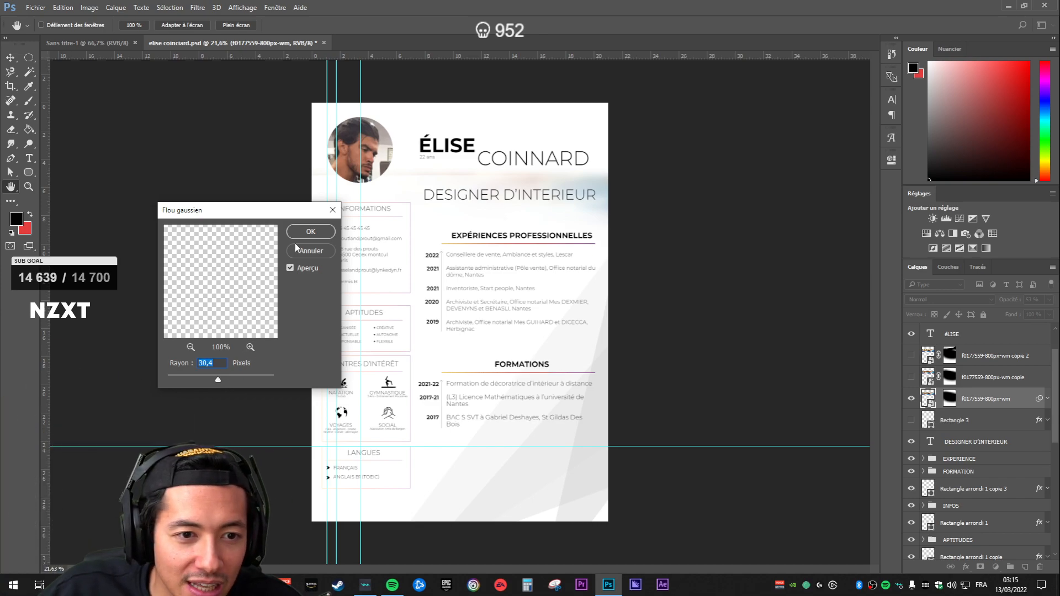
click(309, 233)
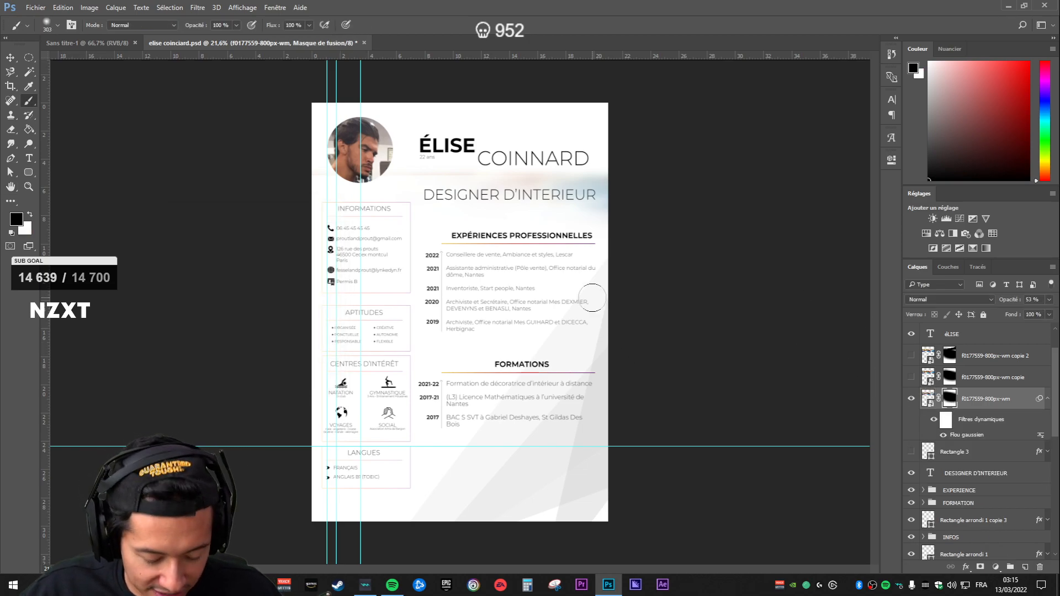
Step: Try reshaping the original image band's mask with white and black strokes, enlarging the soft brush to 1360 px
key(x)
mouse_move(470, 196)
mouse_down()
mouse_move(559, 188)
mouse_move(475, 202)
mouse_move(447, 182)
mouse_move(442, 199)
mouse_move(382, 182)
mouse_up()
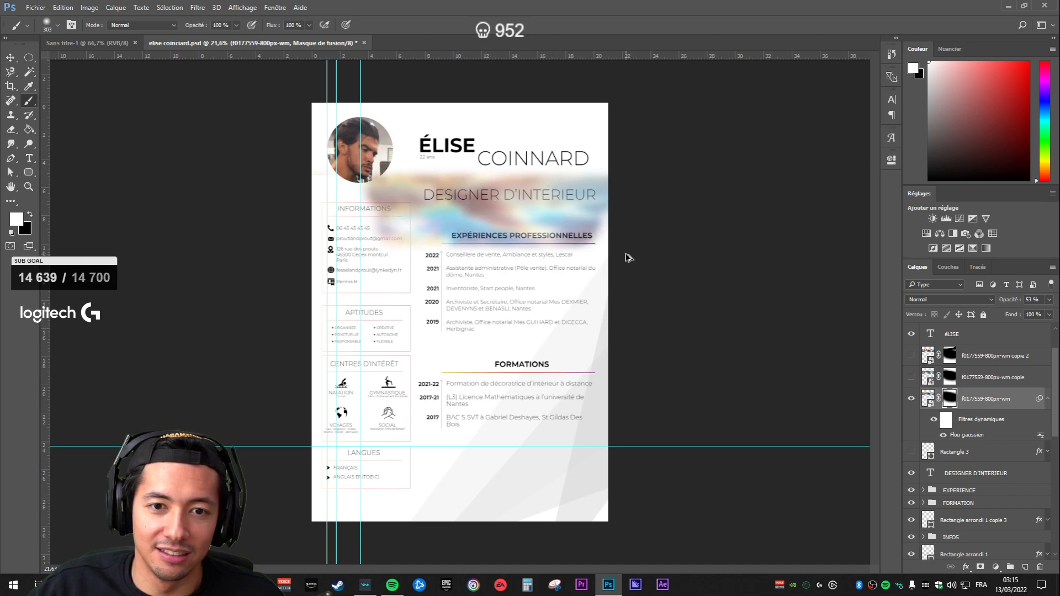
key(ctrl+z)
right_click(541, 209)
drag(655, 234, 665, 233)
mouse_move(534, 183)
mouse_down()
mouse_move(584, 191)
mouse_move(453, 193)
mouse_up()
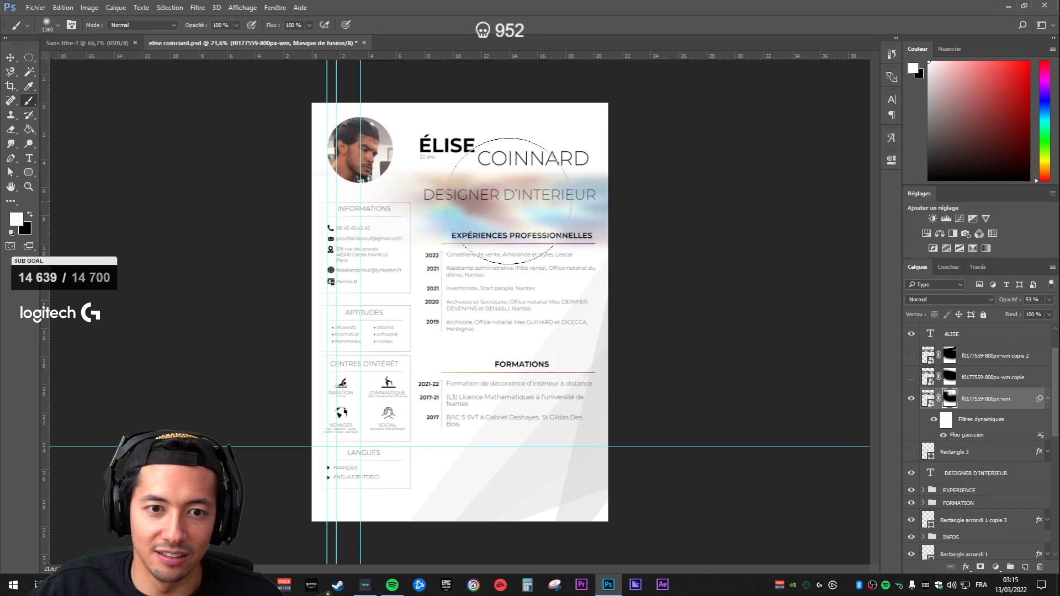
key(x)
mouse_move(405, 267)
mouse_down()
mouse_move(585, 276)
mouse_move(464, 266)
mouse_move(332, 235)
mouse_move(340, 188)
mouse_move(461, 229)
mouse_move(603, 248)
mouse_up()
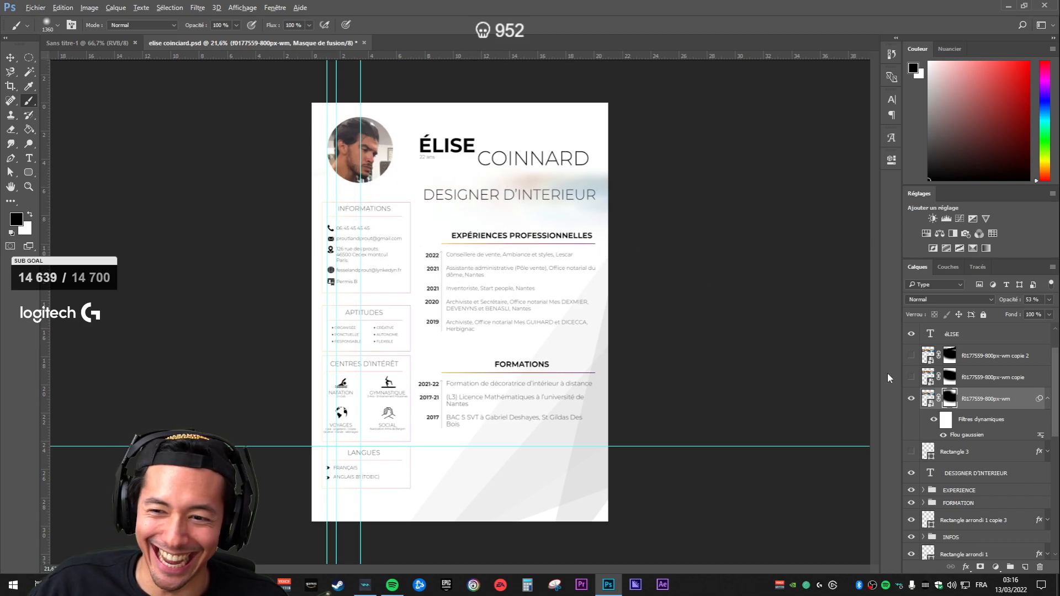
Step: Undo the recent mask strokes and the Gaussian blur on the original image band, and save the document
key(ctrl+alt+z)
key(ctrl+alt+z)
key(ctrl+alt+z)
key(ctrl+alt+z)
key(ctrl+alt+z)
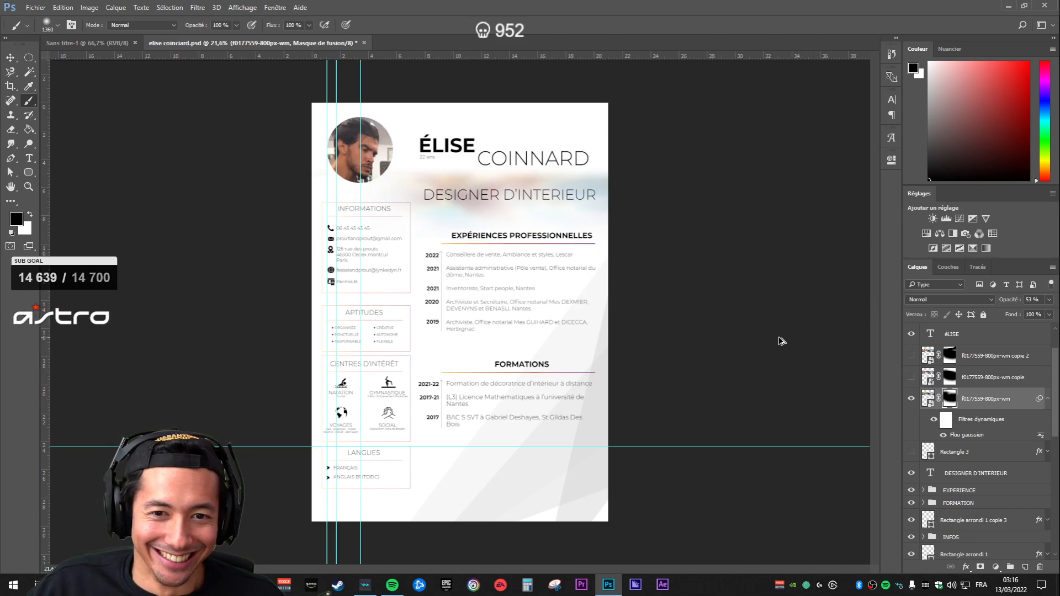
key(ctrl+alt+z)
key(ctrl+alt+z)
key(ctrl+alt+z)
key(ctrl+alt+z)
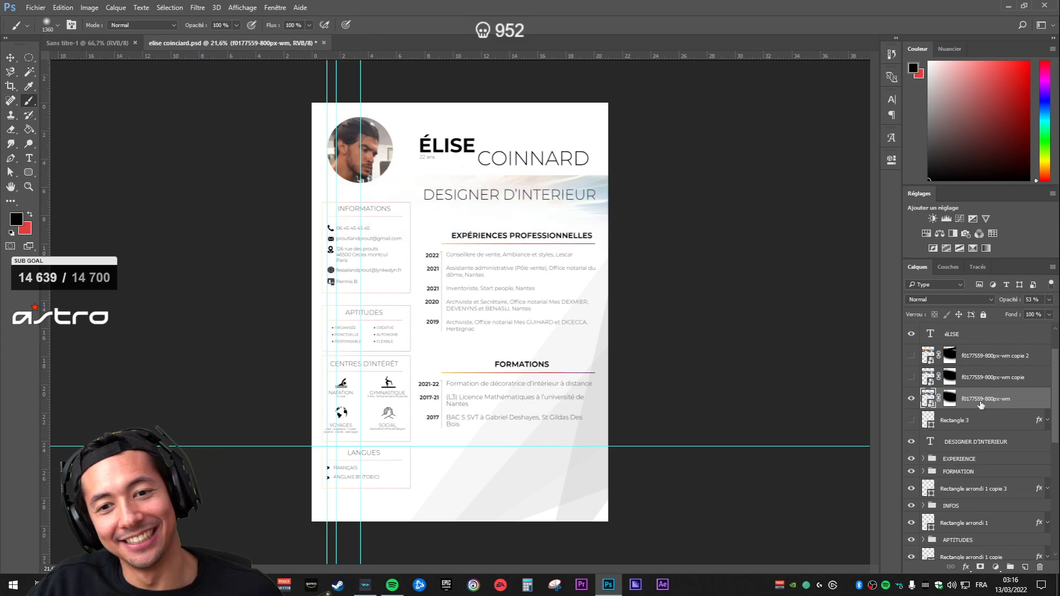
click(1003, 428)
key(ctrl+s)
Step: Compare the header with and without the image band variants by toggling their visibility, leaving only the original band visible
scroll(457, 203, down, 3)
scroll(457, 203, up, 3)
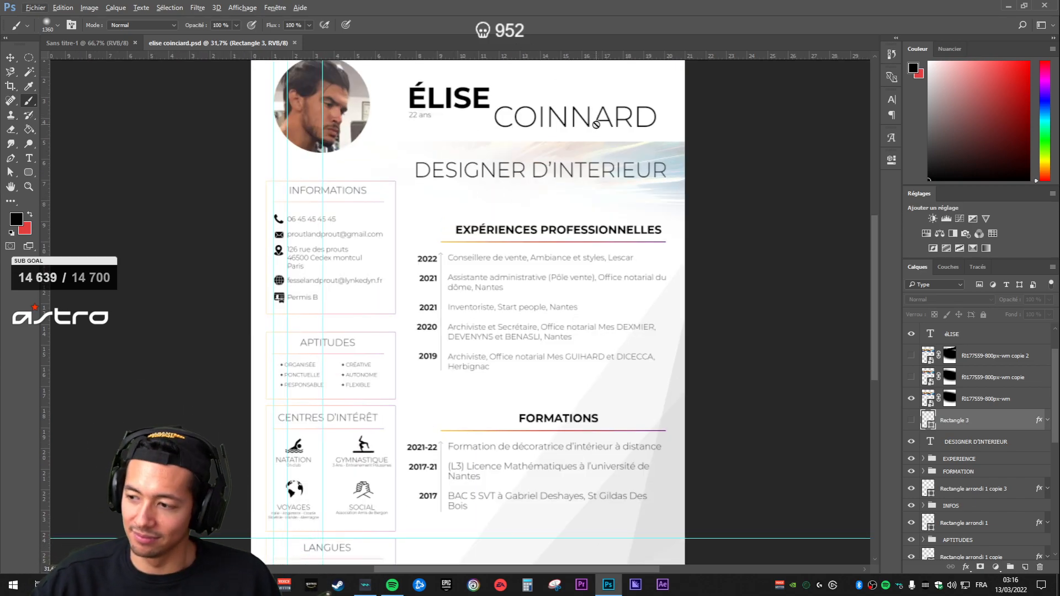
click(912, 398)
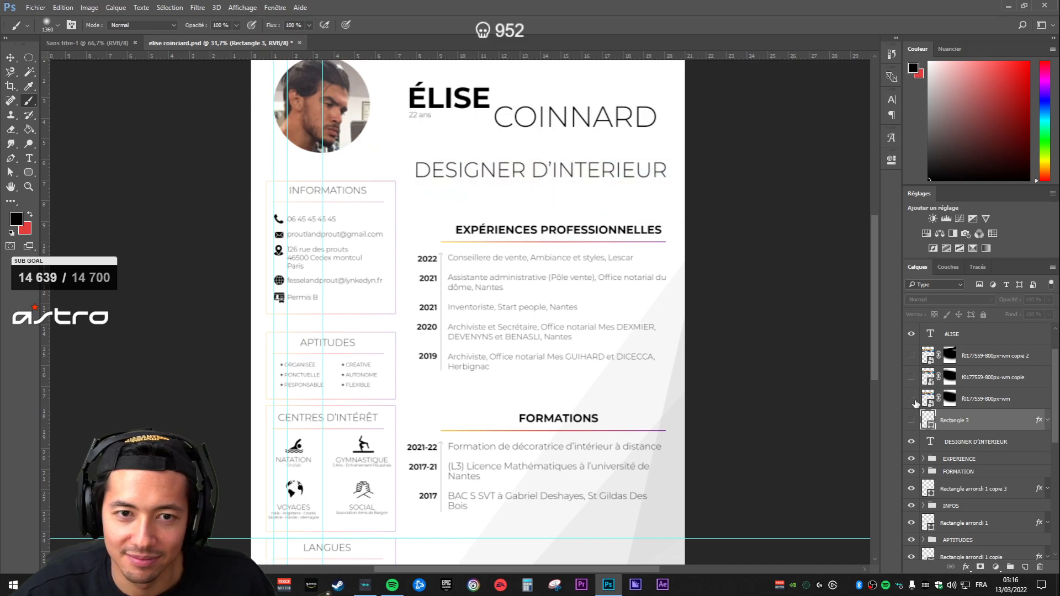
click(913, 401)
scroll(655, 286, down, 5)
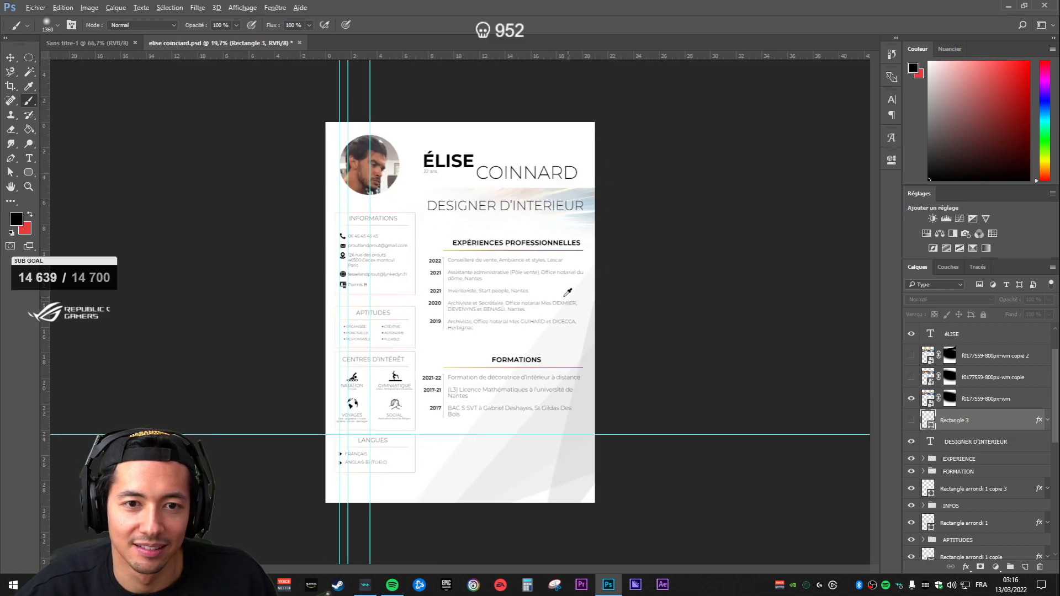
scroll(579, 293, up, 4)
click(912, 399)
click(911, 399)
click(912, 398)
click(913, 401)
click(912, 399)
click(914, 383)
click(913, 399)
click(912, 359)
click(913, 359)
click(912, 359)
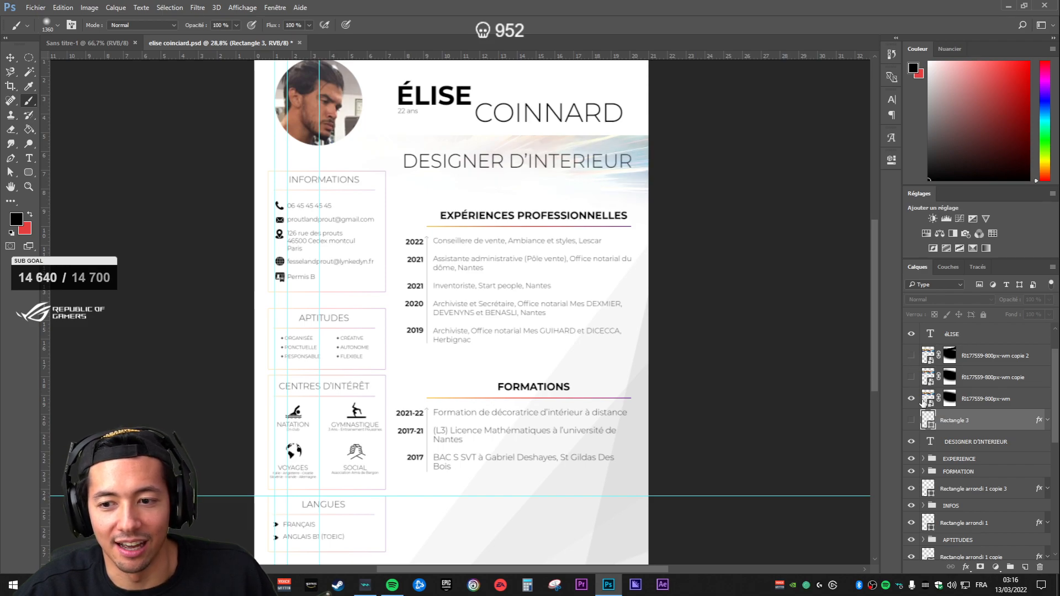
Step: Try several opacity levels on the original image band layer and set it to 50%
click(922, 401)
click(1050, 300)
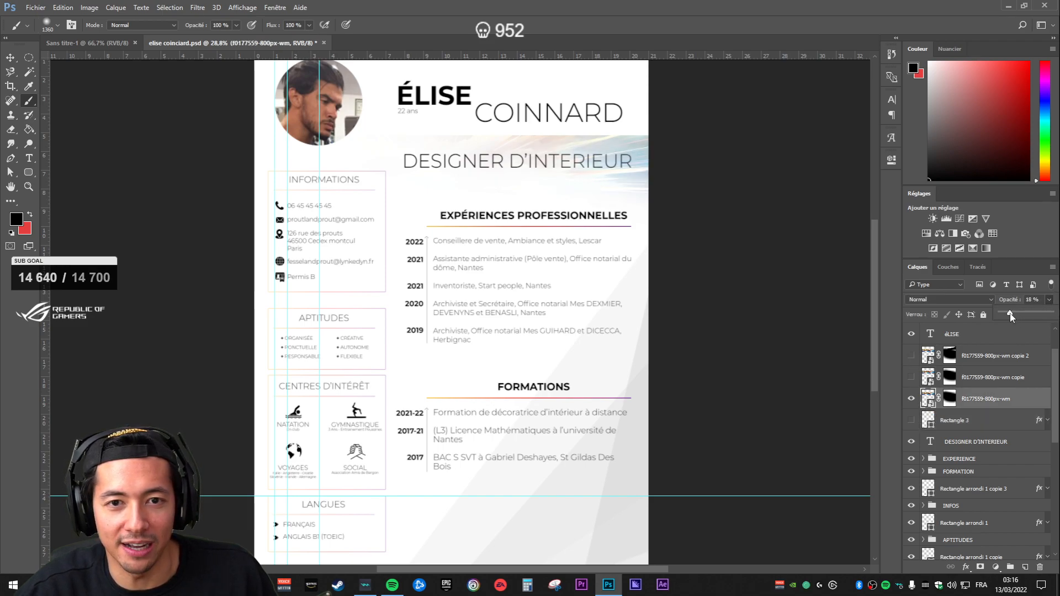
mouse_move(1021, 313)
mouse_down()
mouse_move(1050, 328)
mouse_move(1054, 314)
mouse_up()
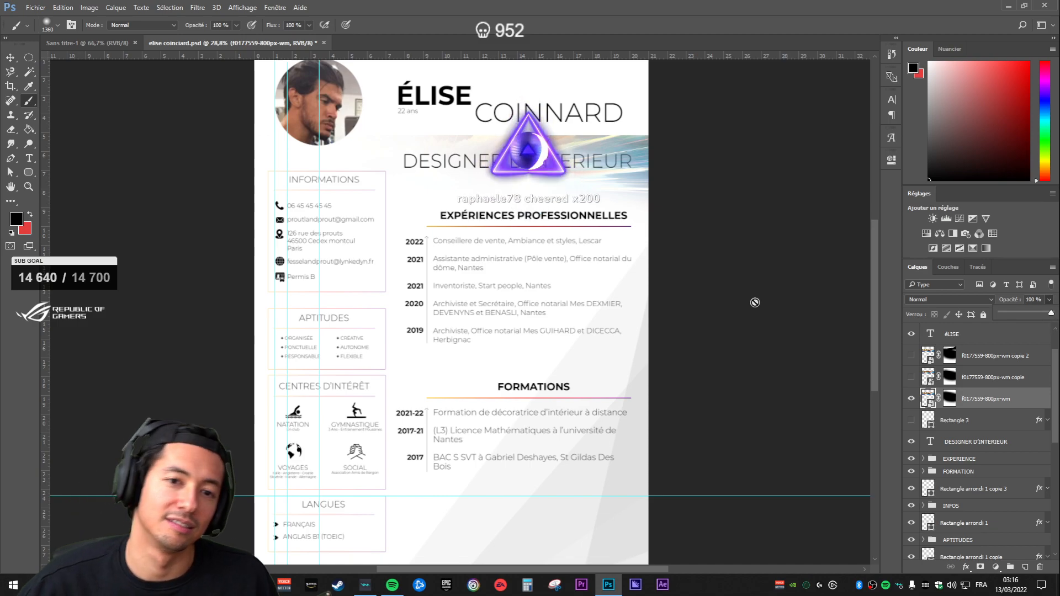
scroll(690, 305, down, 4)
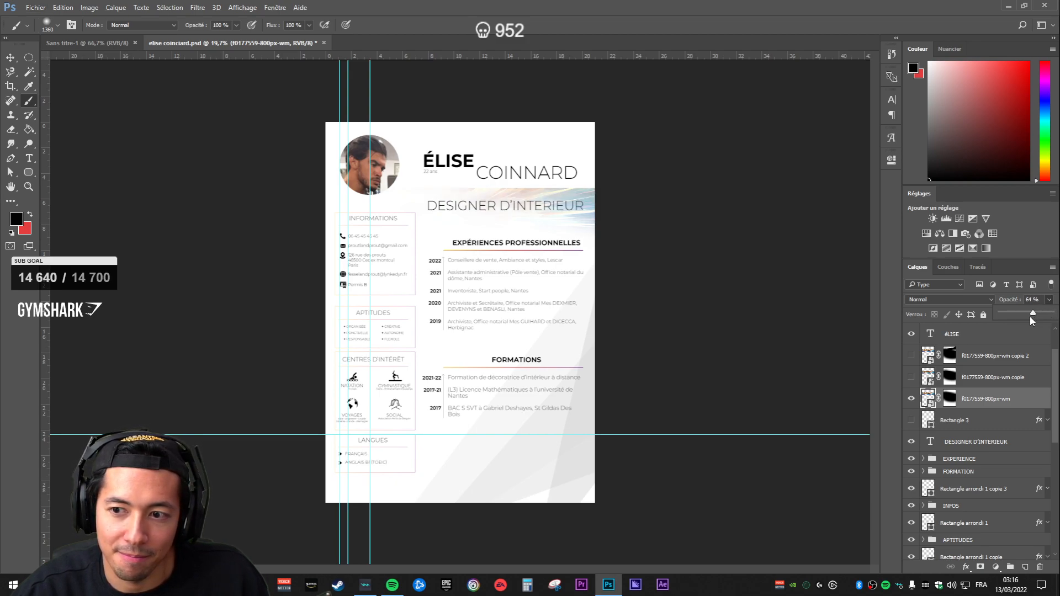
drag(1027, 316, 1025, 315)
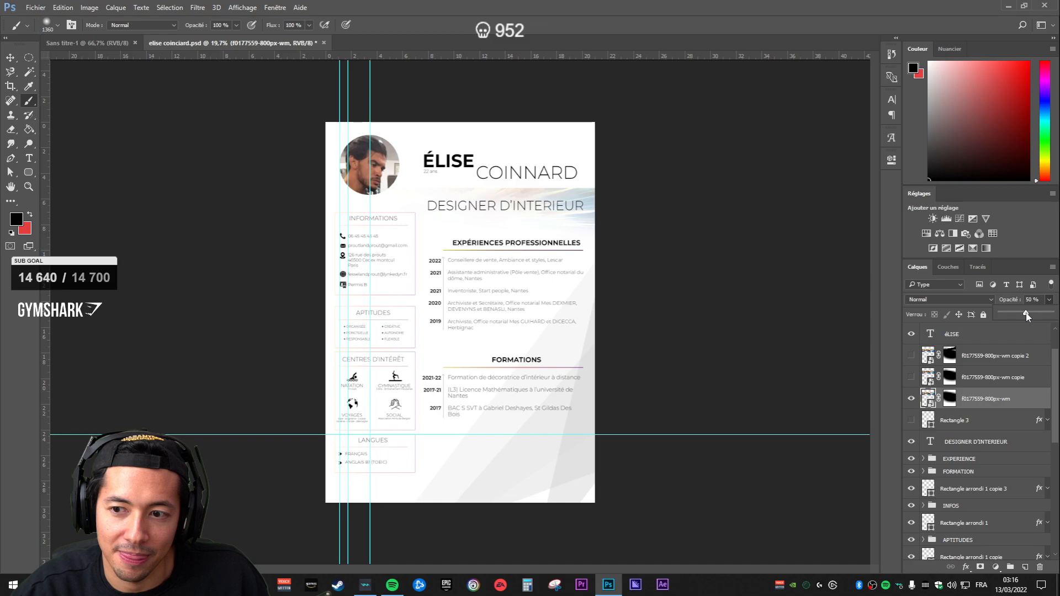
click(977, 449)
Step: Set the DESIGNER D'INTERIEUR title to the Bold weight of Montserrat and check it against the whole page
scroll(478, 205, up, 8)
drag(692, 243, 670, 333)
click(961, 421)
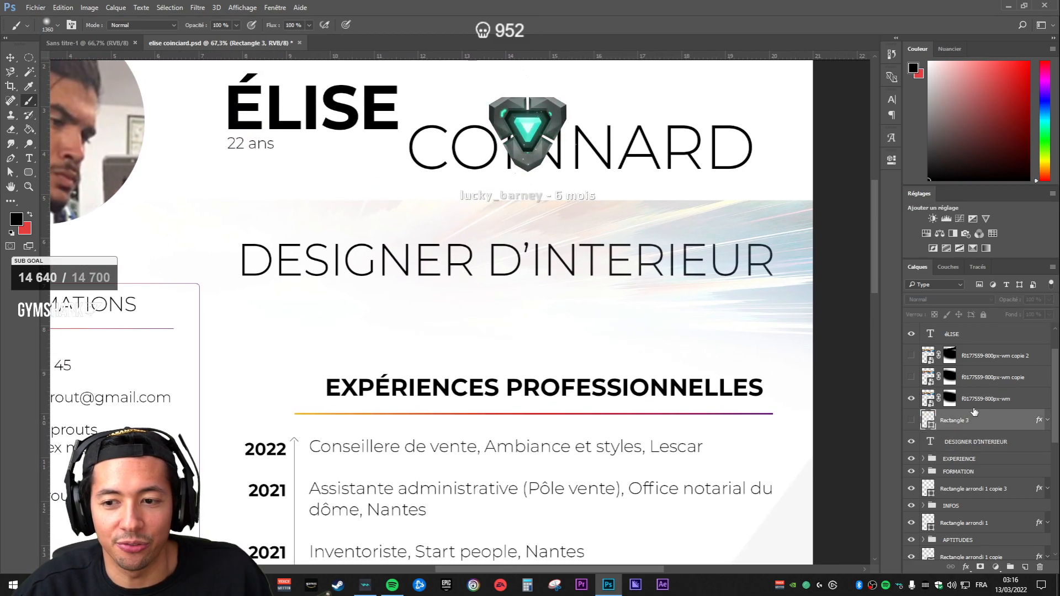
scroll(977, 404, up, 1)
scroll(972, 387, down, 2)
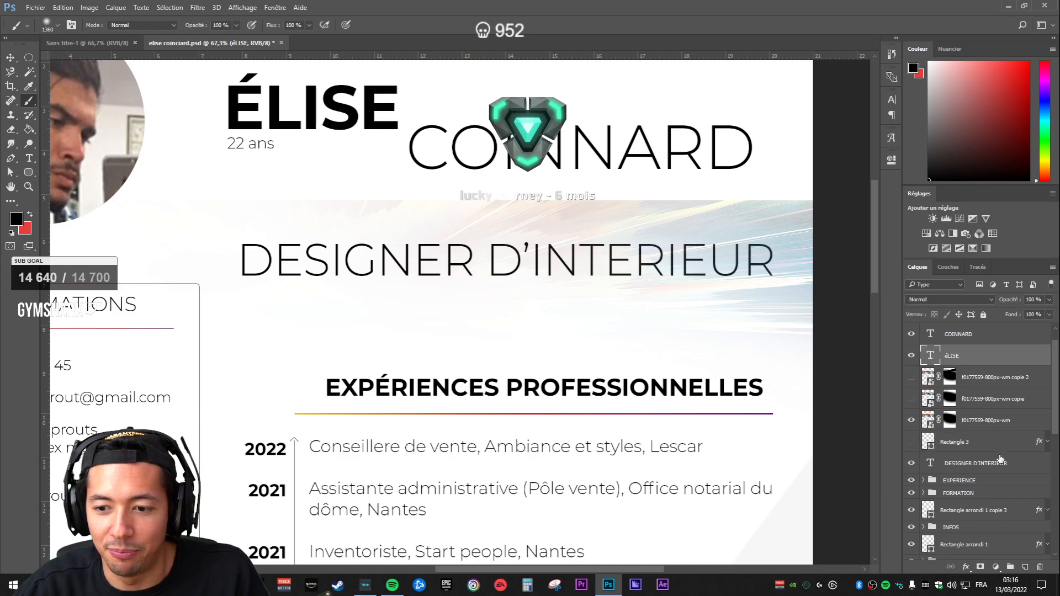
double_click(930, 442)
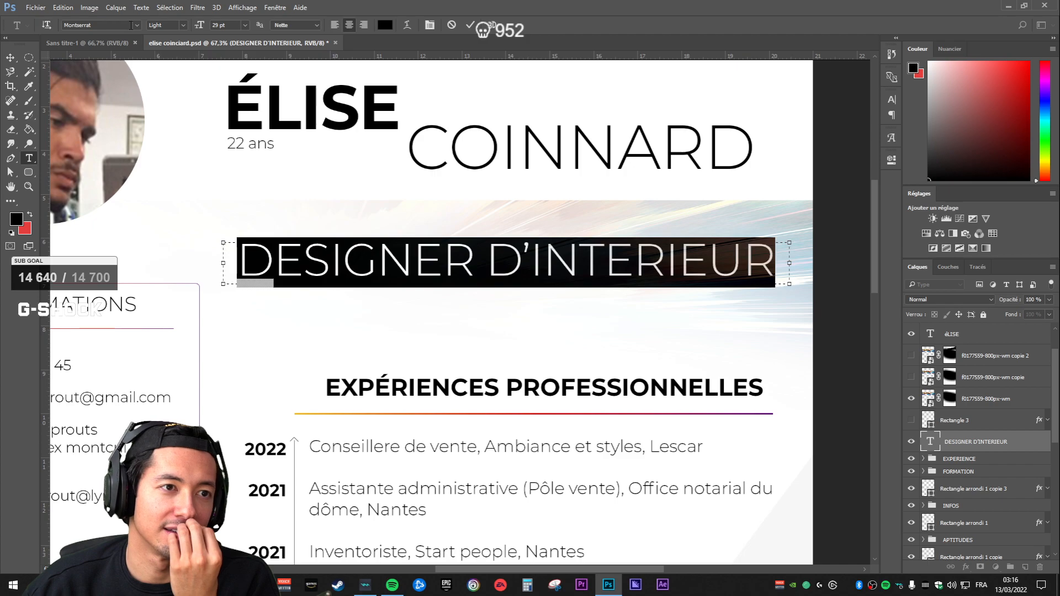
click(180, 25)
click(165, 80)
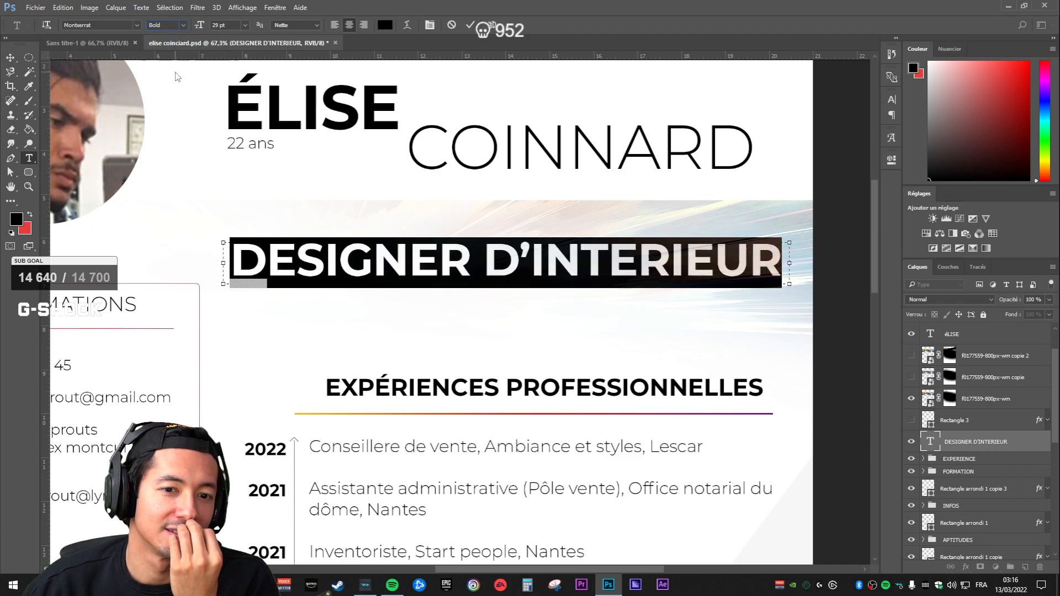
click(759, 264)
click(1001, 475)
key(b)
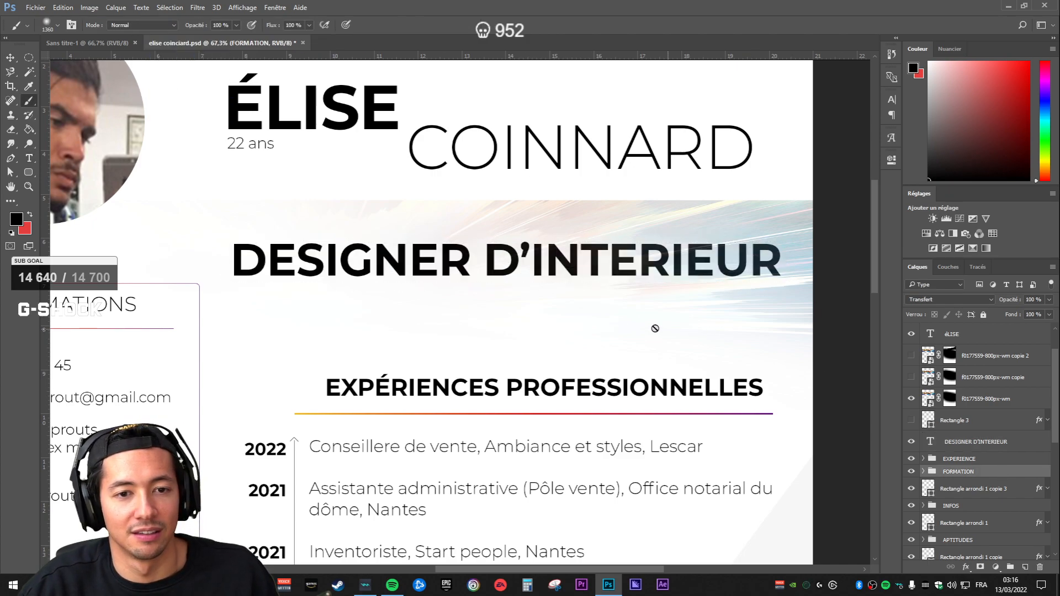
scroll(547, 317, down, 5)
scroll(523, 210, up, 2)
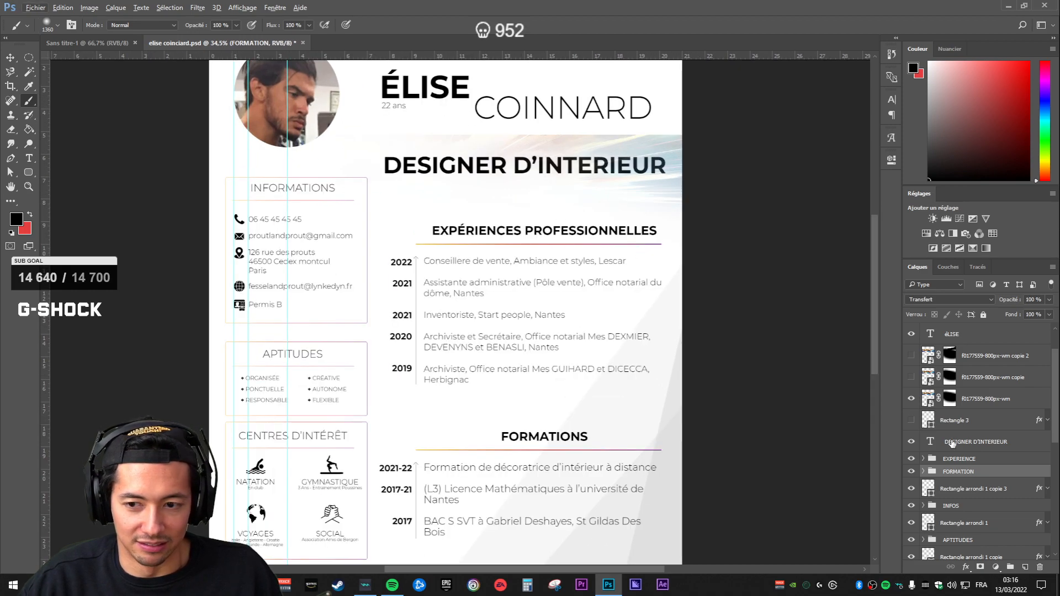
Step: Return the DESIGNER D'INTERIEUR title to the Light font weight
click(975, 413)
click(982, 401)
scroll(960, 415, up, 2)
scroll(938, 442, down, 1)
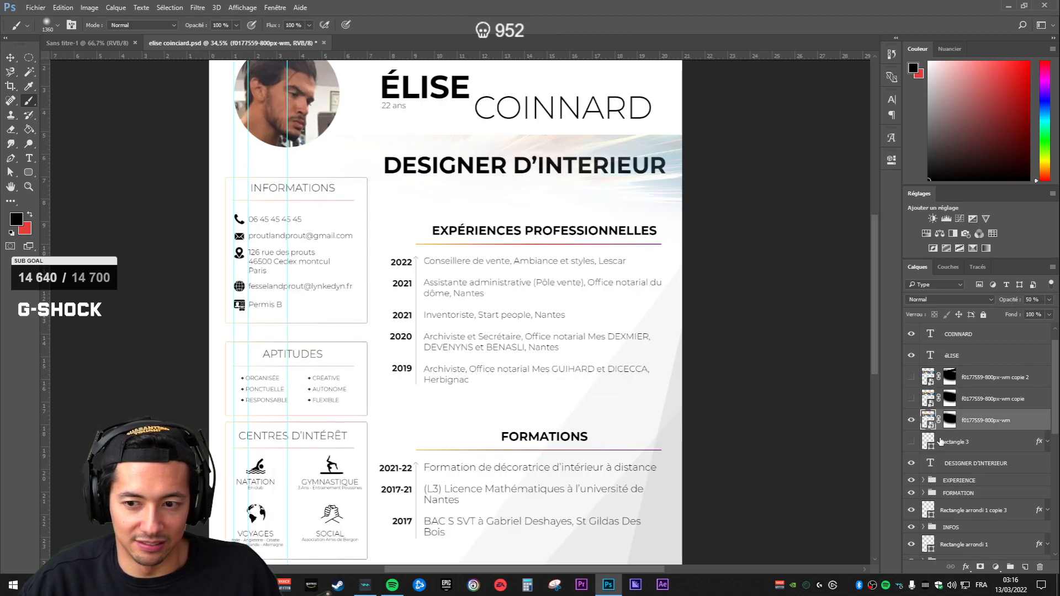
click(937, 445)
double_click(930, 462)
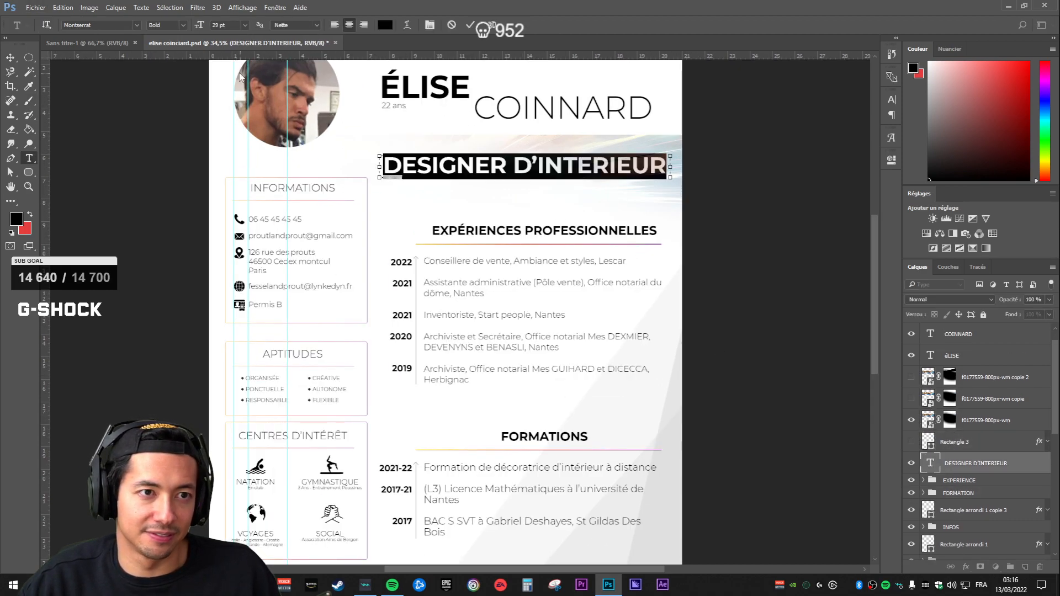
click(184, 25)
click(162, 56)
click(996, 444)
Step: Try a black drop shadow on the job title with 7 px distance and 24 px size, and disable it
click(1034, 467)
double_click(1040, 468)
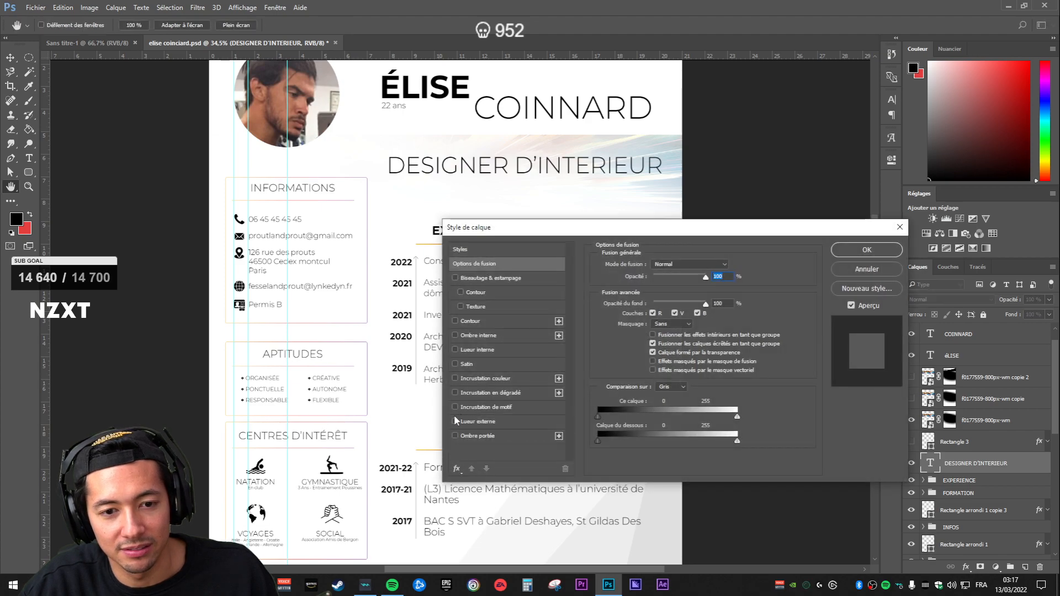
click(456, 422)
click(455, 436)
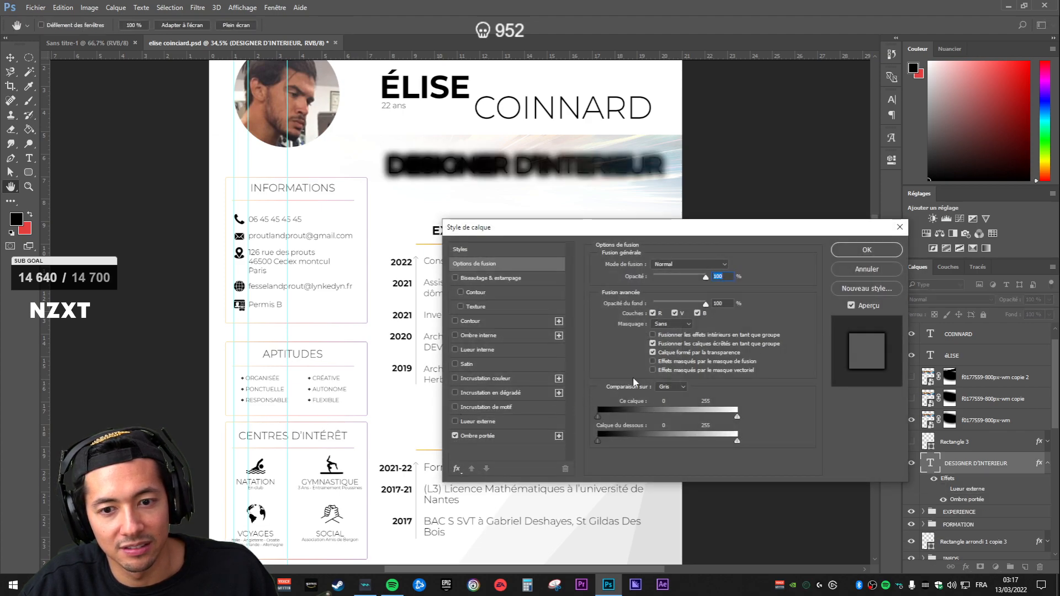
click(488, 437)
drag(682, 314, 655, 338)
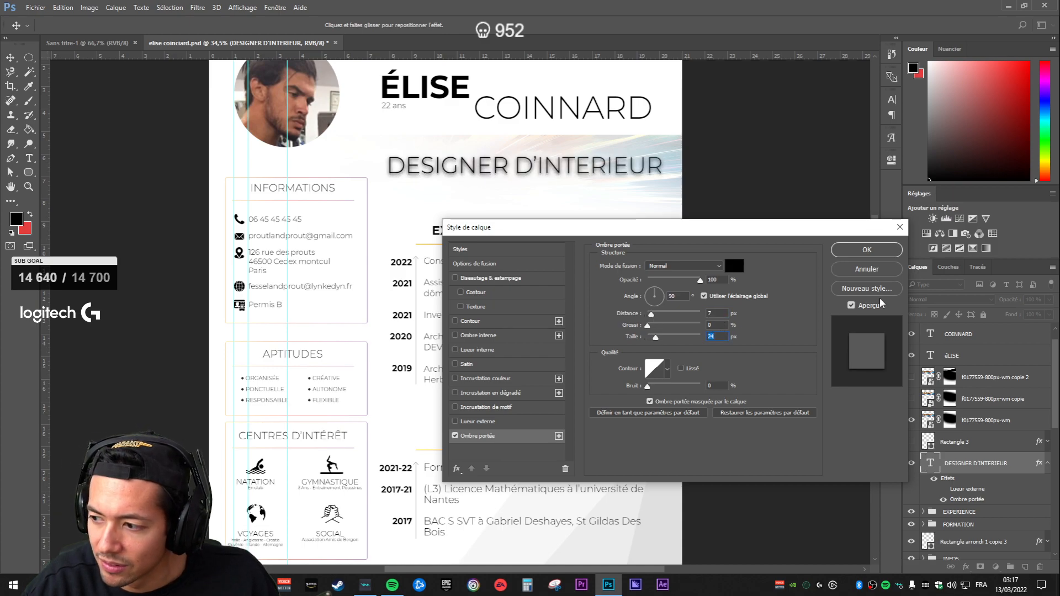
click(455, 436)
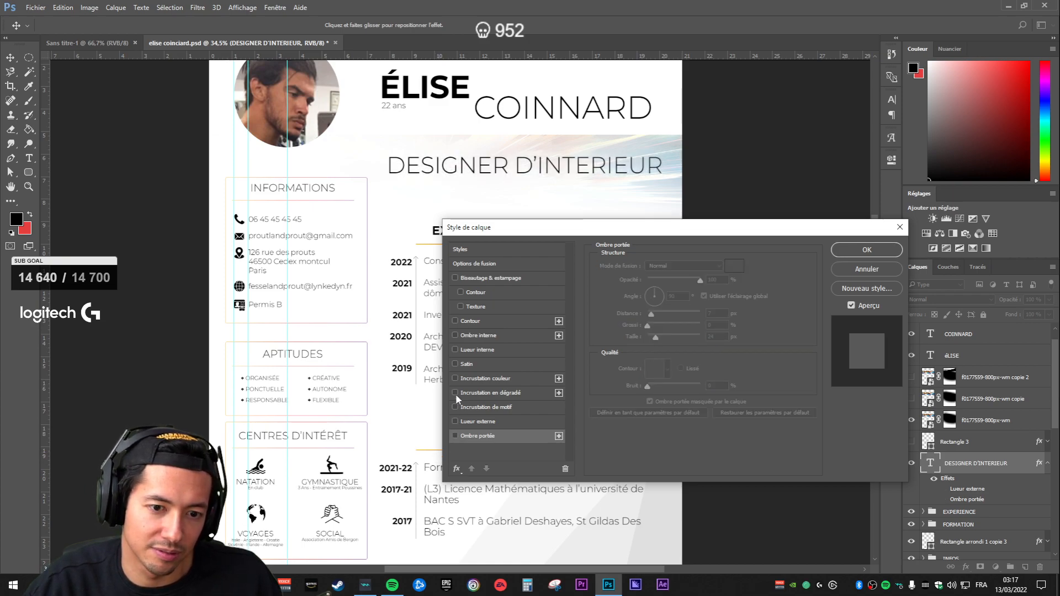
Step: Try an outside stroke on the job title in off-white #f8f8f8
click(456, 320)
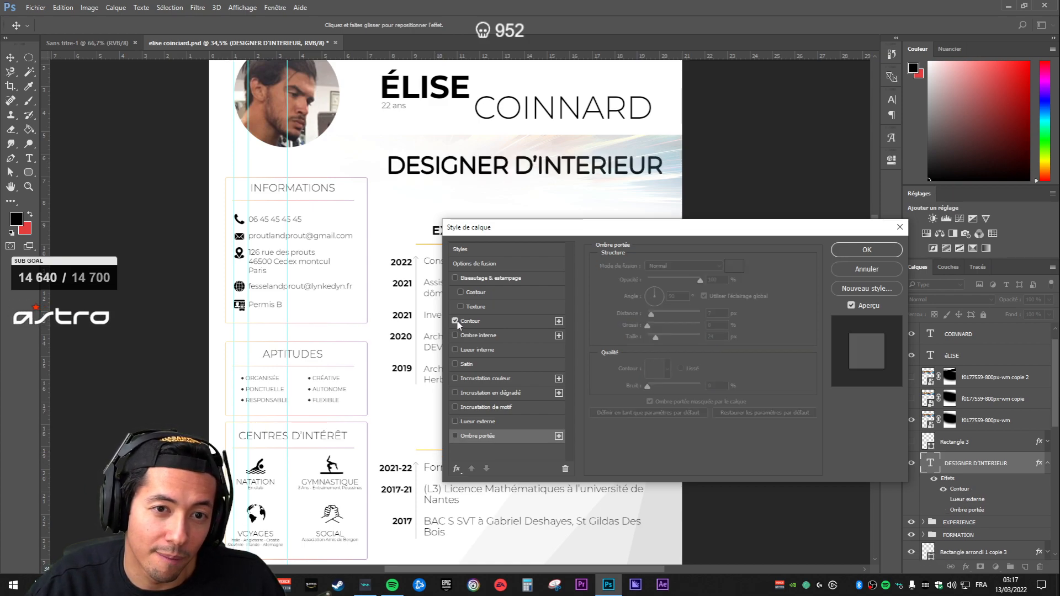
click(470, 322)
click(631, 348)
mouse_move(747, 314)
mouse_down()
mouse_move(714, 308)
mouse_move(679, 235)
mouse_up()
mouse_move(755, 286)
mouse_down()
mouse_move(766, 296)
mouse_move(711, 262)
mouse_up()
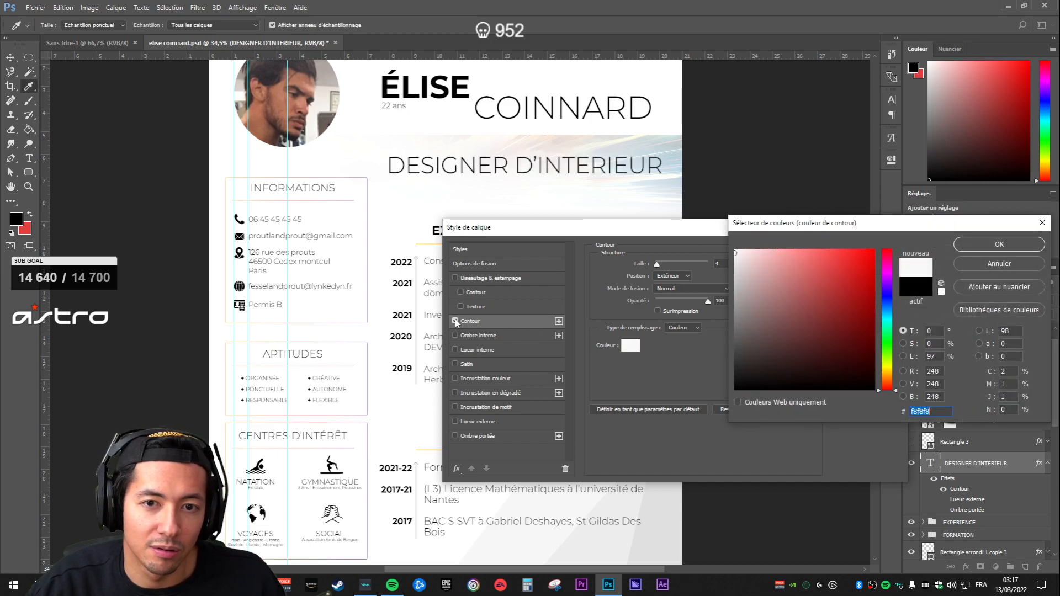
click(971, 246)
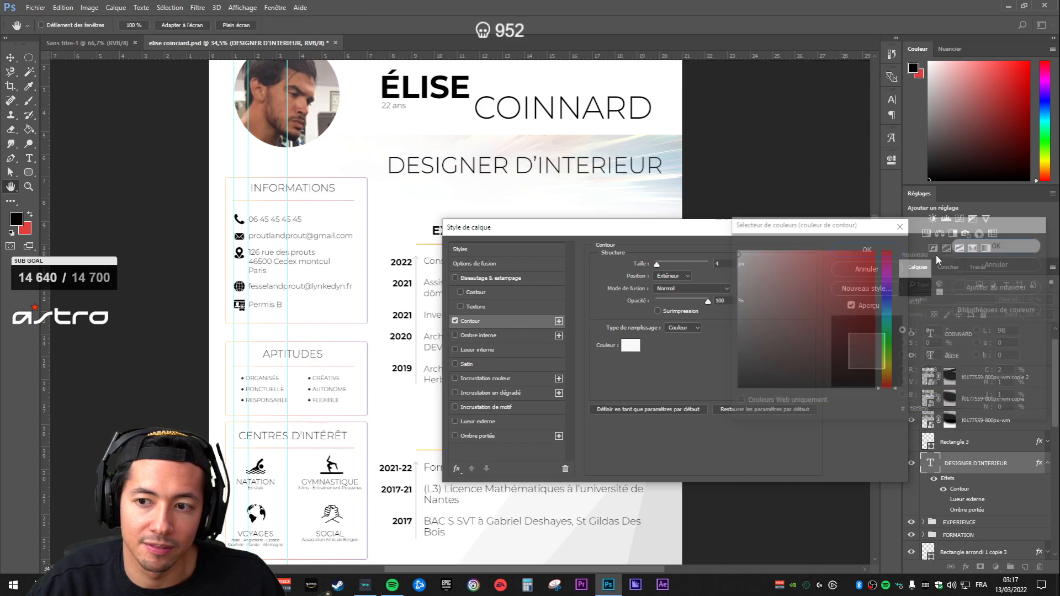
Step: Compare the job title with and without the stroke, try it at 1 px, and discard the layer style changes
click(454, 320)
click(454, 320)
click(453, 321)
click(454, 320)
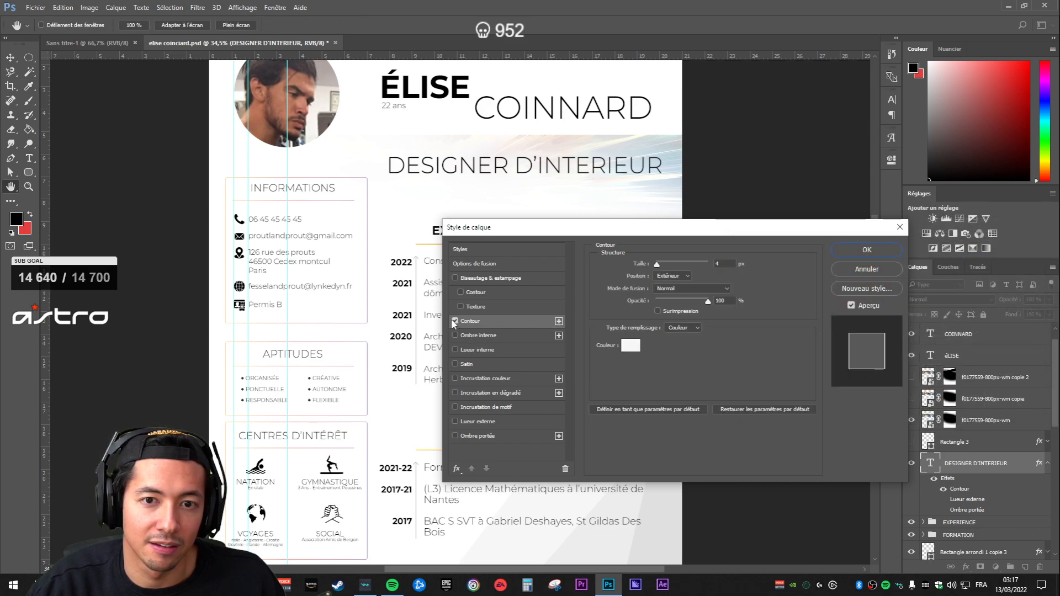
drag(684, 263, 561, 270)
click(454, 321)
click(455, 321)
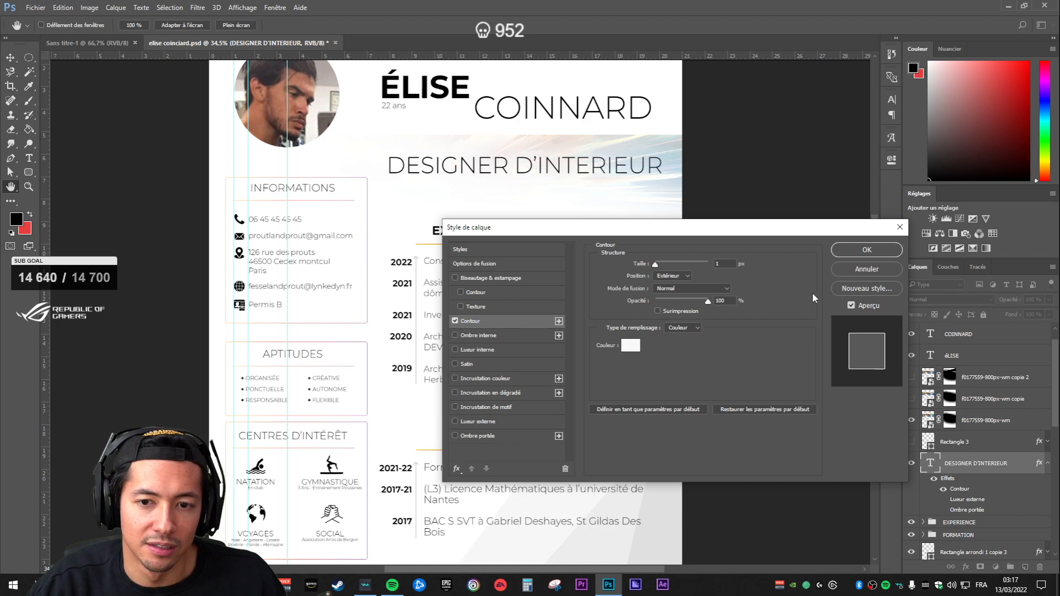
click(898, 229)
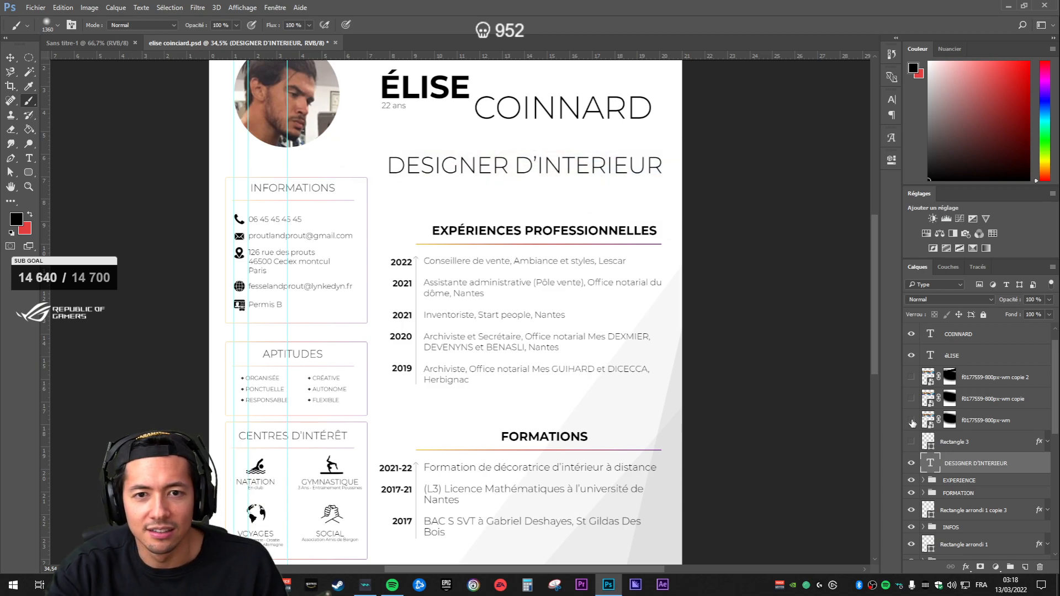
Step: Add a Hue/Saturation adjustment layer directly above the job title layer and set its hue to -53
key(ctrl+minus)
key(ctrl+minus)
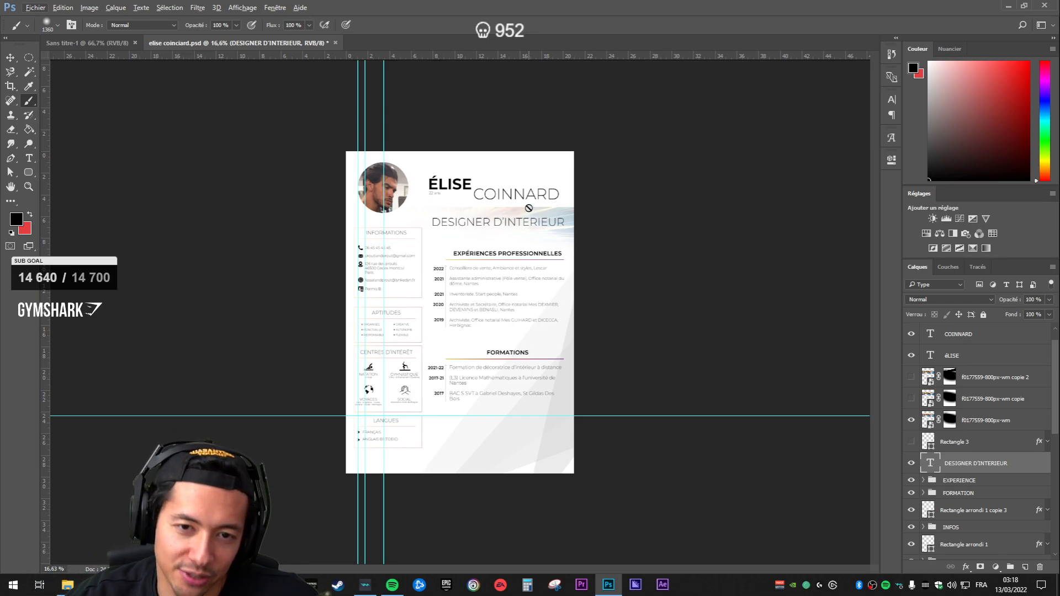
scroll(532, 219, up, 6)
drag(563, 294, 537, 352)
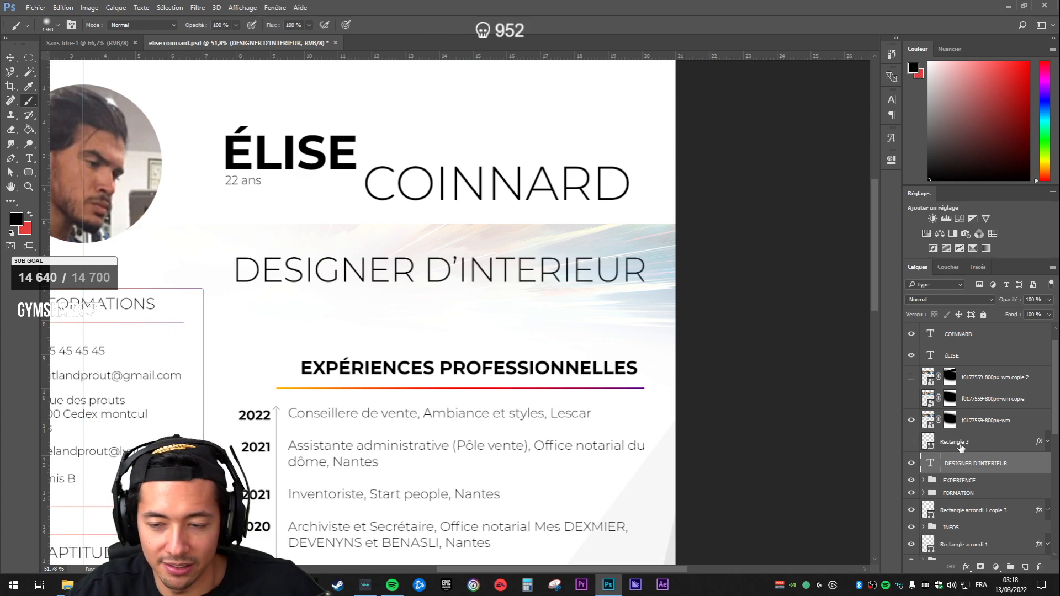
click(995, 567)
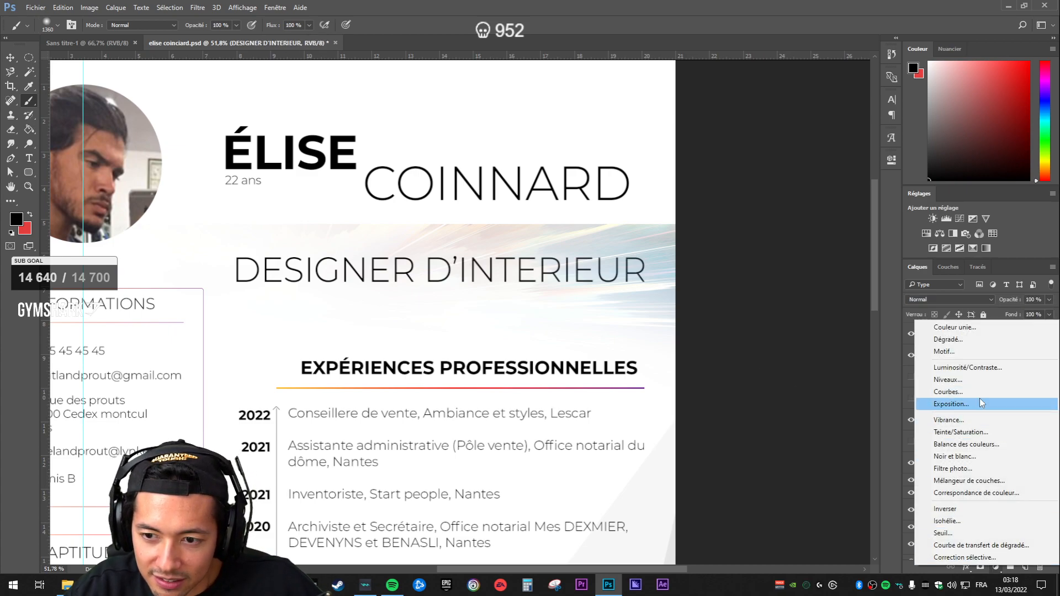
click(964, 431)
drag(797, 232, 765, 241)
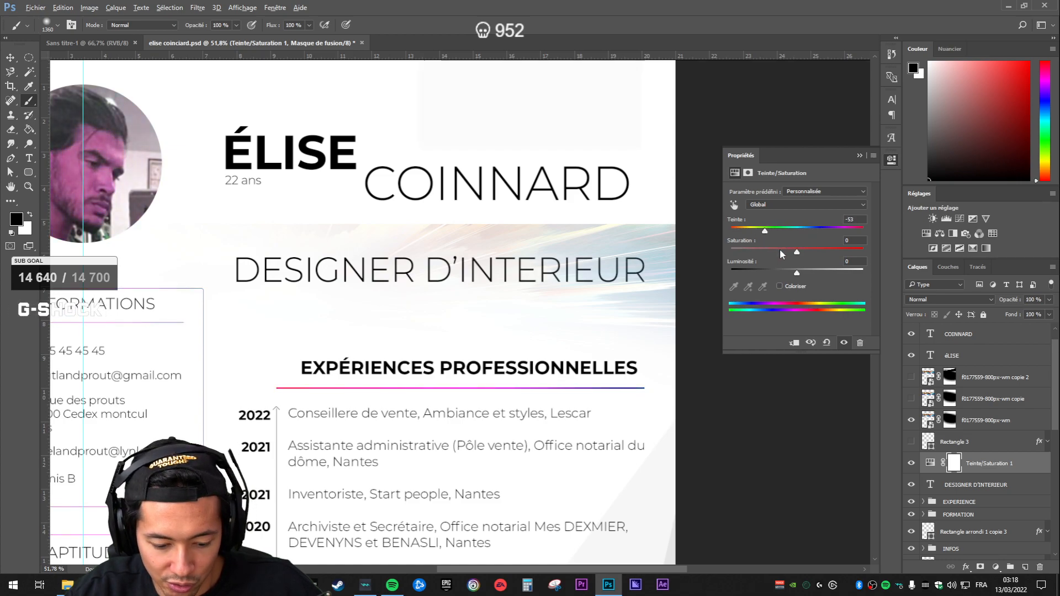
Step: Clip the Hue/Saturation adjustment to the colour-burst layer, try a hue of -180, and delete the adjustment layer
drag(1004, 464, 1004, 417)
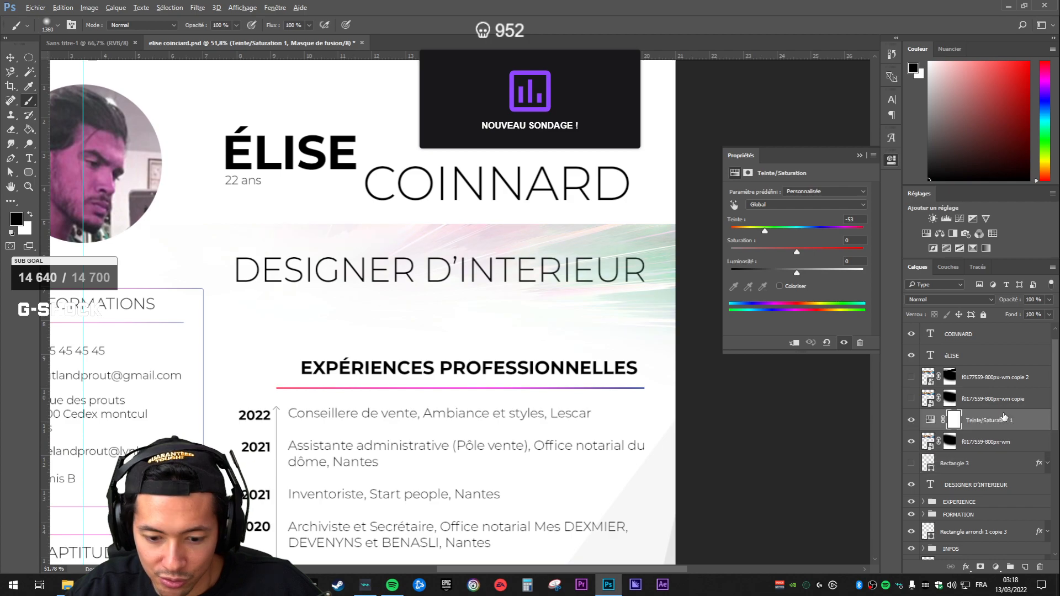
key(ctrl+alt+g)
drag(764, 230, 728, 247)
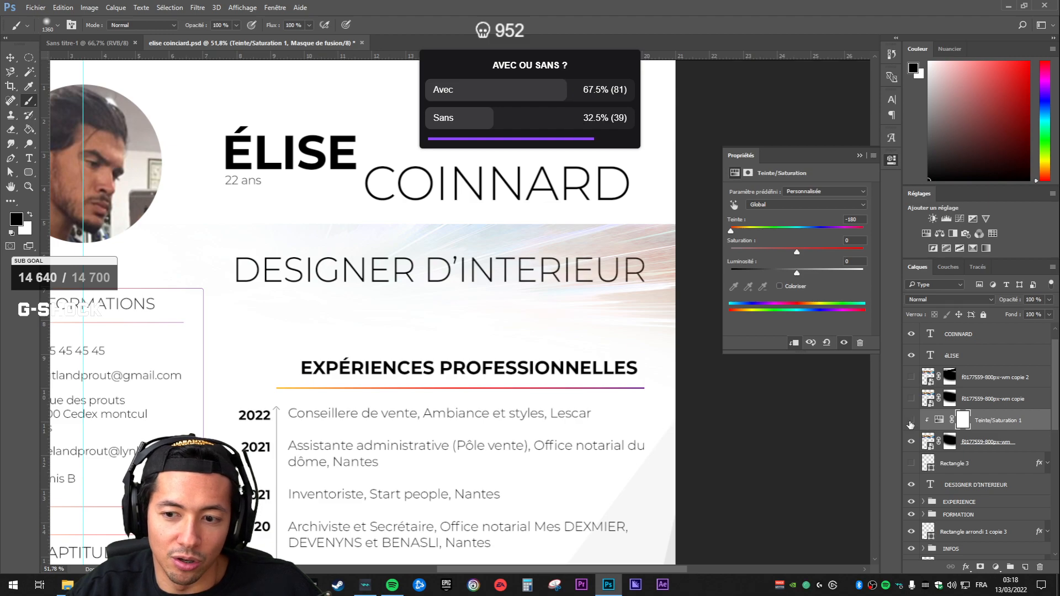
key(Delete)
click(859, 157)
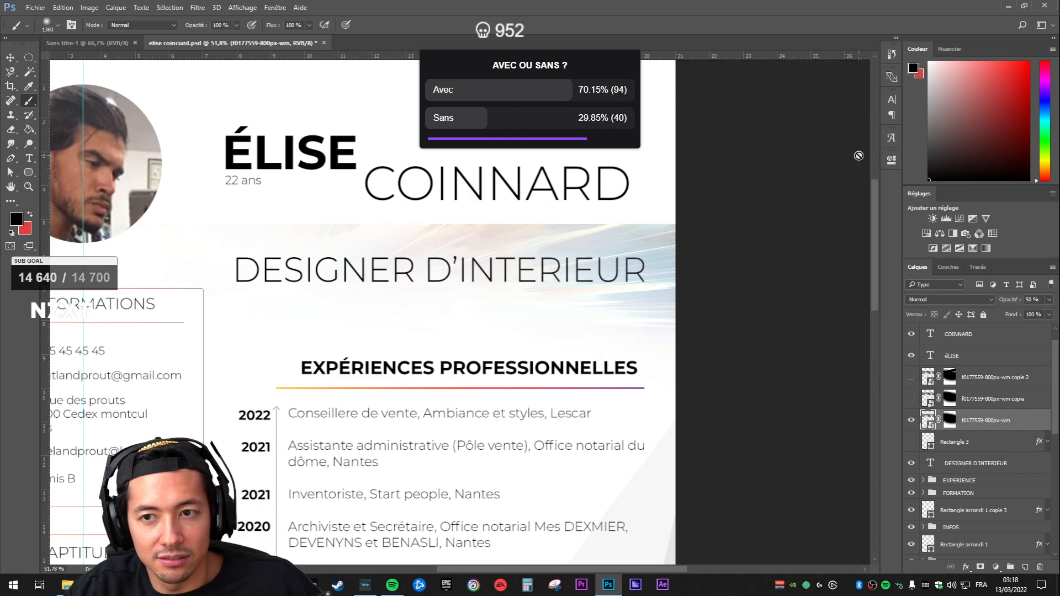
Step: Try the colour-burst layer at 100% opacity and check its effect on the whole page
scroll(608, 287, down, 6)
scroll(553, 289, up, 8)
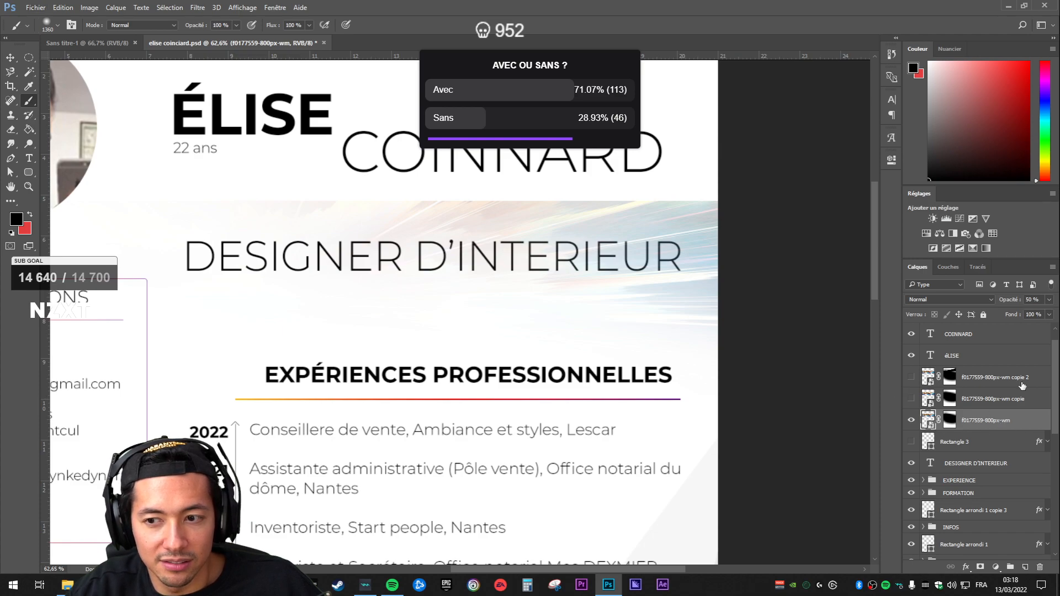
click(1050, 300)
drag(1043, 319, 1051, 314)
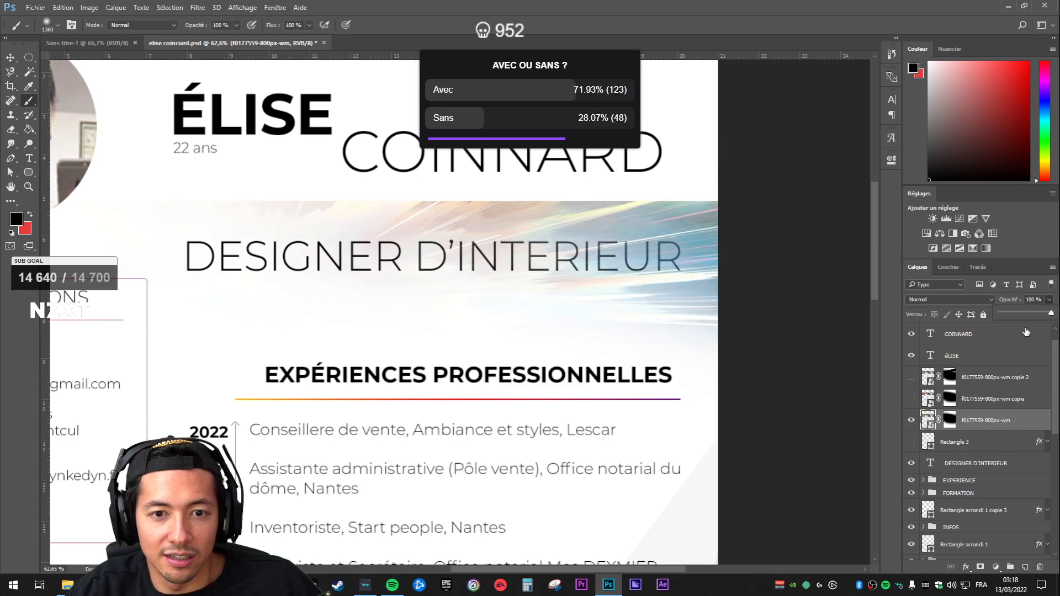
scroll(637, 373, down, 10)
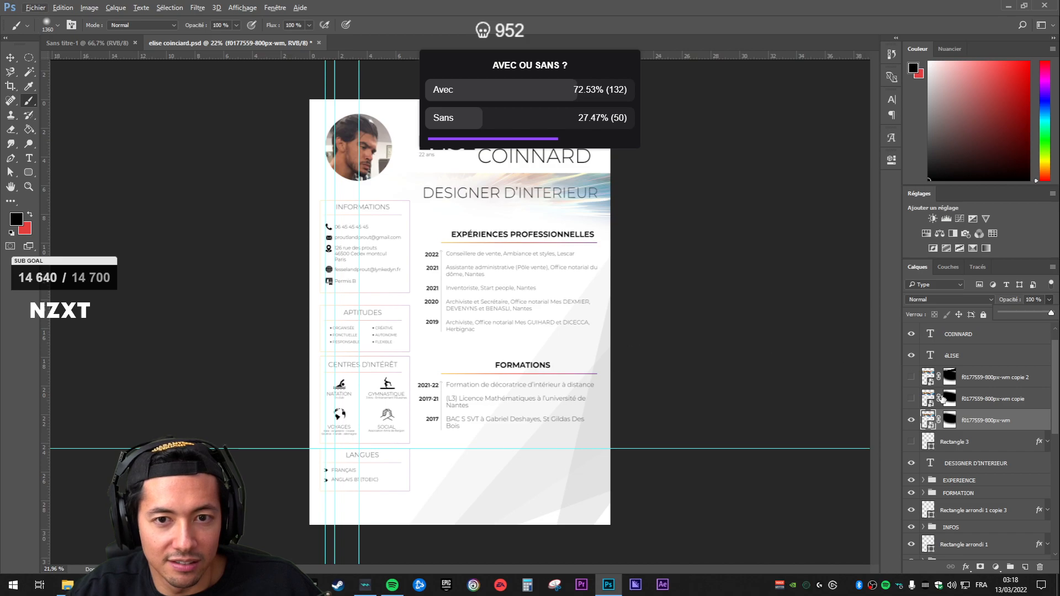
scroll(539, 163, up, 5)
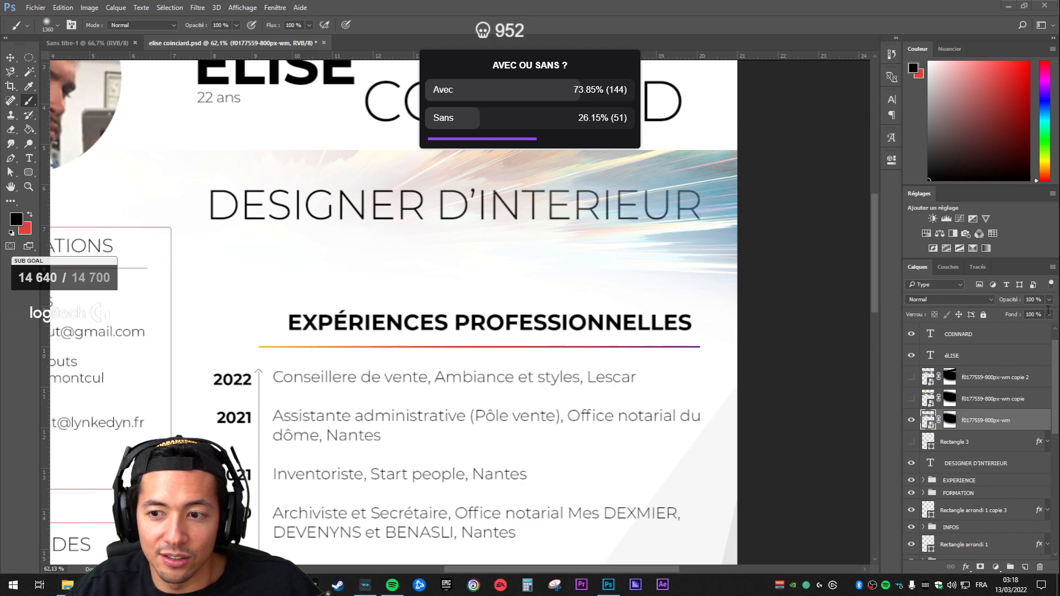
Step: Set the colour-burst layer's opacity to 47% and compare it with a nearly opaque setting
drag(1049, 300, 1023, 315)
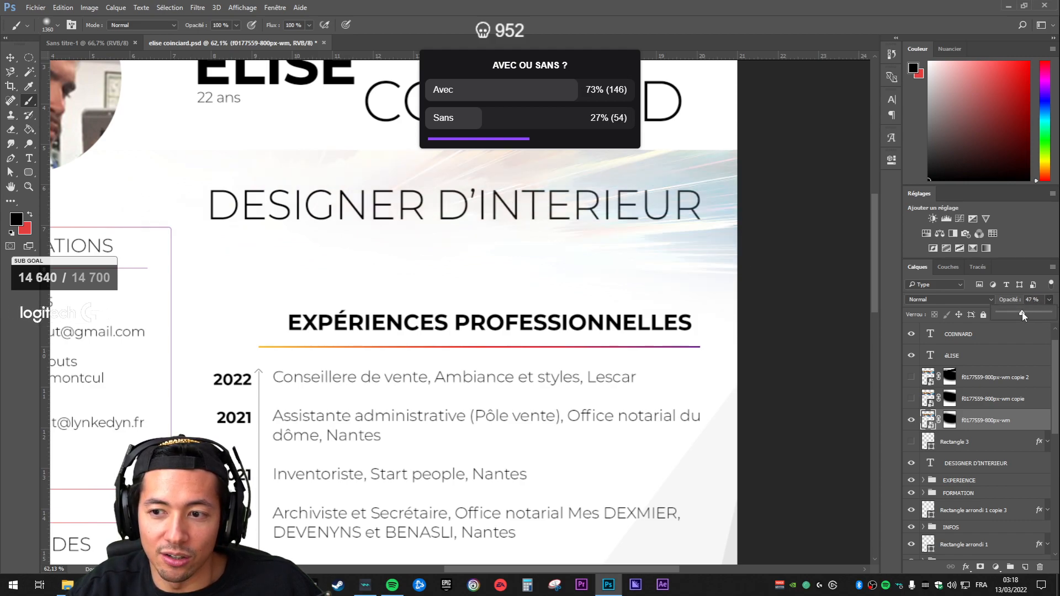
scroll(669, 303, down, 12)
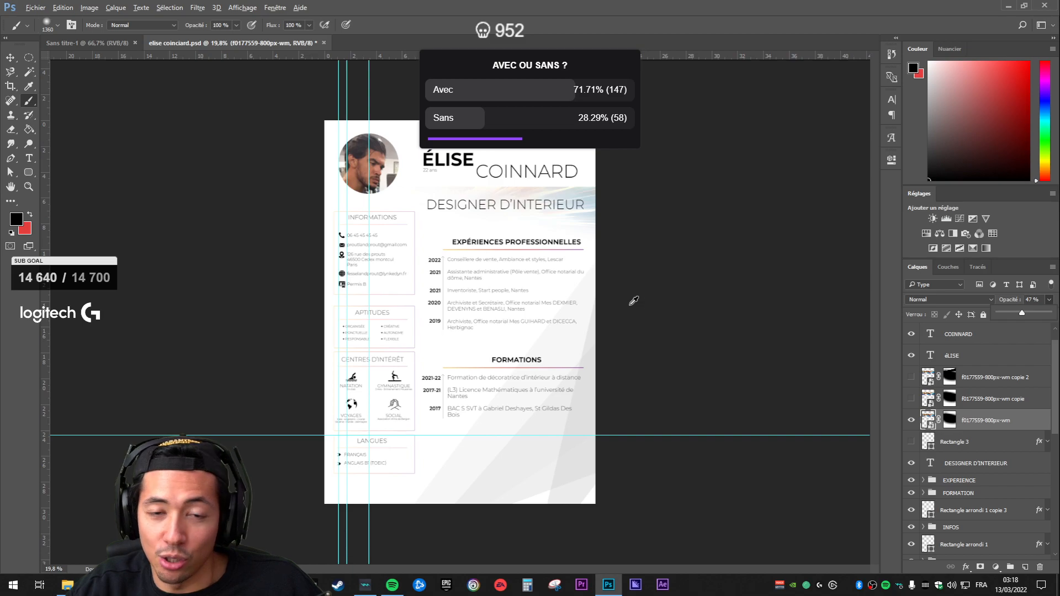
scroll(635, 303, up, 6)
drag(1027, 310, 1052, 313)
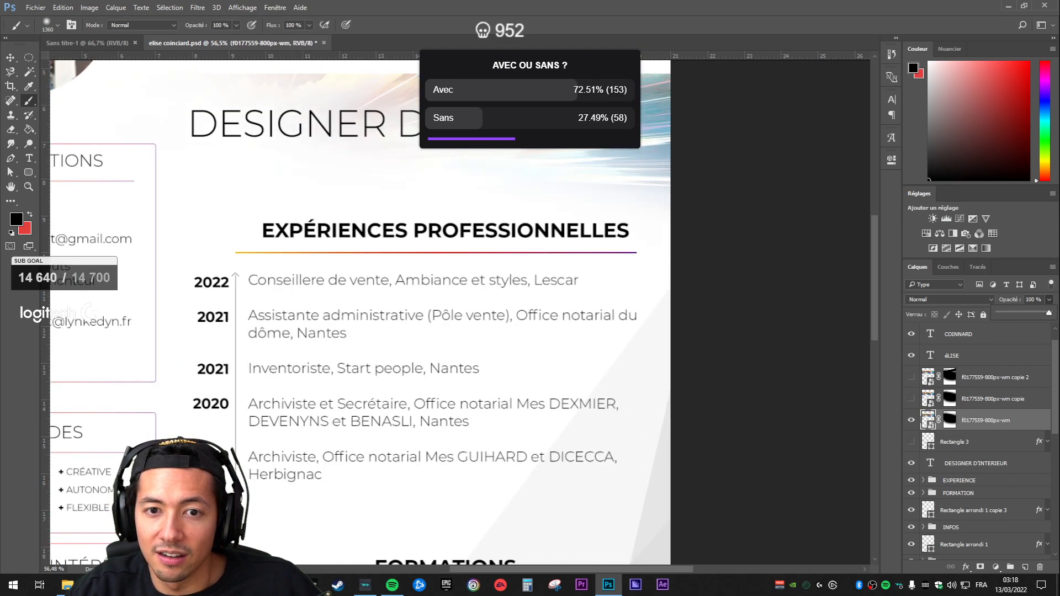
scroll(538, 247, down, 3)
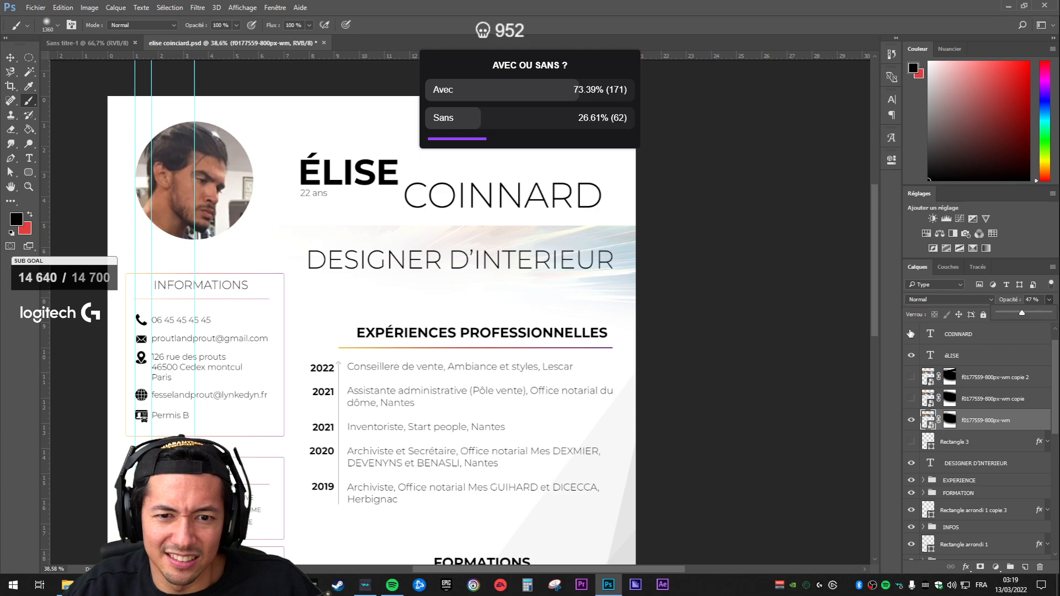
Step: Check the hidden colour-burst copies and delete both the "copie" and "copie 2" layers
click(939, 398)
click(910, 399)
click(910, 400)
click(983, 383)
key(Delete)
key(Delete)
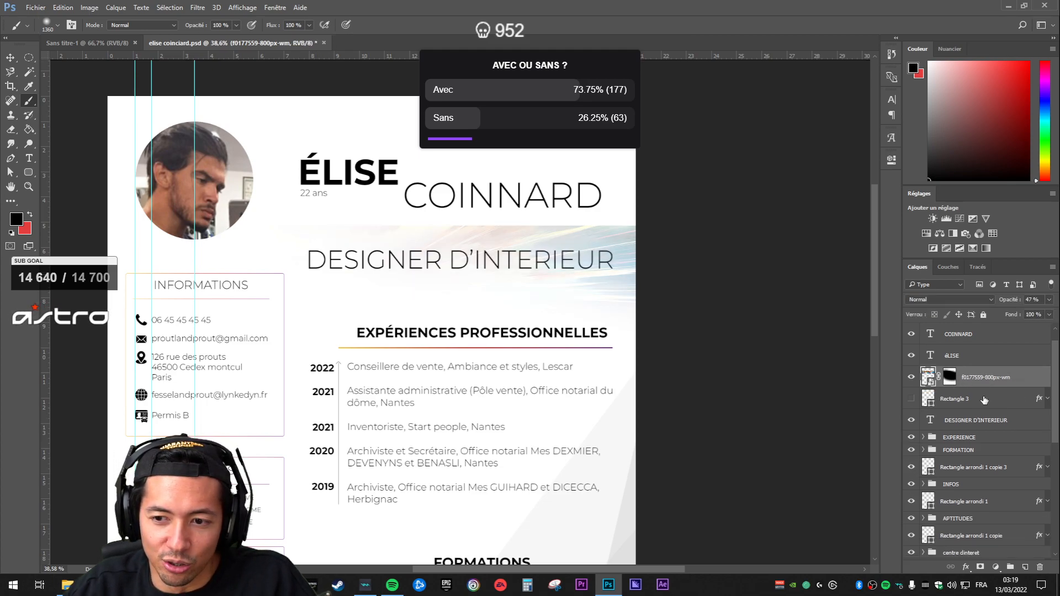
Step: Place the rainbow-painting abstract splash image over the upper part of the CV and move its layer directly above Rectangle 3
click(982, 417)
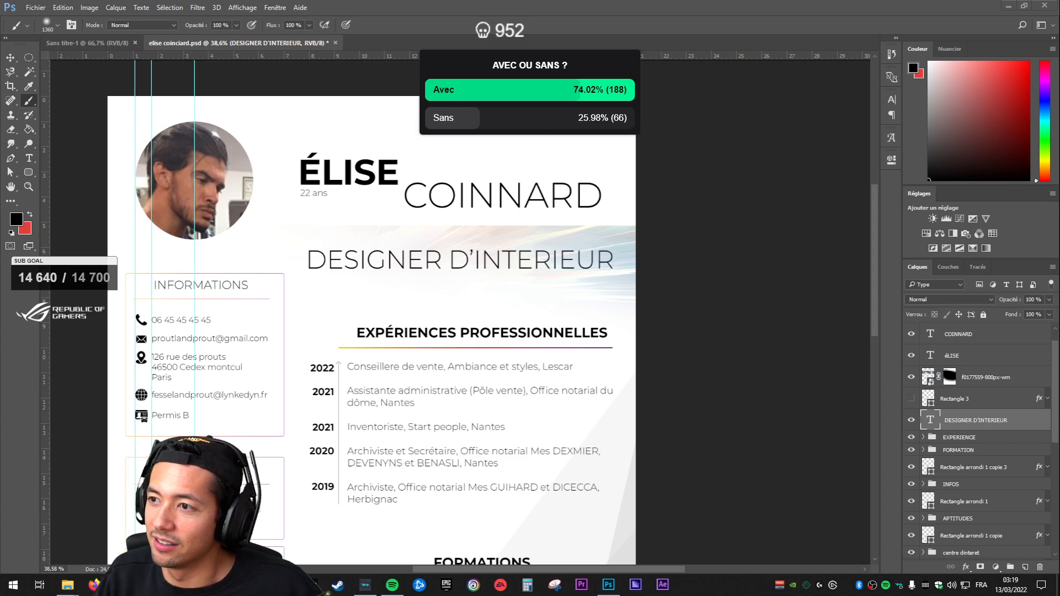
key(ctrl+t)
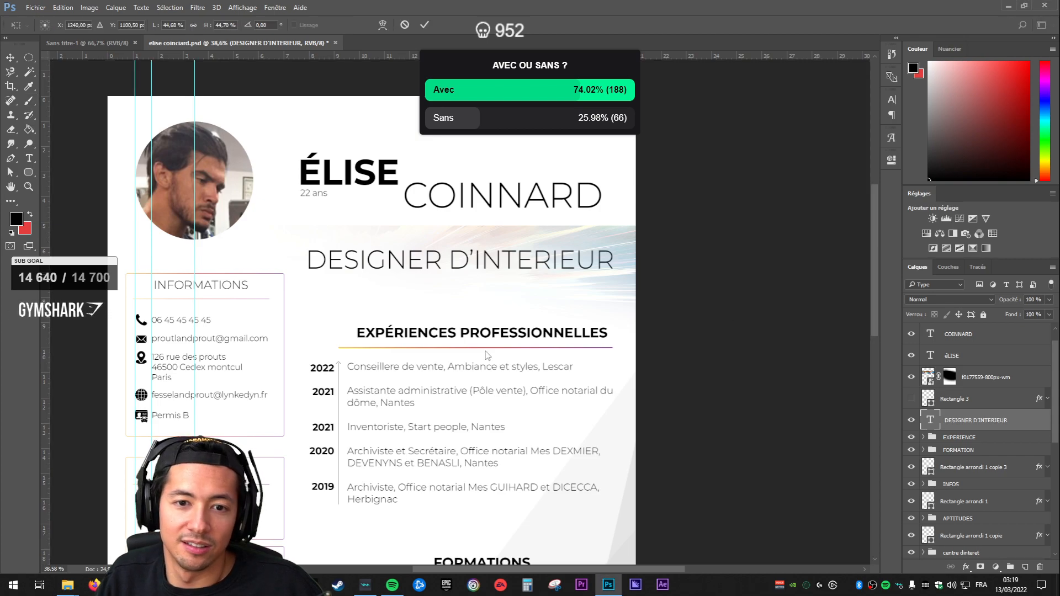
drag(564, 342, 639, 272)
key(Return)
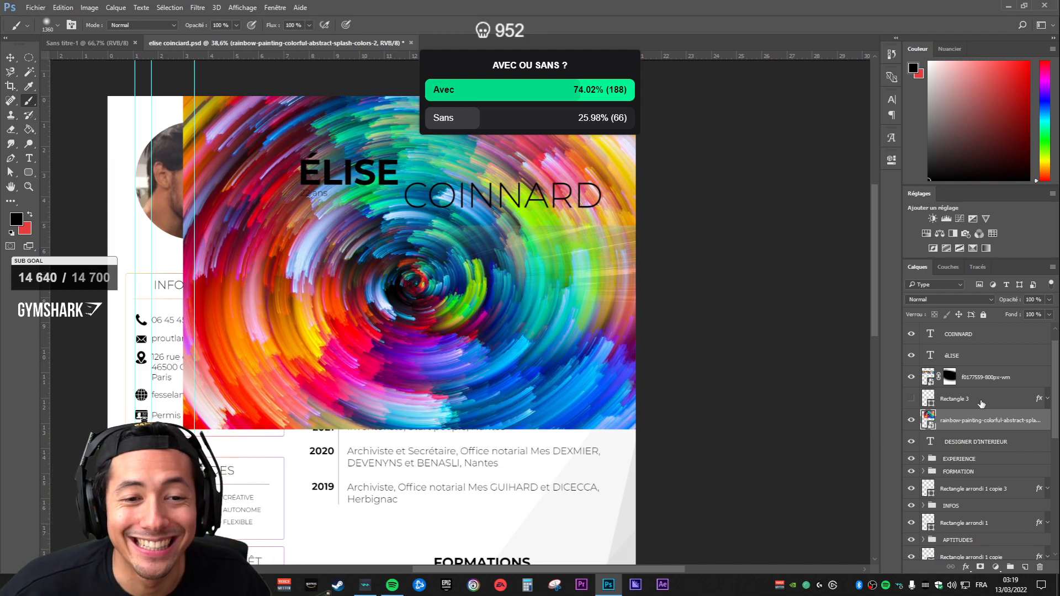
drag(980, 425, 977, 390)
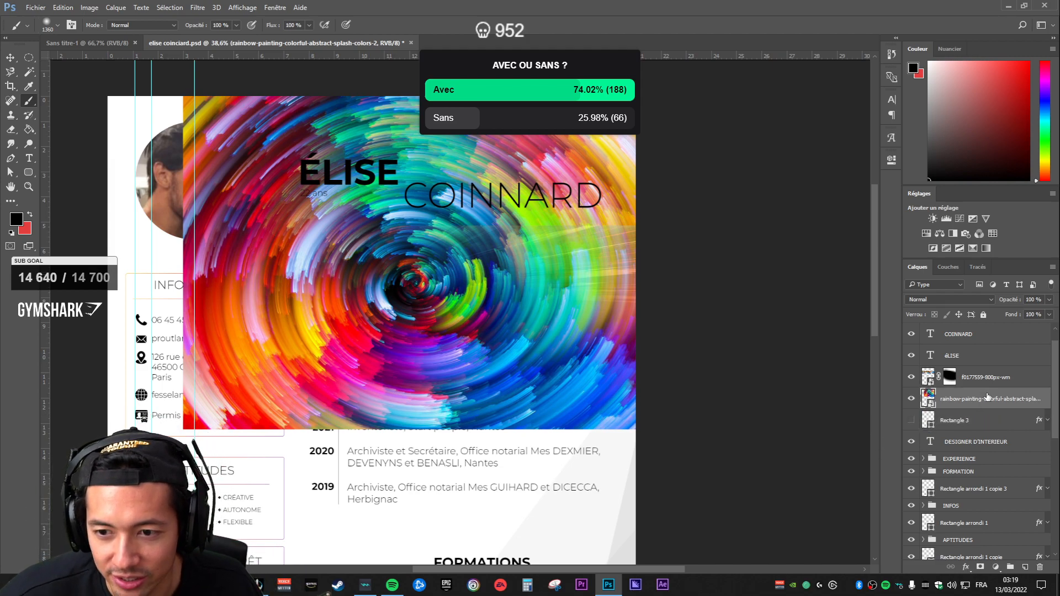
Step: Scale the rainbow image to a wide band of about 36.95% width and 20.50% height across the header
click(535, 342)
click(533, 229)
scroll(715, 355, down, 2)
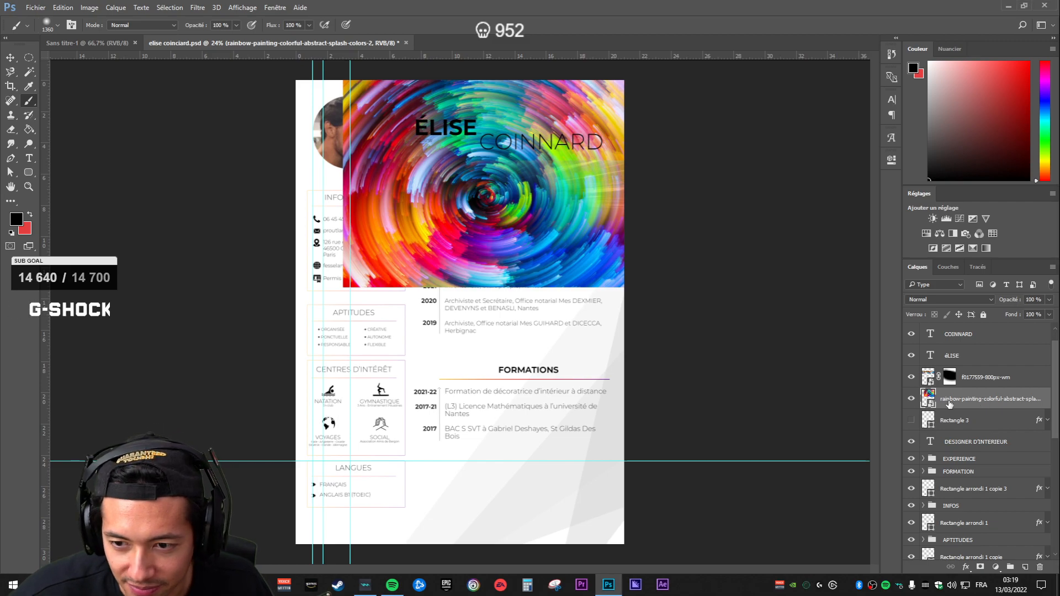
key(v)
drag(558, 224, 588, 154)
scroll(586, 177, down, 1)
drag(533, 95, 540, 164)
drag(656, 165, 636, 176)
mouse_move(599, 213)
mouse_down()
mouse_move(602, 197)
mouse_move(588, 202)
mouse_up()
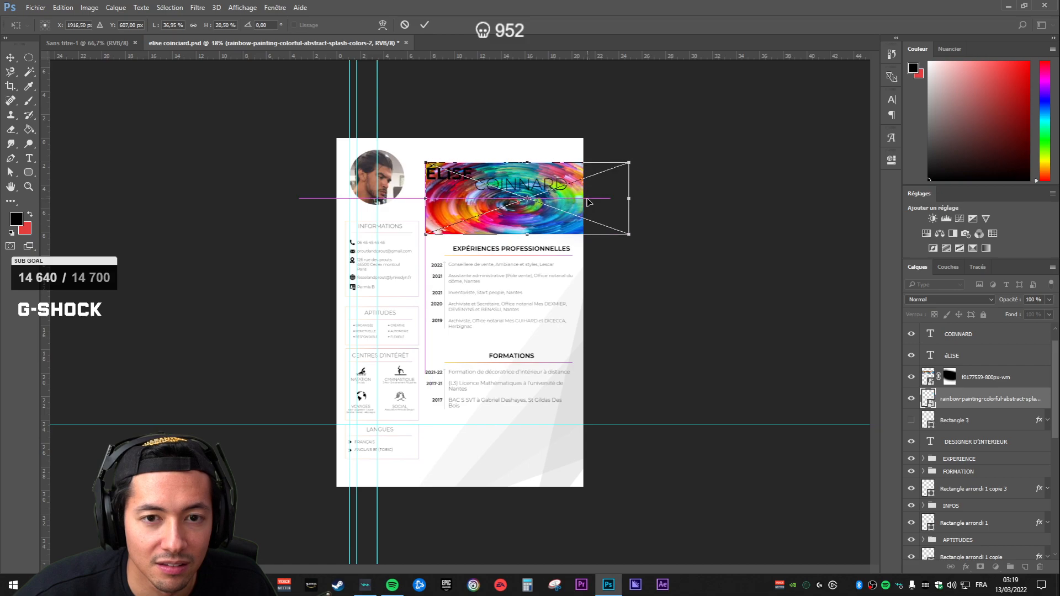
Step: Flip the rainbow image horizontally and shift it over the surname and job title, slightly past the page's right edge
right_click(549, 207)
click(637, 359)
drag(595, 194, 568, 214)
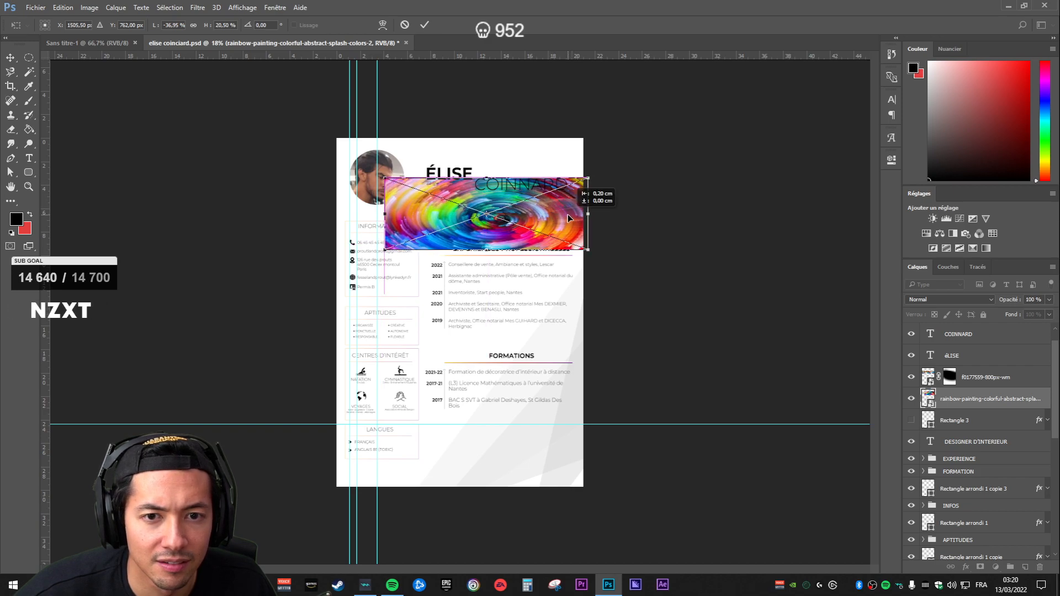
key(Return)
Step: Check the Rectangle 3 and colour-burst layers' visibility, and move the rainbow band down to start just below the surname
click(961, 429)
click(911, 420)
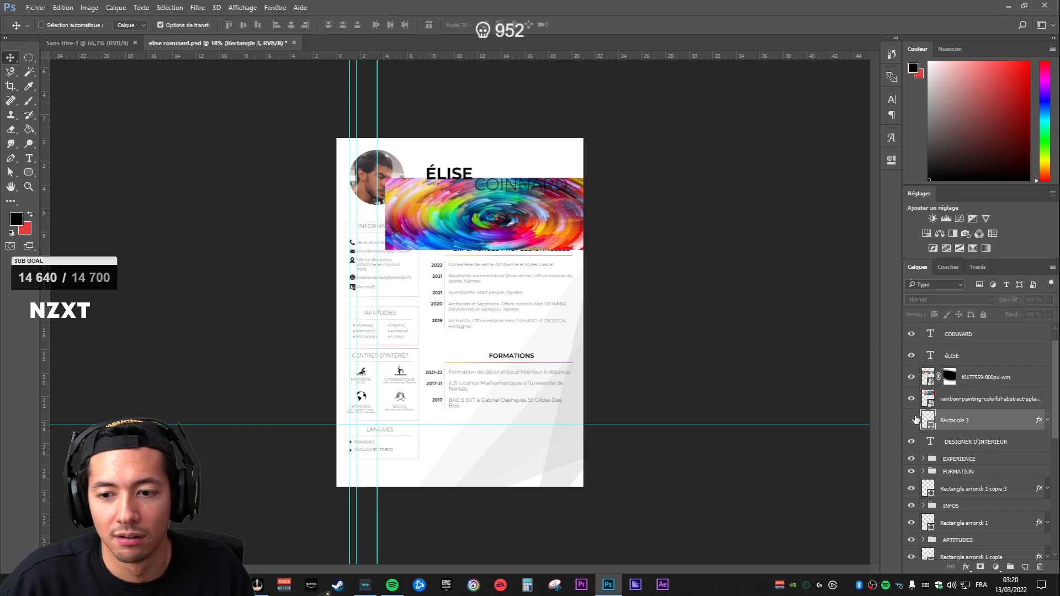
click(912, 420)
click(955, 391)
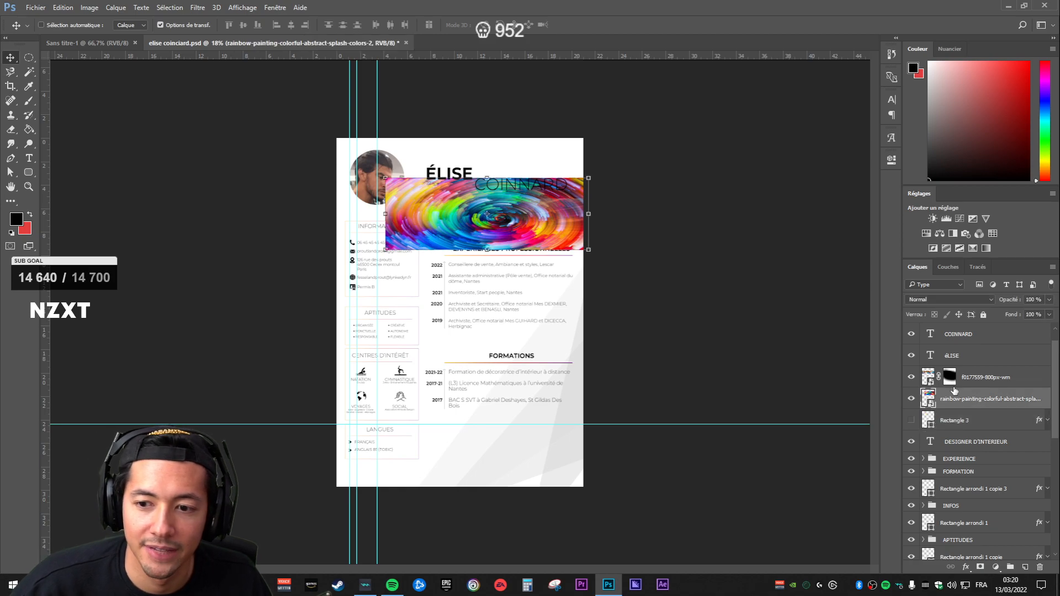
click(913, 379)
click(913, 378)
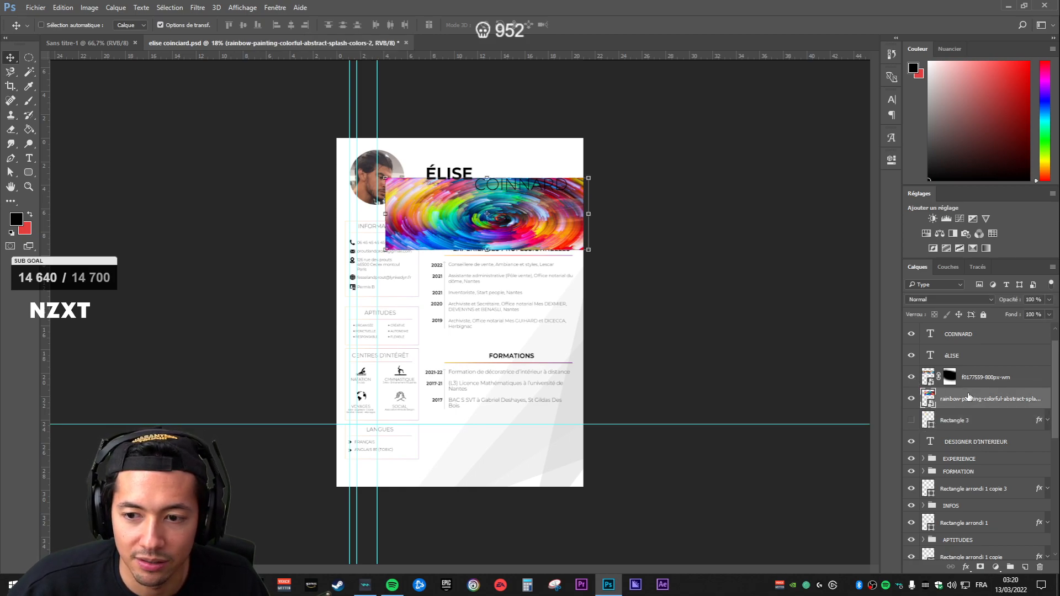
mouse_move(573, 216)
mouse_down()
mouse_move(565, 254)
mouse_move(565, 235)
mouse_up()
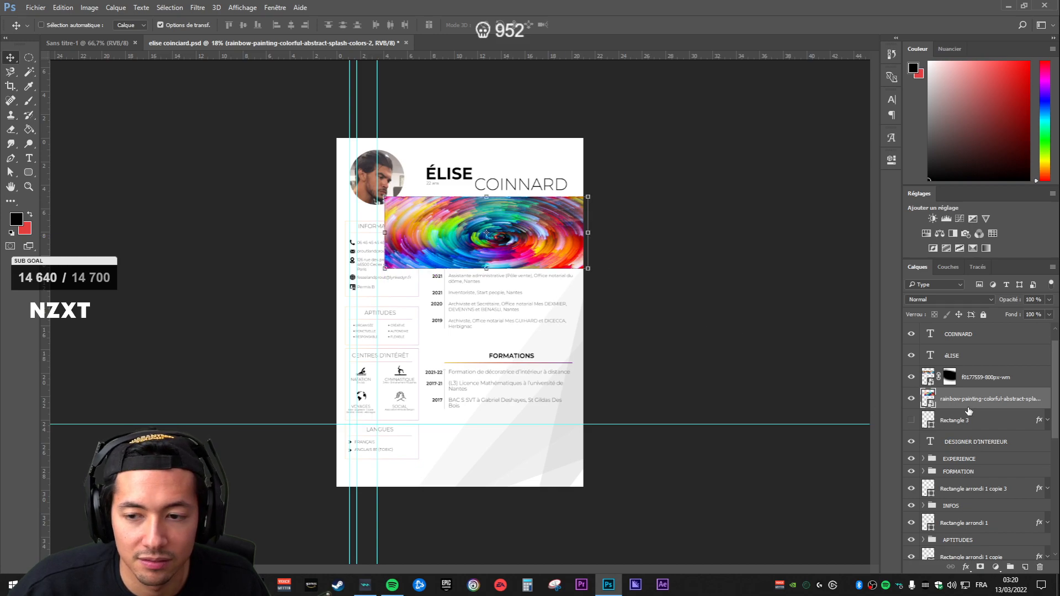
Step: Add a layer mask to the rainbow image, brush out its lower and left areas in black, and hide the colour-burst layer
key(b)
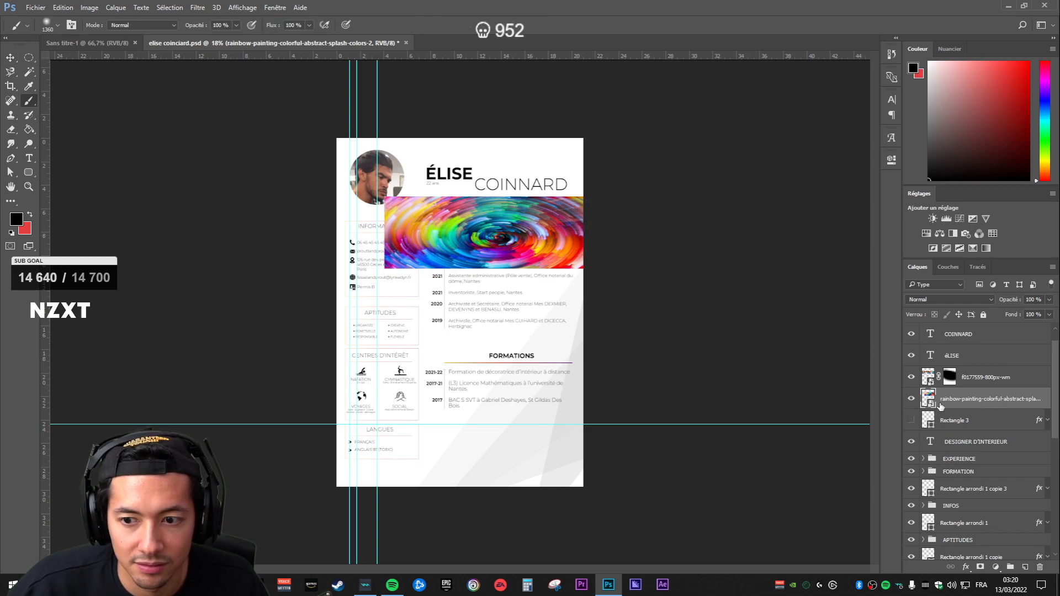
click(980, 567)
mouse_move(603, 296)
mouse_down()
mouse_move(486, 296)
mouse_move(331, 338)
mouse_move(366, 166)
mouse_move(436, 254)
mouse_up()
click(912, 379)
click(912, 379)
click(912, 378)
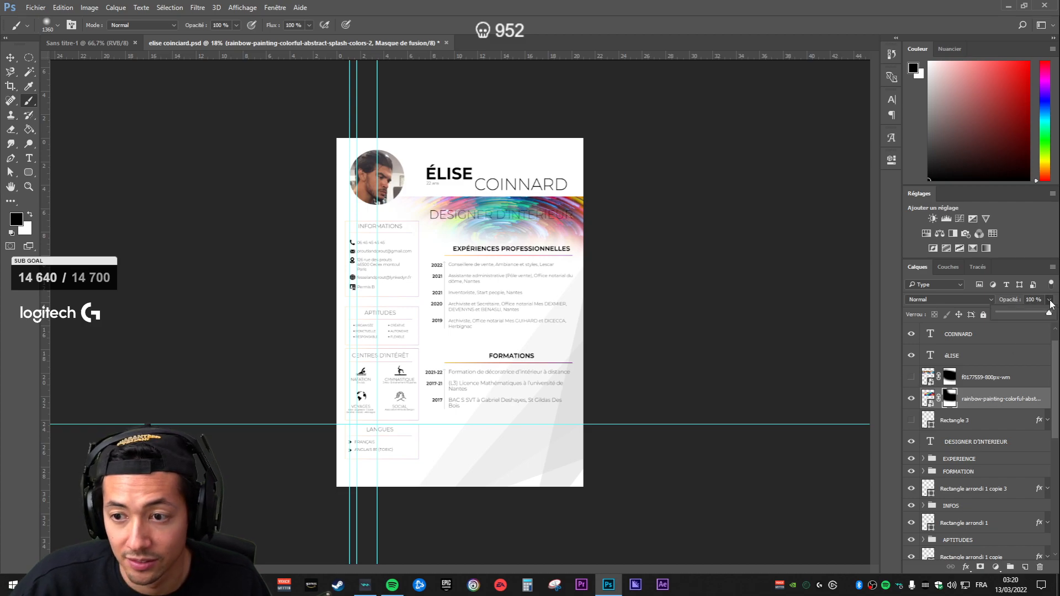
Step: Lower the rainbow layer's opacity to 35% and mask out more of the band's lower edge with the black brush
drag(1026, 313, 1016, 315)
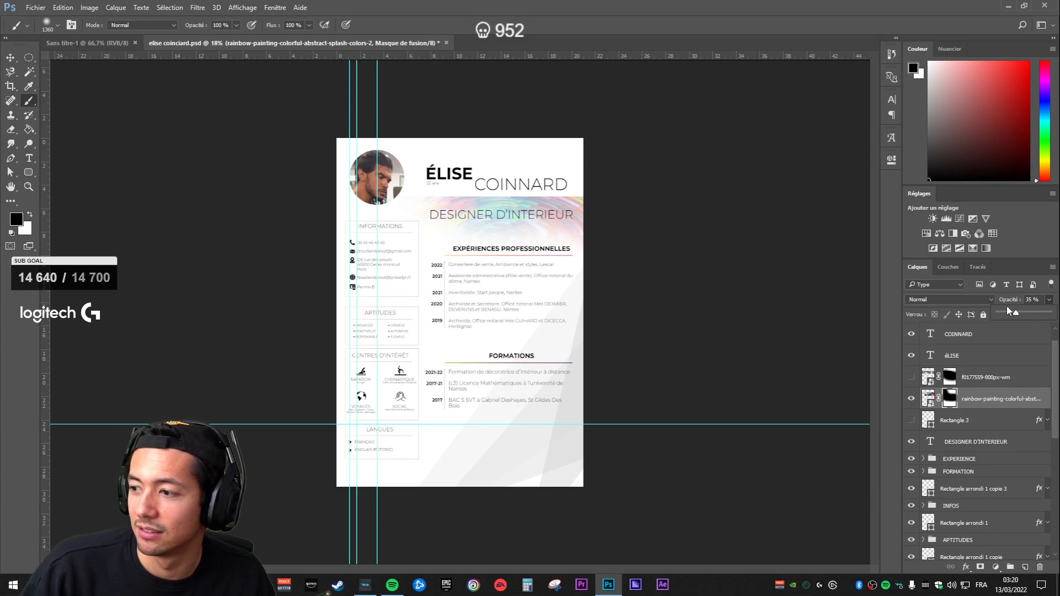
drag(357, 231, 360, 193)
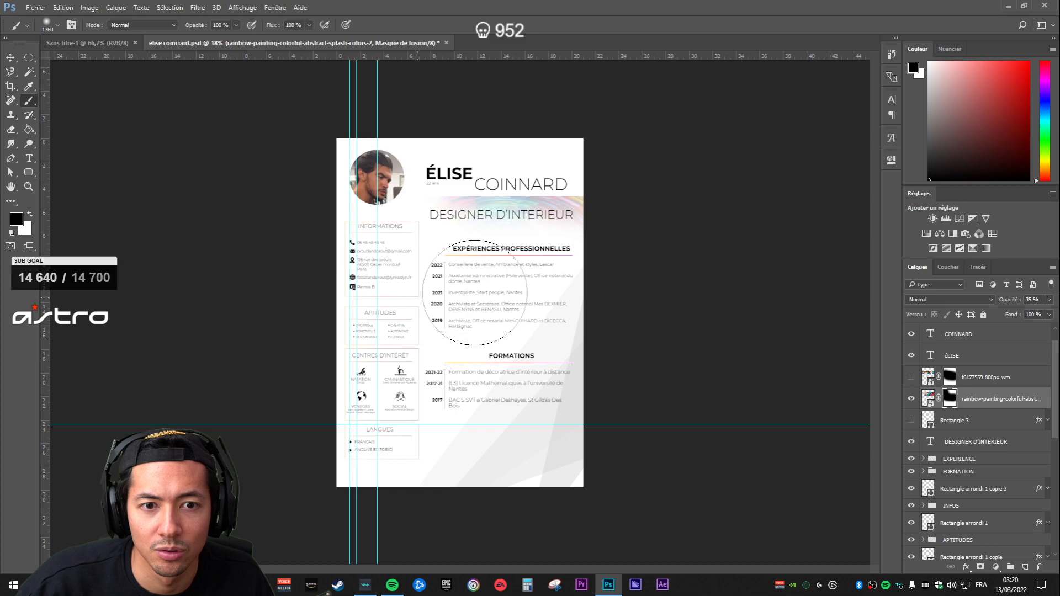
scroll(557, 346, down, 4)
scroll(465, 237, up, 6)
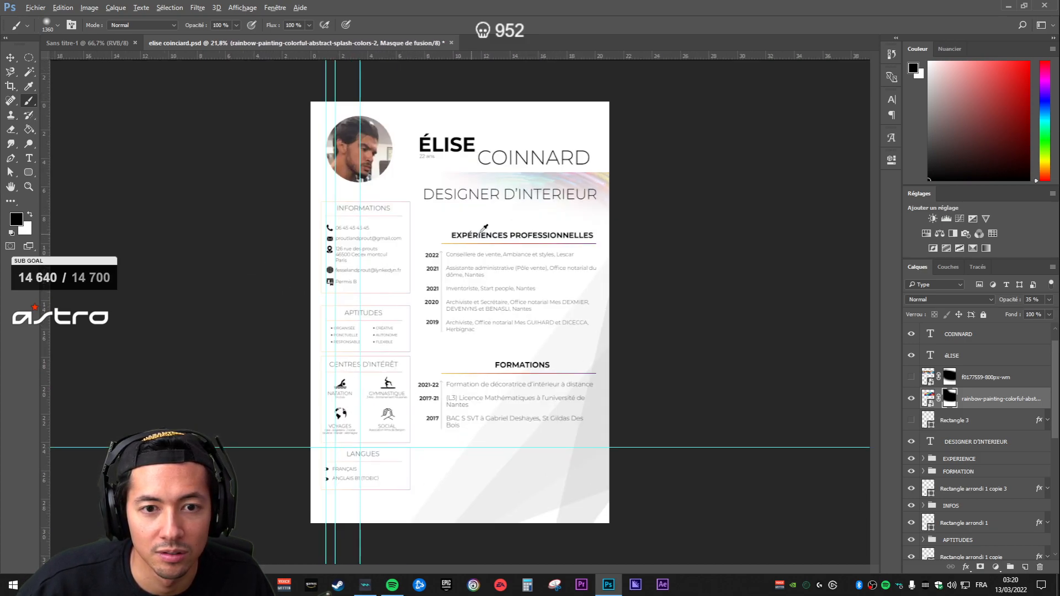
scroll(522, 275, up, 3)
Step: Refine the rainbow layer's mask with alternating white and black brush strokes so the band fades softly around the job title
click(977, 419)
click(983, 401)
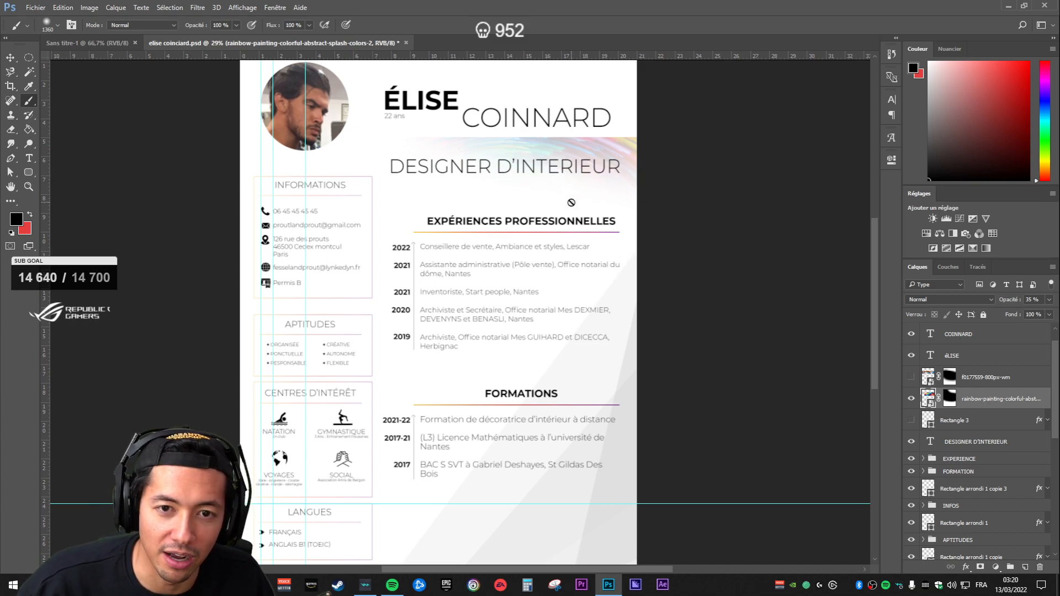
click(950, 400)
key(x)
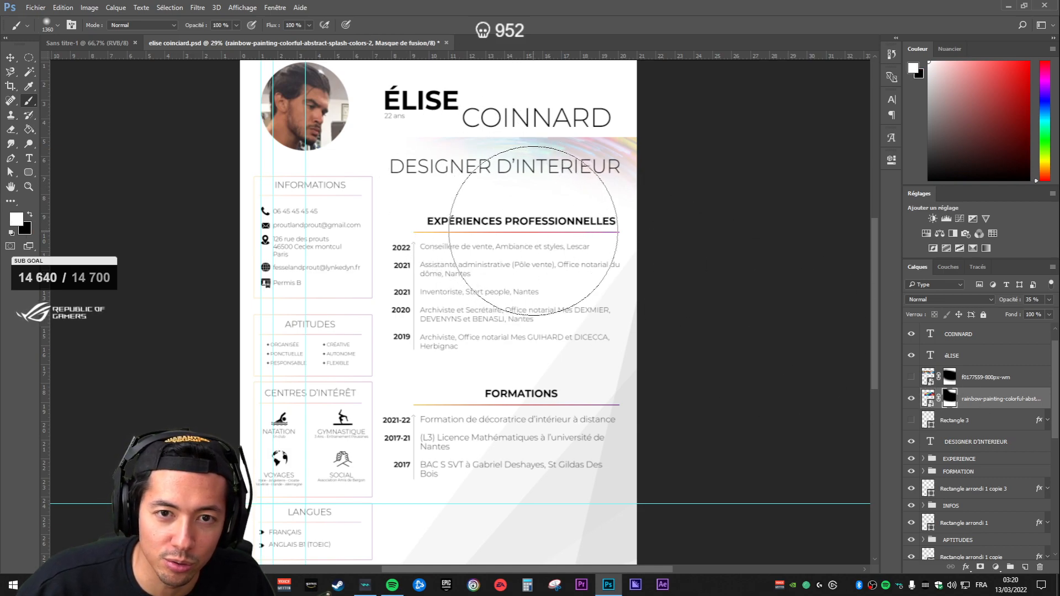
drag(533, 231, 558, 249)
key(x)
mouse_move(617, 282)
mouse_down()
mouse_move(523, 293)
mouse_move(594, 282)
mouse_move(382, 278)
mouse_move(499, 279)
mouse_move(444, 286)
mouse_move(519, 299)
mouse_move(459, 248)
mouse_up()
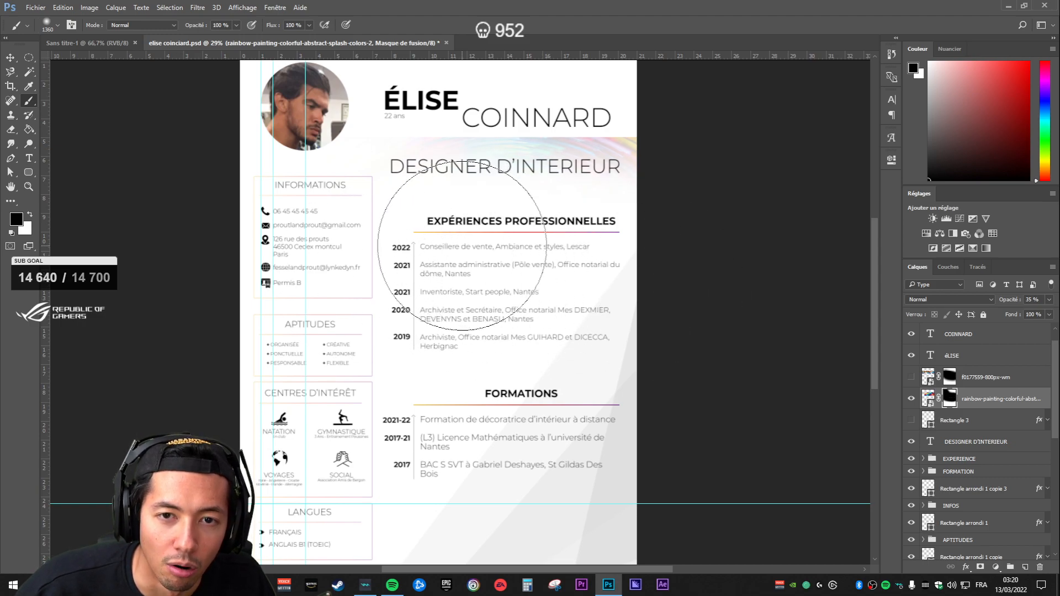
key(x)
mouse_move(640, 162)
mouse_down()
mouse_move(677, 149)
mouse_move(486, 94)
mouse_up()
key(x)
mouse_move(587, 320)
mouse_down()
mouse_move(598, 307)
mouse_move(568, 329)
mouse_move(331, 236)
mouse_move(451, 248)
mouse_move(365, 306)
mouse_up()
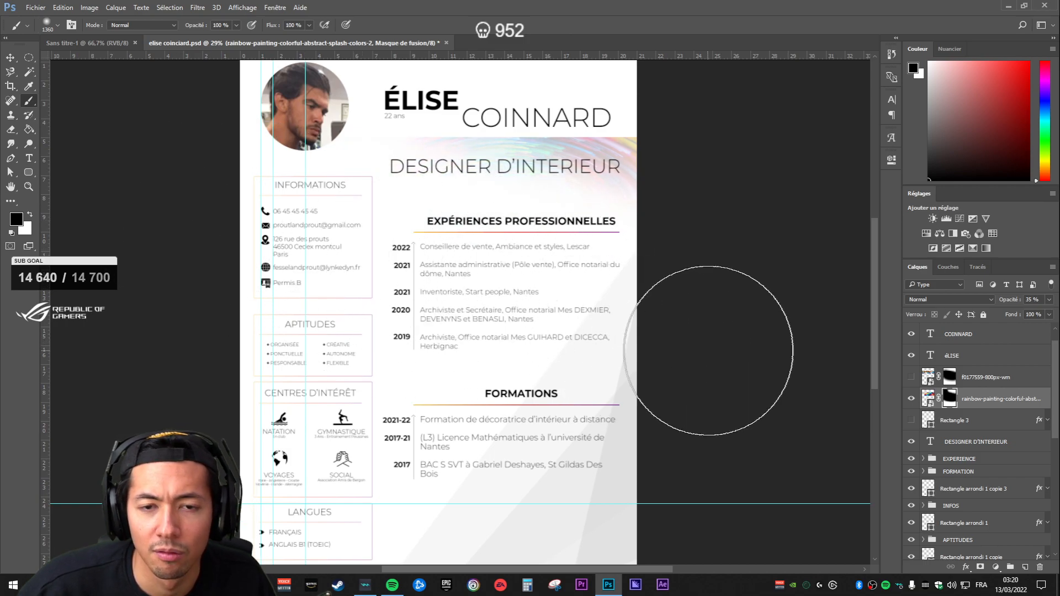
Step: Compare the header with the rainbow band and the colour-burst band by toggling their visibility, and inspect the rainbow version closely
scroll(696, 356, down, 4)
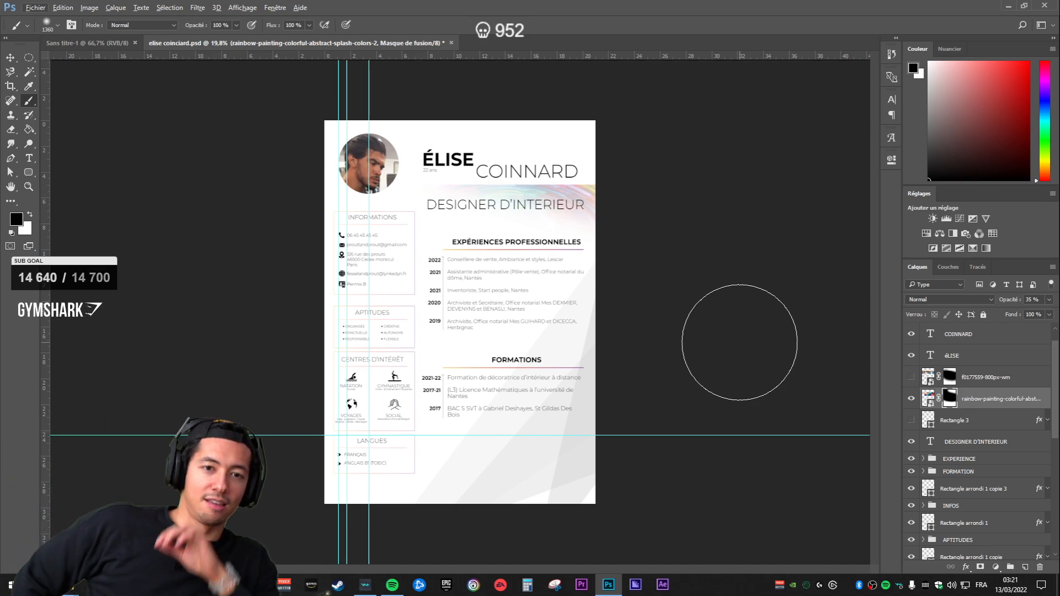
click(911, 400)
click(911, 399)
click(912, 399)
click(912, 399)
click(911, 378)
click(912, 399)
click(911, 399)
click(911, 378)
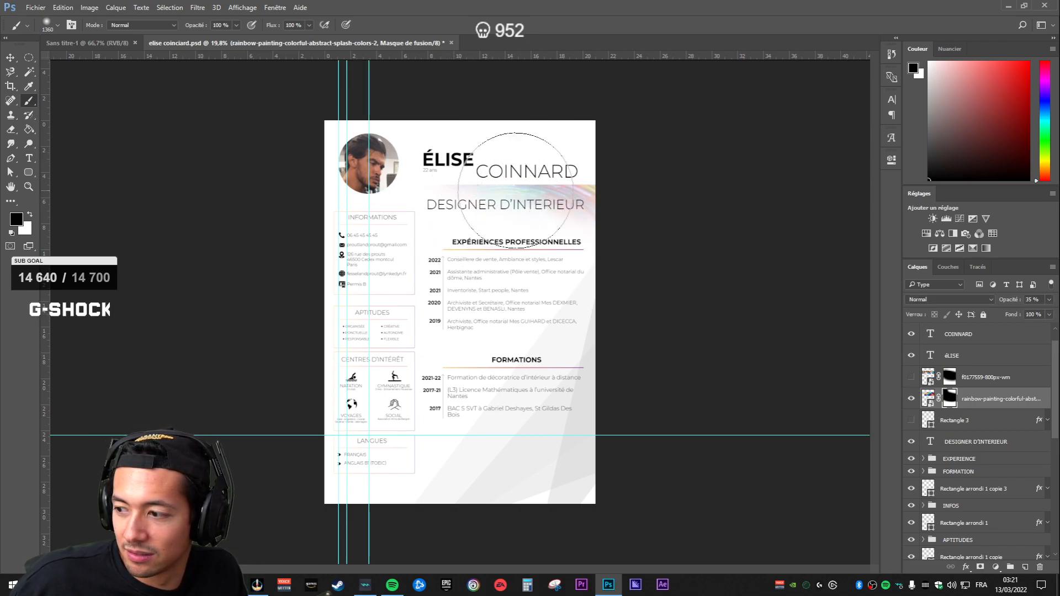
scroll(493, 182, up, 9)
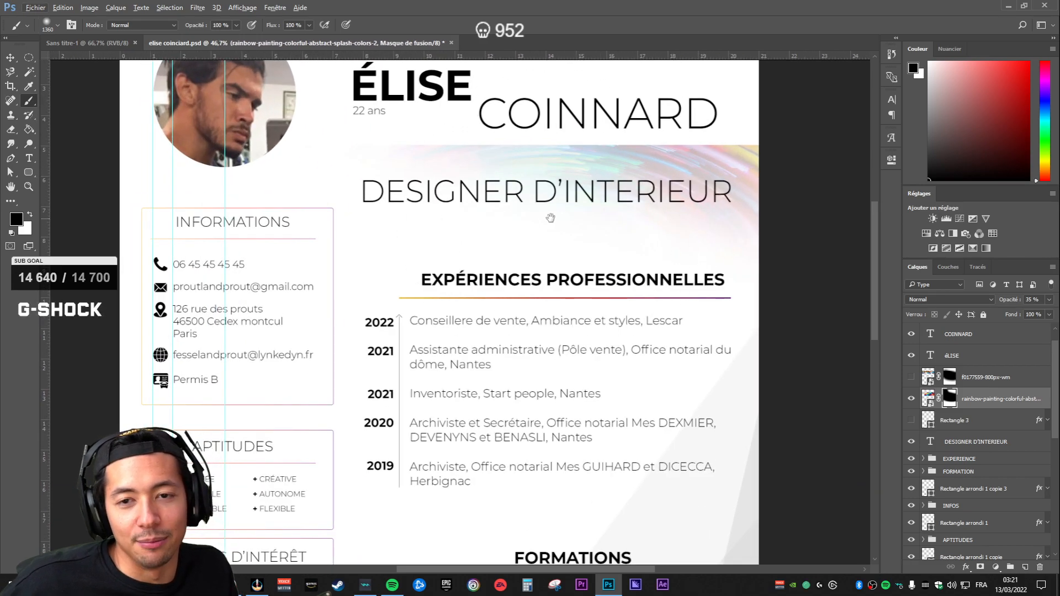
Step: Undo the last black stroke on the rainbow layer's mask and touch up the band's upper right with a small white brush
drag(545, 220, 506, 316)
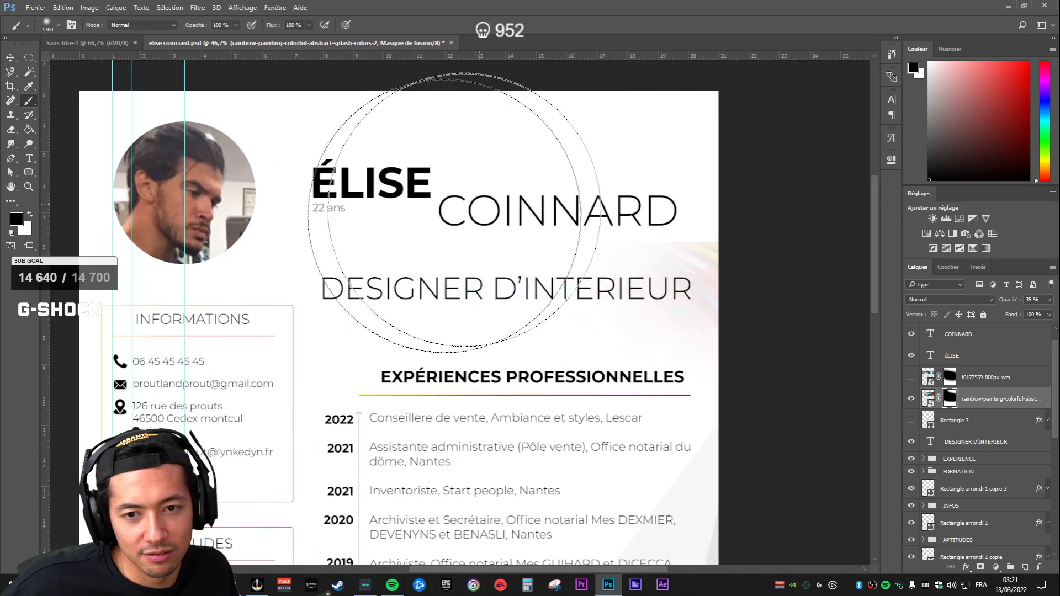
key(ctrl+z)
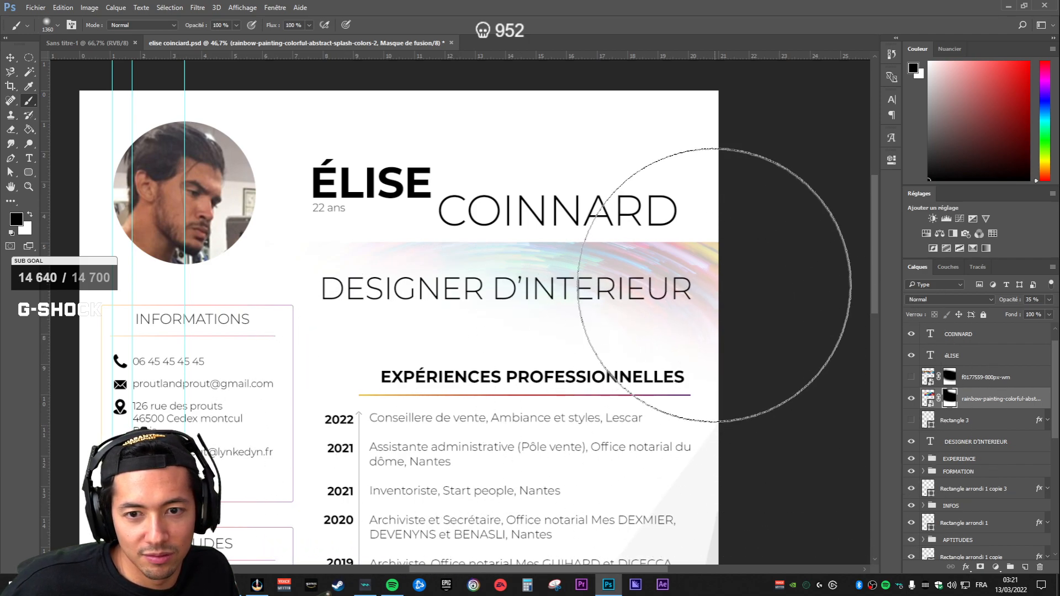
key(x)
right_click(700, 231)
click(777, 258)
mouse_move(664, 258)
mouse_down()
mouse_move(616, 262)
mouse_move(678, 254)
mouse_up()
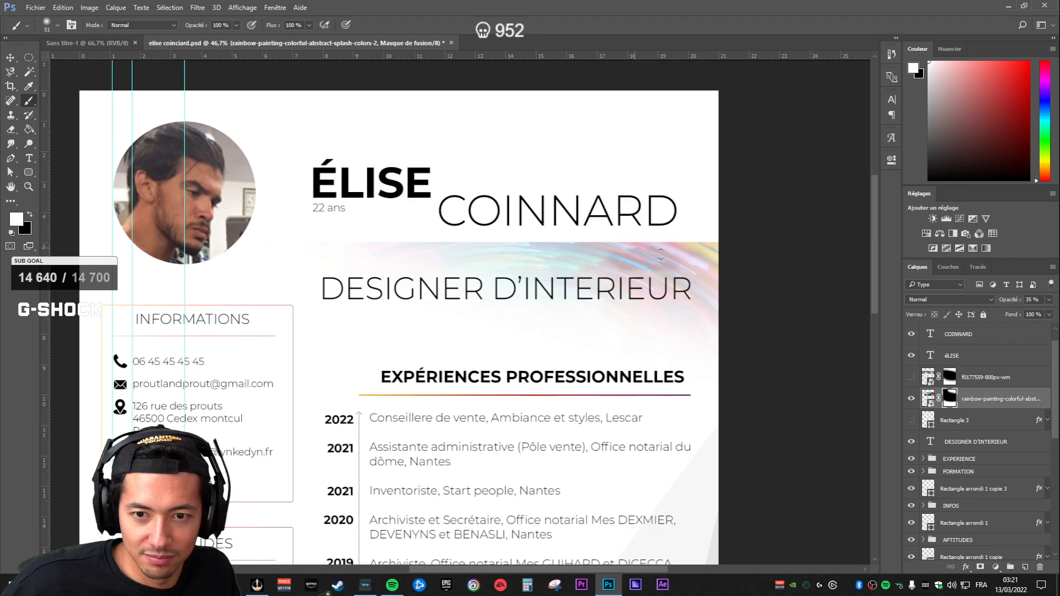
Step: Enlarge the white brush to 179 px and reveal more of the rainbow band across and behind the job title
right_click(690, 257)
drag(768, 287, 773, 287)
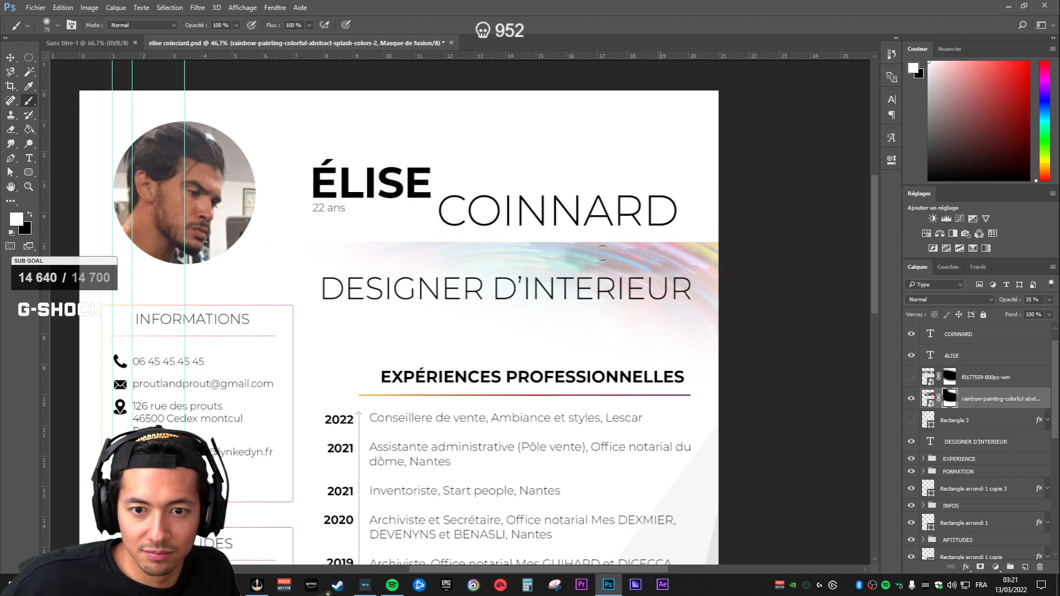
right_click(667, 260)
click(765, 284)
mouse_move(652, 241)
mouse_down()
mouse_move(495, 244)
mouse_move(695, 310)
mouse_move(674, 316)
mouse_up()
mouse_move(595, 295)
mouse_down()
mouse_move(622, 314)
mouse_move(590, 317)
mouse_move(506, 276)
mouse_move(322, 246)
mouse_up()
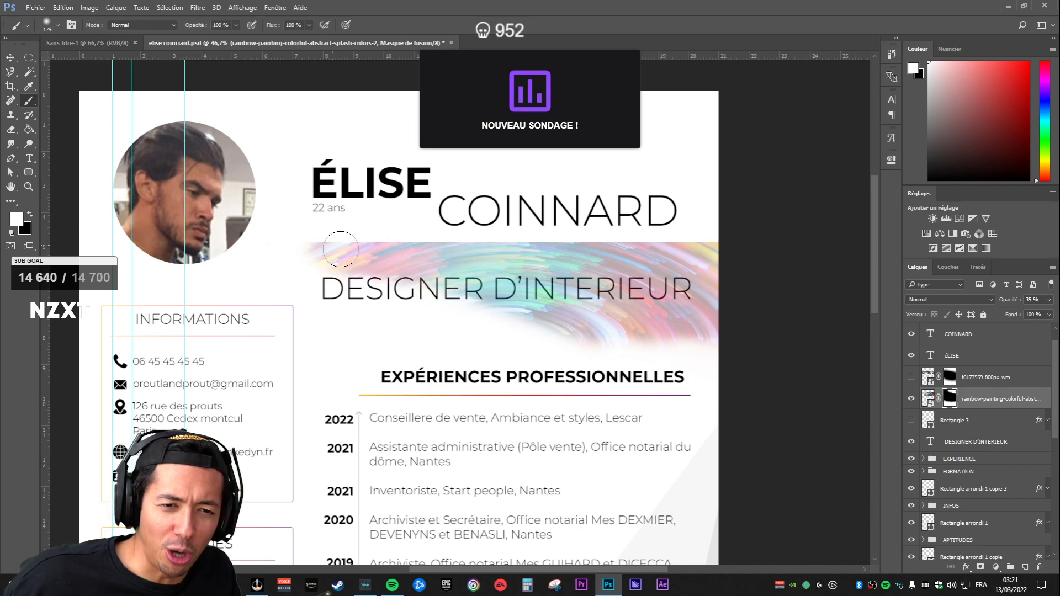
mouse_move(399, 263)
mouse_down()
mouse_move(497, 314)
mouse_move(657, 345)
mouse_move(698, 338)
mouse_move(684, 353)
mouse_move(712, 376)
mouse_move(618, 395)
mouse_move(765, 423)
mouse_move(447, 315)
mouse_move(373, 259)
mouse_move(246, 235)
mouse_move(347, 273)
mouse_up()
scroll(527, 337, down, 3)
scroll(530, 333, down, 2)
scroll(497, 339, up, 2)
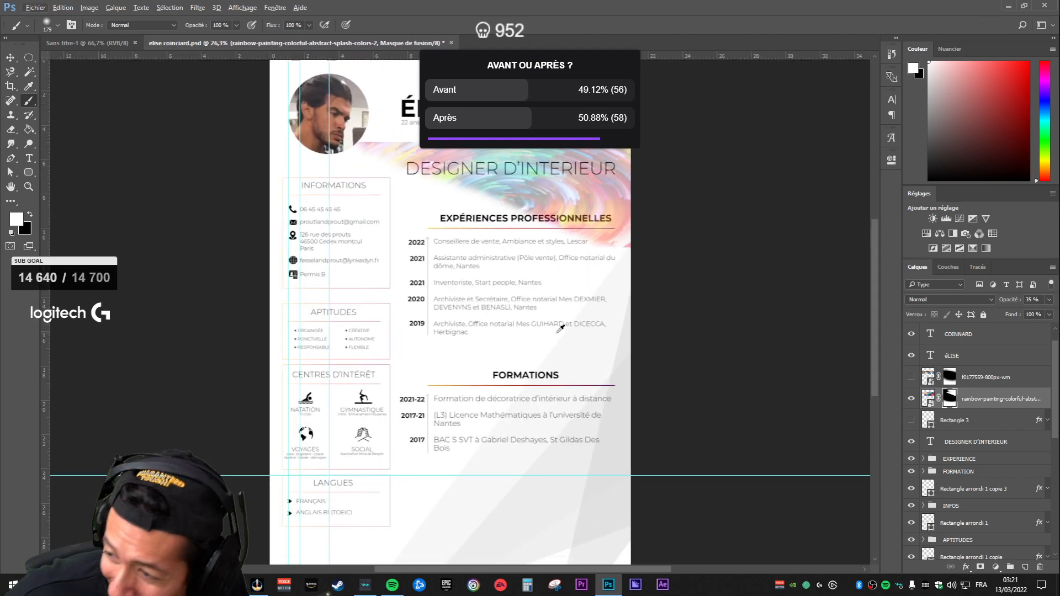
Step: Extend the rainbow band down over the EXPÉRIENCES PROFESSIONNELLES section with a 406 px white brush on the mask
right_click(469, 345)
drag(580, 371, 591, 373)
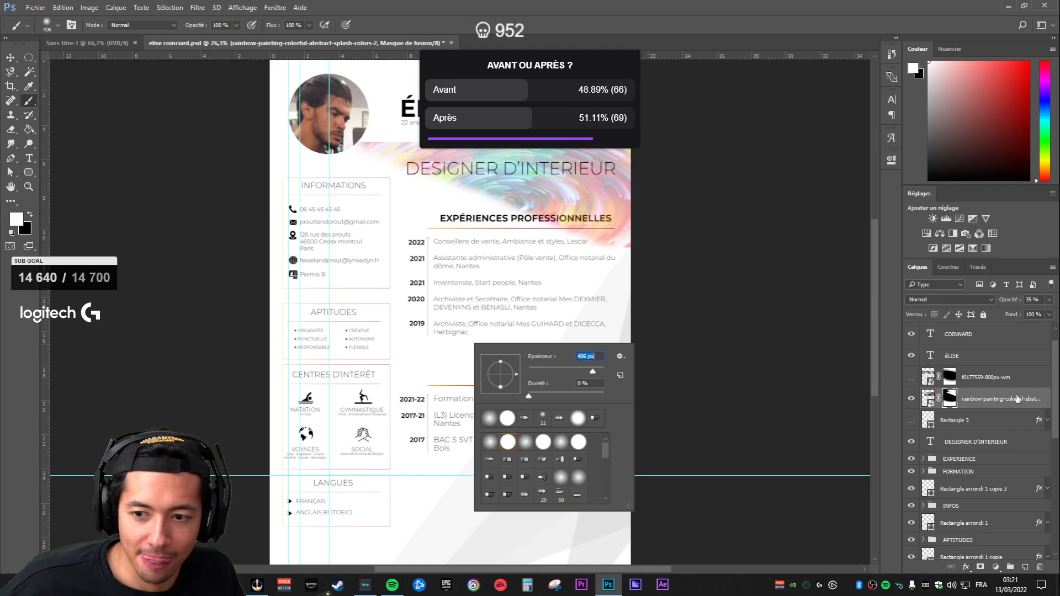
click(529, 287)
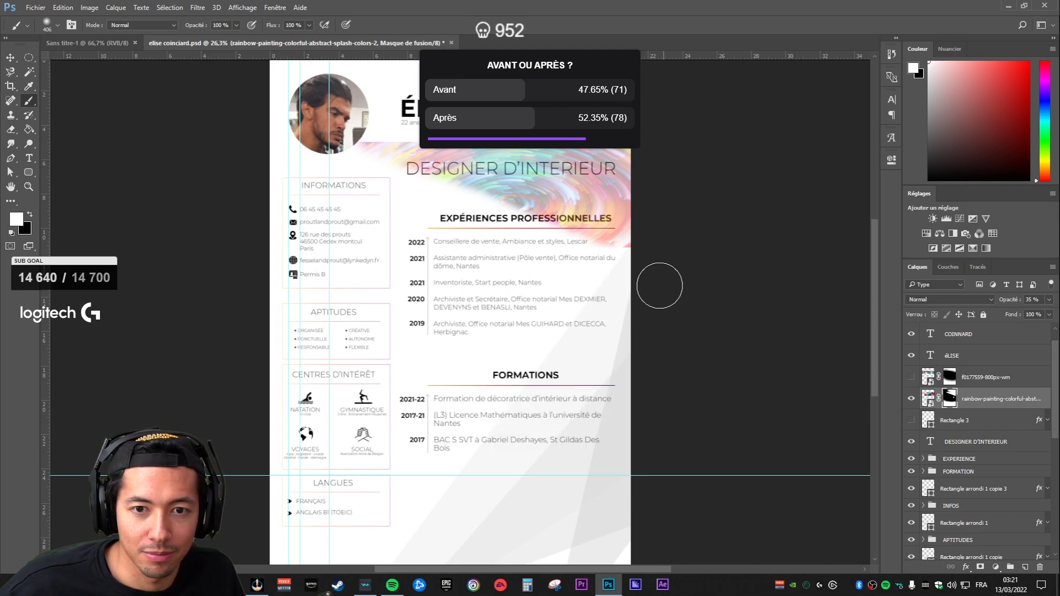
drag(664, 289, 523, 252)
Step: Fade the rainbow band back to its upper right area with a 1360 px soft black brush on the mask
key(x)
right_click(541, 310)
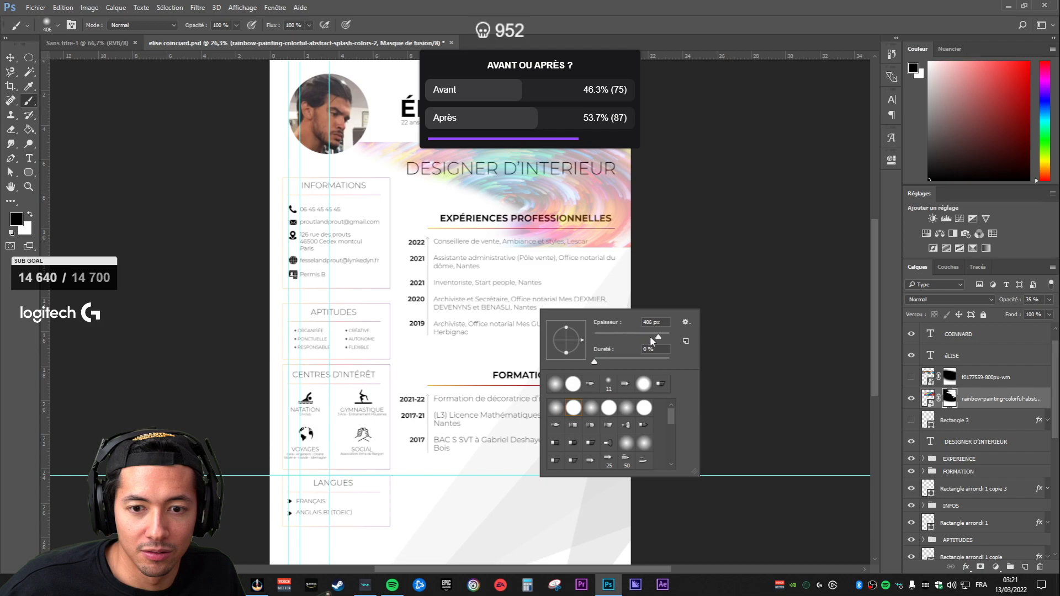
drag(657, 333, 663, 334)
key(Return)
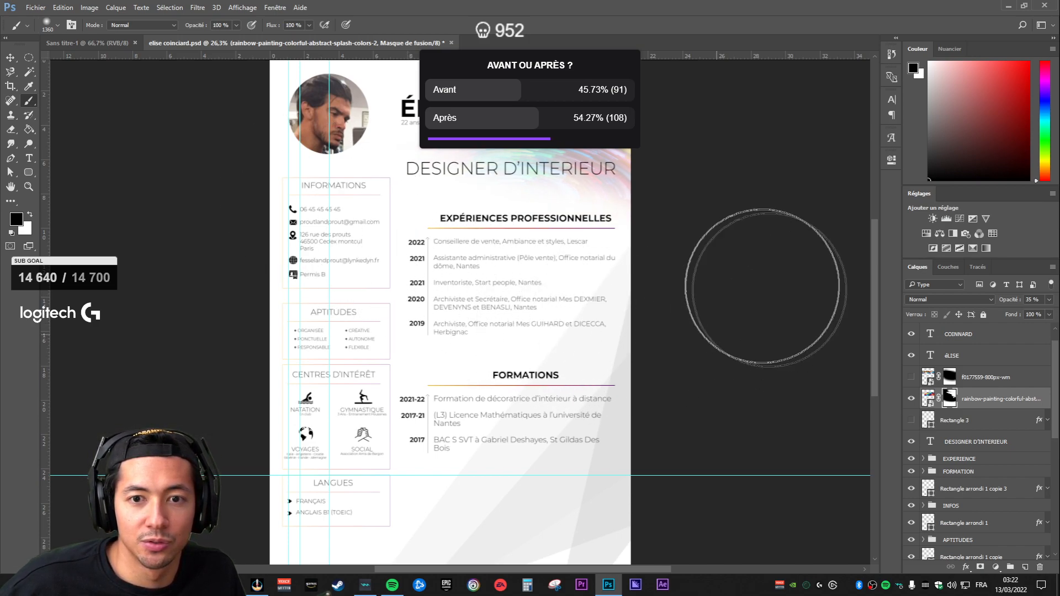
Step: Compare the whole page with the rainbow band and the colour-burst band by toggling the two layers' visibility
scroll(714, 318, down, 2)
click(912, 400)
click(912, 400)
click(911, 379)
click(911, 399)
click(912, 378)
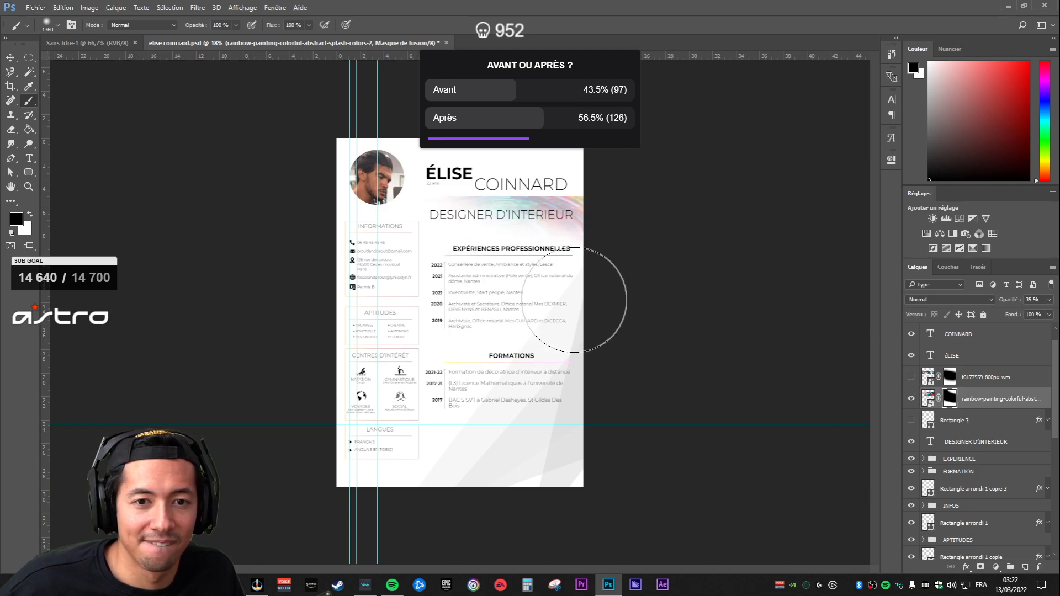
Step: Nudge the rainbow layer slightly down with the Move tool and select the Rectangle 3 layer
key(v)
key(shift+Down)
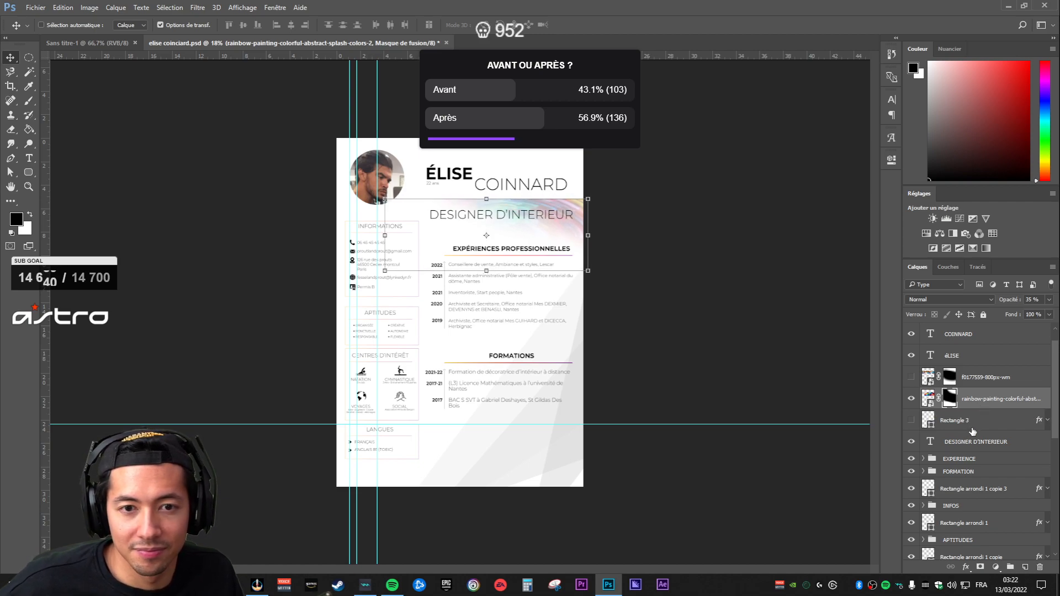
click(972, 428)
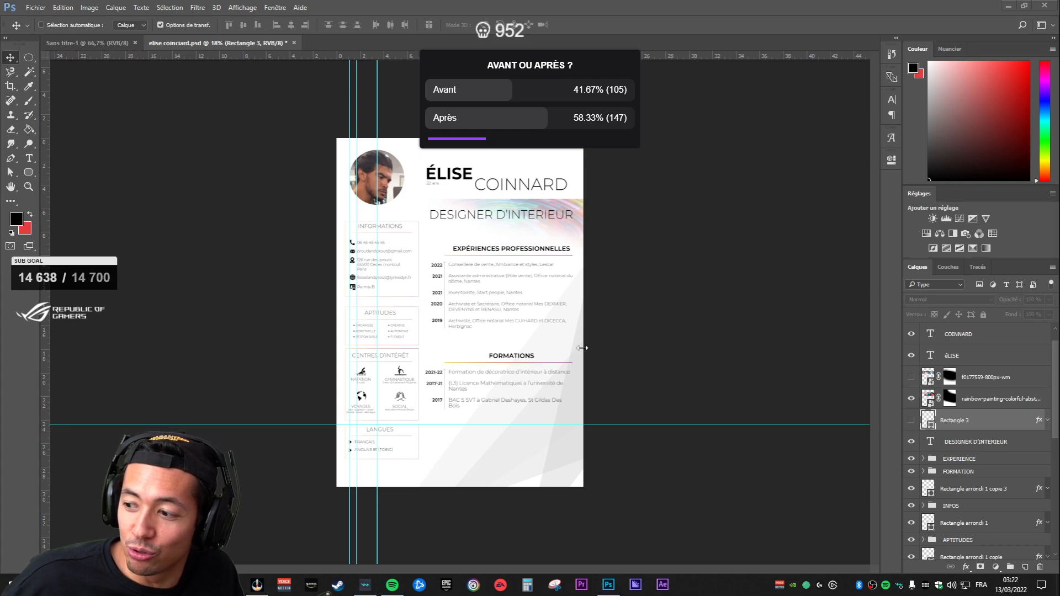
Step: Check the header with the Rectangle 3 layer shown and hidden
scroll(460, 245, up, 3)
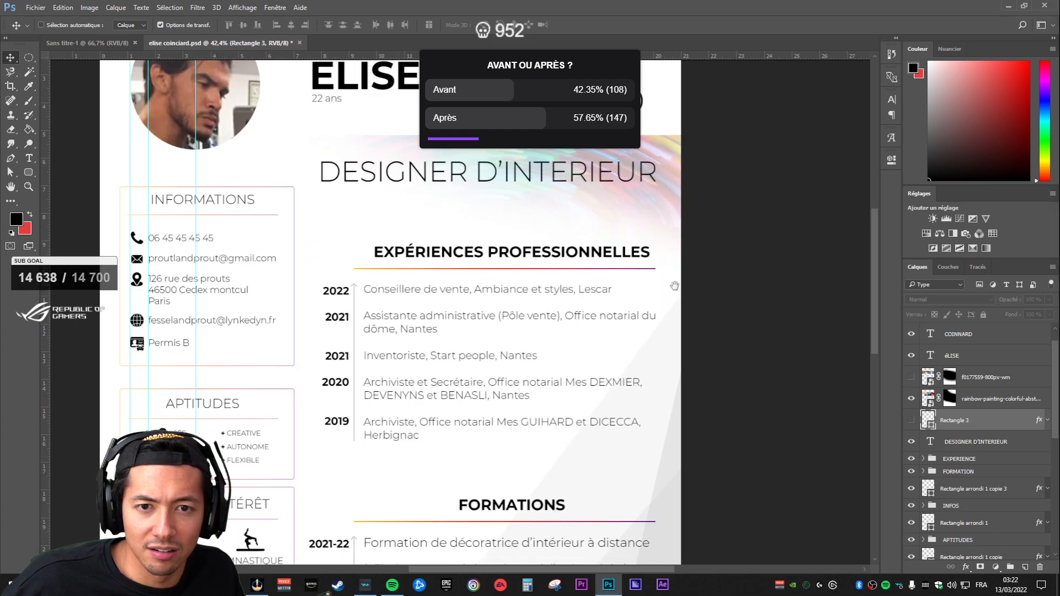
click(991, 408)
click(933, 427)
click(912, 422)
click(912, 422)
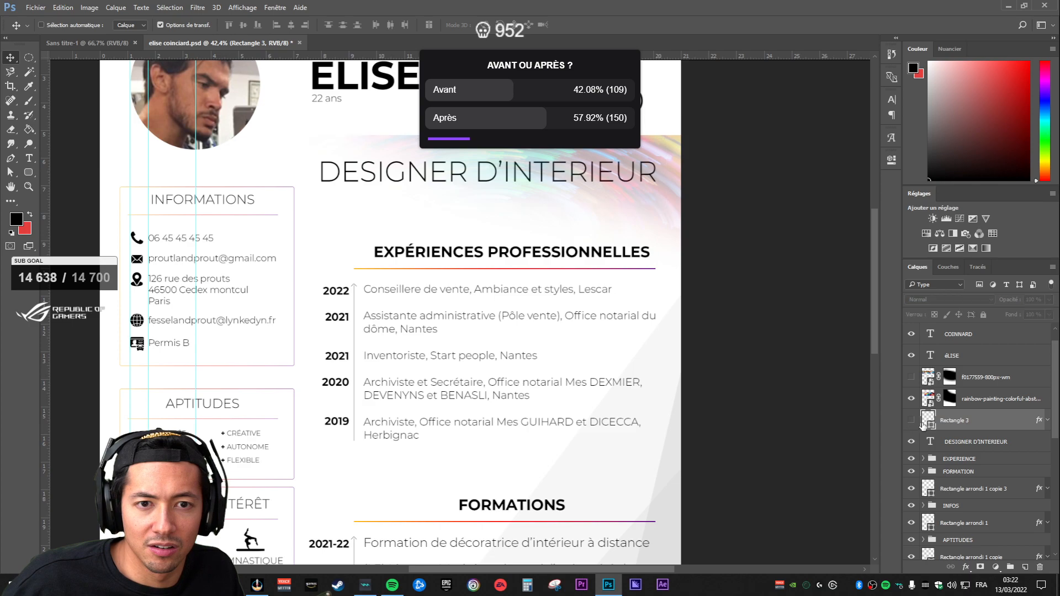
Step: Set the rainbow layer's opacity to 15%
click(1004, 399)
key(b)
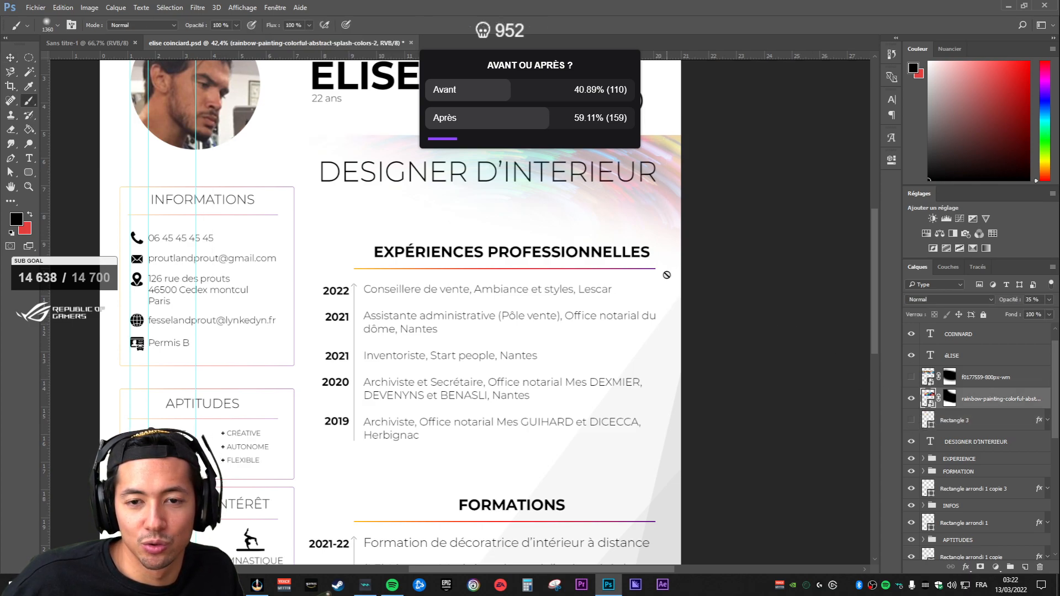
click(948, 398)
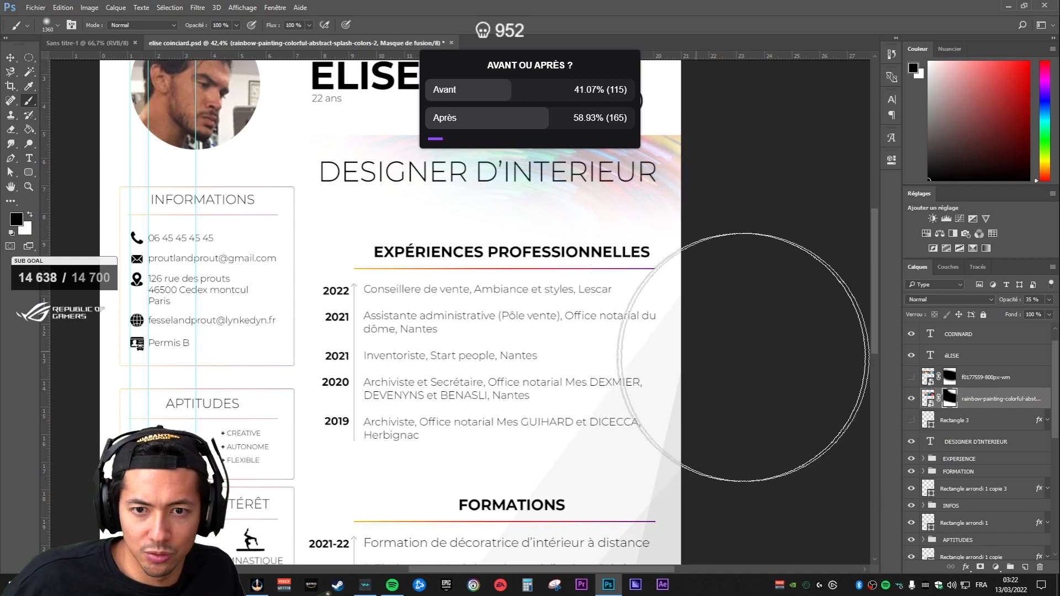
click(1049, 299)
drag(1016, 313, 1007, 315)
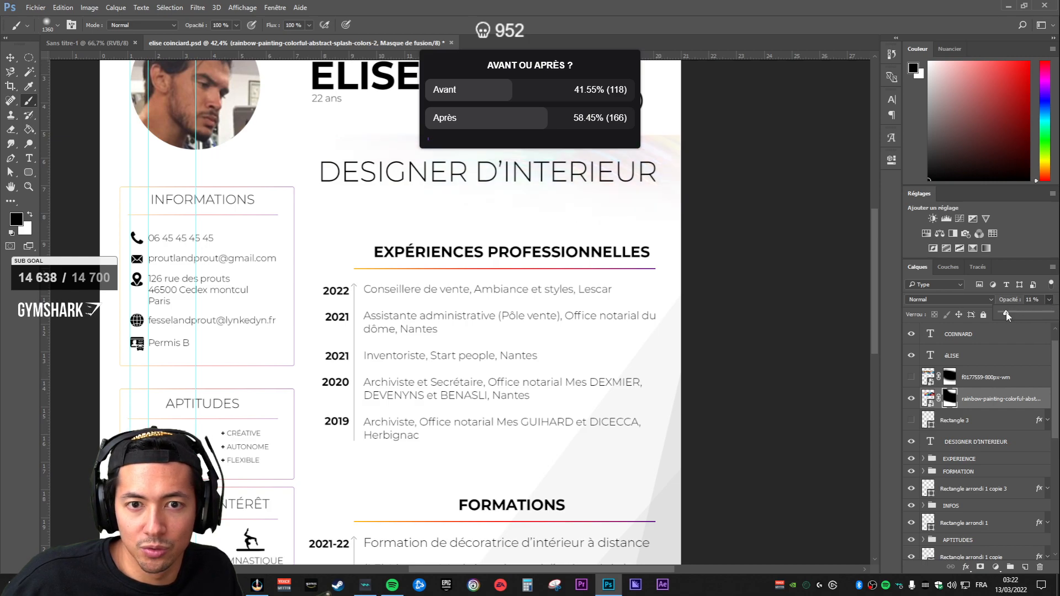
click(1035, 301)
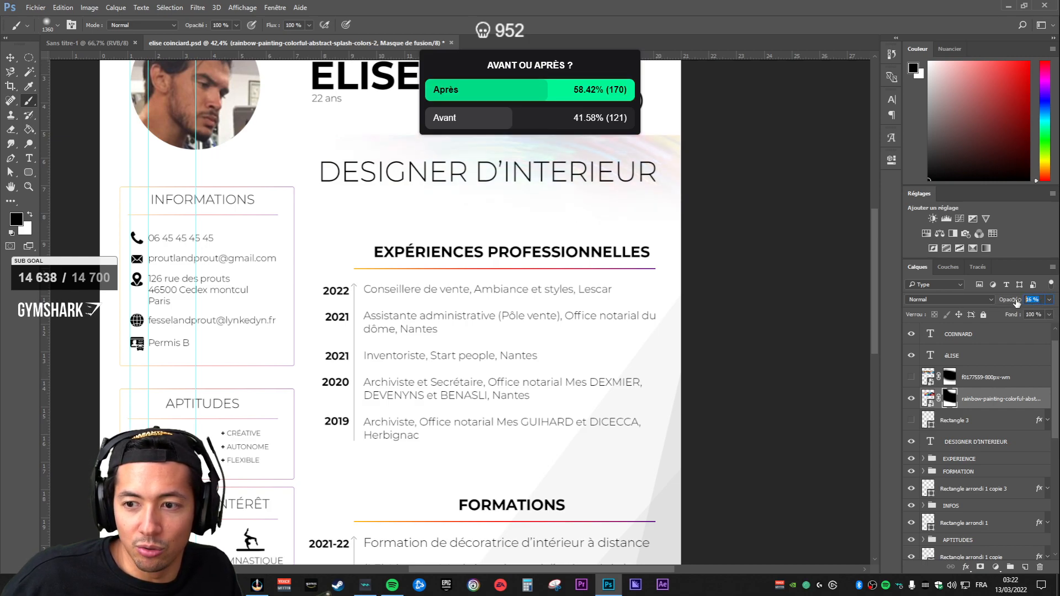
text(15)
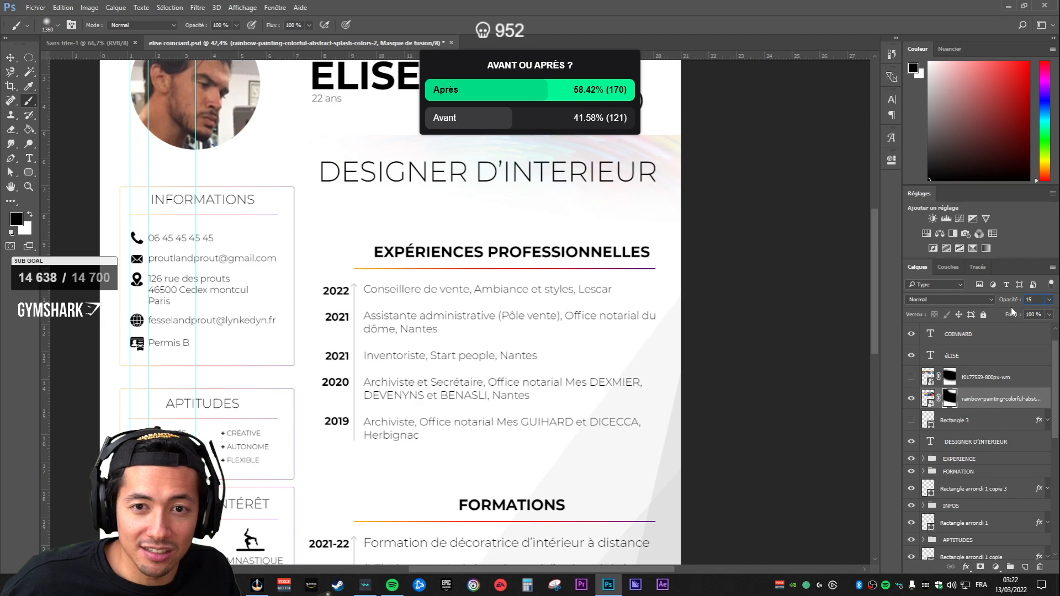
click(992, 422)
Step: Toggle the fainter rainbow band and the colour-burst band to compare their effect behind the job title
click(912, 399)
click(911, 399)
click(911, 399)
click(912, 380)
click(912, 380)
click(912, 400)
scroll(686, 388, down, 4)
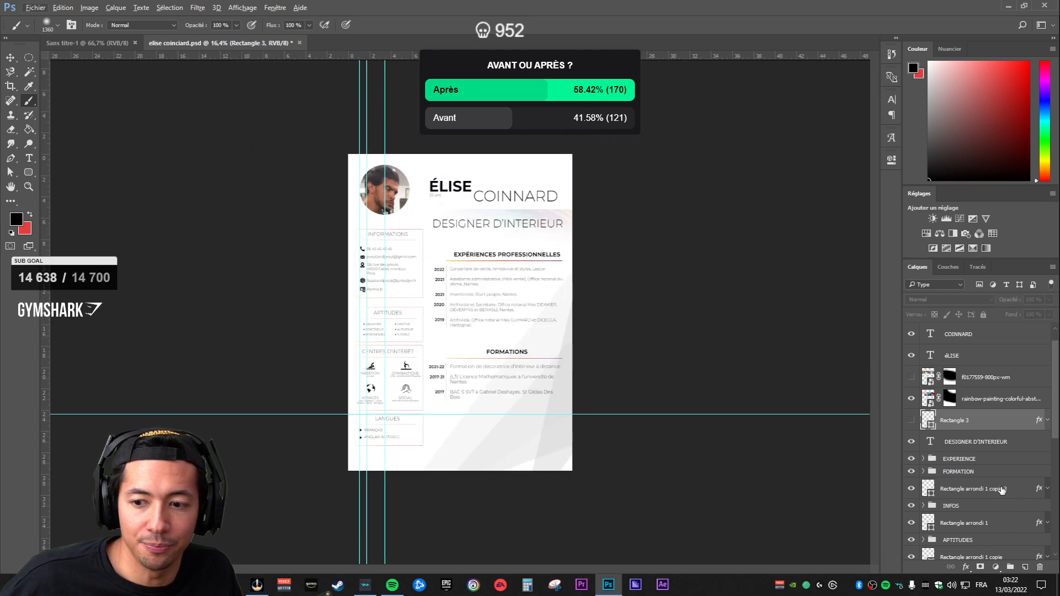
Step: Inspect the job title up close while switching between the rainbow band and the colour-burst band
click(992, 472)
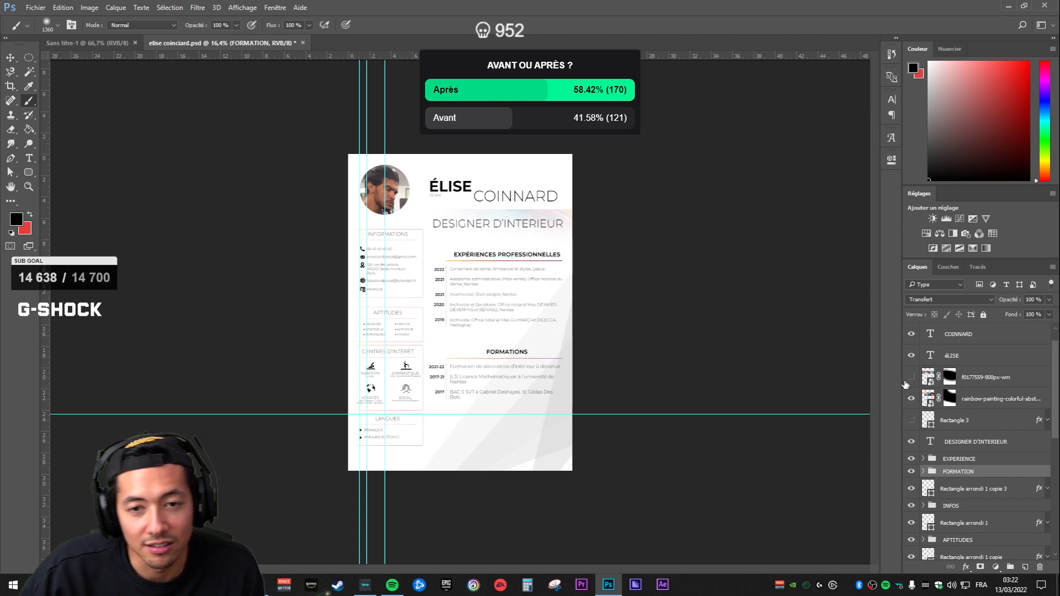
click(1004, 442)
scroll(473, 244, up, 5)
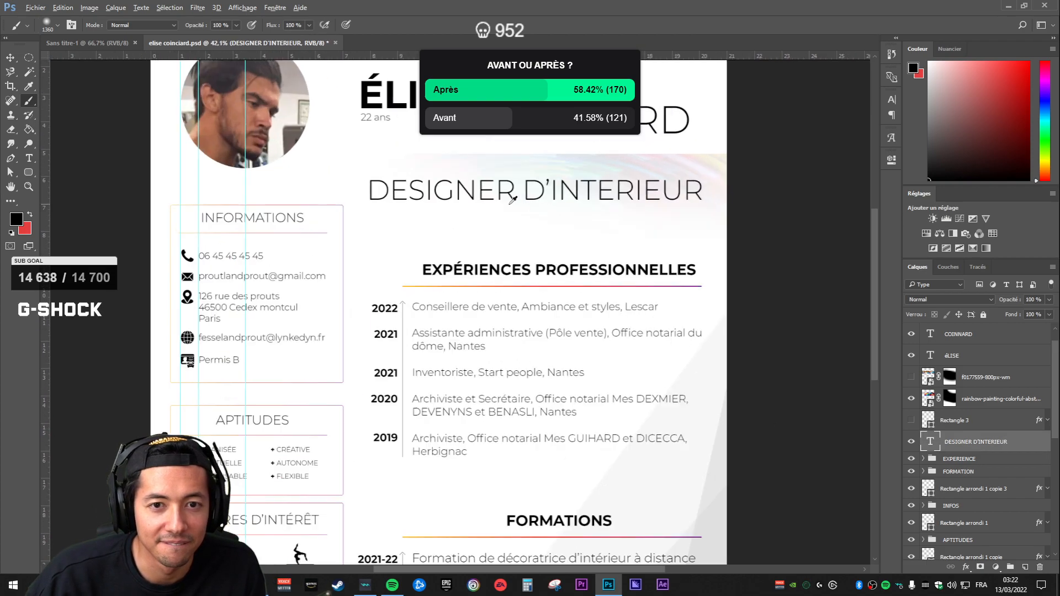
click(913, 398)
click(913, 377)
click(913, 377)
click(912, 398)
scroll(702, 331, down, 3)
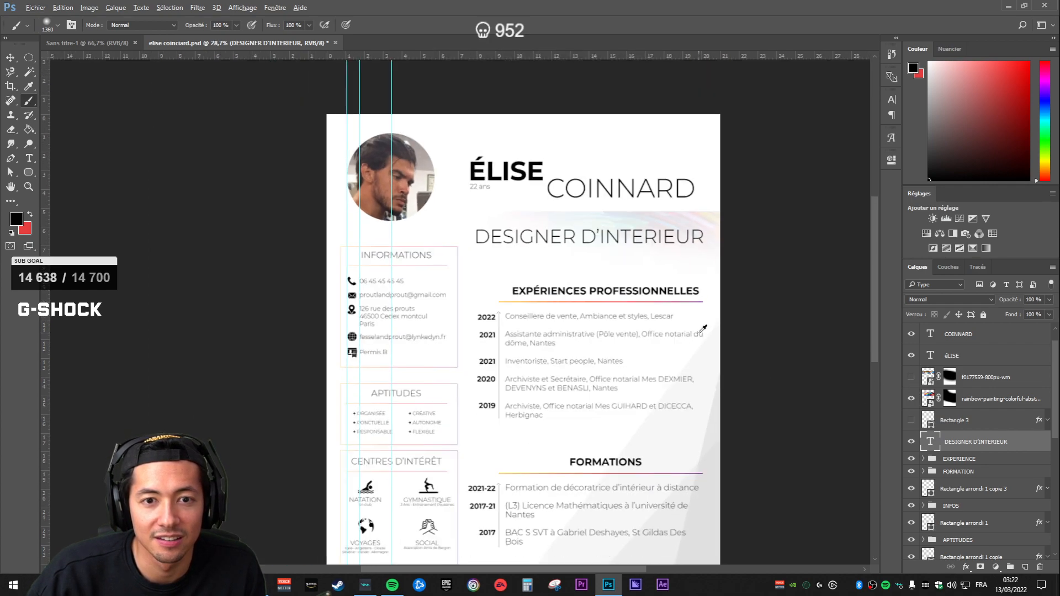
Step: Select the rainbow layer and review both band versions once more on the full page
click(984, 400)
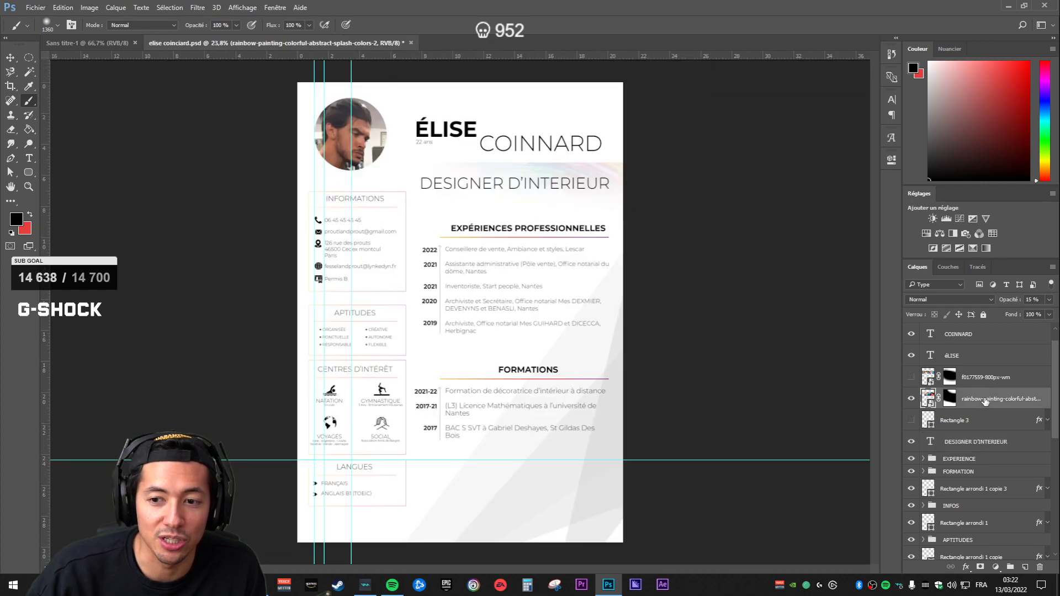
click(913, 398)
click(912, 379)
click(912, 379)
click(913, 399)
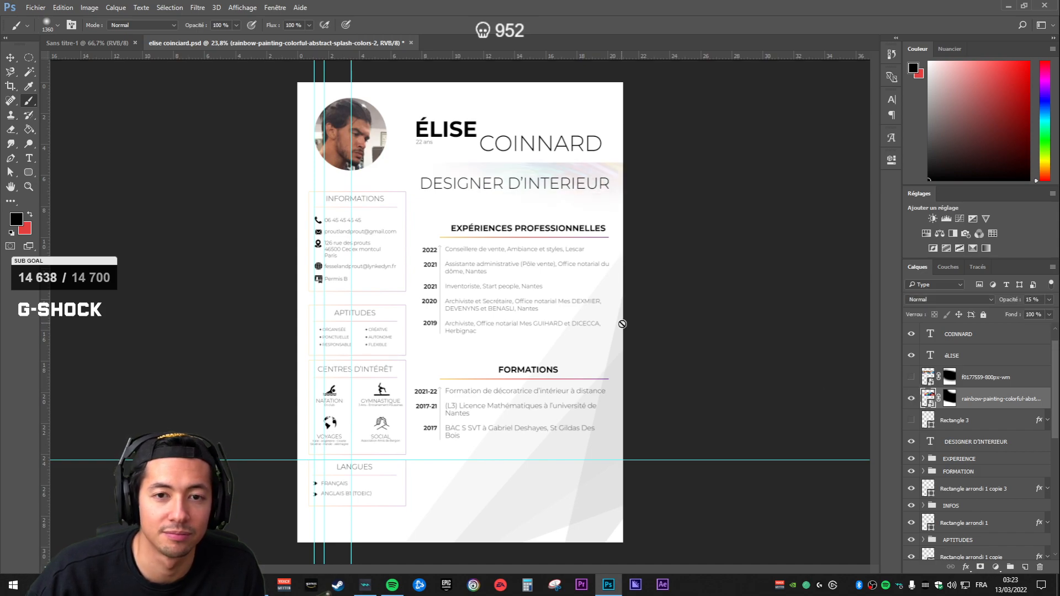
scroll(605, 326, down, 2)
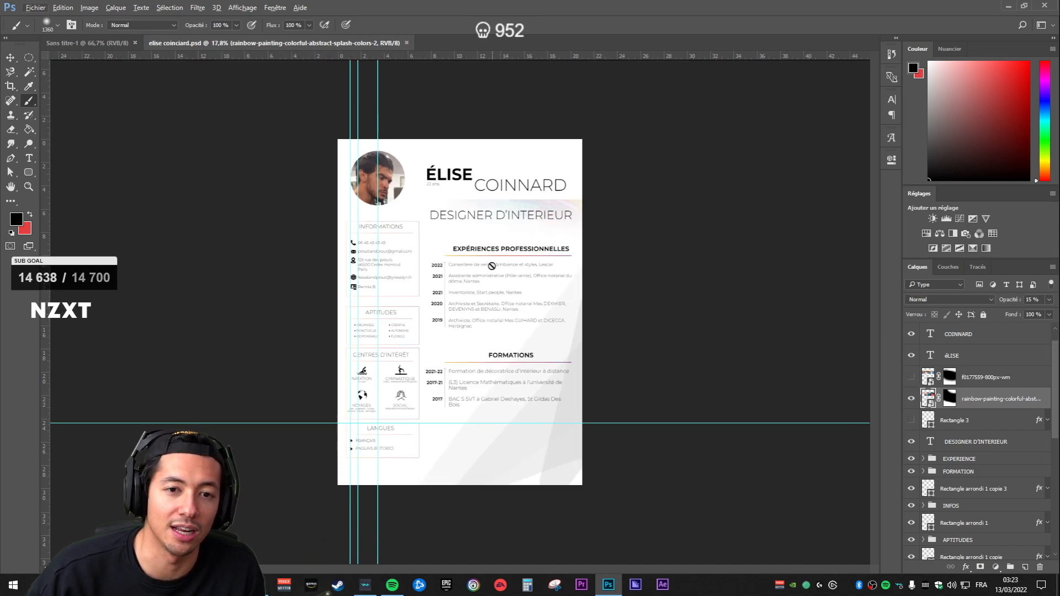
scroll(492, 267, up, 4)
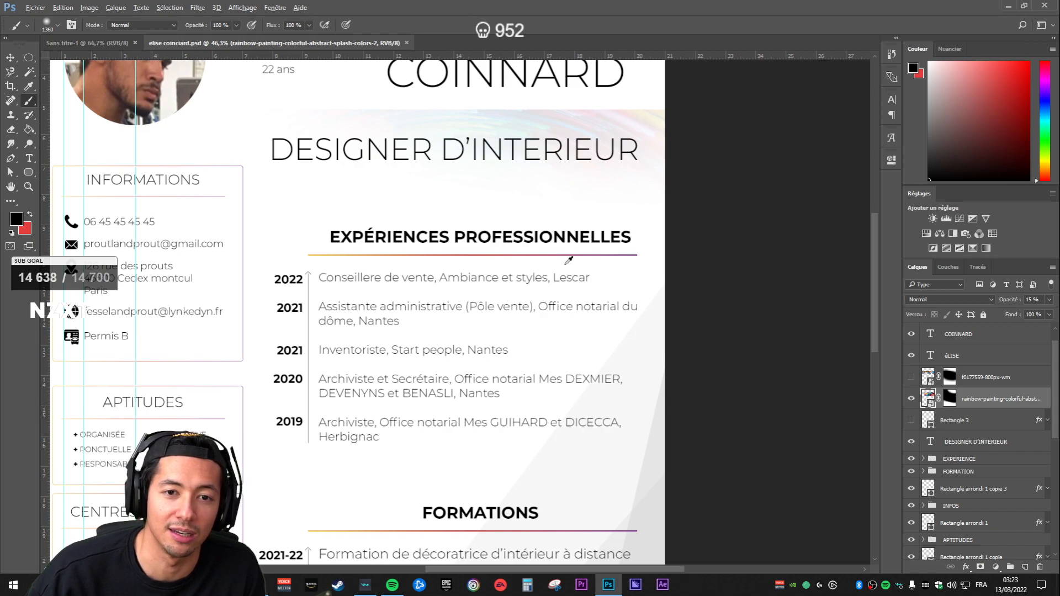
click(1006, 381)
key(Delete)
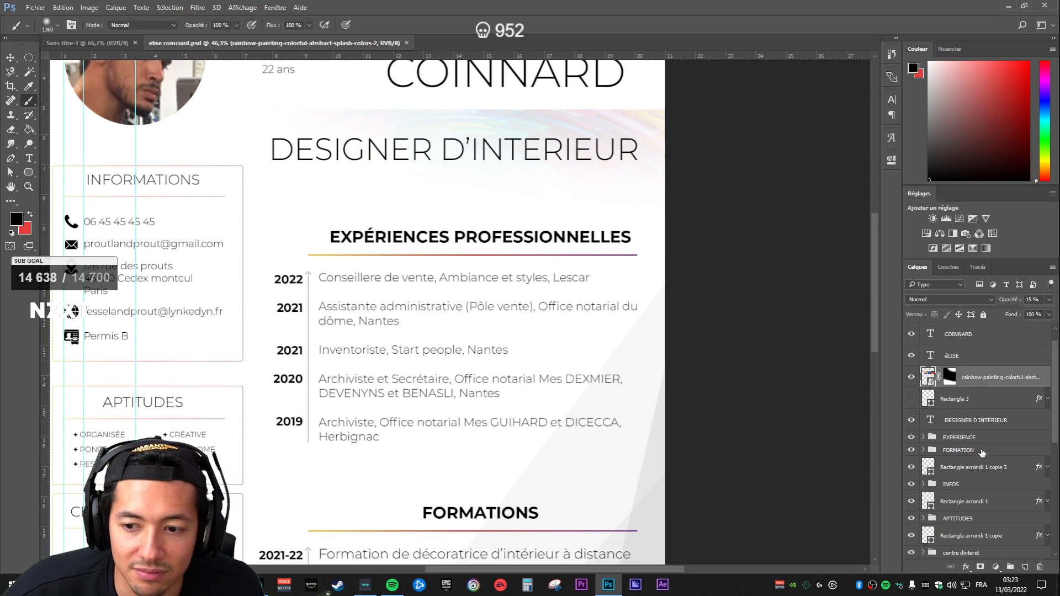
scroll(511, 330, down, 4)
click(911, 377)
click(911, 377)
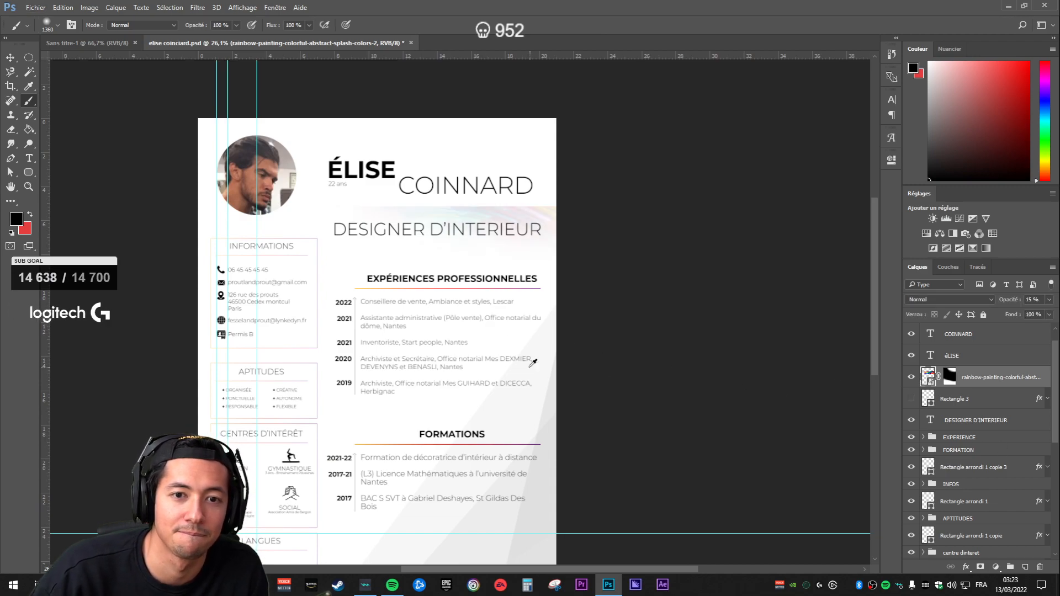
scroll(582, 367, down, 2)
scroll(478, 345, up, 2)
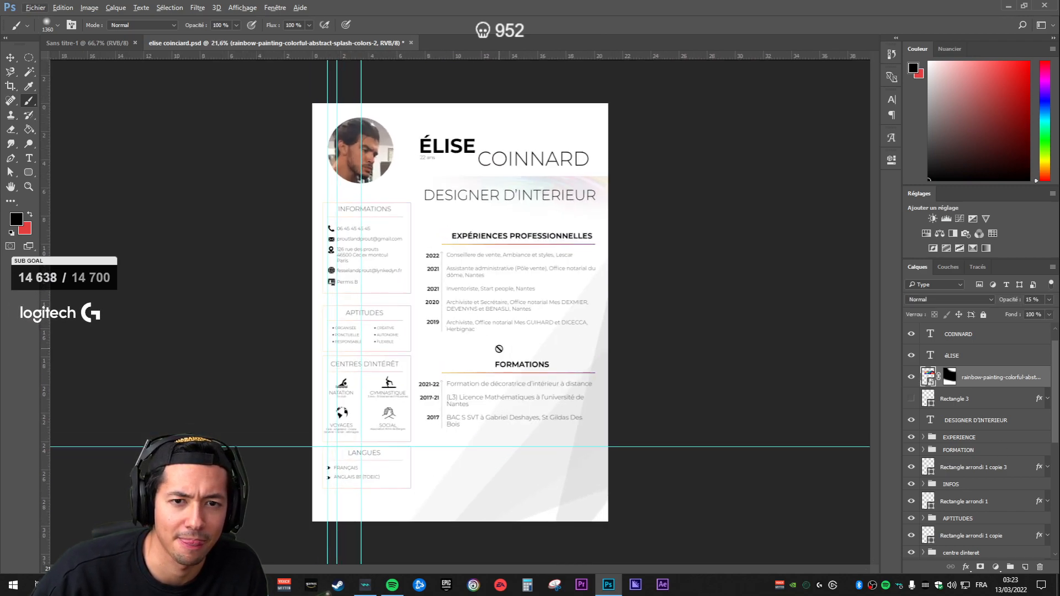
scroll(979, 392, down, 1)
Step: Move the rainbow band and the DESIGNER D'INTERIEUR title down together towards the professional experience heading
click(979, 399)
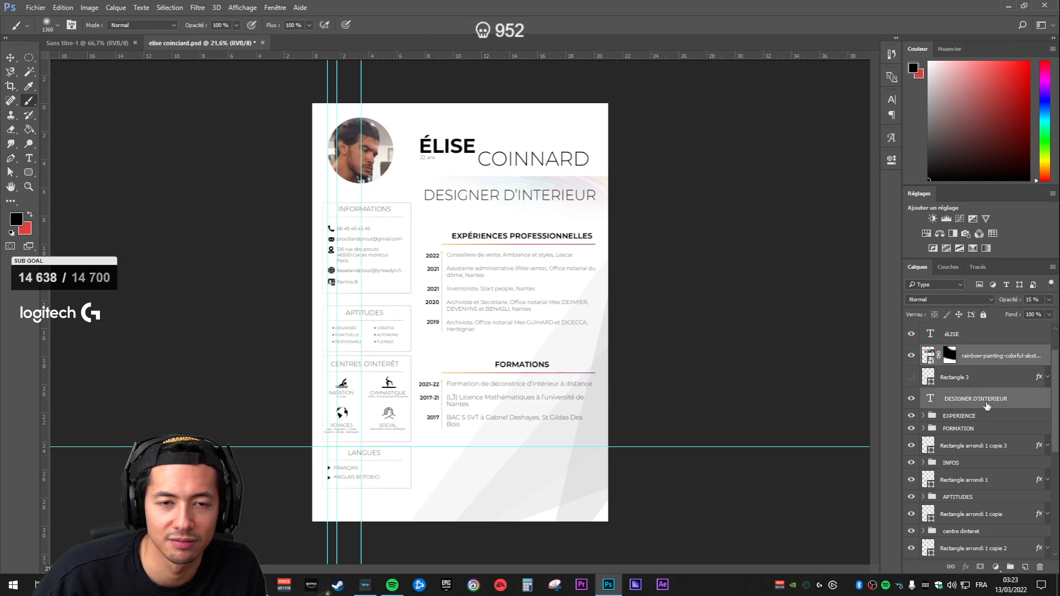
key(v)
key(shift+Down)
key(shift+Down)
key(shift+Down)
key(shift+Down)
key(shift+Down)
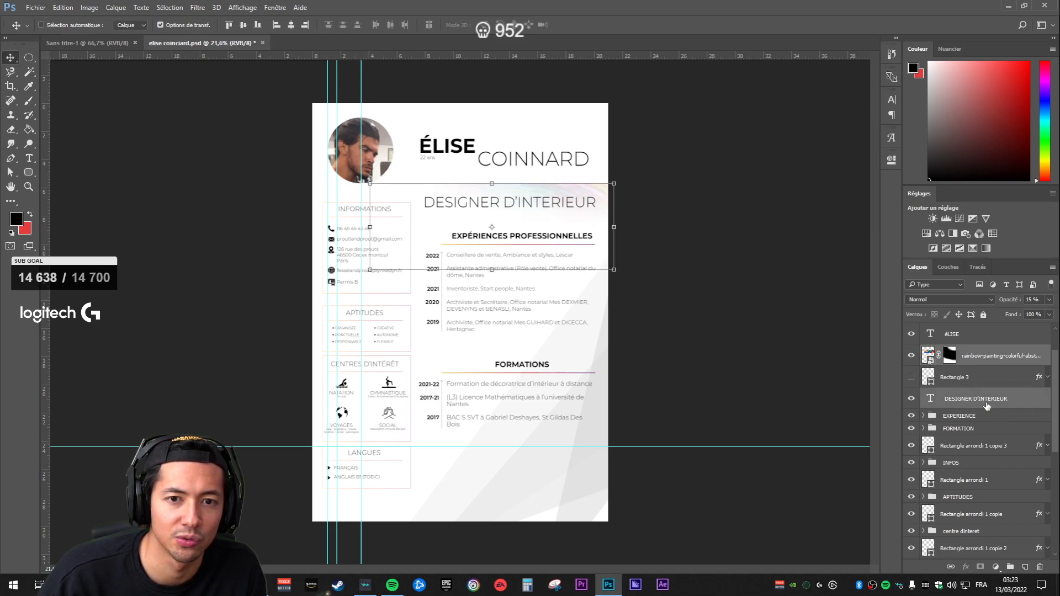
key(shift+Down)
key(shift+Down)
key(shift+Down)
key(shift+Down)
key(shift+Down)
key(shift+Down)
key(shift+Down)
key(shift+Down)
key(shift+Down)
key(shift+Down)
key(shift+Down)
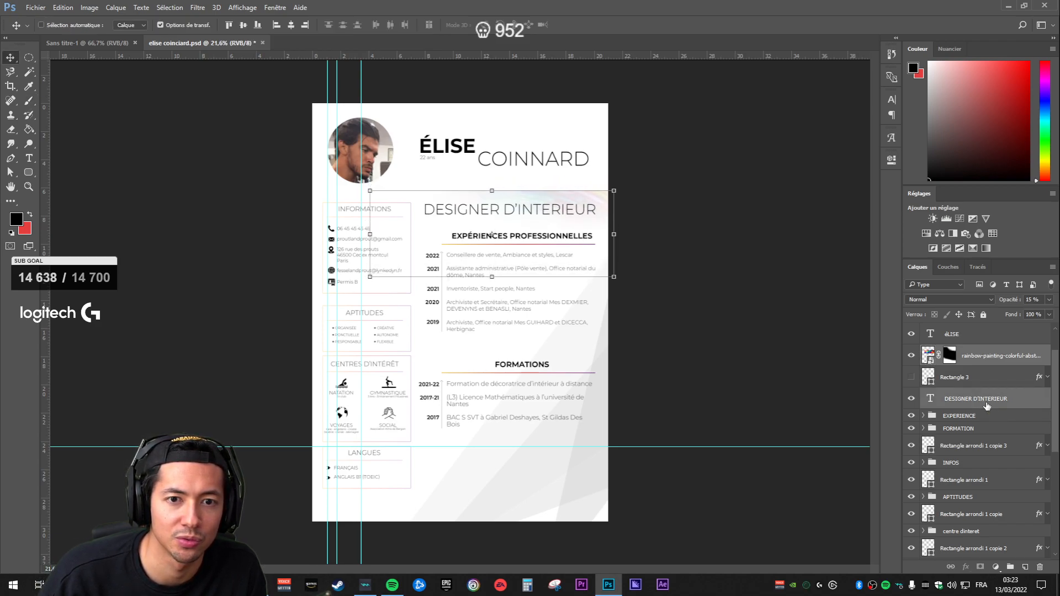
key(shift+Down)
key(shift+Down)
key(shift+Down)
key(shift+Down)
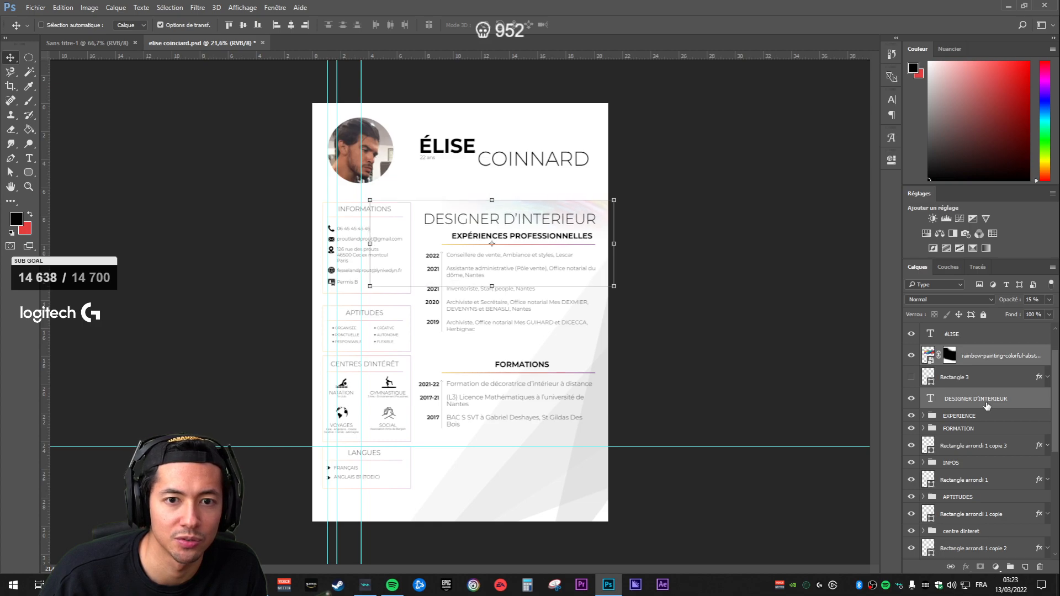
Step: Raise the rainbow band and job title slightly so they sit between the name and the professional experience heading
key(shift+Up)
key(shift+Up)
key(shift+Up)
key(shift+Up)
key(shift+Up)
key(shift+Up)
key(shift+Up)
key(shift+Up)
key(shift+Up)
key(shift+Up)
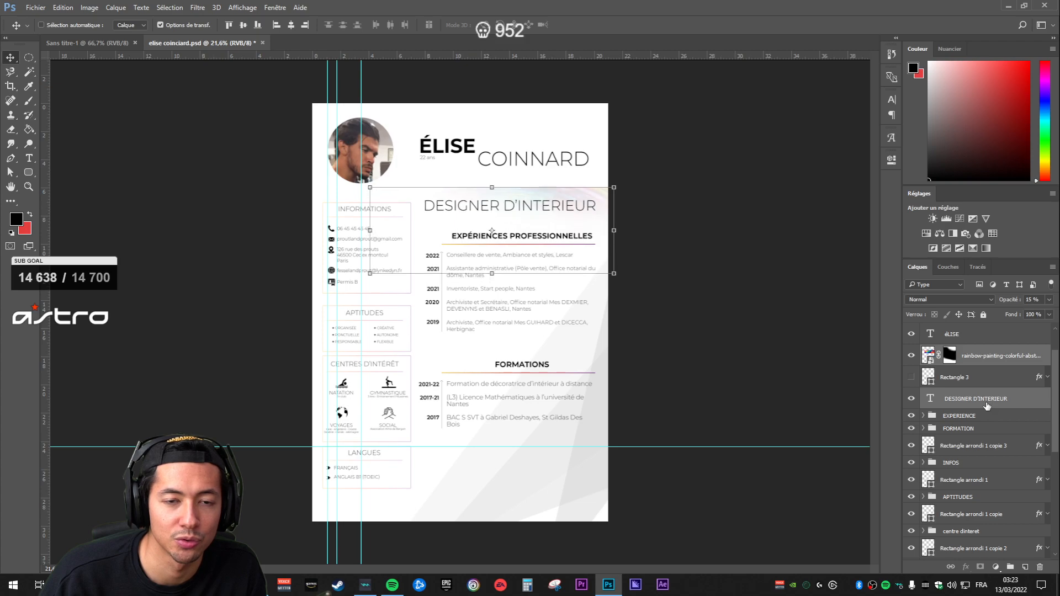
key(shift+Up)
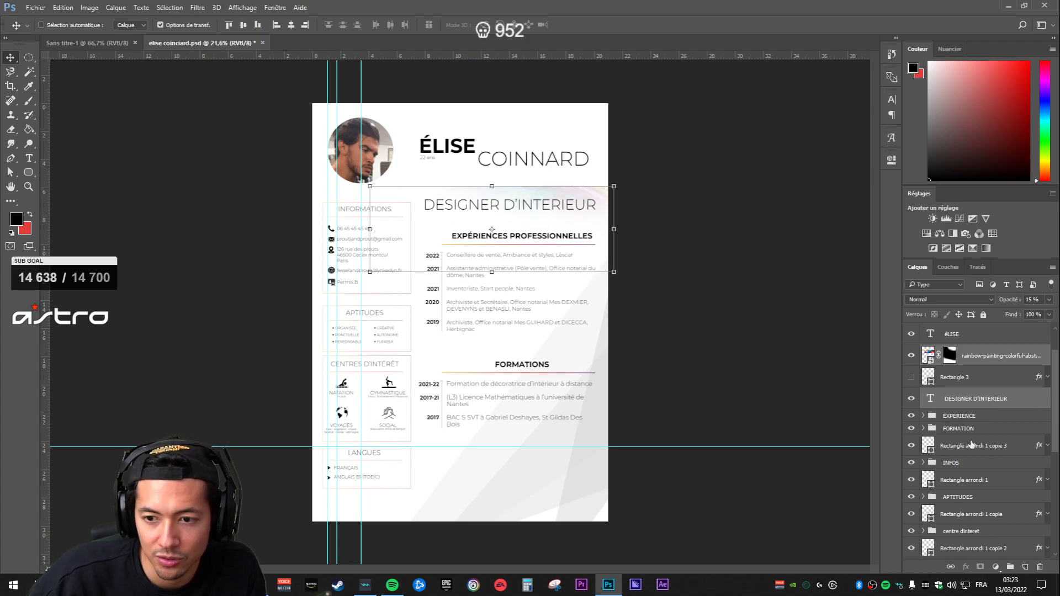
Step: Shift the EXPERIENCE and FORMATION groups down together to leave more space below the job title
click(956, 417)
shift+click(954, 429)
key(shift+Down)
key(shift+Down)
key(shift+Down)
key(shift+Down)
key(shift+Down)
key(shift+Down)
key(shift+Down)
key(shift+Down)
key(shift+Down)
key(shift+Down)
key(shift+Down)
key(shift+Down)
key(shift+Down)
key(shift+Down)
key(shift+Down)
key(shift+Down)
key(shift+Down)
key(shift+Down)
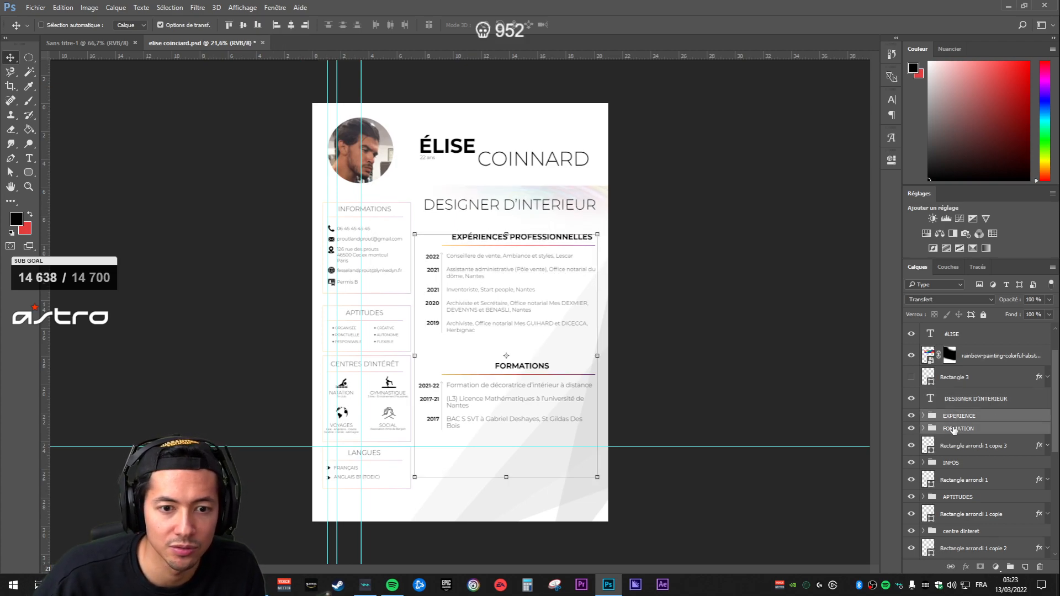
key(shift+Up)
key(shift+Up)
key(shift+Up)
key(shift+Up)
key(shift+Up)
key(shift+Up)
key(shift+Up)
key(shift+Up)
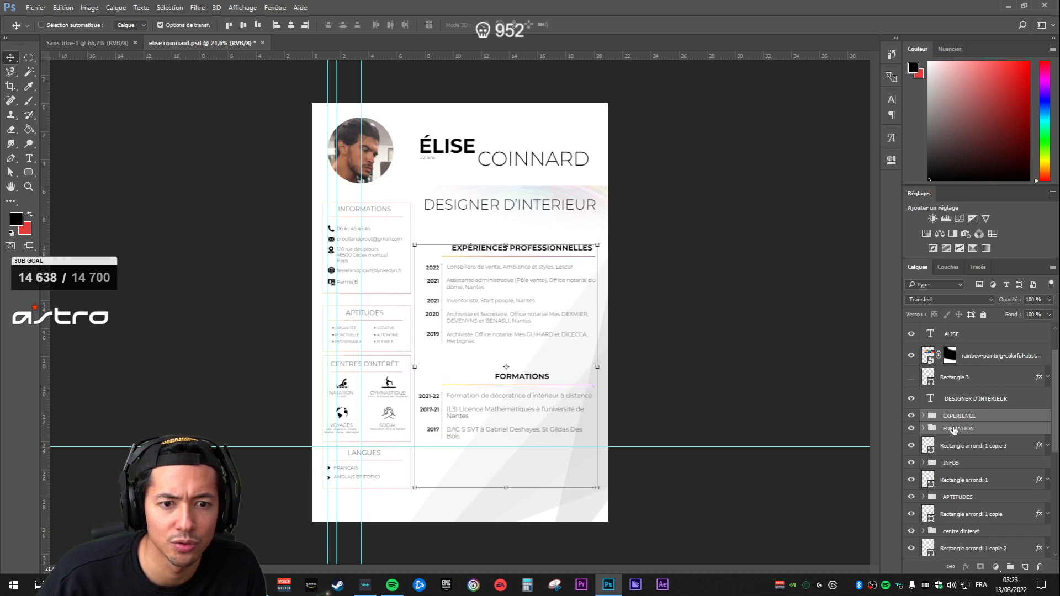
Step: Save the CV and check the new header spacing on the full page and up close
click(988, 478)
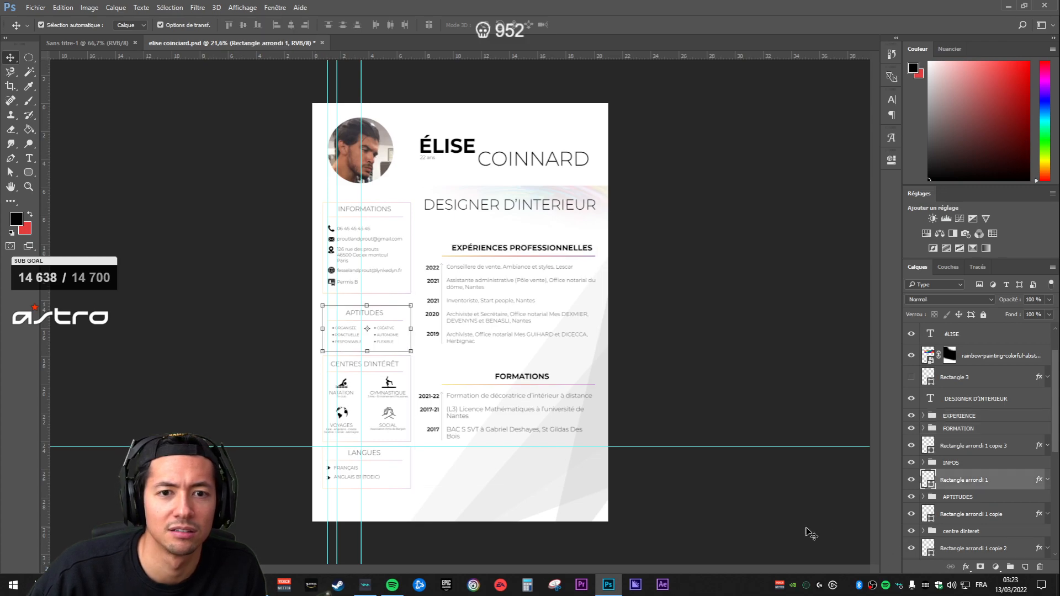
scroll(465, 402, down, 4)
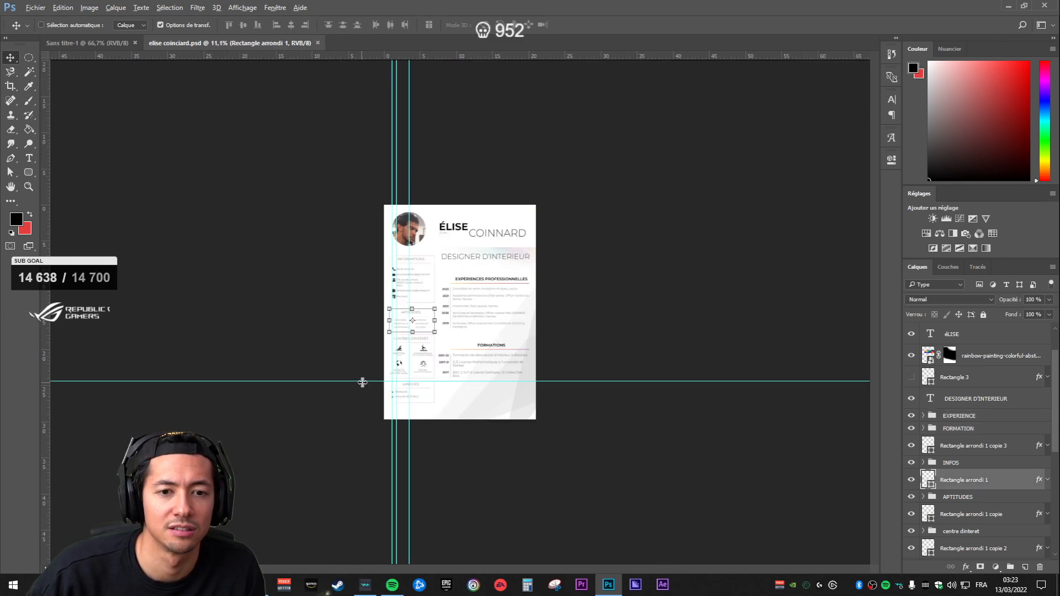
scroll(361, 383, up, 5)
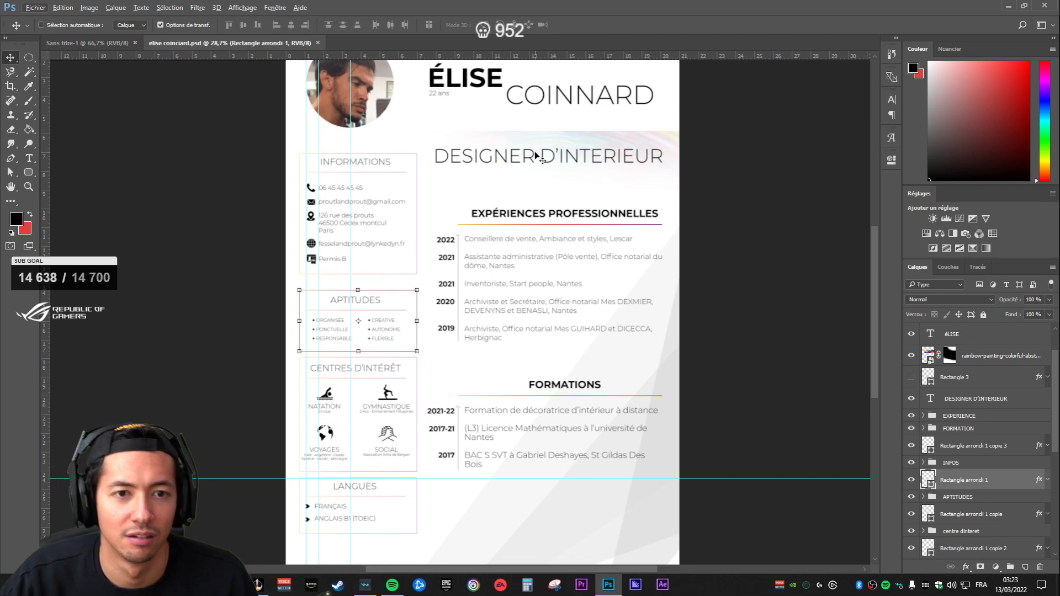
scroll(529, 180, down, 2)
scroll(436, 142, up, 3)
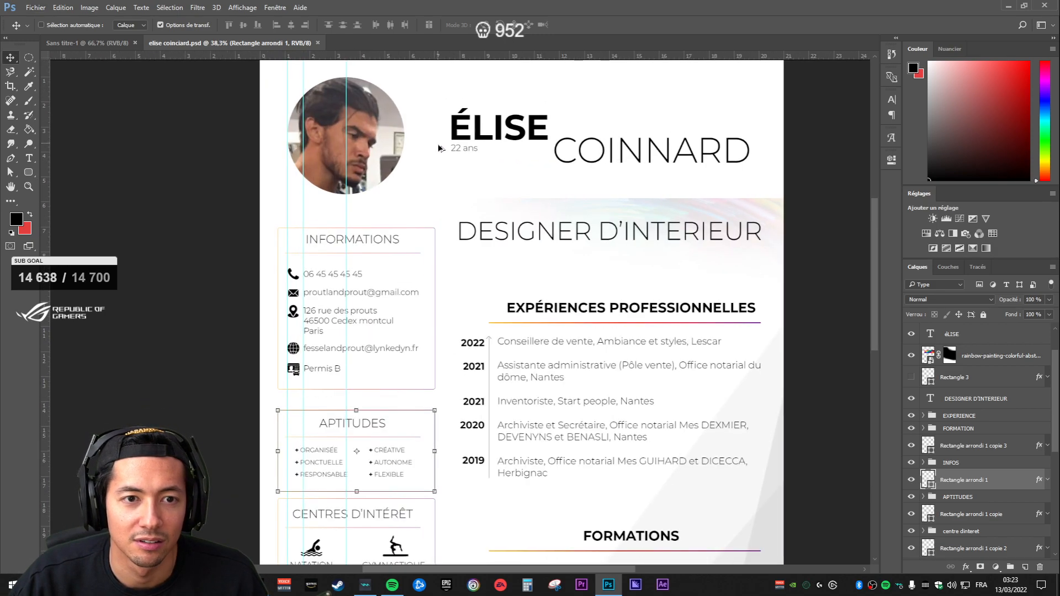
scroll(436, 141, up, 2)
Step: Duplicate the rainbow layer, move the copy to the page's upper-left corner and stack it beneath the profile photo layer
click(996, 364)
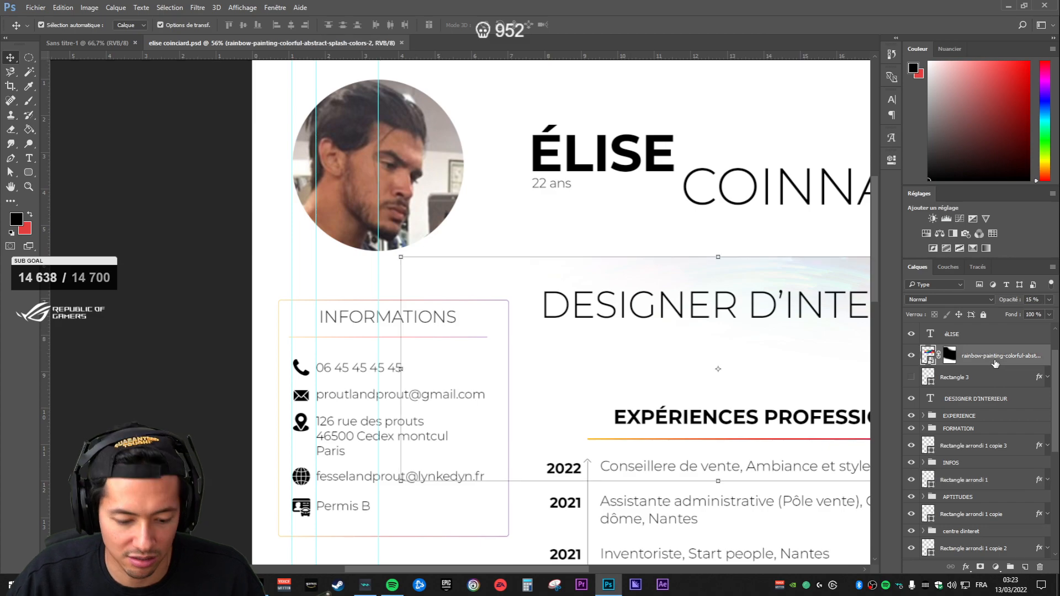
key(ctrl+j)
drag(787, 312, 291, 144)
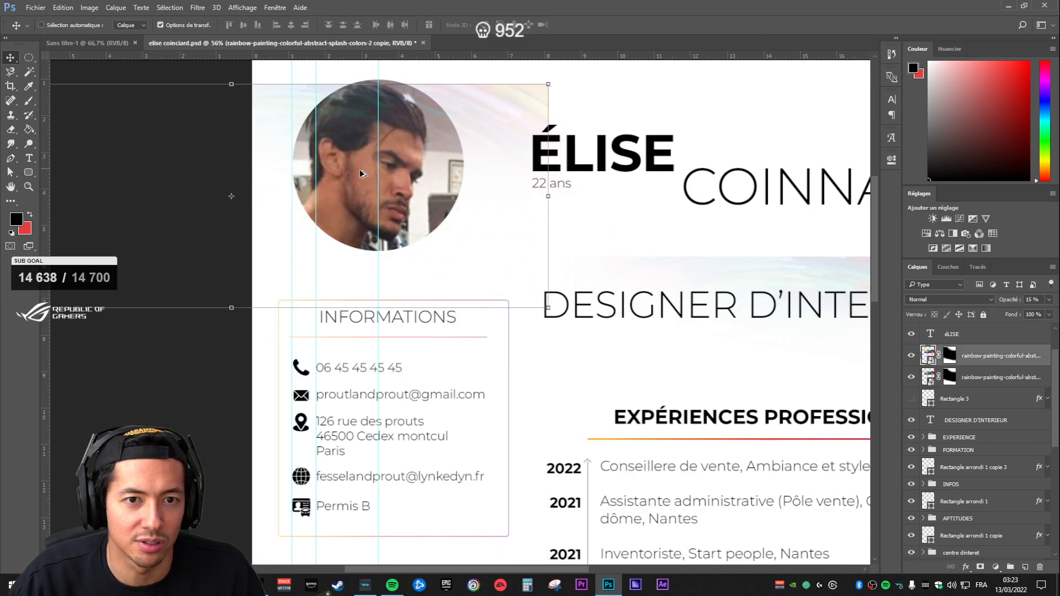
scroll(426, 126, down, 2)
drag(990, 360, 982, 488)
drag(425, 203, 382, 201)
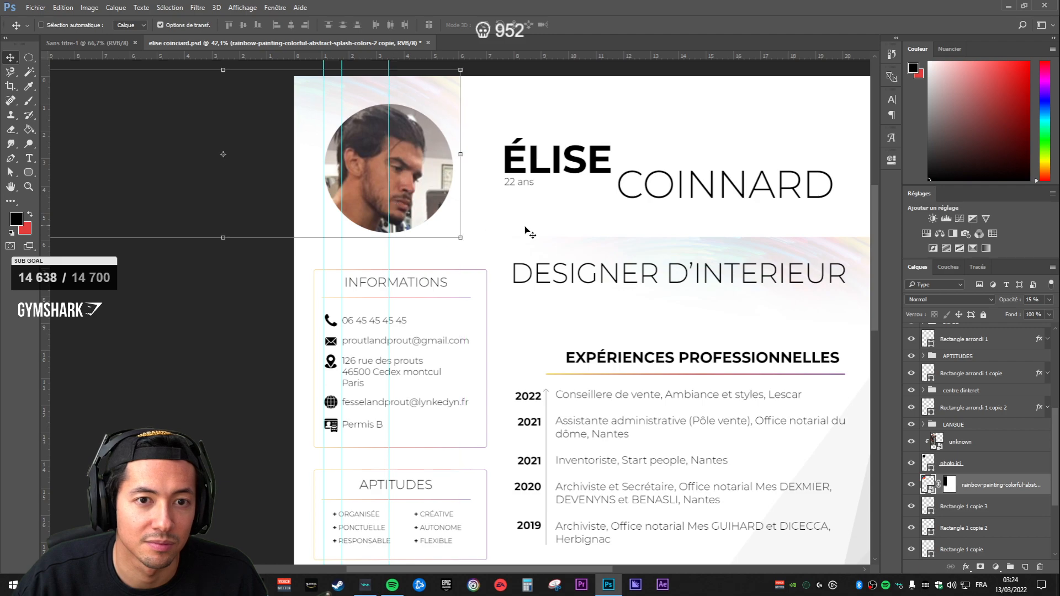
Step: Paint black on the rainbow copy's mask to fade its hard edge between the photo and the name
click(1008, 512)
scroll(513, 330, down, 1)
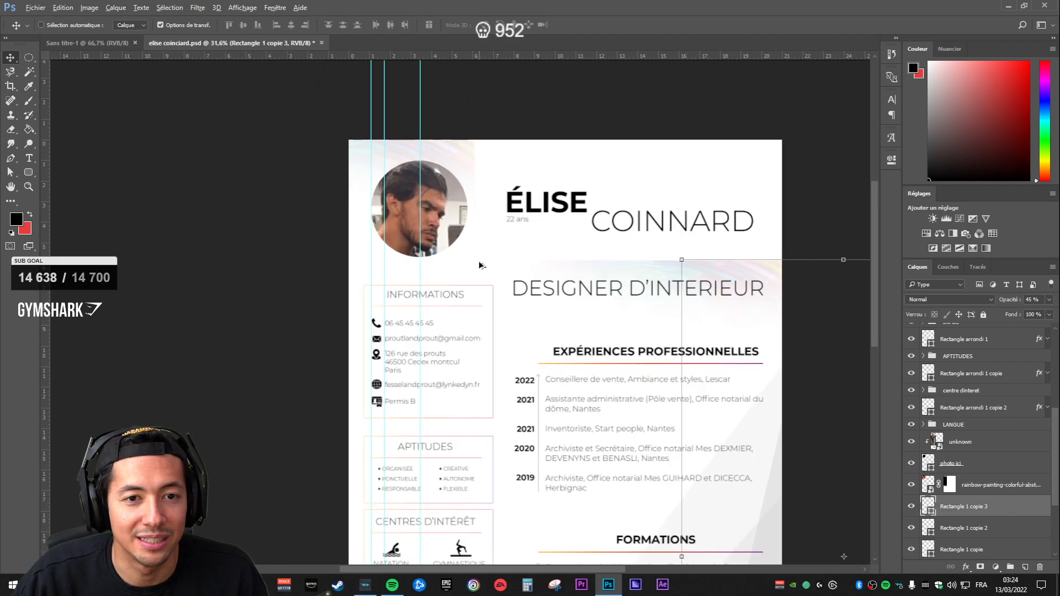
click(950, 488)
key(b)
mouse_move(561, 164)
mouse_down()
mouse_move(556, 179)
mouse_move(585, 173)
mouse_move(587, 185)
mouse_up()
scroll(478, 320, down, 4)
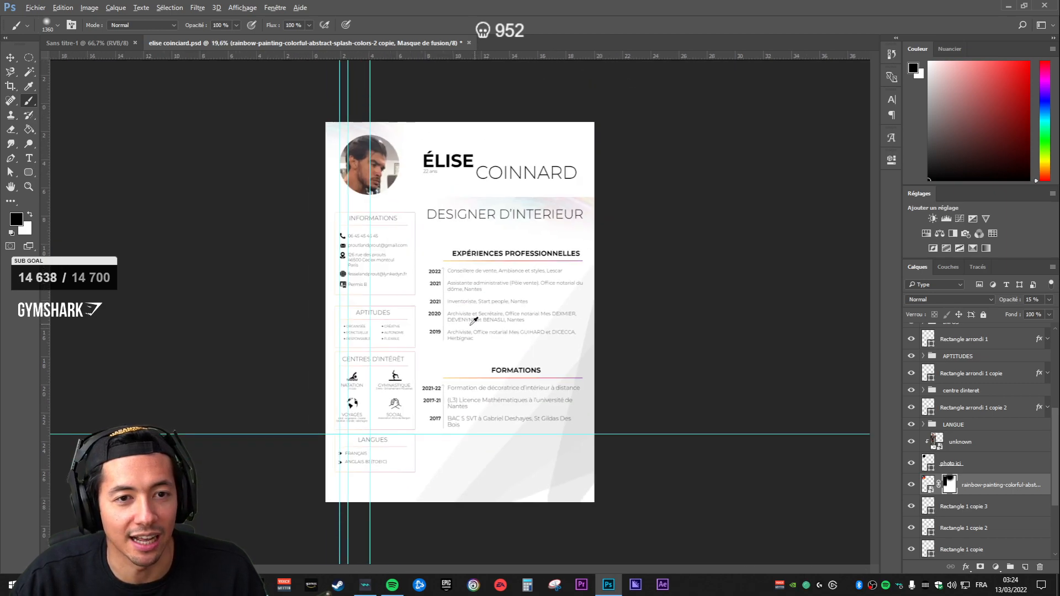
scroll(258, 187, up, 3)
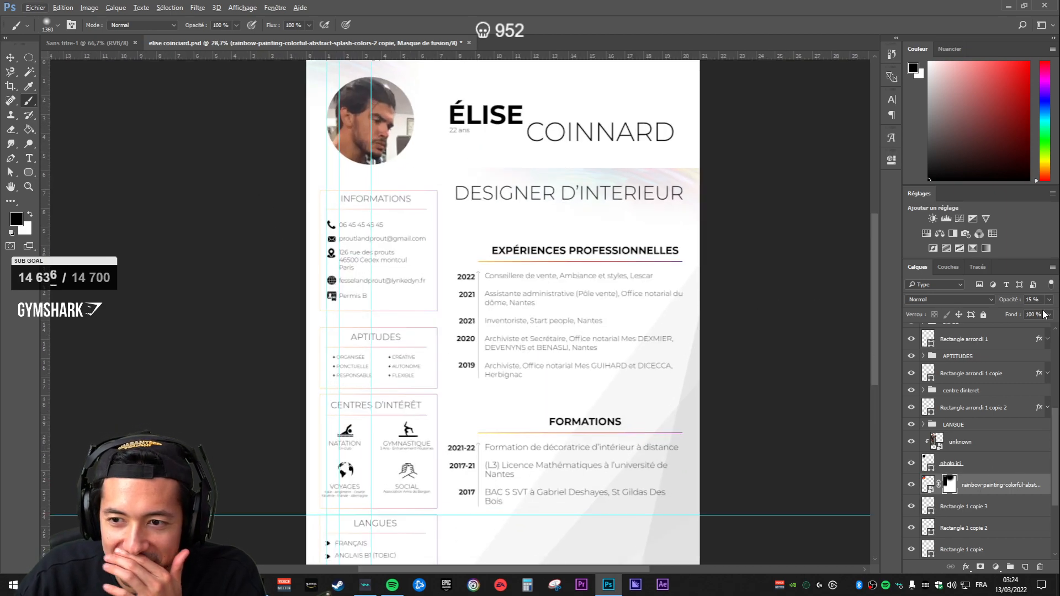
Step: Raise the rainbow copy's opacity to 57 % and try repositioning it behind the profile photo
drag(1039, 313, 1029, 316)
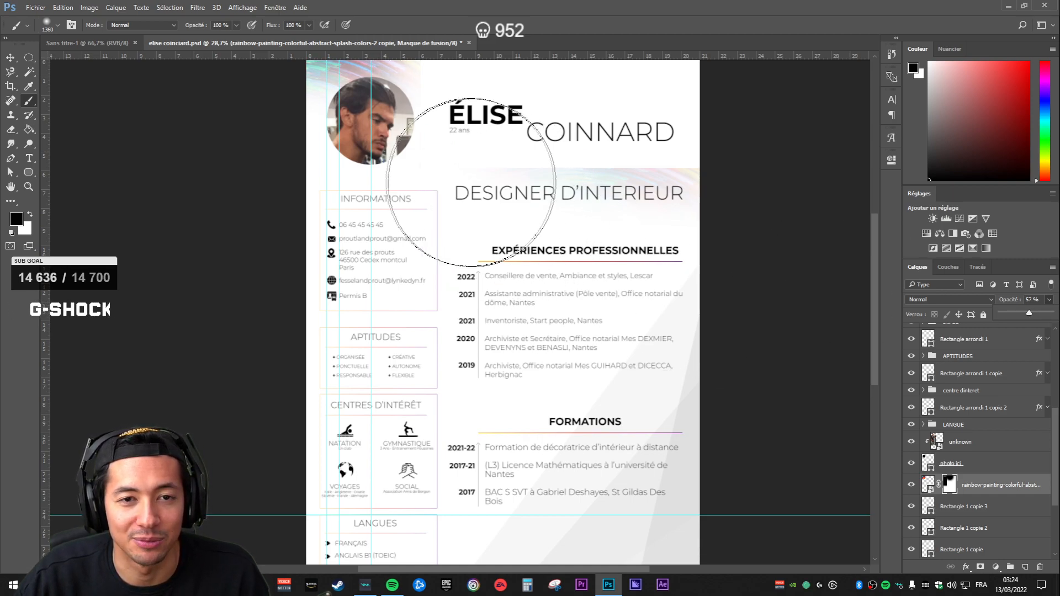
key(v)
mouse_move(380, 103)
mouse_down()
mouse_move(389, 146)
mouse_move(398, 104)
mouse_move(435, 115)
mouse_up()
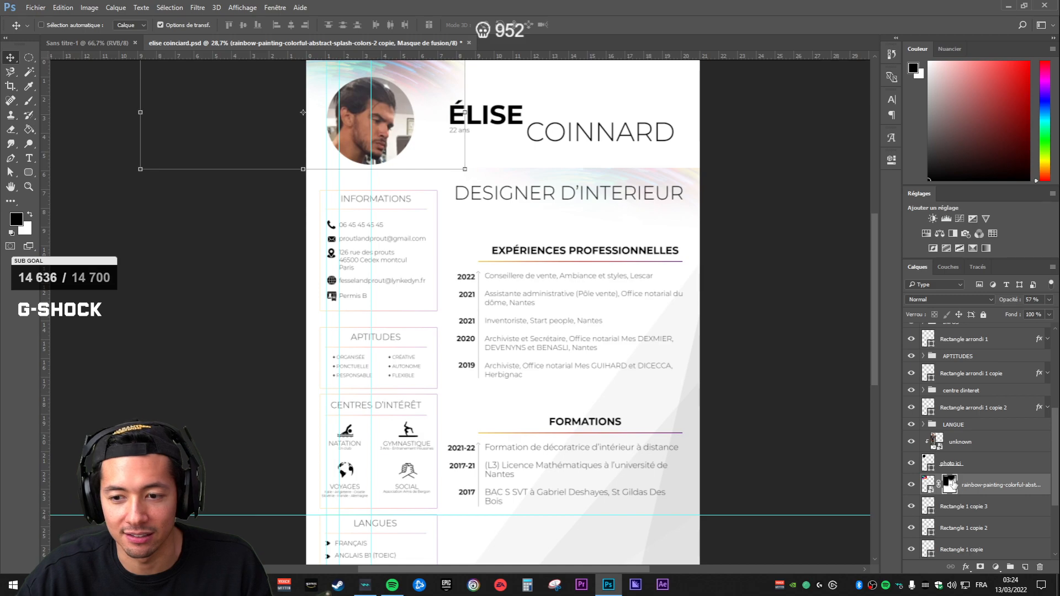
Step: Repaint the rainbow copy's mask, revealing colour around the photo in white and fading it beside the name in black
drag(540, 167, 604, 327)
key(x)
mouse_move(422, 233)
mouse_down()
mouse_move(440, 245)
mouse_move(421, 226)
mouse_up()
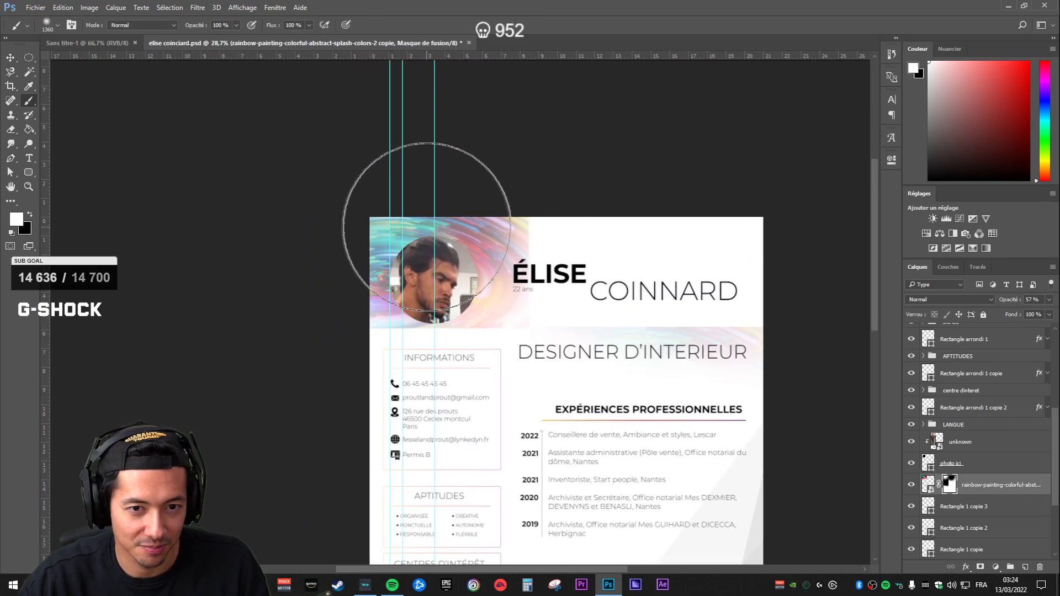
key(x)
mouse_move(564, 273)
mouse_down()
mouse_move(616, 299)
mouse_move(613, 329)
mouse_move(594, 225)
mouse_up()
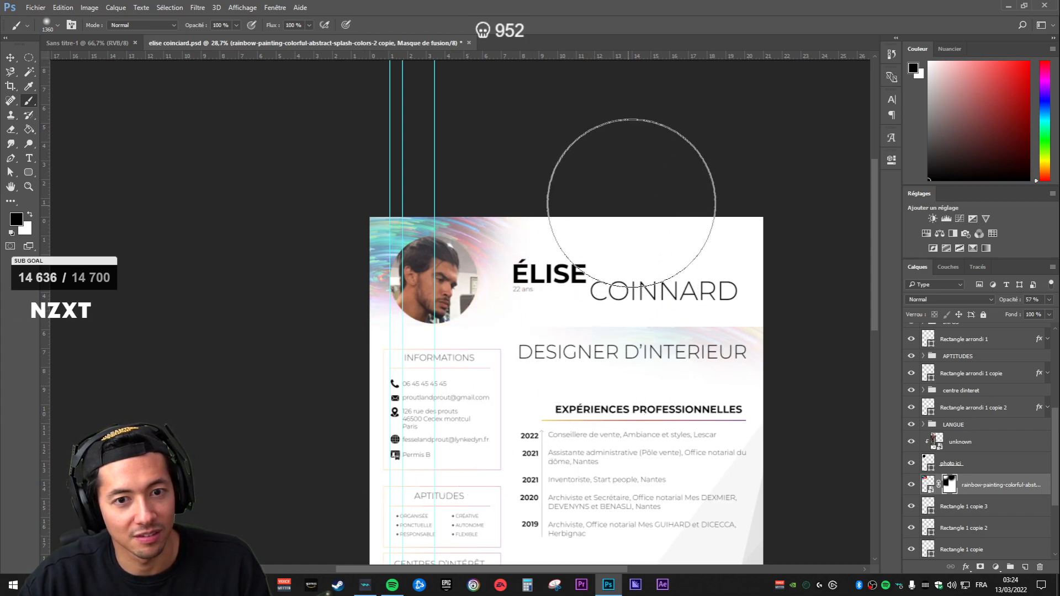
scroll(568, 385, down, 4)
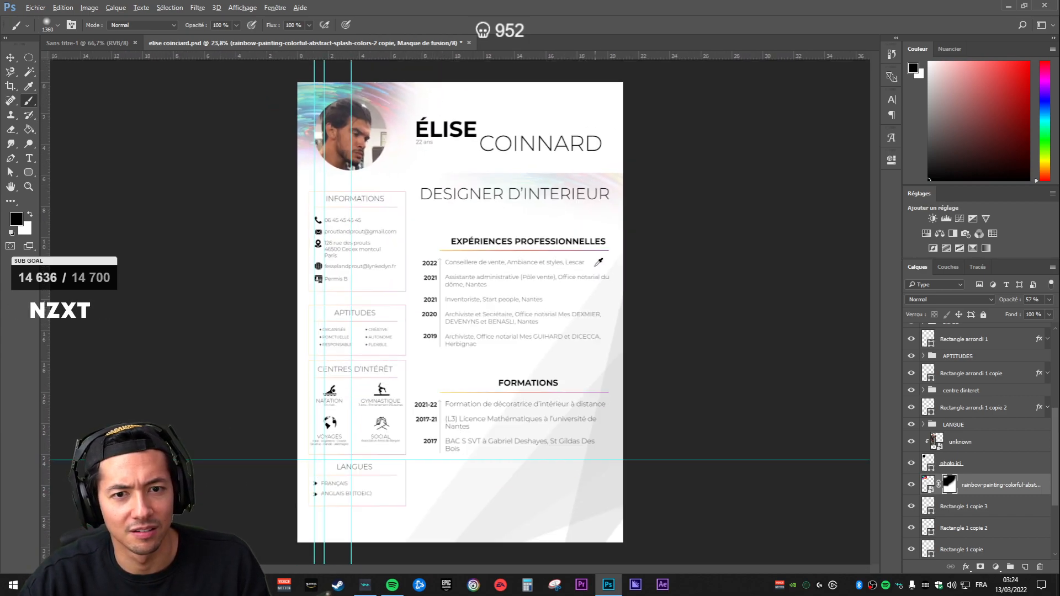
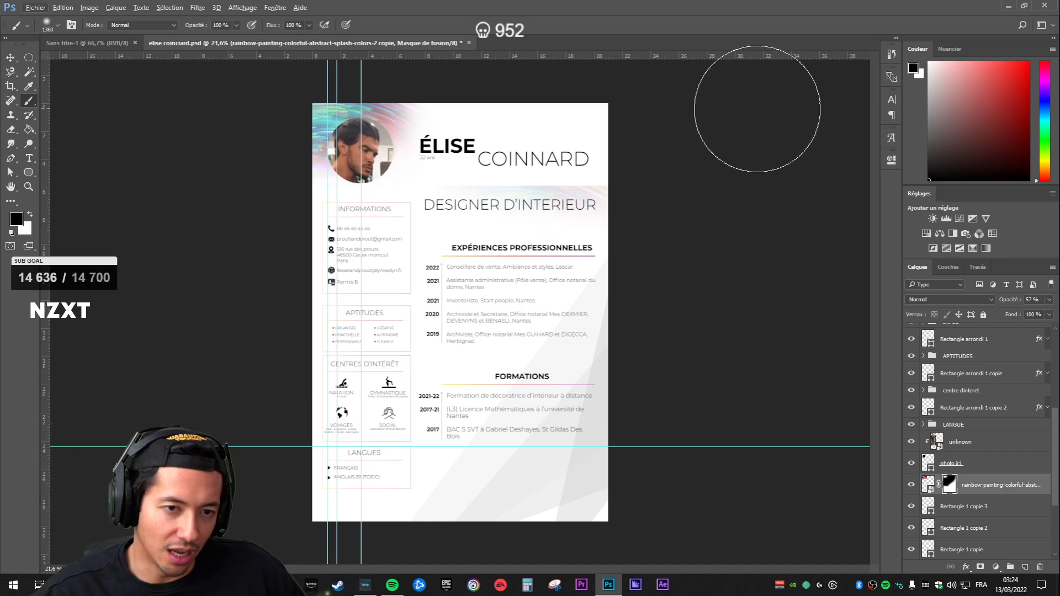
Step: Soften the colours around the photo further on the rainbow copy's mask and review the full page
scroll(450, 188, up, 2)
drag(447, 193, 502, 339)
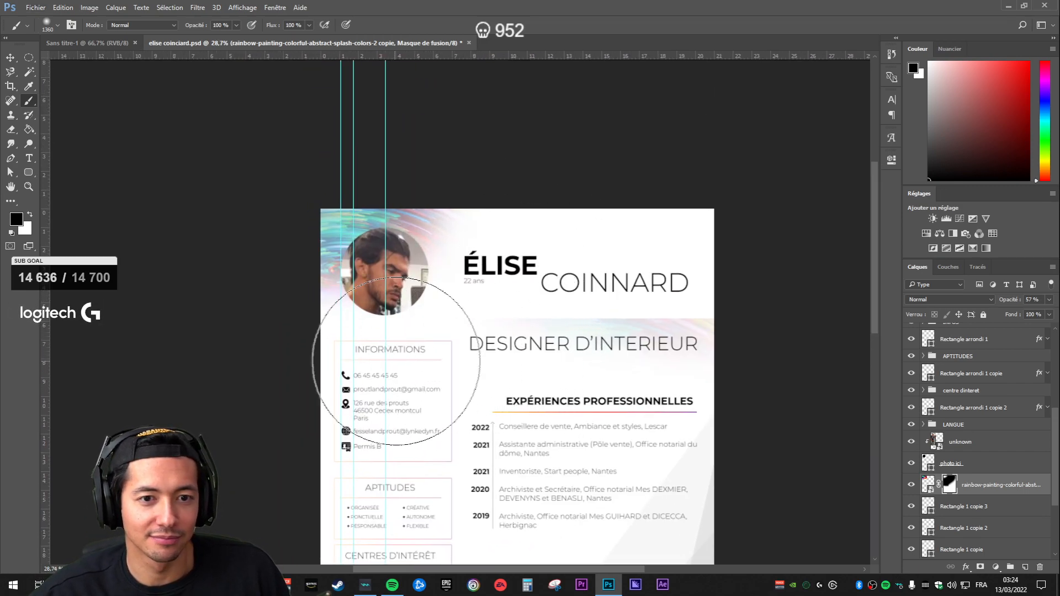
scroll(587, 311, down, 2)
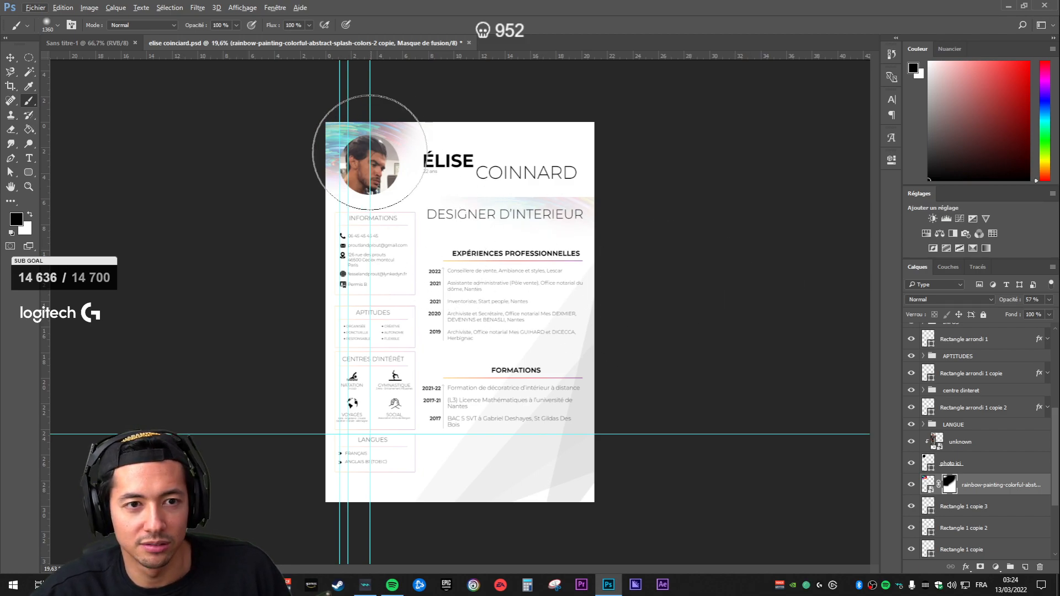
scroll(535, 322, up, 2)
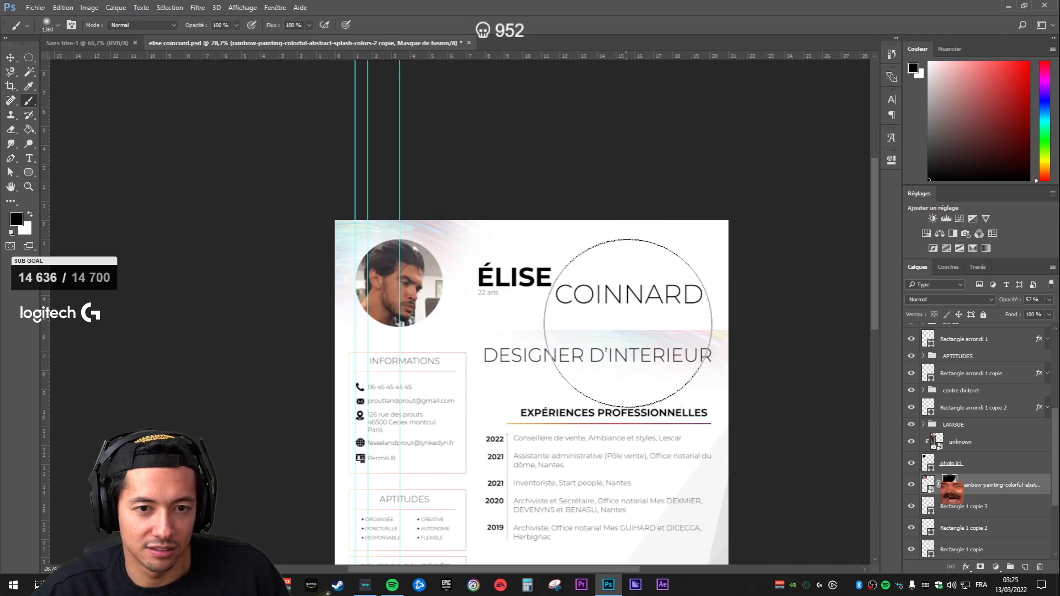
scroll(558, 266, down, 2)
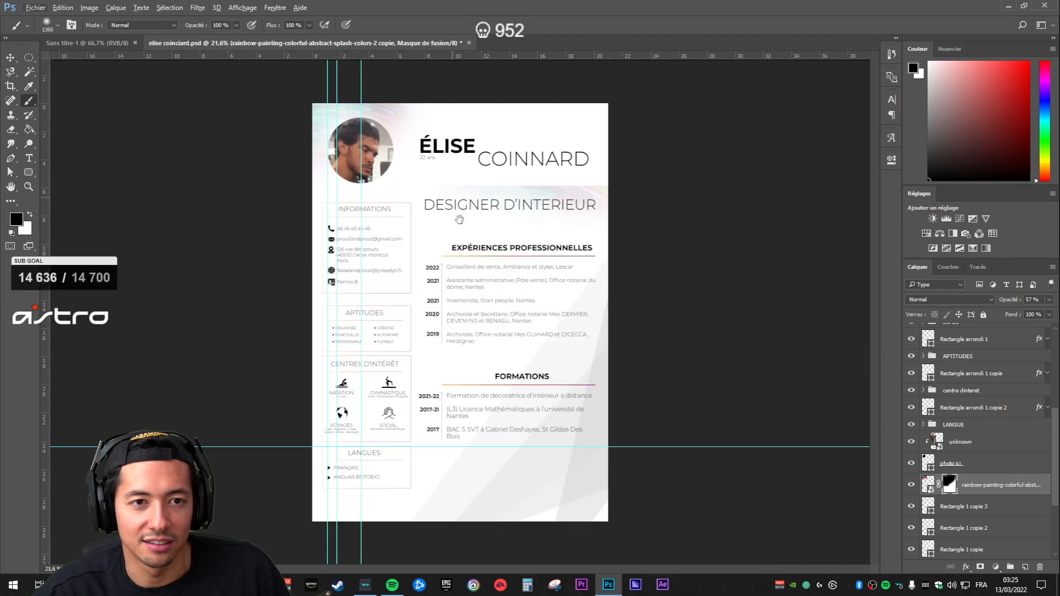
scroll(462, 313, down, 2)
scroll(457, 227, up, 2)
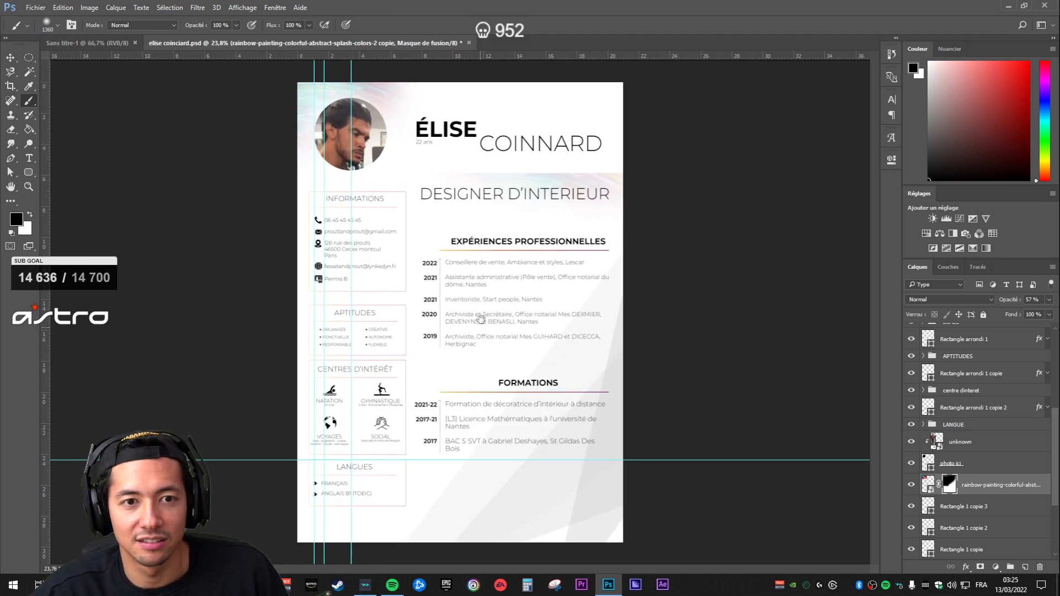
Step: Compare the page with the photo's rainbow background off and on, and delete that rainbow copy
click(911, 485)
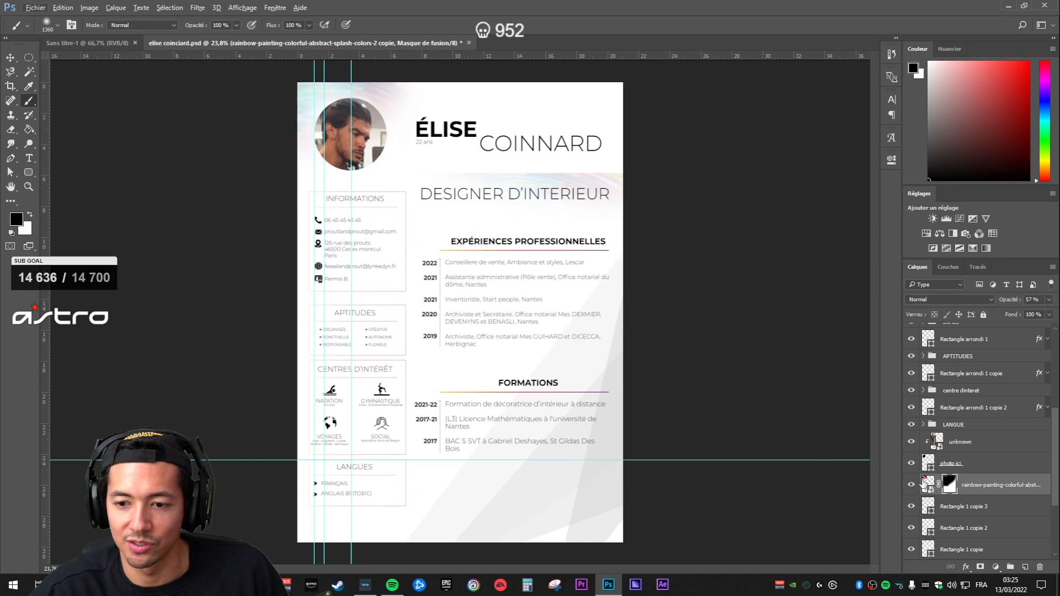
click(911, 486)
key(Delete)
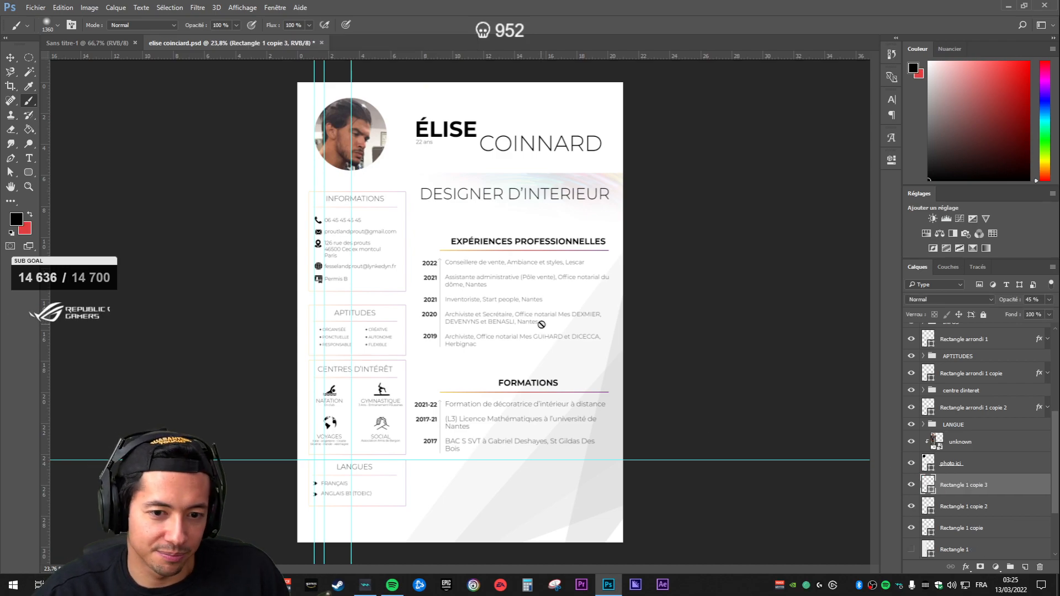
Step: Place the image rainbow-painting-colorful-abstract-splash-colors-2 across the full page width, directly above the Rectangle 1 copie 3 layer
scroll(566, 315, down, 3)
scroll(568, 311, up, 5)
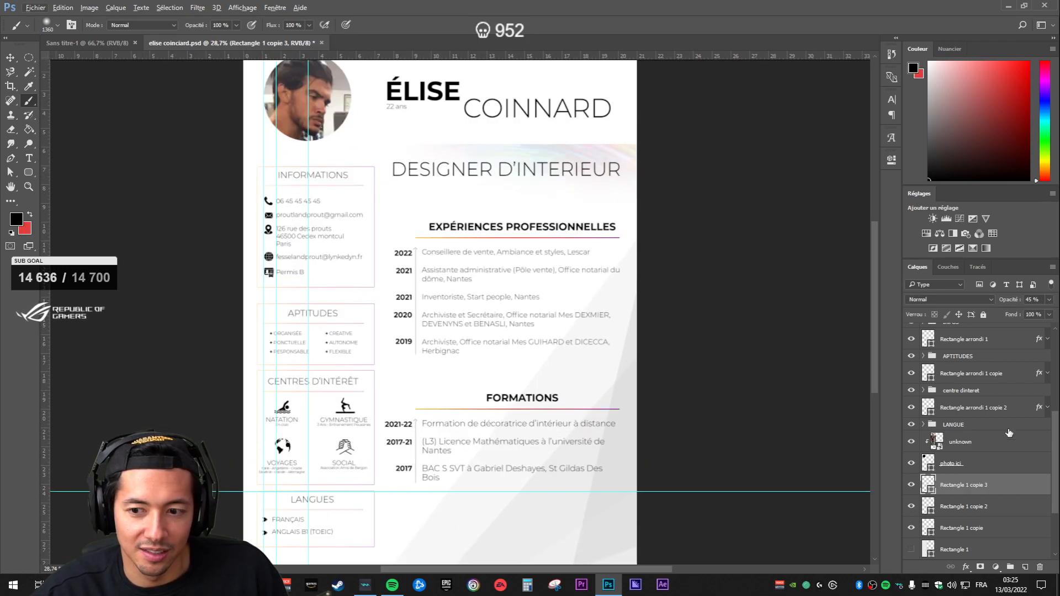
scroll(1012, 429, up, 3)
scroll(987, 423, up, 5)
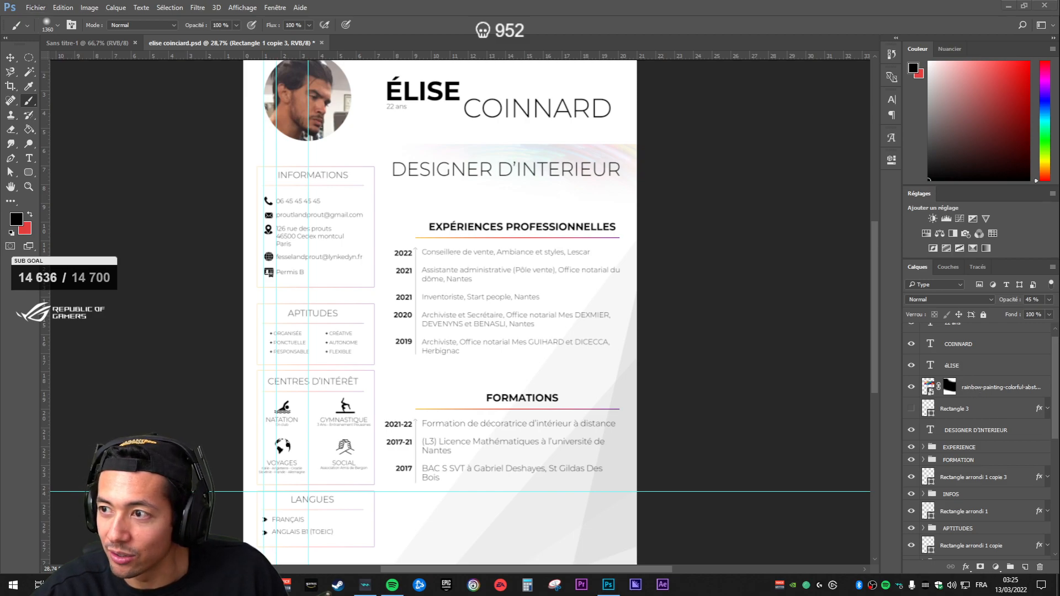
key(ctrl+t)
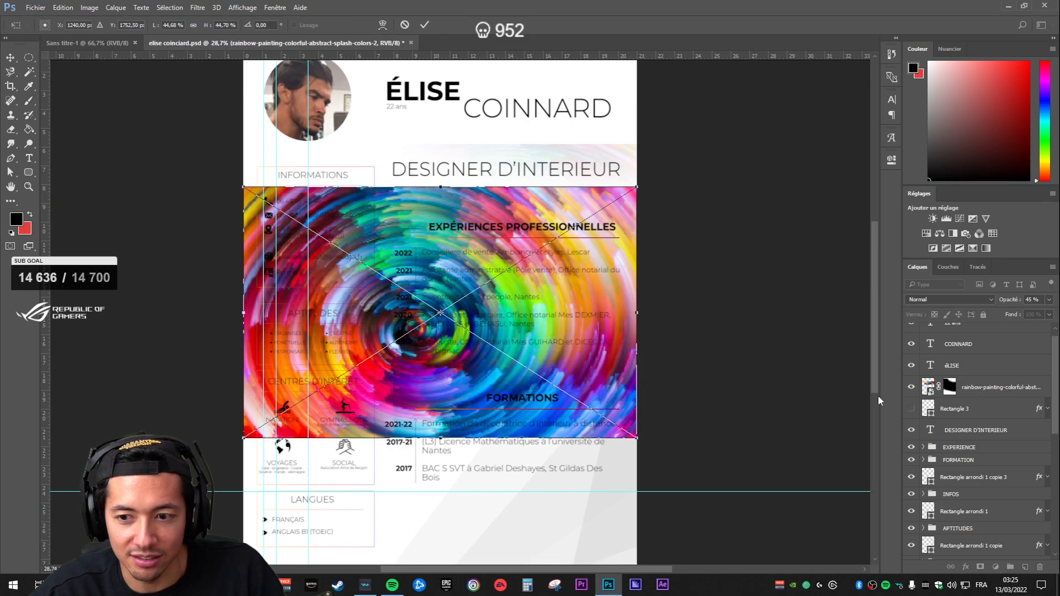
key(Return)
scroll(976, 369, down, 5)
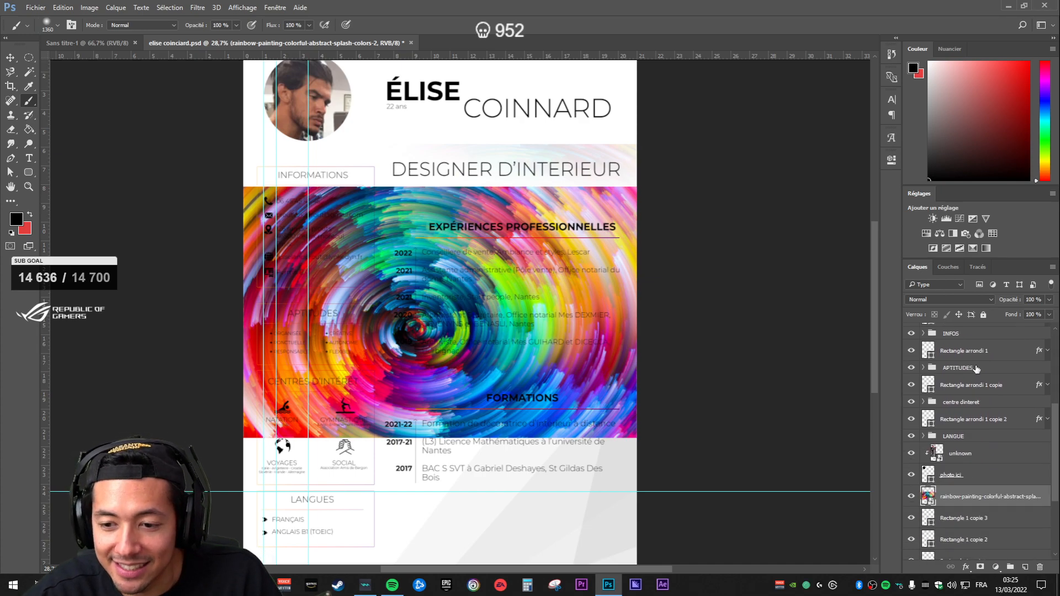
Step: Clip a copy of the rainbow image to each of the layers Rectangle 1 copie 3, Rectangle 1 copie 2 and Rectangle 1 copie
scroll(972, 443, down, 2)
drag(987, 459, 1008, 451)
key(ctrl+alt+g)
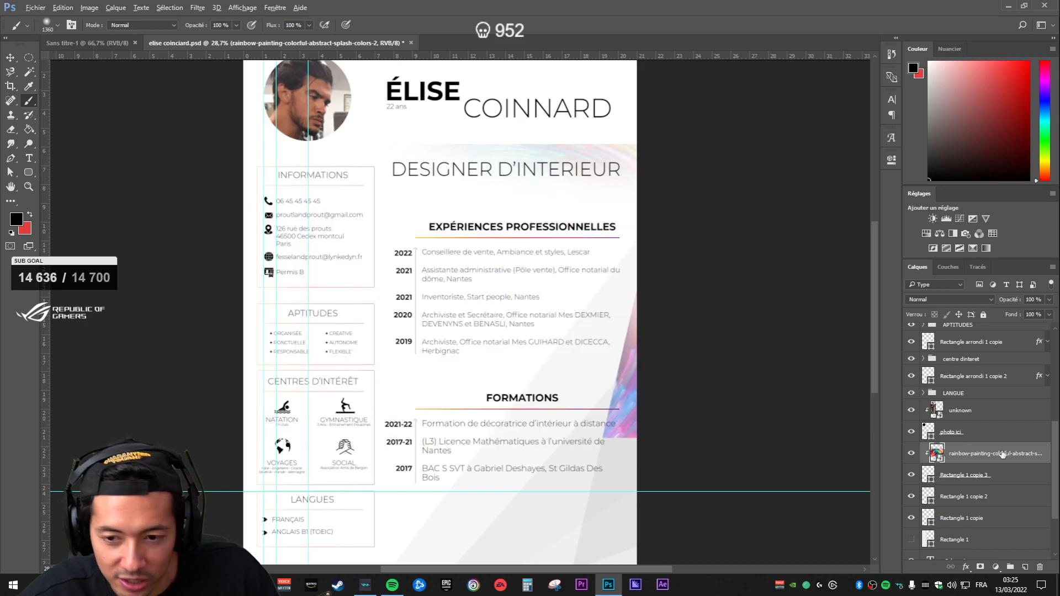
key(ctrl+j)
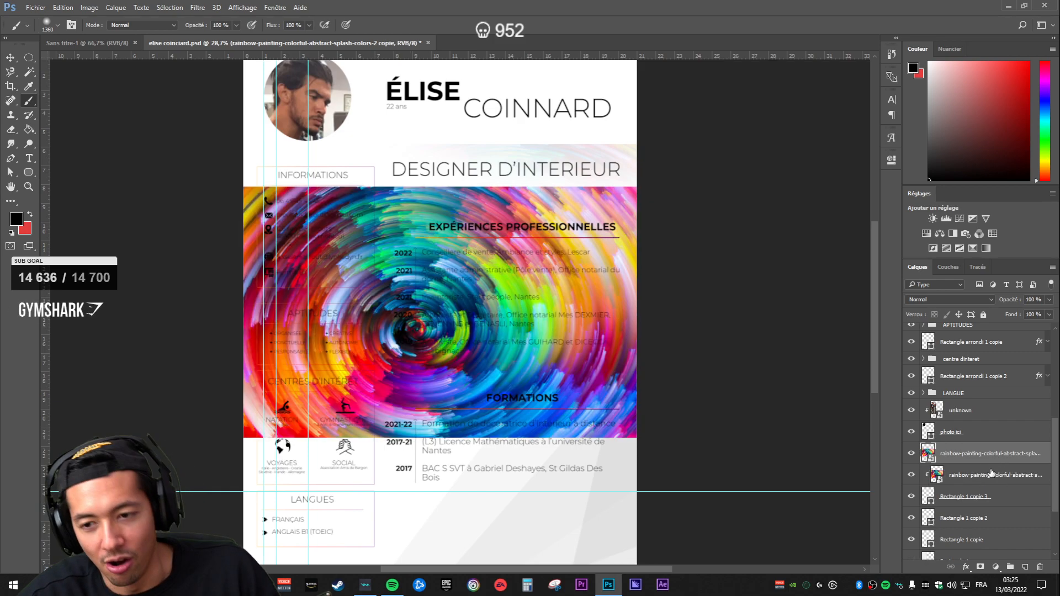
drag(985, 457, 990, 514)
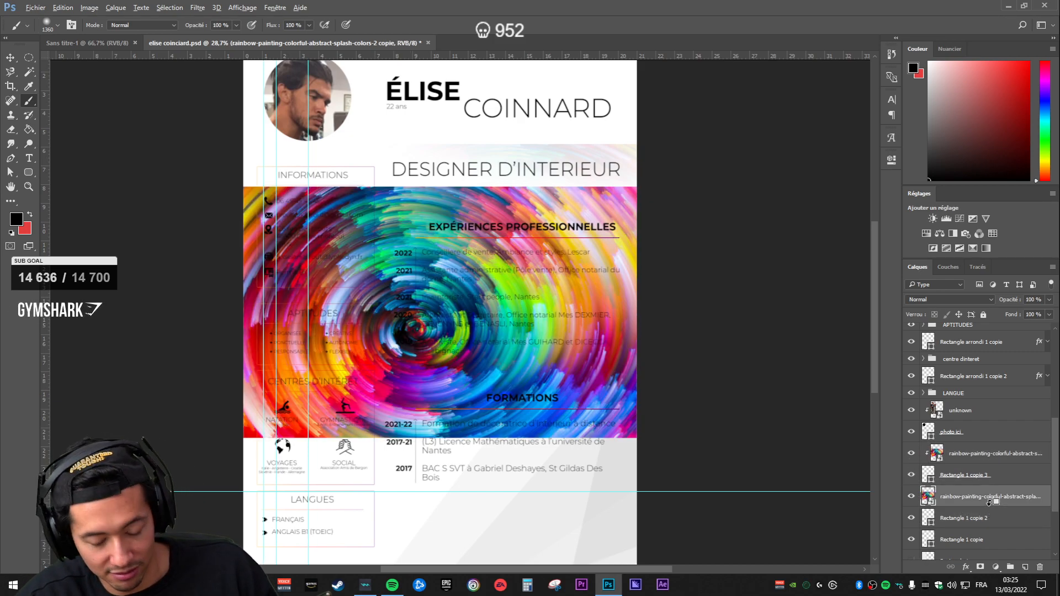
alt+click(988, 506)
key(ctrl+j)
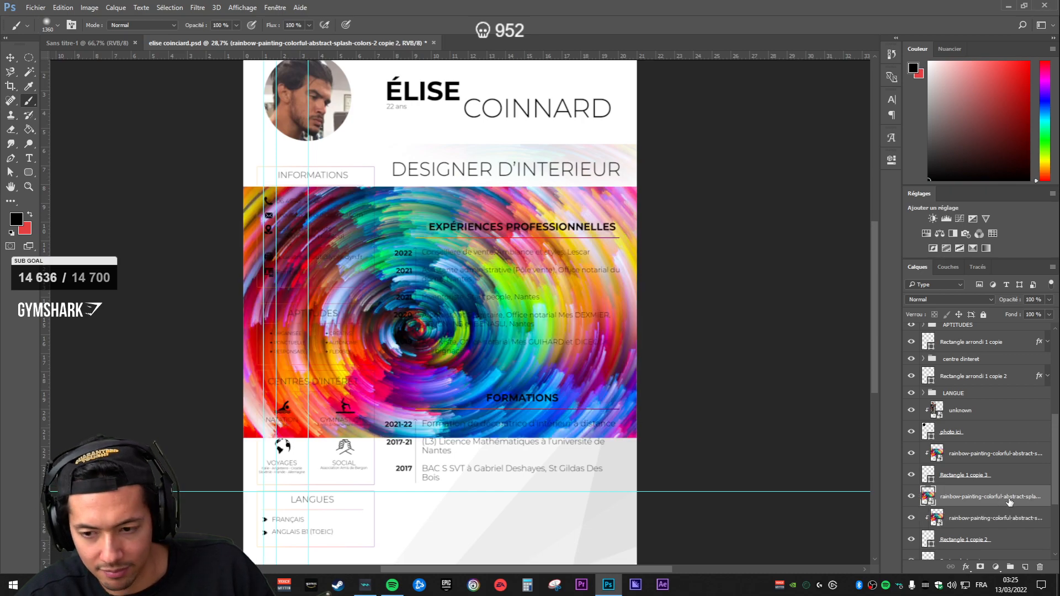
mouse_move(1003, 497)
mouse_down()
mouse_move(1009, 561)
mouse_move(1010, 504)
mouse_up()
scroll(1005, 514, down, 1)
key(ctrl+alt+g)
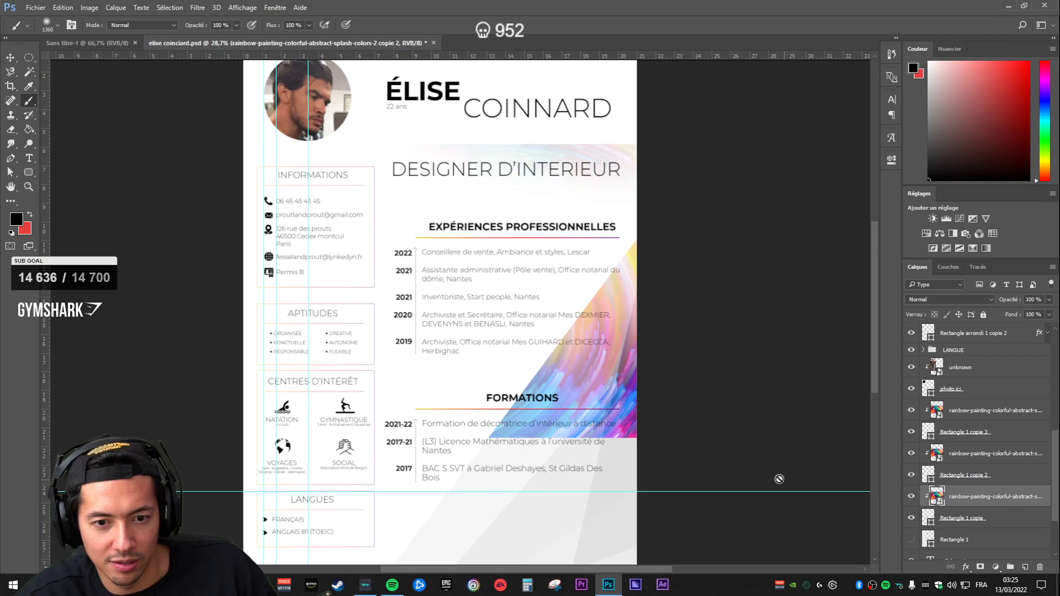
Step: Rotate the rainbow copy clipped to Rectangle 1 copie by -30° and position it over the page's lower right corner
key(ctrl+minus)
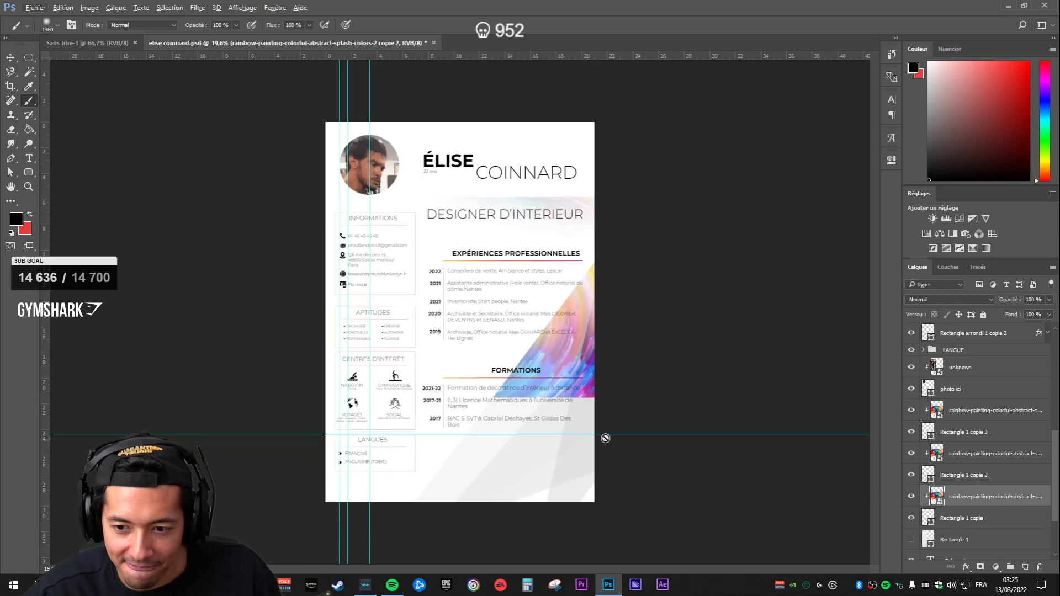
scroll(582, 399, up, 4)
drag(696, 398, 687, 374)
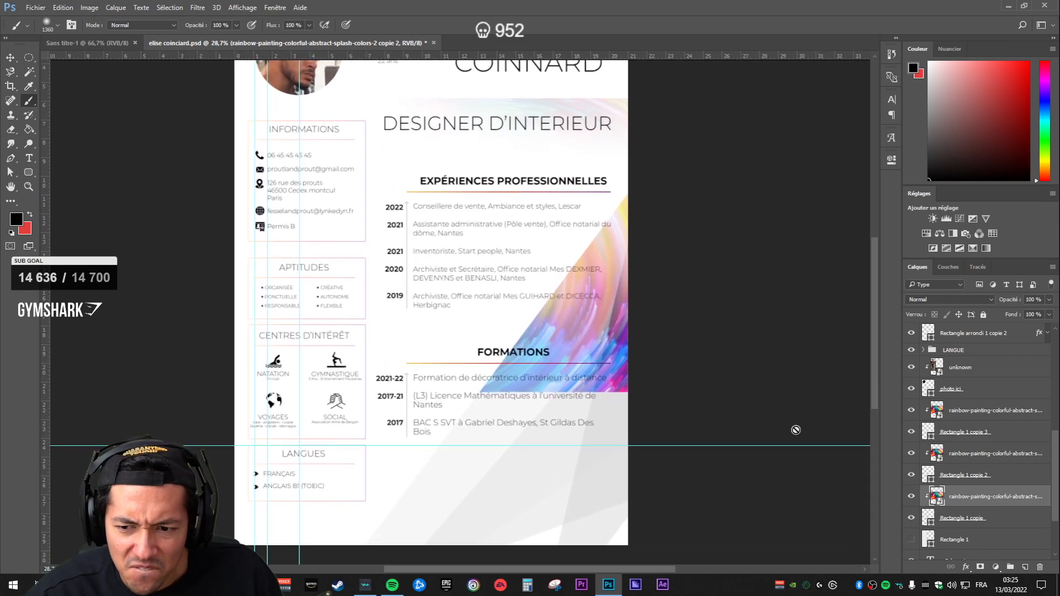
key(v)
mouse_move(736, 444)
mouse_down()
mouse_move(608, 339)
mouse_move(674, 504)
mouse_move(719, 493)
mouse_move(744, 446)
mouse_up()
scroll(718, 335, down, 4)
drag(670, 331, 637, 217)
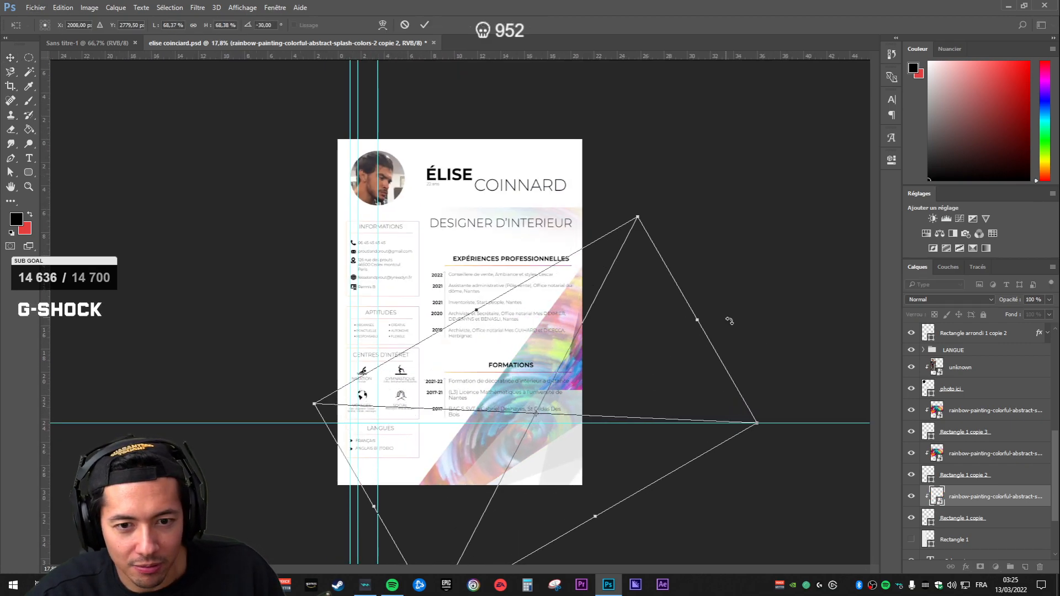
key(Return)
Step: Delete the unrotated rainbow images clipped to Rectangle 1 copie 2 and Rectangle 1 copie 3
click(979, 457)
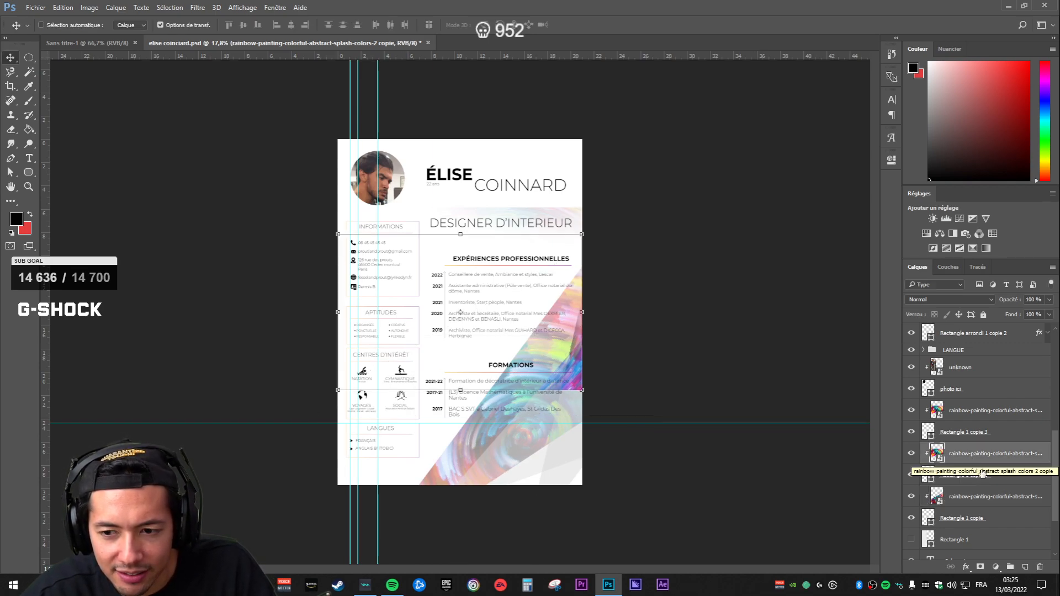
click(988, 498)
click(963, 456)
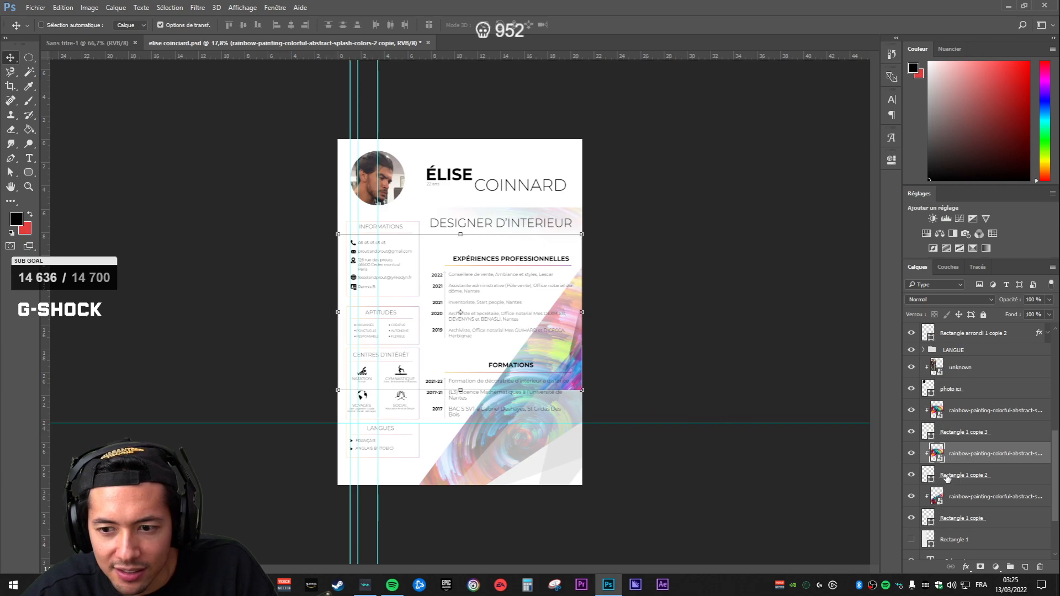
click(966, 497)
scroll(586, 392, down, 2)
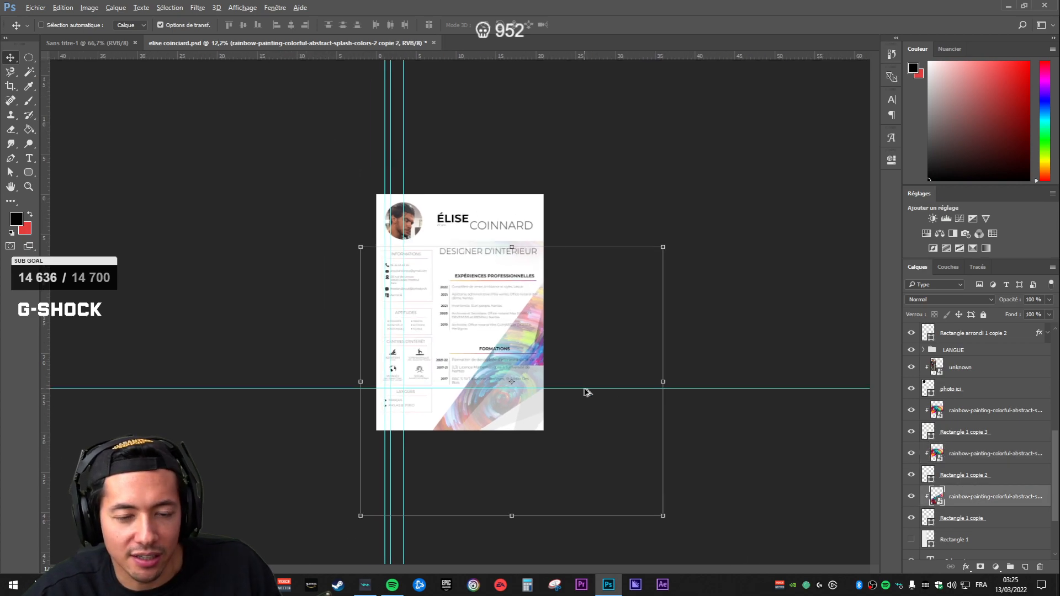
click(981, 456)
key(Delete)
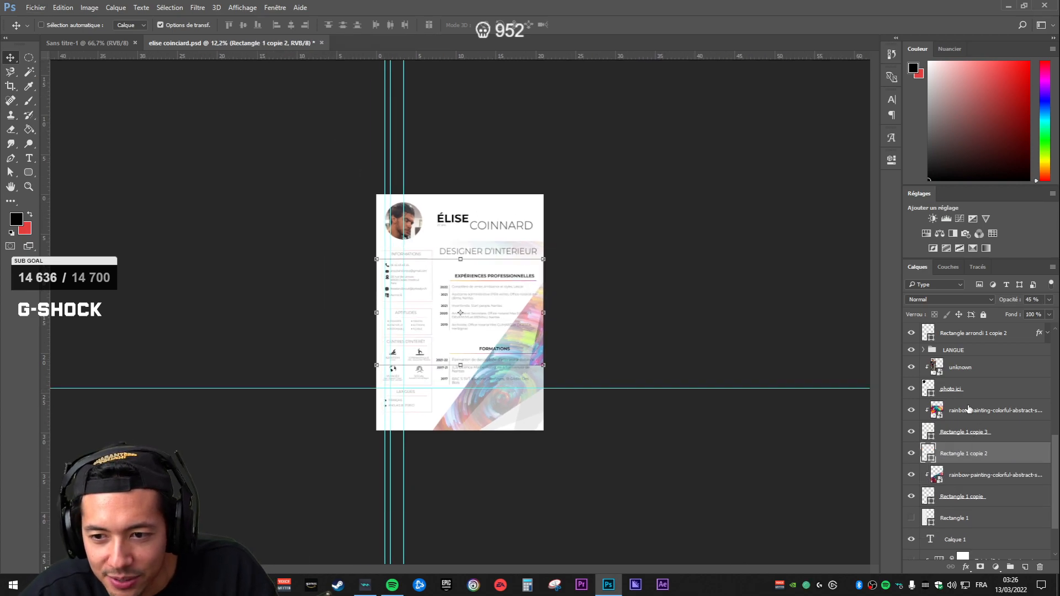
click(969, 411)
key(Delete)
Step: Duplicate the rotated rainbow image twice, clipping the copies to Rectangle 1 copie 2 and Rectangle 1 copie 3
click(975, 456)
key(ctrl+j)
drag(971, 460, 992, 409)
key(ctrl+alt+g)
key(ctrl+j)
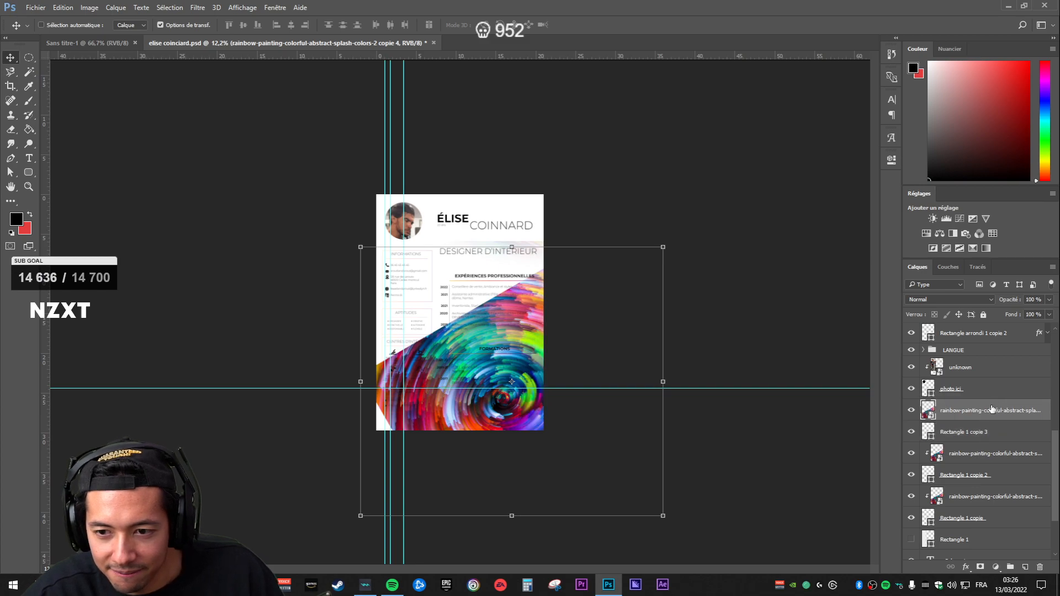
key(ctrl+alt+g)
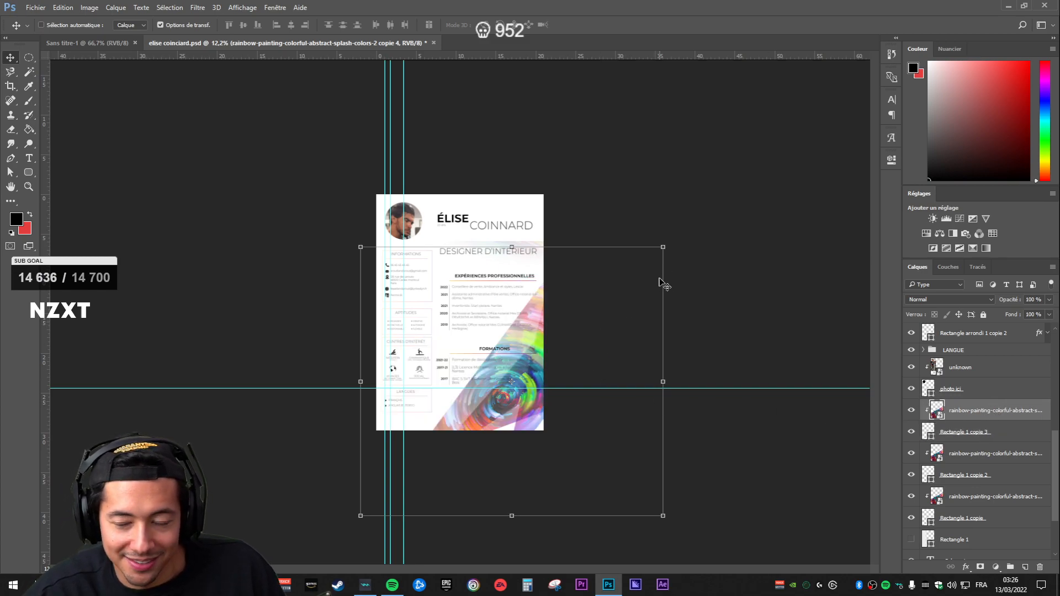
Step: Lower the clipped rainbow opacity to 12% on Rectangle 1 copie 3 and 17% on Rectangle 1 copie 2
drag(1051, 299, 1006, 316)
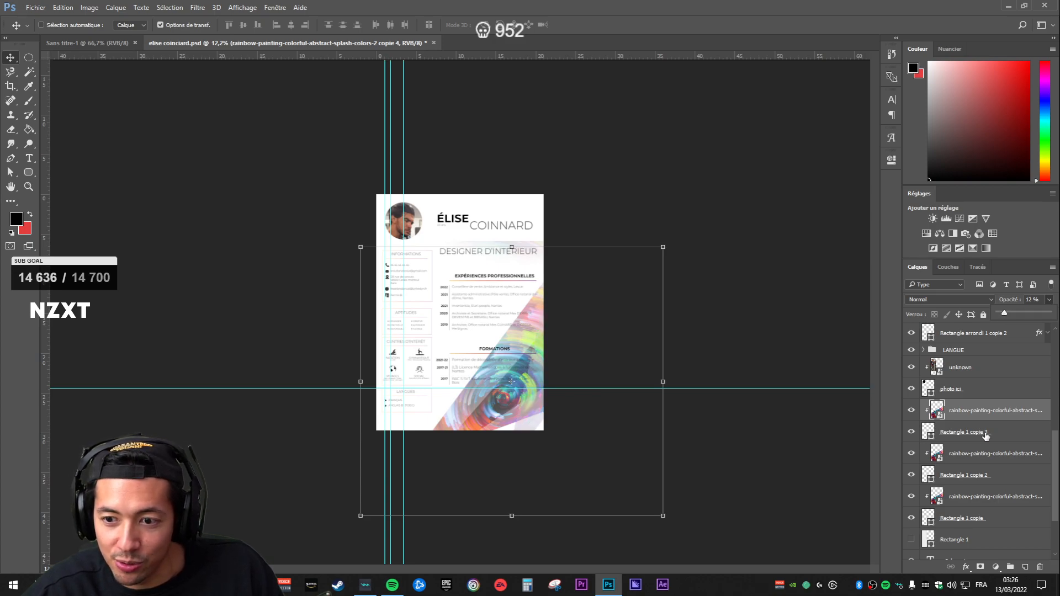
click(997, 454)
drag(1049, 300, 1002, 315)
click(997, 496)
click(994, 432)
Step: Reposition the rainbow images clipped to Rectangle 1 copie and Rectangle 1 copie 2 within their grey shapes
click(989, 495)
scroll(560, 397, up, 8)
mouse_move(615, 411)
mouse_down()
mouse_move(750, 414)
mouse_move(613, 423)
mouse_up()
click(982, 459)
drag(641, 479, 719, 463)
scroll(721, 421, down, 2)
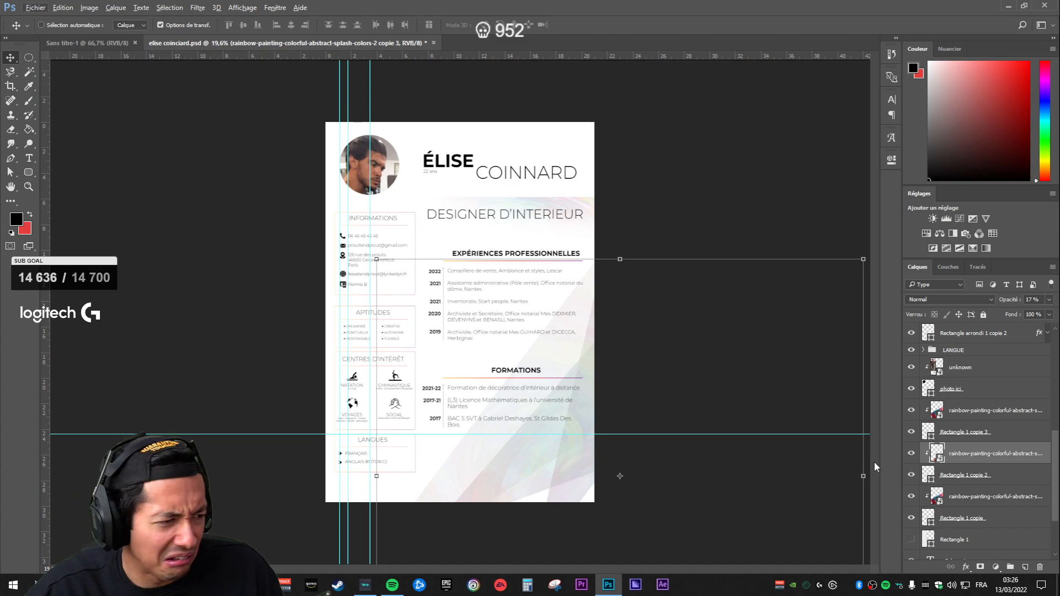
Step: Delete the three remaining rainbow images clipped to the grey background shapes and save the document
click(983, 410)
key(Delete)
click(968, 439)
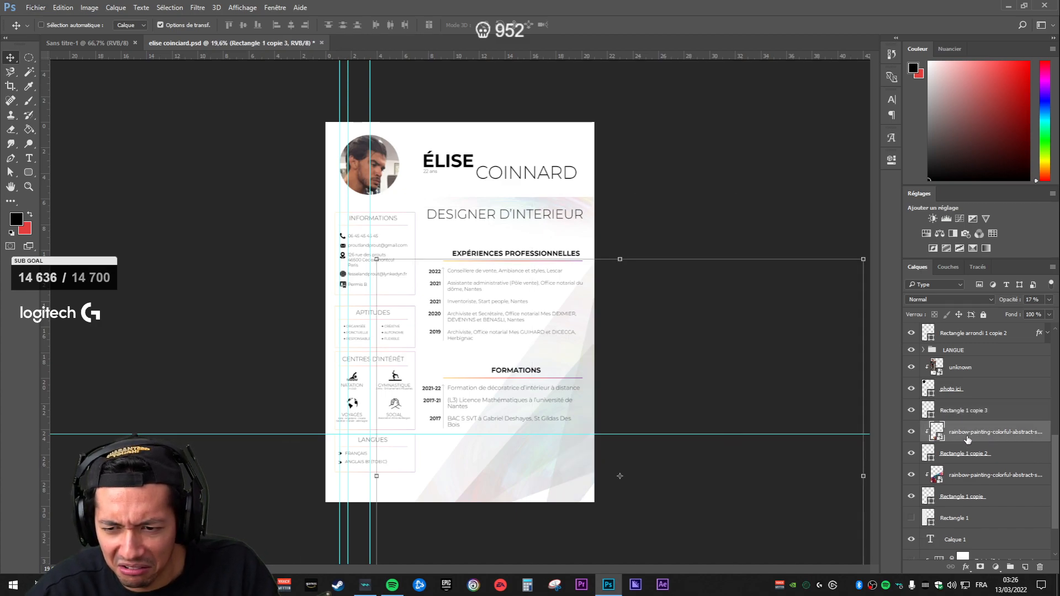
key(Delete)
click(979, 456)
key(Delete)
scroll(733, 418, down, 3)
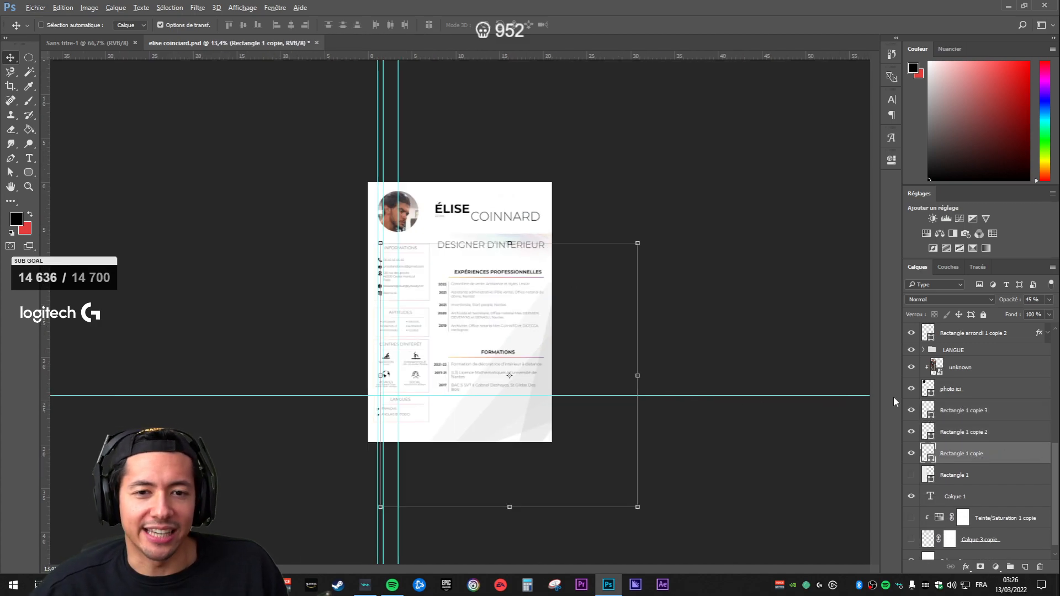
click(986, 371)
key(ctrl+s)
scroll(445, 276, up, 7)
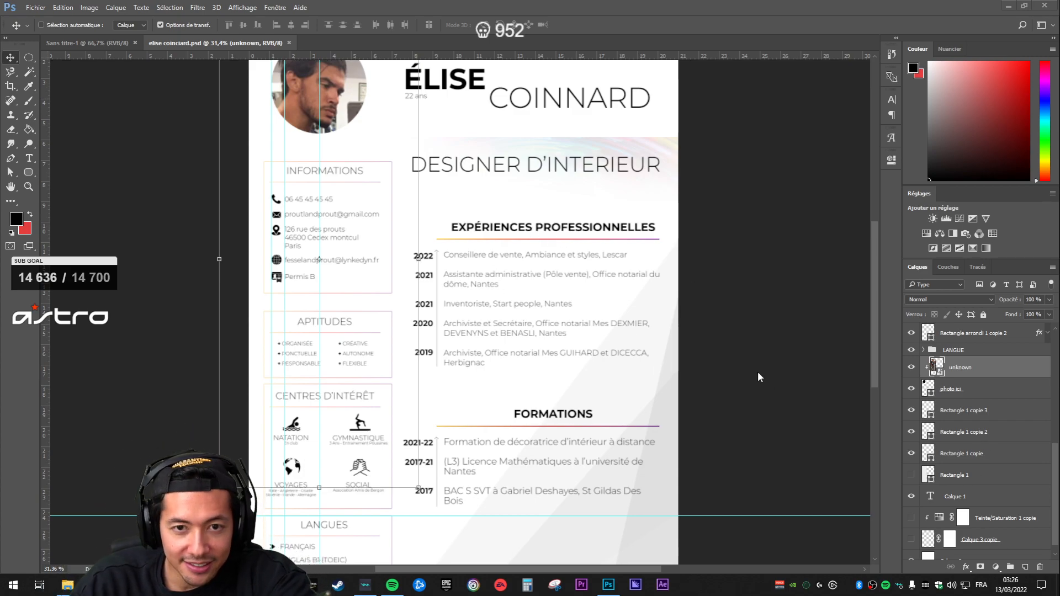
Step: Identify what each Rectangle 1 copy covers on the page, and compare the page with Rectangle 1 shown and hidden
click(978, 457)
click(969, 430)
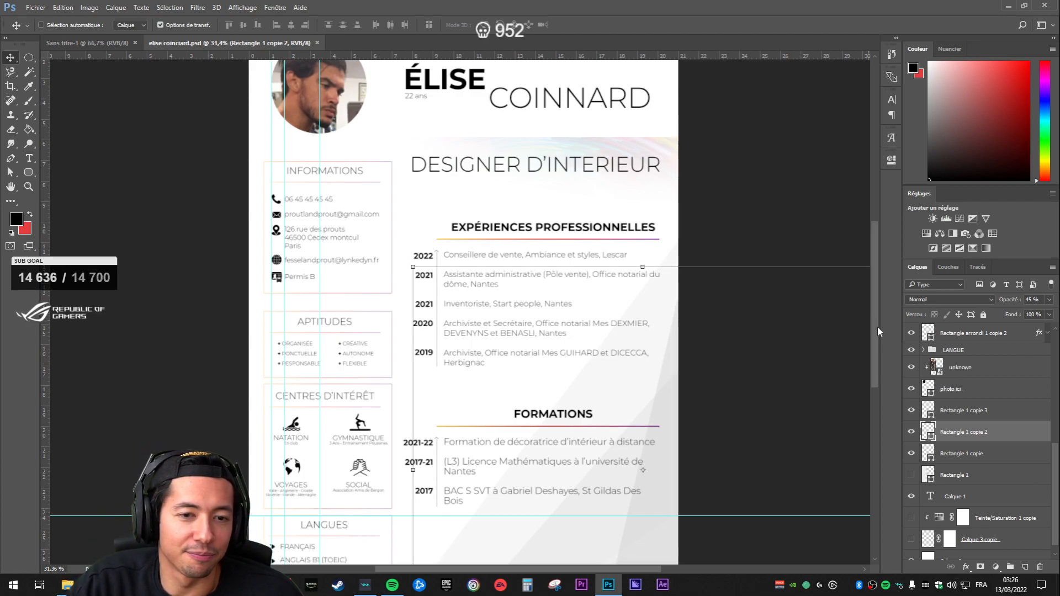
click(988, 415)
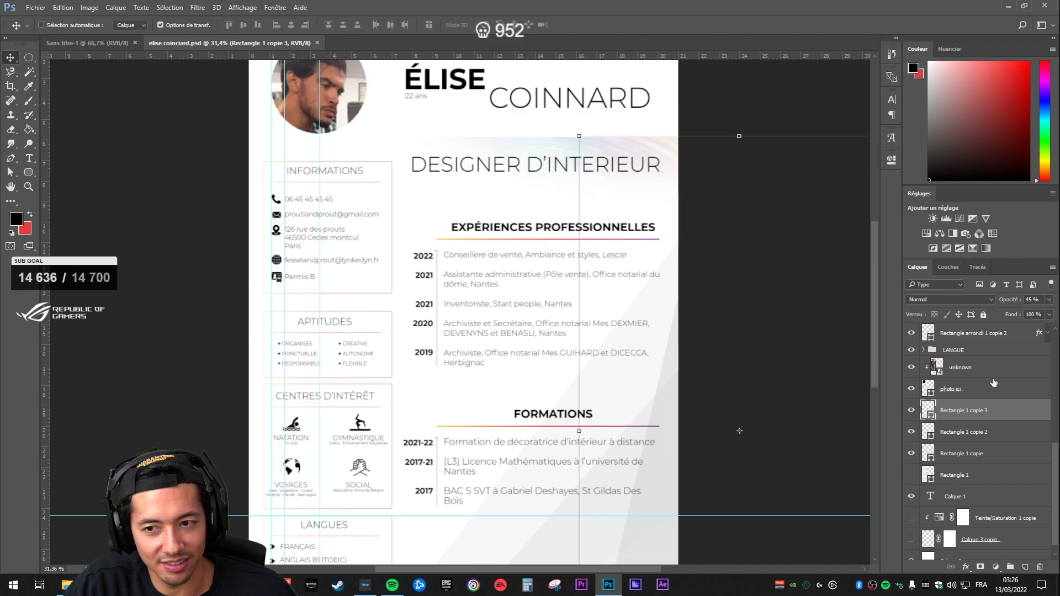
scroll(966, 442, down, 1)
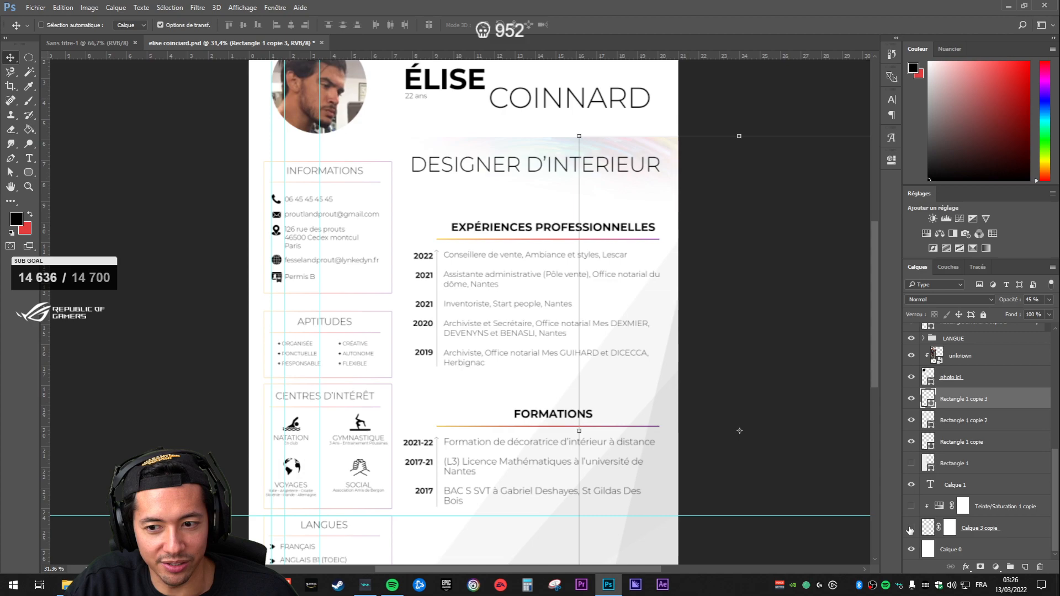
click(912, 464)
click(912, 465)
click(912, 465)
scroll(538, 375, down, 4)
scroll(466, 365, up, 4)
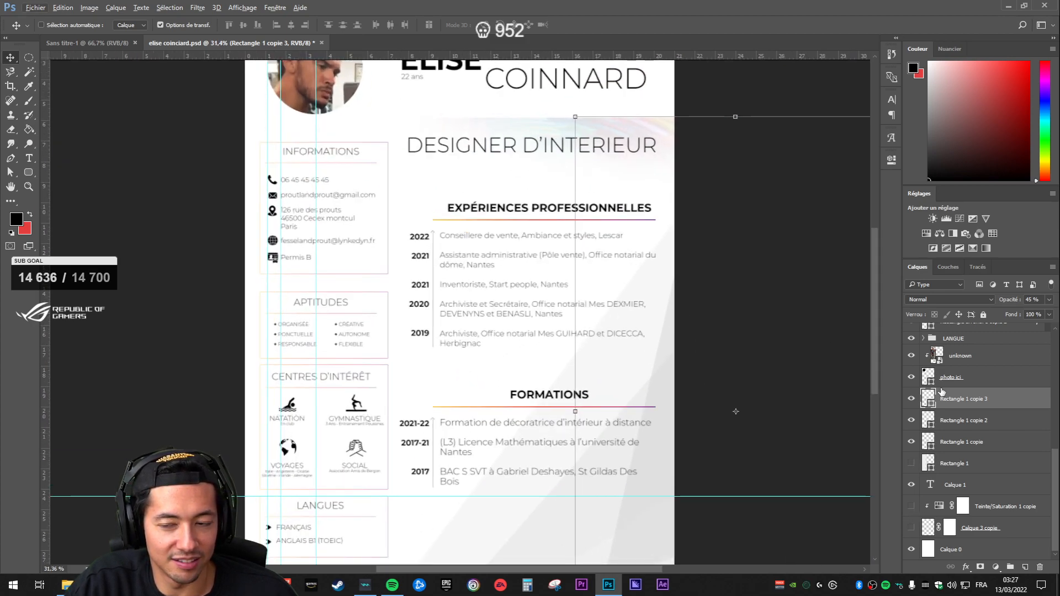
Step: Rename the layer Rectangle 1 as RECTANGLE GAUCHE
double_click(956, 463)
text(RECTANGLE GAUCHE)
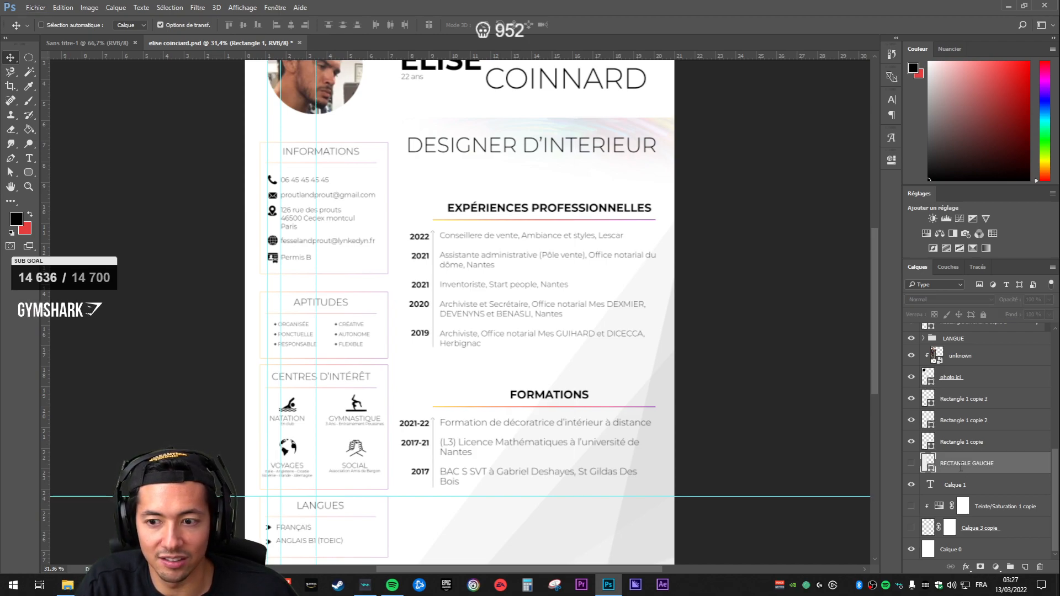
key(Return)
Step: Rename Rectangle 1 copie 3, Rectangle 1 copie 2 and Rectangle 1 copie as PALMIER 1, PALMIER 2 and PALMIER 3
click(963, 420)
scroll(460, 335, down, 2)
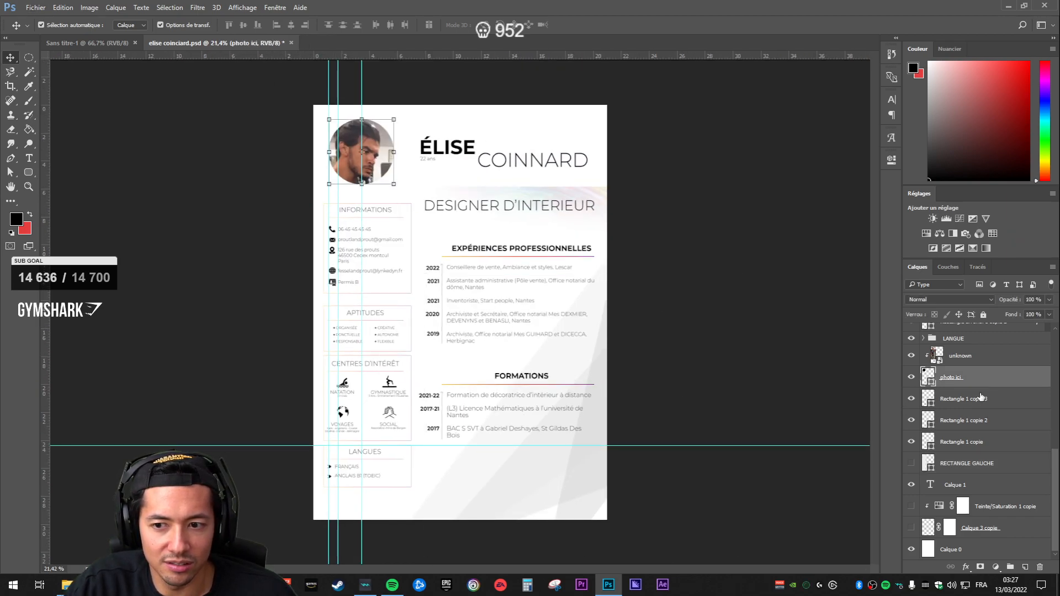
double_click(961, 399)
text(PALMIER 1)
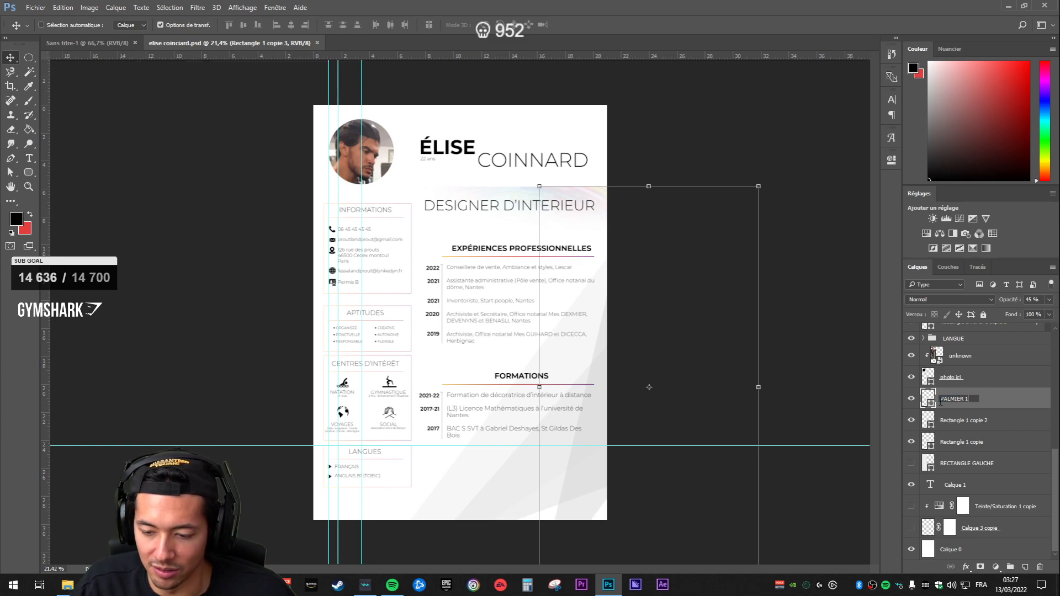
key(Tab)
text(PALMIER 2)
key(Tab)
text(P)
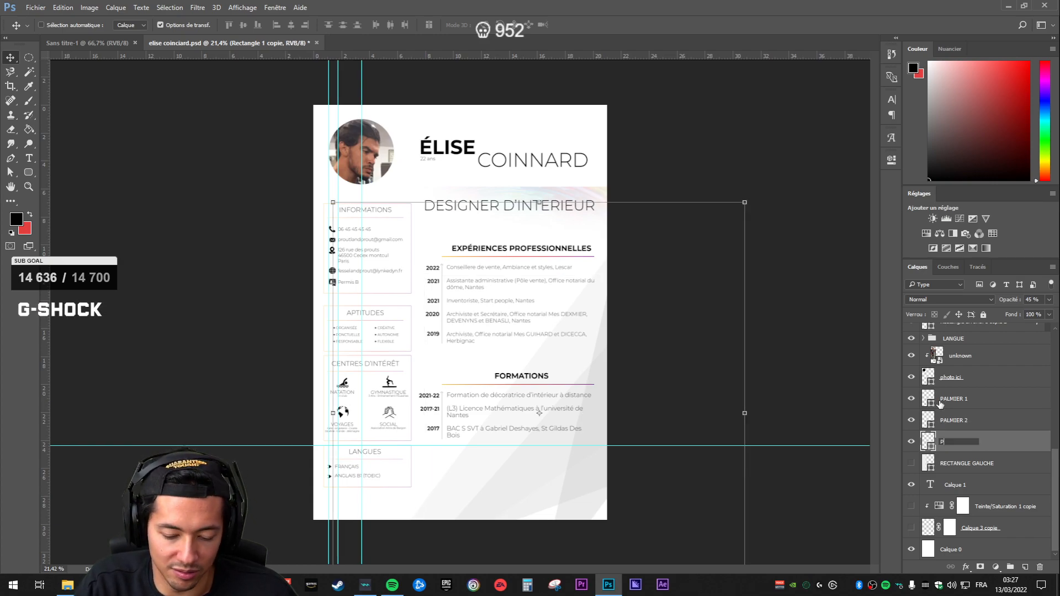
text(ALMIER 3)
key(Return)
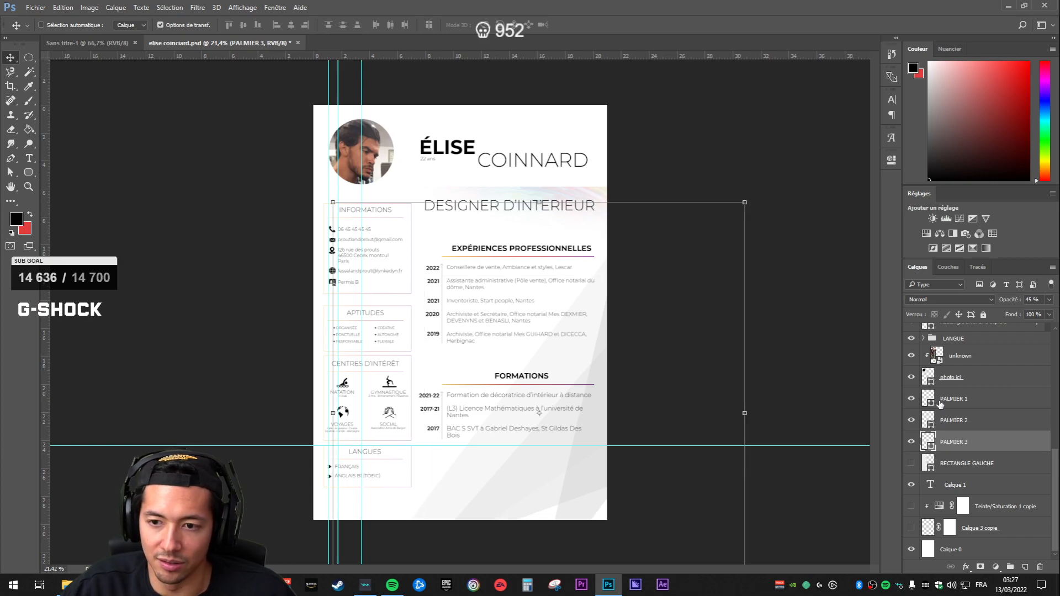
Step: Compare the page with the PALMIER 3 shape hidden and shown
scroll(914, 446, up, 1)
click(912, 442)
click(912, 442)
click(912, 442)
click(912, 442)
click(912, 442)
click(912, 442)
scroll(570, 219, up, 3)
scroll(570, 219, down, 2)
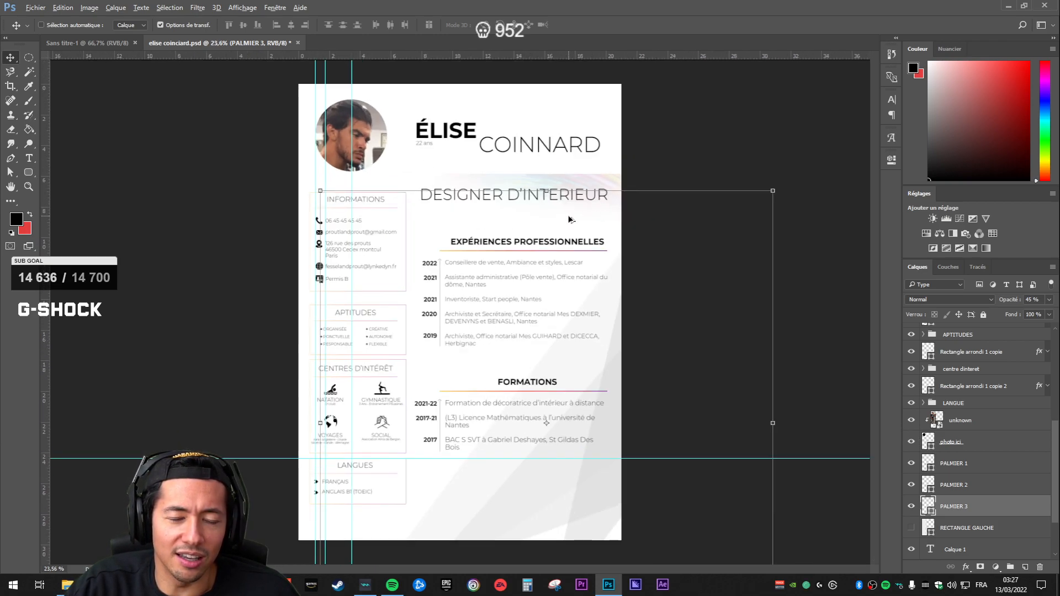
Step: Examine which page sections the LANGUE, Rectangle arrondi 1 copie 2, centre dinteret and INFOS layers hold, and inspect the header
click(960, 403)
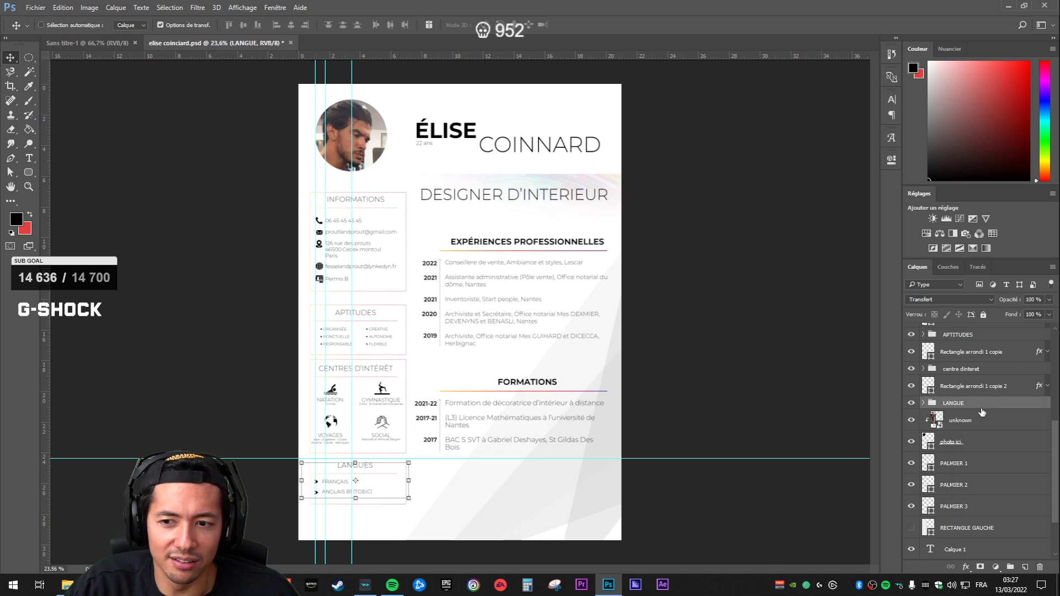
scroll(939, 425, up, 2)
click(911, 446)
click(912, 446)
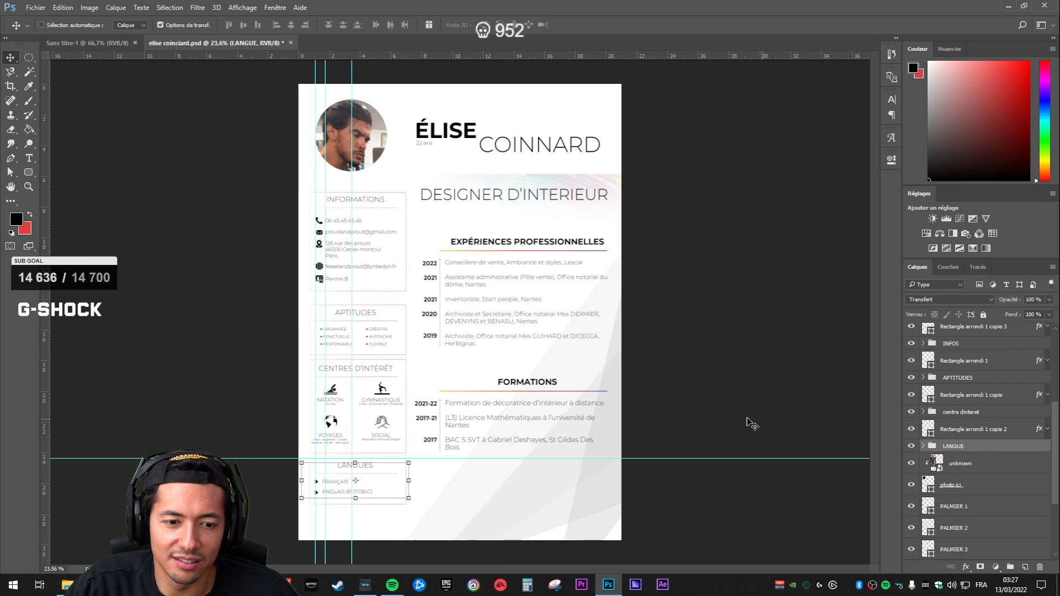
click(927, 430)
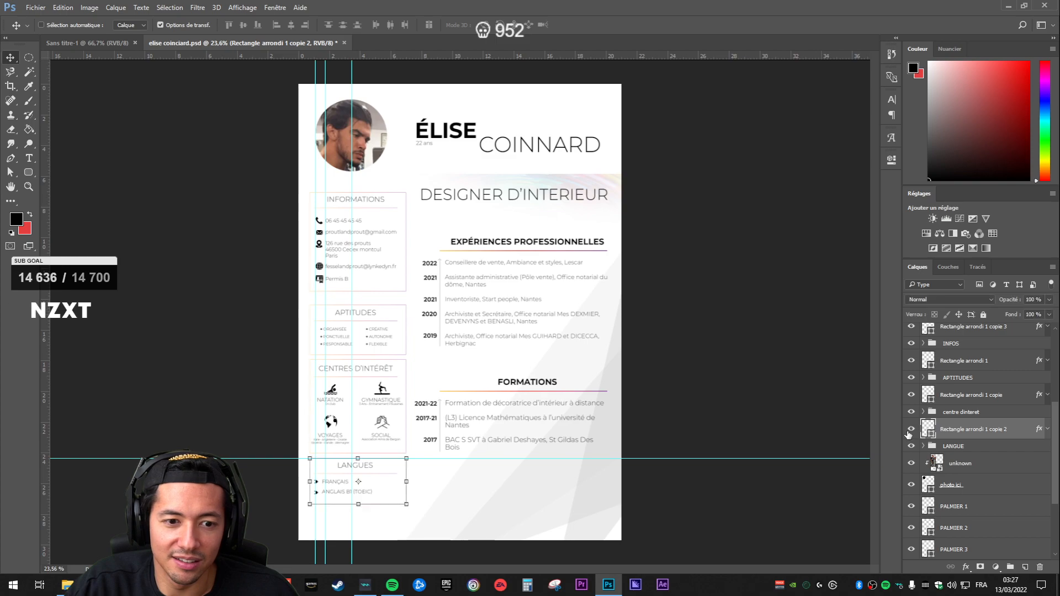
click(950, 411)
scroll(950, 413, up, 4)
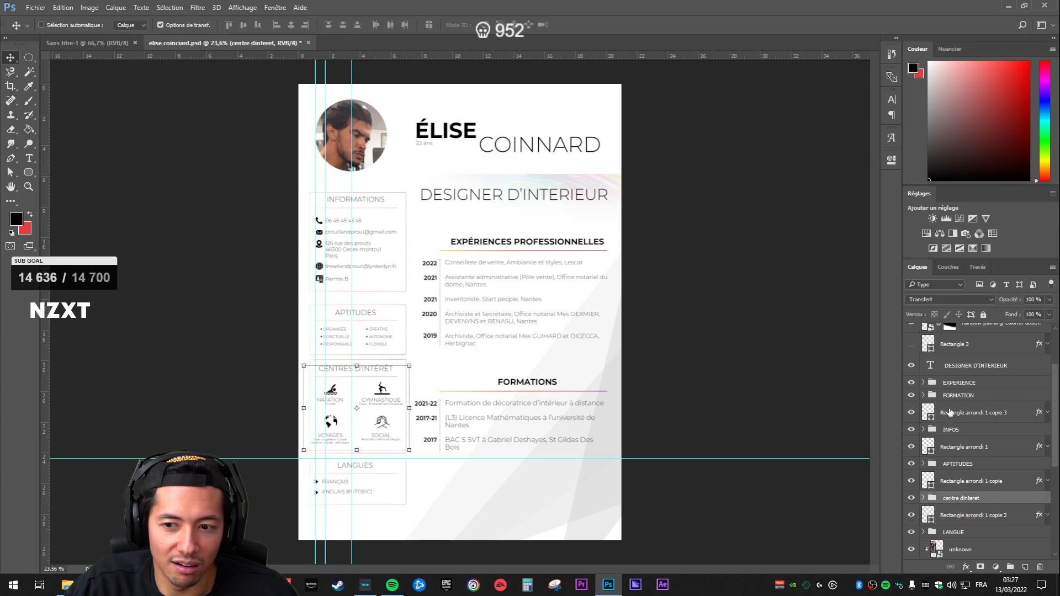
click(950, 429)
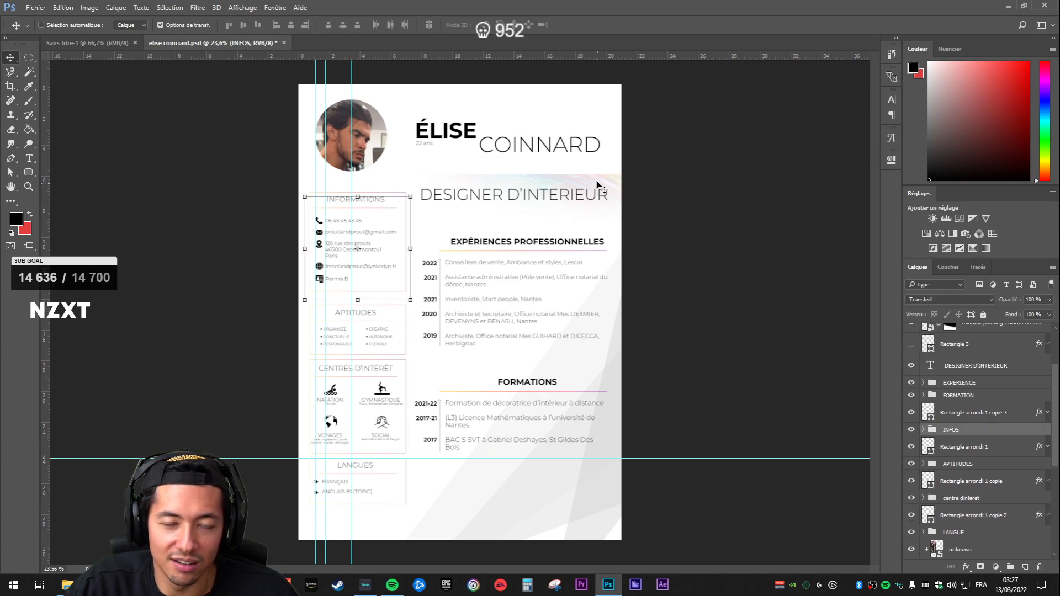
scroll(626, 155, up, 2)
scroll(630, 192, up, 3)
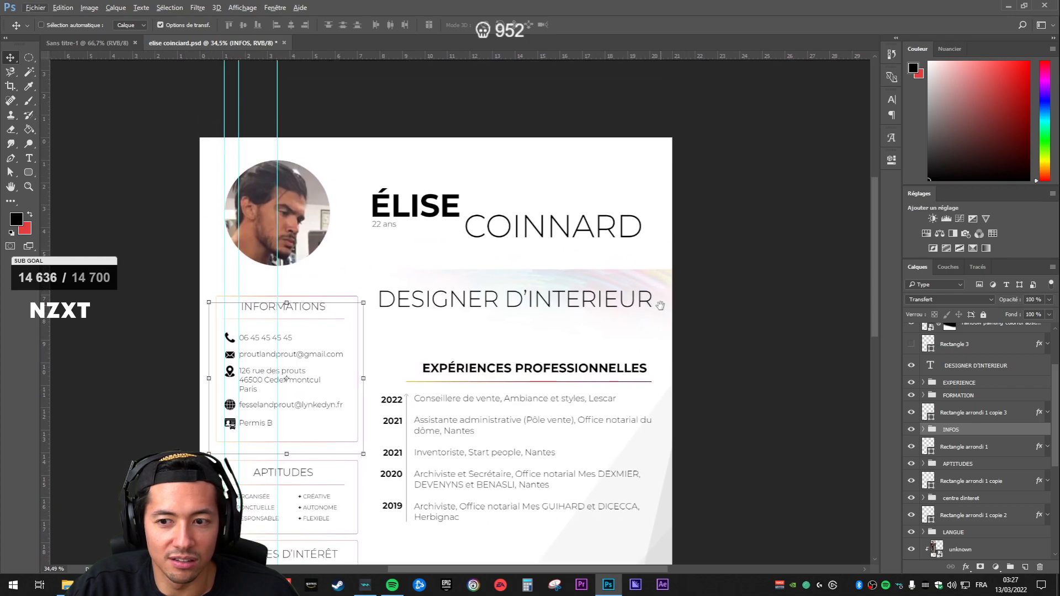
Step: Move the surname text in the header slightly down and to the right
click(989, 383)
scroll(991, 381, up, 2)
click(955, 358)
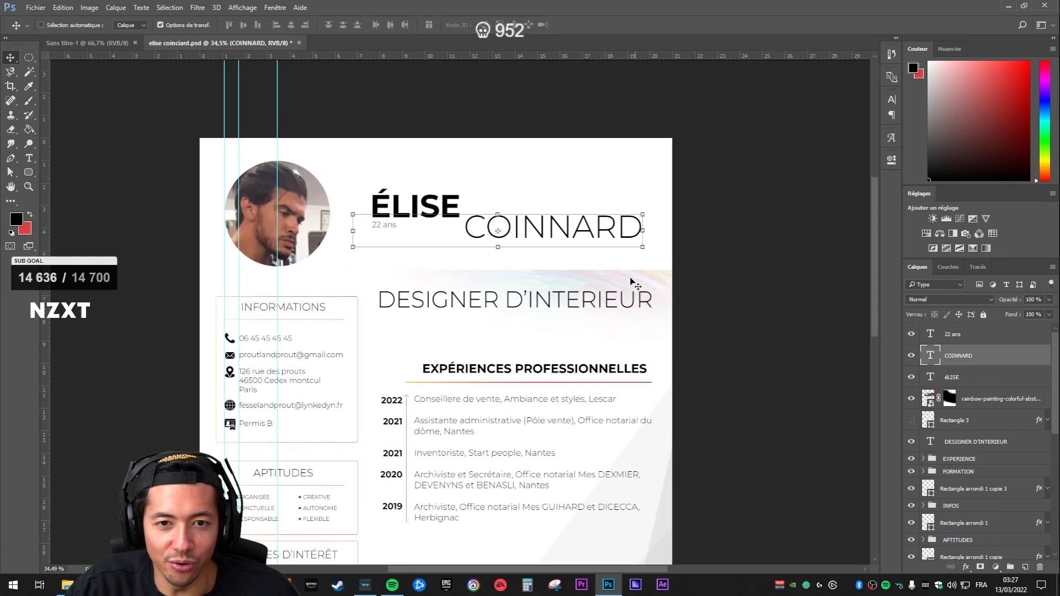
drag(588, 241, 606, 248)
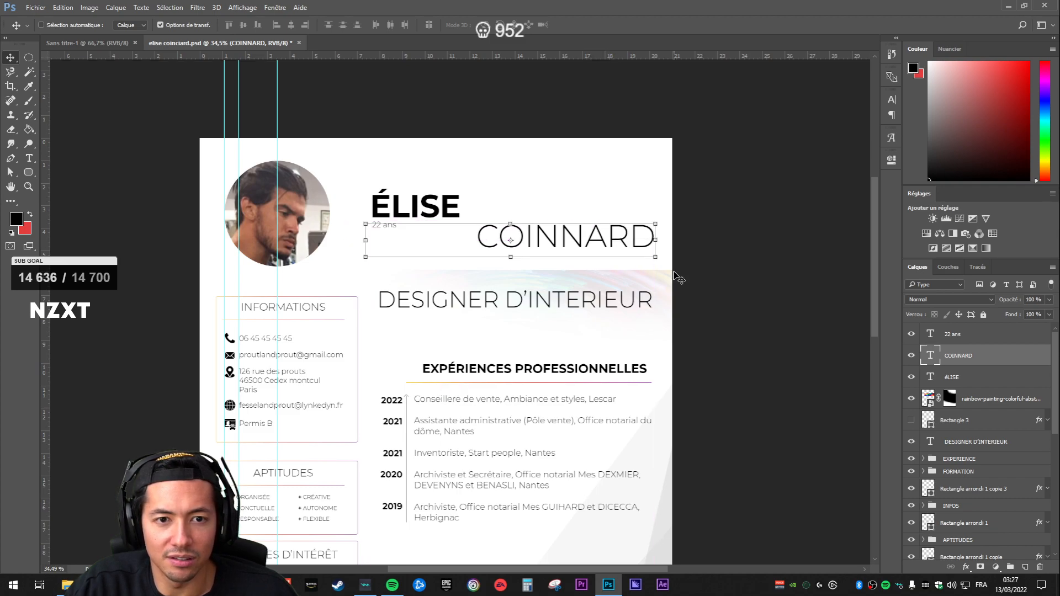
Step: Nudge the first name and the "22 ans" text together to the right, closer to the surname
click(978, 378)
ctrl+click(972, 334)
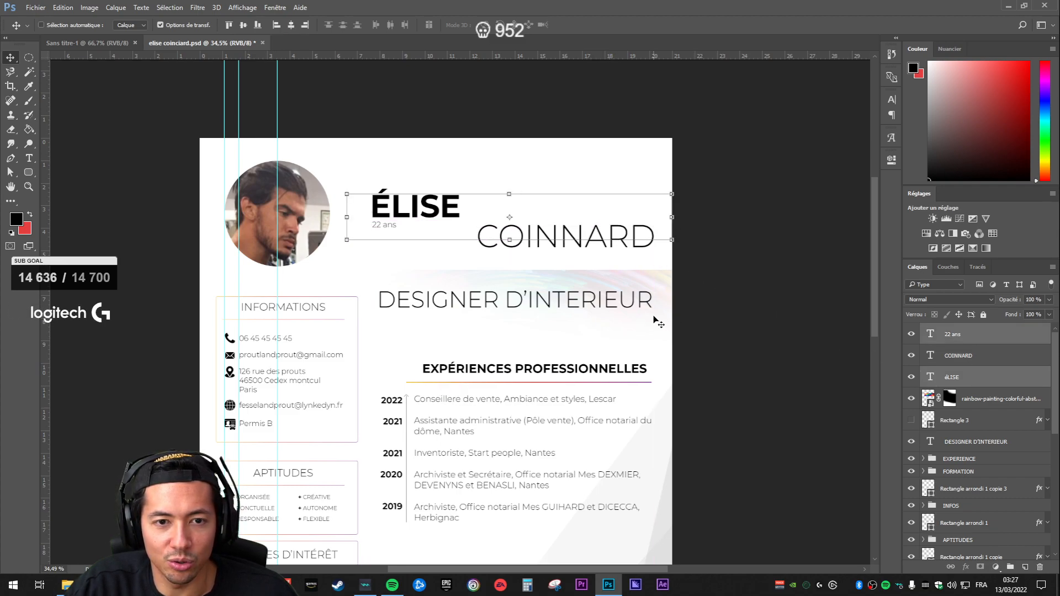
key(shift+Right)
key(shift+Right)
key(shift+Right)
key(shift+Right)
key(shift+Right)
key(shift+Right)
key(shift+Right)
key(shift+Right)
key(shift+Right)
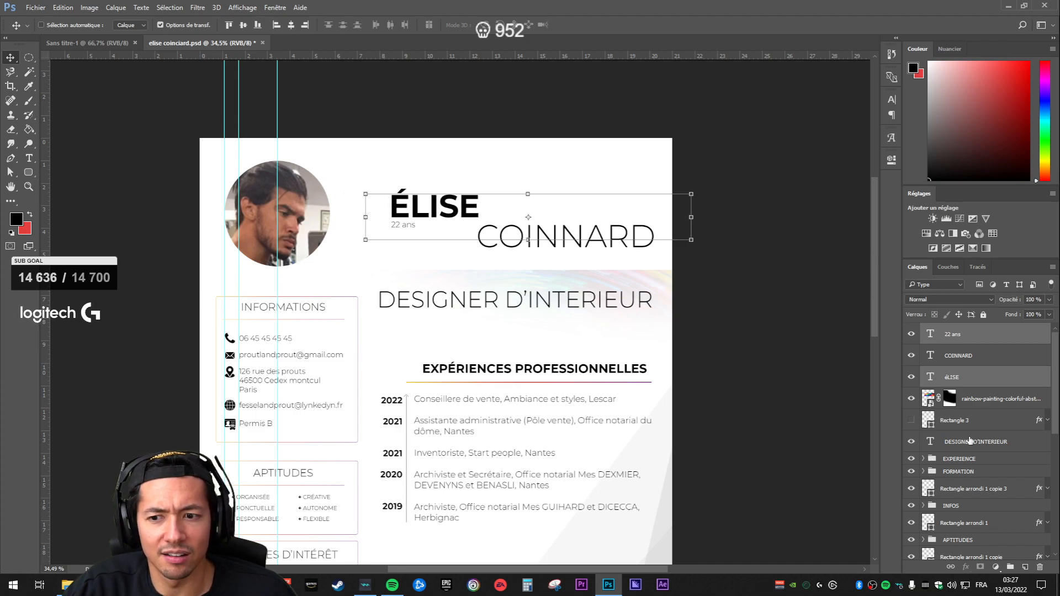
Step: Undo the moves of the surname, first name and age texts in the header
click(1000, 438)
scroll(612, 430, down, 5)
scroll(552, 151, up, 5)
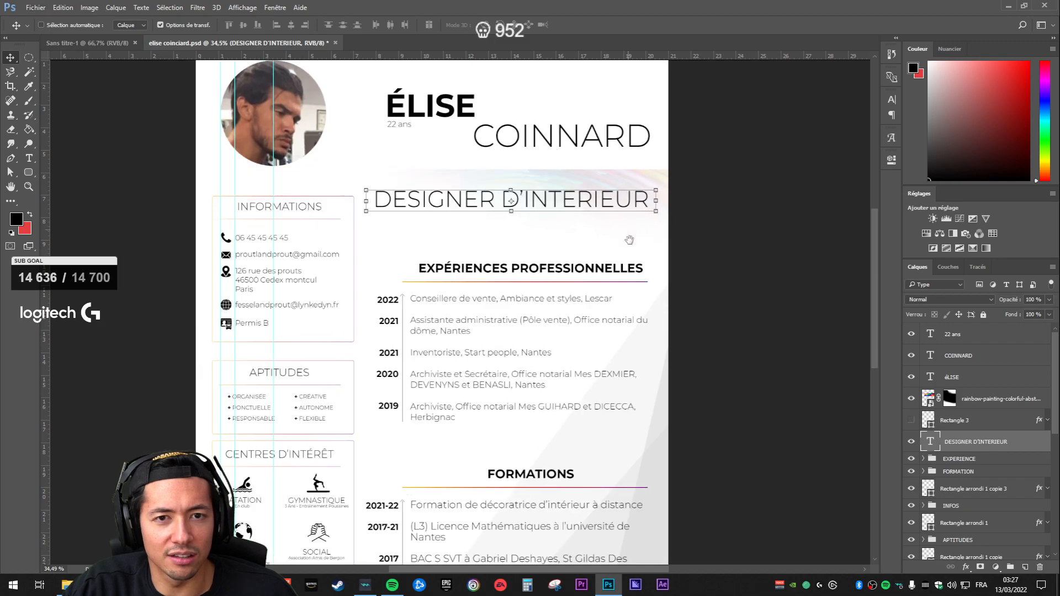
drag(628, 229, 637, 291)
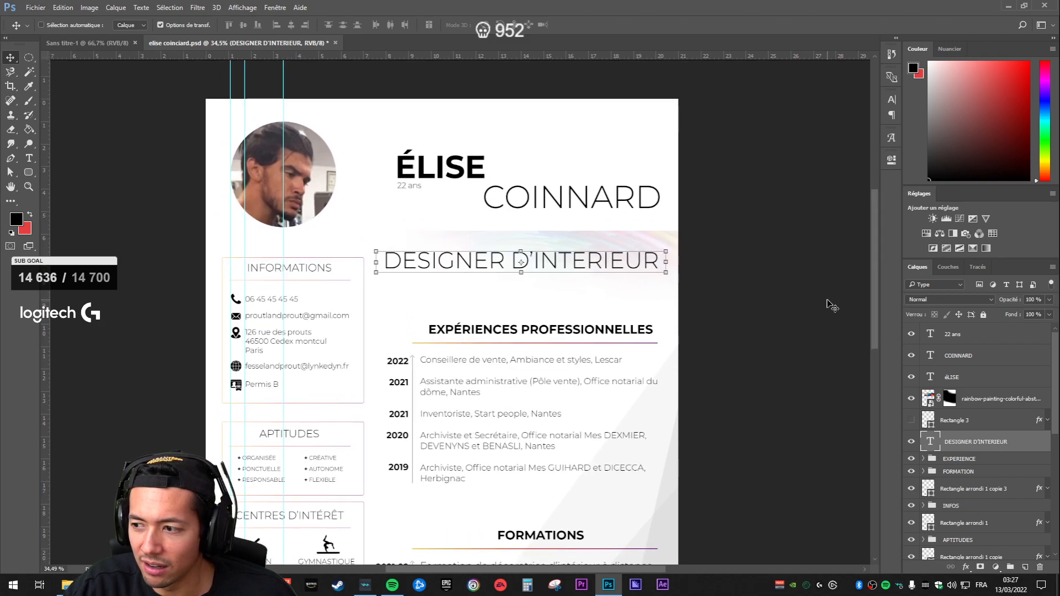
key(ctrl+alt+z)
key(ctrl+alt+z)
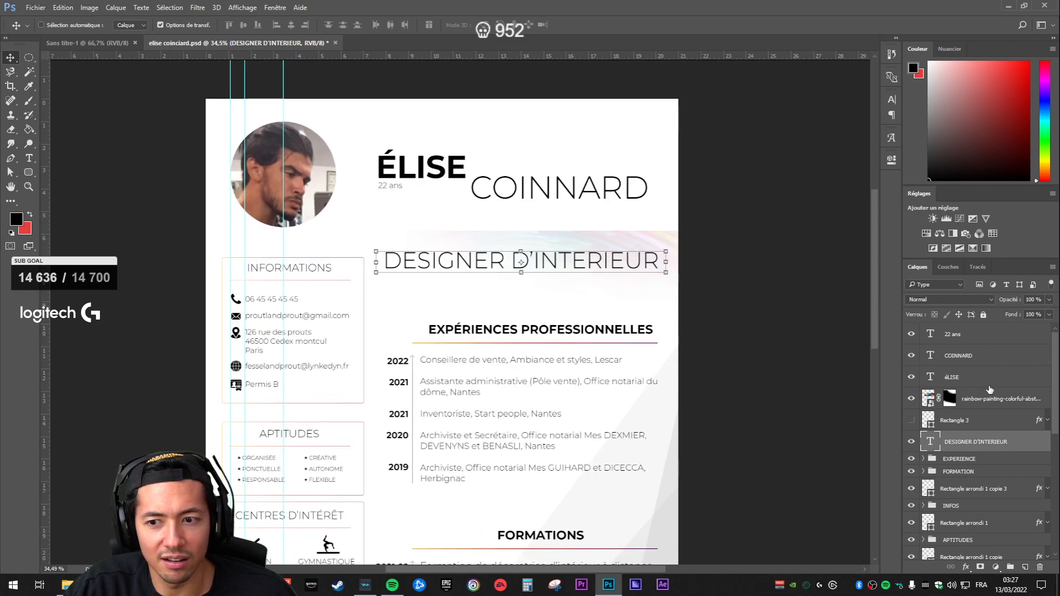
Step: Nudge the first name, surname and "22 ans" texts together slightly to the right
click(970, 377)
shift+click(967, 335)
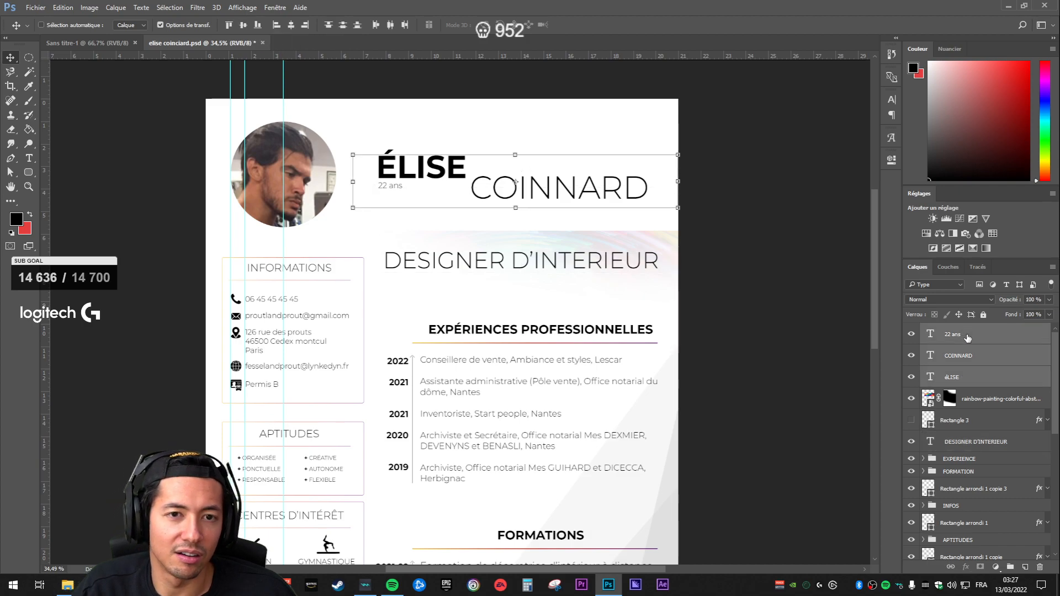
key(shift+Right)
key(shift+Right)
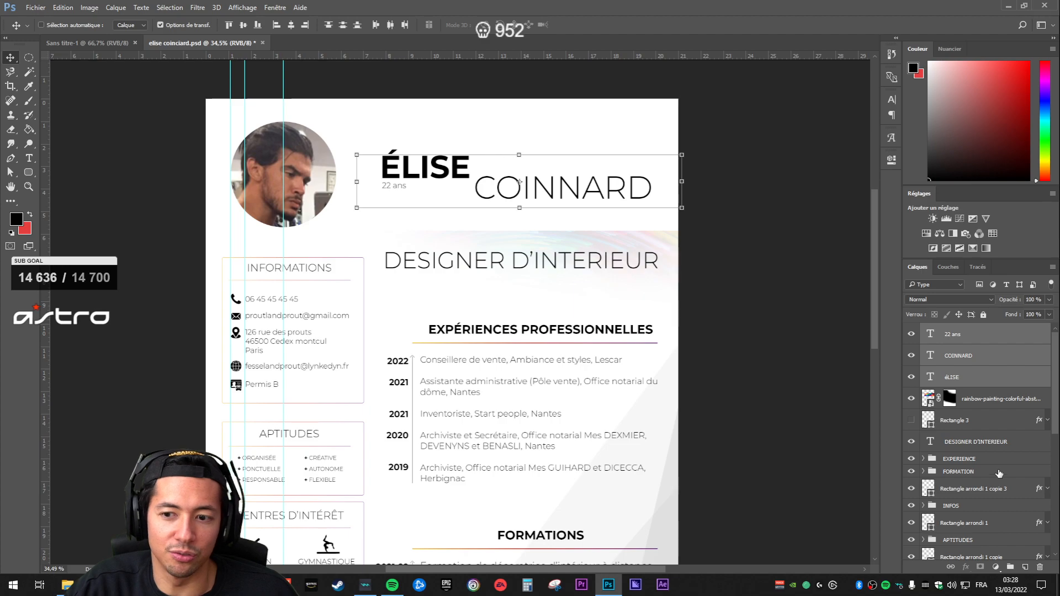
Step: Group the header texts, the rainbow painting and Rectangle 3, from DESIGNER D'INTERIEUR up to 22 ans, into one layer group
click(958, 471)
scroll(447, 479, down, 3)
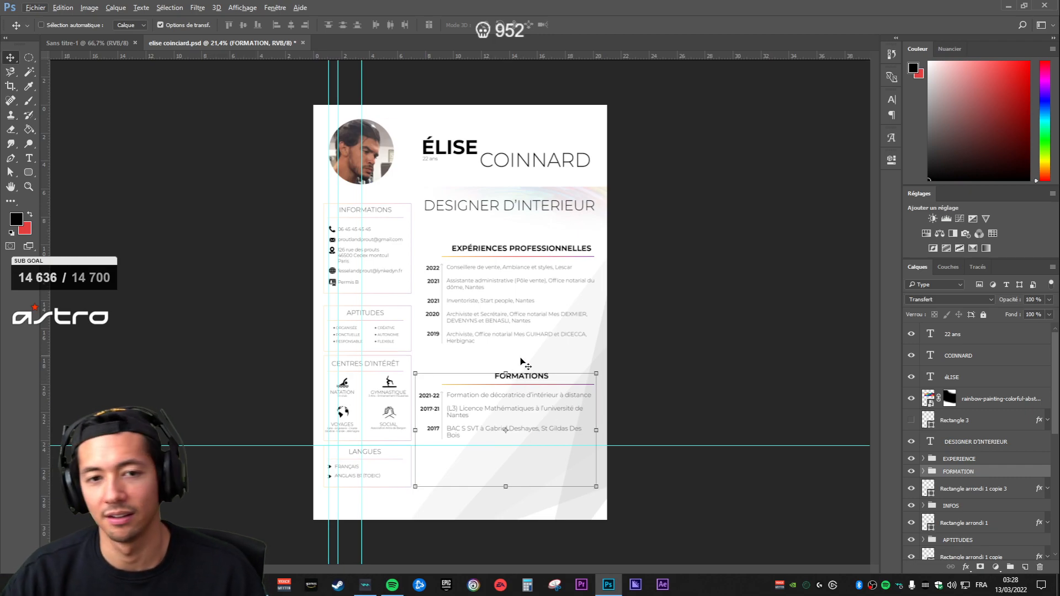
click(986, 398)
click(975, 374)
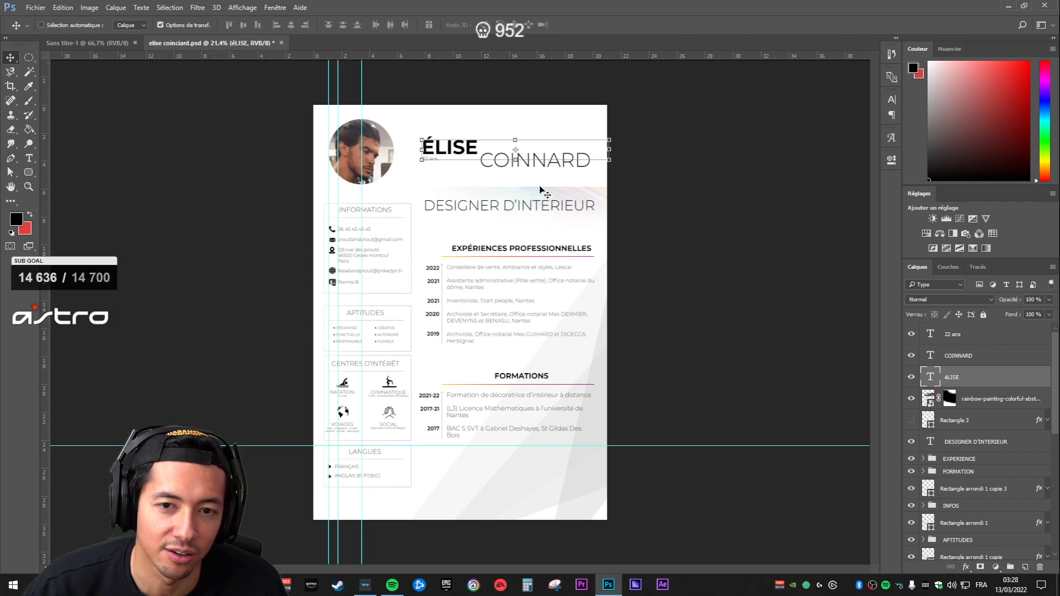
click(977, 425)
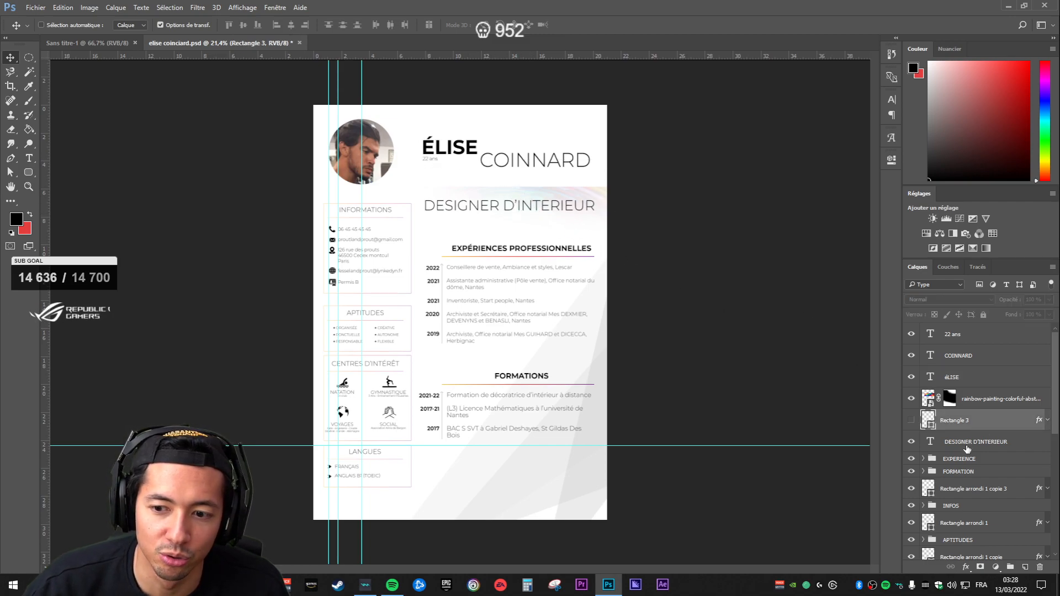
click(966, 441)
shift+click(970, 336)
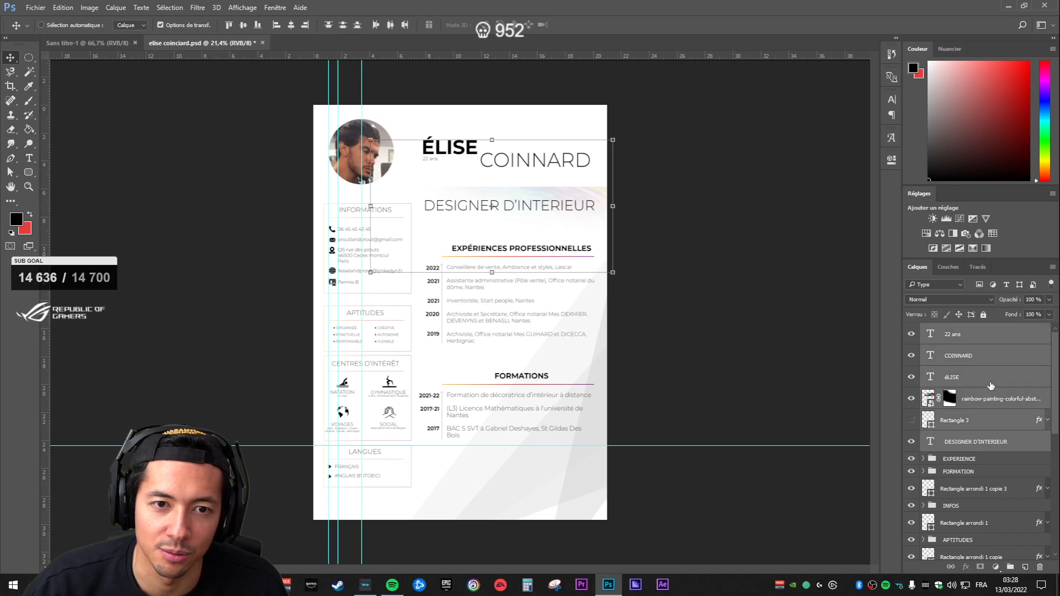
click(1011, 567)
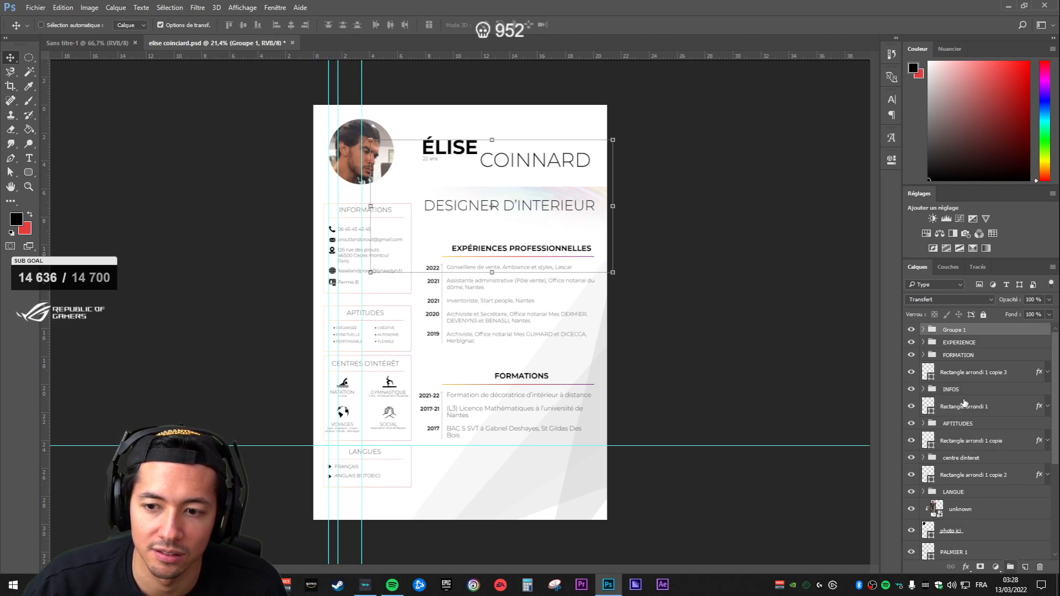
Step: Rename the EXPERIENCE group as EN TETE
key(Tab)
text(e)
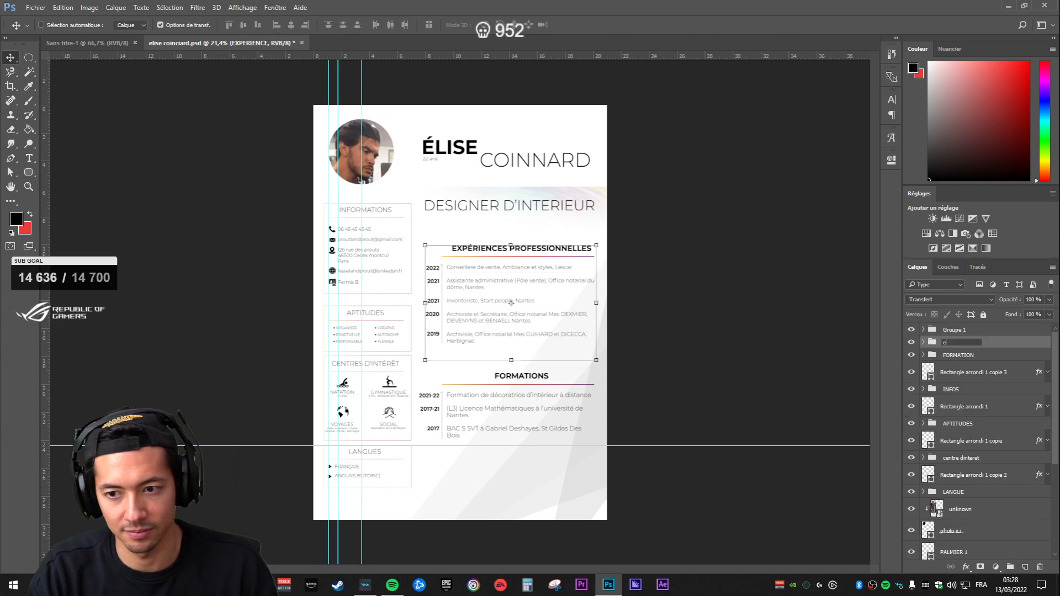
text(N TETE)
key(Return)
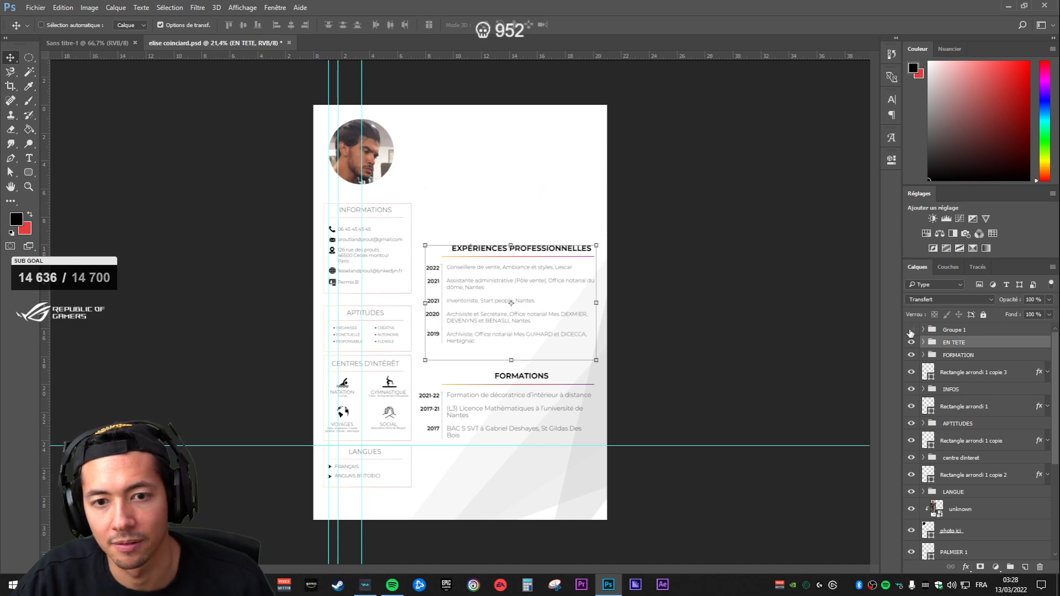
Step: Rename the new header group as EN TETE
double_click(954, 330)
text(EN TETE)
key(Return)
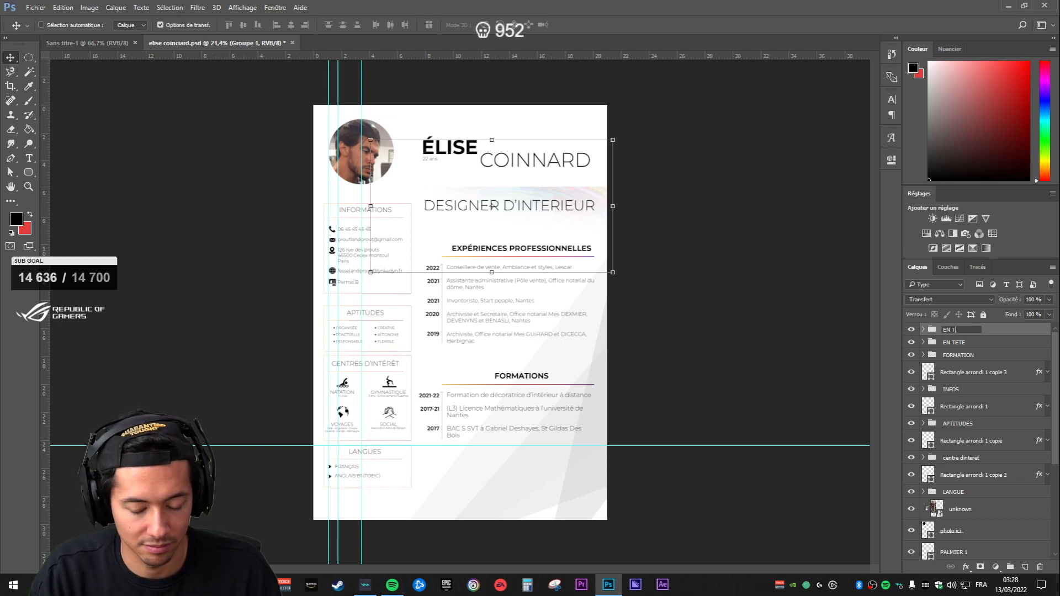
Step: Check the contents of the second EN TETE group, which holds the professional experience section, and rename it as EXP PRO
click(923, 342)
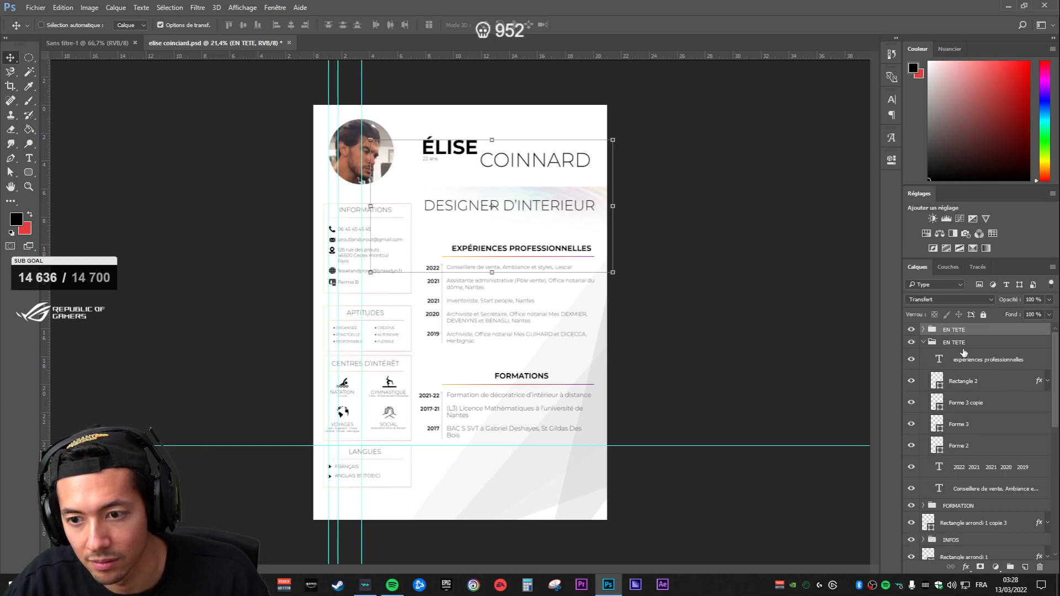
click(923, 342)
click(956, 343)
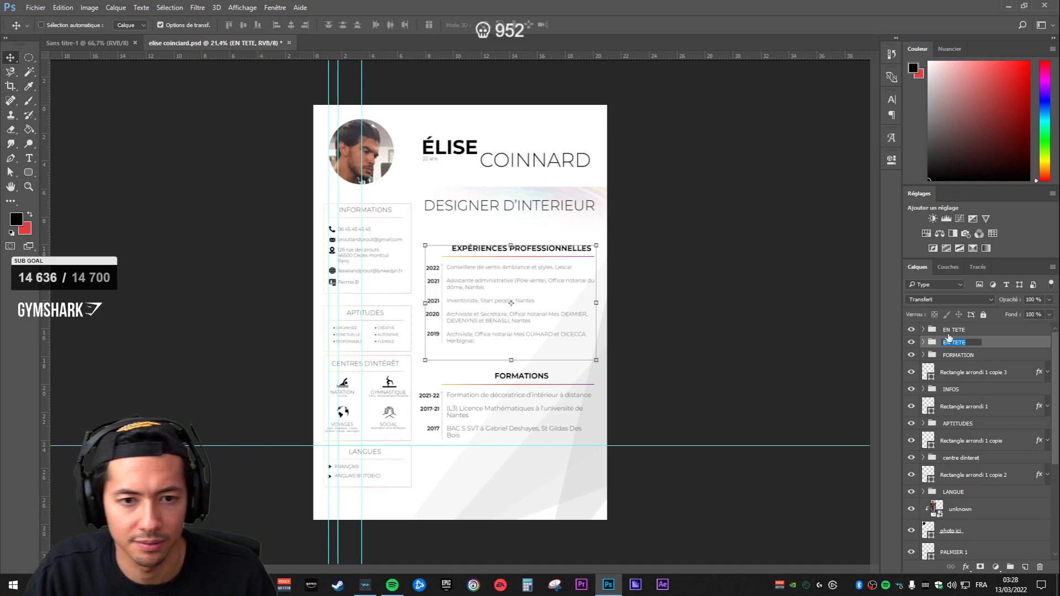
text(EXP)
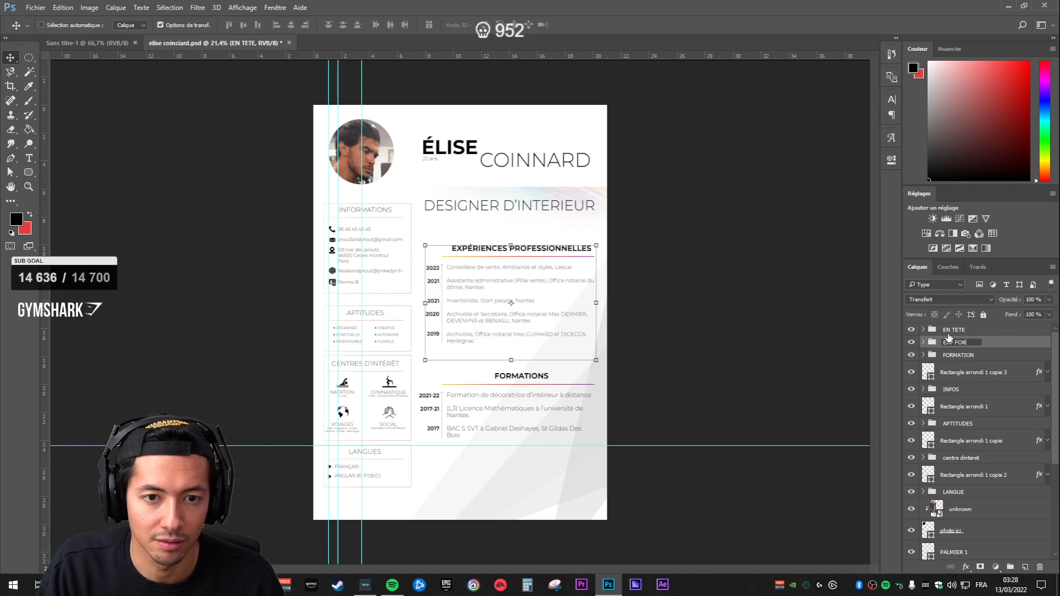
text( PRO)
key(Return)
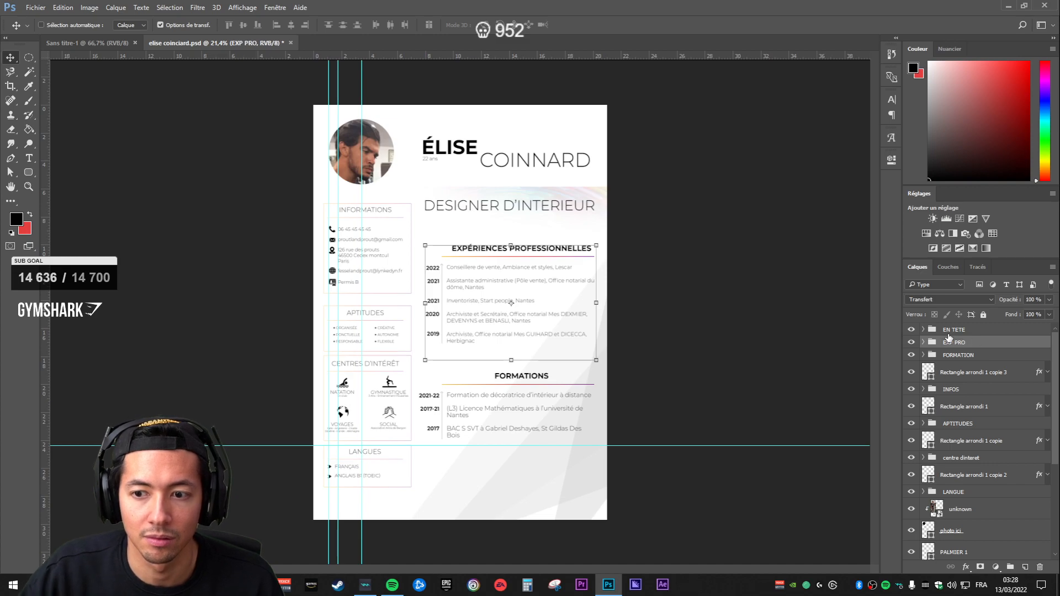
Step: Compare the page with the EN TETE group hidden and shown
click(910, 330)
click(911, 330)
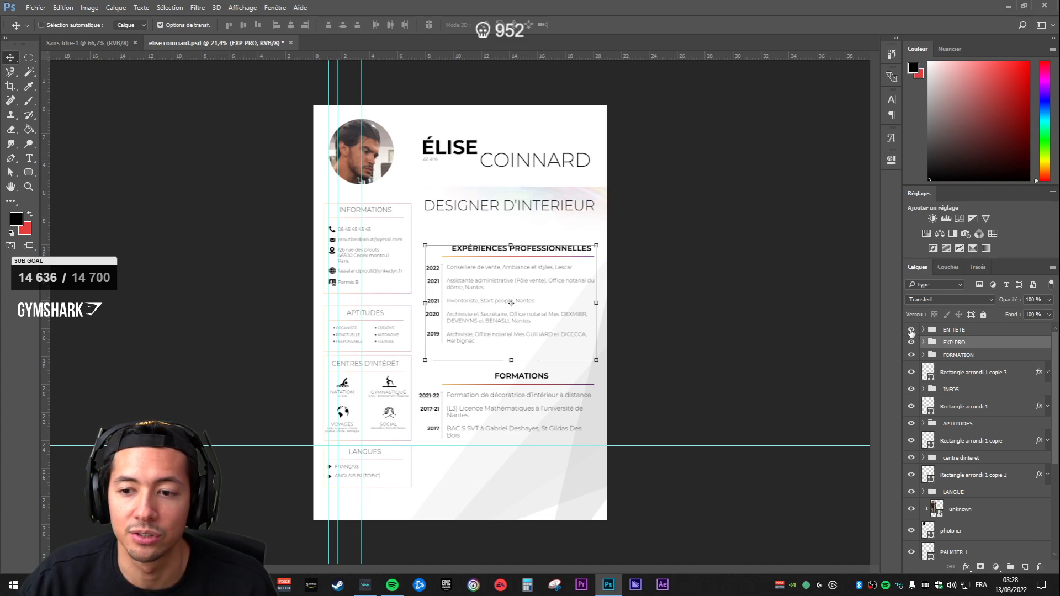
click(910, 330)
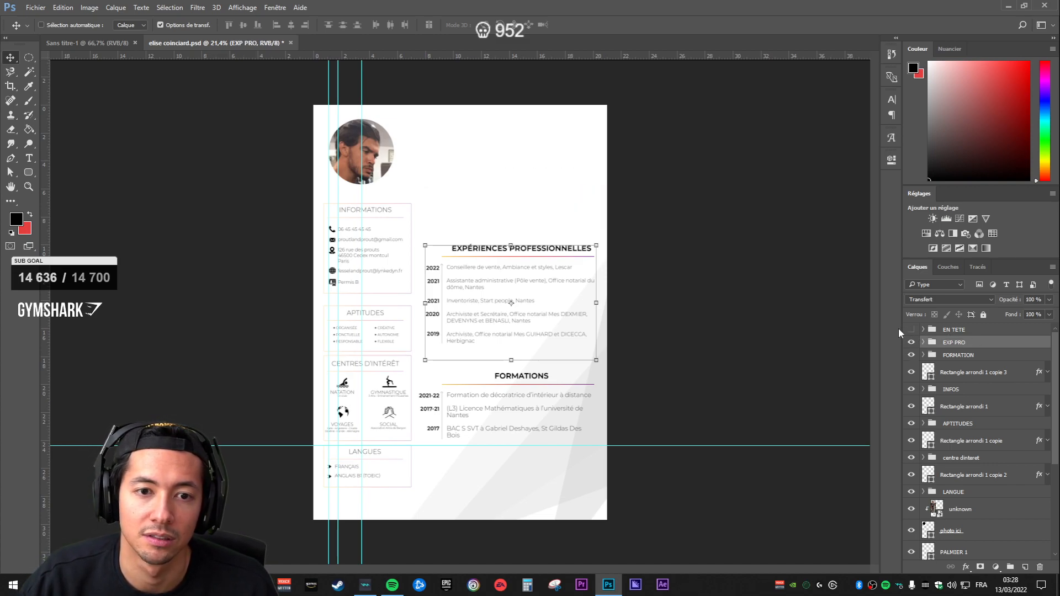
click(909, 330)
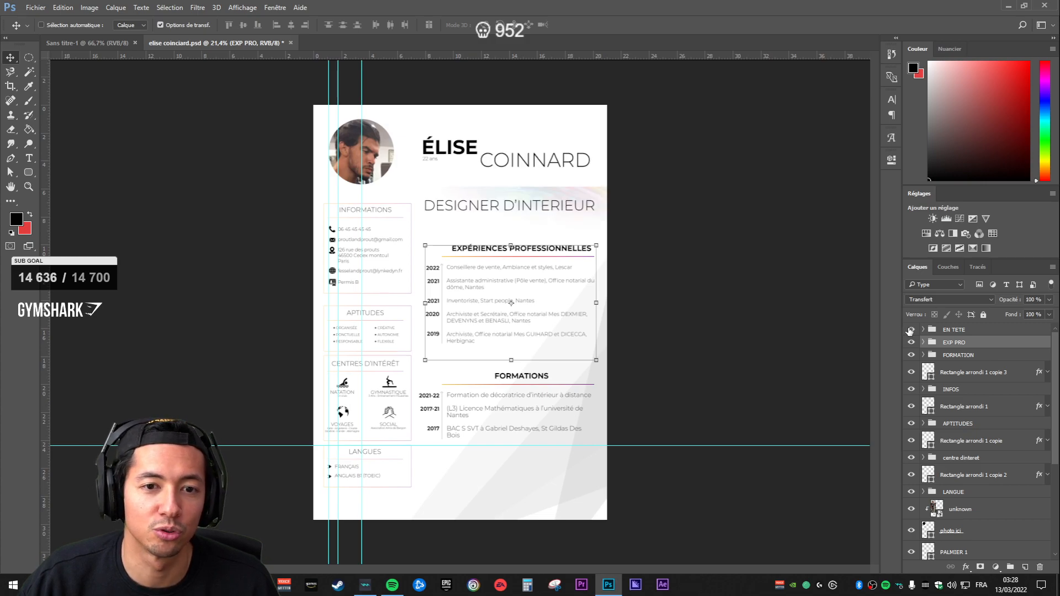
Step: Move the EN TETE group up the page, and raise the EXP PRO and FORMATION groups together beneath it
click(979, 330)
drag(543, 190, 533, 171)
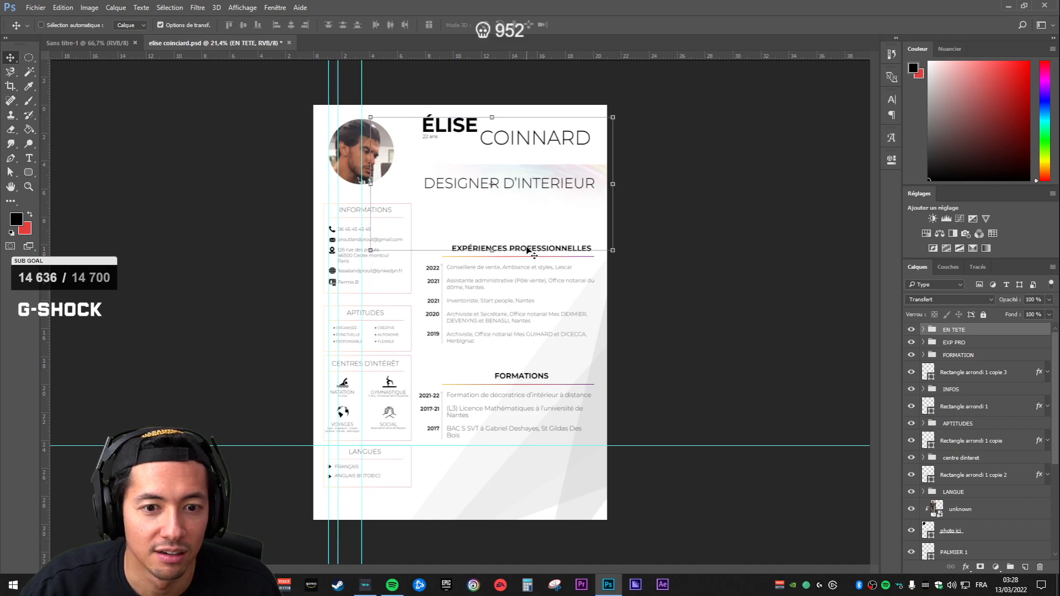
click(972, 345)
shift+click(952, 359)
drag(524, 361, 524, 327)
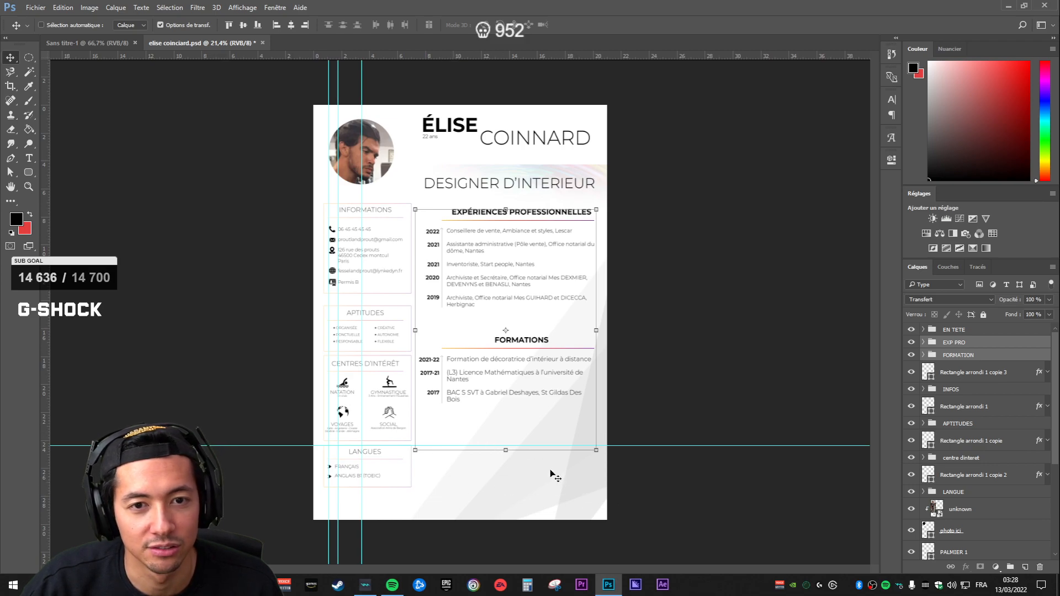
Step: Undo the upward moves of the EN TETE, EXP PRO and FORMATION groups
key(ctrl+z)
key(ctrl+z)
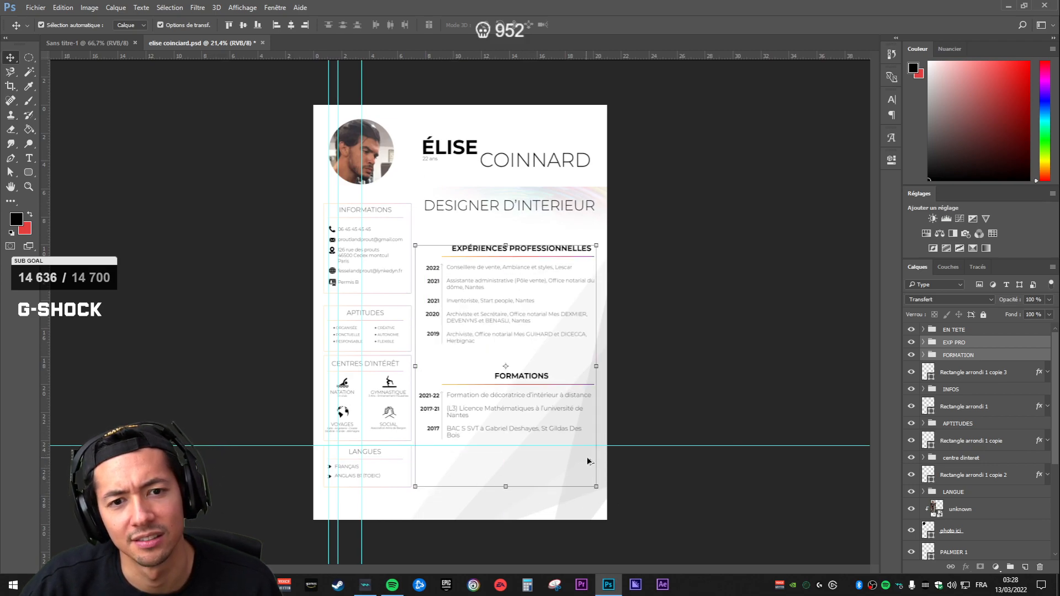
key(ctrl+z)
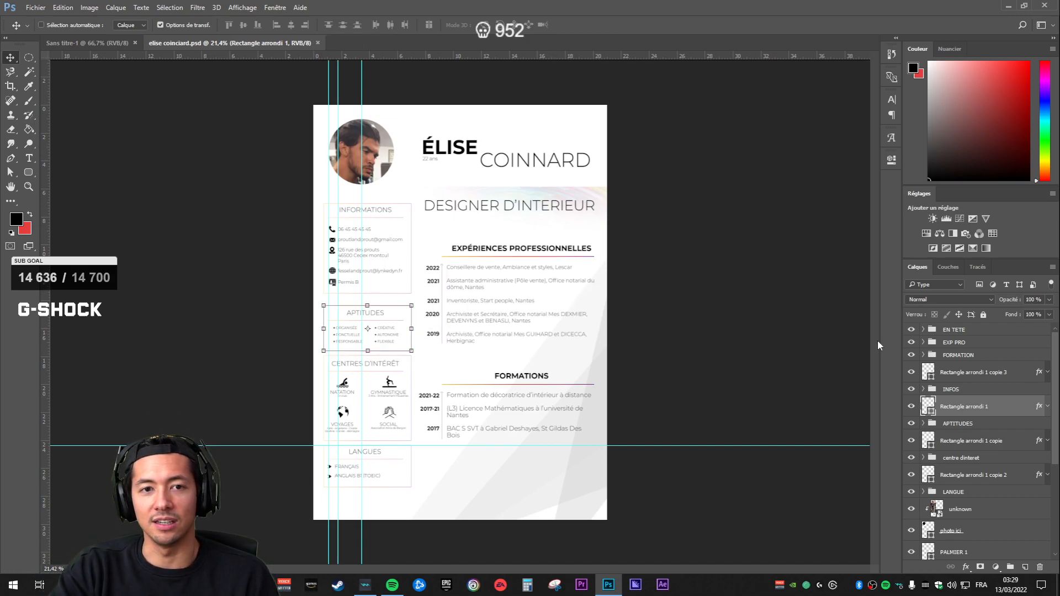
Step: Add a new empty layer and place it above the EN TETE group
click(978, 329)
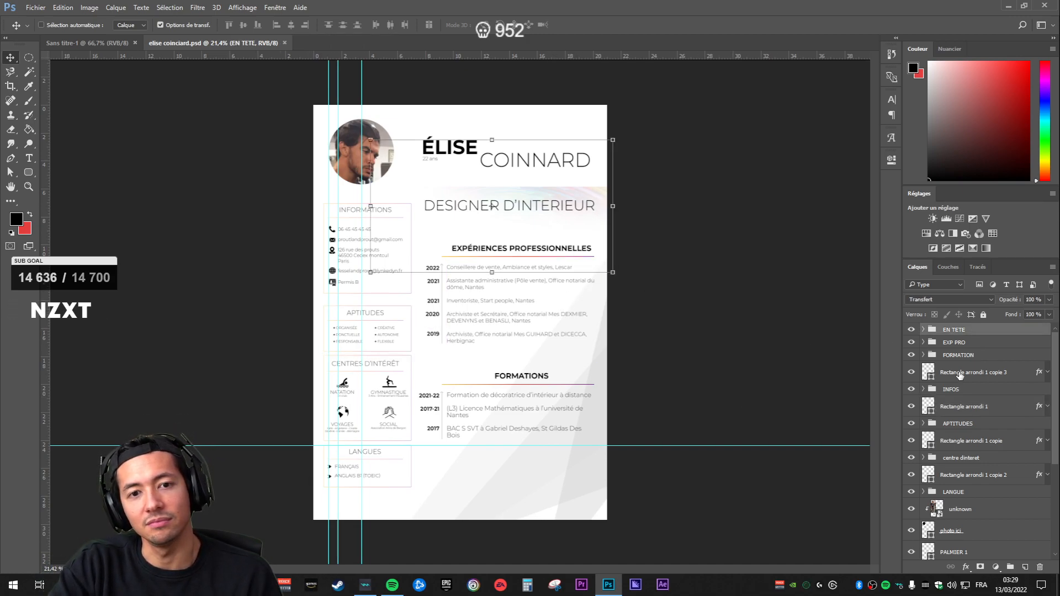
click(944, 342)
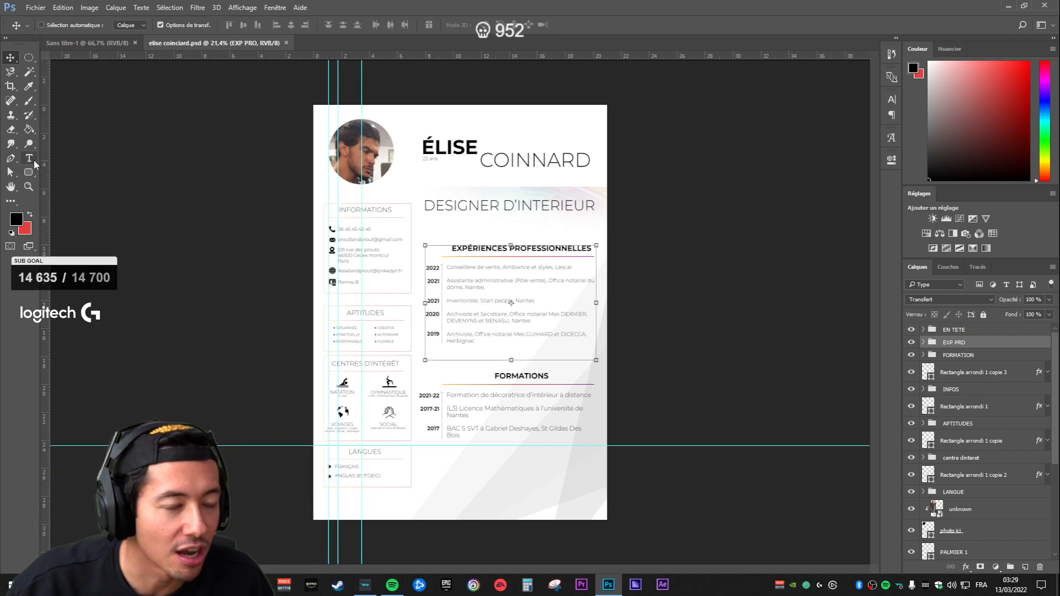
click(1025, 567)
drag(949, 348, 955, 328)
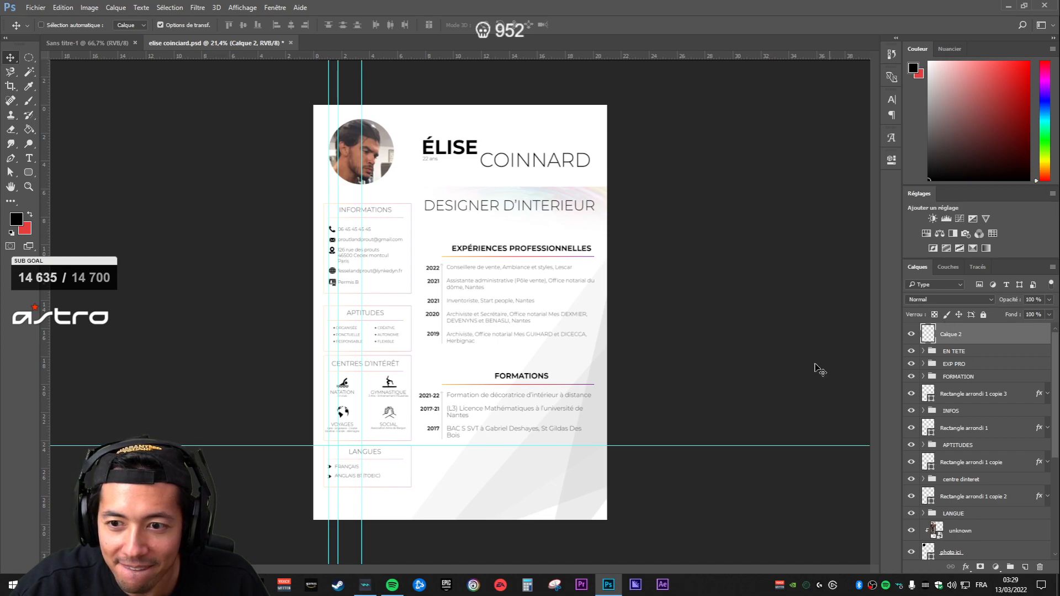
Step: Reduce the black brush to 16 px and hand-draw a signature-like scribble on the new layer, below the FORMATIONS section
scroll(527, 487, up, 6)
drag(551, 398, 580, 254)
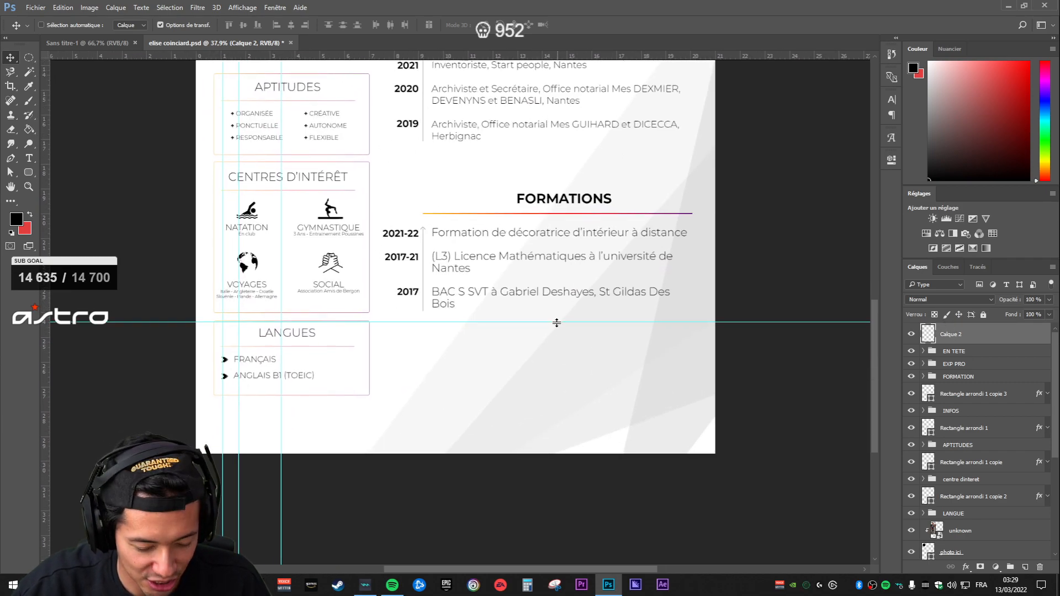
key(b)
mouse_move(523, 363)
mouse_down()
mouse_move(556, 352)
mouse_move(482, 420)
mouse_move(578, 382)
mouse_up()
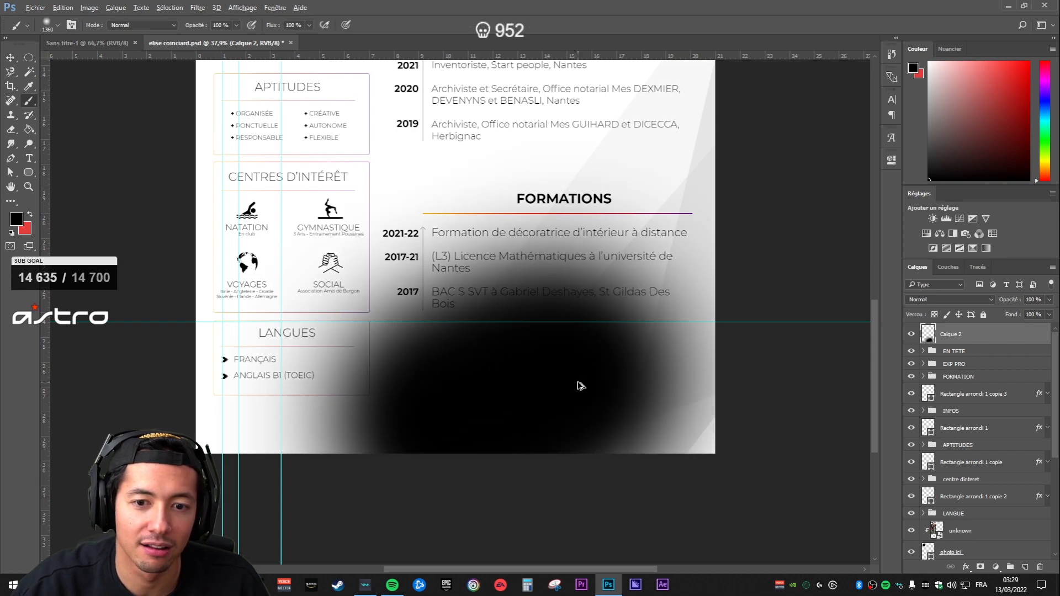
key(ctrl+z)
right_click(550, 374)
drag(648, 402, 611, 397)
mouse_move(552, 364)
mouse_down()
mouse_move(513, 391)
mouse_move(539, 427)
mouse_up()
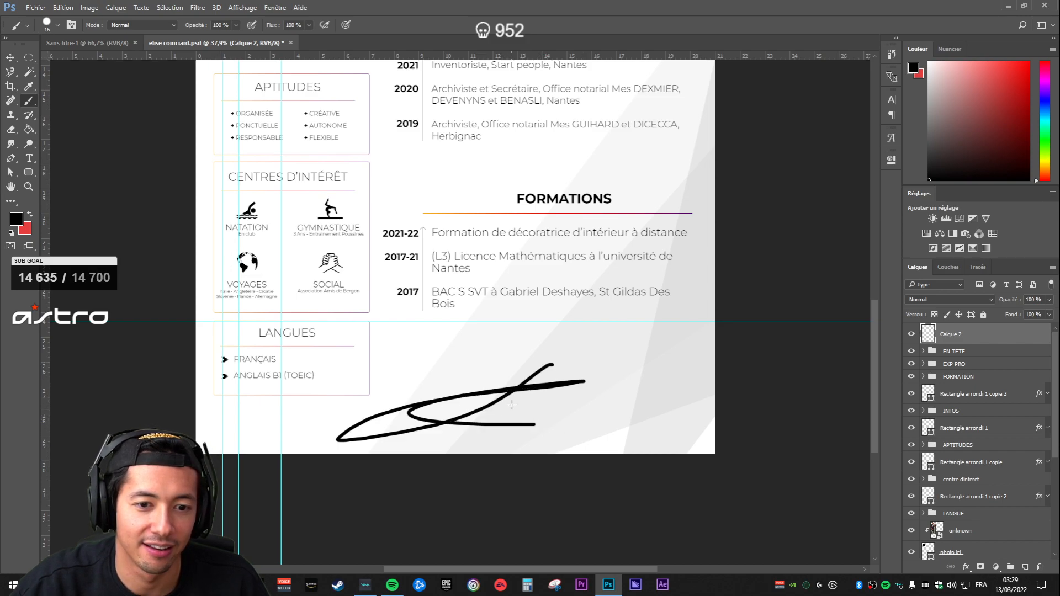
mouse_move(539, 388)
mouse_down()
mouse_move(519, 391)
mouse_move(589, 358)
mouse_move(571, 405)
mouse_move(723, 412)
mouse_up()
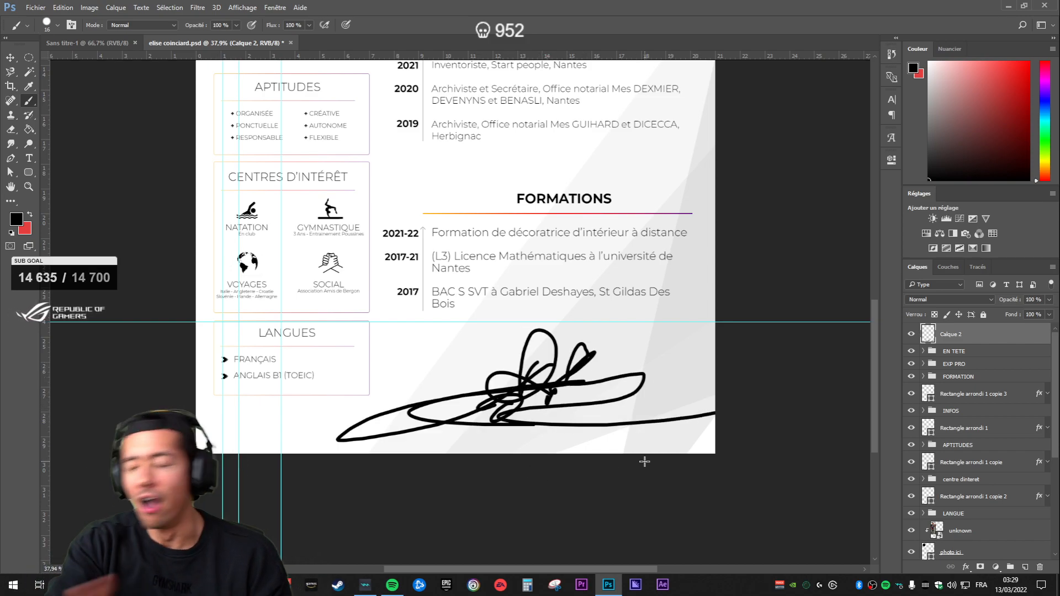
Step: Undo the brush strokes of the signature scribble below the FORMATIONS section
key(ctrl+z)
key(ctrl+z)
key(ctrl+z)
key(ctrl+z)
key(ctrl+z)
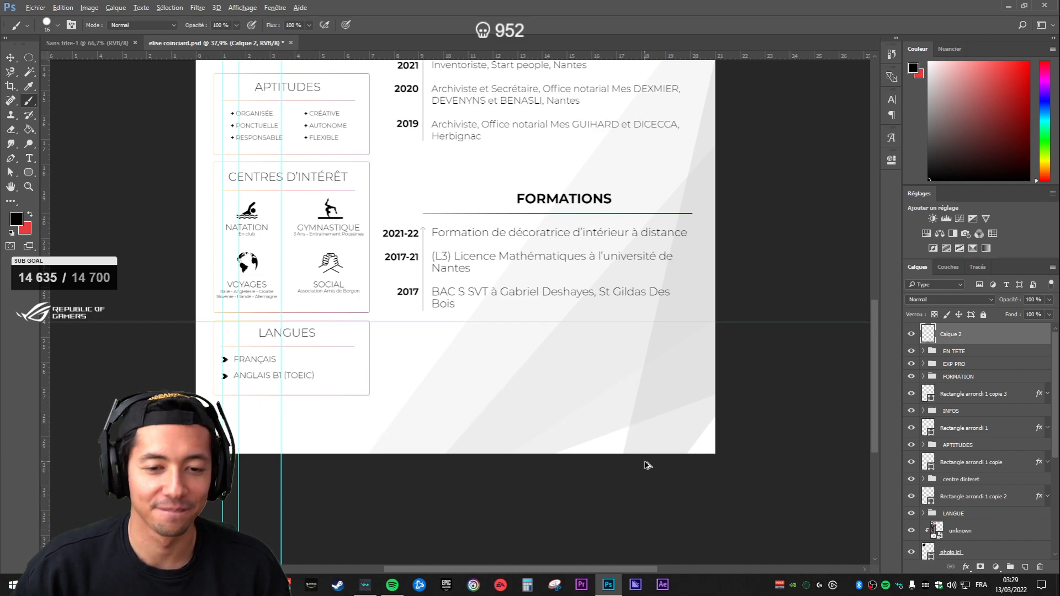
Step: Try another freehand signature in black below the FORMATIONS section, and undo all of its strokes
mouse_move(405, 426)
mouse_down()
mouse_move(497, 428)
mouse_move(512, 404)
mouse_move(580, 414)
mouse_move(610, 434)
mouse_move(671, 412)
mouse_up()
key(ctrl+alt+z)
key(ctrl+alt+z)
key(ctrl+alt+z)
key(ctrl+alt+z)
key(ctrl+alt+z)
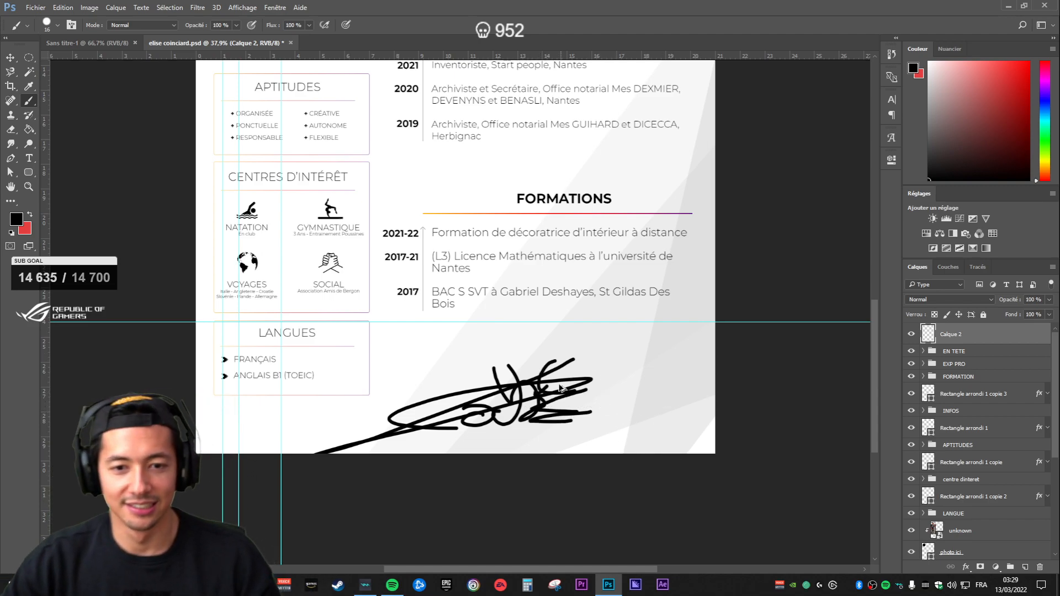
key(ctrl+alt+z)
key(ctrl+alt+z)
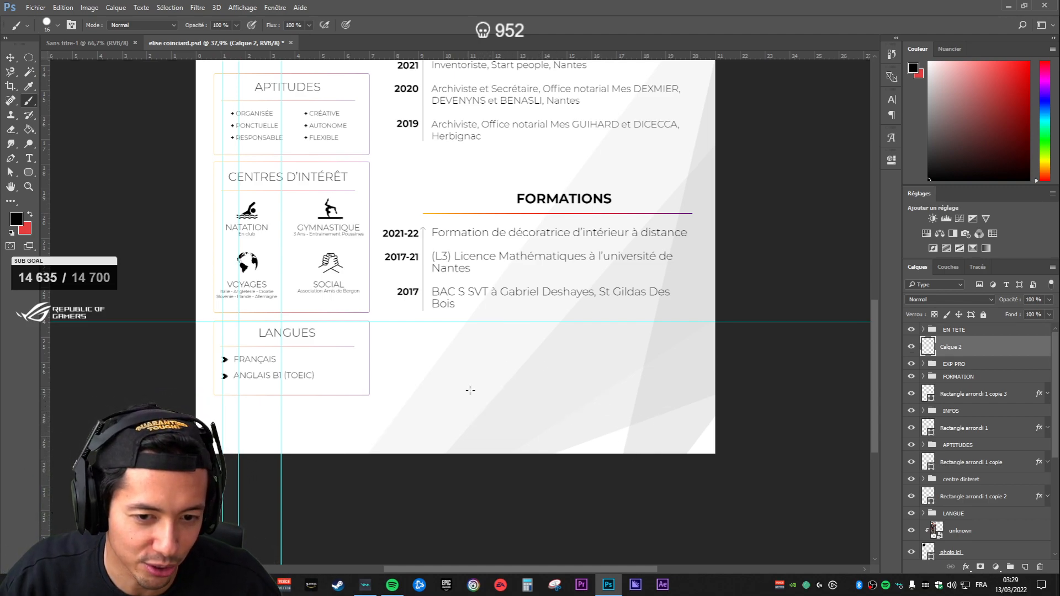
Step: Try an angled bristle brush at 16 px for a looping signature on the empty layer, and undo the strokes
drag(948, 354, 964, 327)
right_click(469, 360)
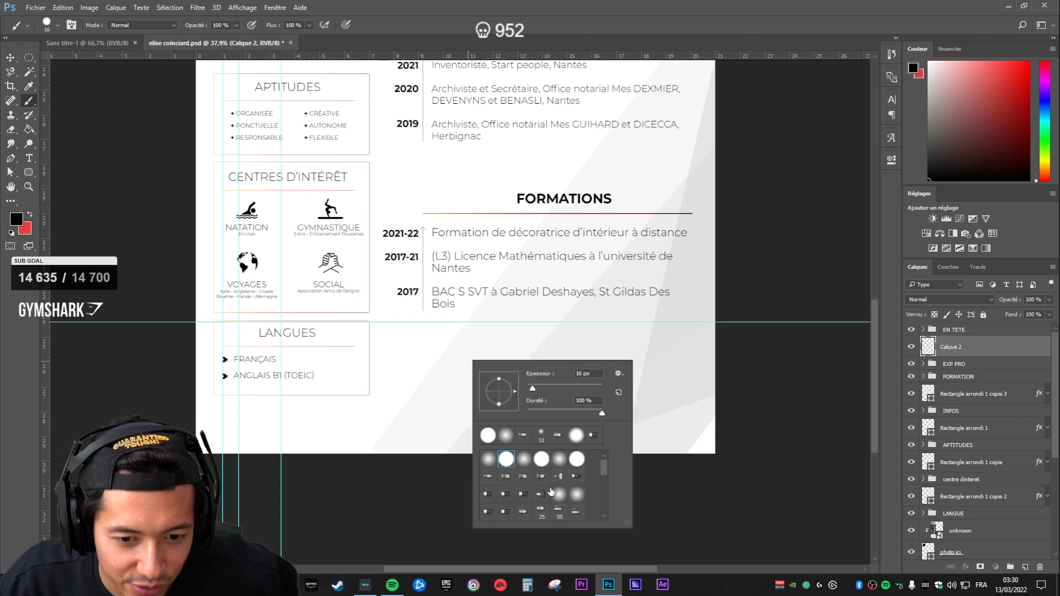
click(534, 476)
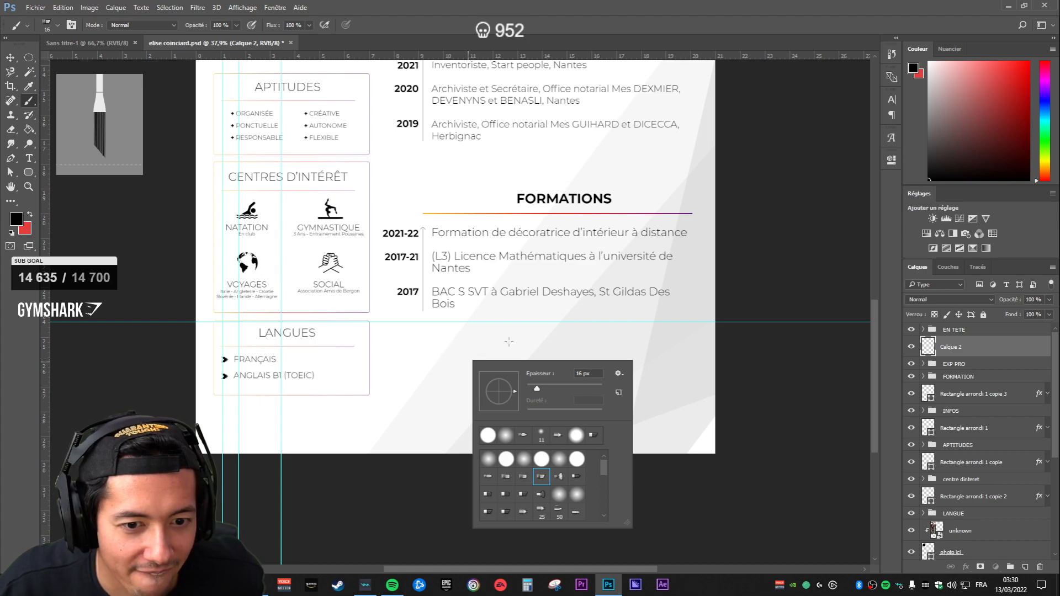
drag(508, 341, 500, 366)
drag(418, 401, 548, 392)
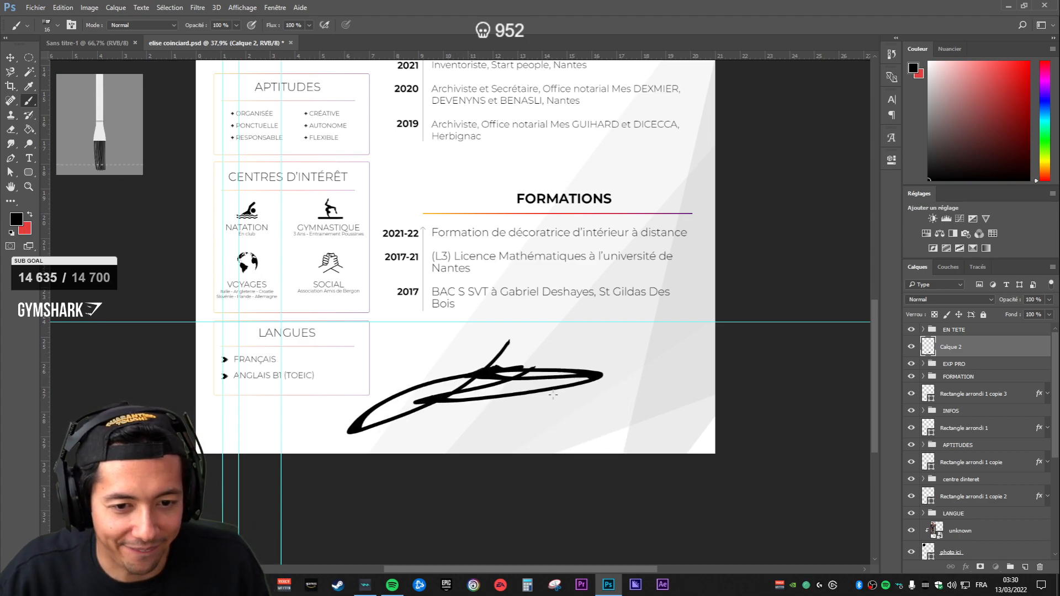
key(ctrl+z)
key(ctrl+z)
Step: Try a wider signature with the same bristle brush, sweeping across the blank area below FORMATIONS, and undo it
mouse_move(493, 365)
mouse_down()
mouse_move(631, 344)
mouse_move(440, 424)
mouse_move(485, 355)
mouse_move(514, 402)
mouse_move(512, 369)
mouse_move(525, 407)
mouse_move(547, 360)
mouse_move(577, 383)
mouse_move(634, 402)
mouse_up()
key(ctrl+z)
key(ctrl+z)
key(ctrl+z)
key(ctrl+z)
key(ctrl+z)
key(ctrl+z)
key(ctrl+z)
key(ctrl+z)
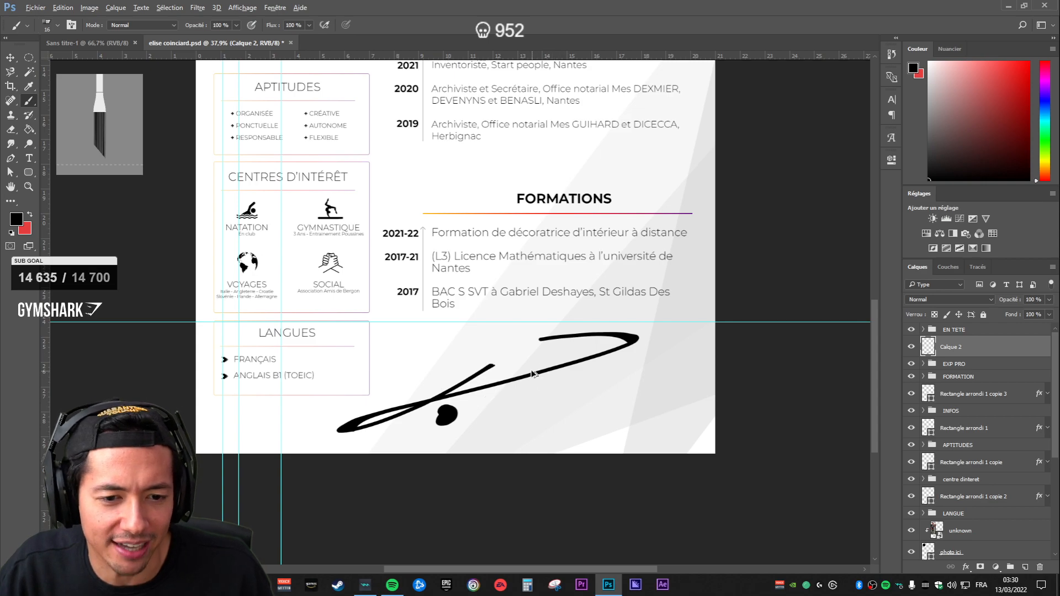
Step: Try a signature made of two long diagonal strokes with small lettering between them, and undo it
drag(513, 373, 327, 453)
drag(415, 453, 689, 381)
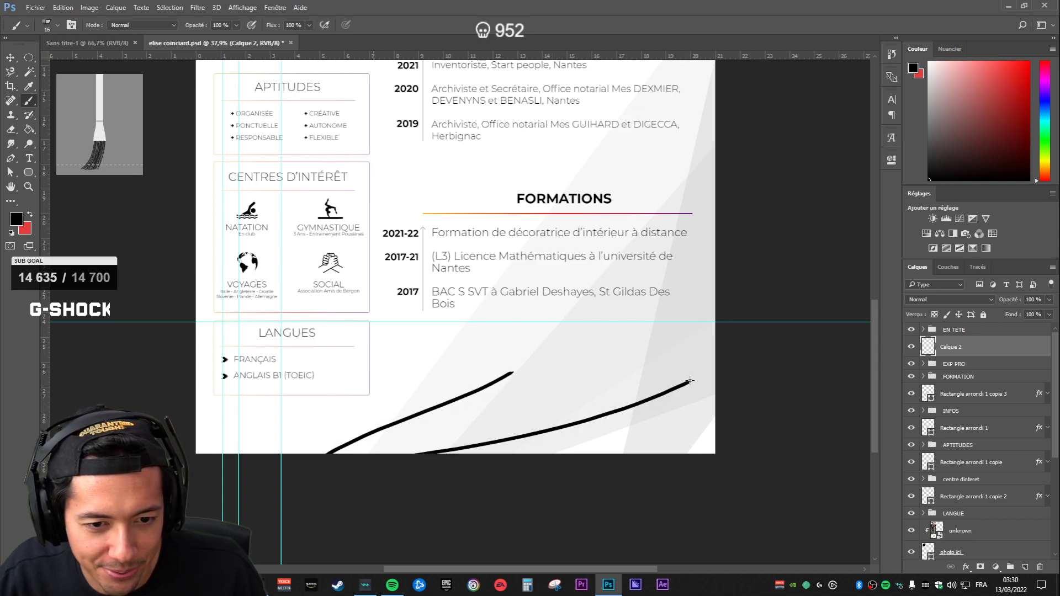
mouse_move(458, 433)
mouse_down()
mouse_move(500, 392)
mouse_move(533, 434)
mouse_up()
drag(541, 411, 543, 417)
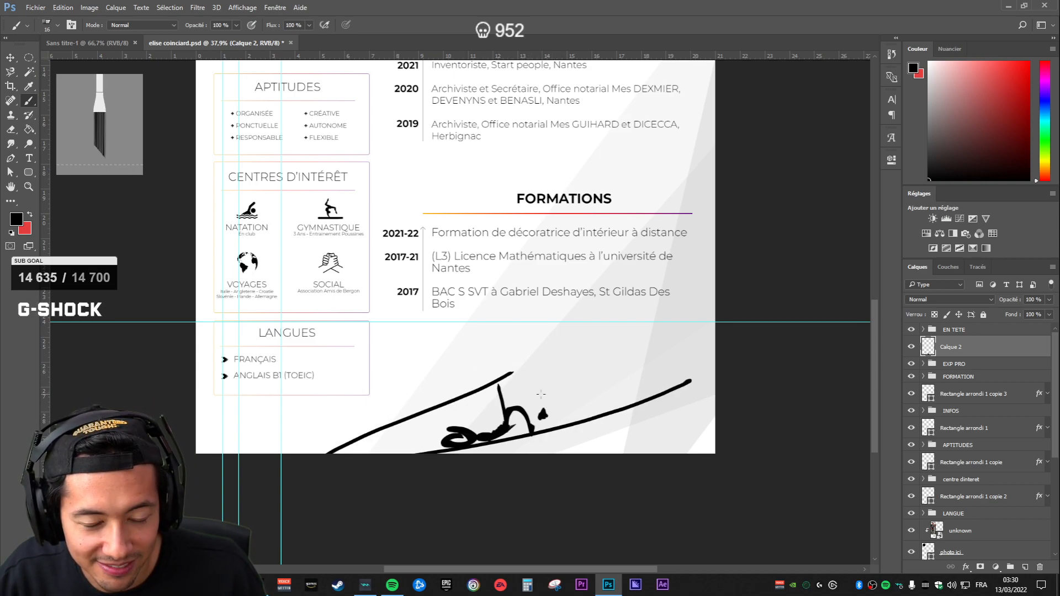
key(ctrl+z)
key(ctrl+z)
key(ctrl+z)
key(ctrl+z)
Step: Try the 25 px preset brush with a test stroke, undo it, and switch to the 36 px bristle preset
right_click(474, 383)
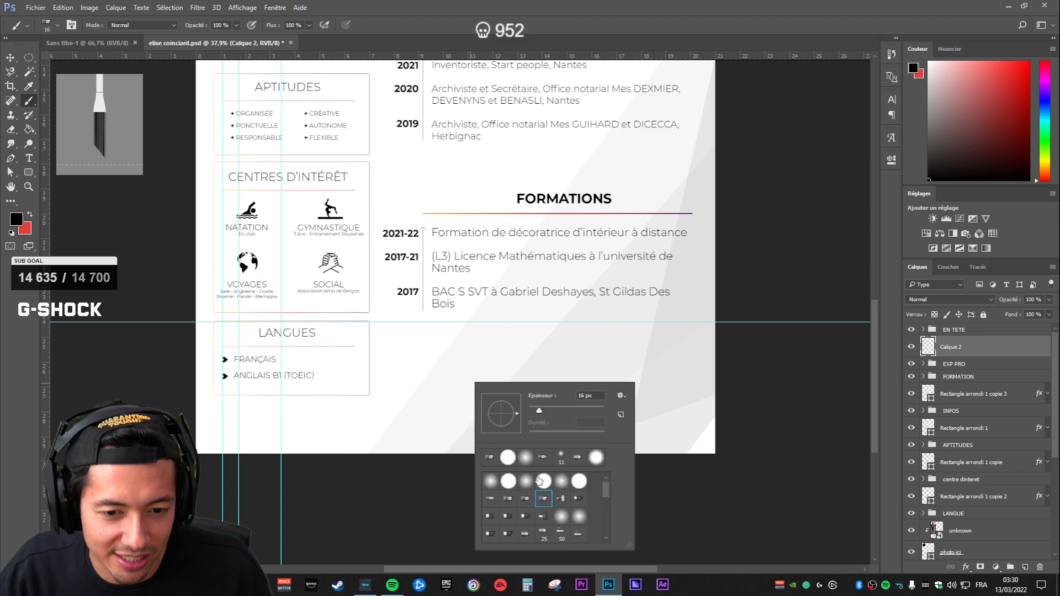
click(544, 536)
mouse_move(480, 349)
mouse_down()
mouse_move(377, 428)
mouse_move(684, 358)
mouse_up()
key(ctrl+z)
right_click(506, 413)
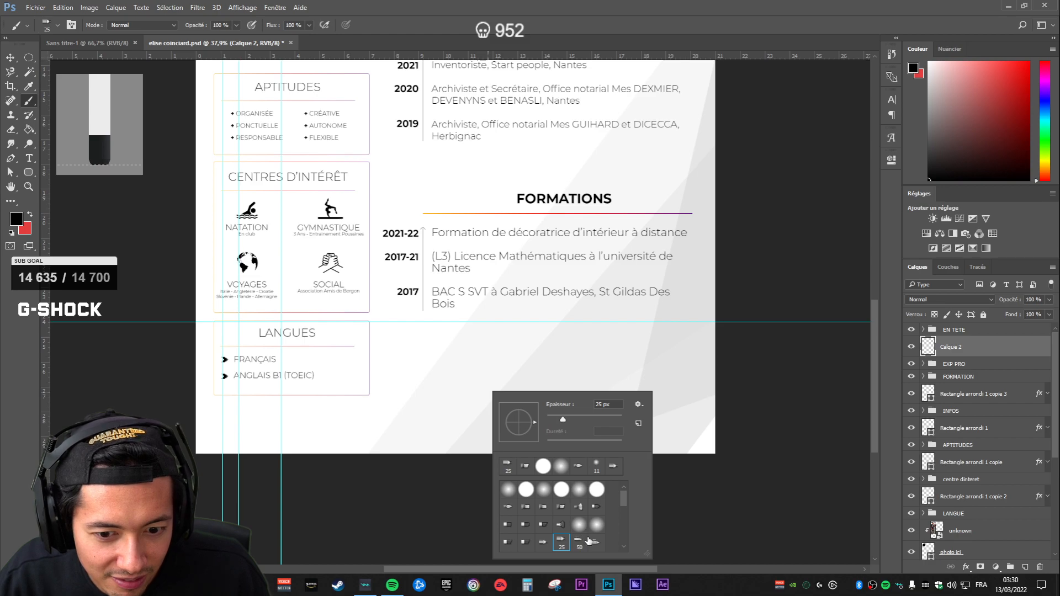
scroll(588, 539, down, 3)
click(506, 516)
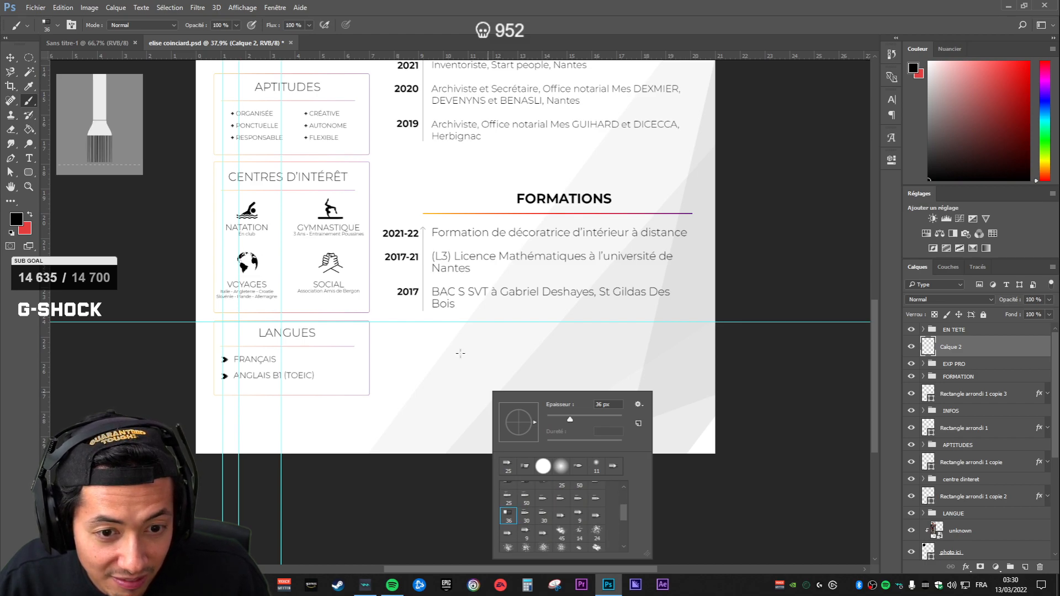
click(458, 356)
Step: Choose a pointed bristle brush and hand-draw a signature with a long rising underline below the FORMATIONS section
right_click(487, 405)
scroll(531, 496, up, 2)
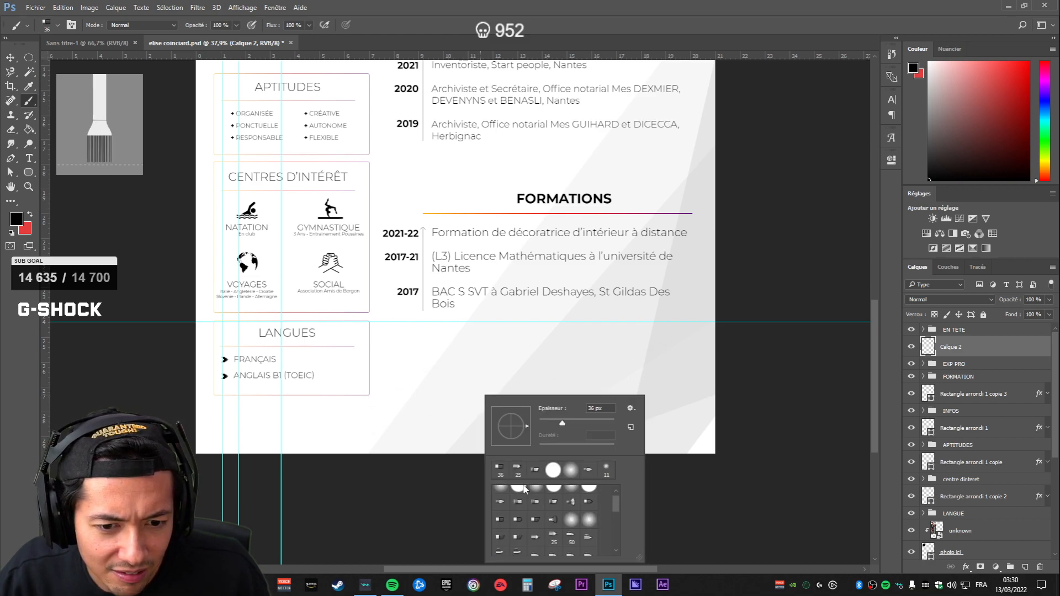
click(499, 514)
mouse_move(484, 356)
mouse_down()
mouse_move(424, 401)
mouse_move(694, 335)
mouse_move(463, 406)
mouse_move(513, 354)
mouse_move(543, 389)
mouse_up()
drag(553, 344, 569, 380)
mouse_move(581, 377)
mouse_down()
mouse_move(607, 360)
mouse_move(663, 358)
mouse_up()
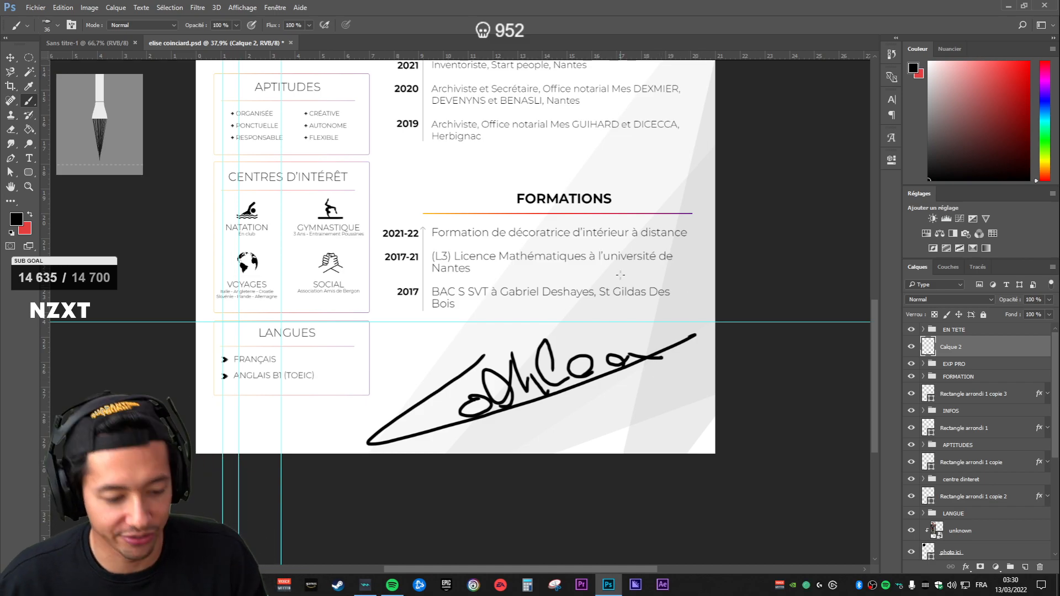
Step: Undo the last signature letters and delete the signature layer
key(ctrl+z)
key(ctrl+z)
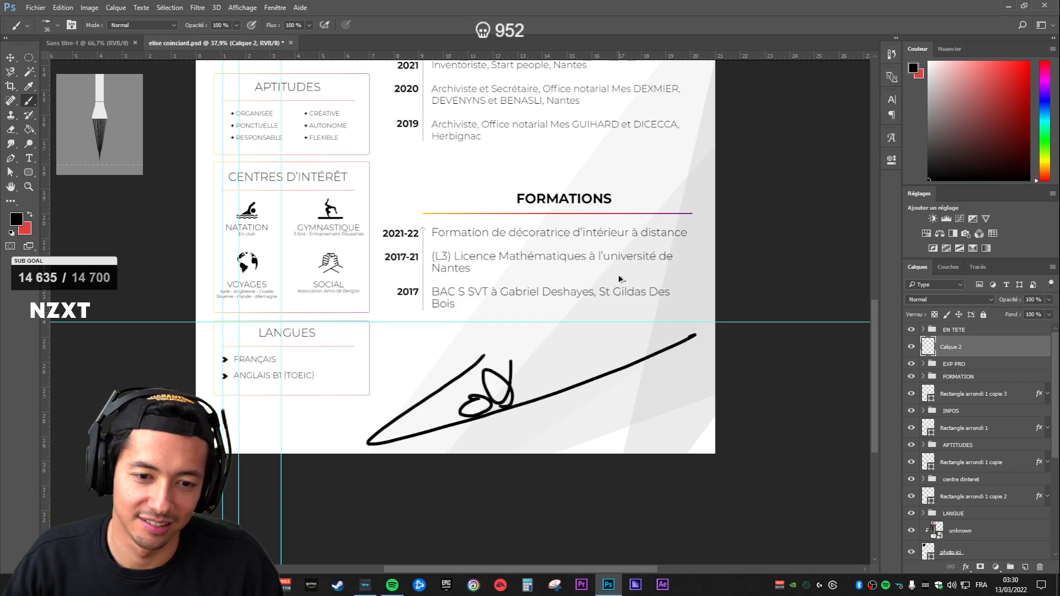
drag(975, 362, 972, 360)
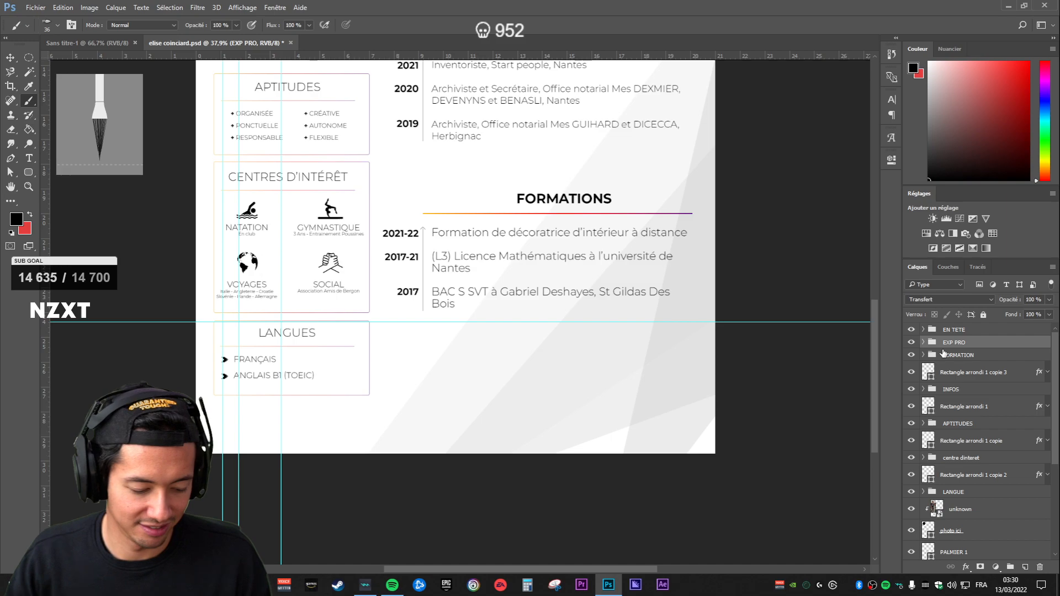
Step: Expand the INFOS group and select the INFORMATIONS title layer for the contact block
scroll(483, 295, down, 4)
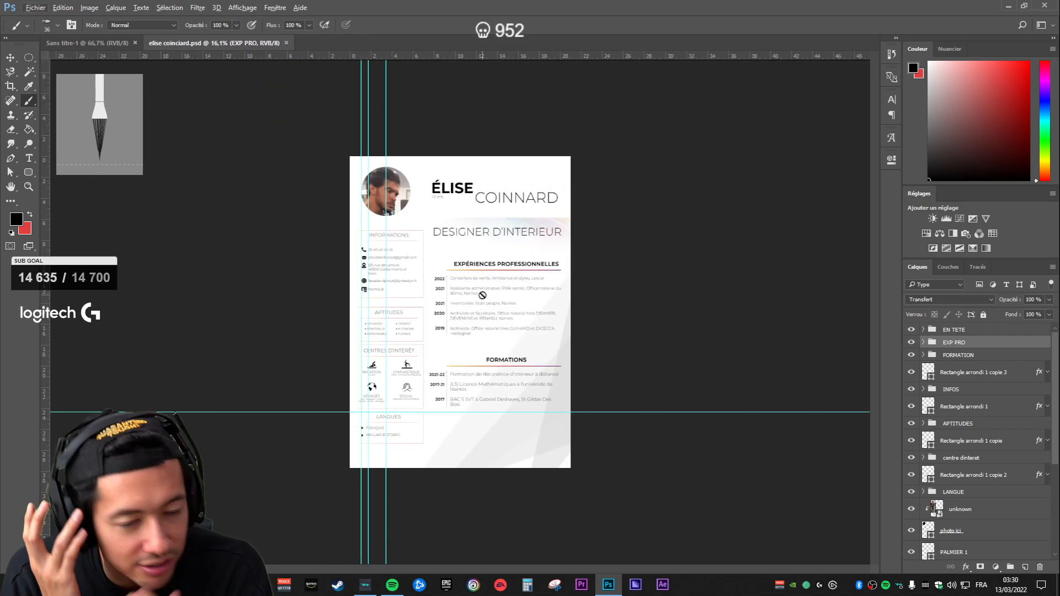
scroll(486, 207, up, 4)
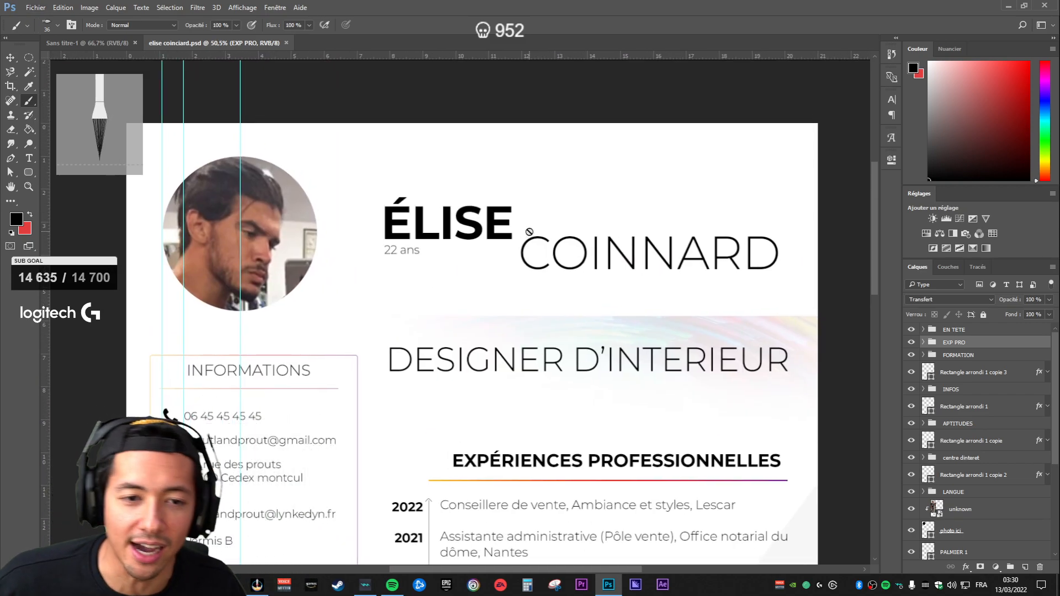
scroll(618, 309, up, 3)
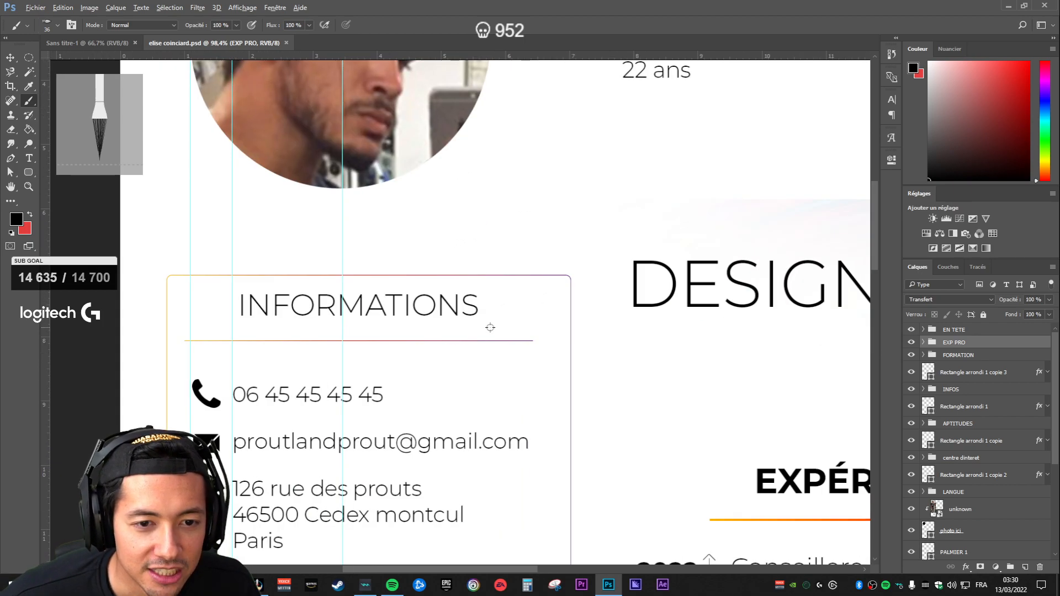
drag(558, 326, 668, 297)
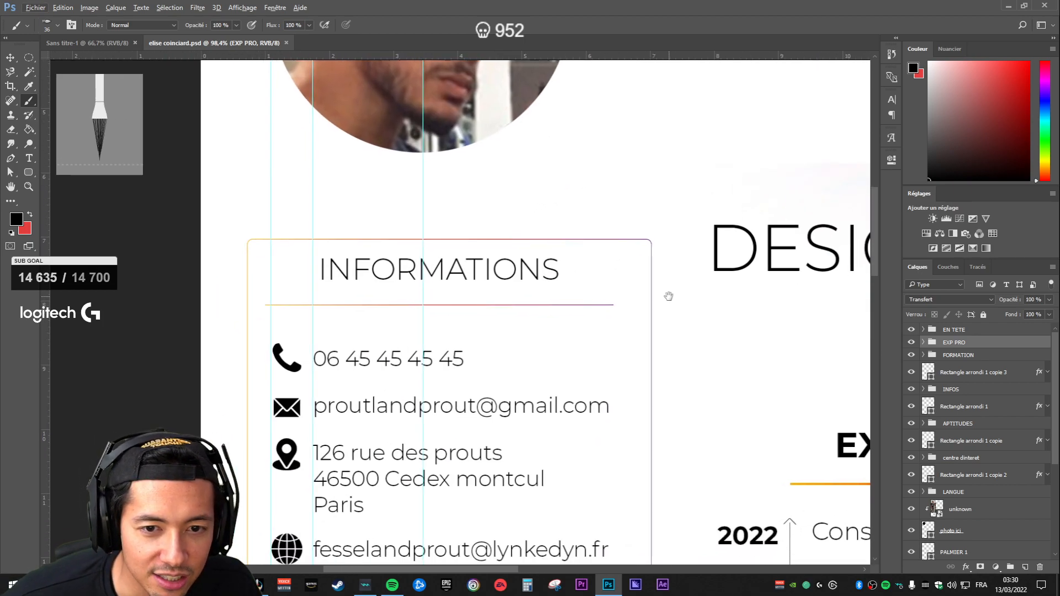
click(983, 427)
click(970, 407)
click(957, 390)
click(923, 389)
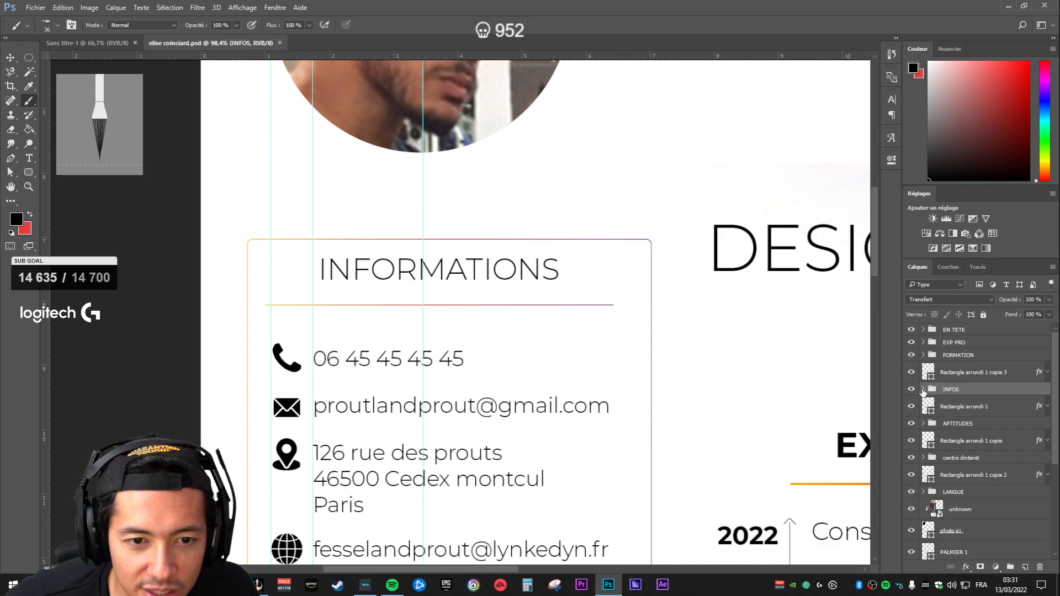
click(971, 436)
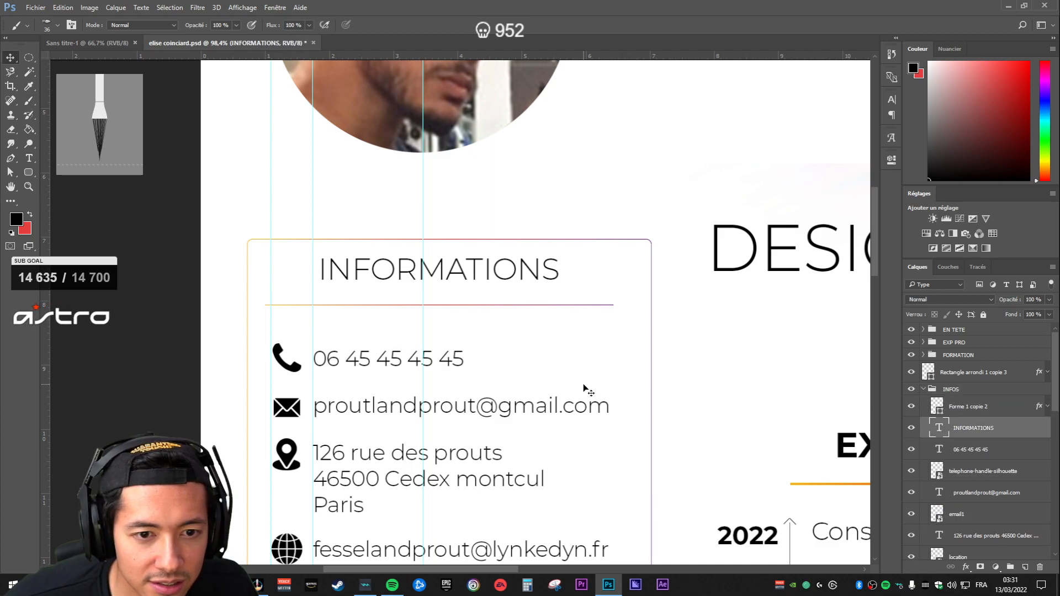
Step: Try shifting the INFORMATIONS title slightly with the Move tool, and undo the shift
key(v)
drag(507, 283, 504, 280)
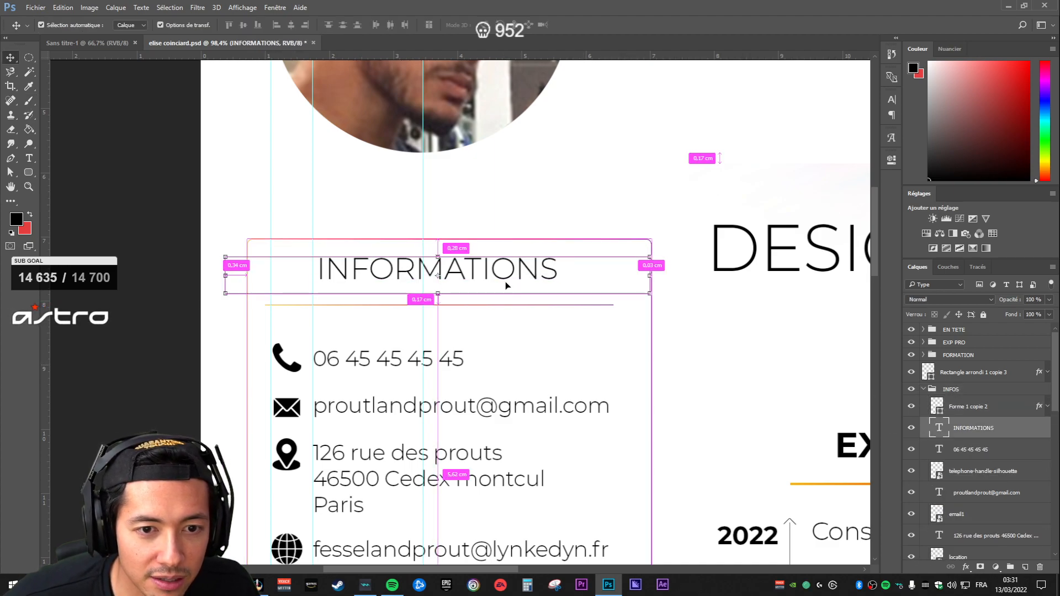
key(ctrl+z)
Step: Move the rightmost vertical guide to the centre of the INFORMATIONS title's text box
click(972, 450)
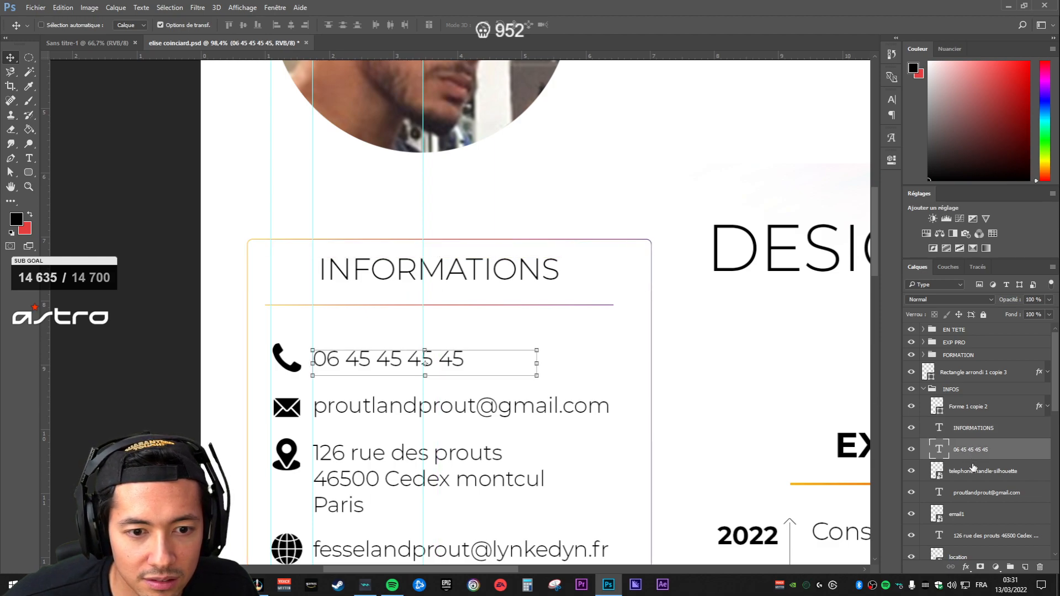
click(974, 468)
click(976, 451)
click(971, 429)
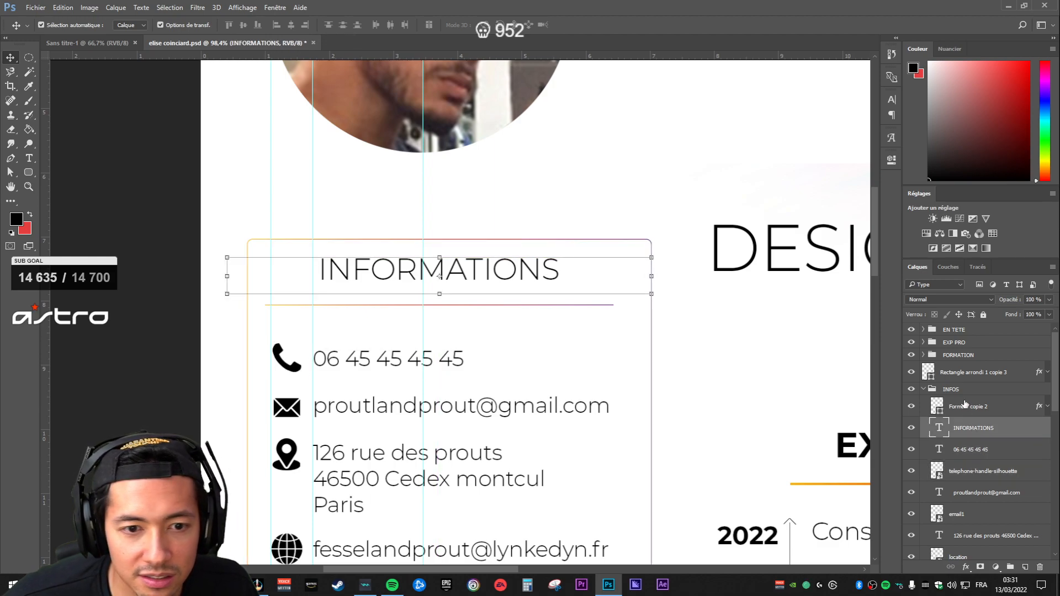
click(972, 407)
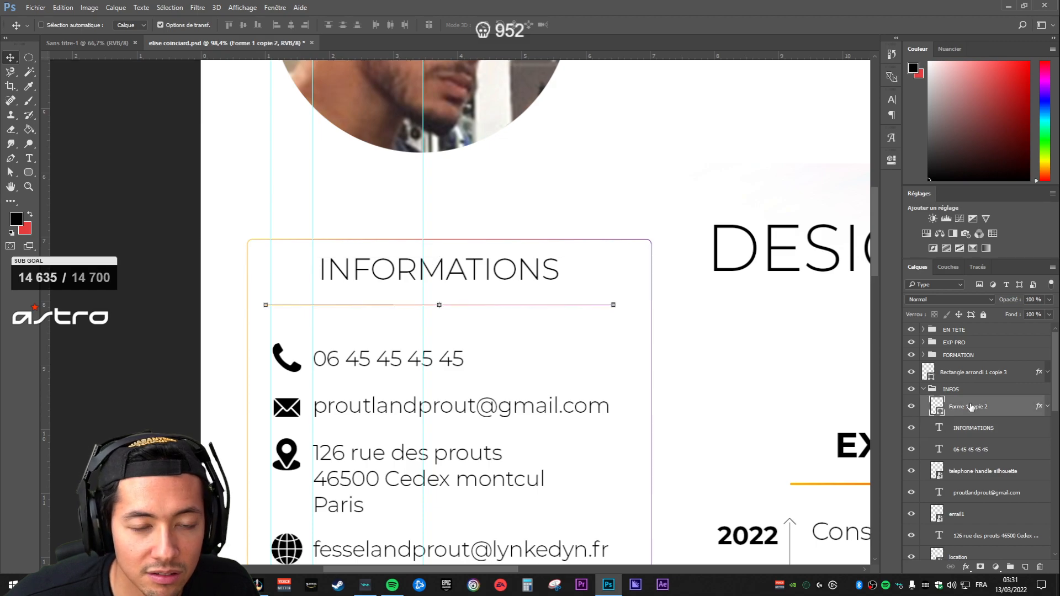
click(967, 426)
drag(423, 209, 442, 209)
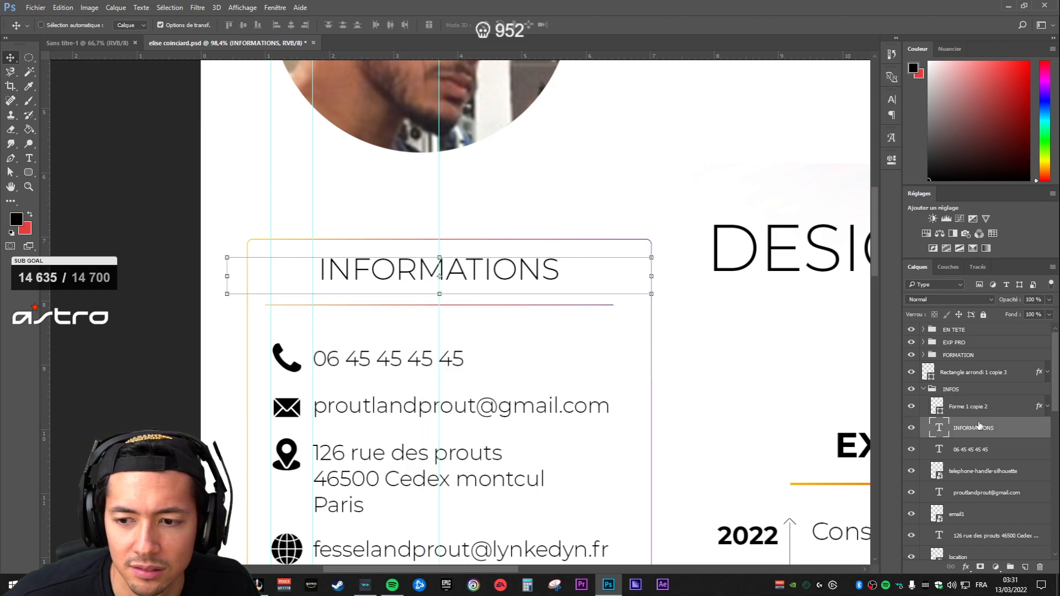
Step: Move the rightmost vertical guide to the horizontal centre of the rounded frame around the INFORMATIONS block
click(965, 412)
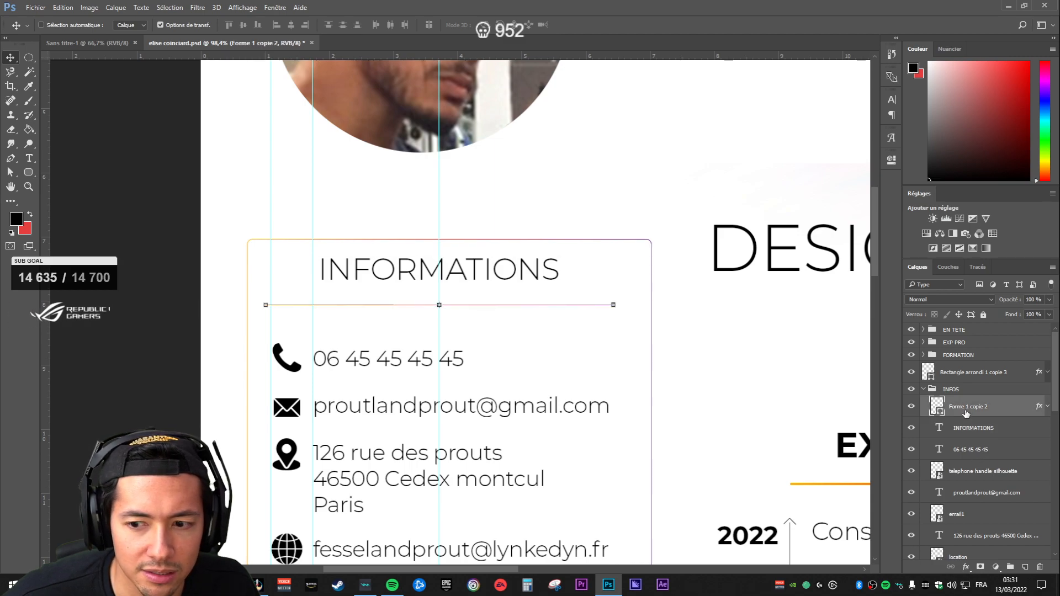
click(972, 372)
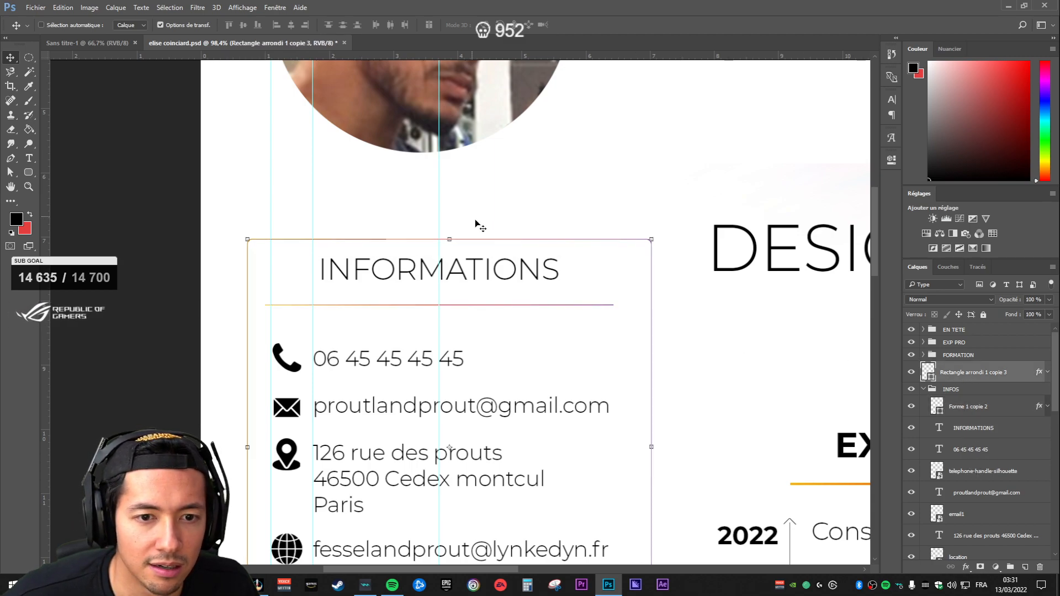
drag(440, 197, 450, 194)
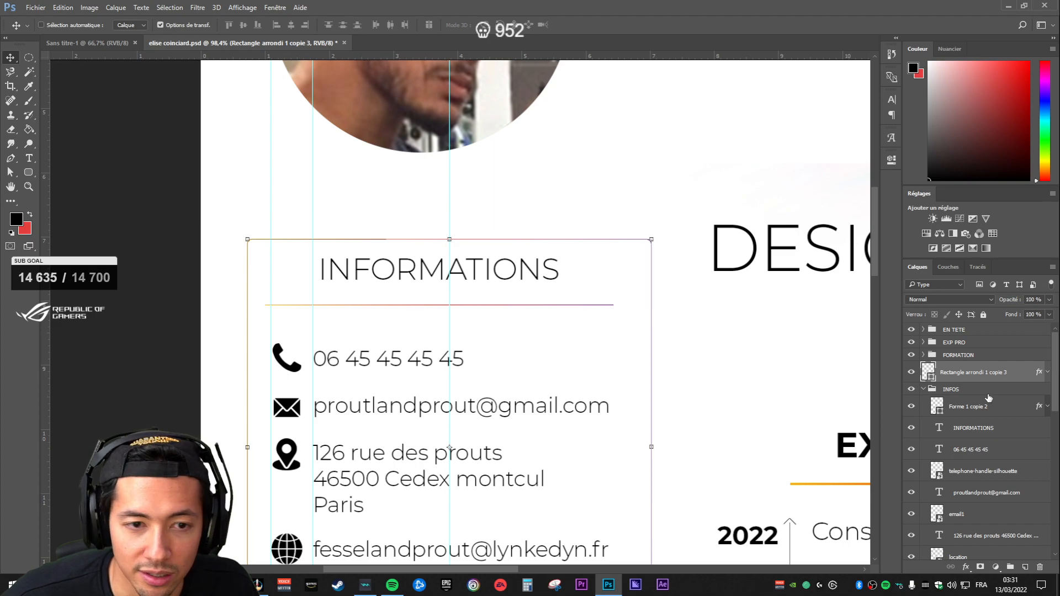
Step: Shift the INFORMATIONS title and its gradient line together to the right until they are centred on the frame's guide
click(977, 411)
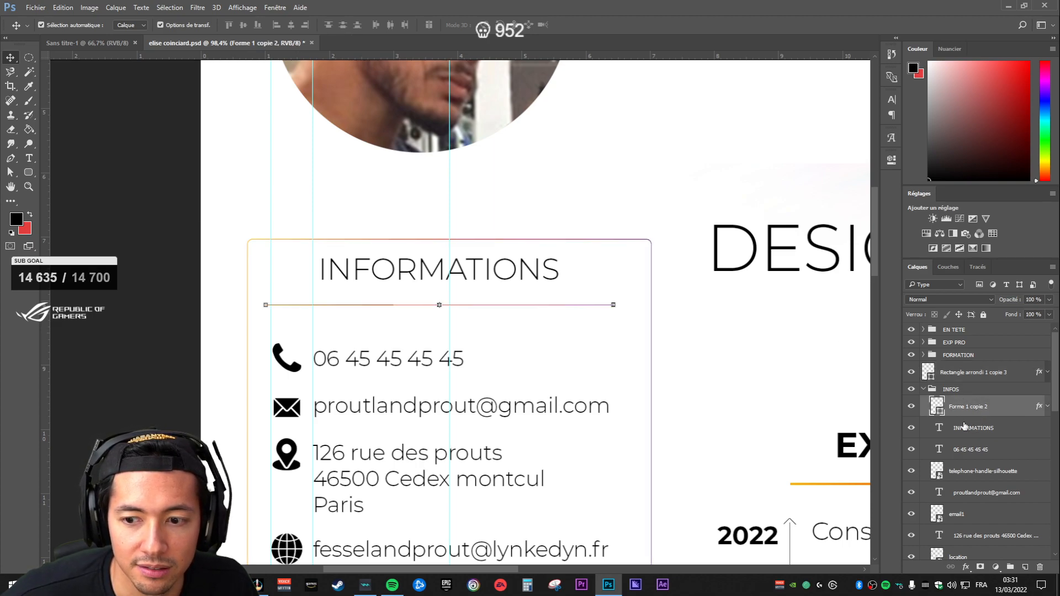
ctrl+click(964, 426)
key(shift+Right)
key(shift+Right)
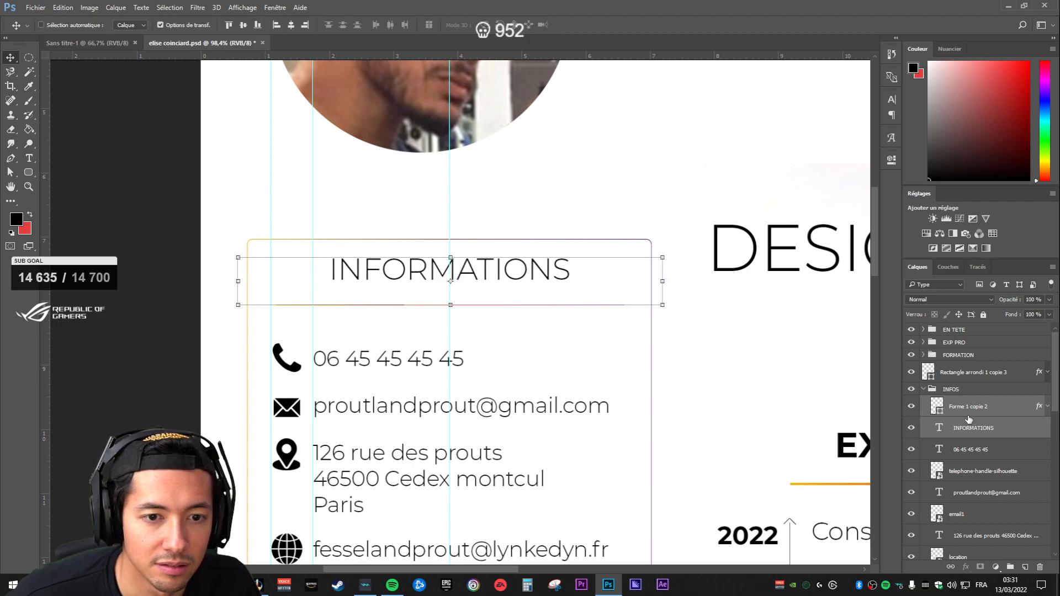
key(Left)
key(Left)
scroll(604, 371, down, 5)
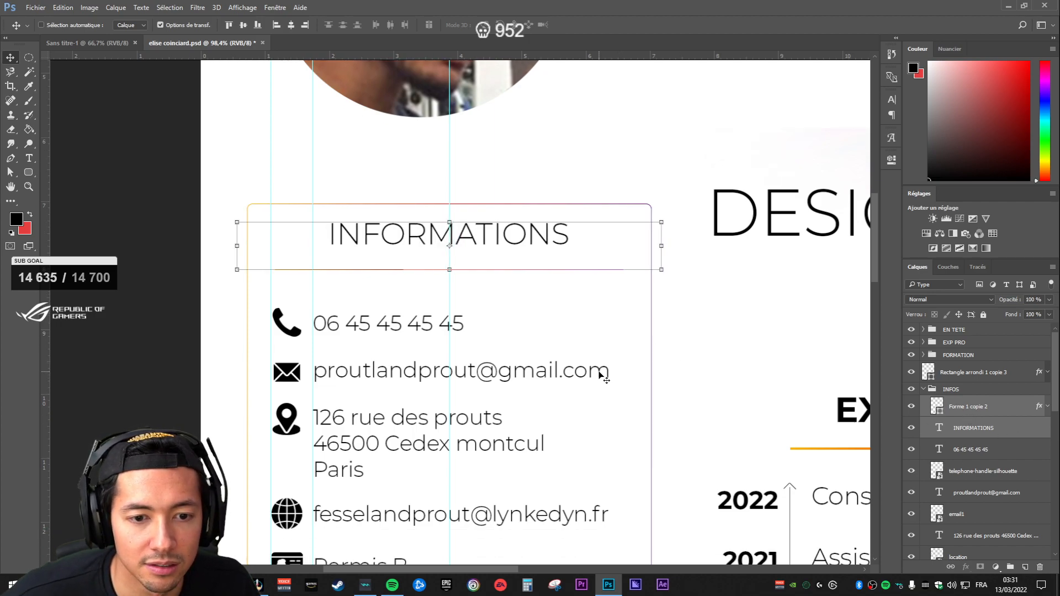
scroll(466, 355, down, 5)
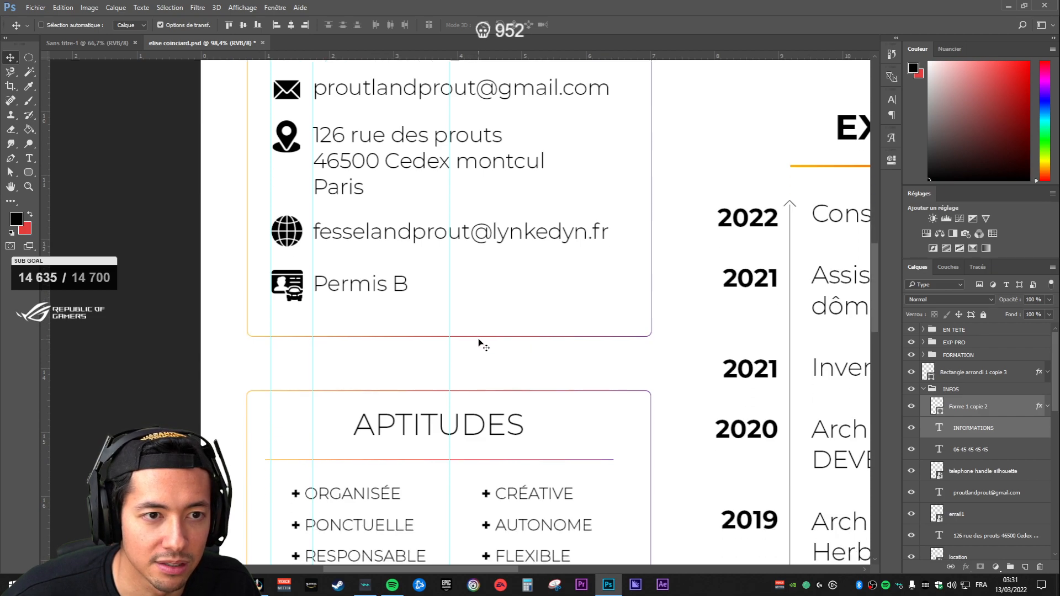
scroll(978, 455, down, 2)
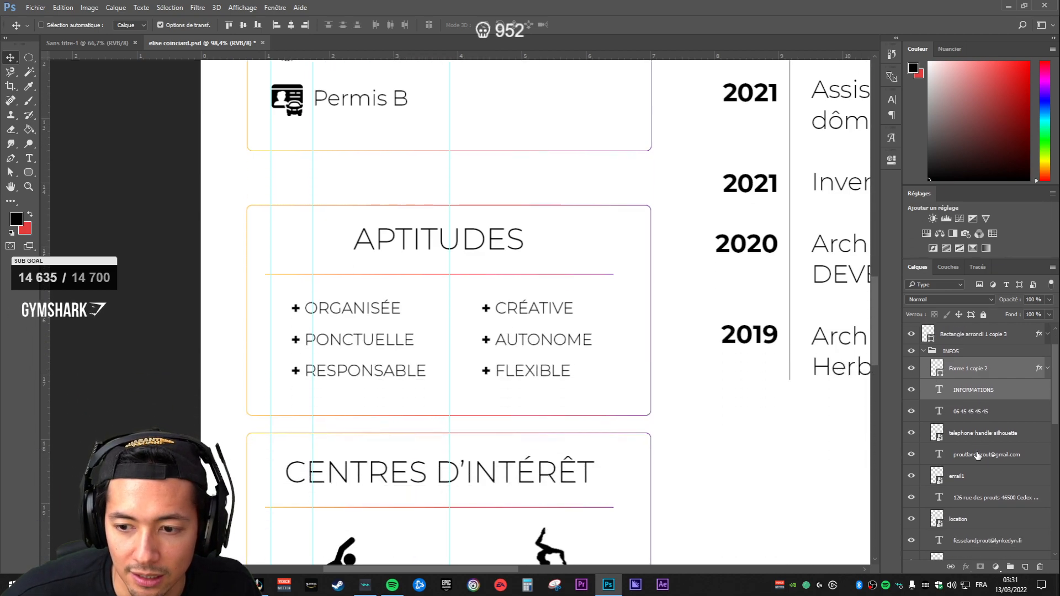
Step: Shift the APTITUDES title and its gradient line together to the right until they are centred on the frame's vertical guide
click(924, 352)
click(923, 385)
scroll(964, 409, down, 1)
click(972, 422)
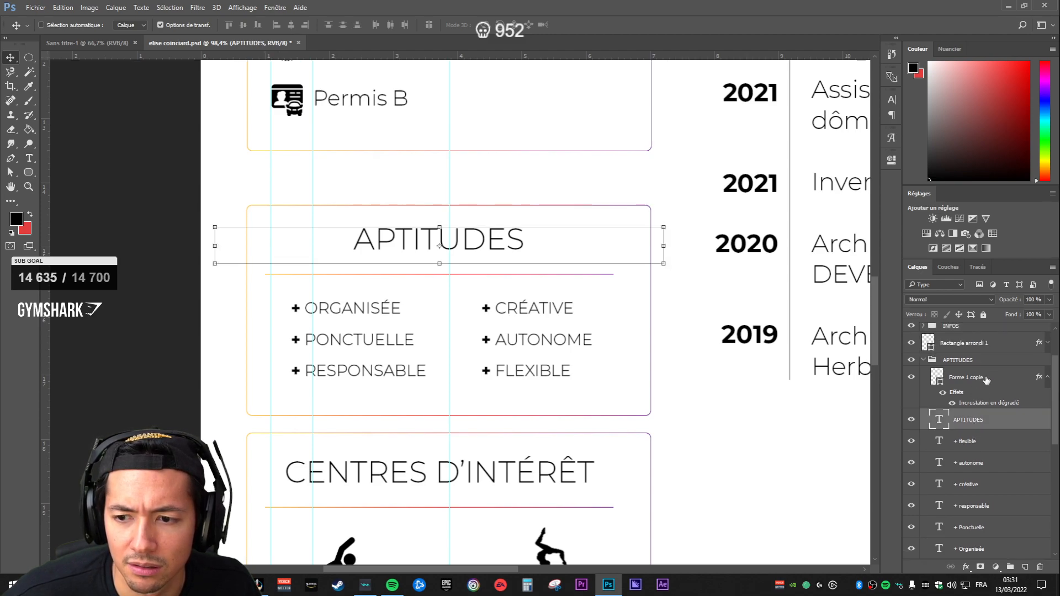
click(1047, 379)
click(977, 384)
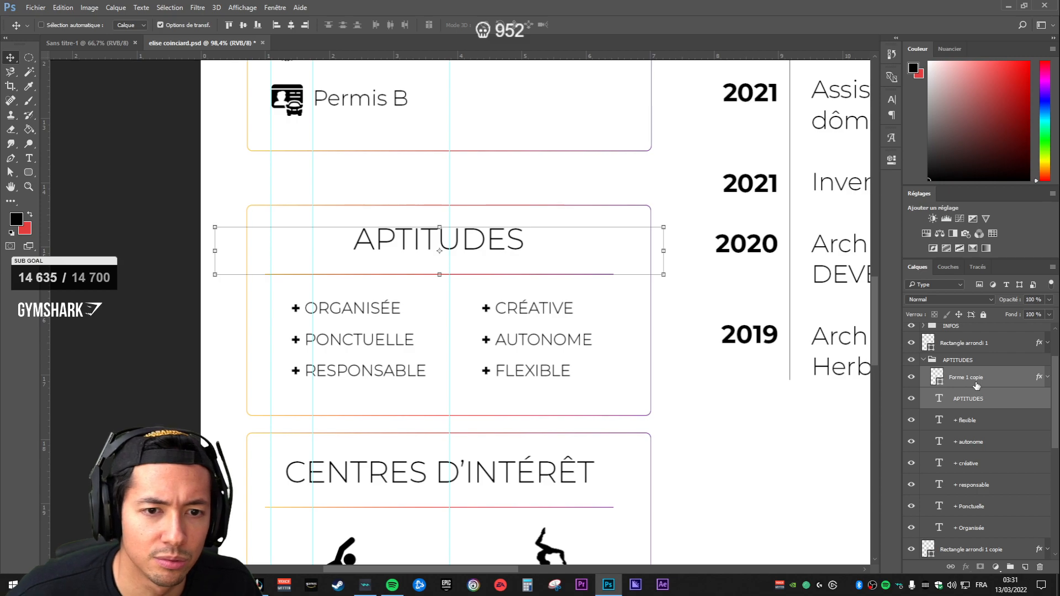
key(shift+Right)
key(shift+Right)
key(Left)
key(Left)
key(Left)
key(Left)
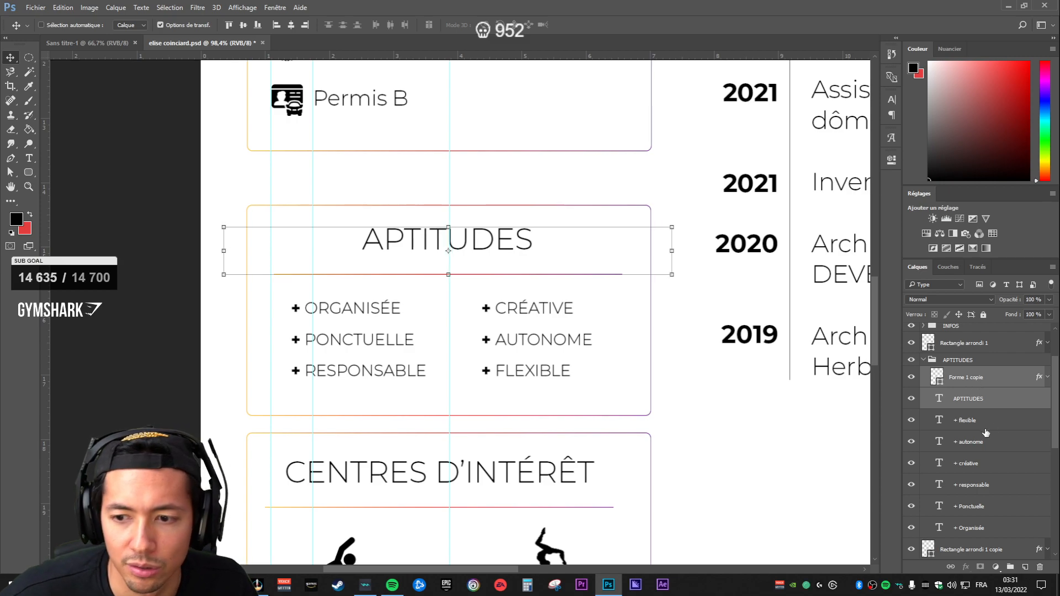
click(981, 377)
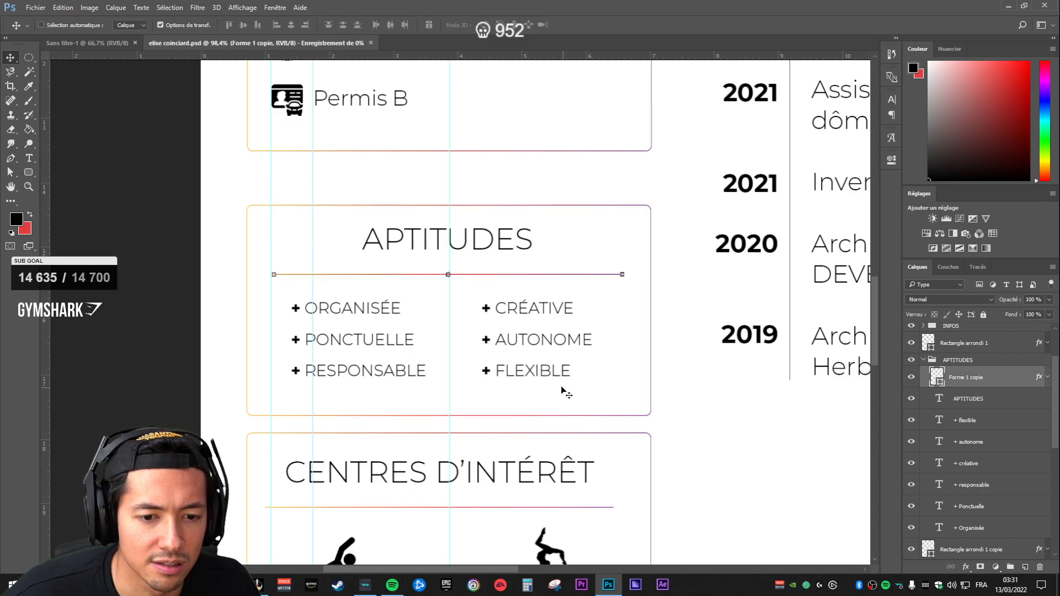
Step: Shift the CENTRES D'INTÉRÊT title and its gradient line together to the right until they are centred on the frame's guide
scroll(606, 398, down, 5)
click(923, 359)
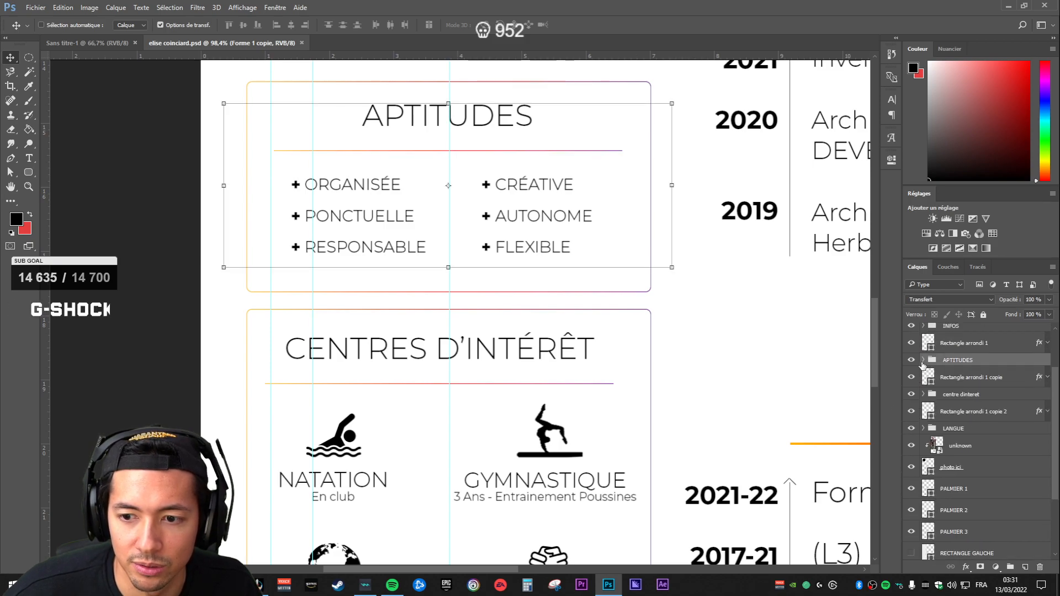
click(986, 435)
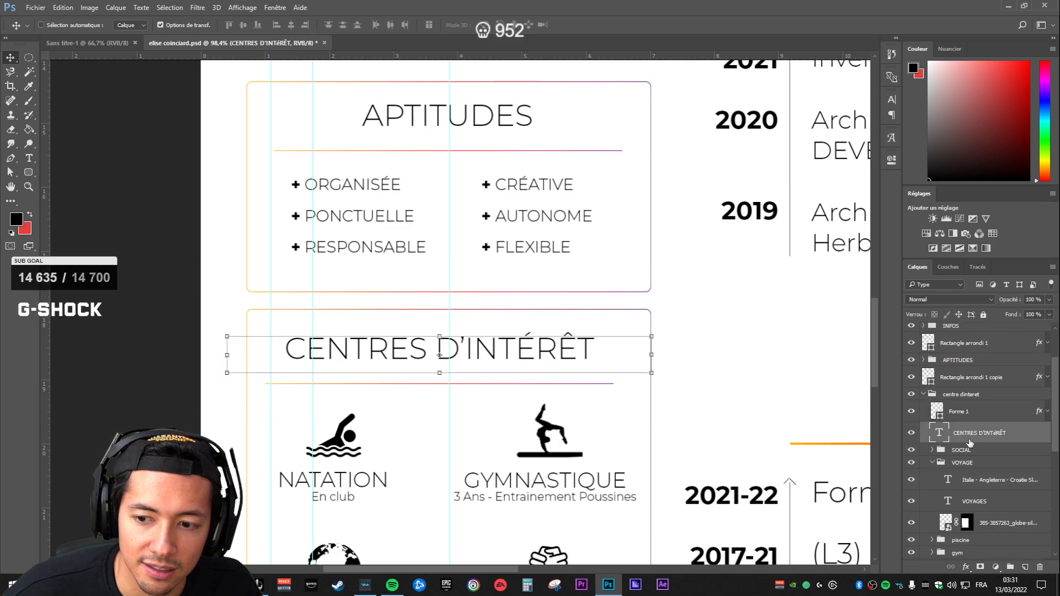
shift+click(959, 409)
key(Right)
key(Right)
key(Right)
key(Right)
key(Right)
key(Right)
key(Right)
key(Right)
key(Right)
key(Right)
key(Right)
key(Right)
key(Right)
key(Right)
key(Right)
key(Right)
key(Right)
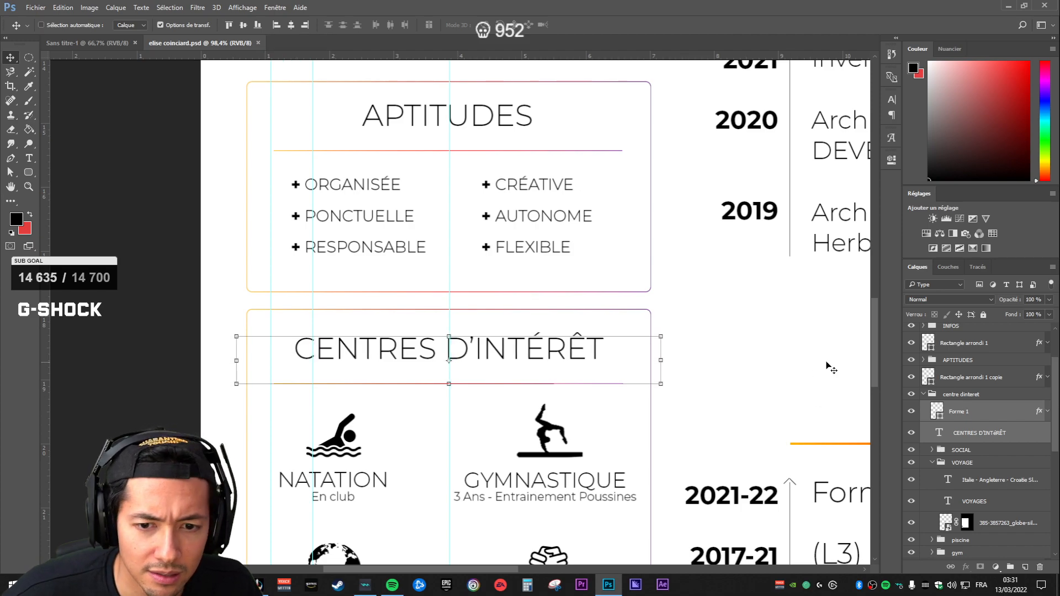
Step: Try shifting the SOCIAL, VOYAGE, piscine and gym groups together to the right onto the guide, and move them back
click(987, 450)
scroll(967, 431, down, 1)
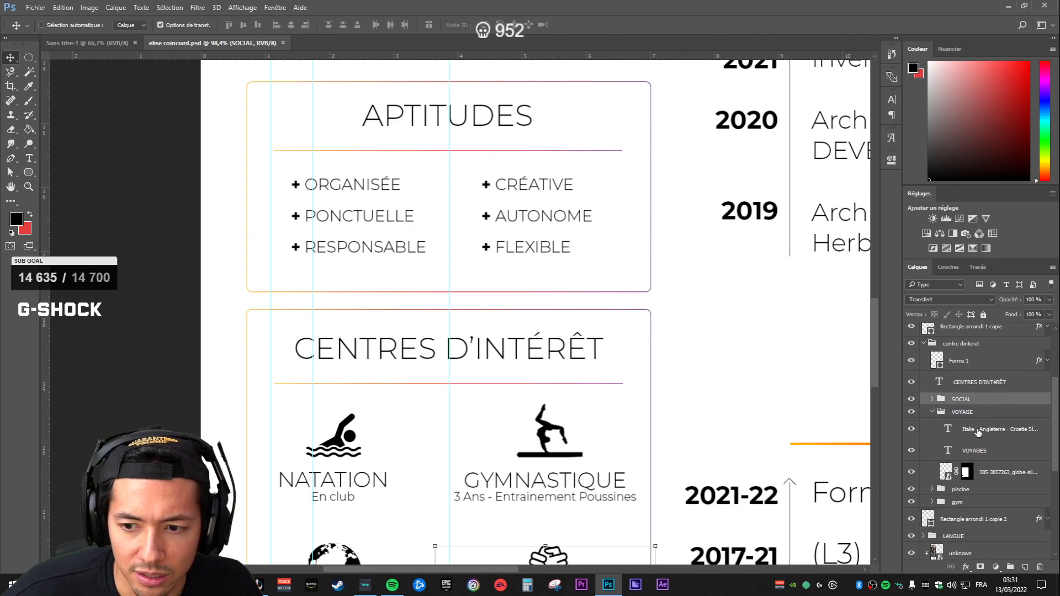
click(933, 411)
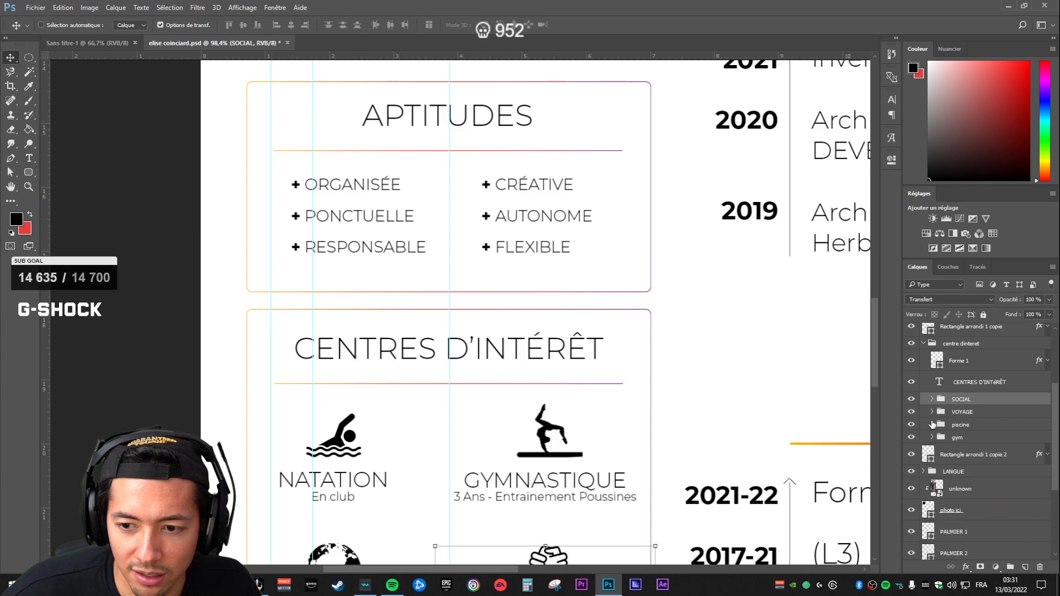
shift+click(957, 438)
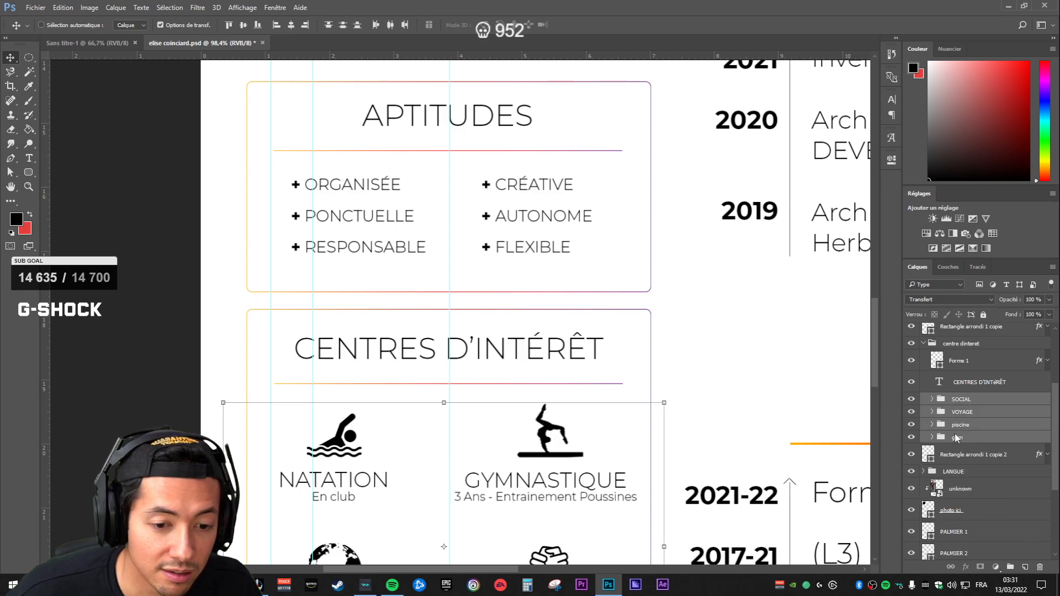
key(Right)
key(Right)
key(Right)
key(Right)
key(Right)
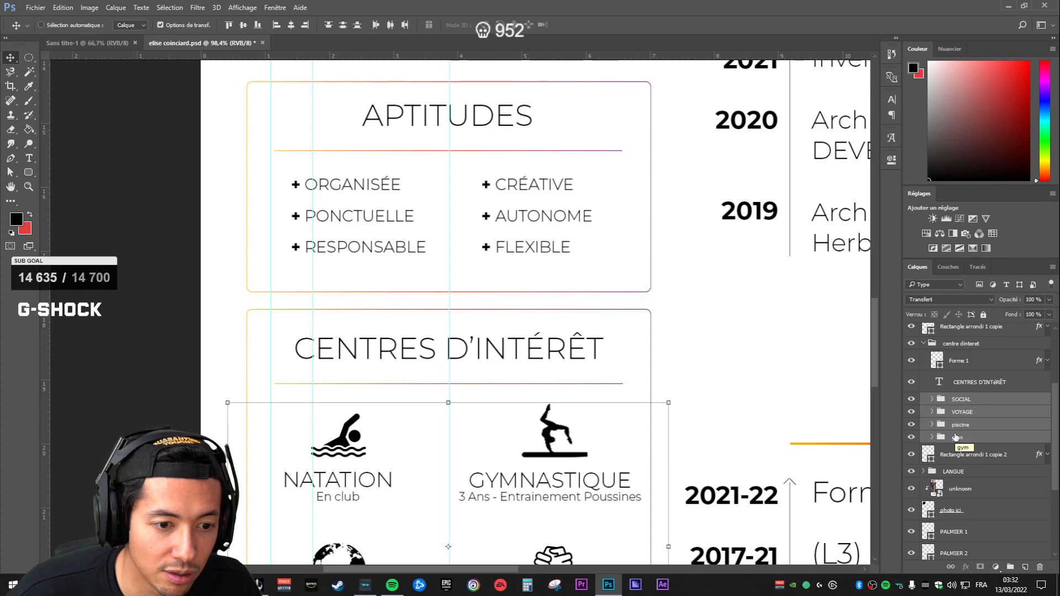
key(shift+Left)
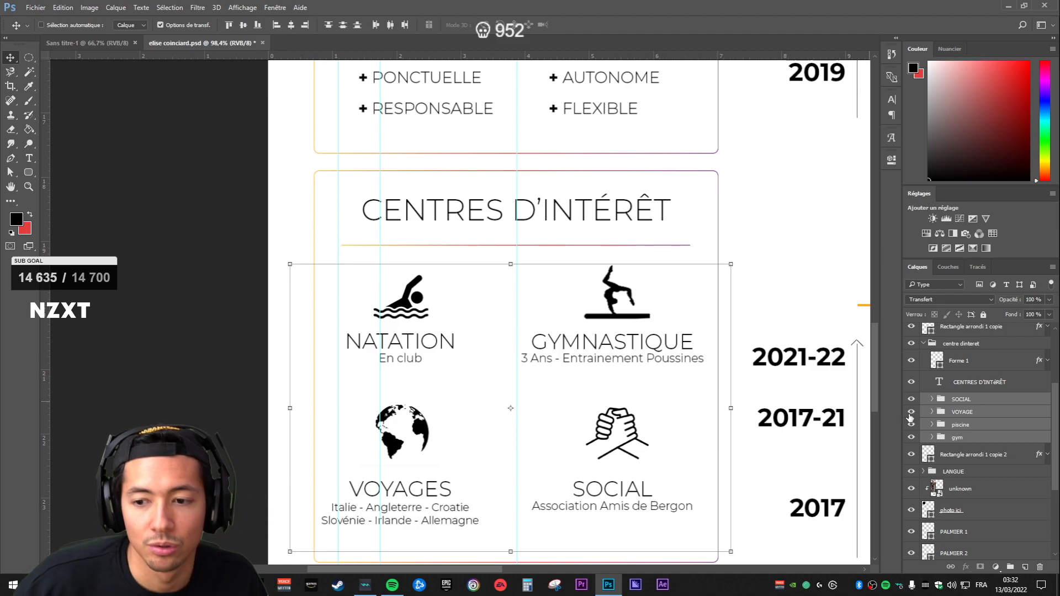
Step: Collapse the centre dinteret layer group and expand the LANGUE group, folding away its gradient line's effects
click(970, 400)
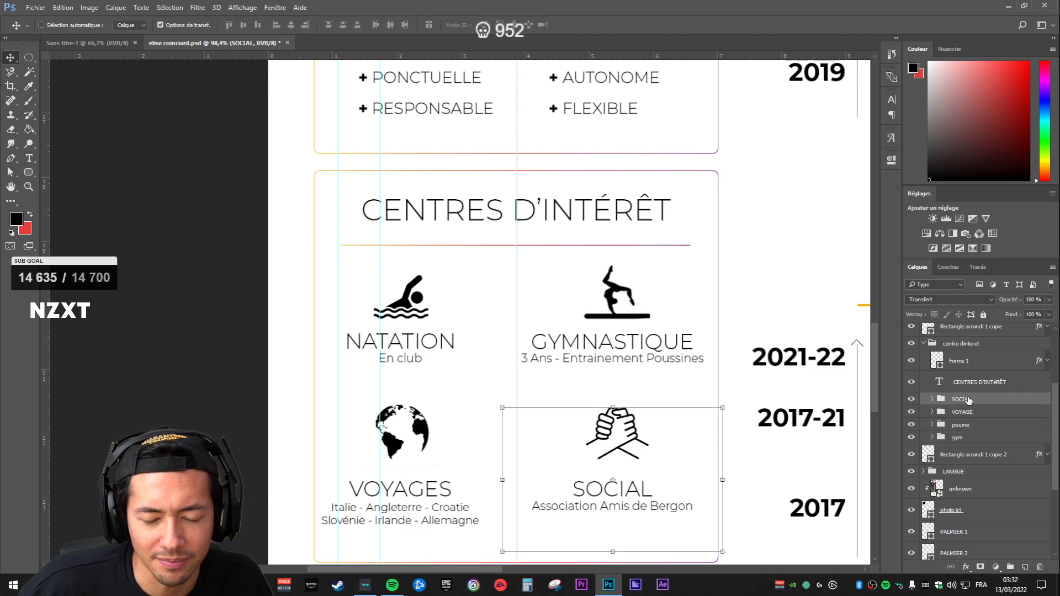
scroll(668, 396, down, 3)
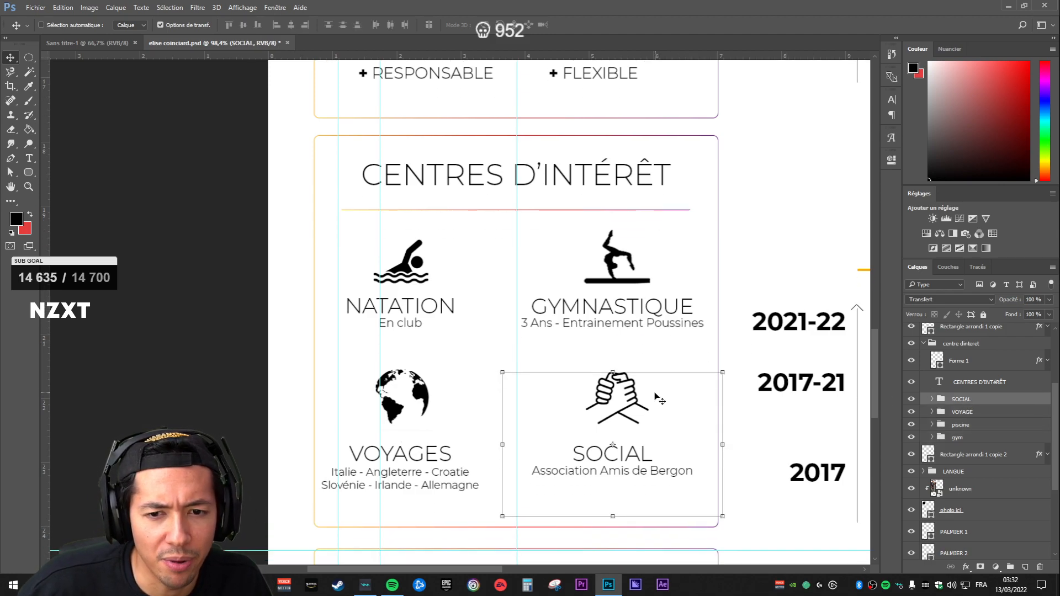
scroll(660, 397, down, 2)
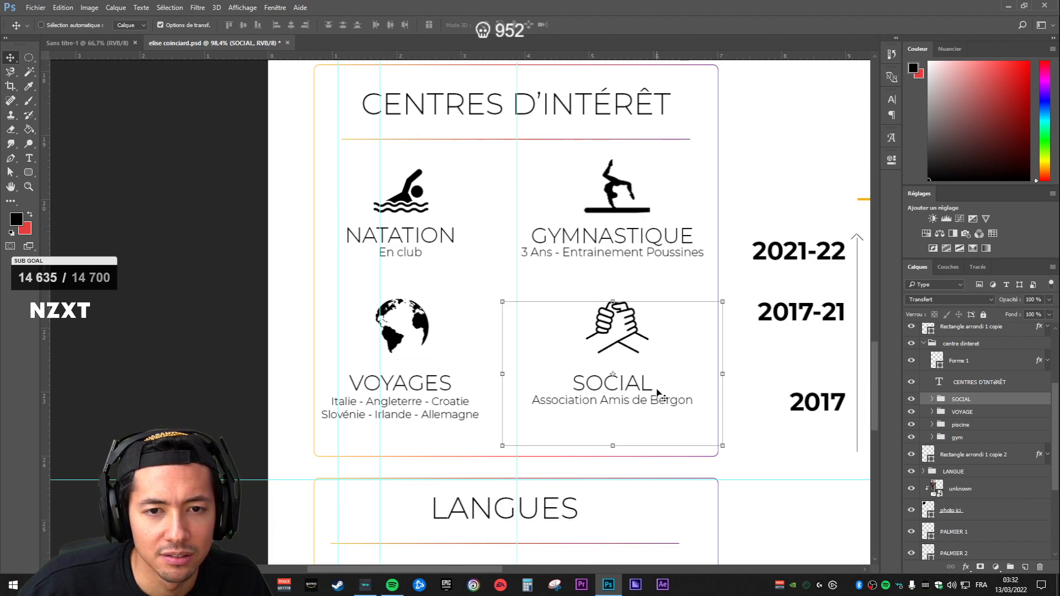
scroll(599, 421, down, 5)
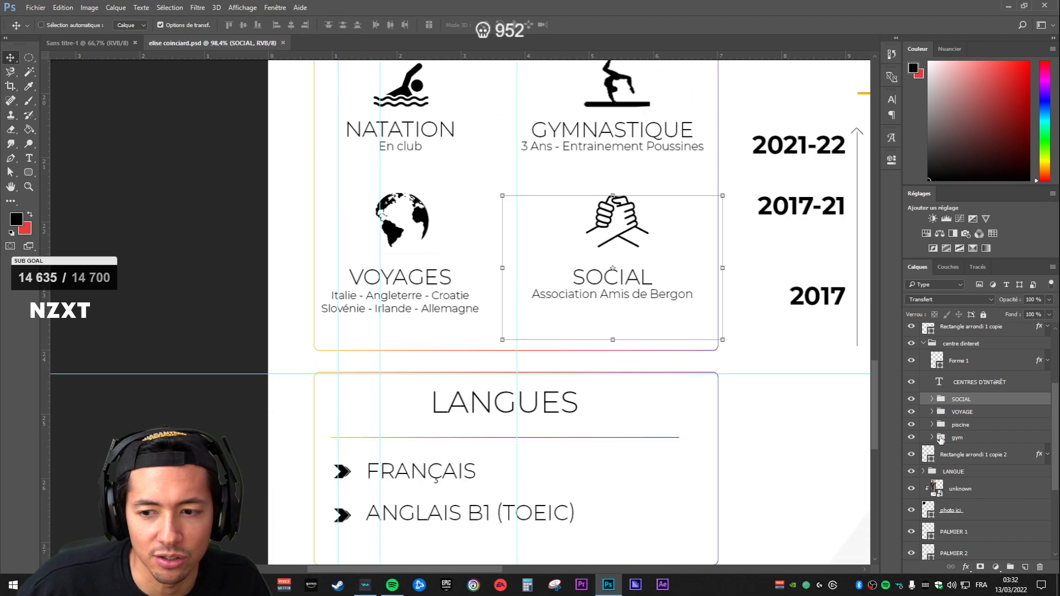
click(923, 343)
click(963, 381)
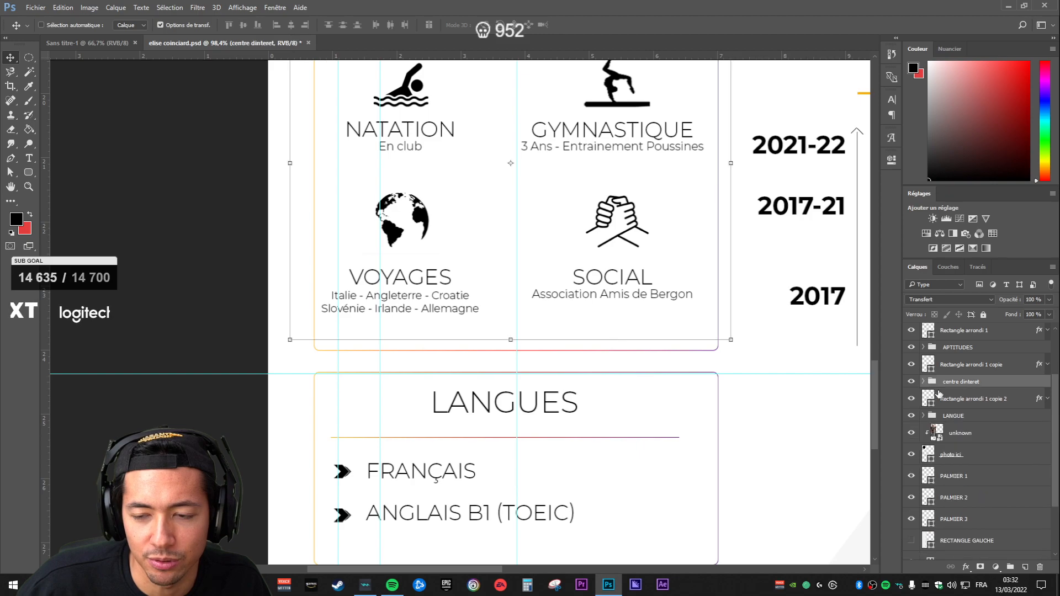
click(923, 416)
scroll(951, 416, down, 3)
click(965, 382)
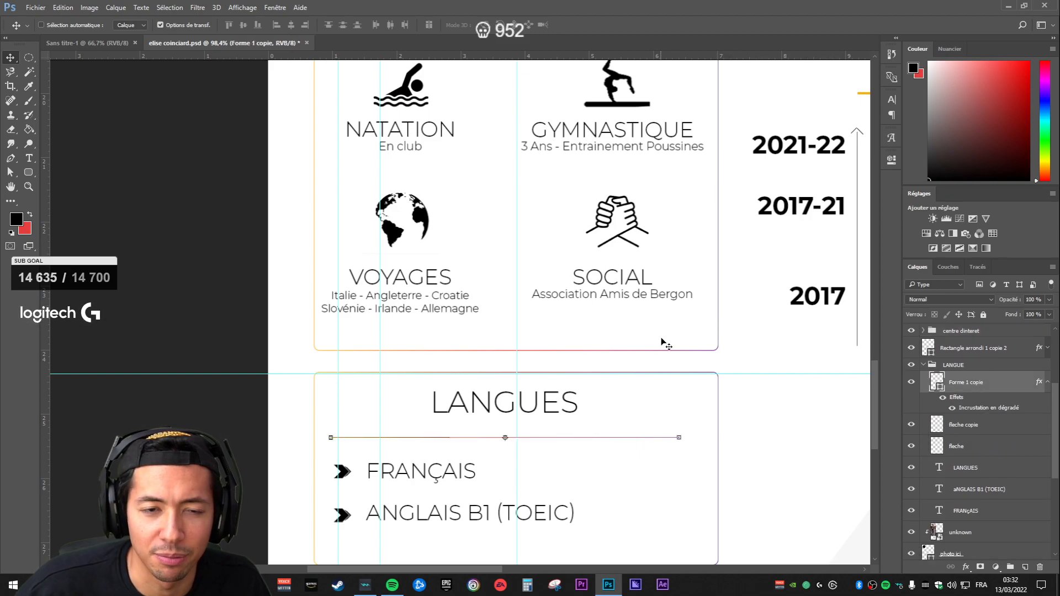
scroll(598, 410, down, 2)
scroll(598, 412, down, 2)
click(961, 424)
click(985, 386)
click(1047, 383)
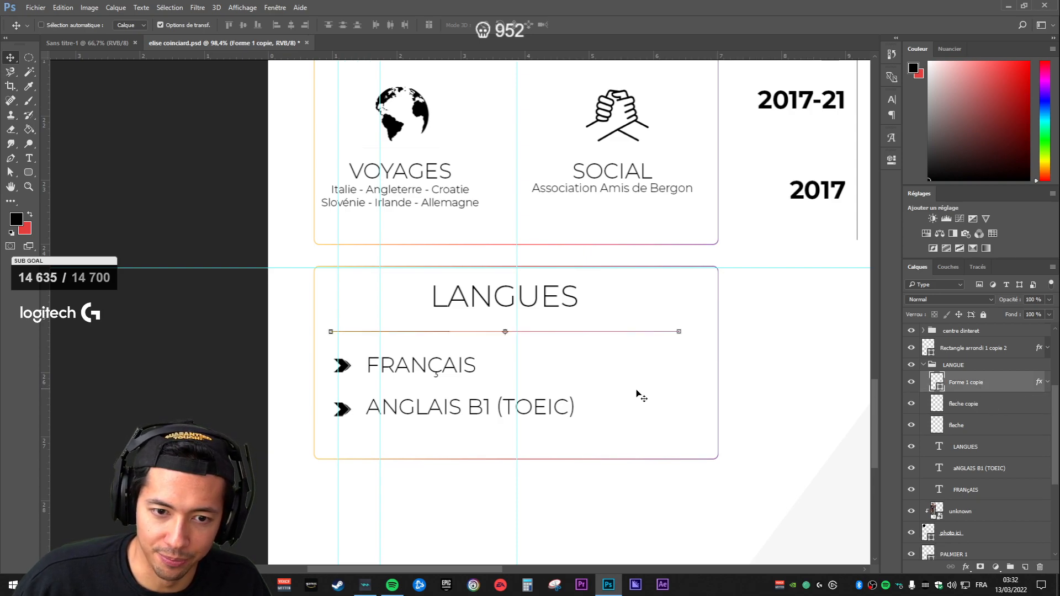
Step: Shift the LANGUES title and its gradient line together to the right until they are centred on the frame's guide
click(973, 448)
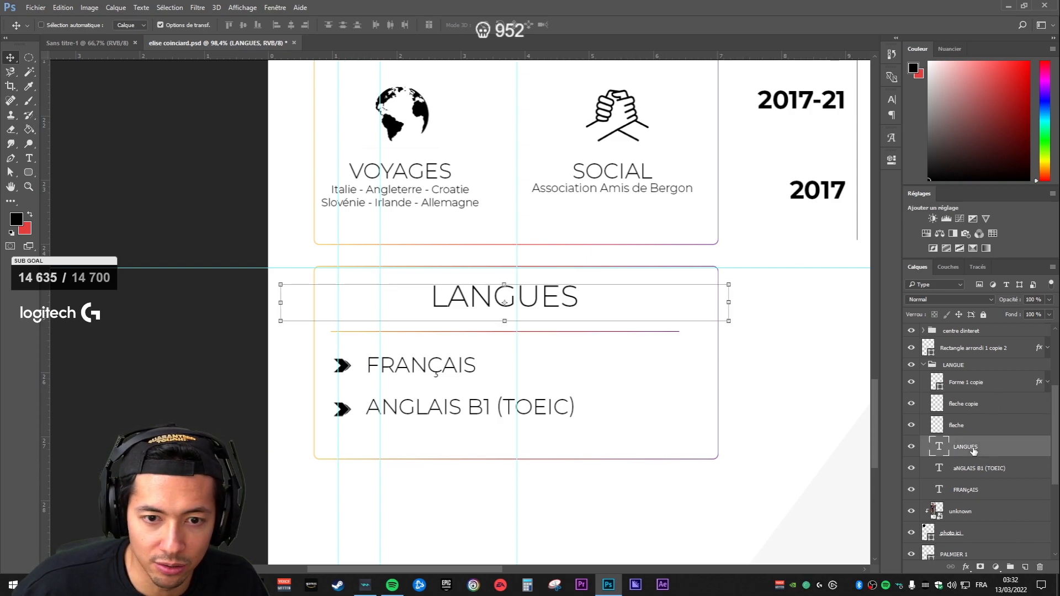
key(Right)
key(Right)
key(Right)
key(Right)
key(Right)
key(Right)
key(Right)
key(Right)
key(Right)
key(Right)
key(Right)
key(Right)
key(Right)
key(Right)
key(Right)
key(Right)
key(Right)
key(Right)
key(Right)
key(Right)
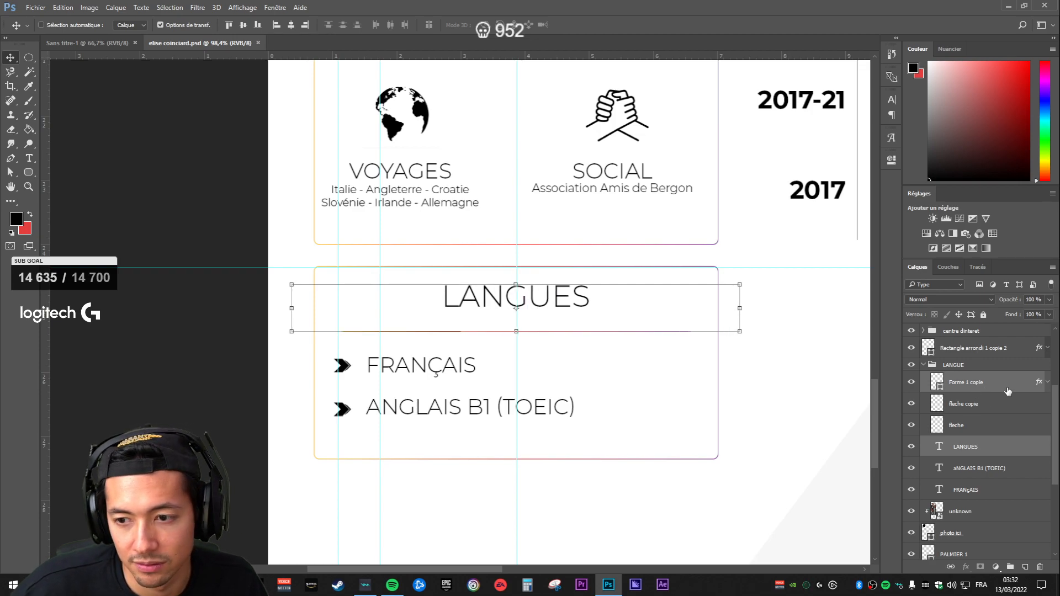
Step: Examine the arrow and text layers of the LANGUES block, and review the overall layout of the CV
click(1026, 409)
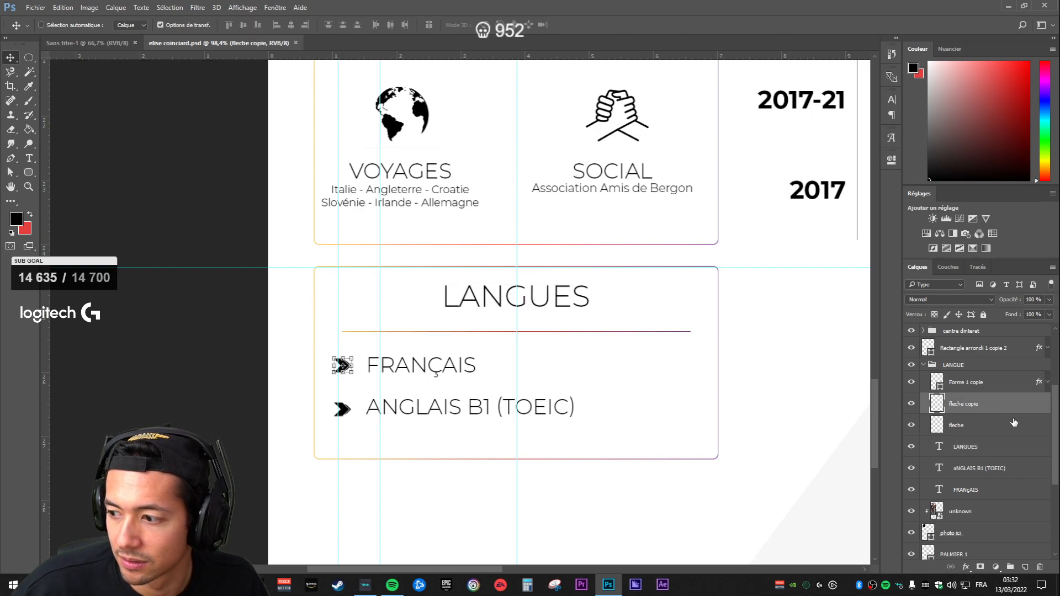
click(981, 429)
click(983, 446)
click(984, 489)
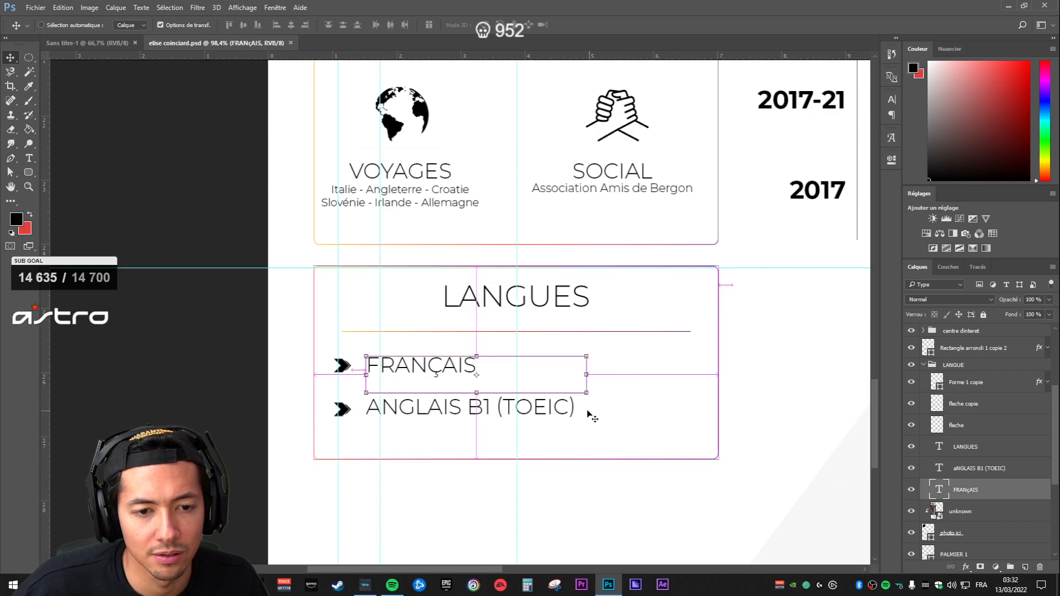
scroll(598, 418, down, 10)
scroll(410, 344, up, 2)
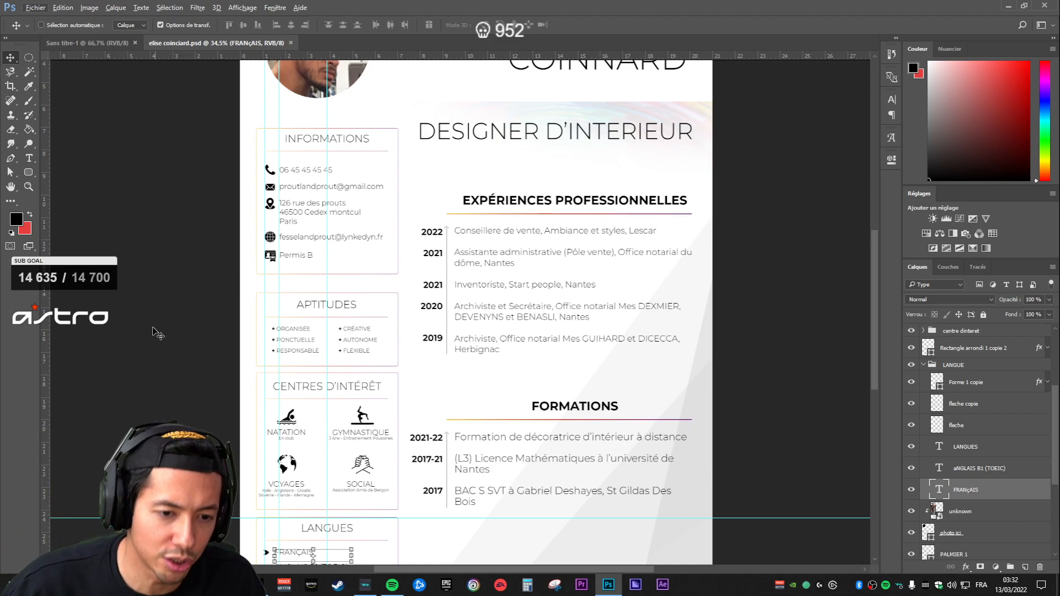
Step: Inspect the LANGUES entries and their arrow bullets up close, and collapse the LANGUE layer group
scroll(589, 333, up, 3)
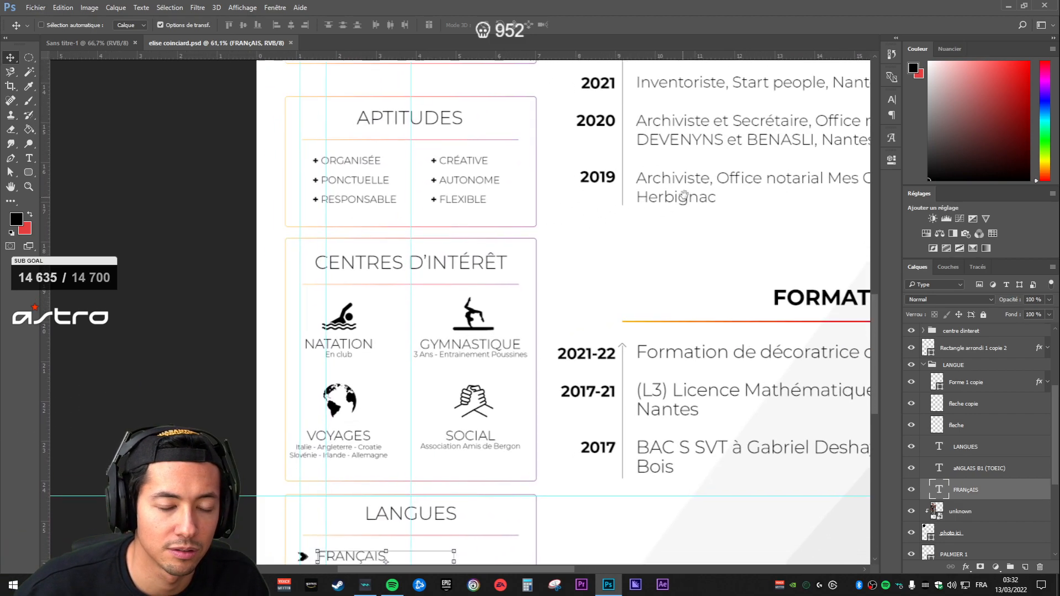
drag(682, 198, 699, 169)
click(964, 467)
click(963, 425)
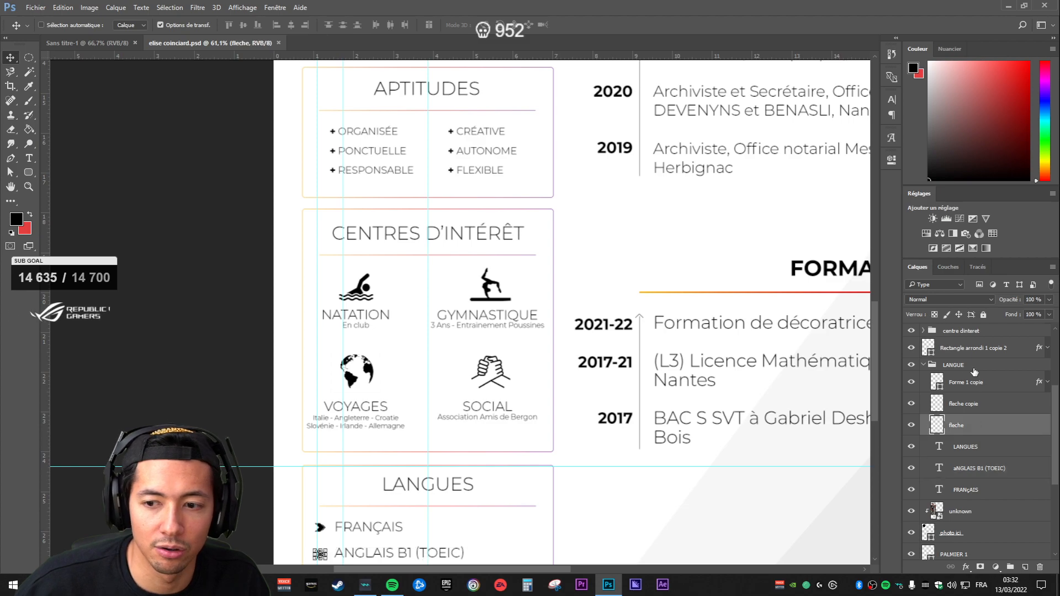
scroll(567, 319, down, 3)
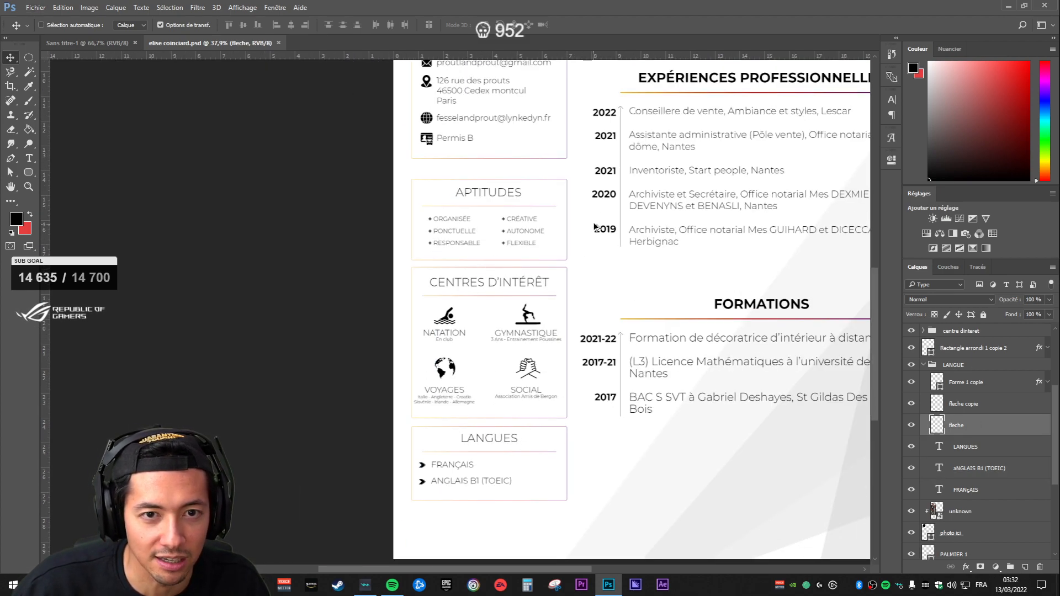
click(922, 365)
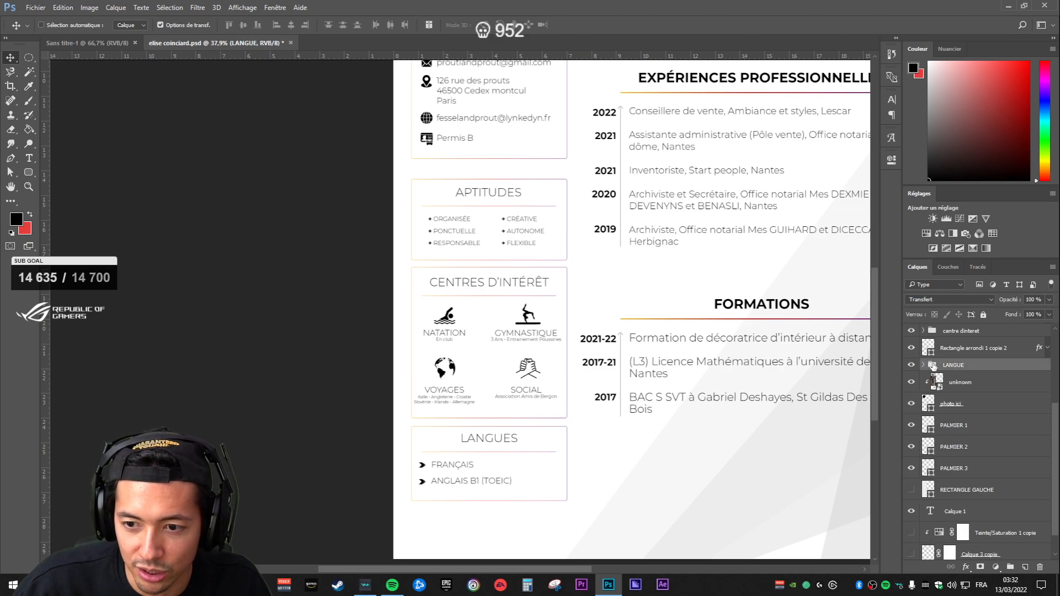
scroll(932, 382, up, 5)
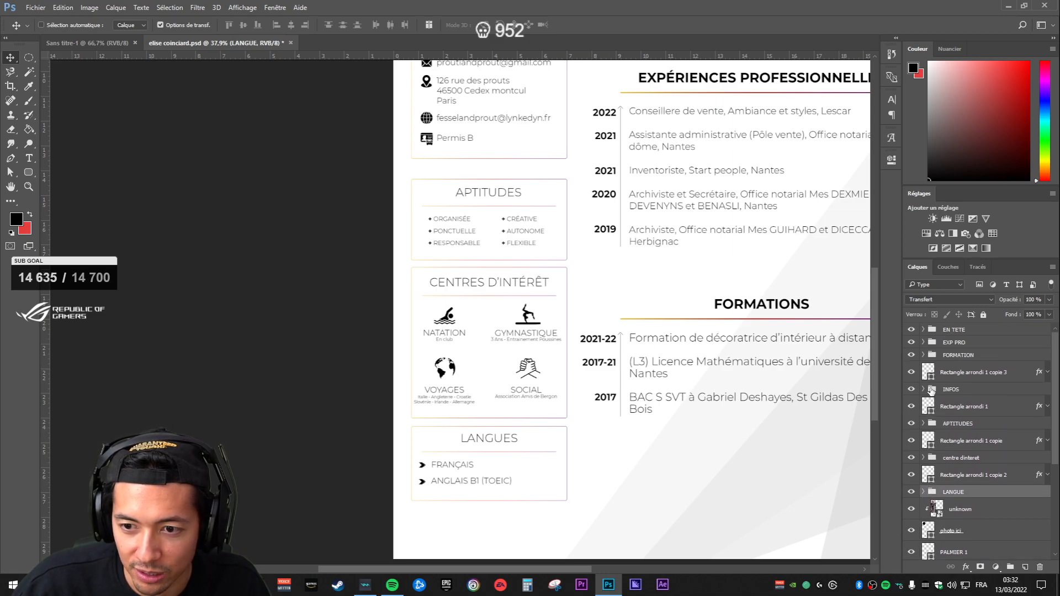
Step: Show the guides and move the APTITUDES group with its rounded frame up, closer to the INFORMATIONS box
click(964, 391)
key(ctrl+h)
scroll(558, 334, up, 4)
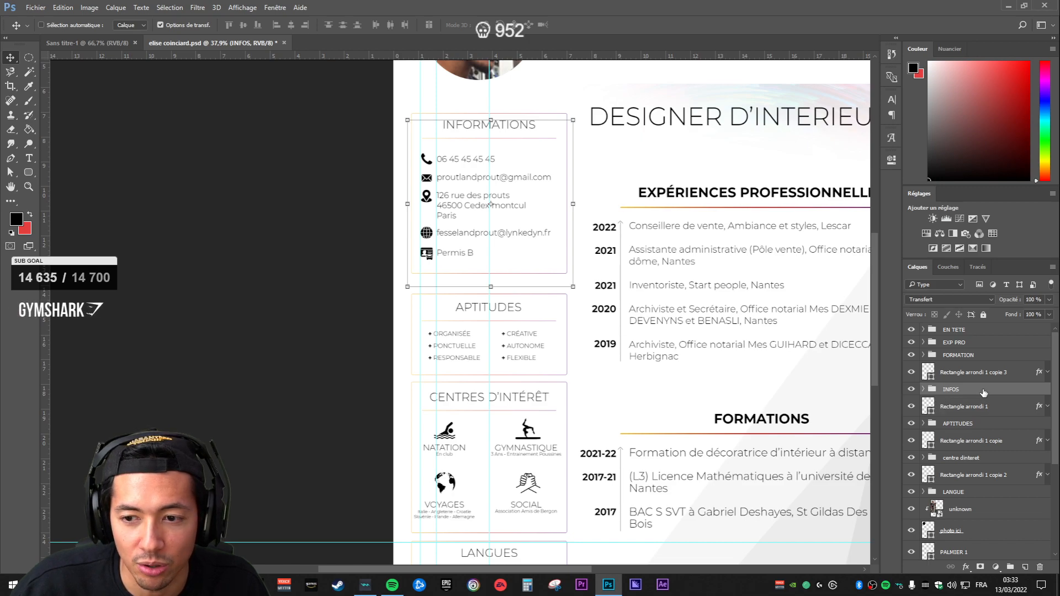
click(968, 424)
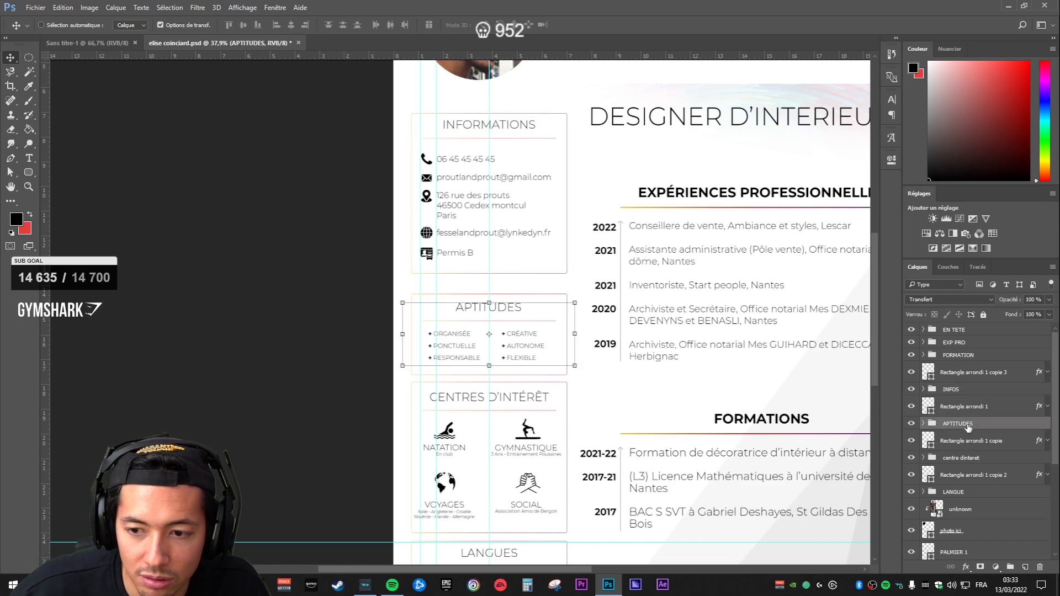
click(954, 406)
key(shift+Up)
key(shift+Up)
key(shift+Up)
key(shift+Up)
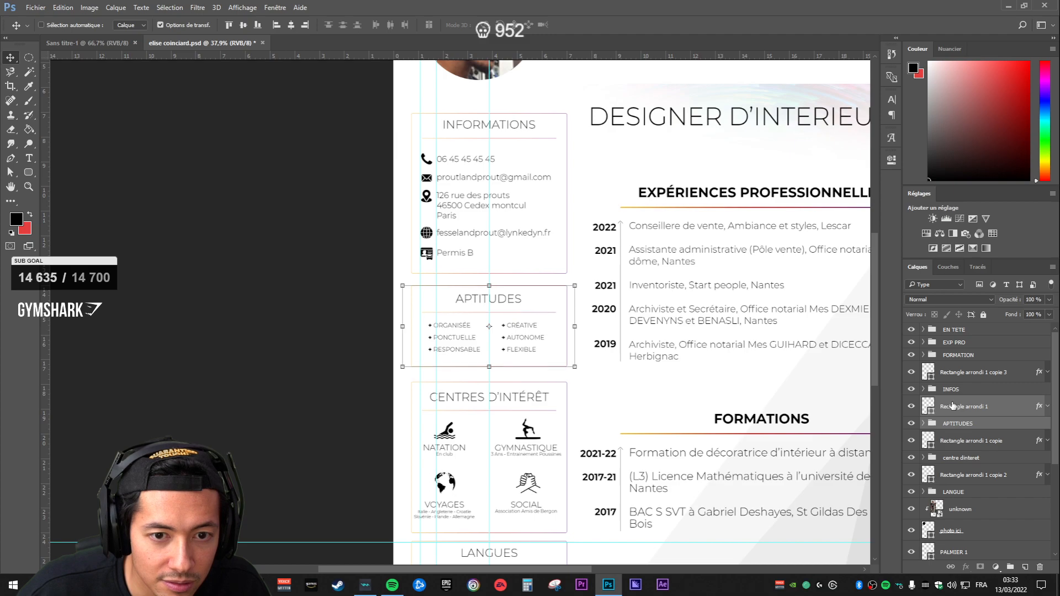
drag(551, 343, 532, 334)
Step: Move the CENTRES D'INTÉRÊT group and its rounded frame up, closer to the APTITUDES box
click(964, 441)
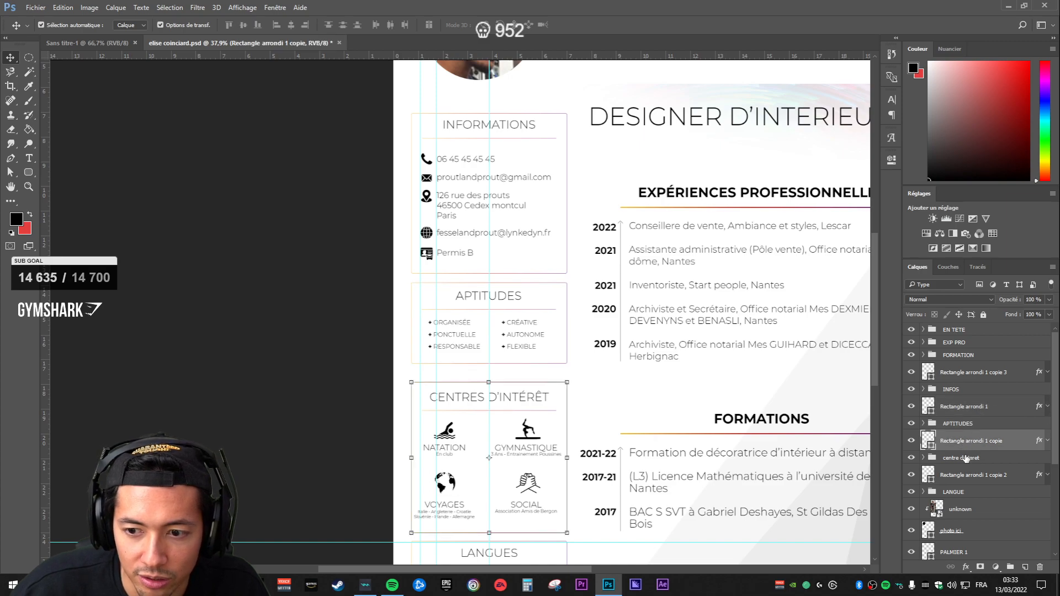
ctrl+click(961, 458)
drag(533, 453, 537, 444)
Step: Move the LANGUES group and its frame up, closer to the CENTRES D'INTÉRÊT box, and save the document
scroll(619, 457, down, 4)
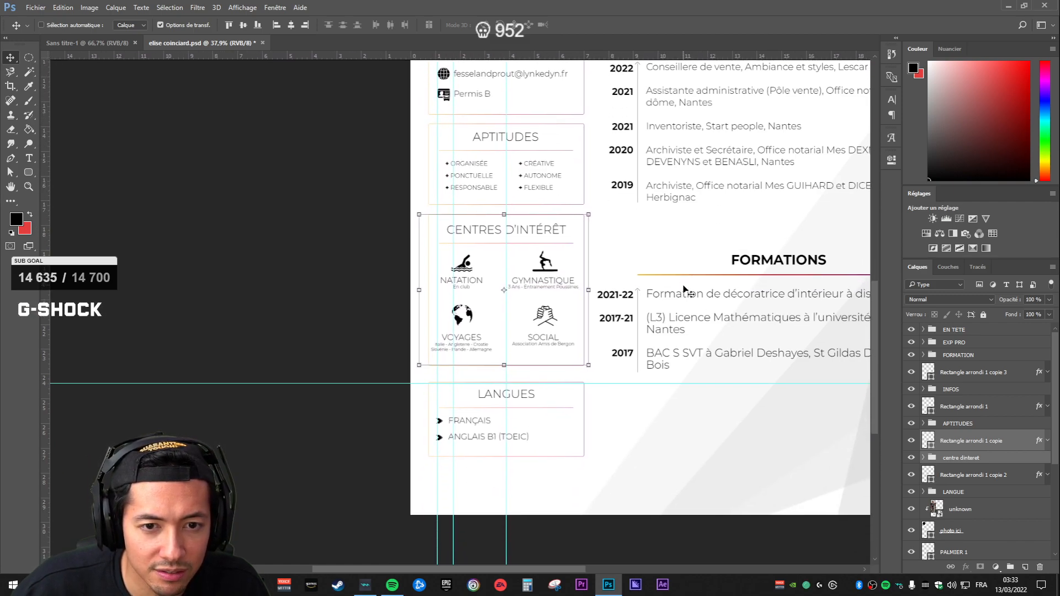
click(964, 476)
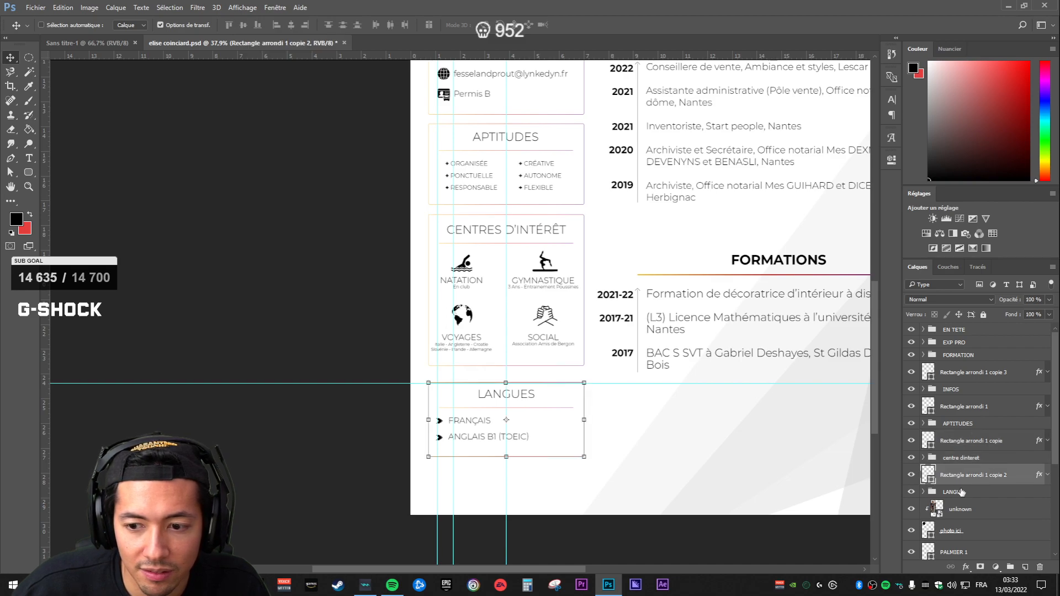
ctrl+click(961, 493)
drag(552, 426, 551, 414)
scroll(502, 415, up, 5)
click(960, 510)
key(ctrl+s)
Step: Review the spacing of the sidebar boxes and the overall layout of the CV page
scroll(684, 244, down, 5)
scroll(649, 190, up, 6)
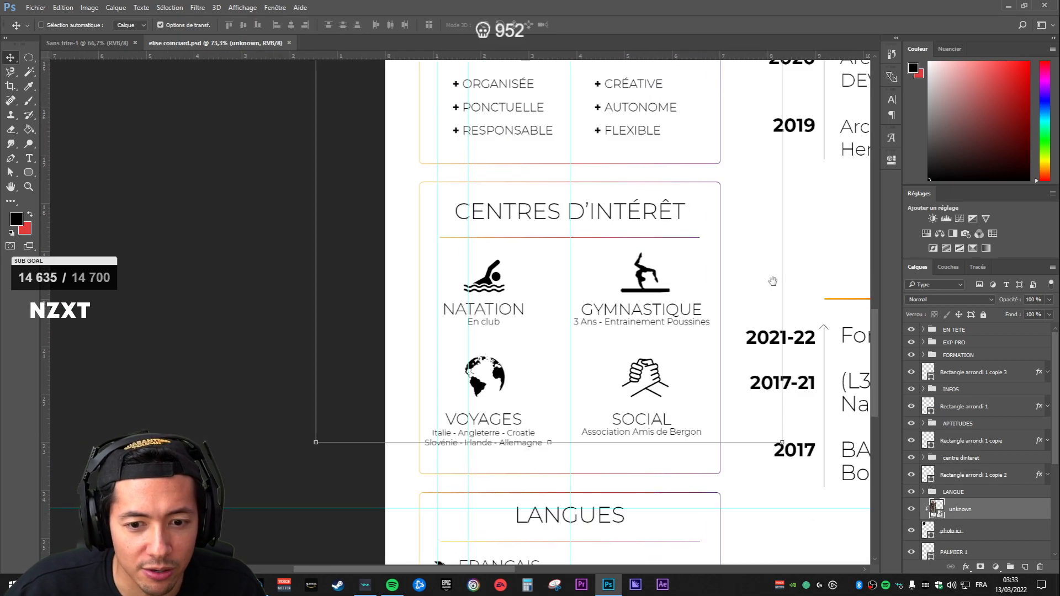
drag(770, 282, 510, 201)
scroll(621, 309, down, 3)
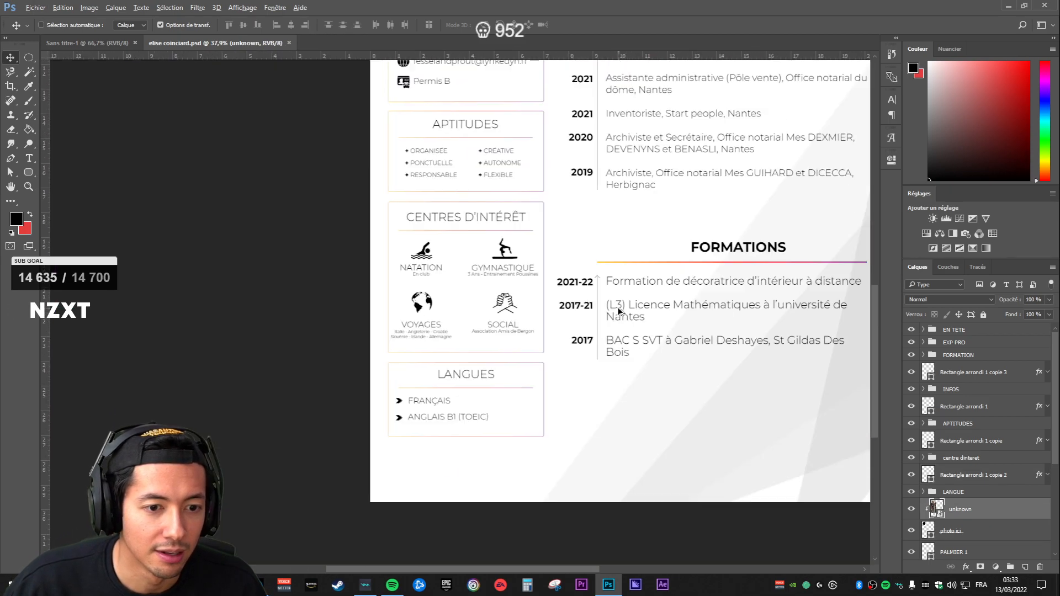
scroll(590, 183, up, 5)
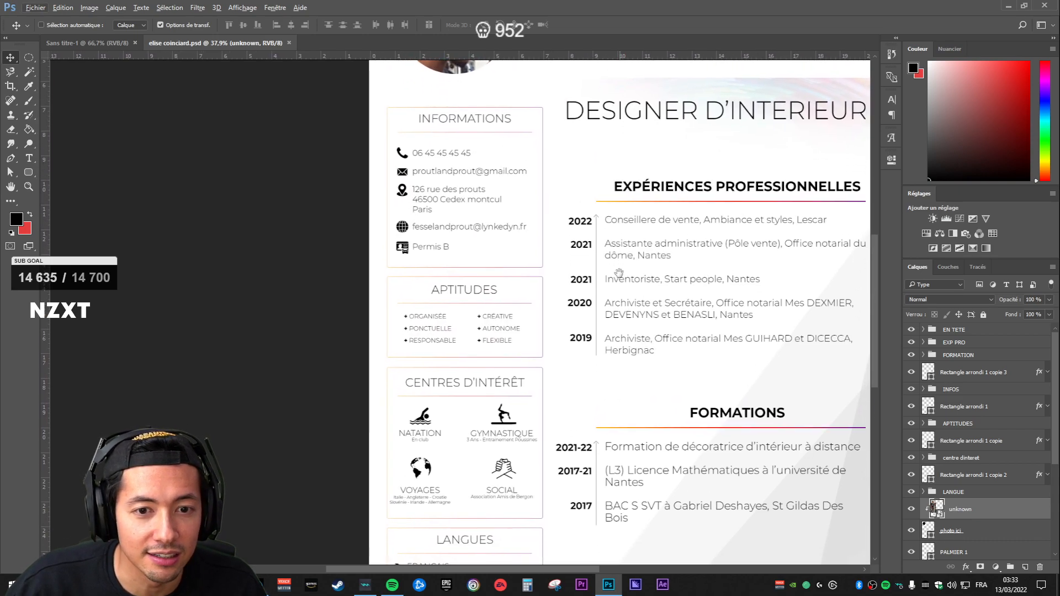
scroll(599, 359, down, 3)
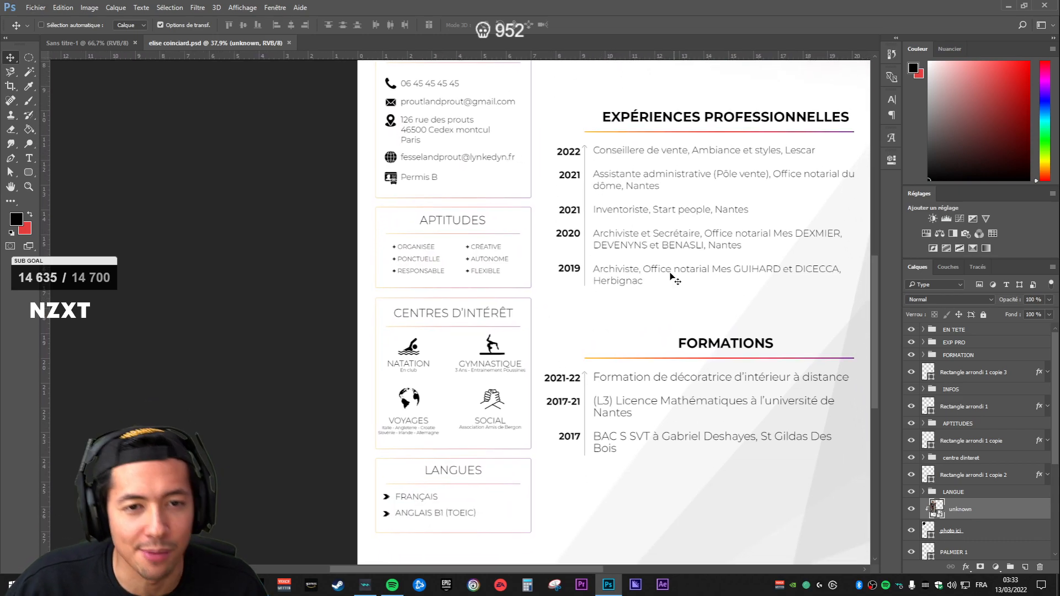
scroll(586, 256, down, 3)
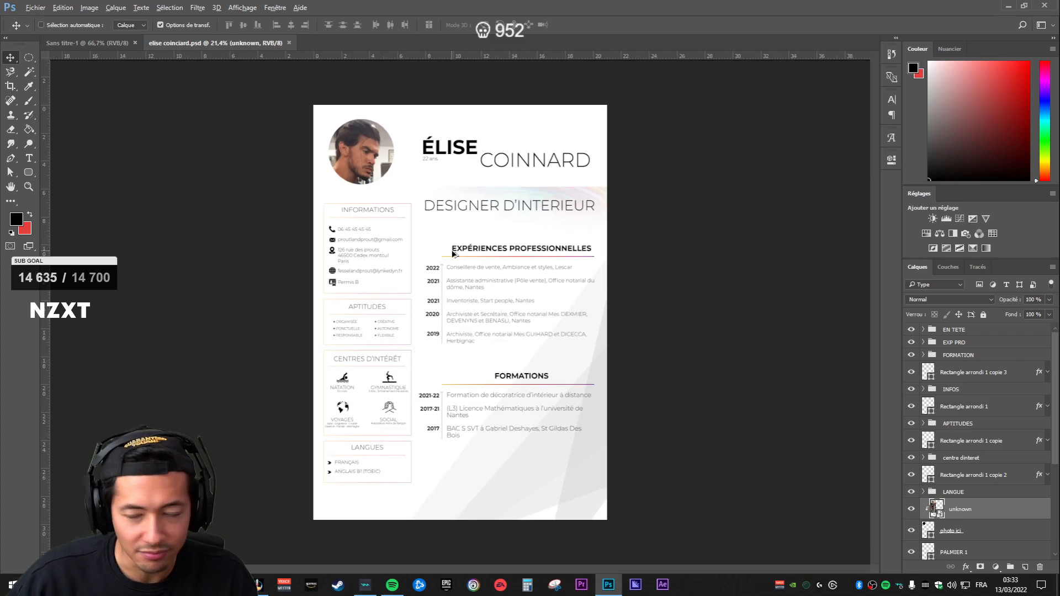
scroll(470, 323, up, 1)
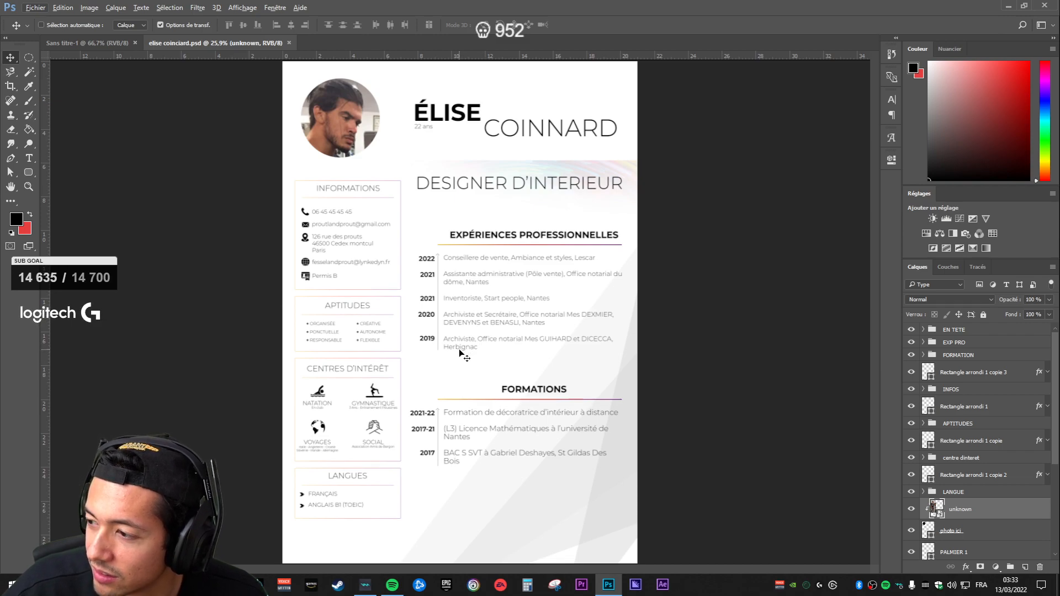
scroll(446, 333, up, 1)
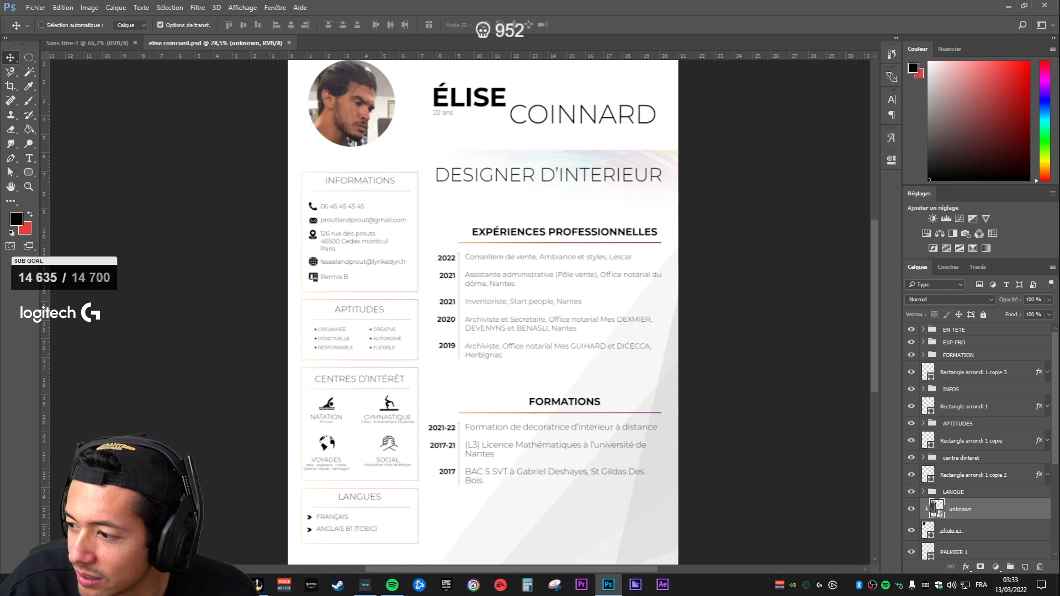
Step: Toggle the PALMIER 1 layer's visibility off and on to check its effect on the grey background behind FORMATIONS
click(980, 440)
scroll(1020, 445, down, 1)
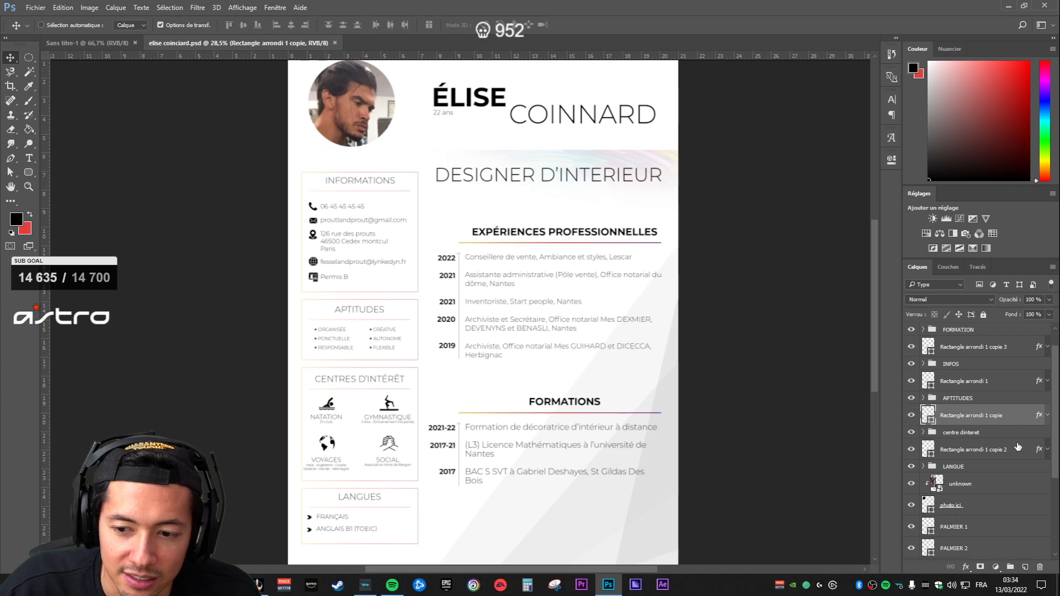
scroll(1019, 445, down, 3)
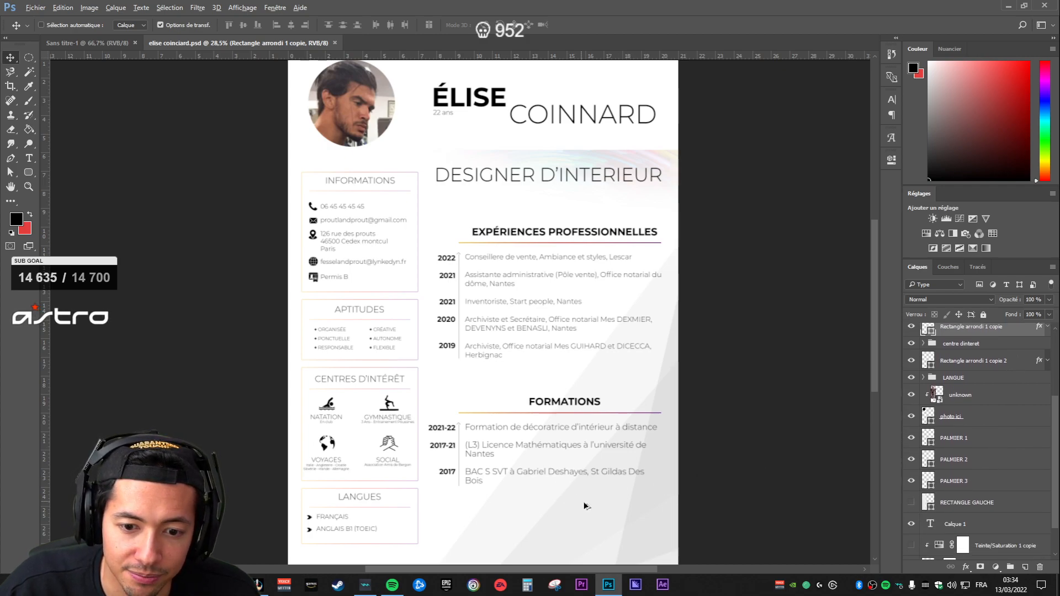
scroll(574, 501, up, 8)
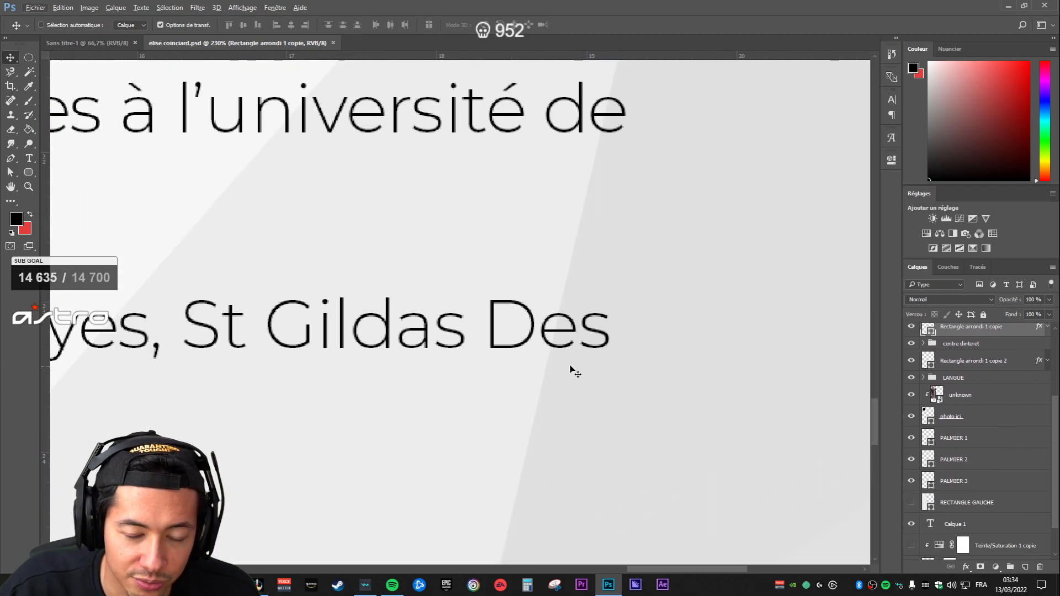
click(941, 444)
scroll(939, 447, down, 2)
scroll(928, 446, up, 2)
click(911, 437)
click(912, 437)
click(911, 438)
click(911, 438)
scroll(505, 398, down, 10)
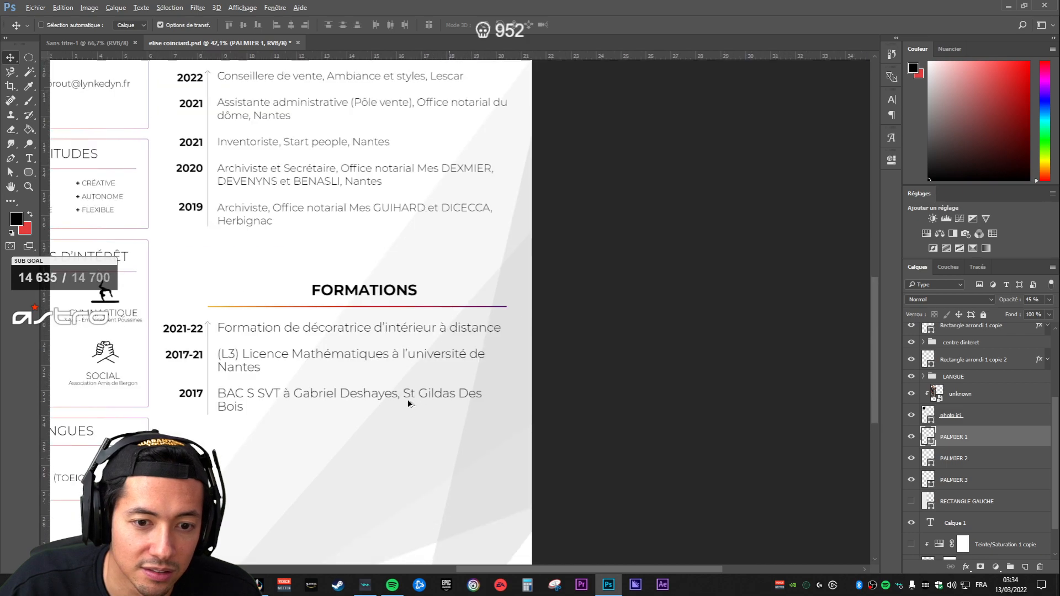
Step: Lower the opacity of the PALMIER 1, PALMIER 2 and PALMIER 3 layers to 30% and save the document
scroll(544, 443, up, 5)
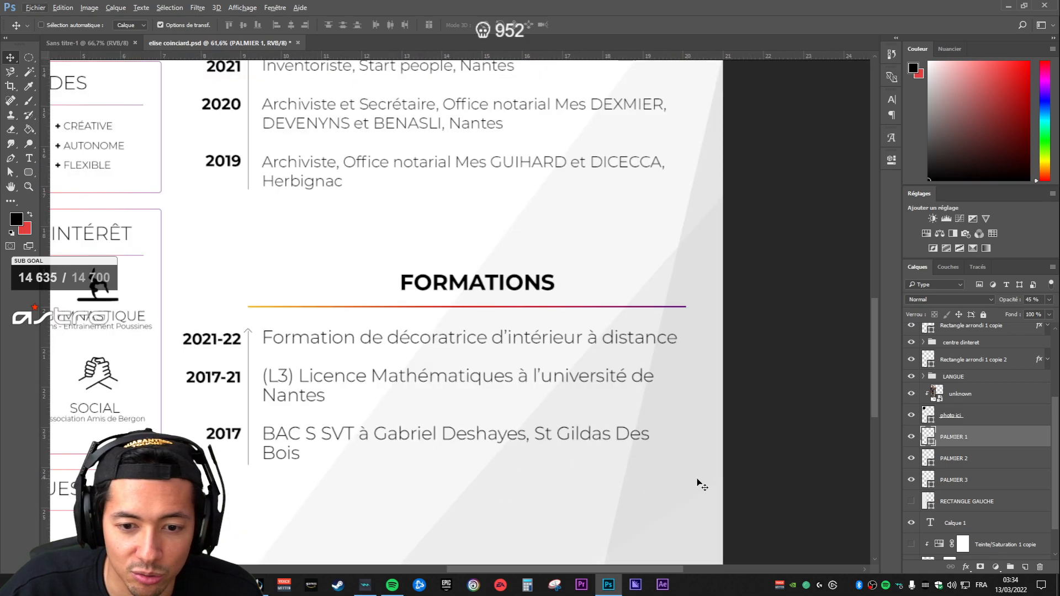
shift+click(920, 475)
click(1049, 299)
drag(1025, 312, 1018, 316)
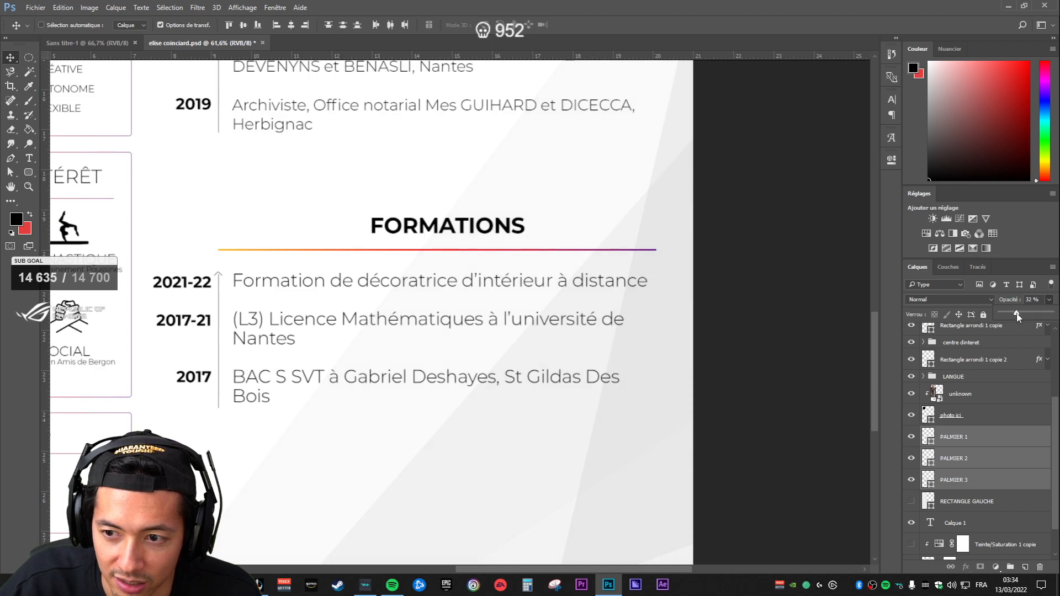
scroll(800, 474, down, 6)
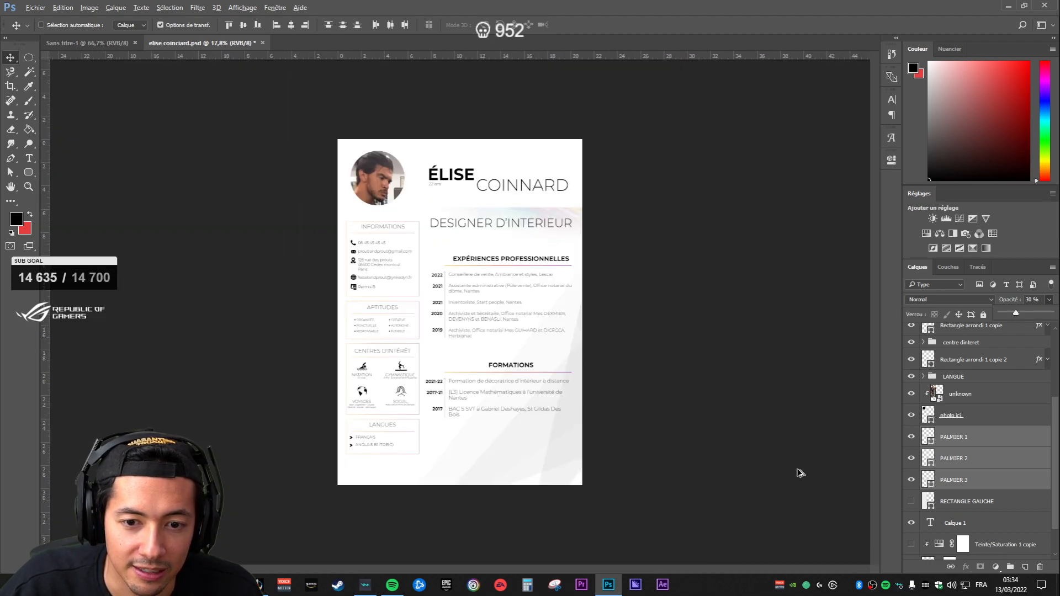
click(989, 415)
Step: Examine the lightened background and the header area, checking the layer groups from LANGUE up to EXP PRO
scroll(519, 387, down, 2)
scroll(452, 364, up, 4)
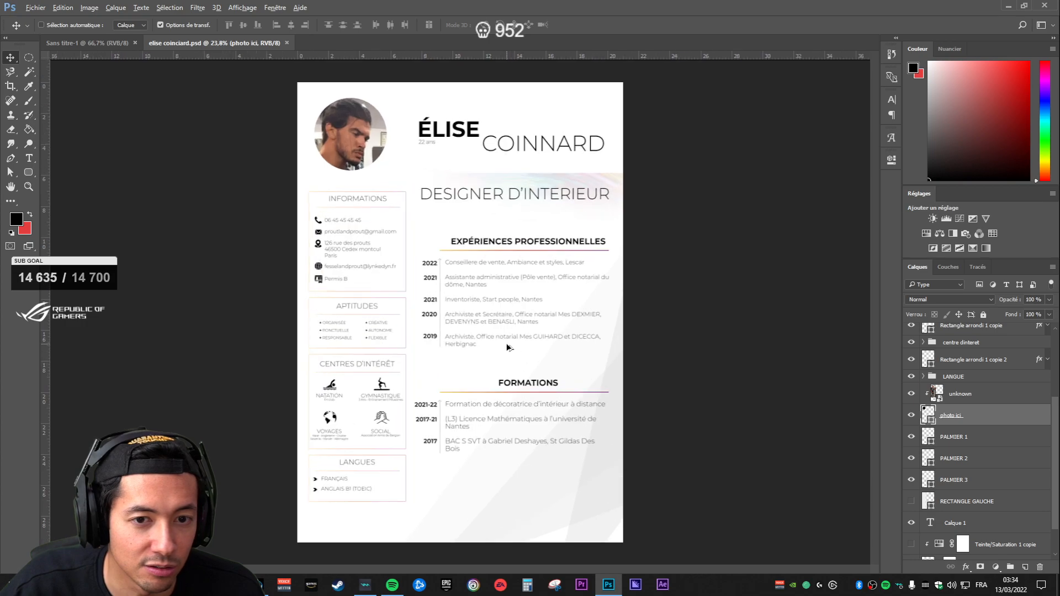
scroll(565, 339, up, 3)
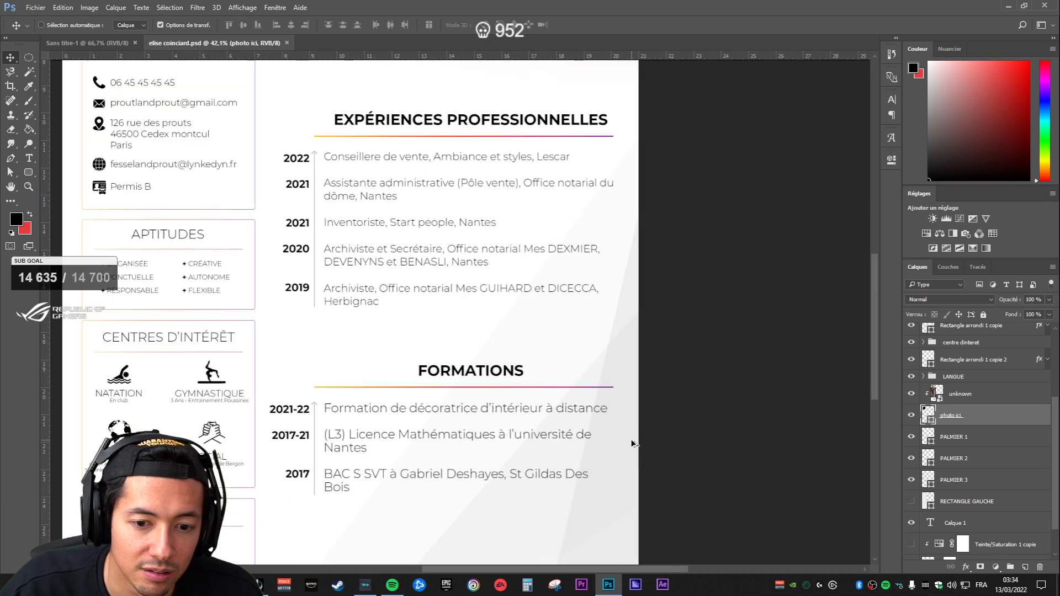
scroll(497, 410, down, 1)
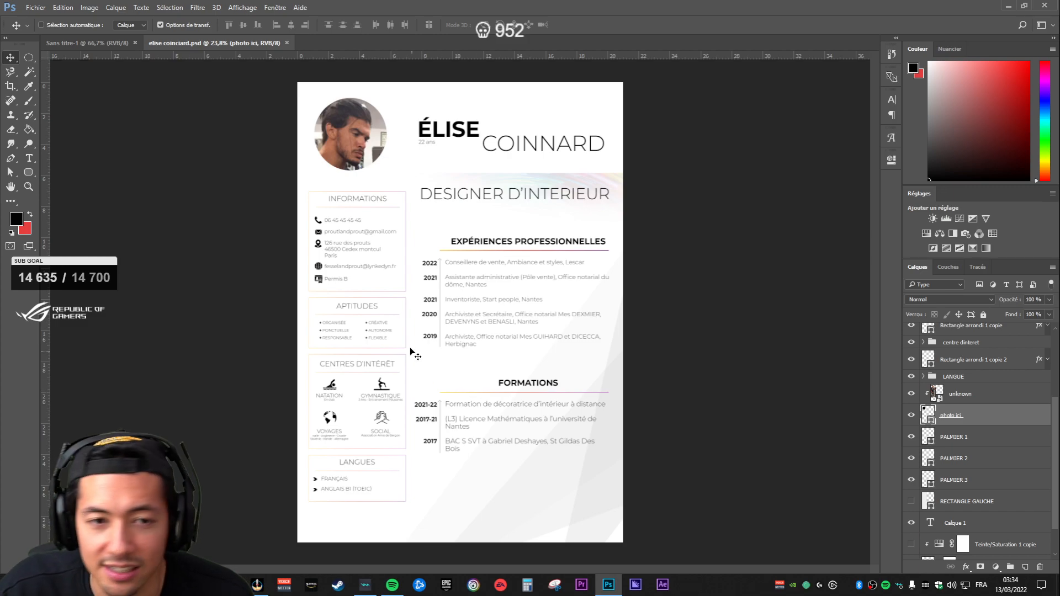
scroll(446, 183, up, 3)
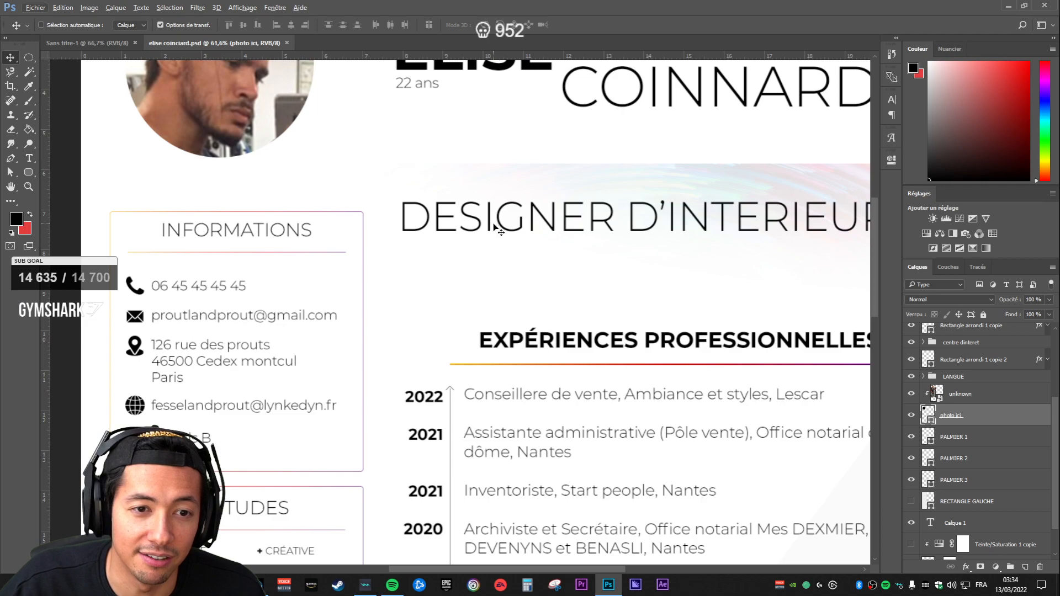
click(974, 394)
click(978, 376)
scroll(966, 392, up, 5)
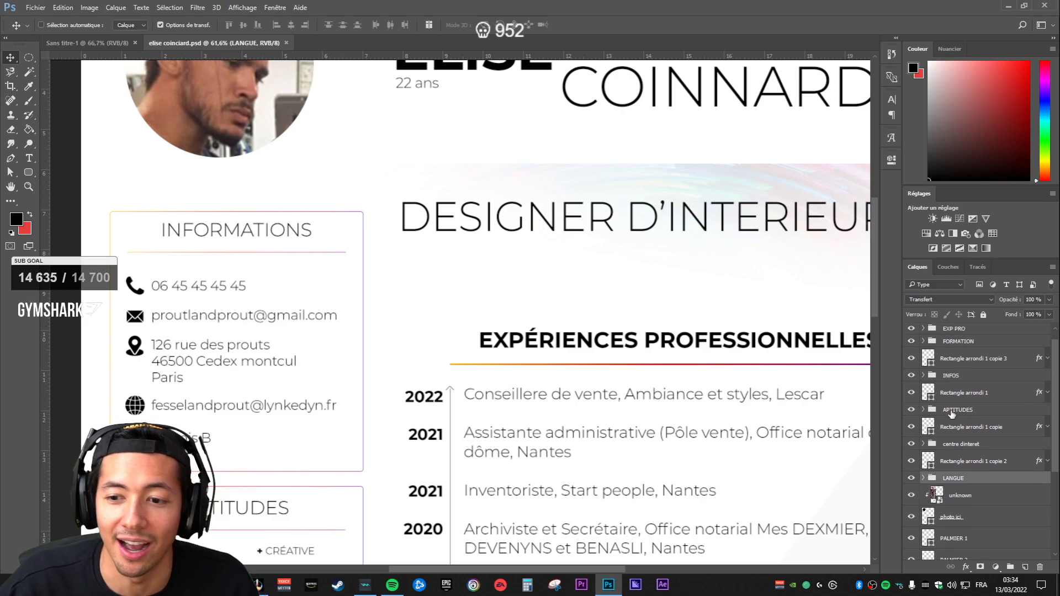
click(980, 370)
click(967, 345)
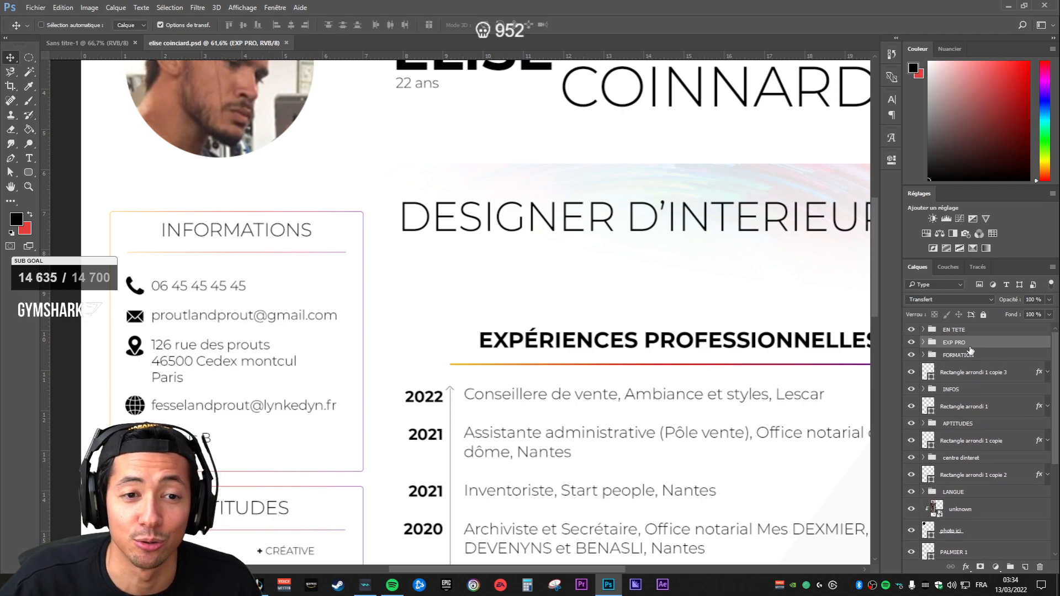
click(970, 357)
click(970, 345)
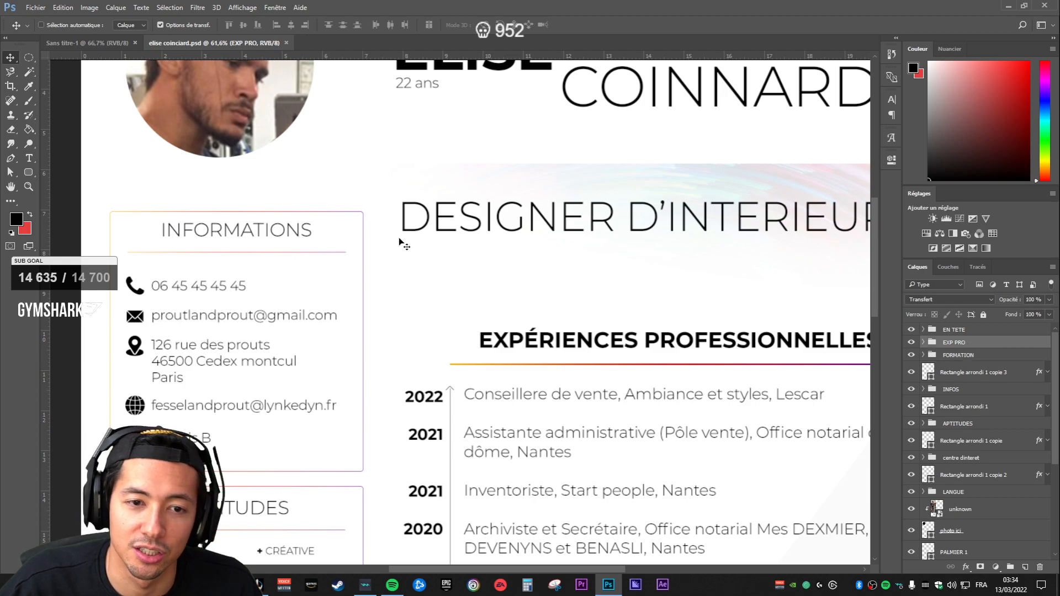
Step: Try moving the rainbow banner and the DESIGNER D'INTERIEUR title down together toward the top edge of the INFORMATIONS box
click(969, 330)
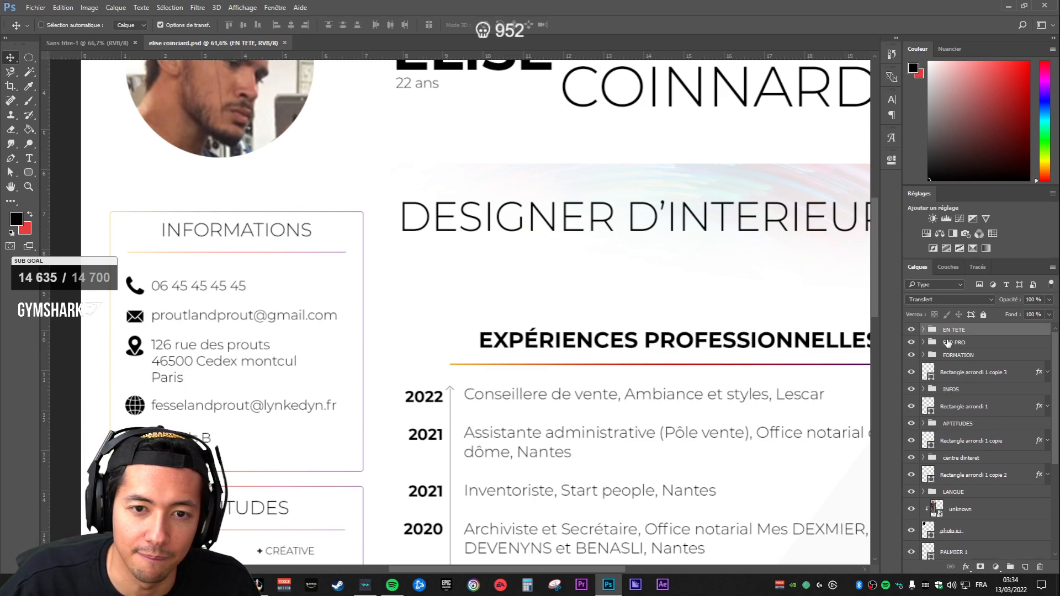
click(923, 330)
click(963, 389)
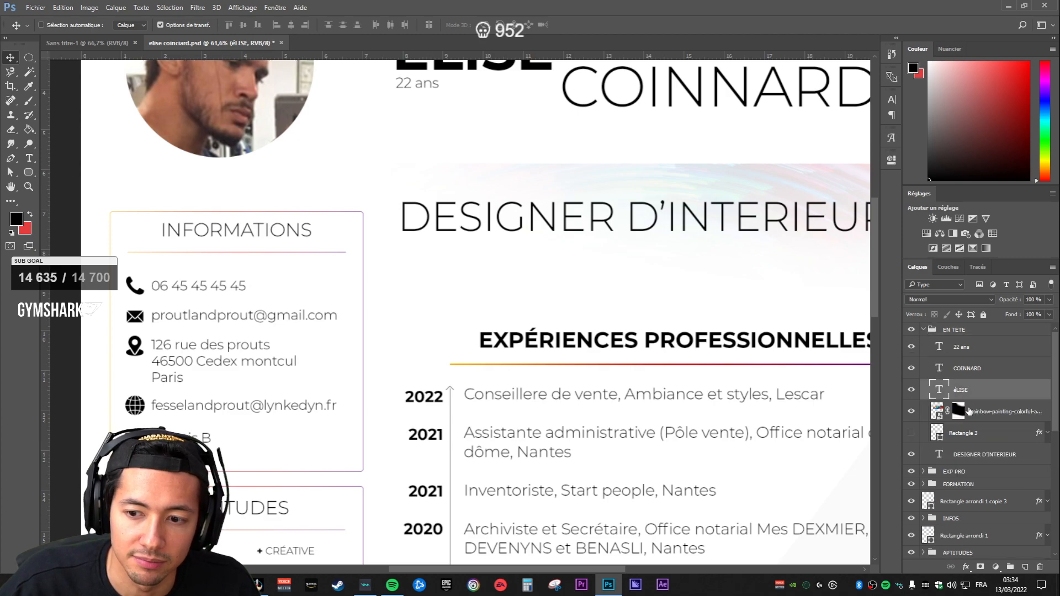
click(970, 412)
click(971, 456)
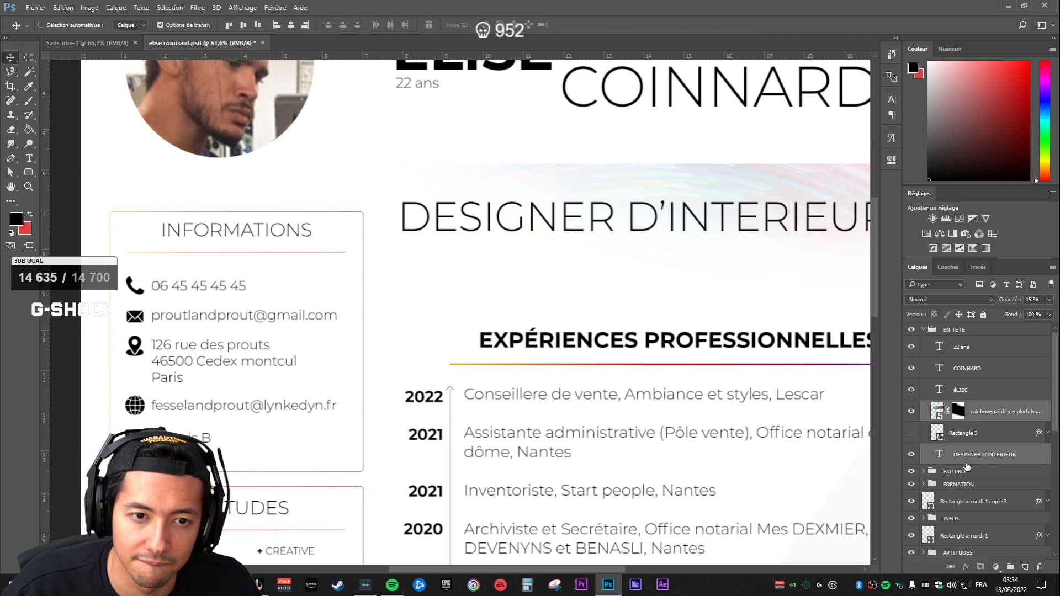
key(shift+Down)
key(shift+Down)
key(shift+Down)
key(shift+Down)
key(shift+Down)
key(shift+Down)
key(shift+Down)
key(shift+Down)
key(shift+Down)
key(shift+Down)
key(shift+Down)
key(shift+Down)
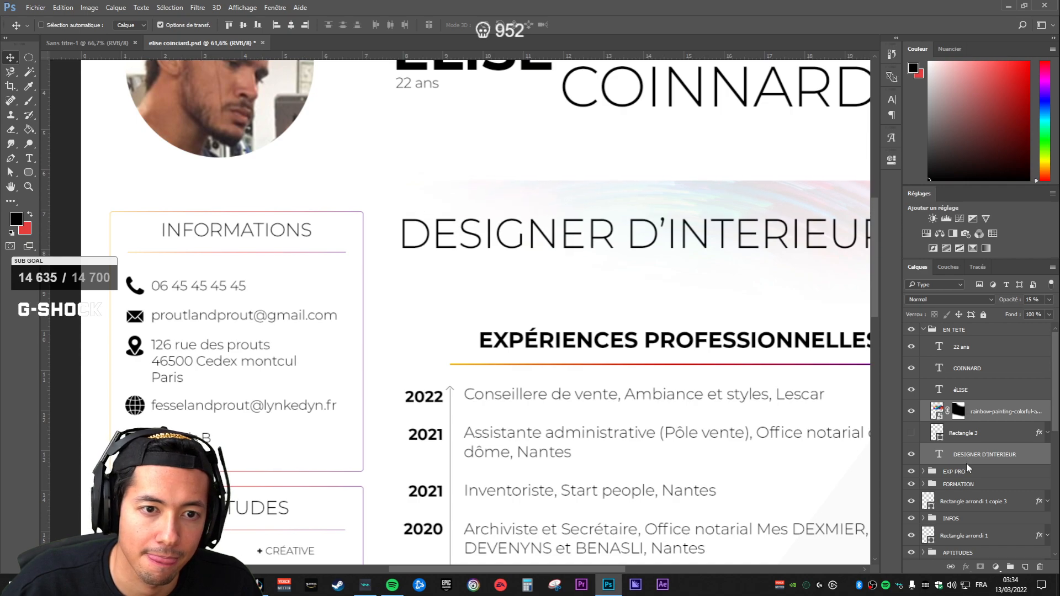
key(shift+Down)
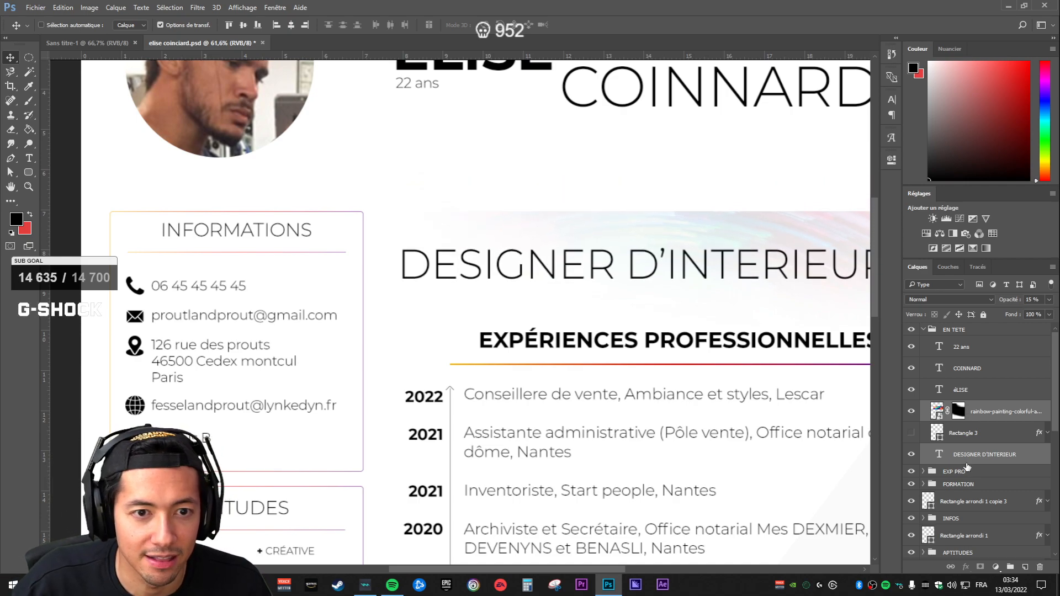
Step: Add a horizontal guide along the top edge of the INFORMATIONS box and nudge the banner and title down to it
scroll(448, 317, down, 5)
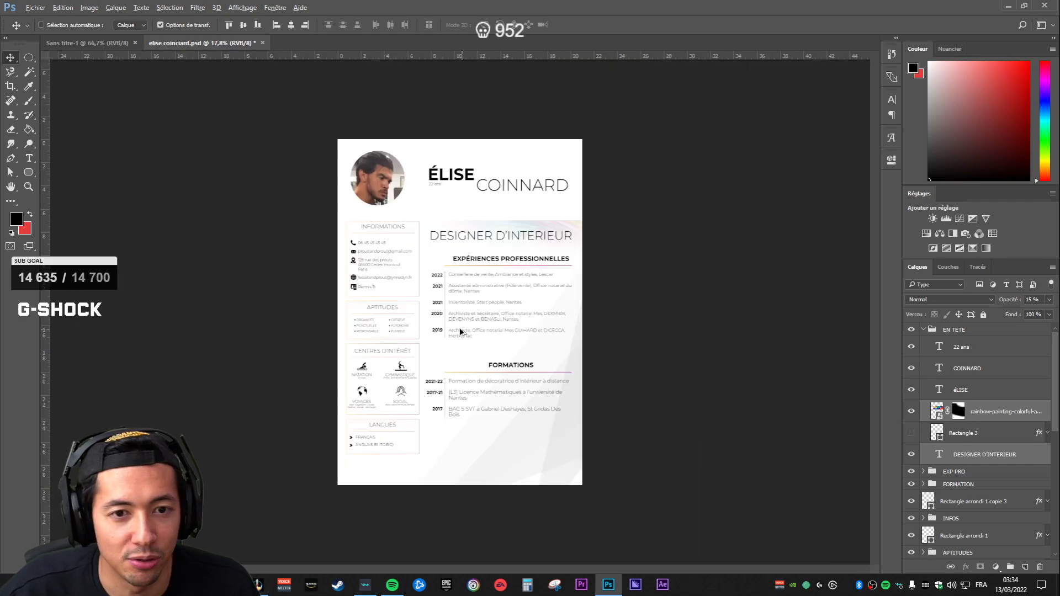
scroll(449, 317, up, 1)
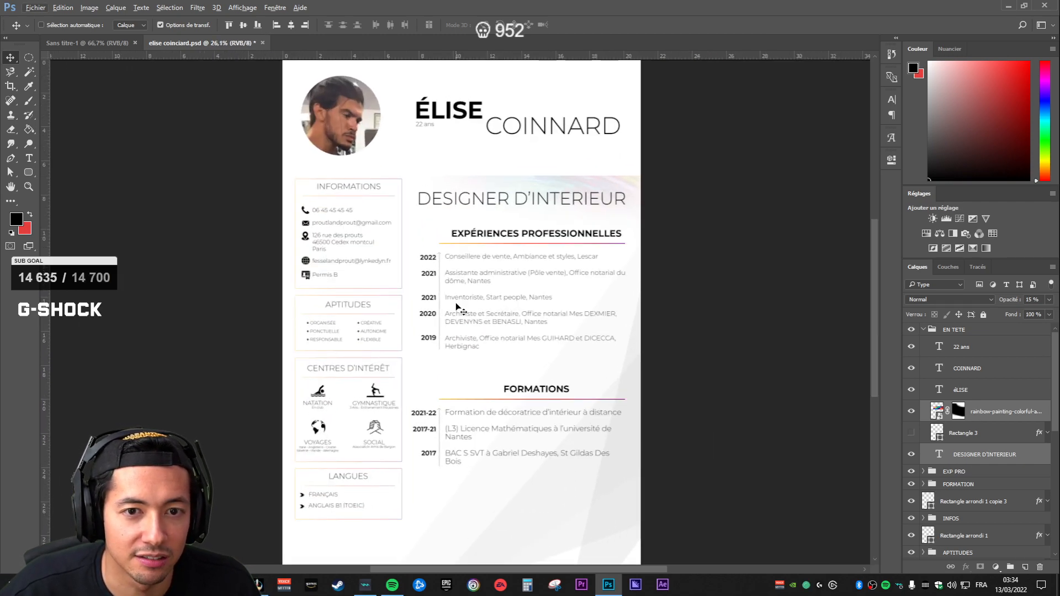
scroll(415, 181, up, 4)
drag(509, 49, 515, 177)
key(shift+Down)
key(shift+Down)
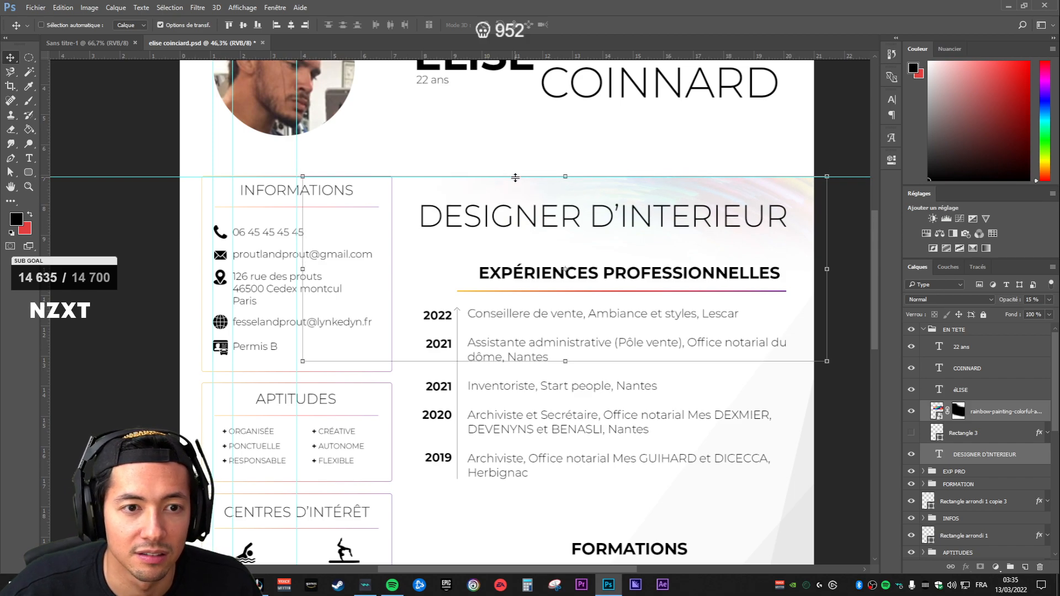
click(999, 484)
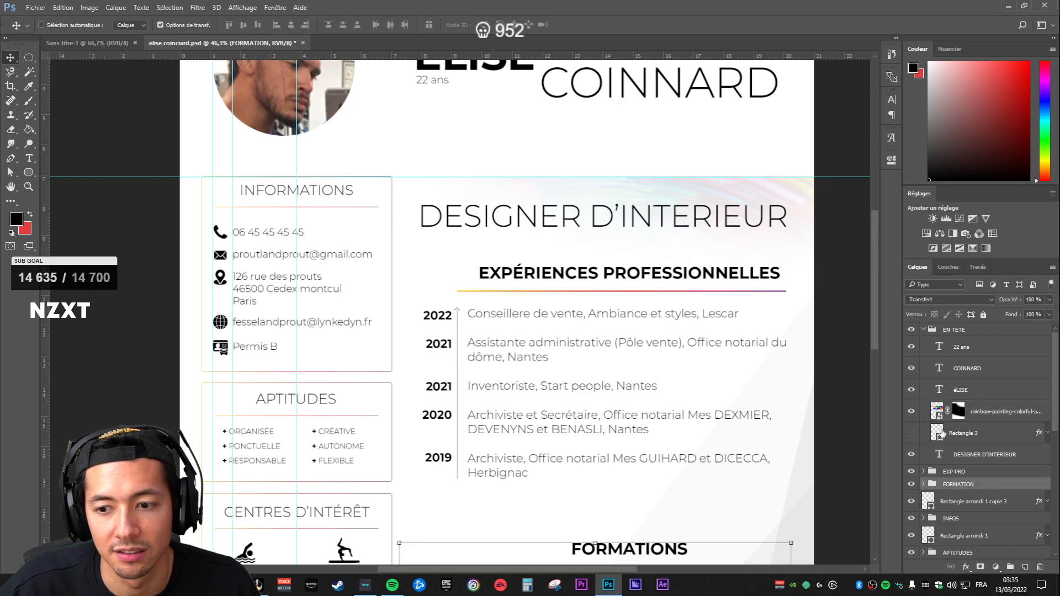
scroll(730, 426, down, 3)
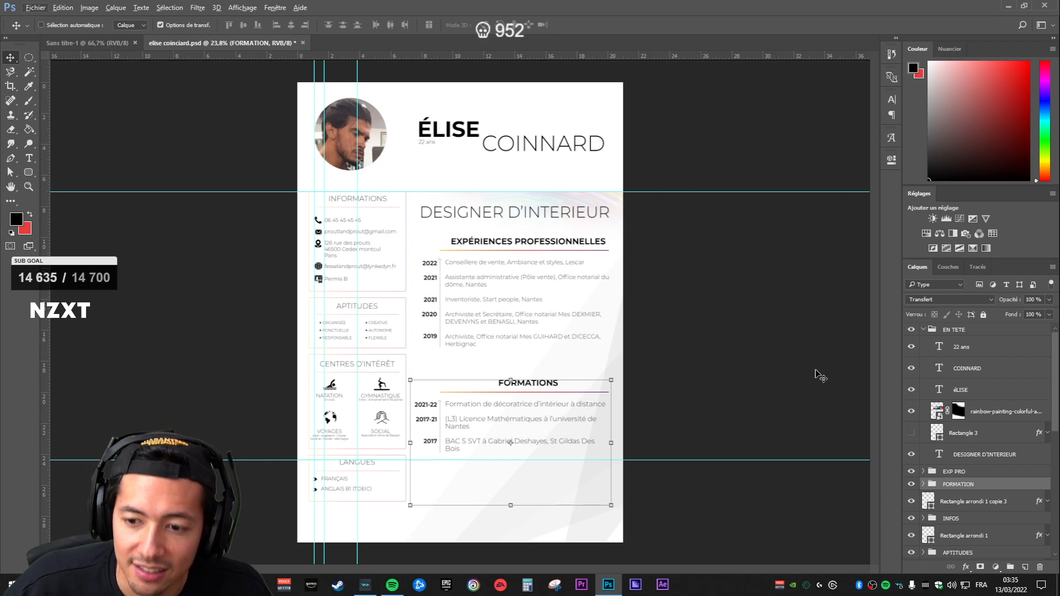
Step: Undo the downward moves of the rainbow banner and job title, along with the horizontal guide at the INFORMATIONS box
click(1018, 412)
ctrl+click(988, 456)
key(shift+Up)
key(shift+Up)
key(shift+Up)
key(shift+Up)
key(shift+Up)
key(shift+Up)
key(shift+Up)
key(shift+Up)
key(shift+Up)
key(shift+Up)
key(shift+Up)
key(shift+Up)
key(shift+Up)
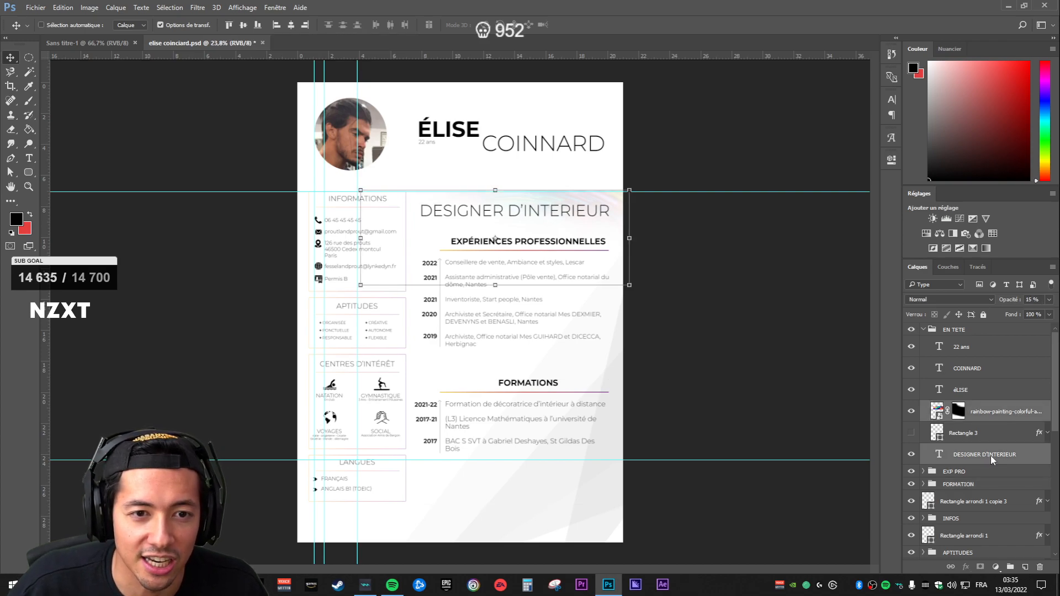
key(ctrl+z)
key(shift+Up)
key(ctrl+alt+z)
key(ctrl+alt+z)
key(ctrl+alt+z)
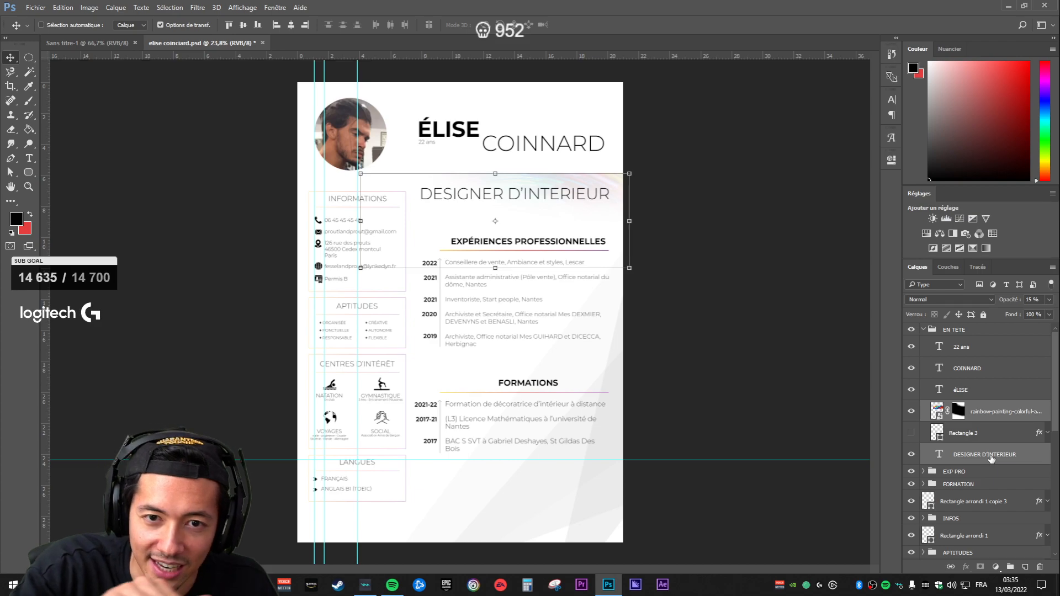
Step: Nudge the rainbow banner and the DESIGNER D'INTERIEUR title up slightly together, away from the EXPÉRIENCES PROFESSIONNELLES section
scroll(393, 163, up, 3)
drag(475, 55, 475, 212)
drag(474, 212, 466, 55)
key(Up)
key(Up)
key(Up)
key(Up)
key(Up)
key(Up)
key(Up)
key(Up)
key(Up)
key(Up)
key(Up)
key(Up)
key(Up)
key(Up)
key(Up)
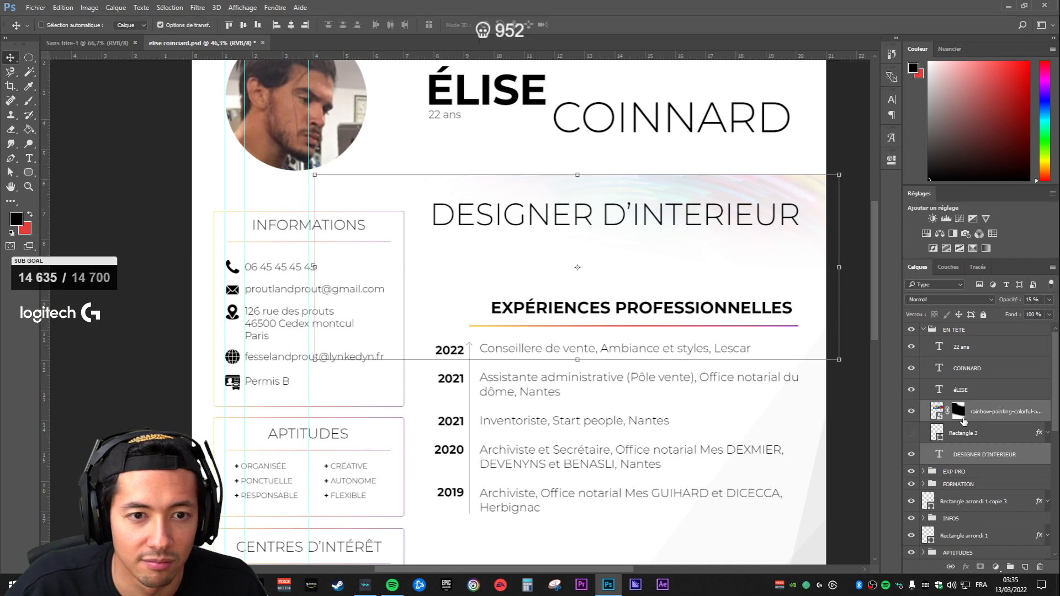
click(1039, 499)
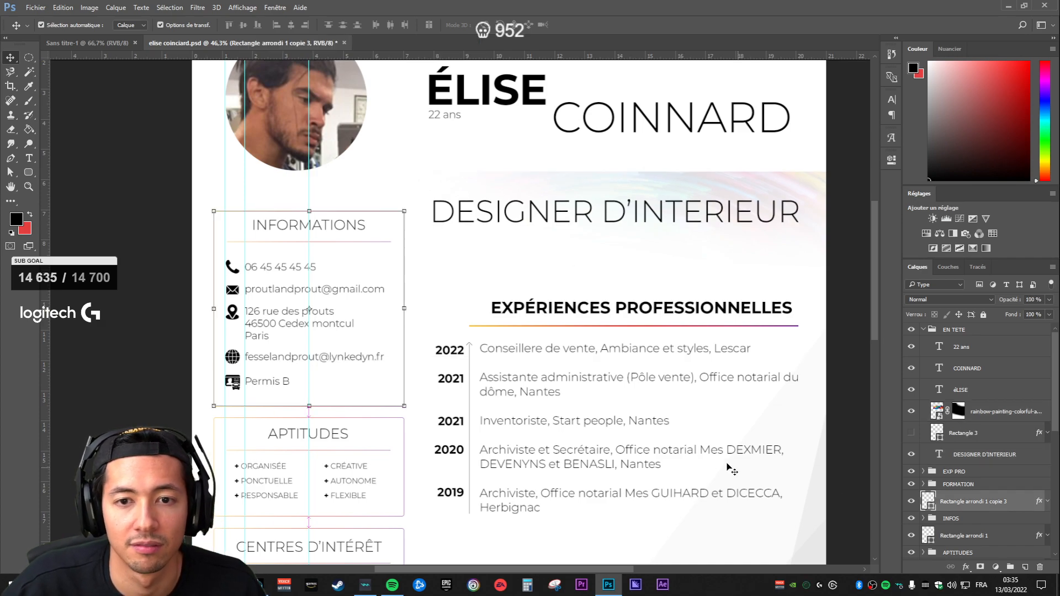
Step: Review the whole CV page, checking the job title, experience section and header name layers
scroll(585, 367, down, 5)
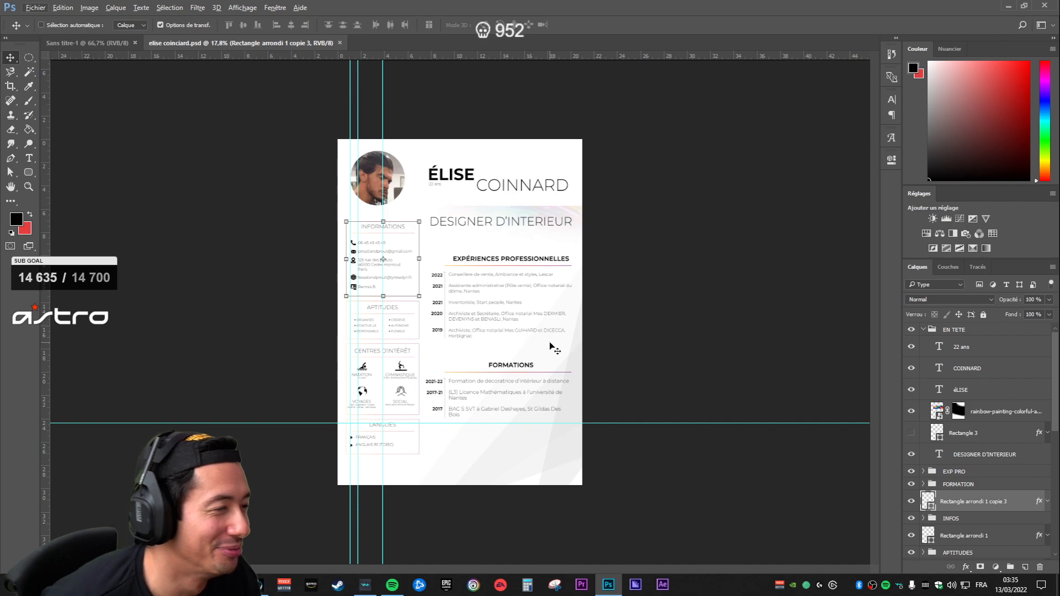
click(996, 455)
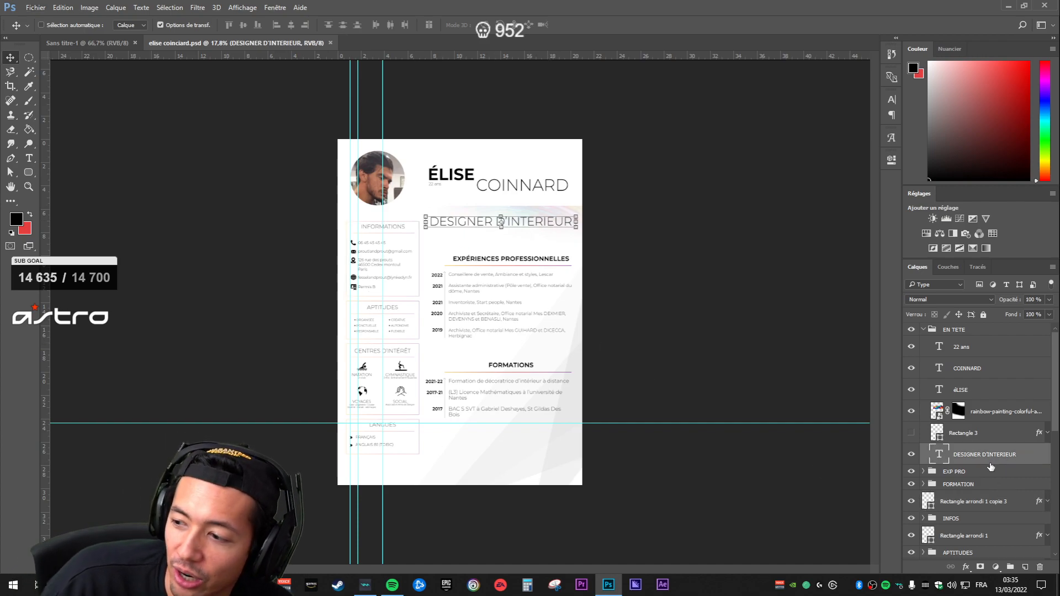
click(983, 473)
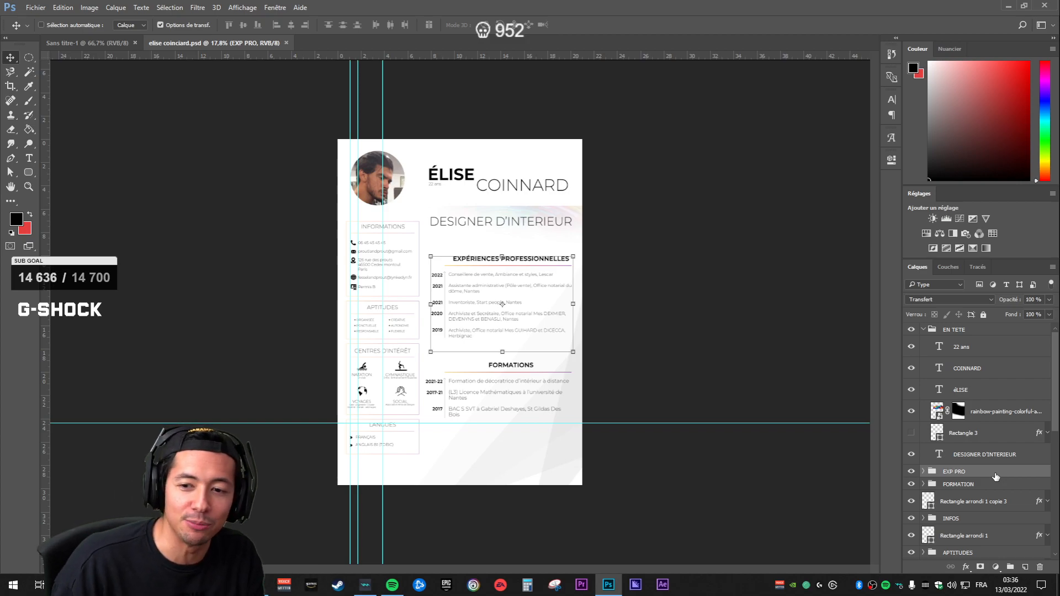
click(987, 456)
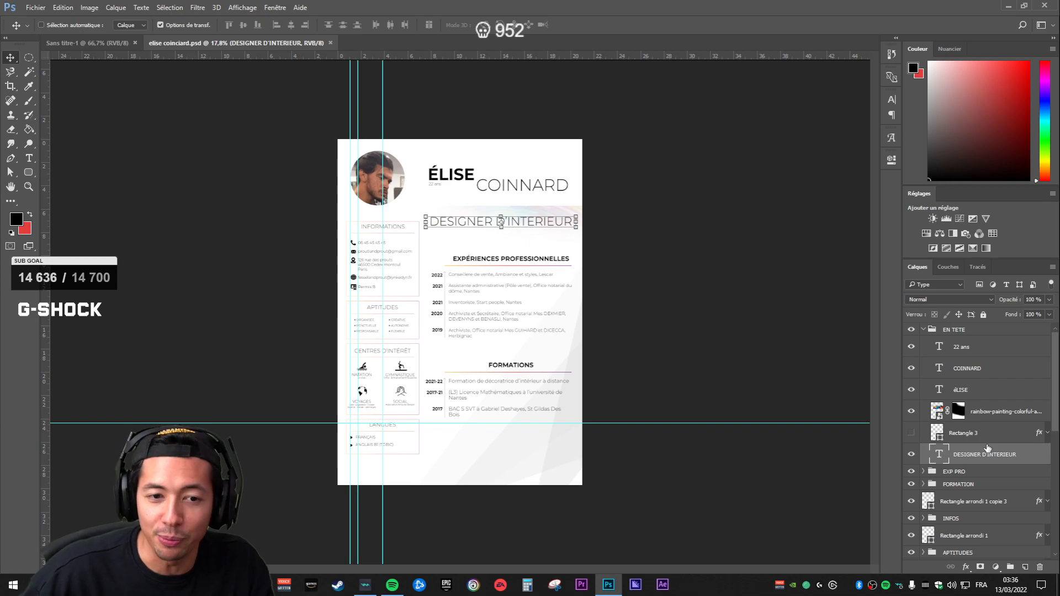
click(997, 430)
scroll(592, 319, up, 3)
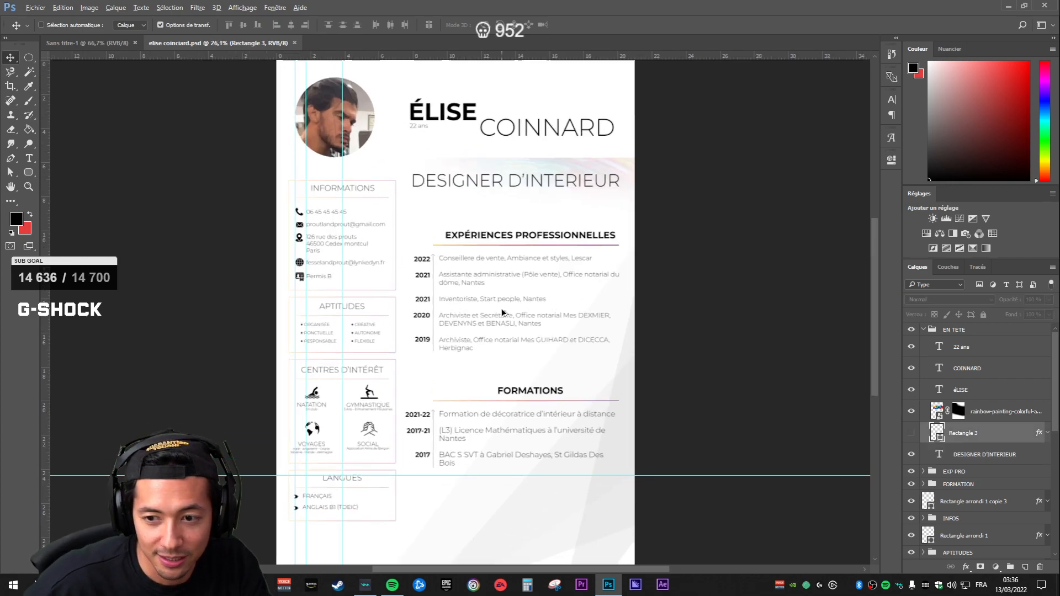
scroll(566, 313, up, 2)
click(1005, 407)
click(979, 395)
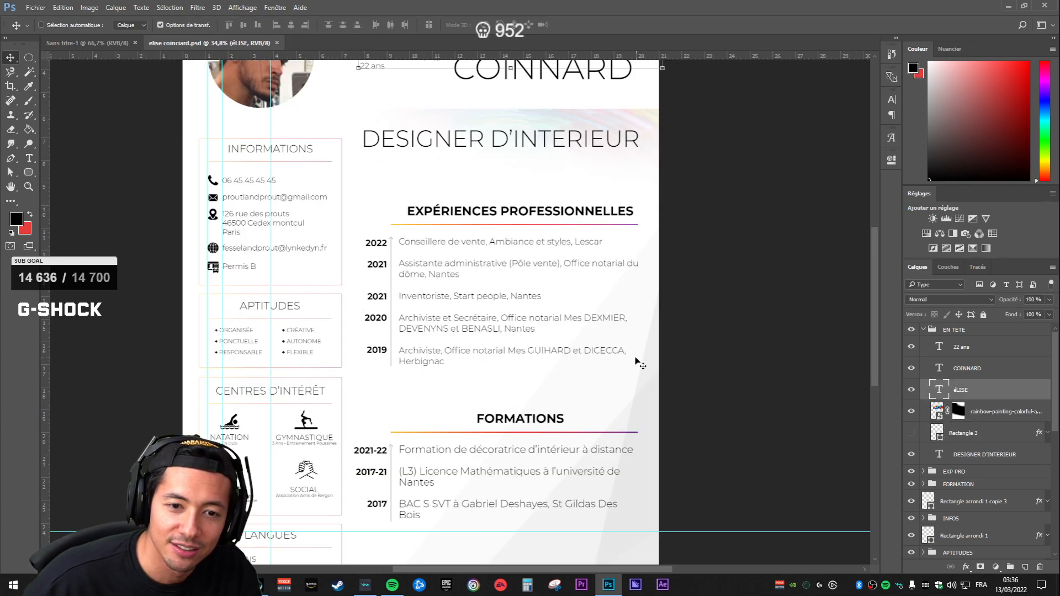
scroll(567, 318, up, 5)
scroll(565, 317, down, 3)
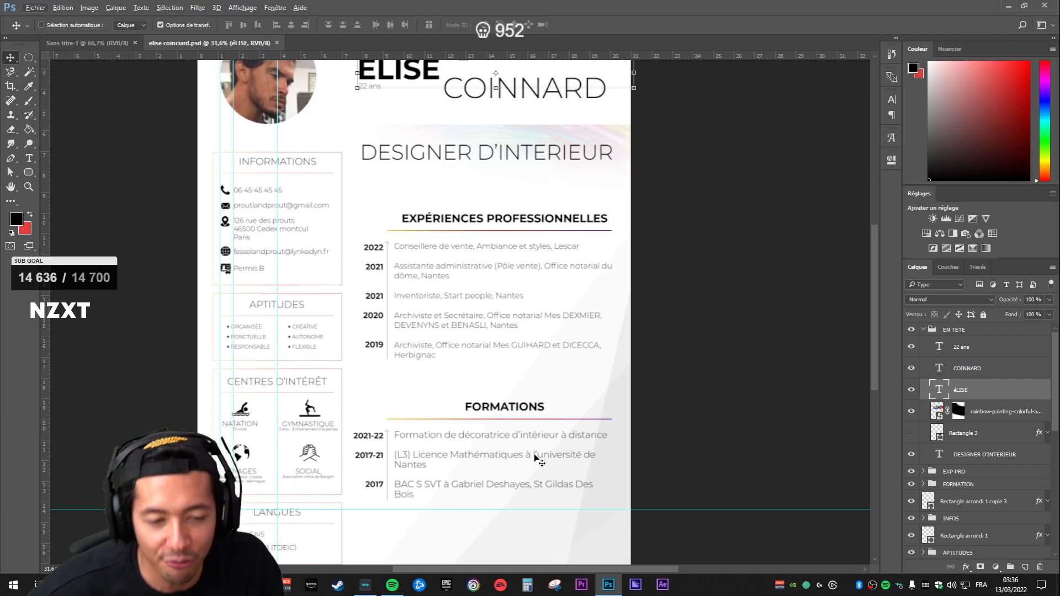
Step: Toggle the visibility of the unknown photo layer to check how it sits in the photo ici circle
scroll(988, 414, down, 6)
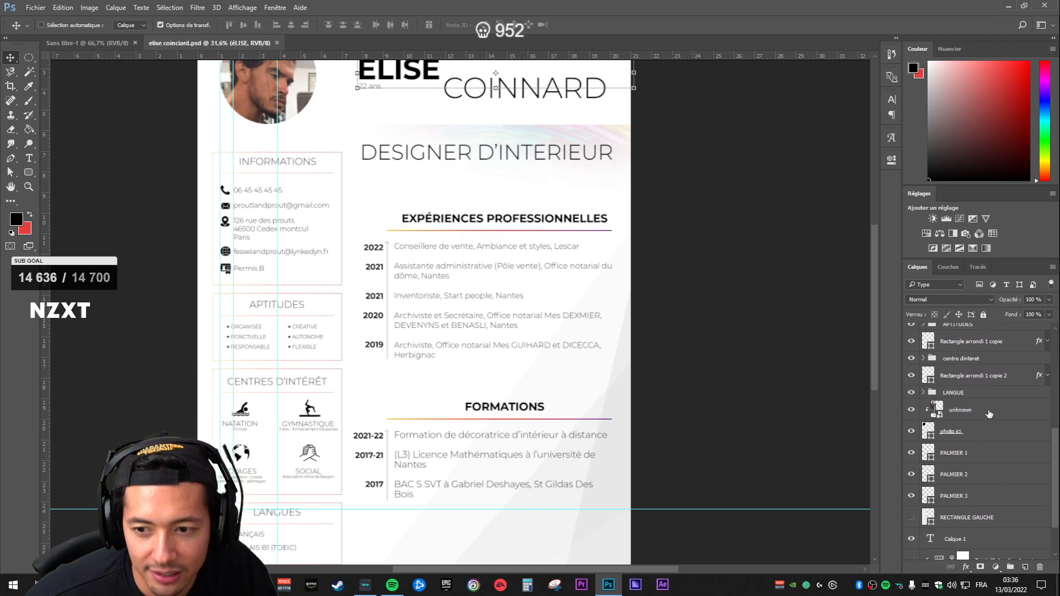
click(958, 414)
click(912, 412)
click(912, 411)
click(912, 412)
click(911, 412)
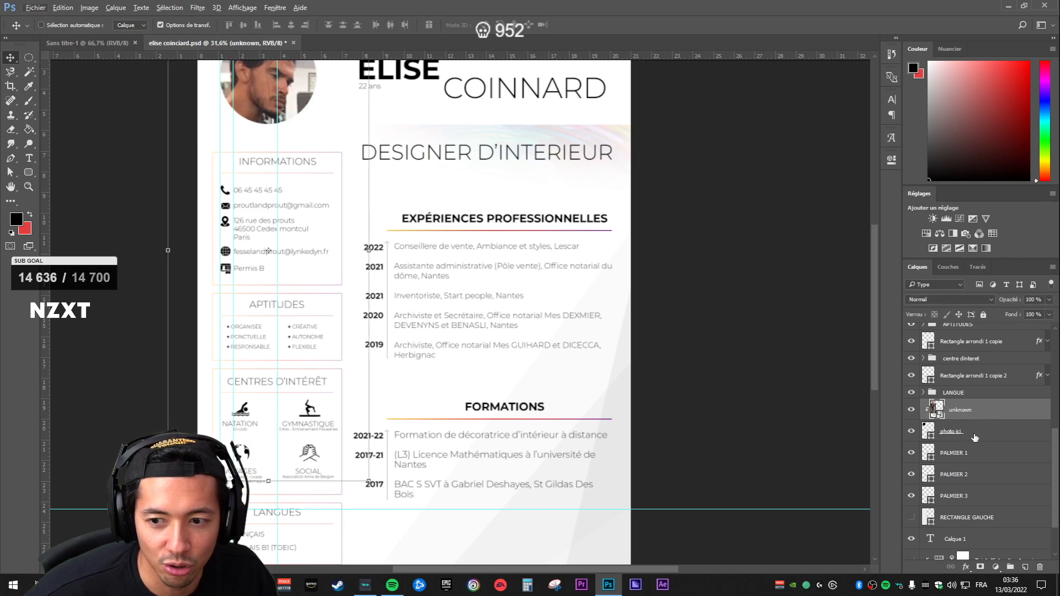
click(947, 437)
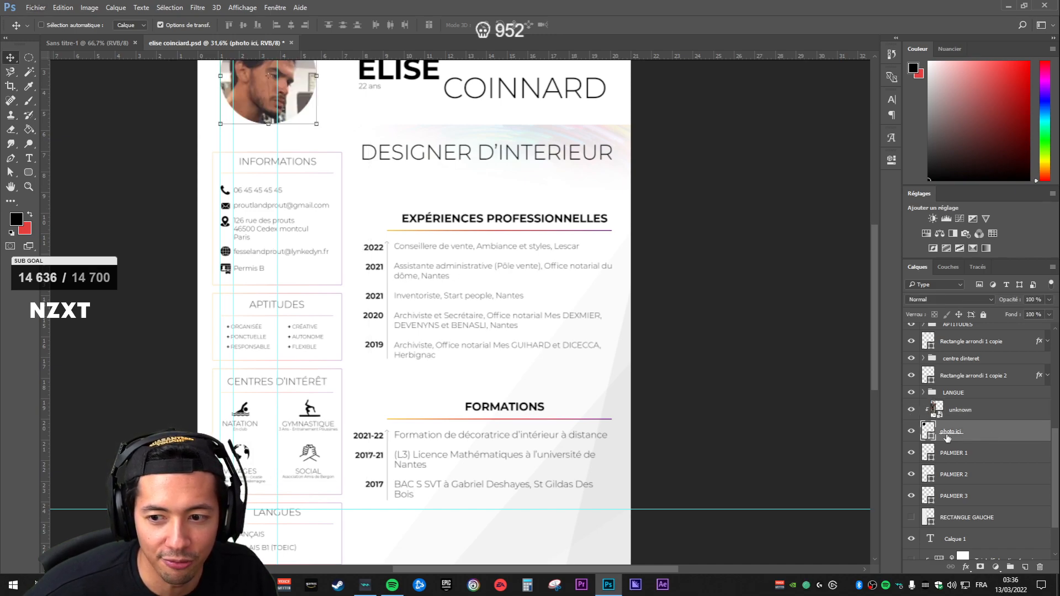
click(911, 410)
click(912, 410)
scroll(838, 398, up, 3)
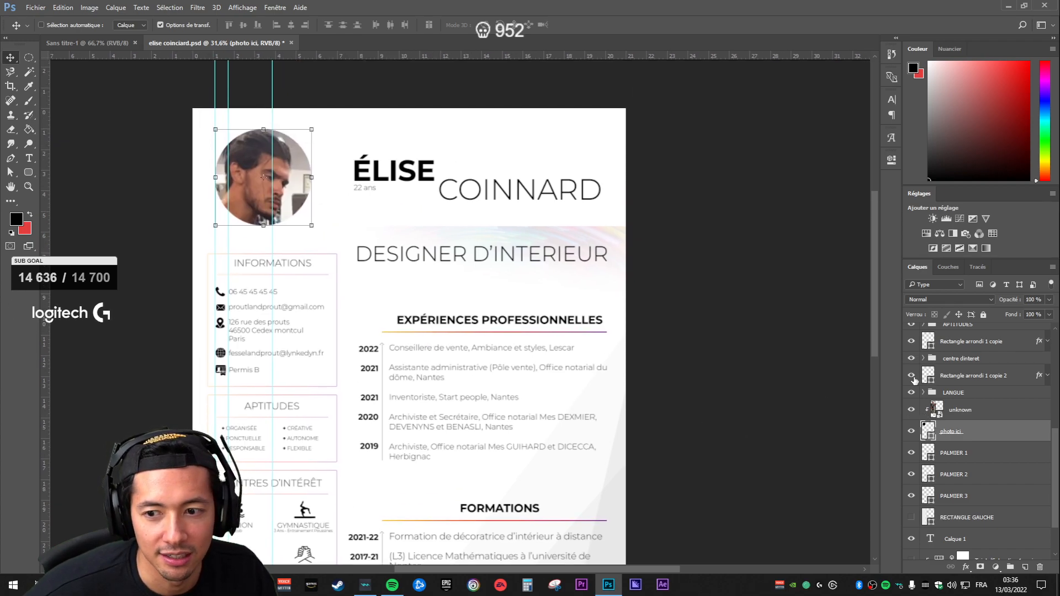
Step: Release the unknown photo layer from its clipping mask on photo ici and reapply the mask, repeating it twice
click(961, 411)
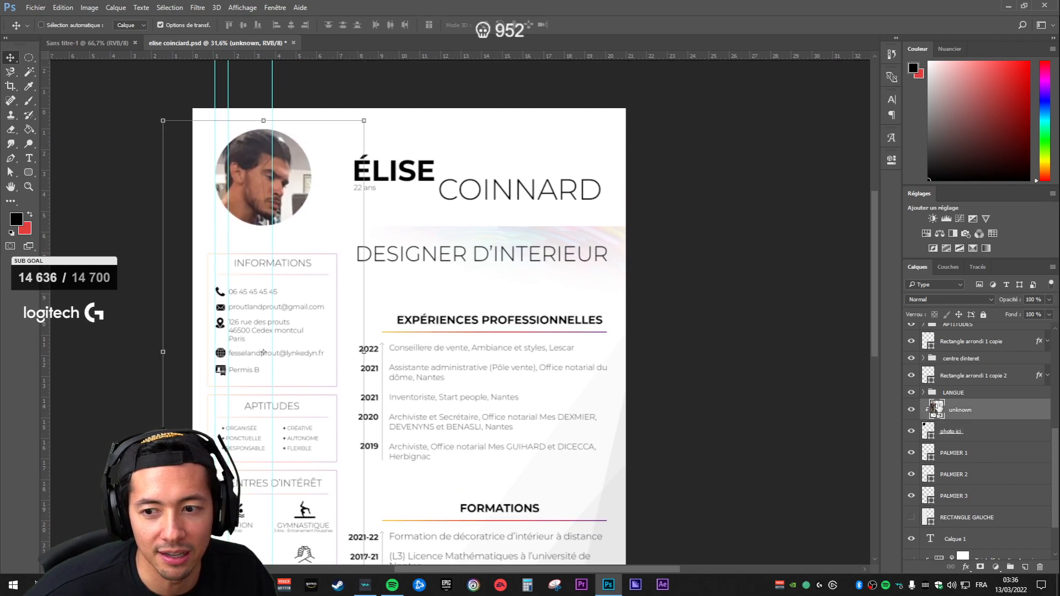
alt+click(979, 421)
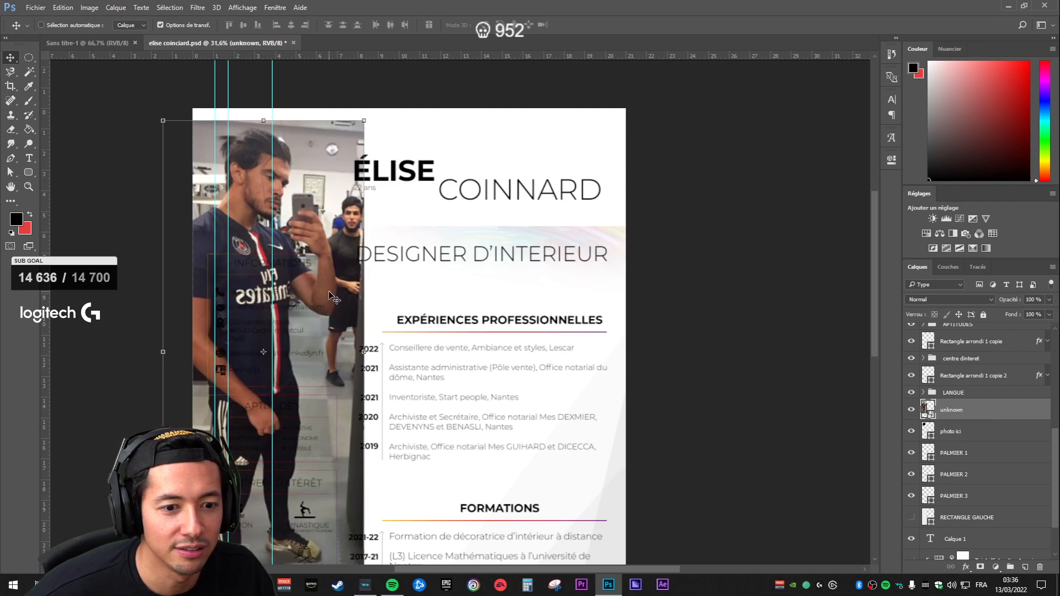
alt+click(986, 415)
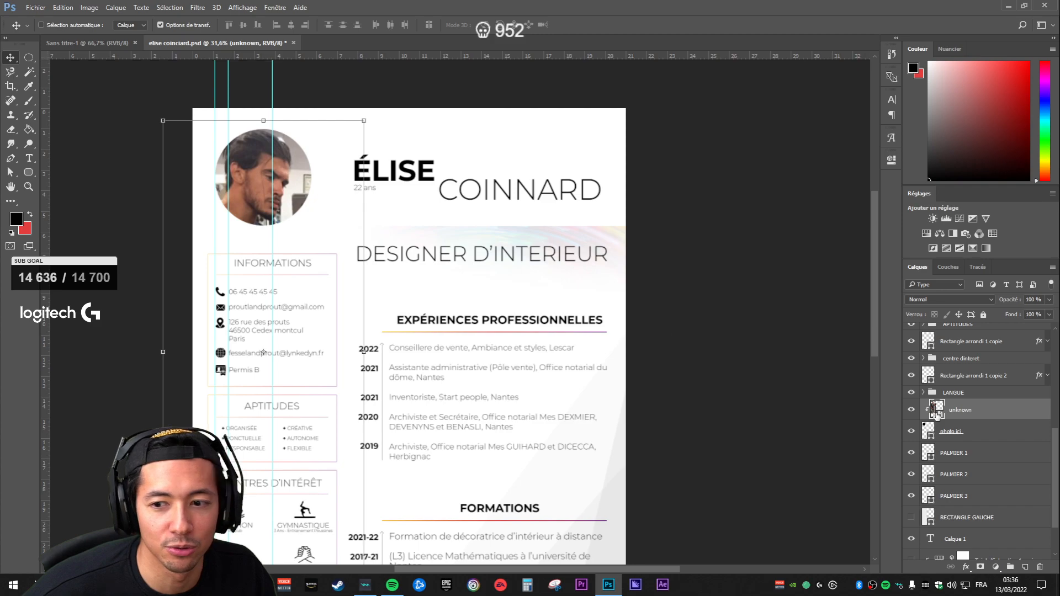
alt+click(985, 418)
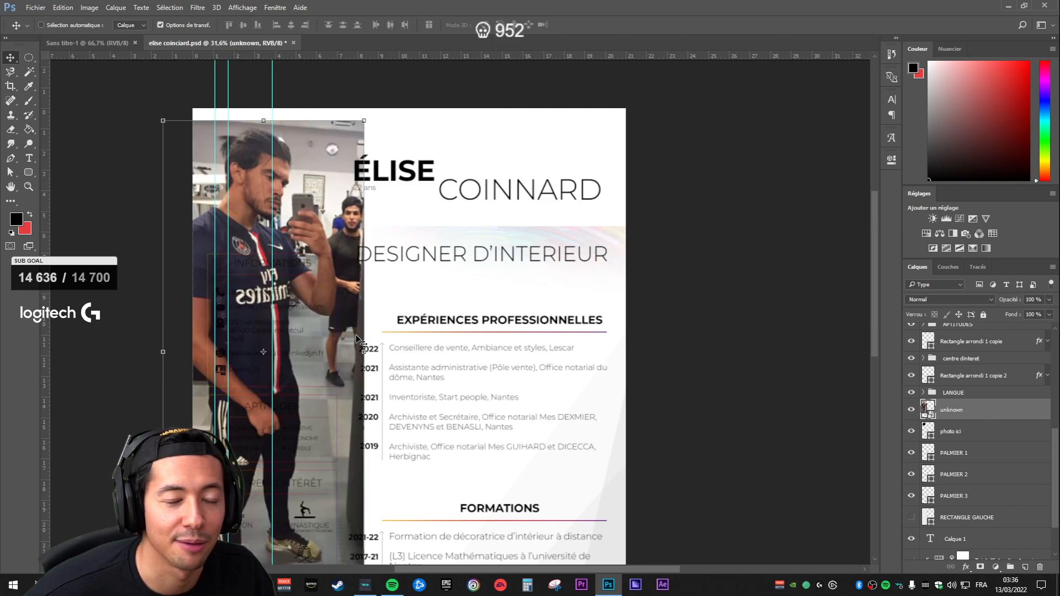
alt+click(984, 416)
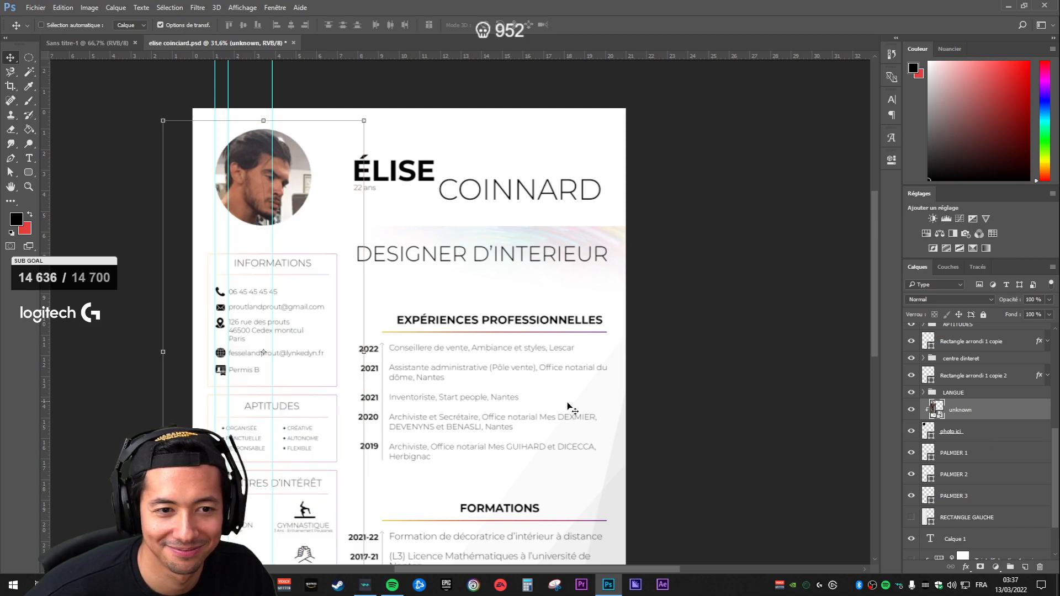
Step: Examine the layer stack from LANGUE up to EN TETE, checking the job title and last name text layers on the page
scroll(981, 354, up, 2)
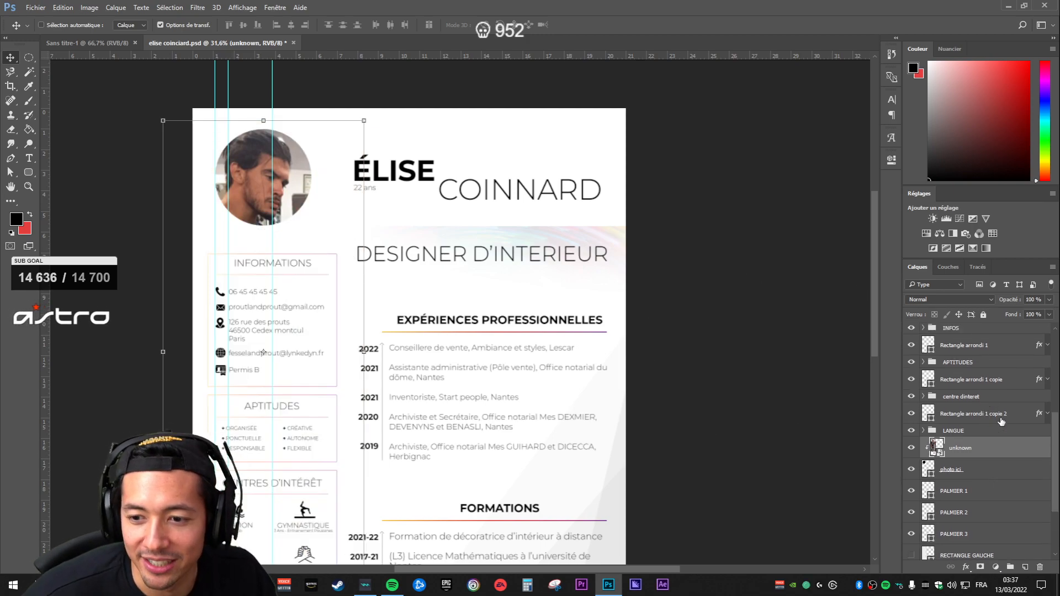
click(967, 431)
scroll(969, 448, up, 1)
click(981, 464)
scroll(989, 480, up, 5)
scroll(994, 493, up, 3)
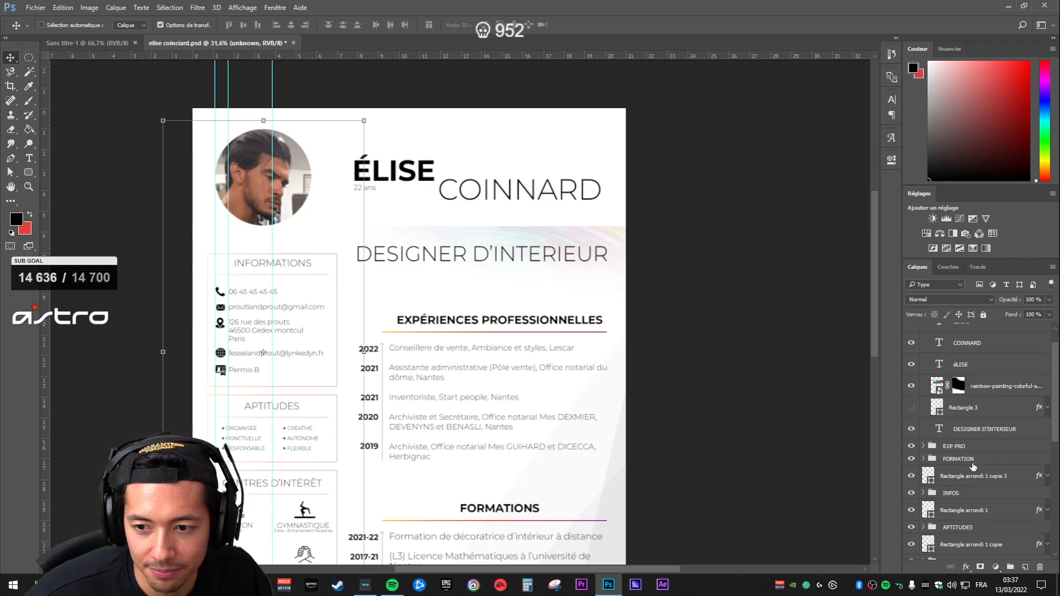
click(985, 454)
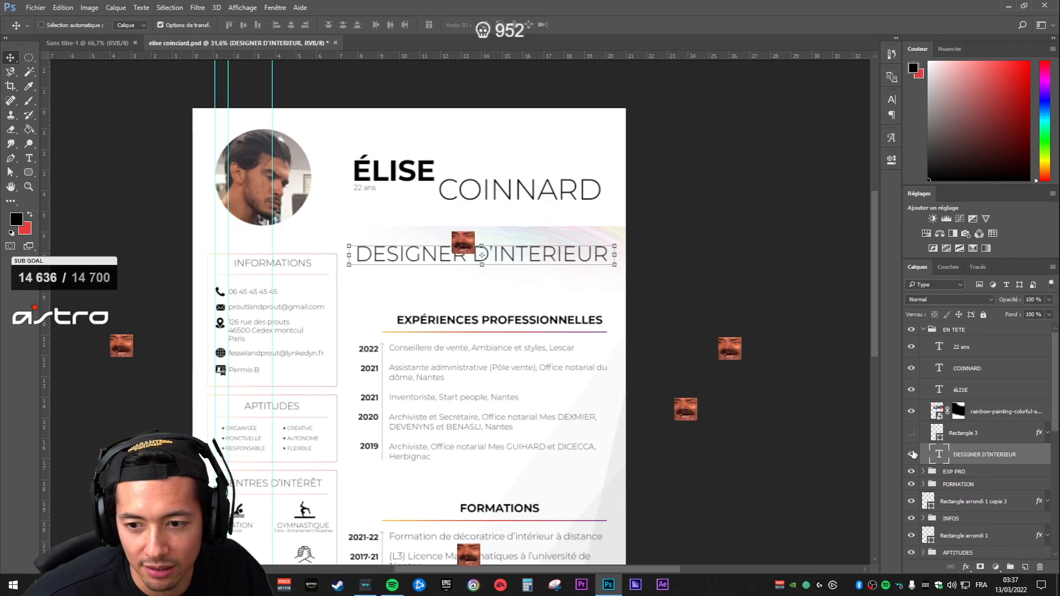
key(space)
drag(475, 405, 593, 400)
click(972, 368)
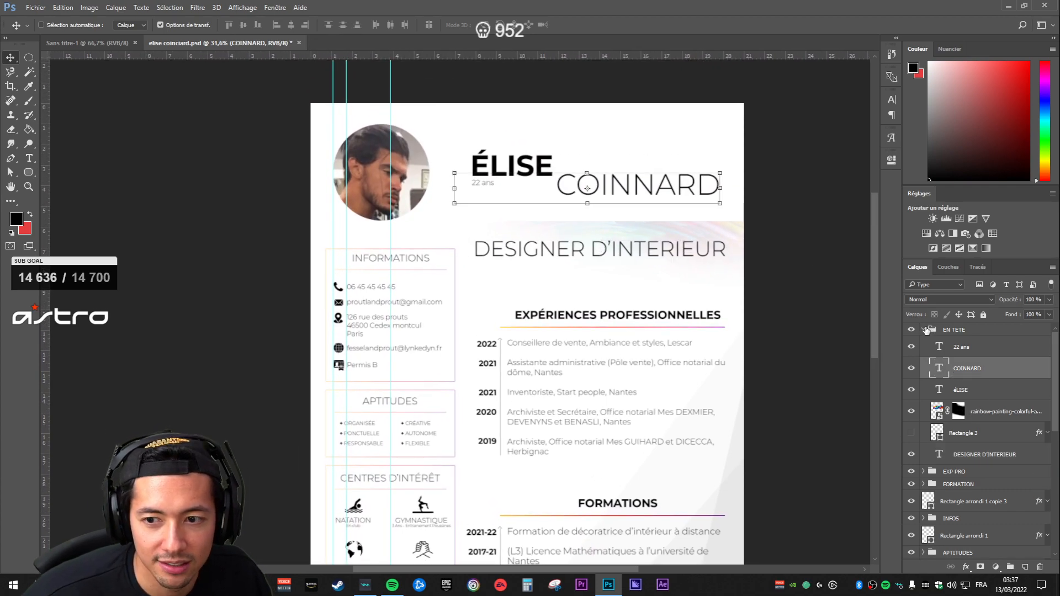
scroll(924, 397, down, 2)
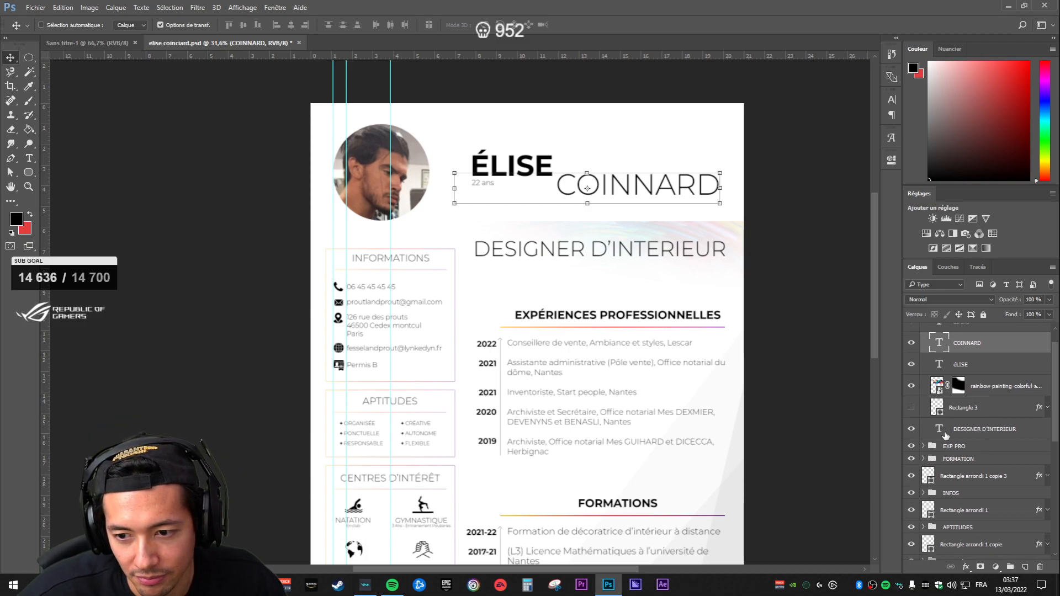
Step: Expand the INFOS group and inspect its e-mail text, email1 icon and address text layers against the page
scroll(932, 467, down, 2)
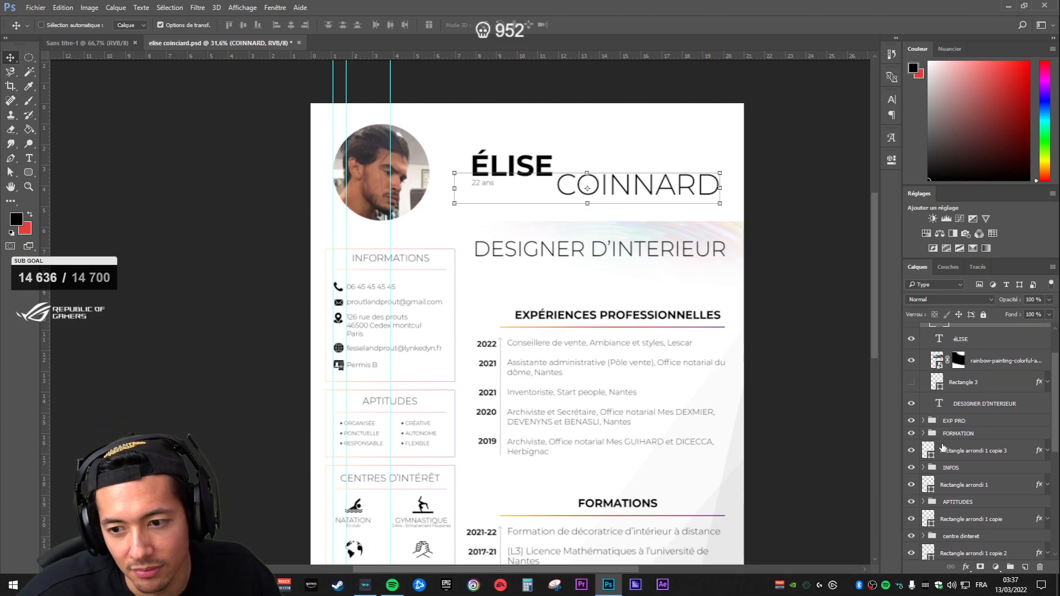
click(922, 469)
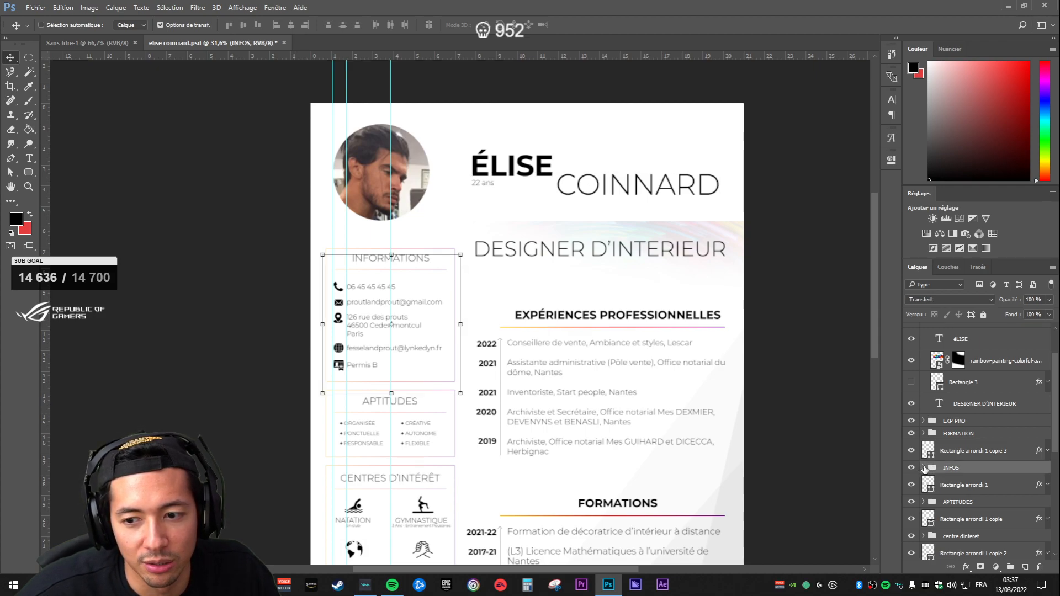
click(924, 468)
scroll(939, 442, down, 5)
click(972, 465)
scroll(971, 464, down, 2)
click(967, 483)
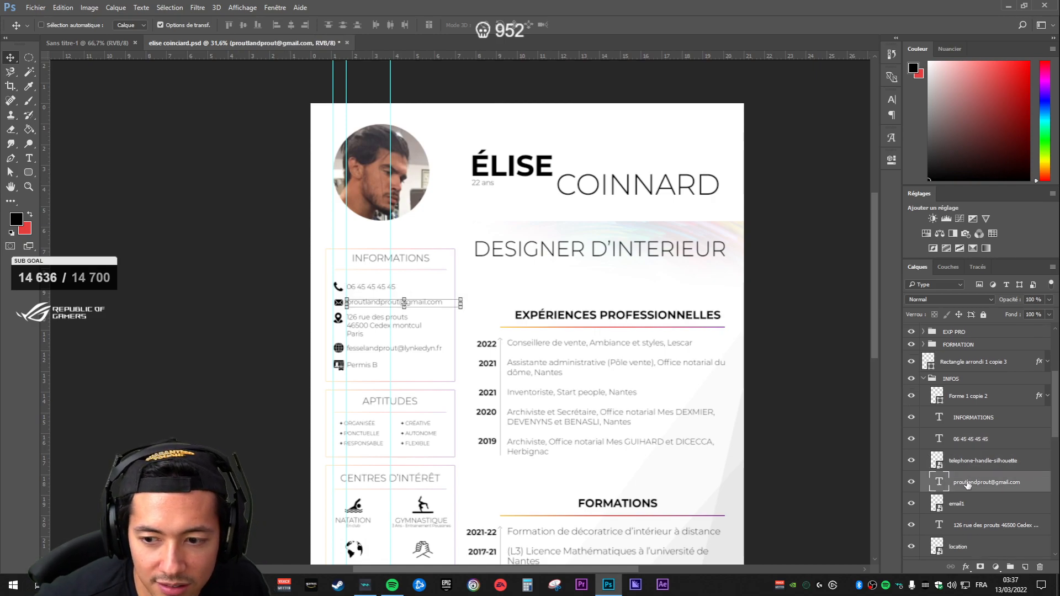
scroll(975, 481, down, 3)
click(971, 465)
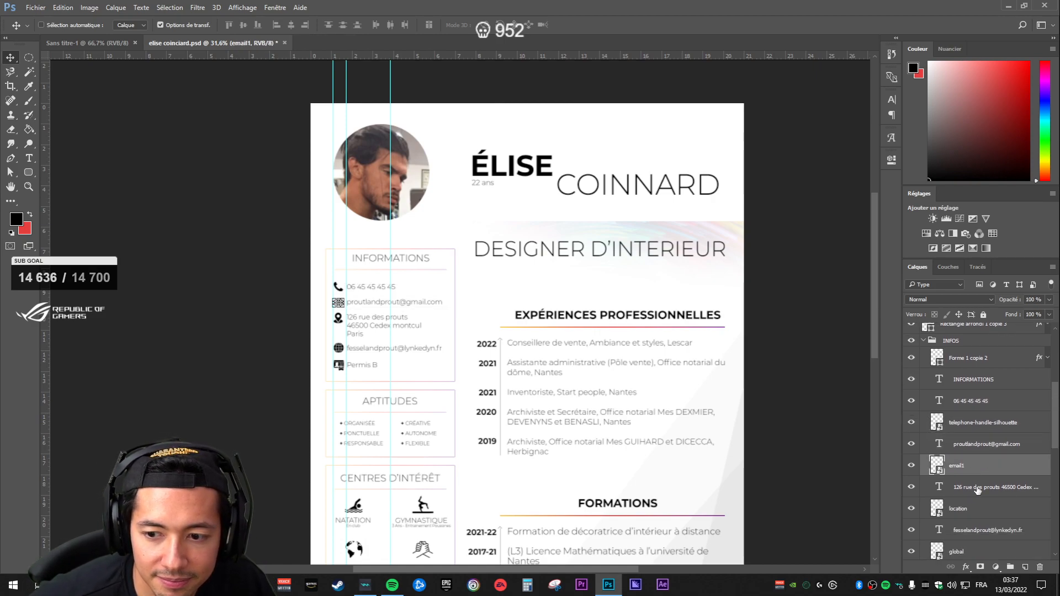
click(977, 488)
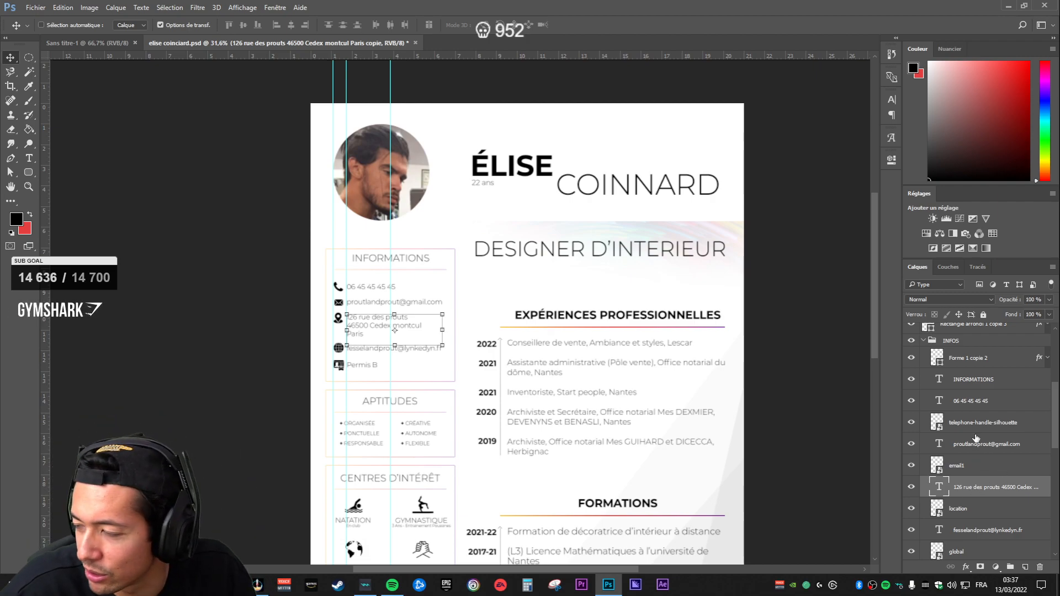
Step: Check the divider line and phone number layers of the INFOS group, and save the CV document
click(987, 359)
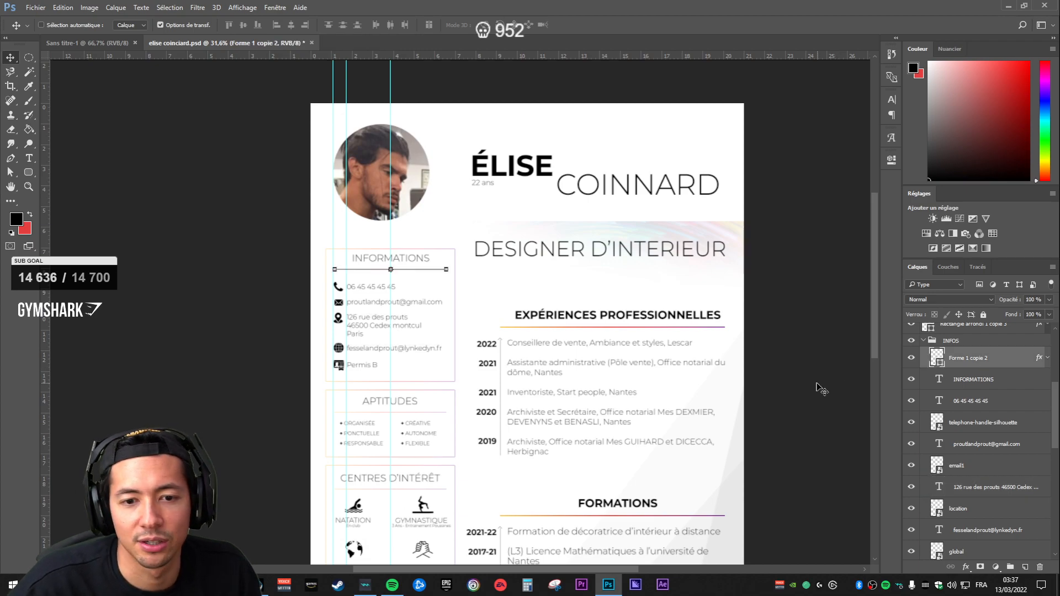
click(988, 400)
key(ctrl+s)
Step: Check the INFORMATIONS title and telephone-handle-silhouette layers beside the experience section, and collapse the INFOS group
scroll(556, 403, up, 5)
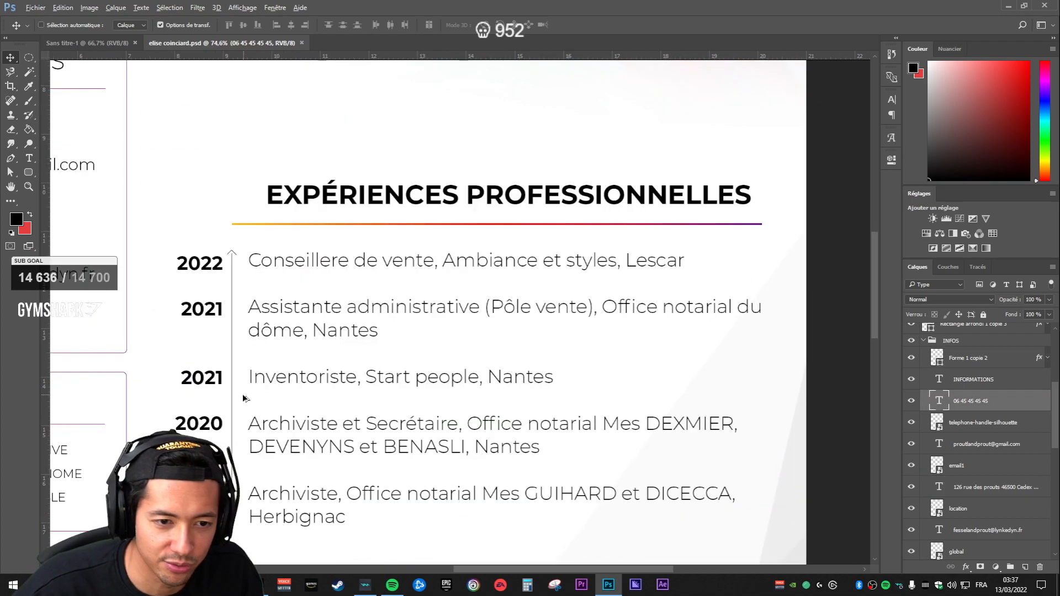
mouse_move(473, 390)
mouse_down()
mouse_move(520, 281)
mouse_move(495, 286)
mouse_move(470, 385)
mouse_up()
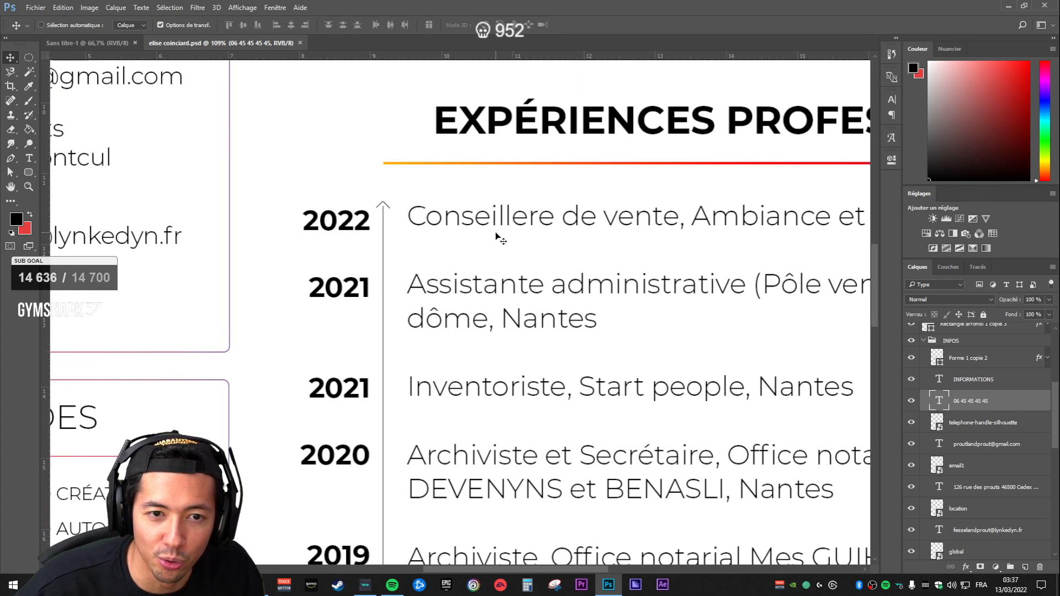
click(1000, 380)
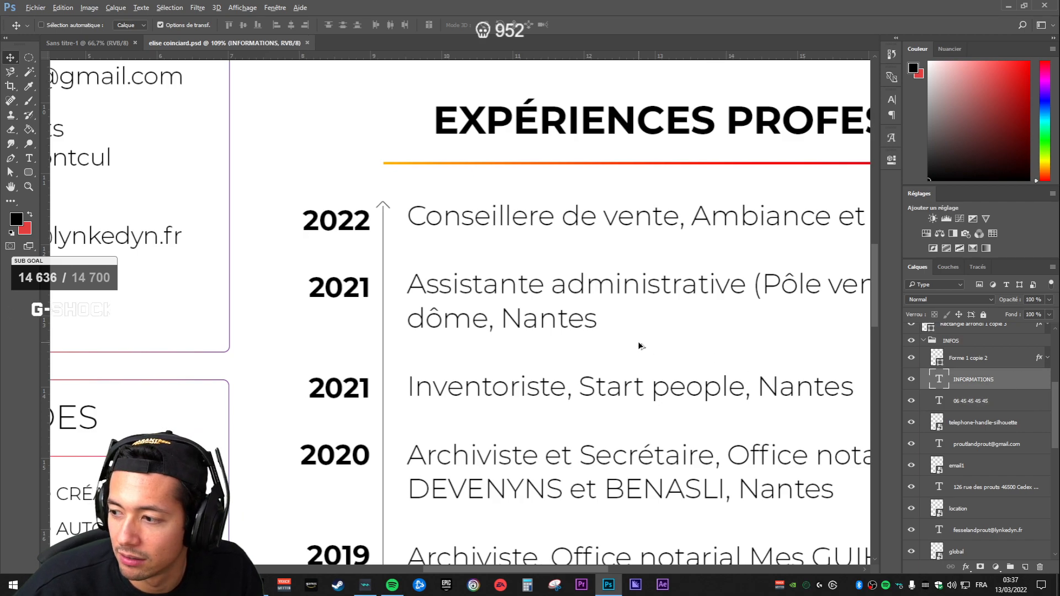
scroll(639, 346, down, 2)
scroll(610, 355, up, 1)
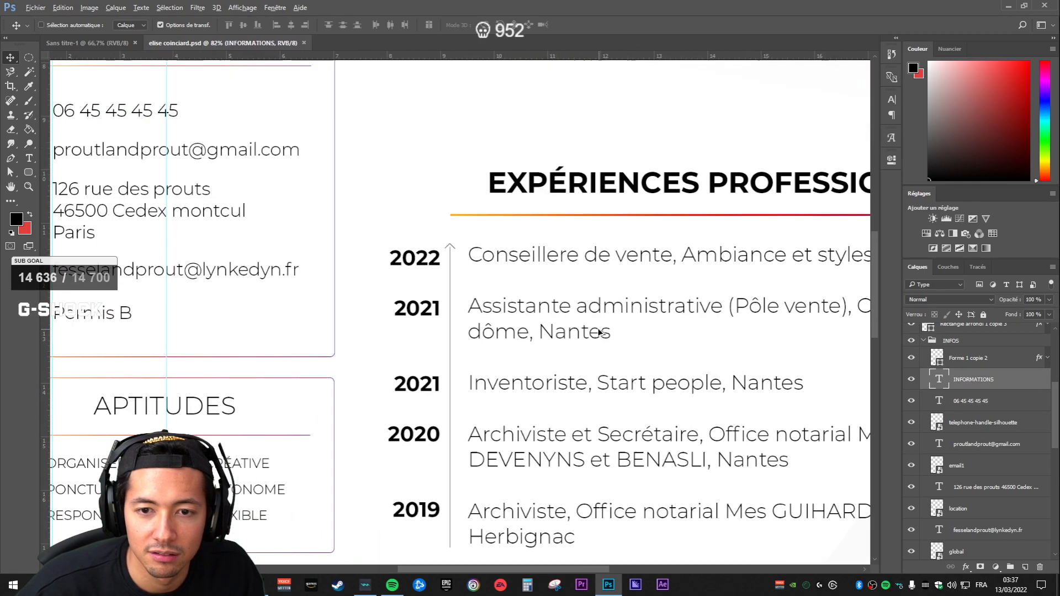
click(964, 420)
scroll(975, 397, up, 4)
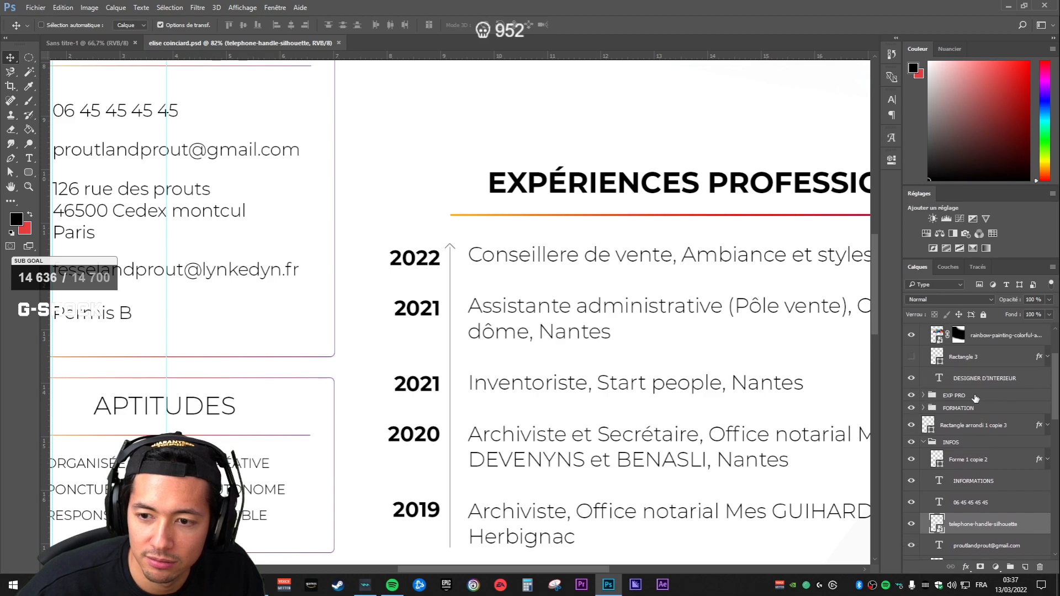
click(924, 442)
click(938, 426)
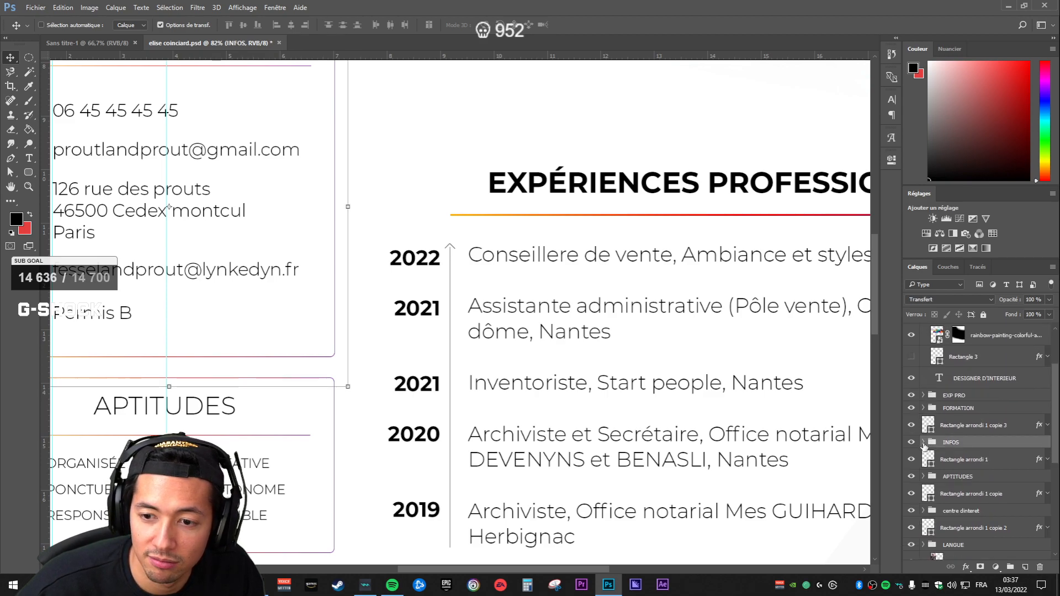
Step: Check the rainbow-painting banner and first name layers in the header, and collapse the EN TETE group
scroll(961, 420, up, 2)
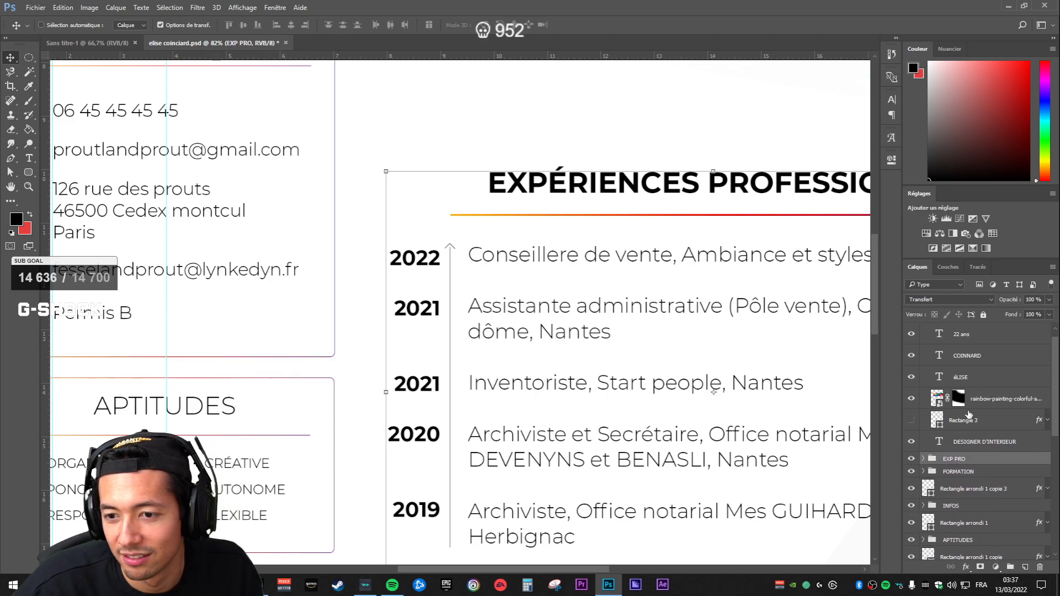
click(979, 399)
click(970, 381)
scroll(973, 387, up, 1)
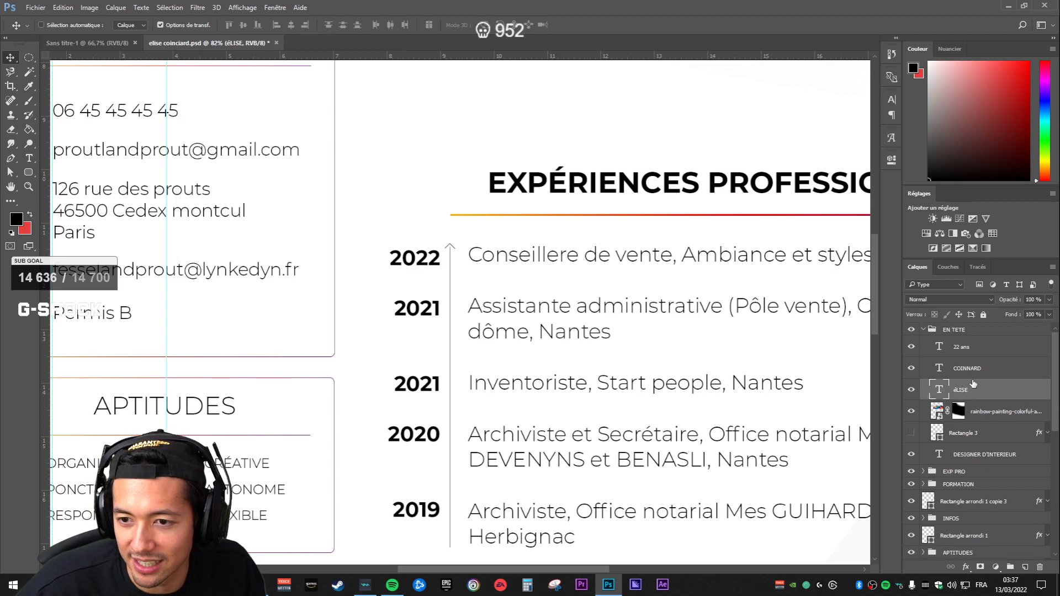
click(924, 330)
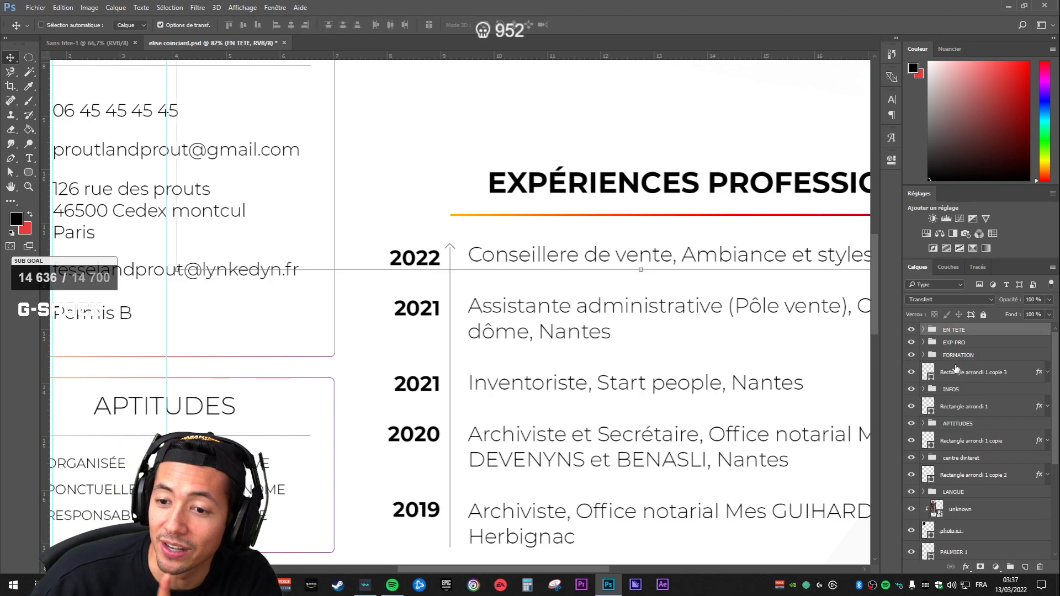
Step: Select the FORMATION group and review the page from the experience section down to Formations and Centres d'intérêt
click(972, 354)
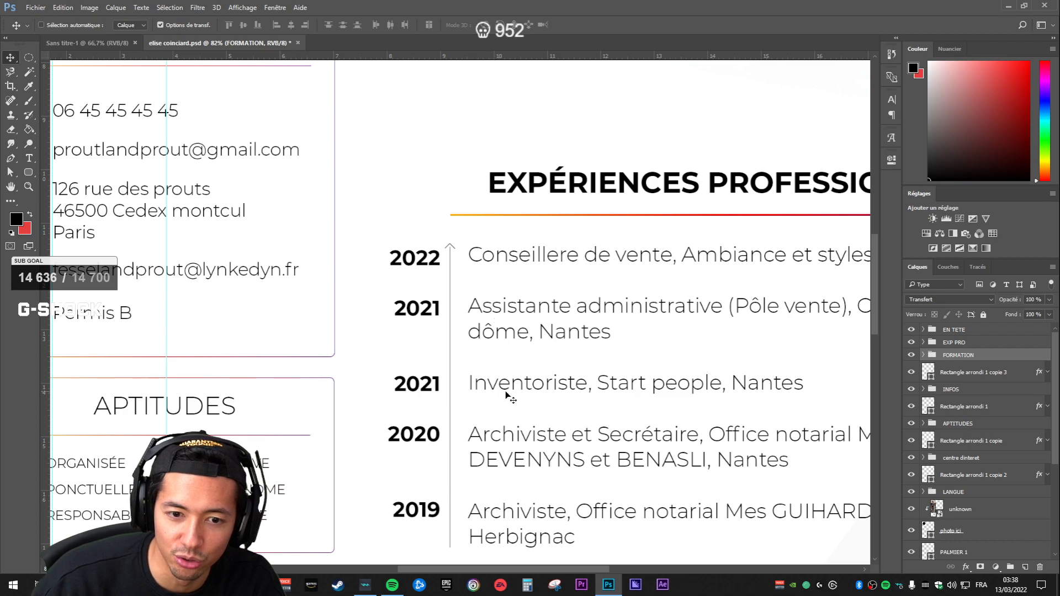
scroll(574, 470, down, 1)
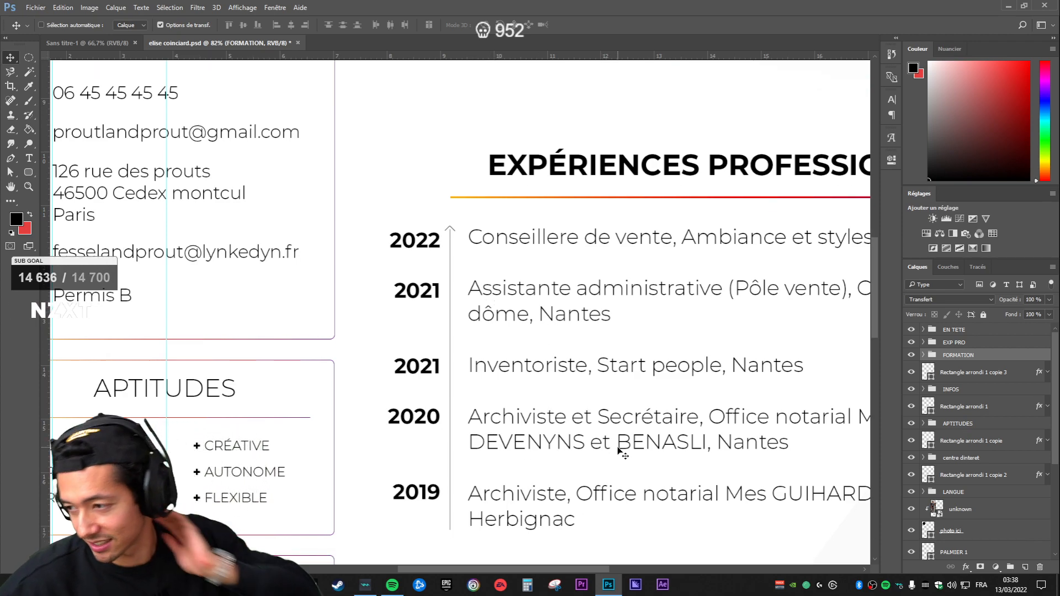
scroll(616, 385, down, 5)
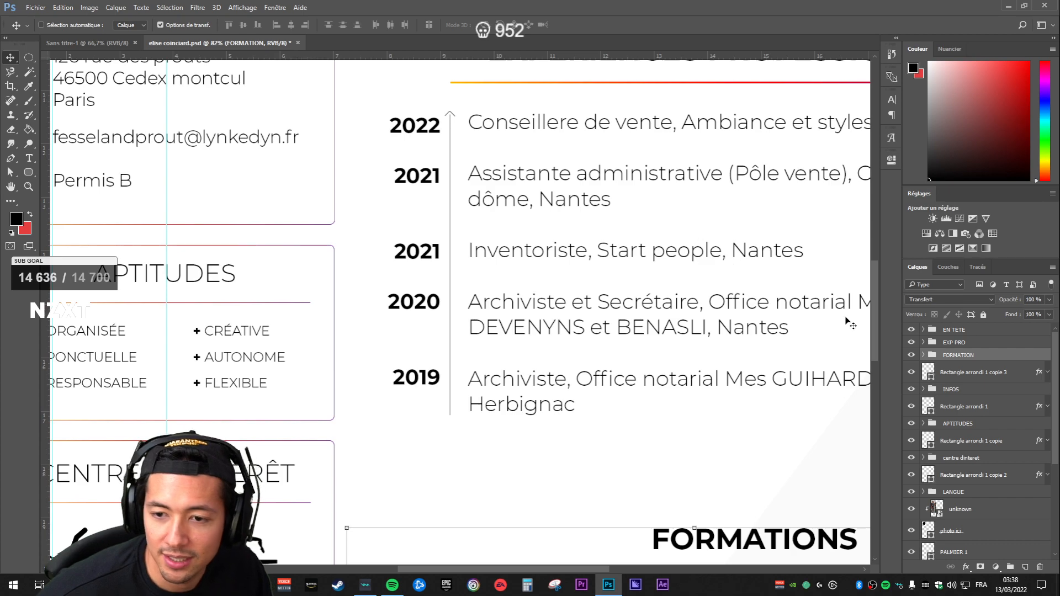
scroll(854, 374, down, 3)
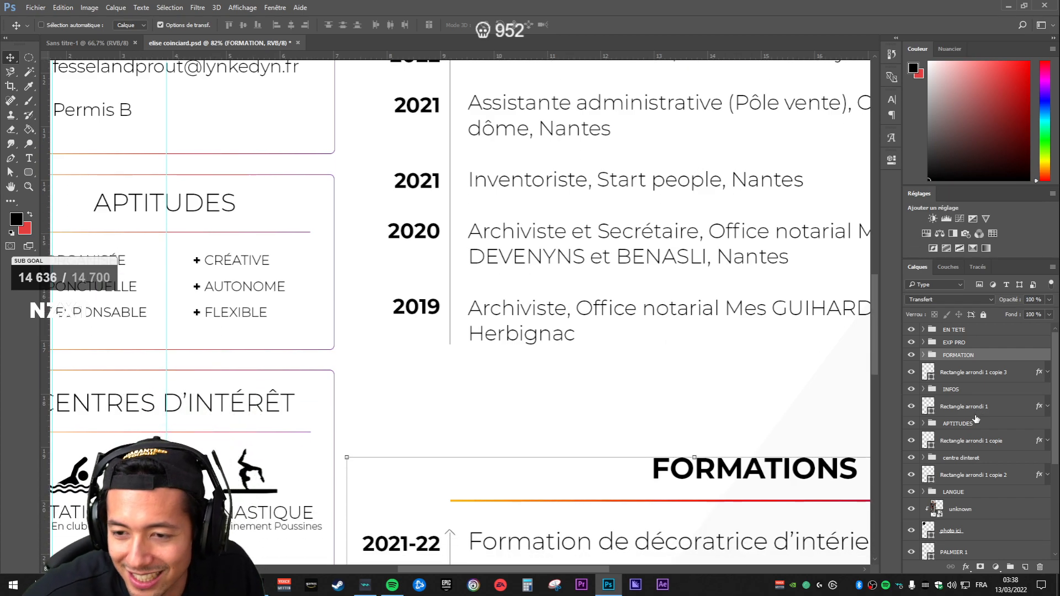
scroll(514, 376, down, 4)
scroll(552, 447, up, 4)
drag(626, 414, 671, 427)
Step: Inspect the contents of the APTITUDES group, collapse it, and toggle the centre dinteret group's visibility off and on
click(963, 425)
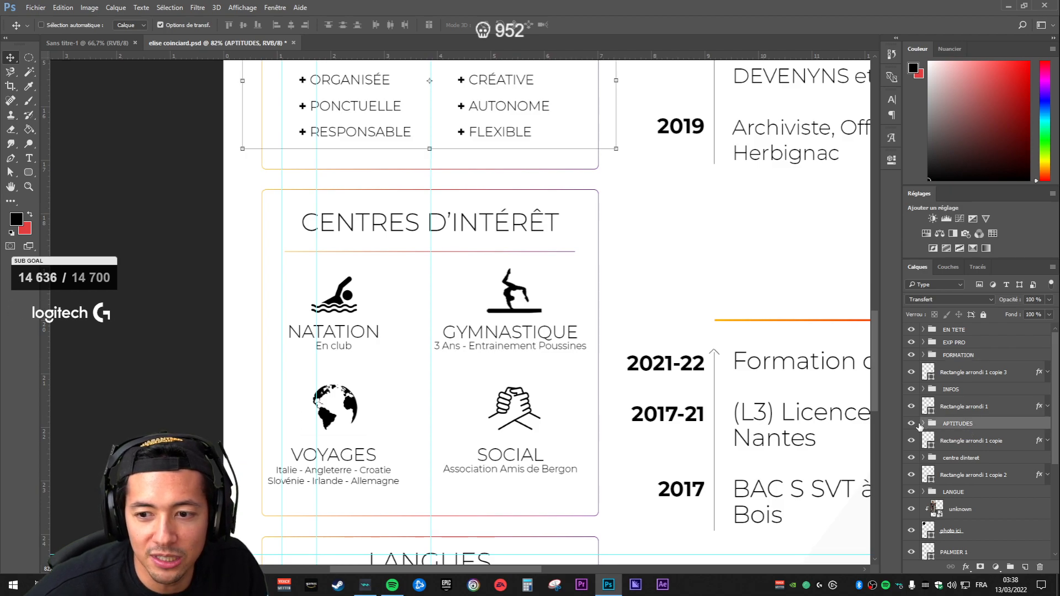
click(922, 424)
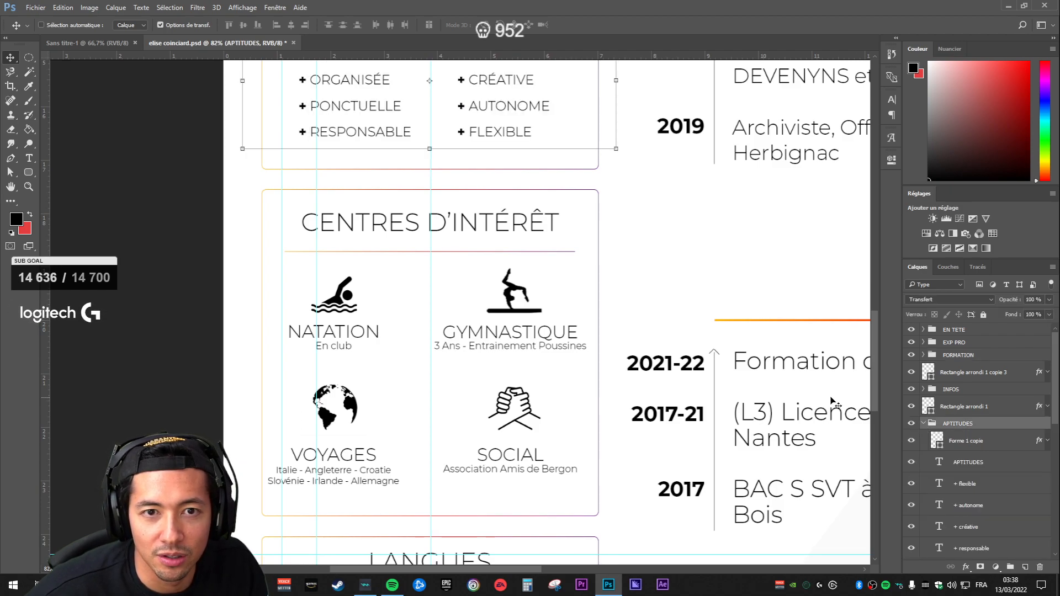
scroll(668, 342, up, 3)
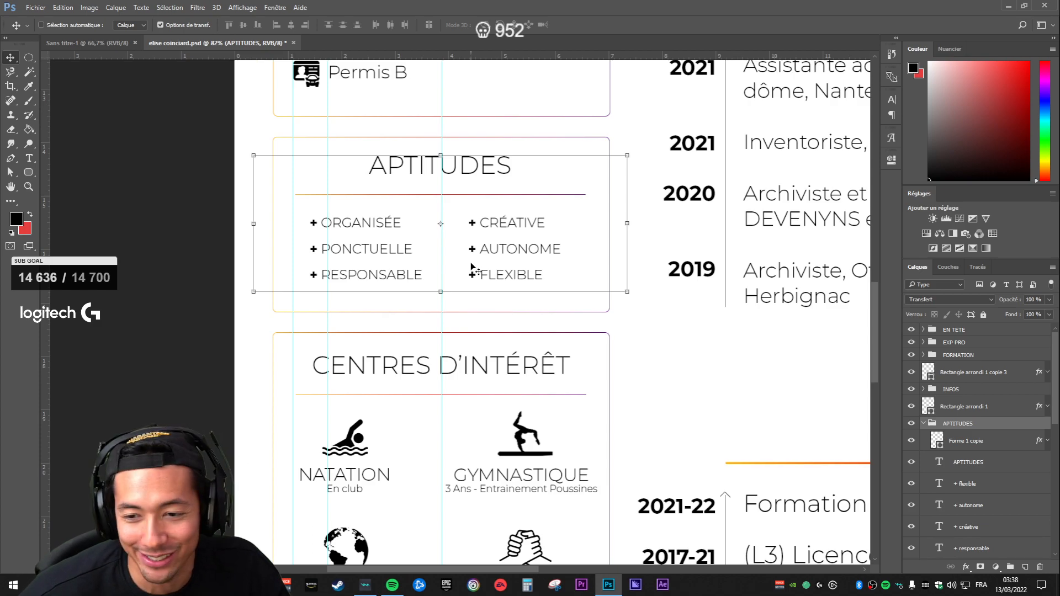
click(924, 424)
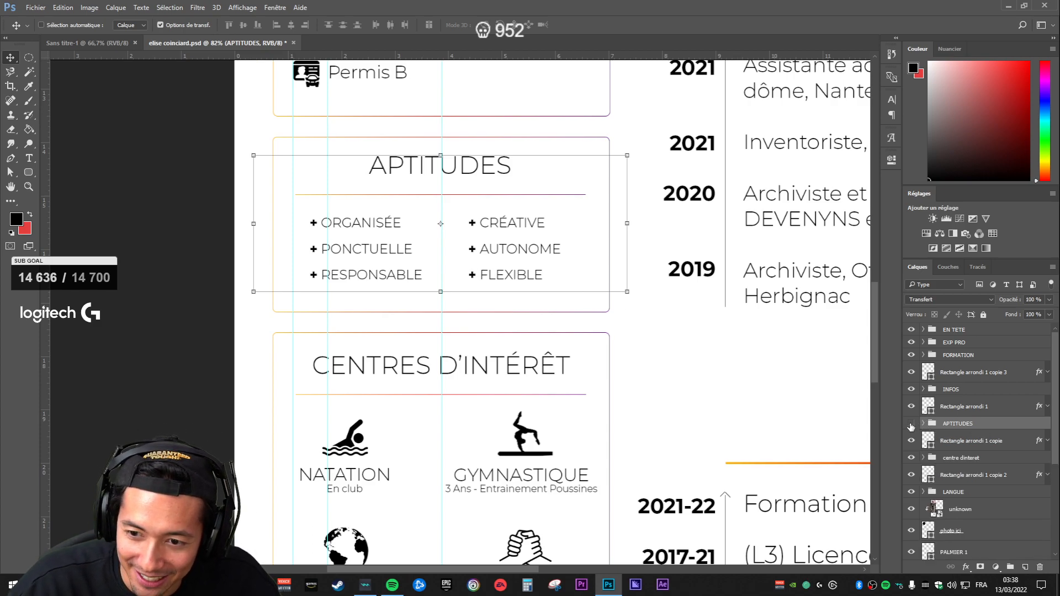
click(912, 458)
click(912, 458)
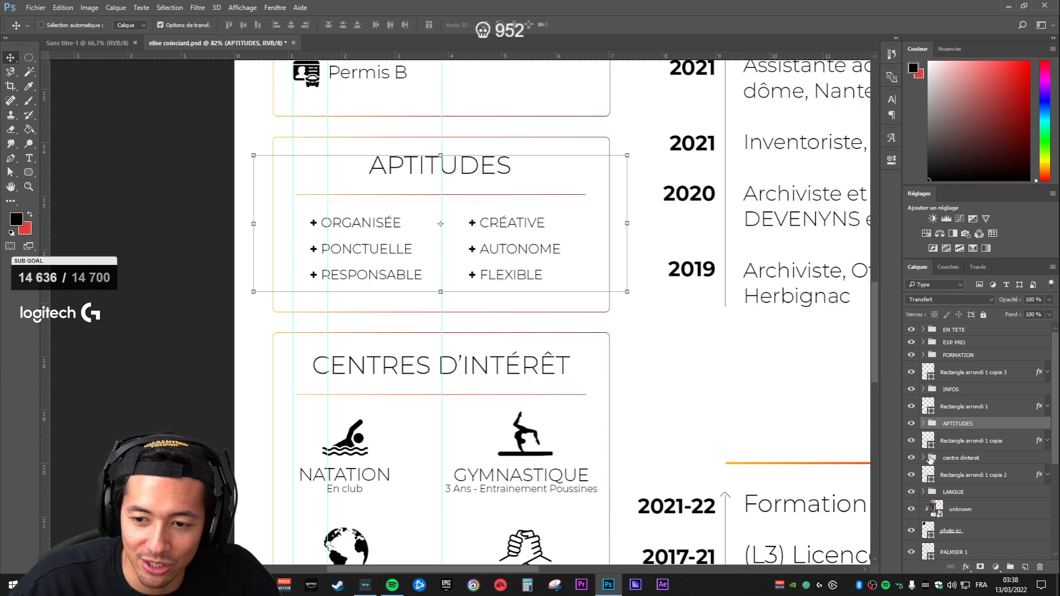
Step: Expand the centre dinteret group and its SOCIAL subgroup, and locate the friendship icon layer on the page
click(923, 458)
scroll(674, 471, down, 3)
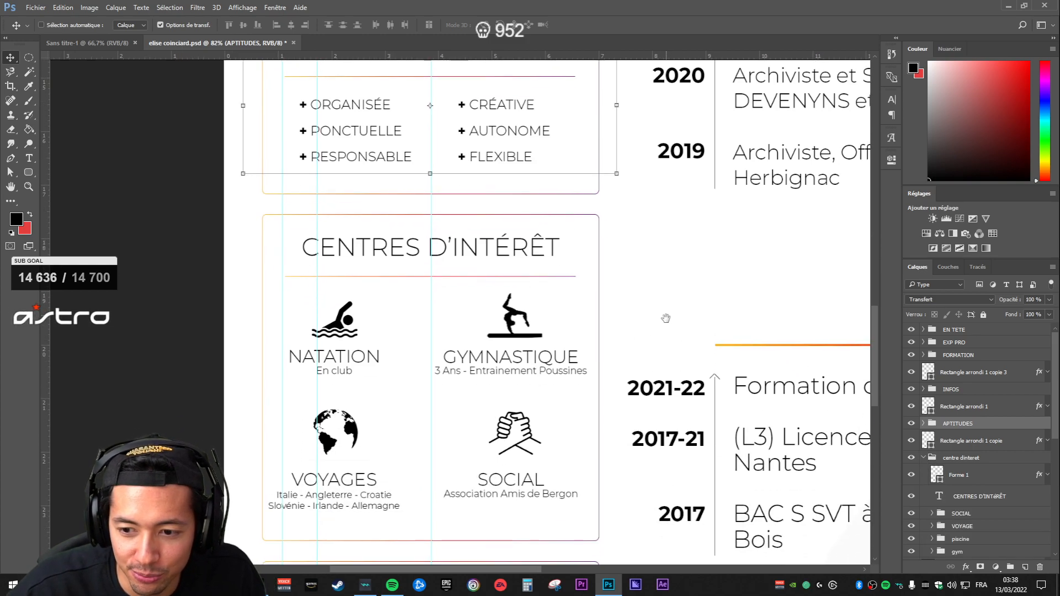
scroll(962, 468, down, 2)
click(968, 451)
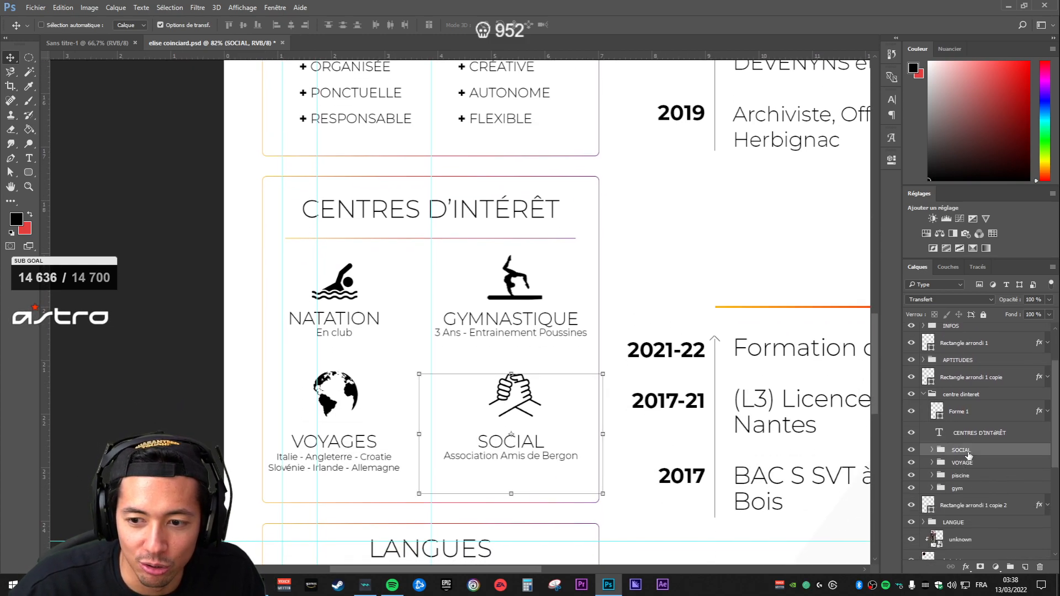
click(932, 450)
click(983, 512)
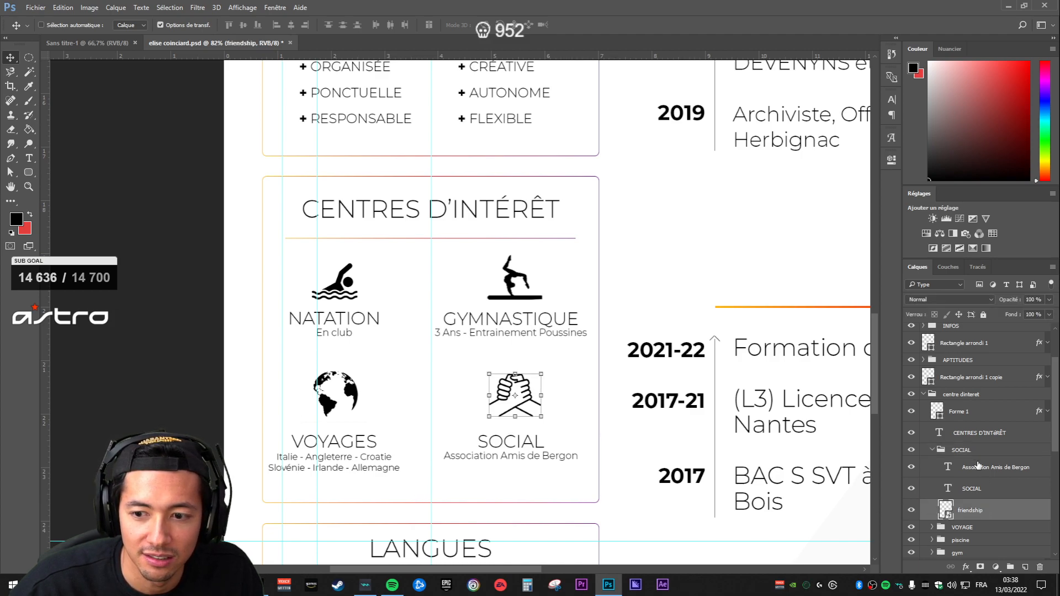
Step: Collapse the SOCIAL subgroup, check the piscine and gym subgroups, and collapse the centre dinteret group
click(932, 451)
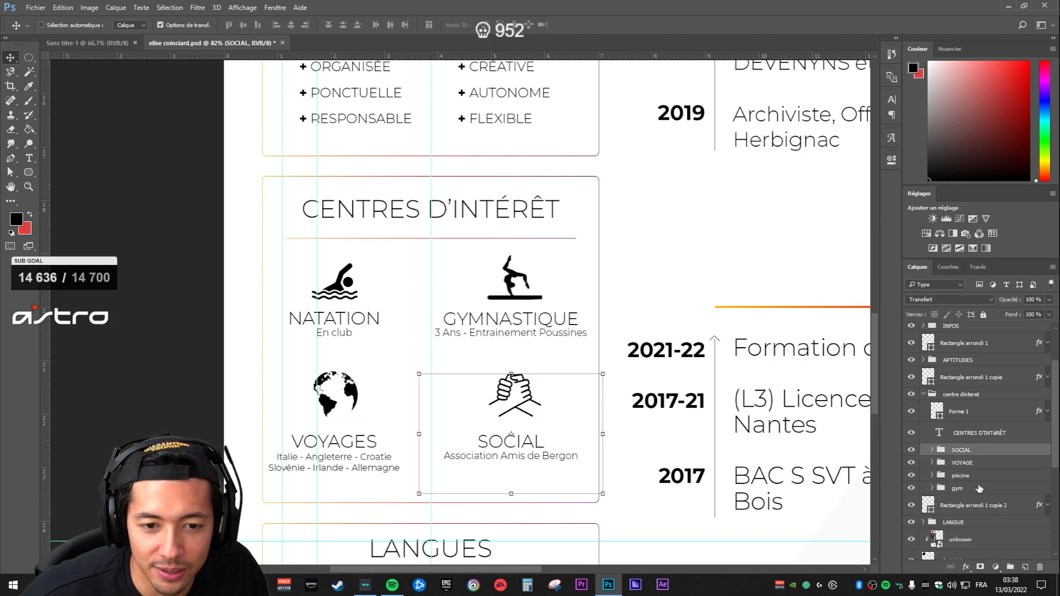
click(959, 476)
click(964, 489)
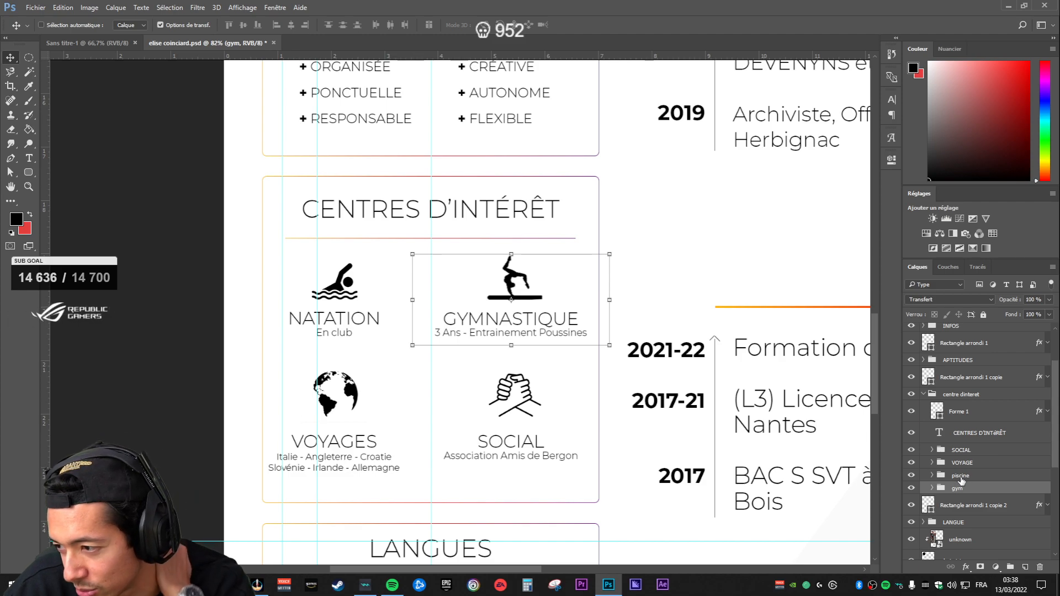
click(926, 395)
click(988, 414)
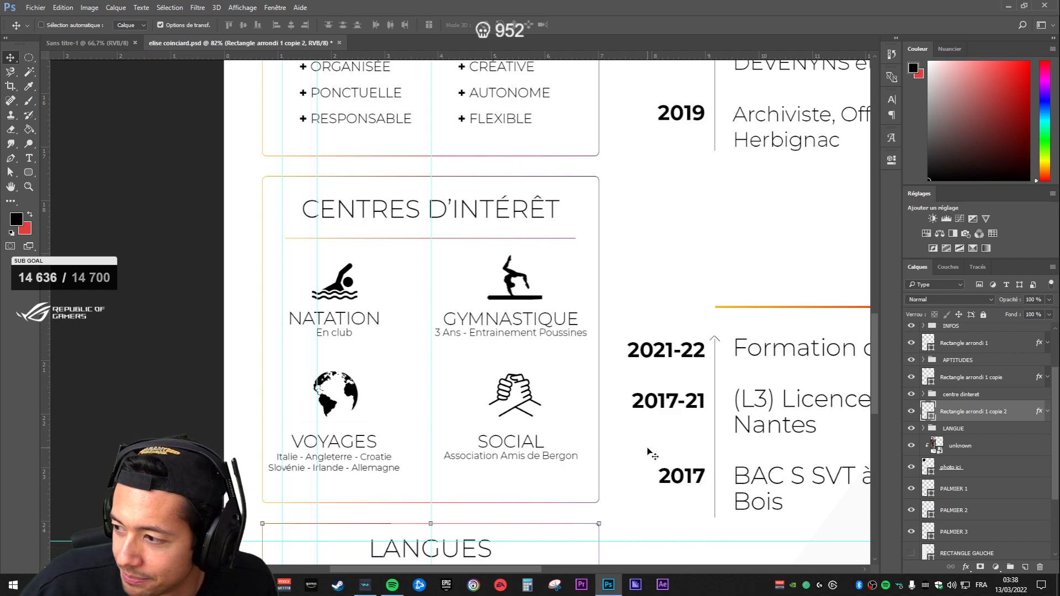
Step: Return to the professional experience section, expand the EXP PRO group and select its heading text layer
drag(713, 310, 496, 458)
drag(709, 259, 669, 433)
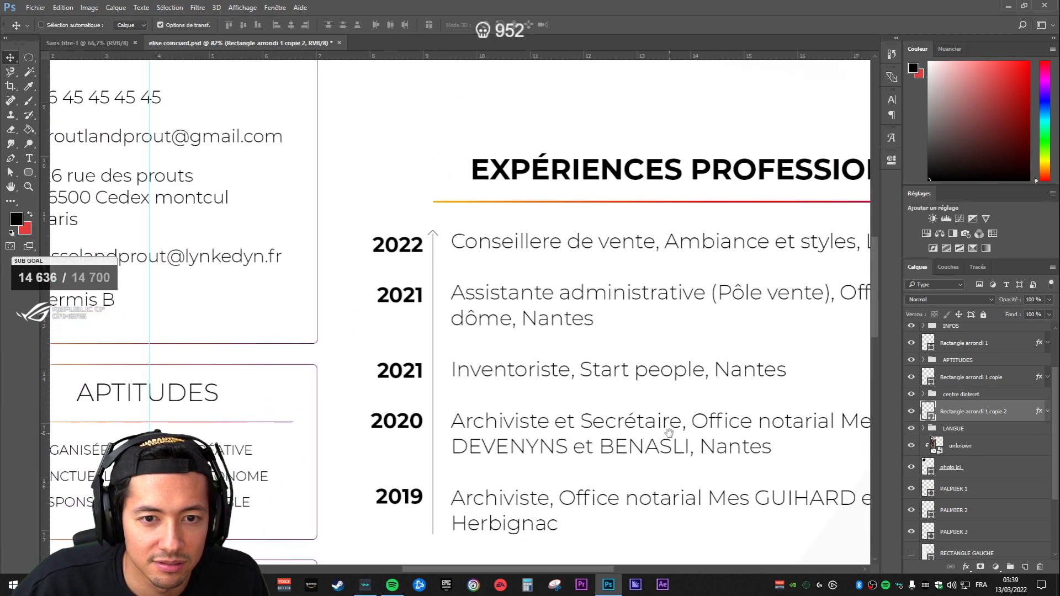
click(973, 450)
scroll(973, 449, up, 3)
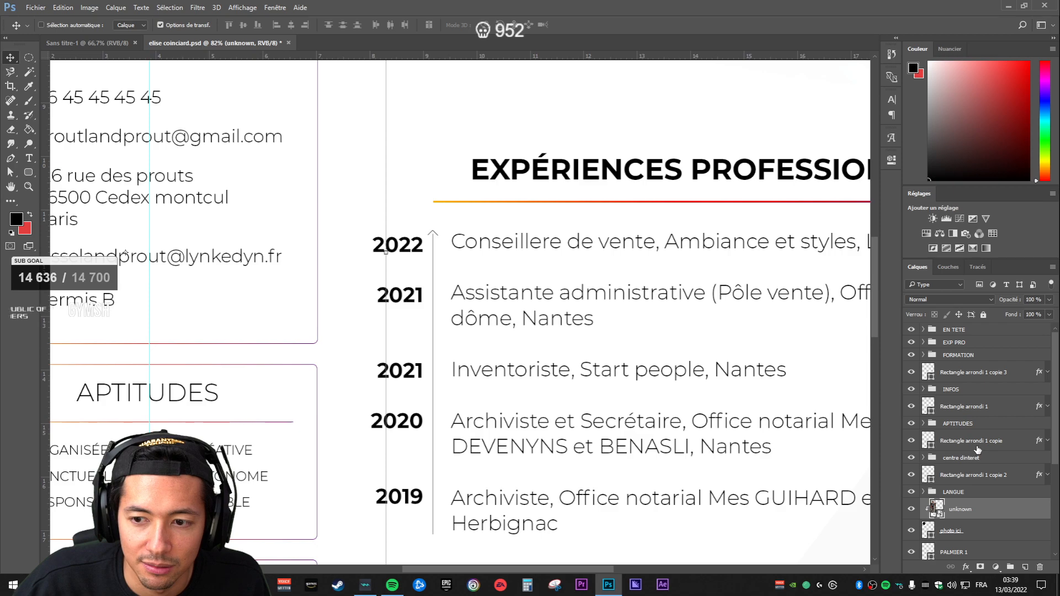
click(944, 343)
click(923, 343)
click(923, 343)
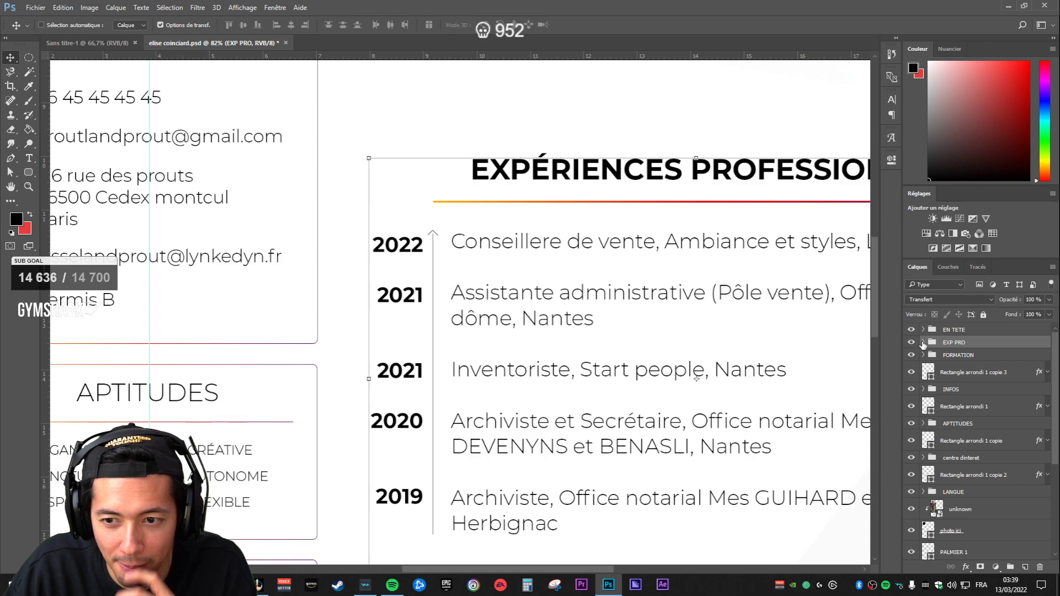
click(923, 344)
click(935, 359)
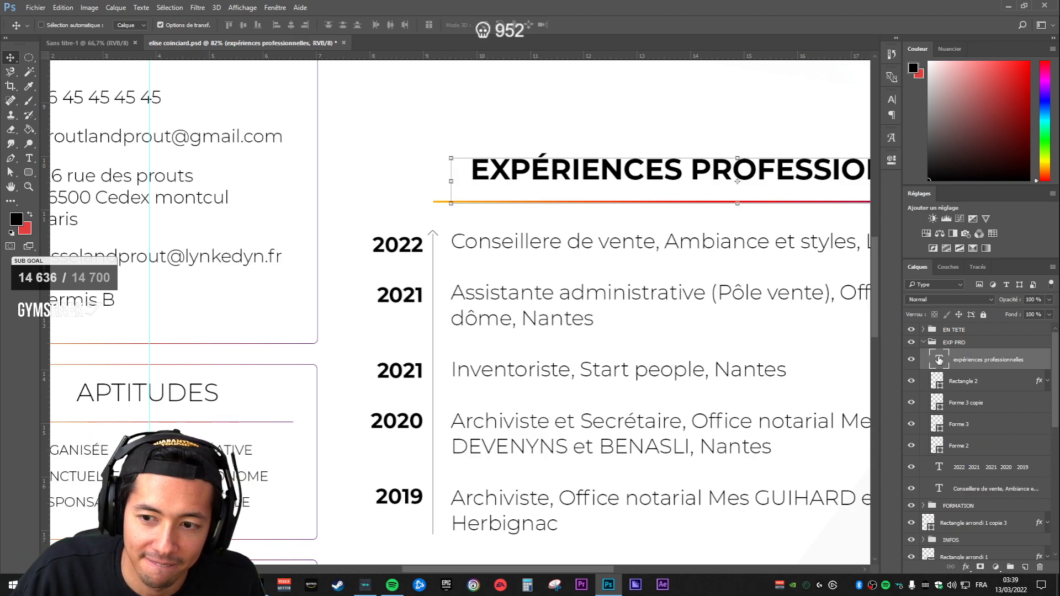
Step: Correct the spelling of "Conseillère" in the first experience entry, commit the text edit and save the document
double_click(938, 489)
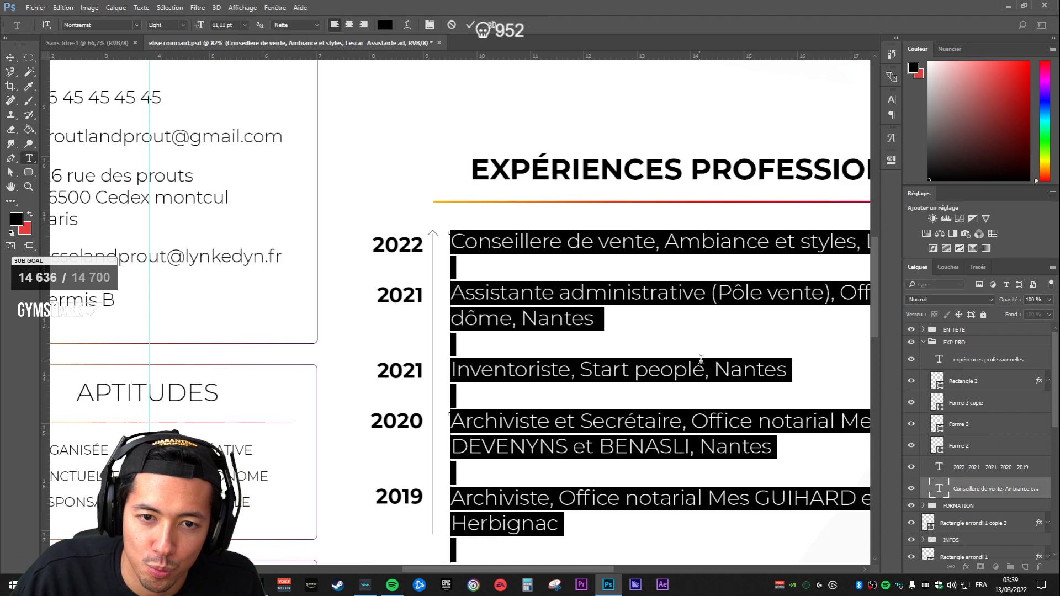
click(528, 246)
key(Delete)
text(8)
key(BackSpace)
text(è)
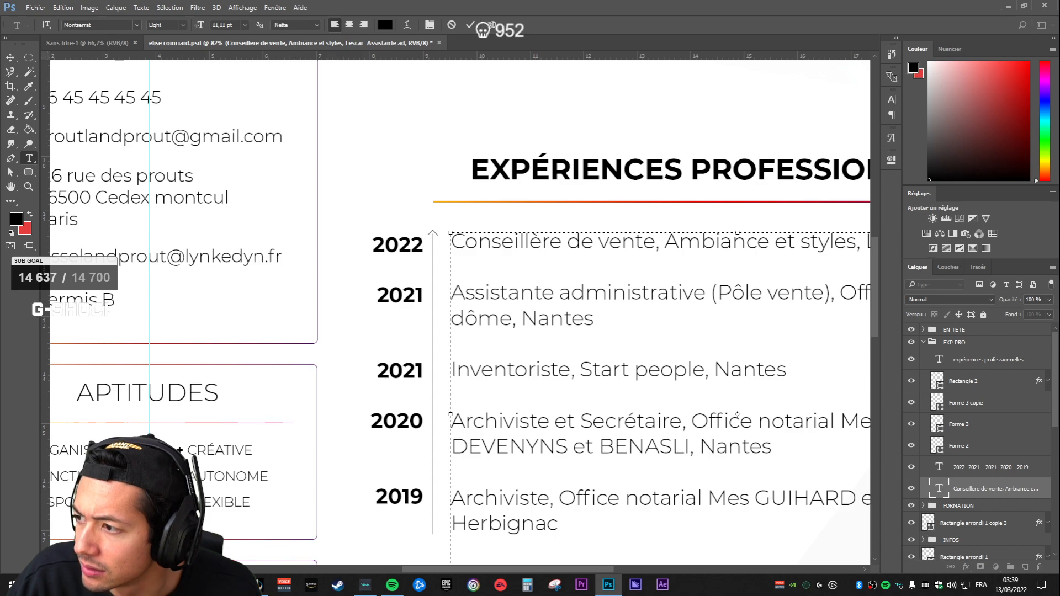
click(946, 465)
key(ctrl+s)
Step: Select the FORMATION group and review the page from the experience section down to the Langues box
scroll(651, 416, down, 2)
drag(726, 558, 589, 215)
mouse_move(587, 388)
mouse_down()
mouse_move(588, 400)
mouse_move(585, 312)
mouse_move(582, 372)
mouse_up()
drag(575, 296, 589, 372)
drag(616, 268, 578, 423)
drag(575, 367, 567, 450)
click(975, 506)
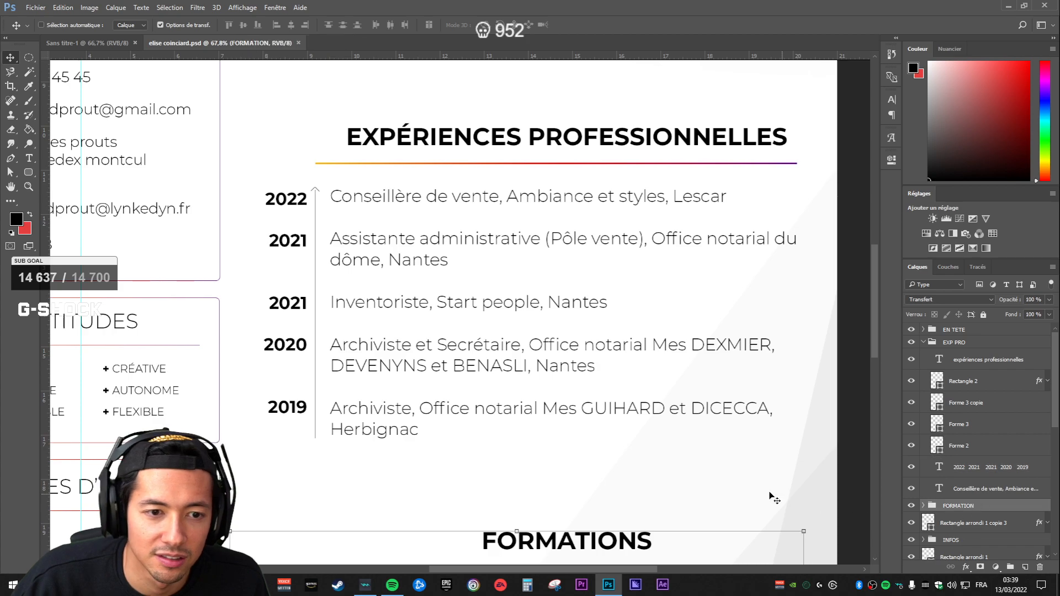
scroll(435, 425, down, 4)
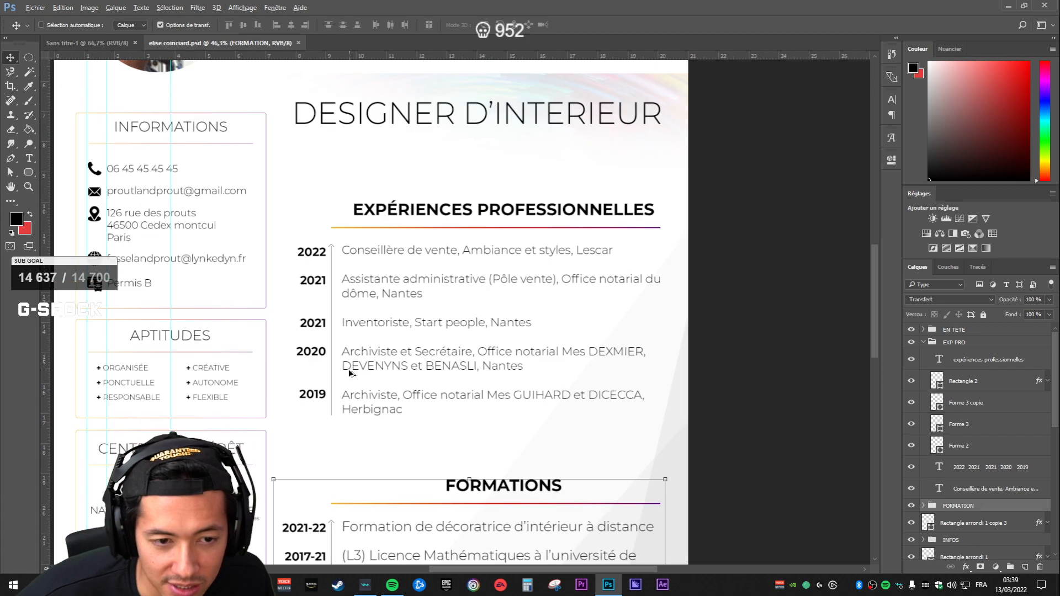
drag(345, 408, 441, 244)
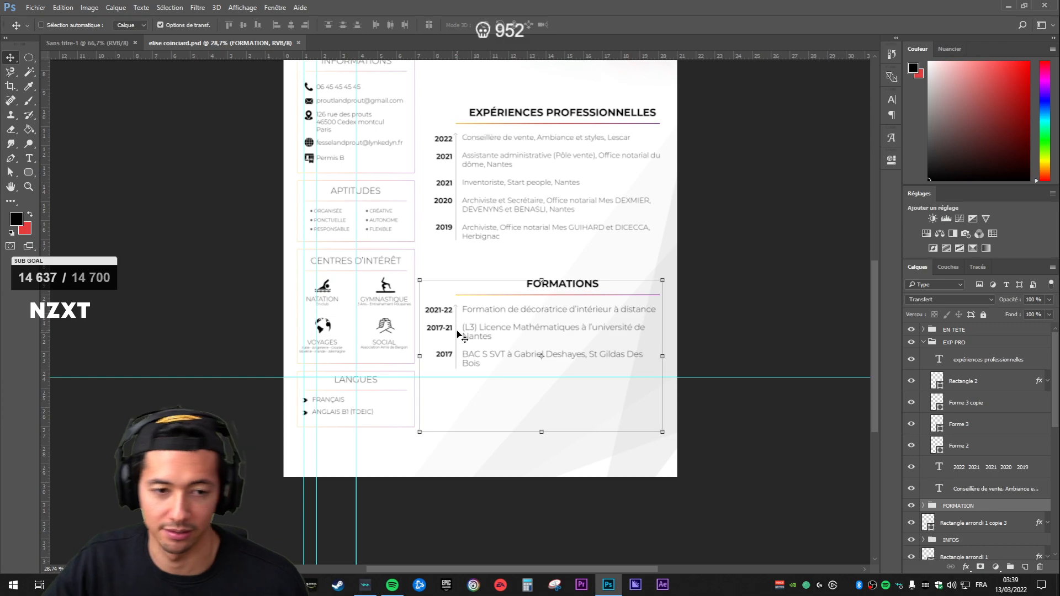
scroll(357, 391, up, 10)
drag(432, 414, 489, 343)
scroll(976, 503, down, 1)
scroll(975, 469, up, 2)
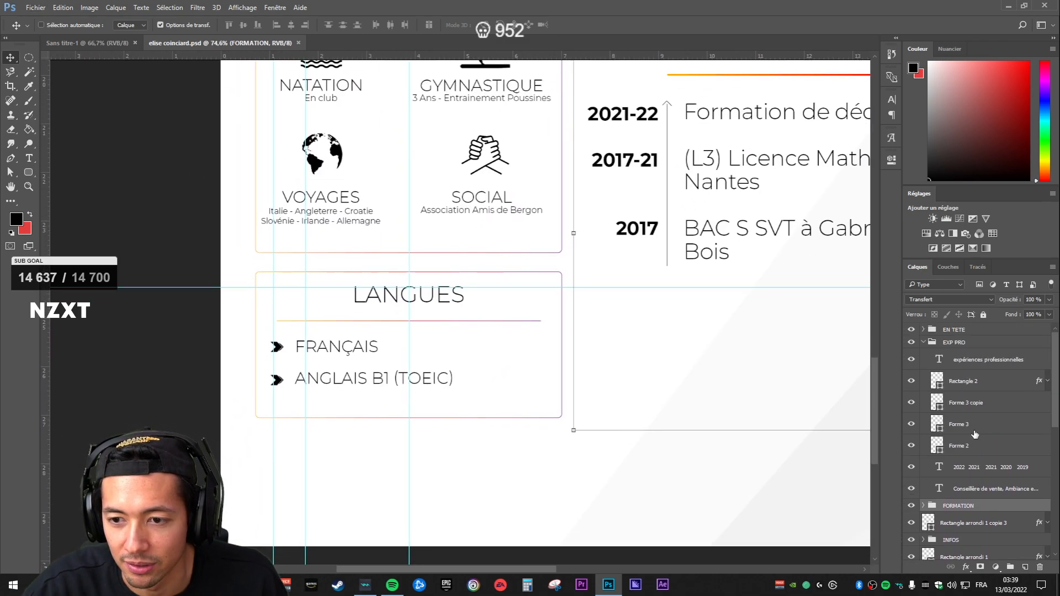
Step: Collapse the EXP PRO group and select the Rectangle arrondi 1 copie 2 layer that frames Langues
click(924, 343)
scroll(950, 397, down, 3)
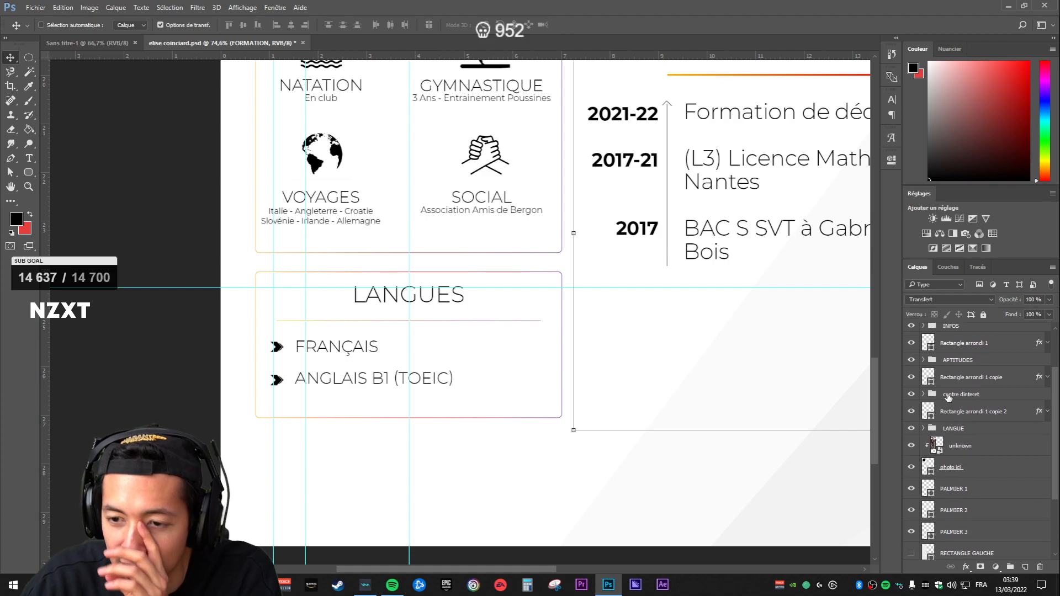
click(975, 427)
click(953, 411)
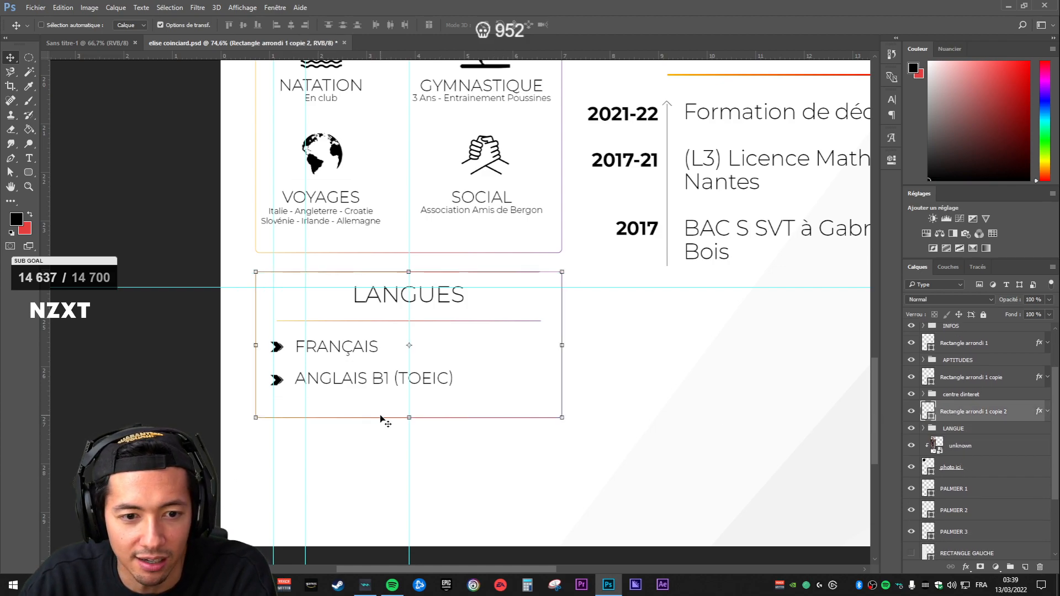
drag(408, 416, 409, 490)
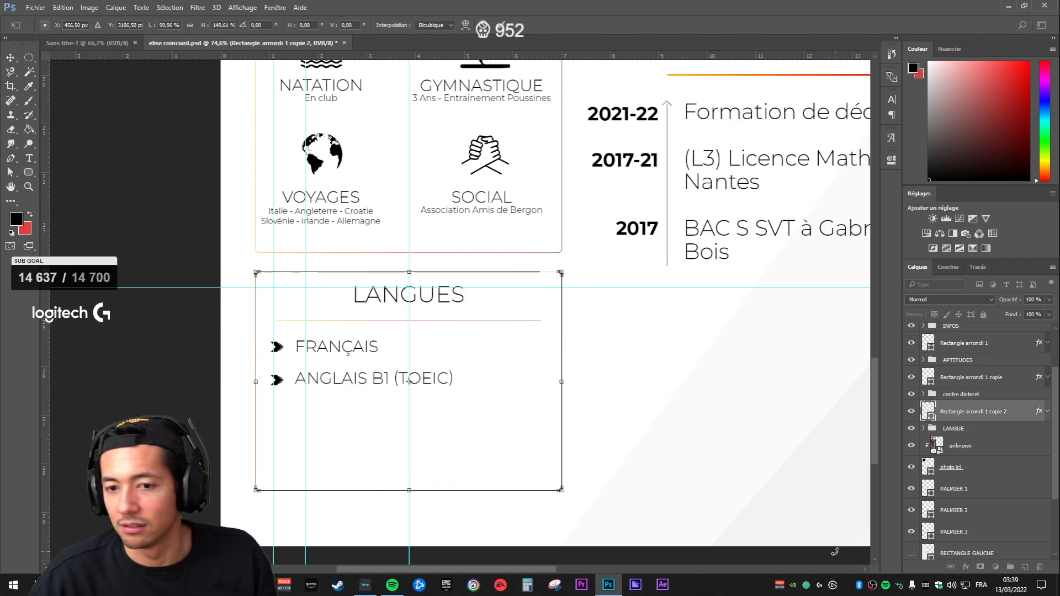
key(Escape)
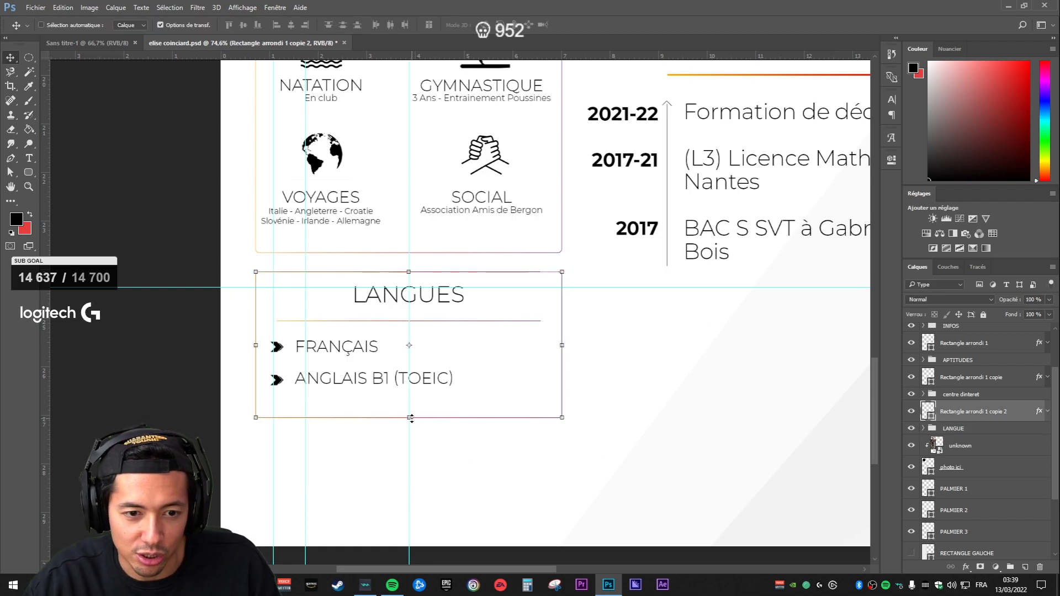
drag(412, 418, 410, 466)
key(Escape)
Step: Remove the two leftmost vertical guides and the horizontal guide, keeping the vertical guide through the centre of the sidebar boxes
drag(273, 444, 46, 445)
drag(306, 460, 29, 487)
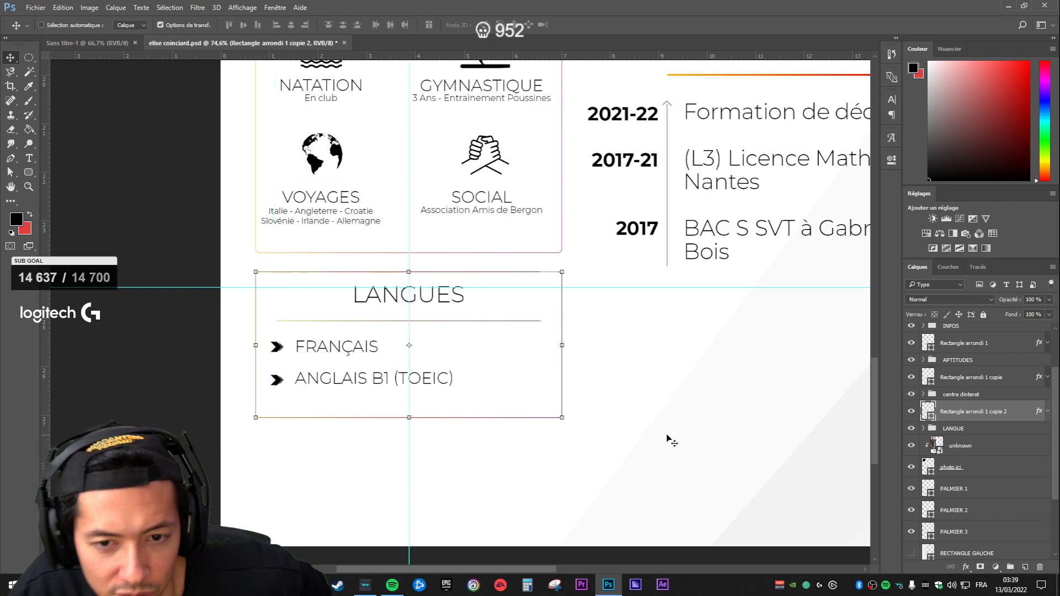
drag(641, 288, 657, 568)
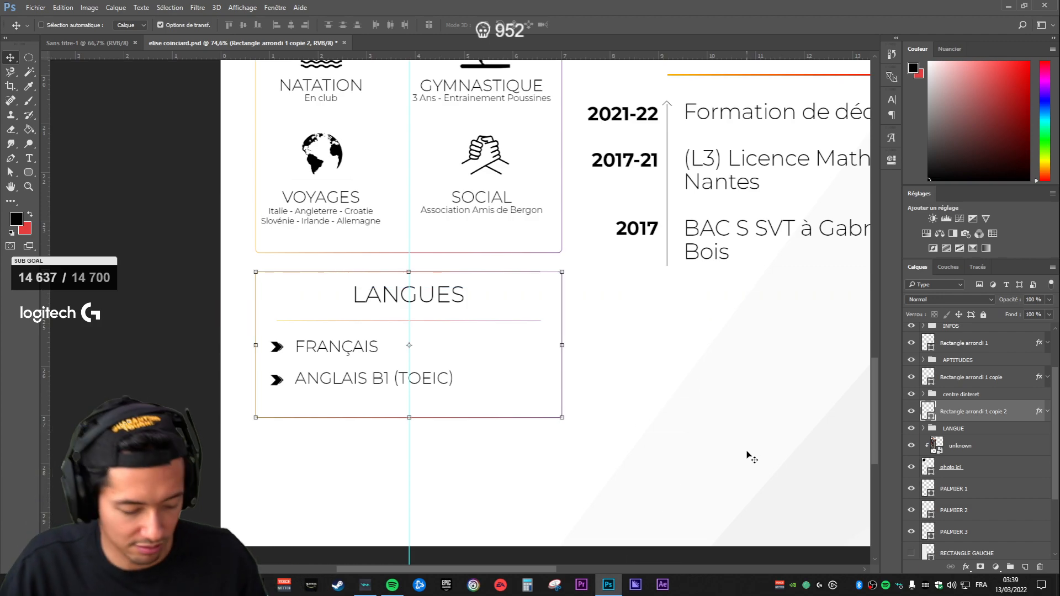
Step: Review the whole CV layout, comparing the sidebar boxes with the Formations section and the experience dates up close
scroll(745, 456, down, 12)
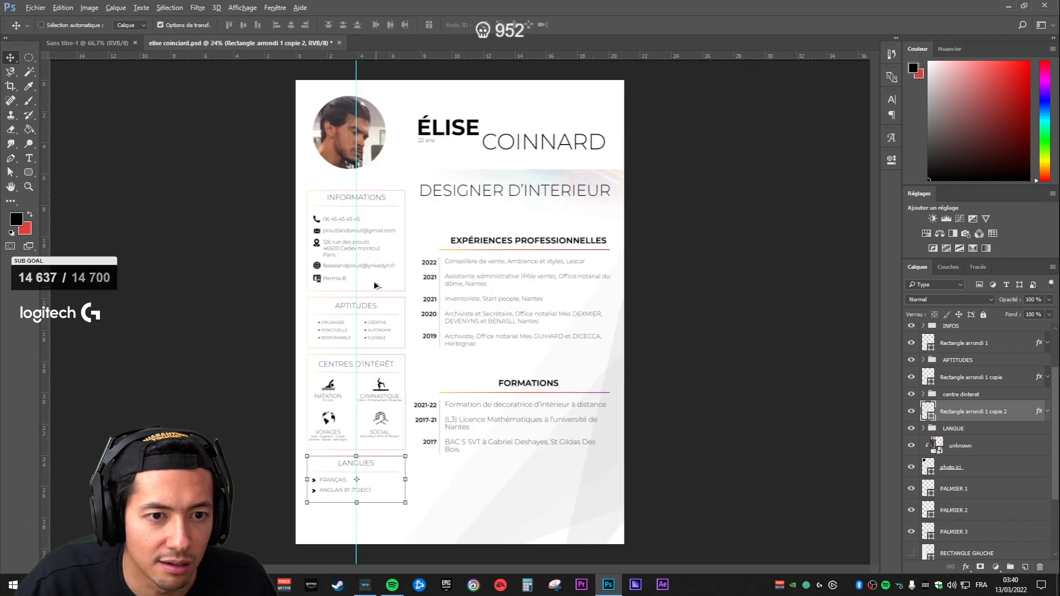
scroll(305, 450, up, 6)
scroll(306, 449, up, 1)
drag(607, 436, 598, 271)
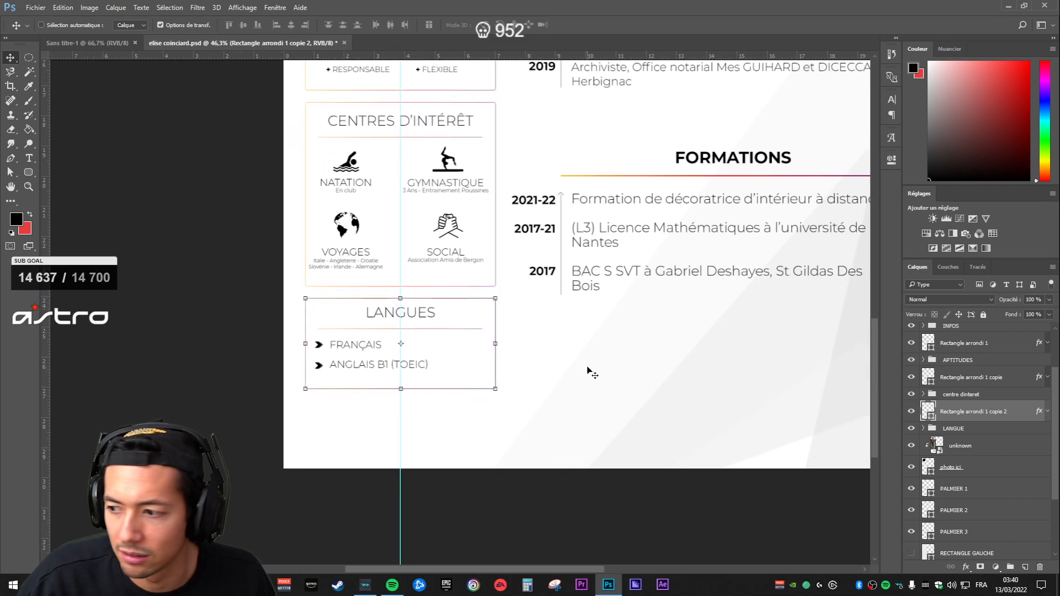
drag(603, 398, 504, 446)
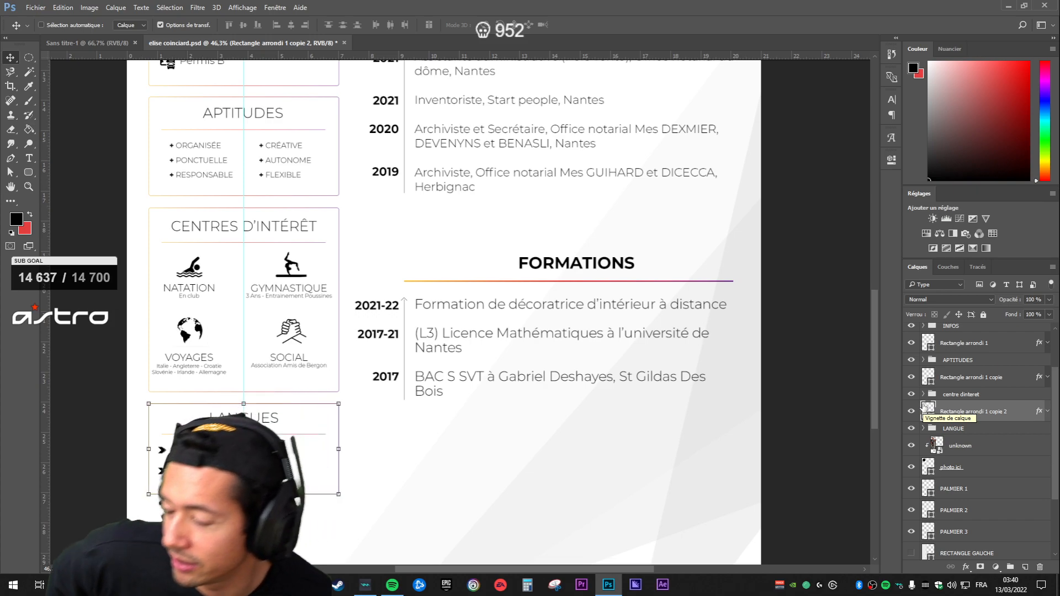
drag(471, 265, 486, 338)
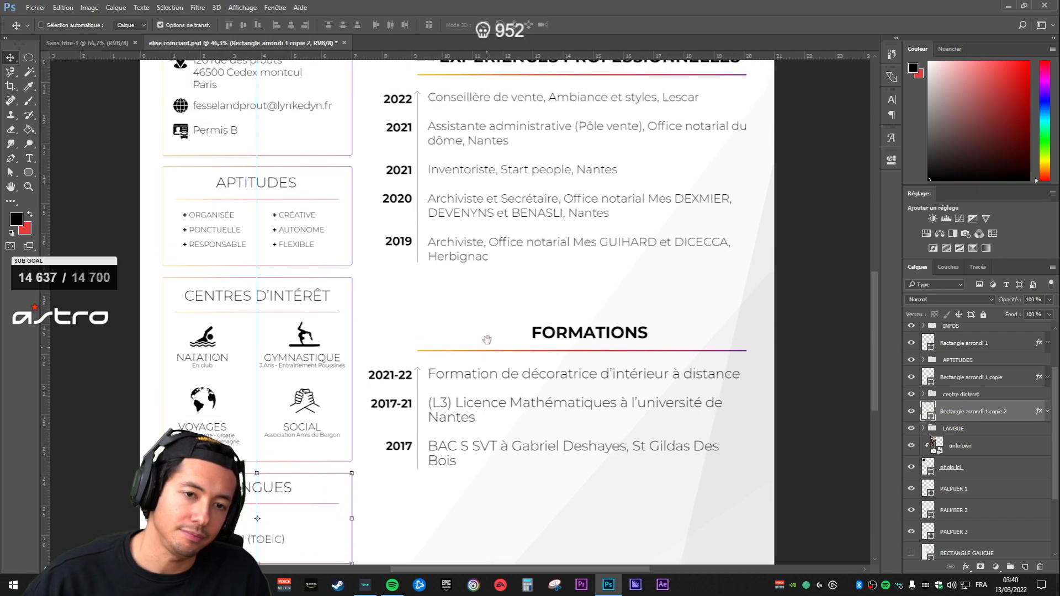
scroll(398, 227, up, 12)
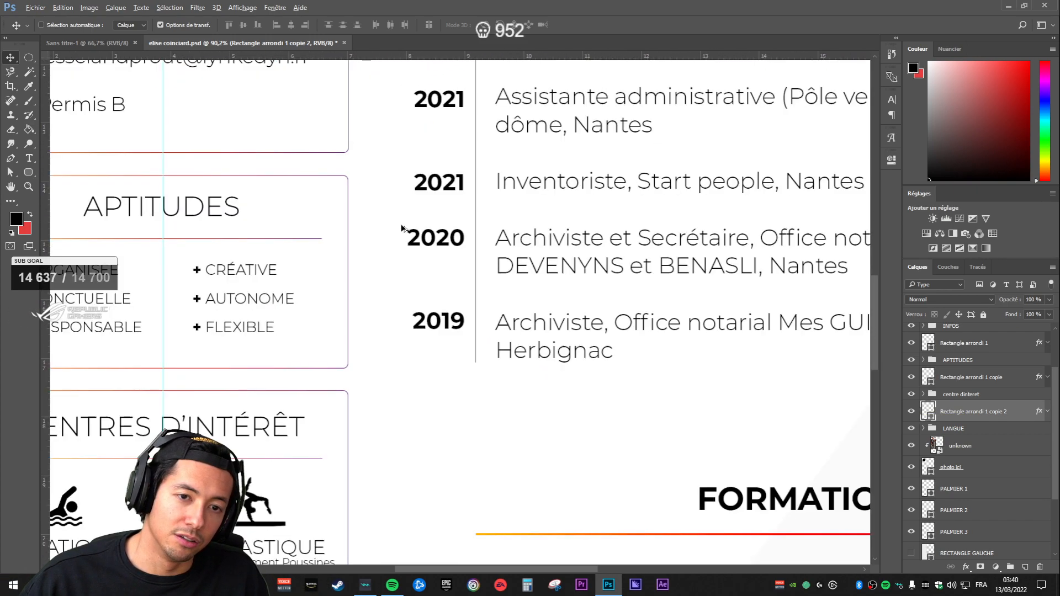
drag(525, 245, 516, 312)
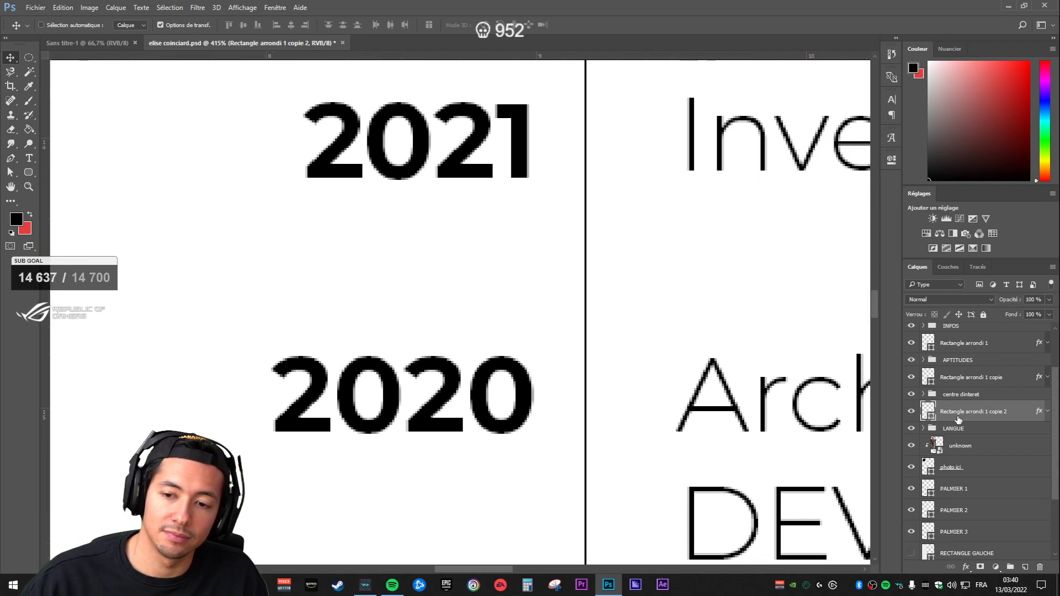
Step: Look through the layer stack, checking the photo layer, the INFOS group and the Informations frame layer
click(966, 446)
scroll(969, 390, down, 1)
scroll(441, 356, down, 8)
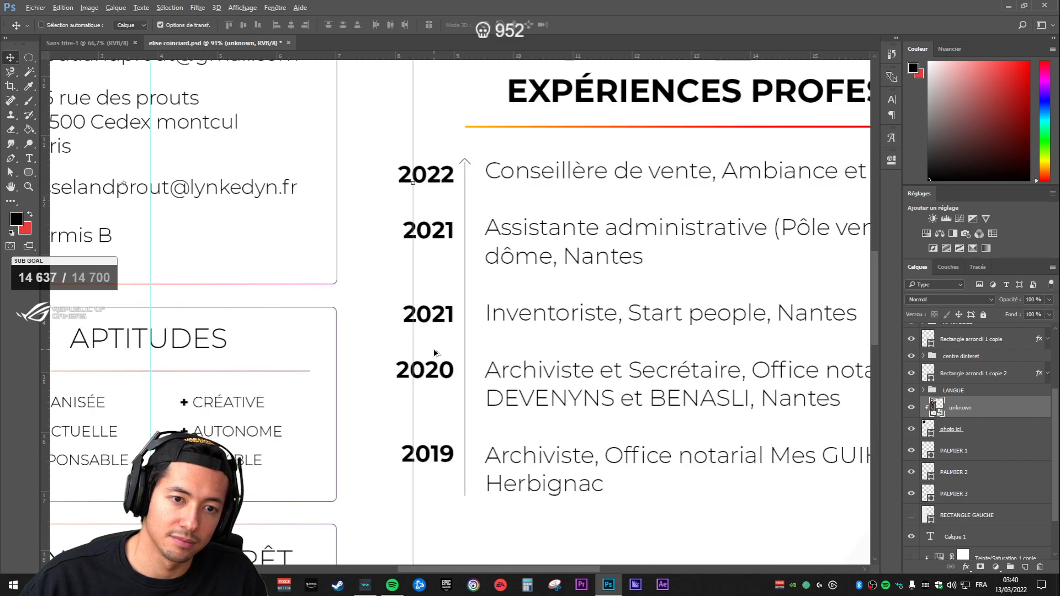
scroll(940, 409, up, 4)
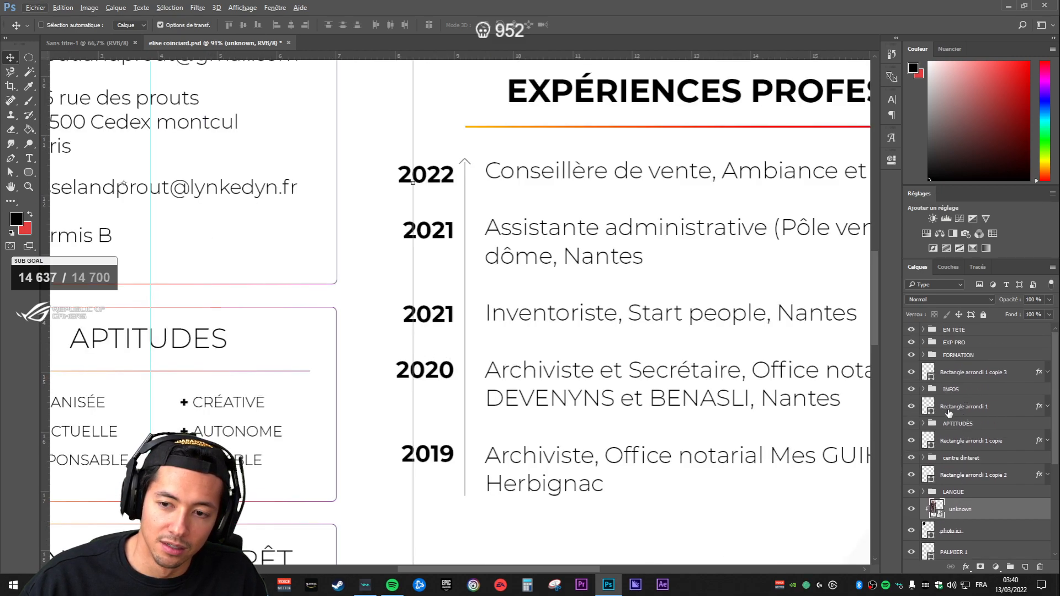
click(965, 390)
click(963, 371)
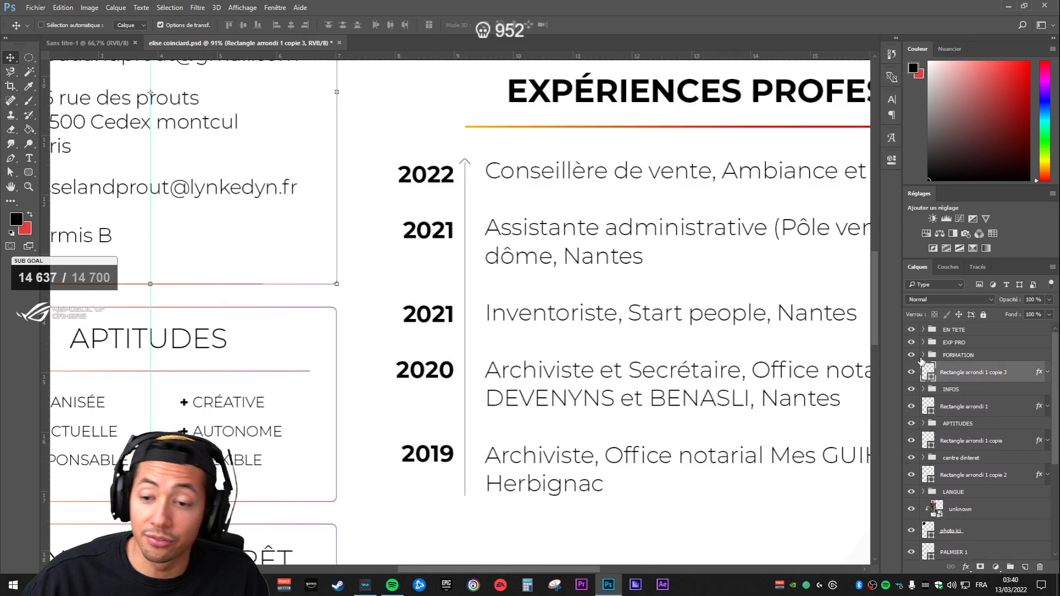
scroll(955, 453, down, 2)
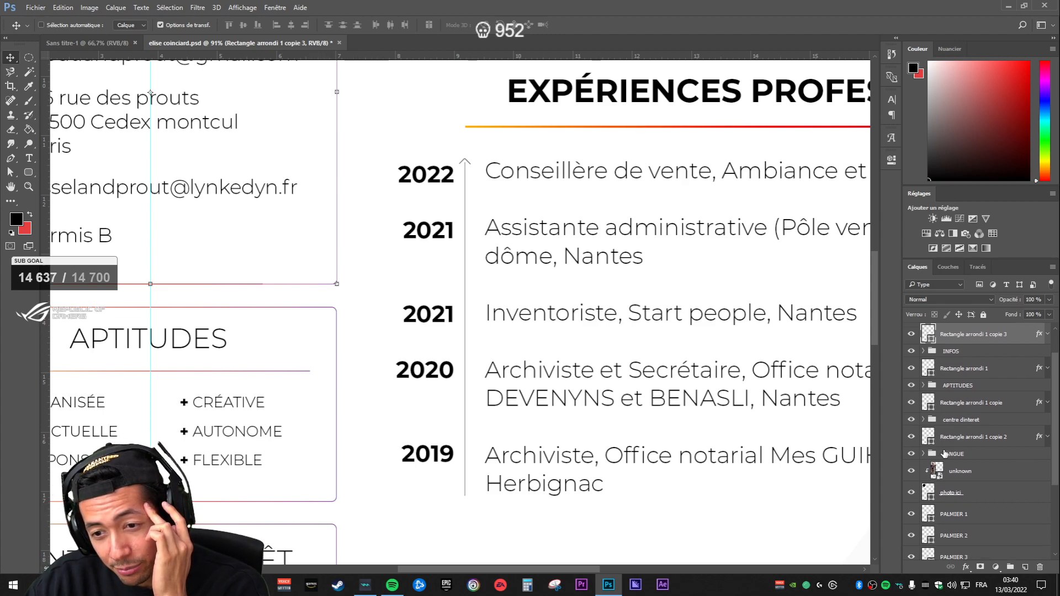
scroll(957, 468, down, 8)
scroll(955, 470, up, 10)
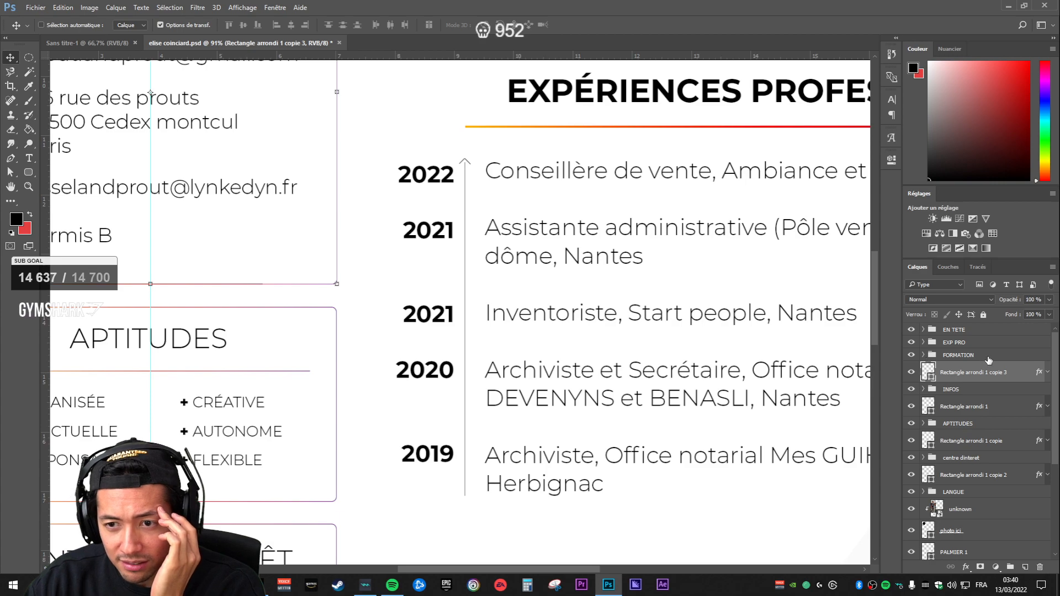
Step: Expand the EXP PRO group and toggle the description and date text layers off and on to identify them
click(956, 343)
click(923, 343)
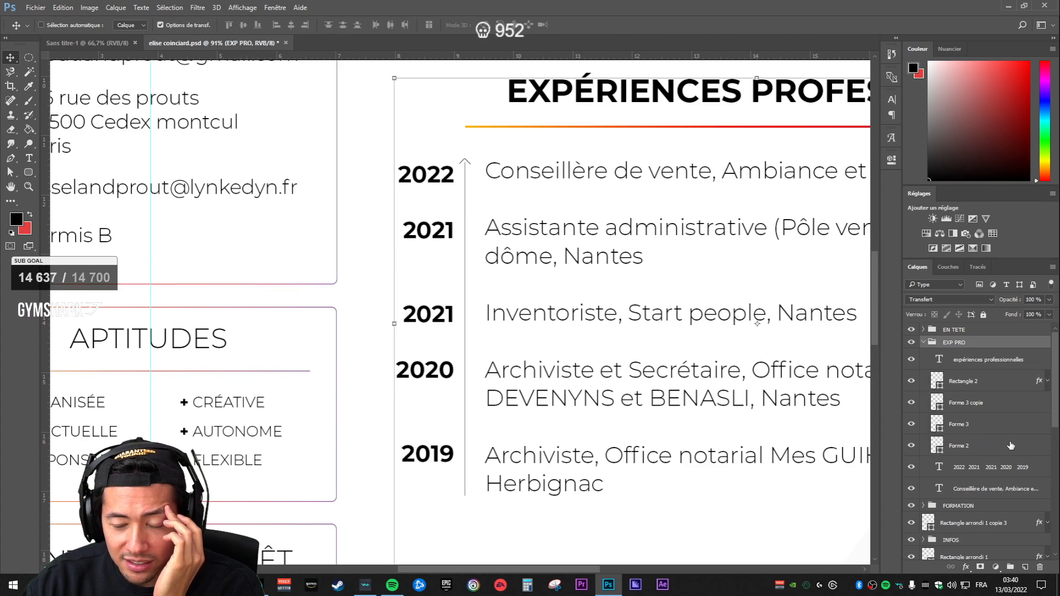
click(911, 488)
click(911, 488)
click(911, 467)
click(911, 467)
Step: Set the experience dates to 12 pt and widen their text box outward until each year fits on one line
double_click(938, 467)
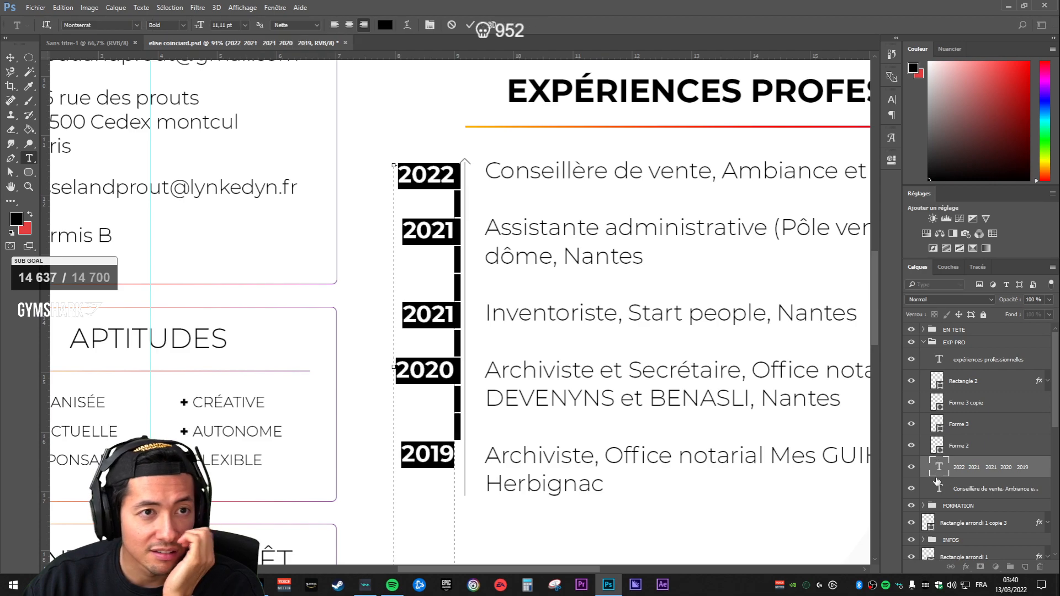
click(244, 24)
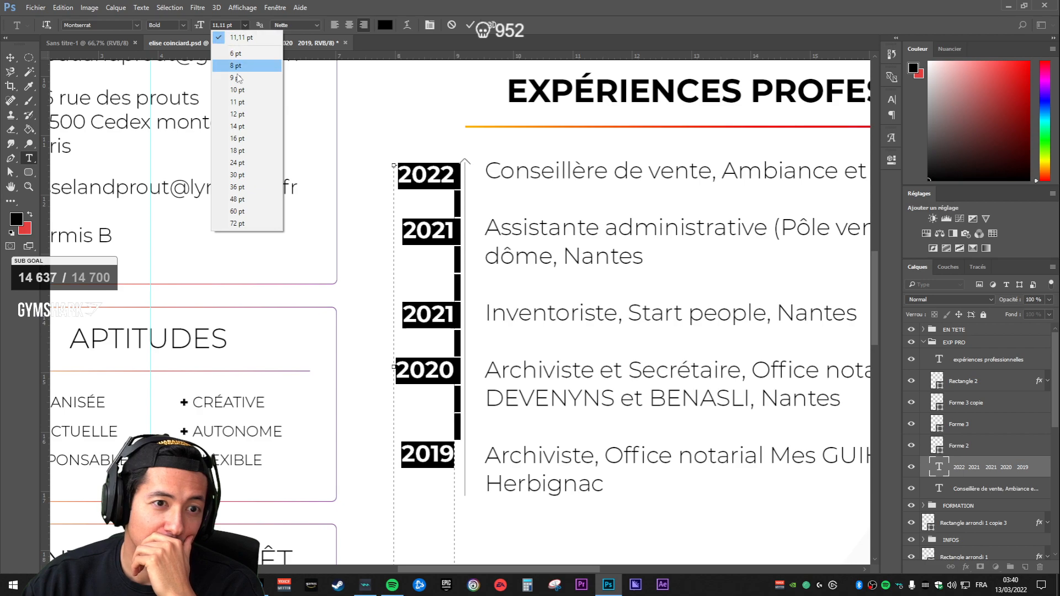
click(241, 115)
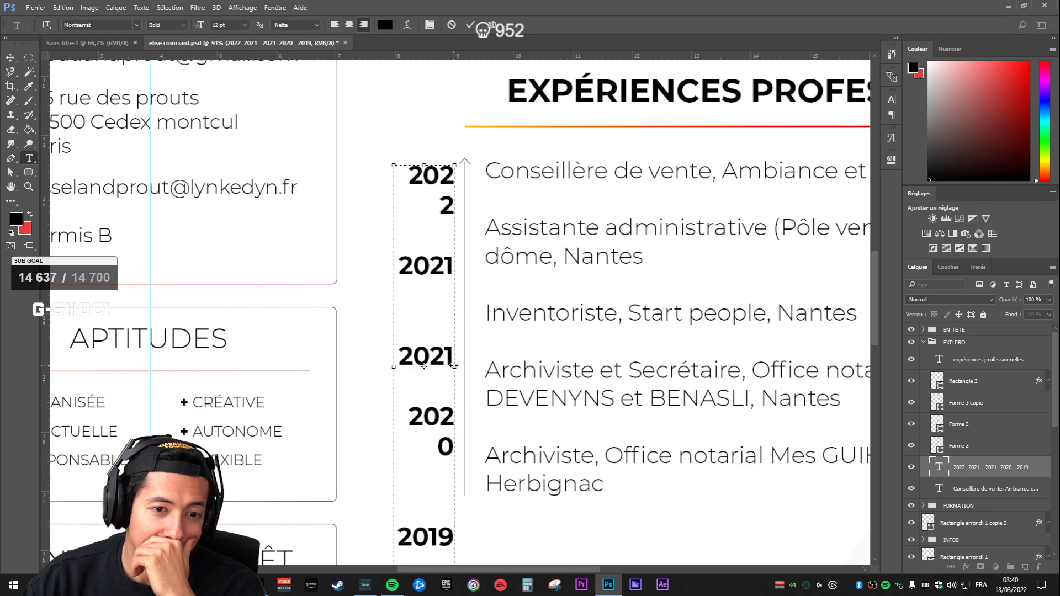
drag(394, 366, 377, 366)
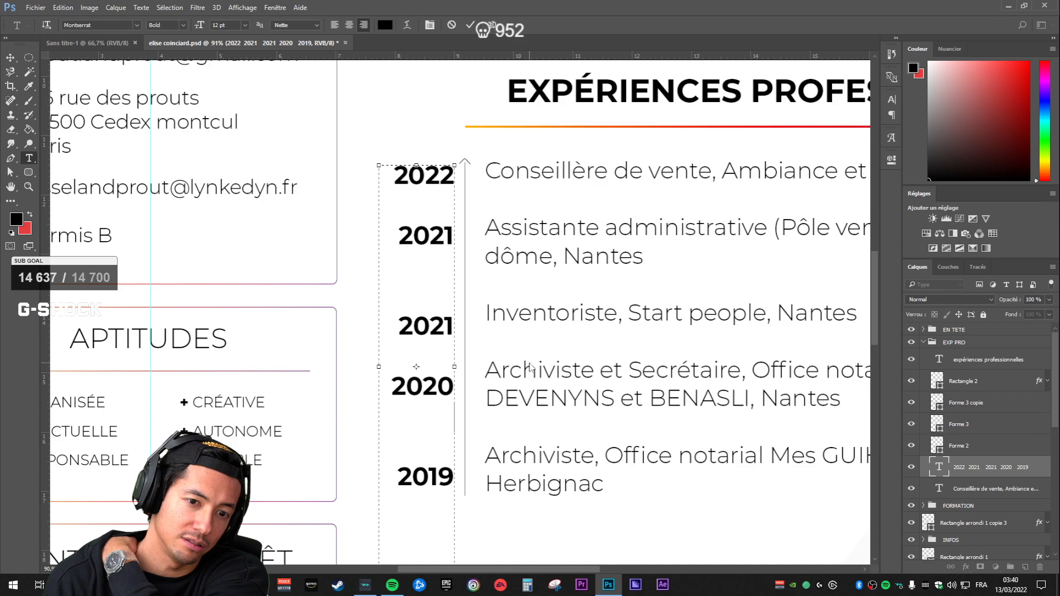
scroll(624, 401, down, 9)
scroll(611, 390, up, 6)
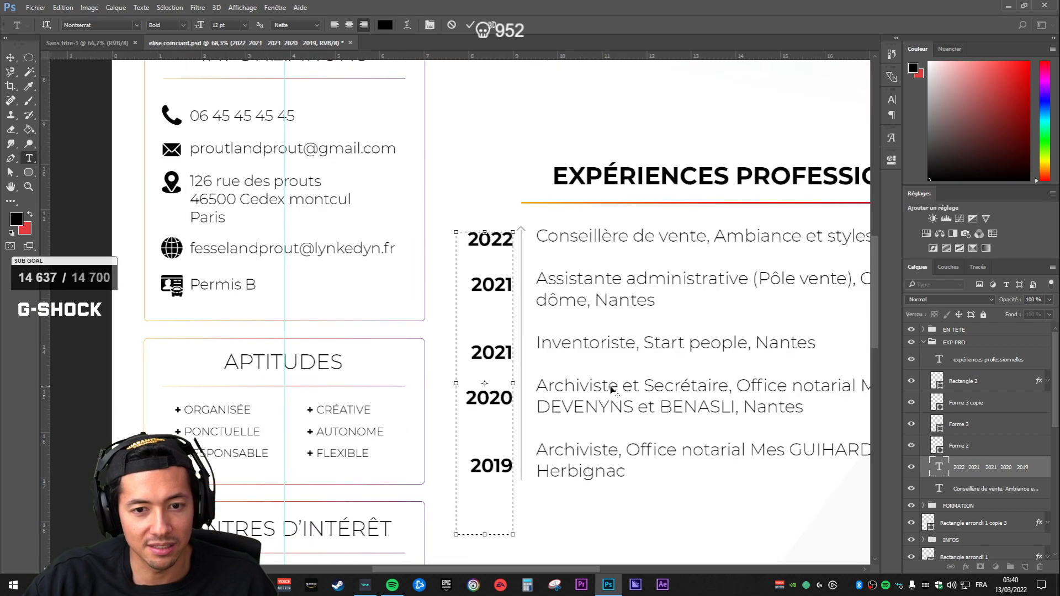
Step: Set all the years in the experience dates text to 11 pt and commit the edit
key(ctrl+a)
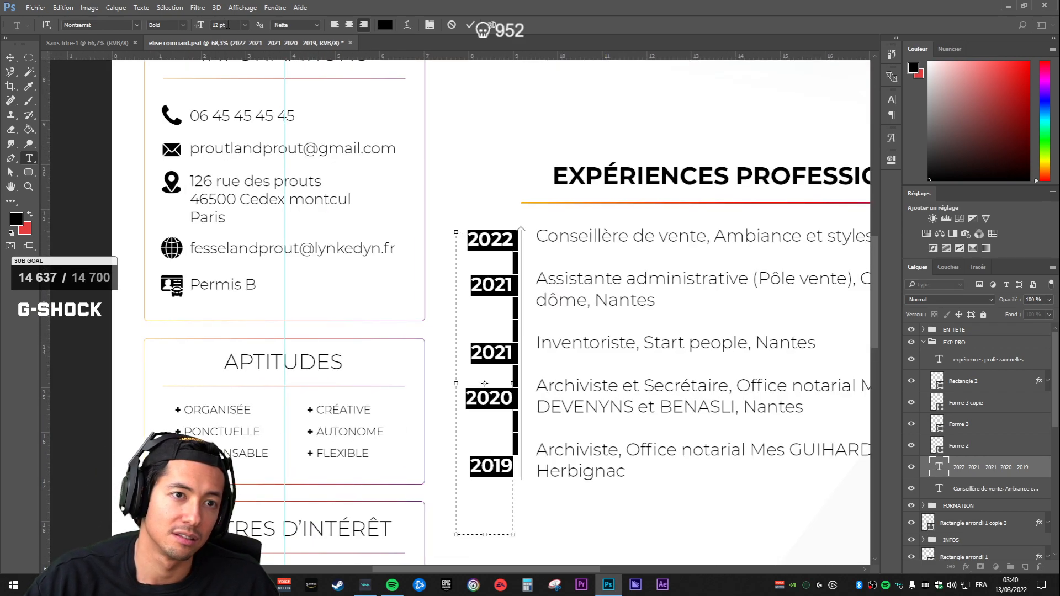
key(BackSpace)
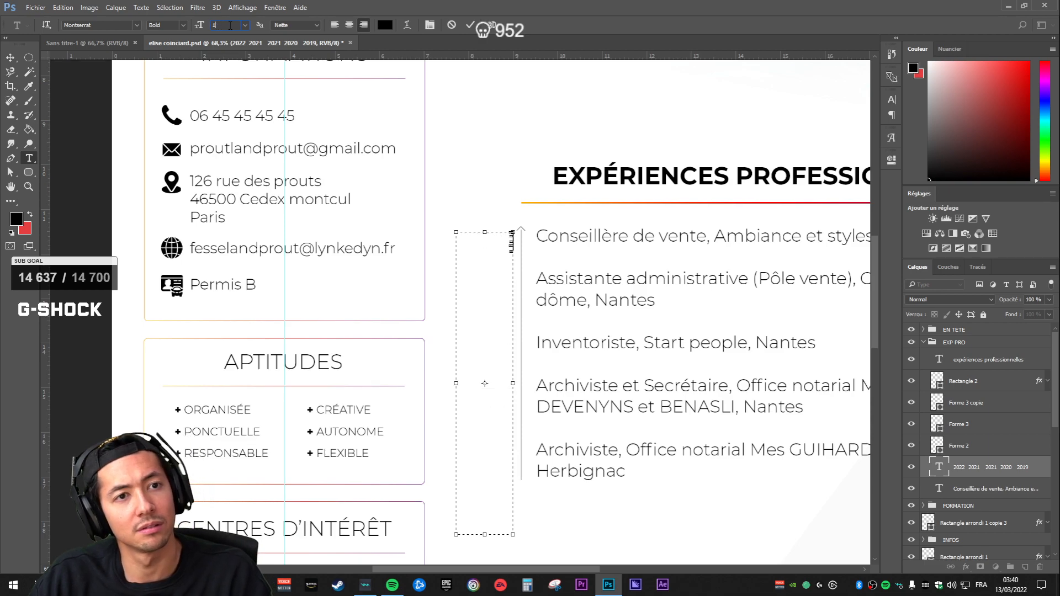
text(1)
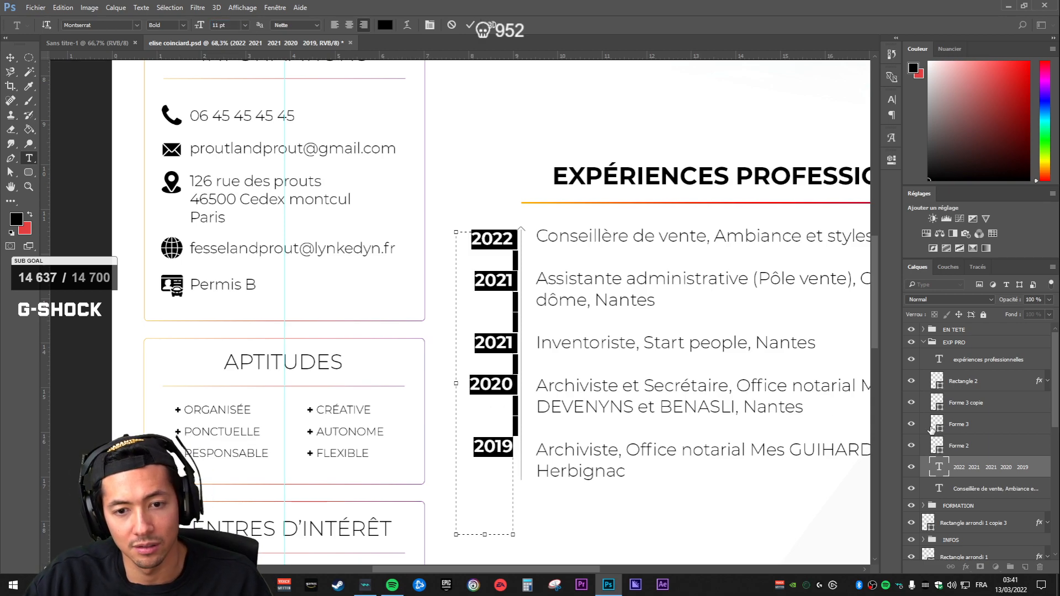
click(980, 453)
key(v)
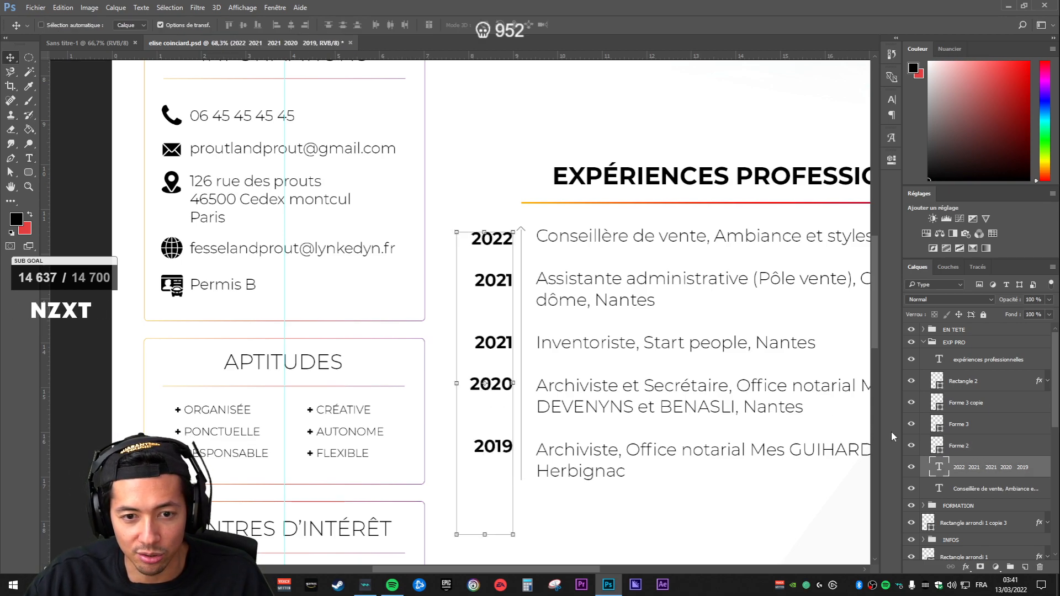
click(954, 431)
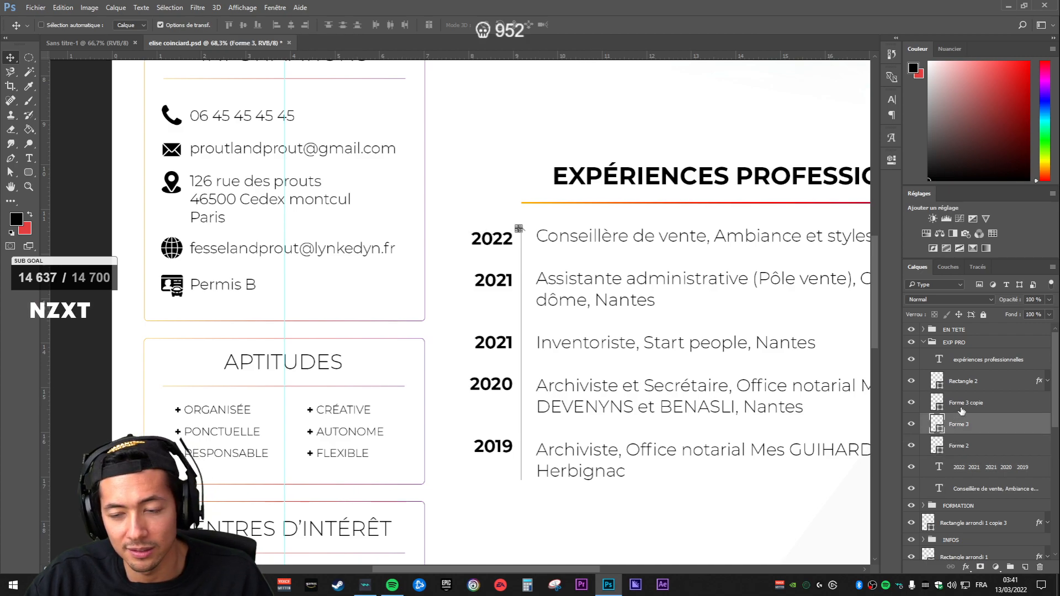
Step: Set the line spacing of the experience descriptions to 13,51 pt so the entries line up with their years
double_click(938, 489)
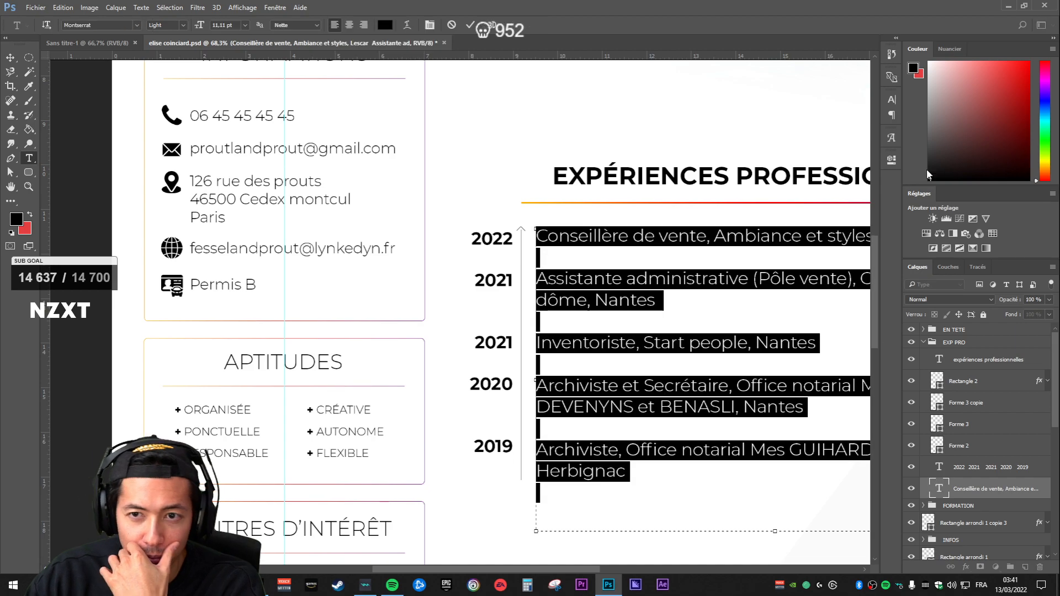
click(893, 101)
key(Down)
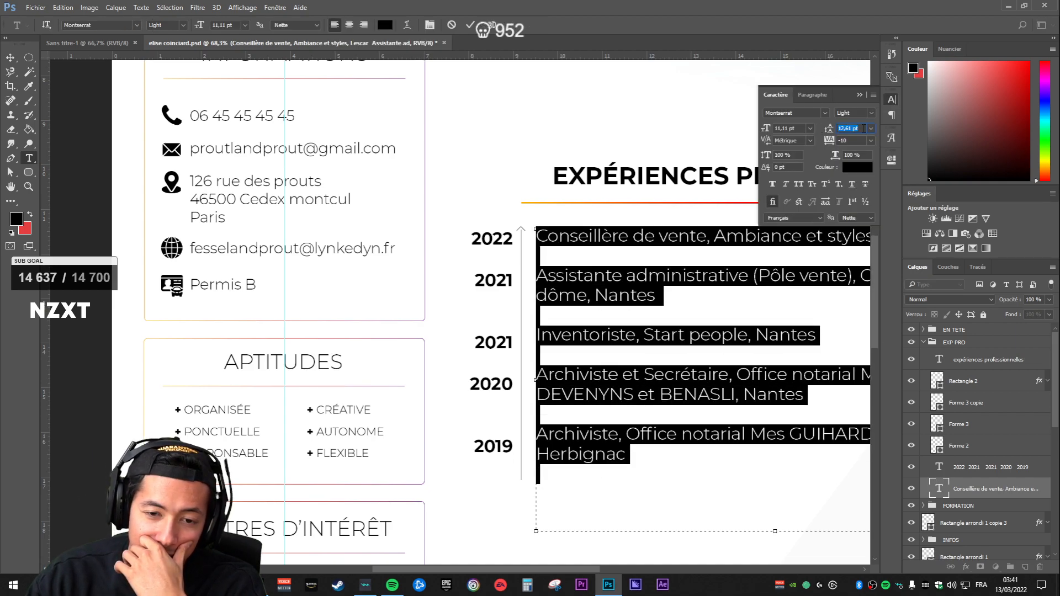
key(Up)
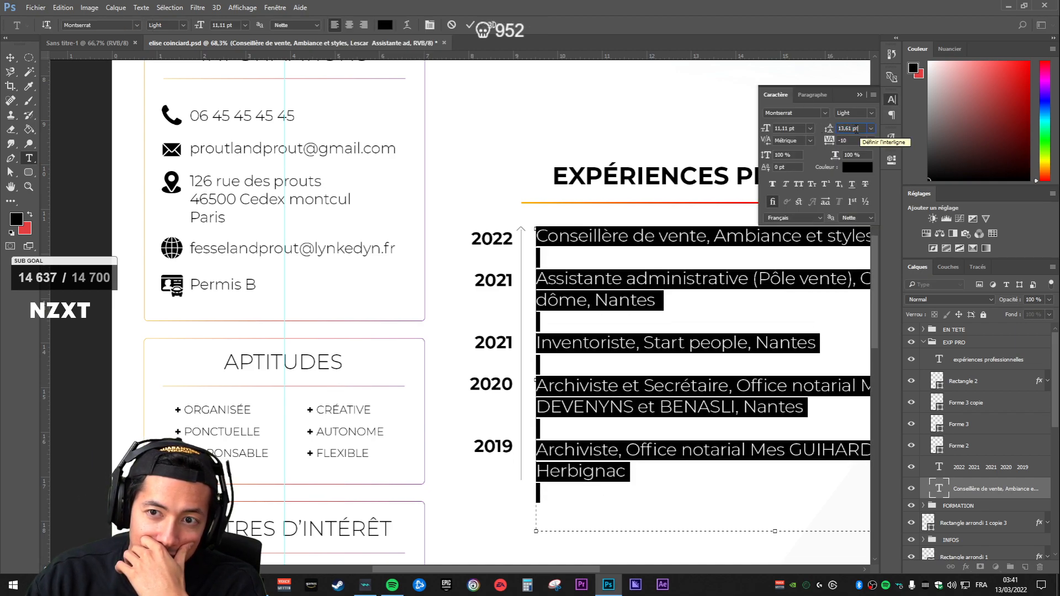
key(BackSpace)
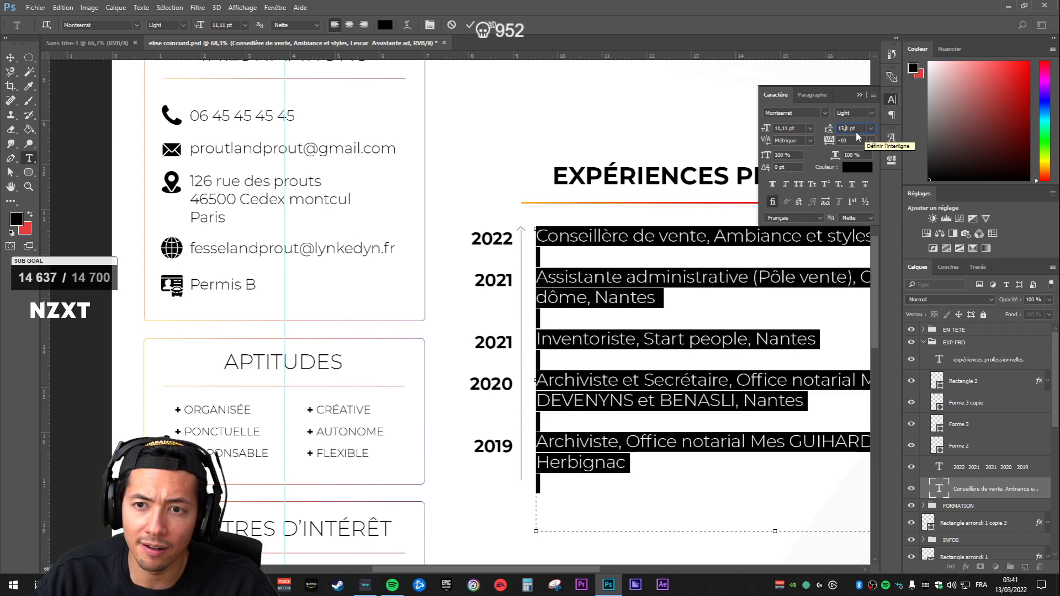
text(5)
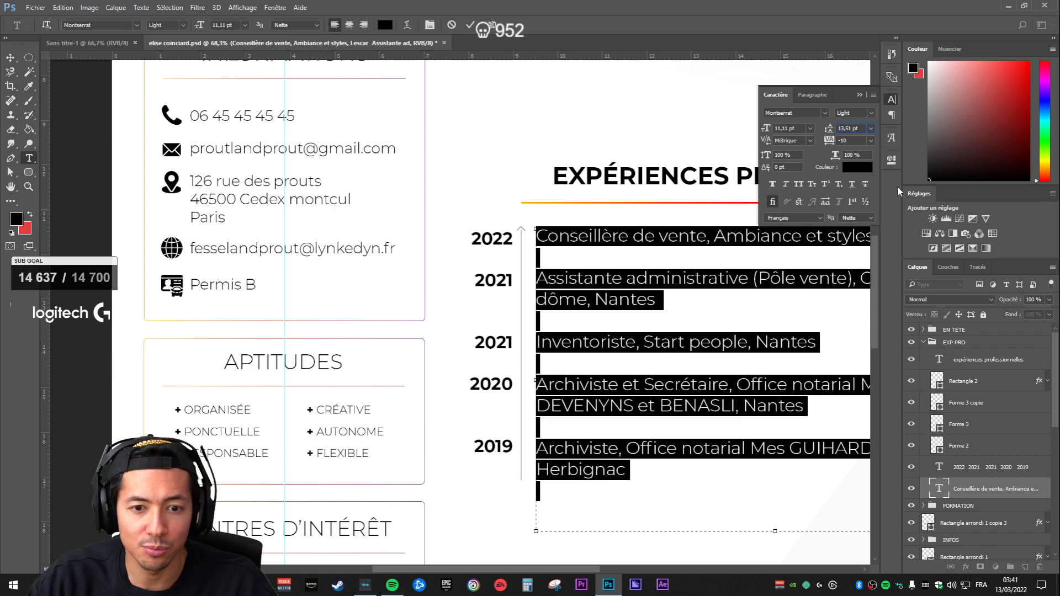
click(1003, 408)
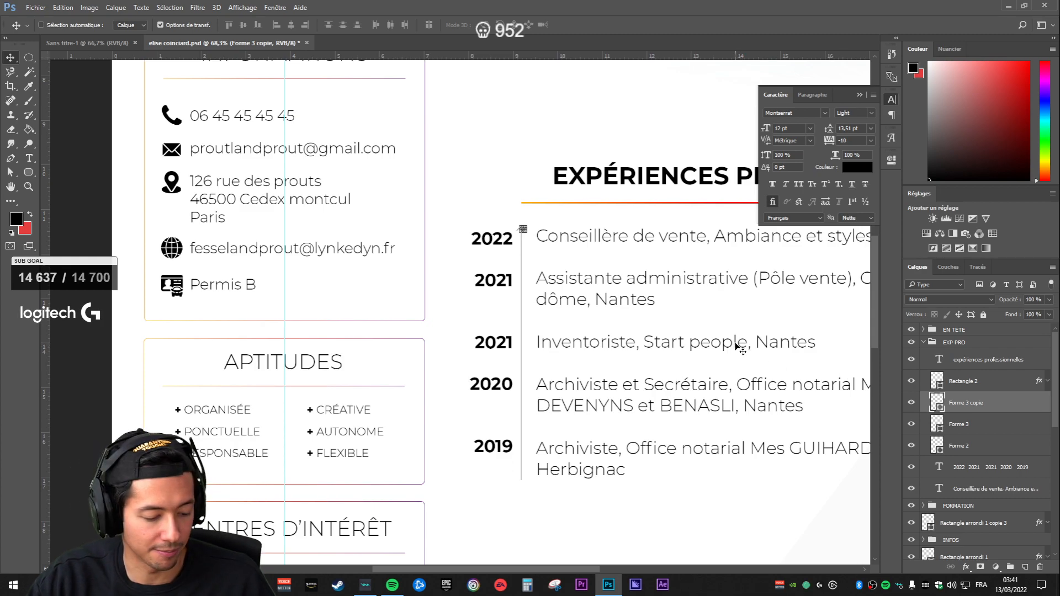
click(859, 94)
Step: Expand the FORMATION group and select its formations heading text layer
scroll(720, 373, down, 2)
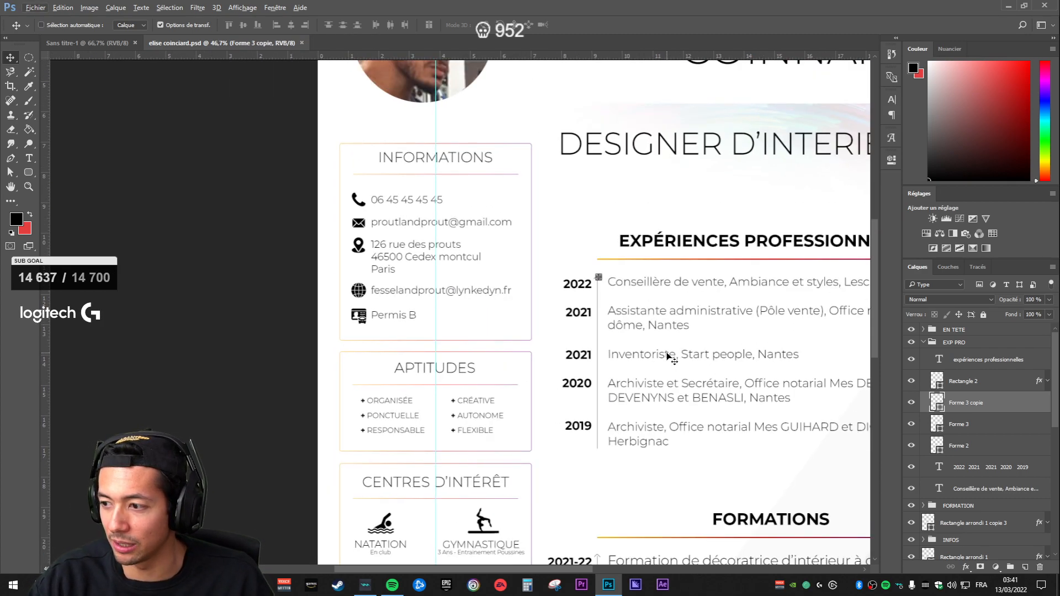
scroll(783, 413, down, 2)
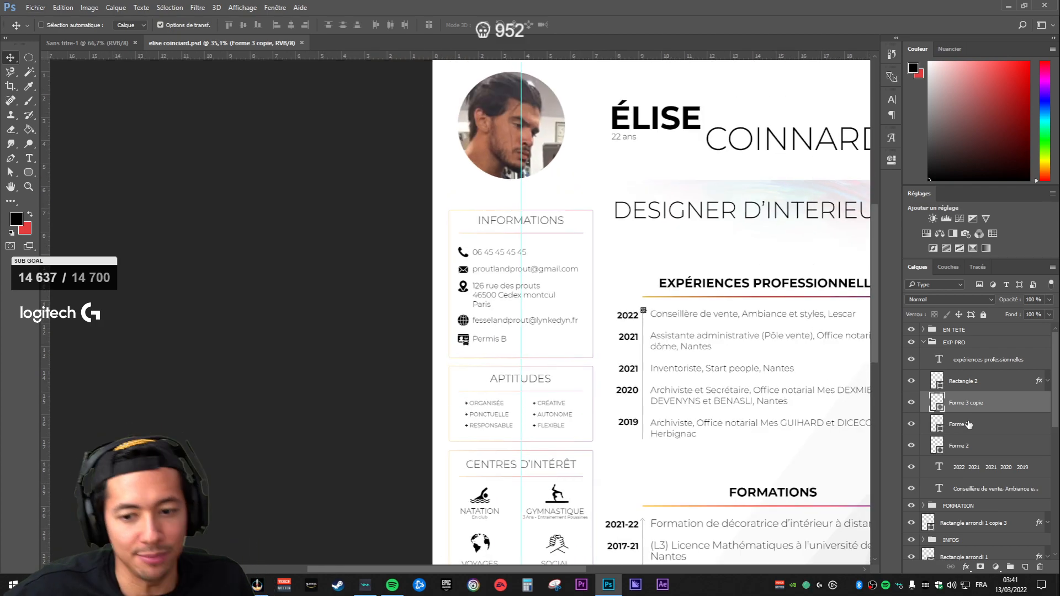
scroll(810, 389, down, 2)
scroll(466, 402, up, 4)
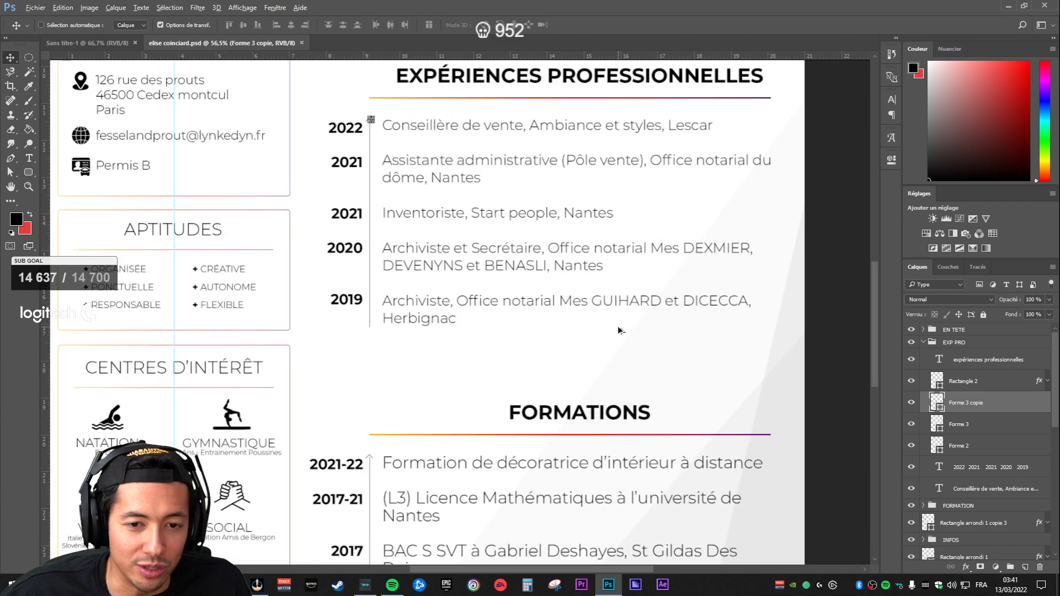
click(997, 389)
scroll(990, 456, down, 3)
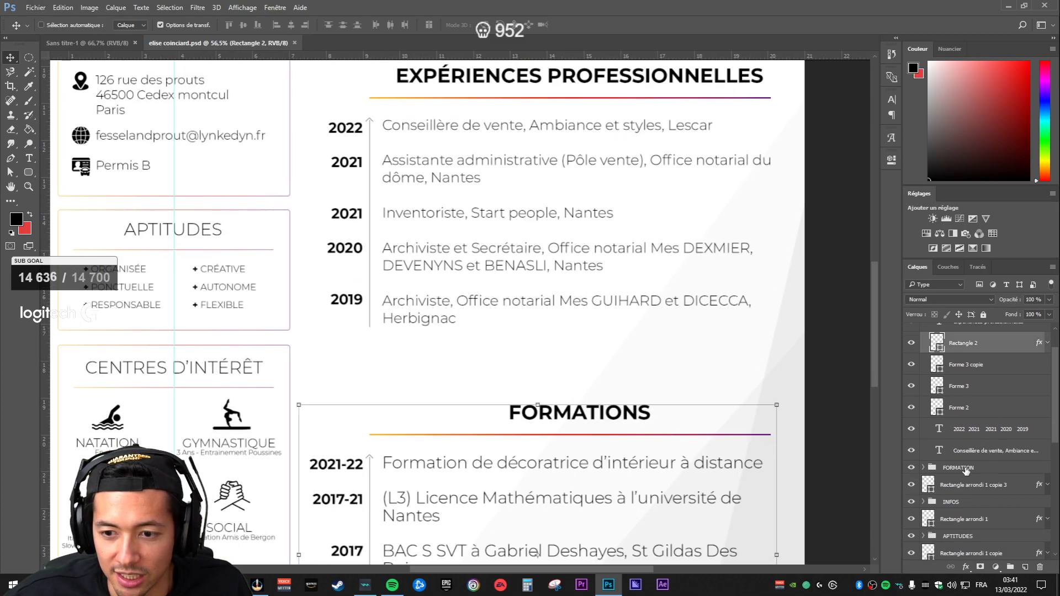
click(966, 469)
click(923, 468)
click(966, 484)
Step: Move the FORMATIONS heading over the EXPÉRIENCES PROFESSIONNELLES heading to compare their letter sizes, and undo the moves
drag(646, 424, 618, 312)
scroll(620, 227, up, 5)
scroll(619, 312, up, 3)
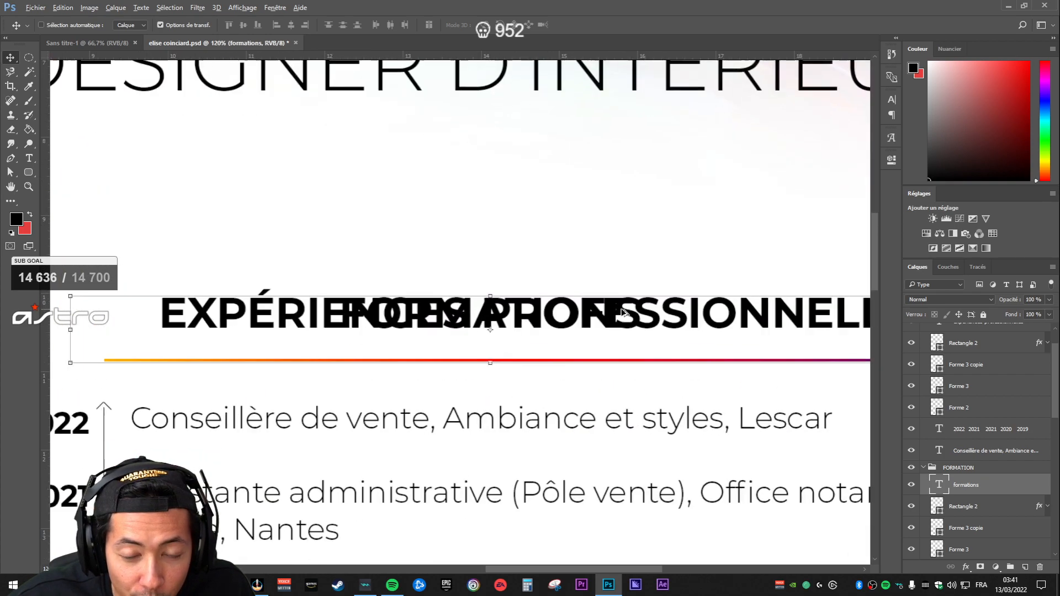
scroll(619, 312, up, 3)
drag(709, 317, 669, 405)
drag(564, 251, 940, 219)
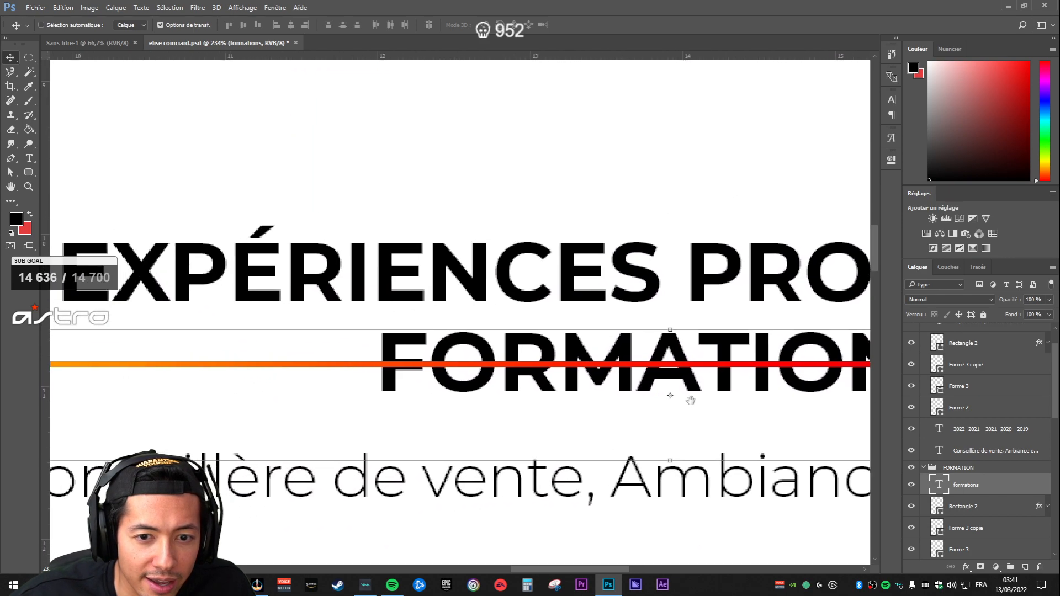
drag(692, 396, 719, 406)
drag(808, 404, 390, 320)
key(ctrl+alt+z)
key(ctrl+alt+z)
Step: Select the gradient line under the FORMATIONS heading and save the CV document
scroll(683, 403, down, 3)
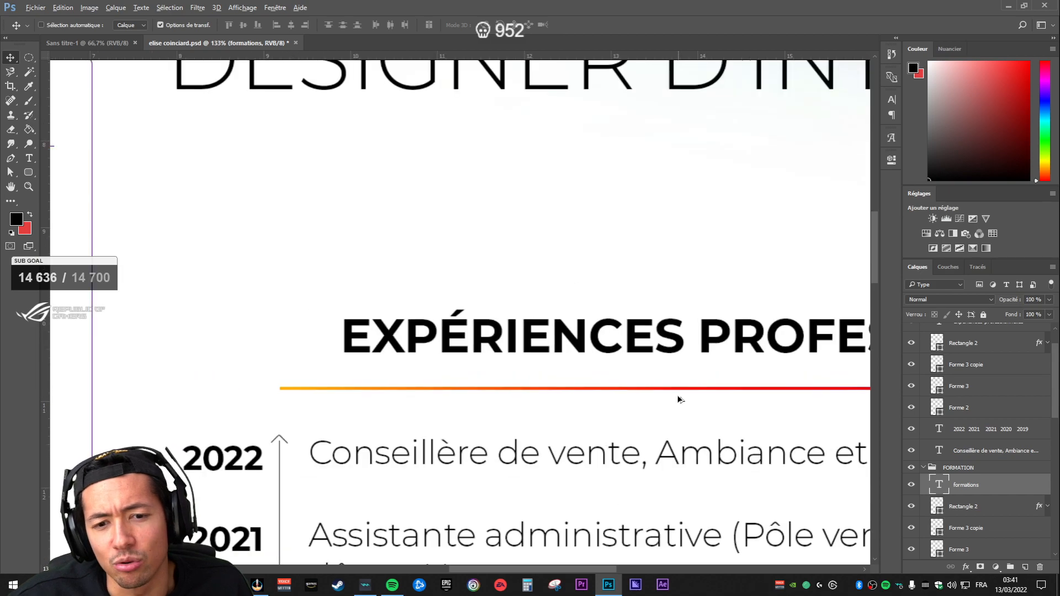
scroll(681, 400, down, 5)
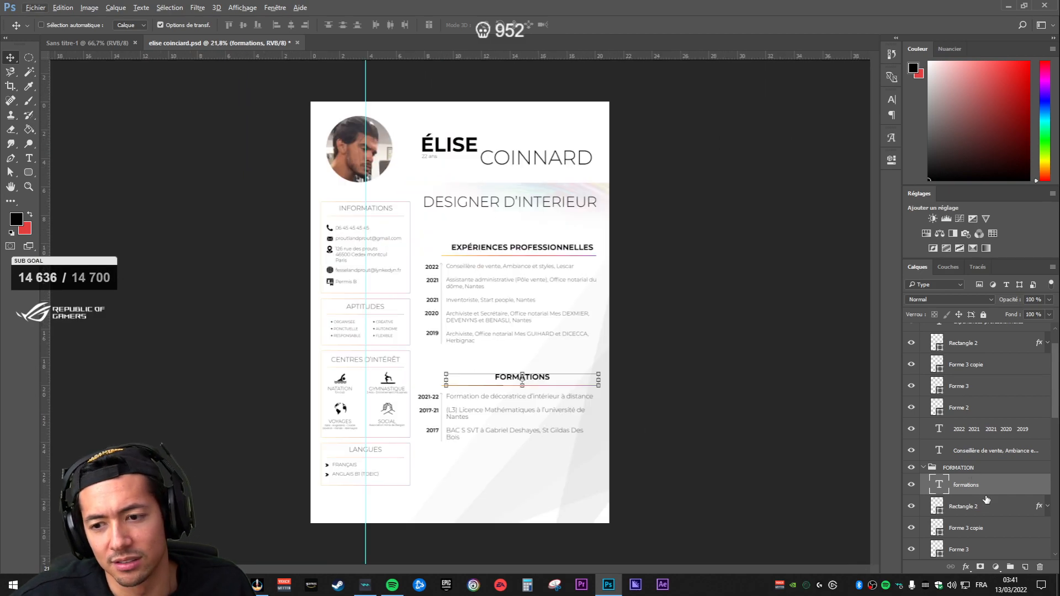
click(987, 504)
key(ctrl+s)
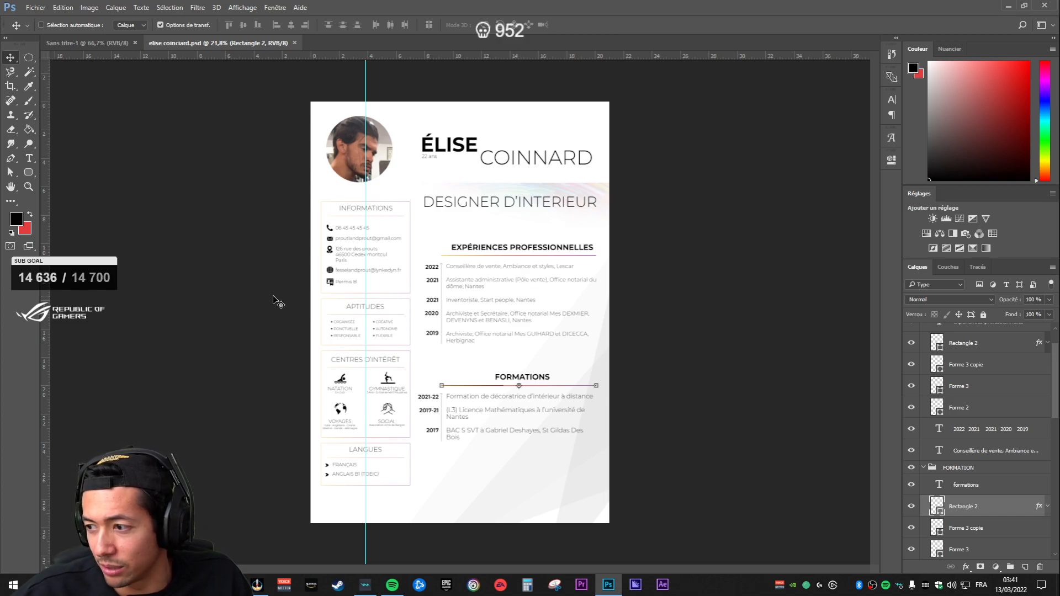
scroll(382, 435, up, 3)
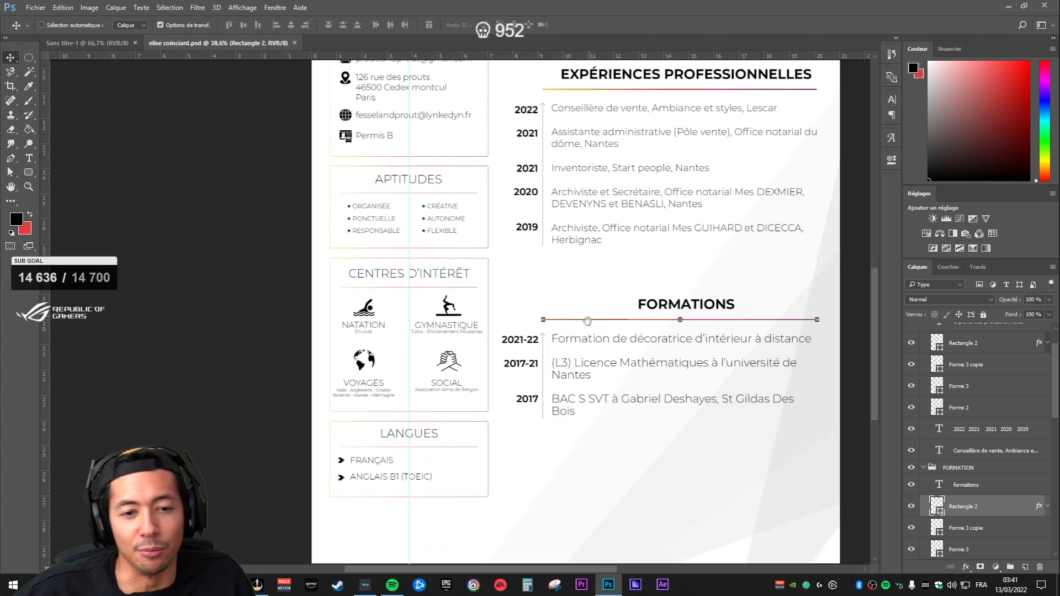
scroll(569, 347, down, 2)
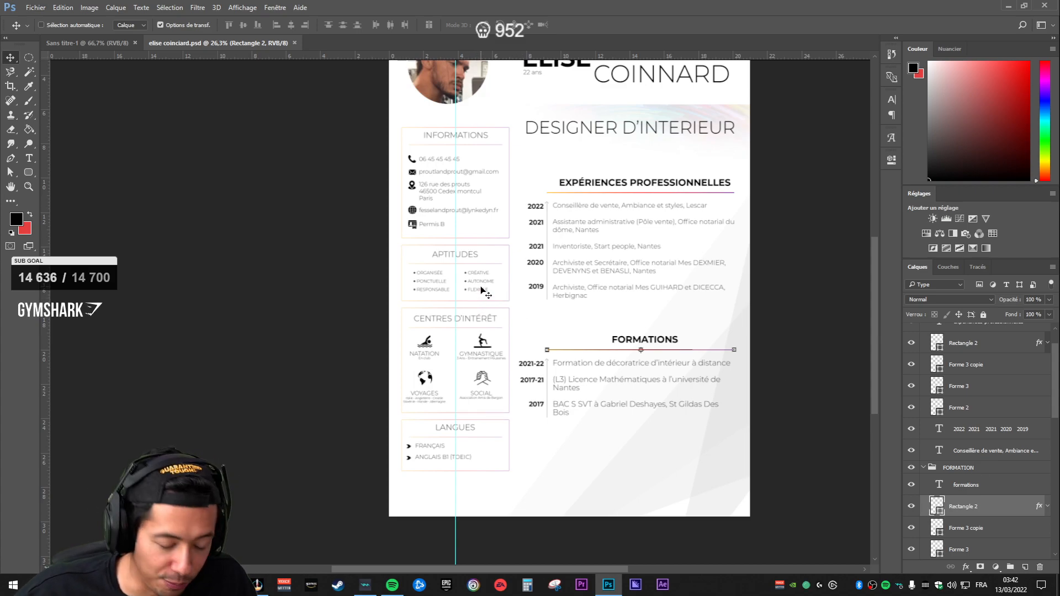
scroll(481, 291, down, 6)
scroll(475, 335, up, 7)
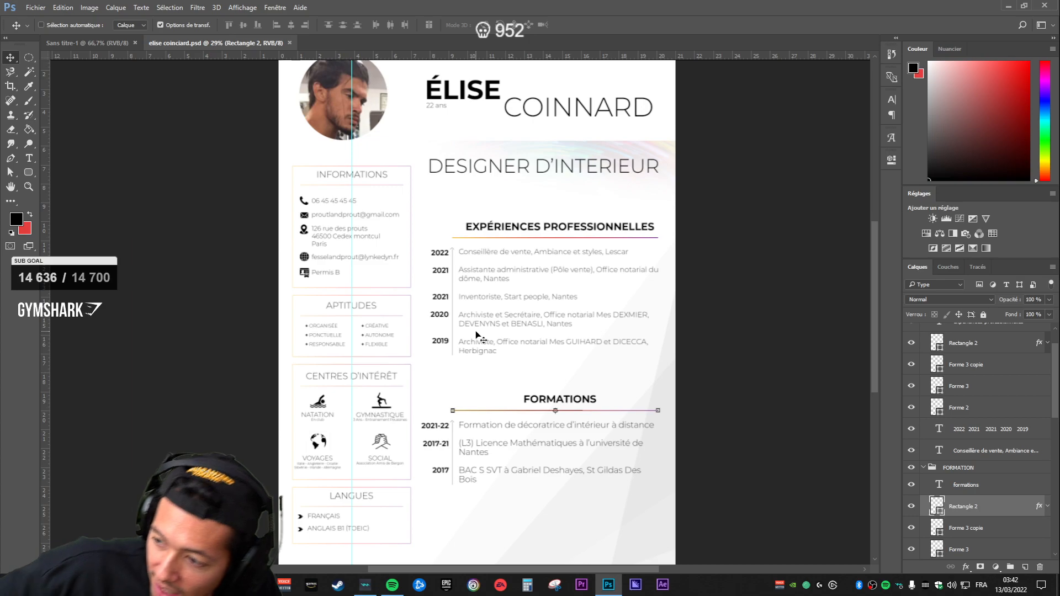
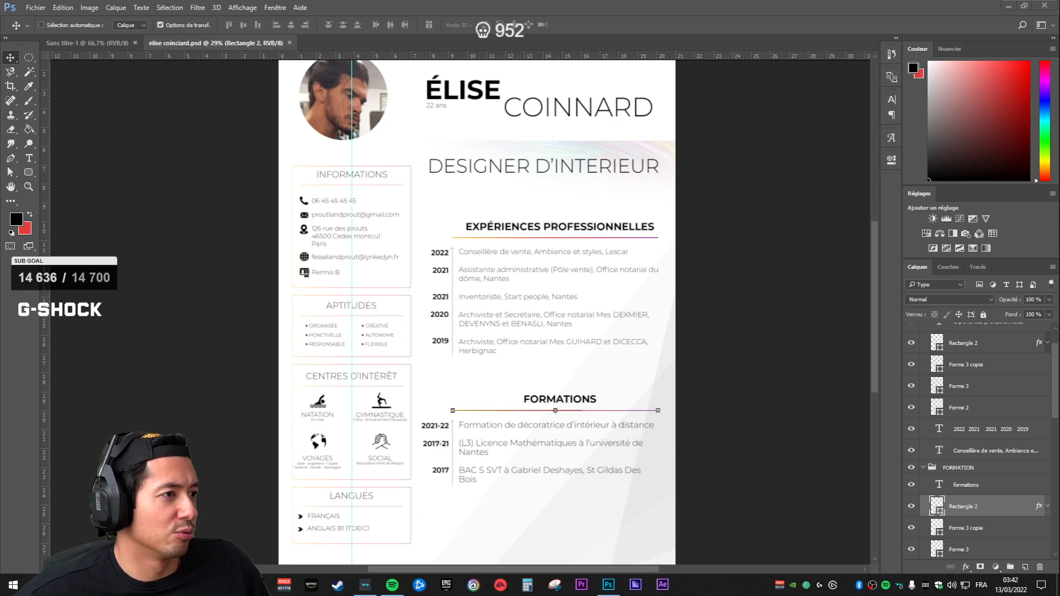
Step: Bring the browser with the two original CV images on screen and look through the technician's CV and the interior designer's CV
drag(1059, 72, 611, 68)
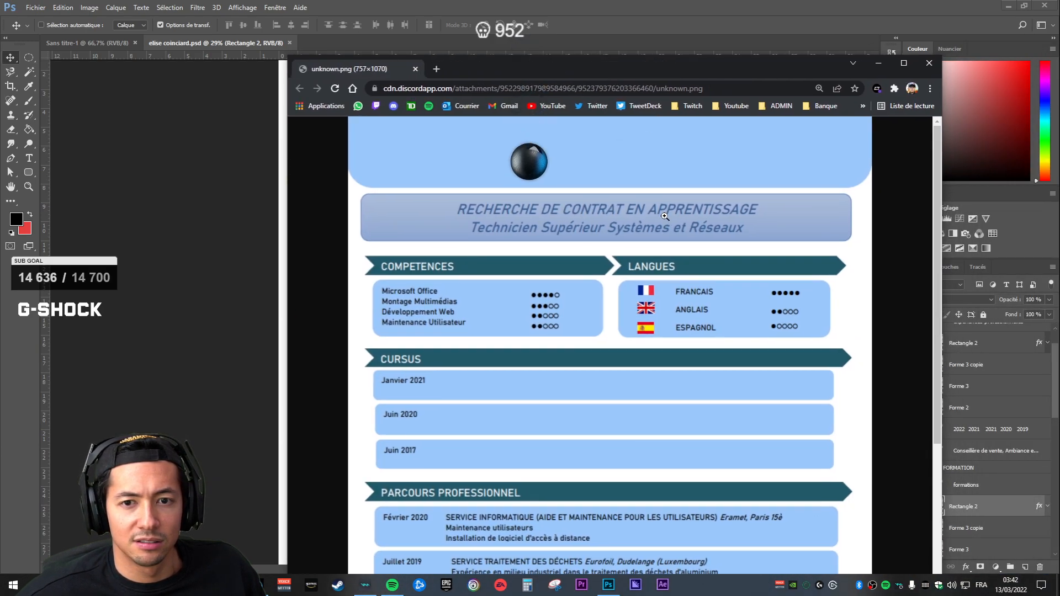
scroll(665, 216, down, 5)
drag(630, 61, 555, 6)
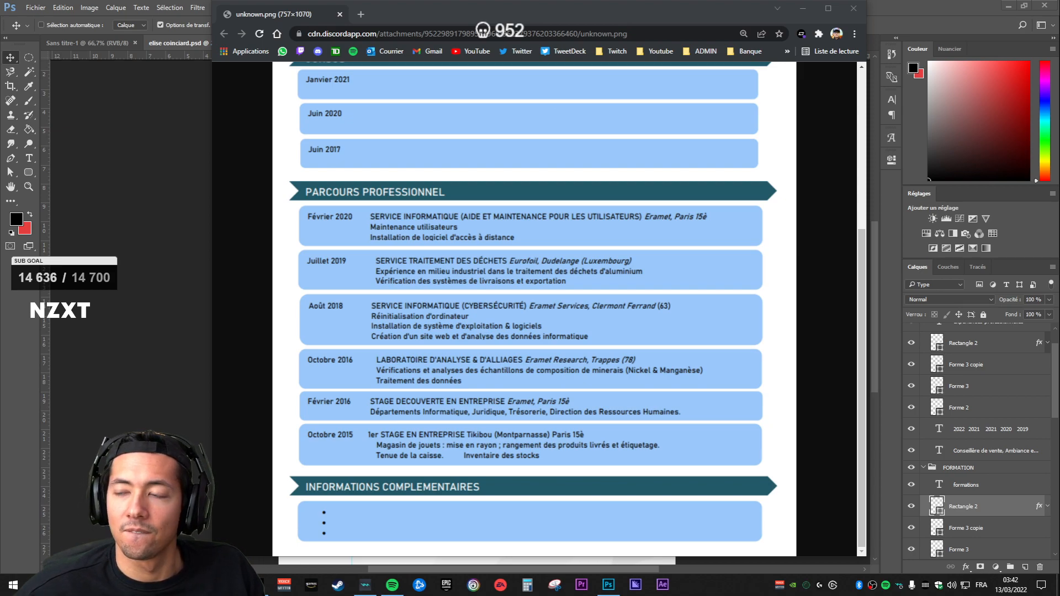
drag(1059, 64, 411, 15)
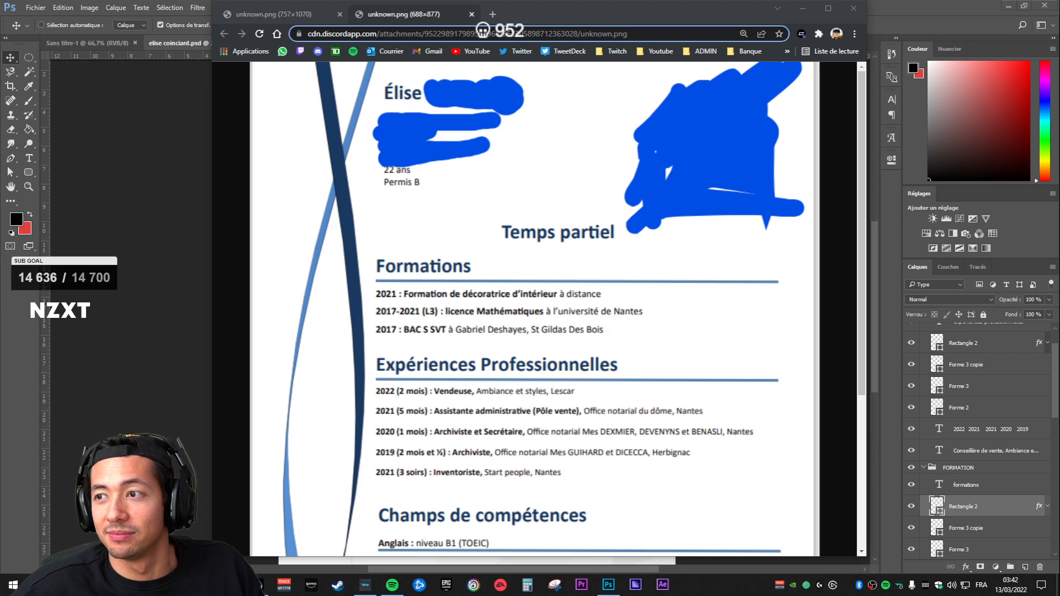
click(281, 15)
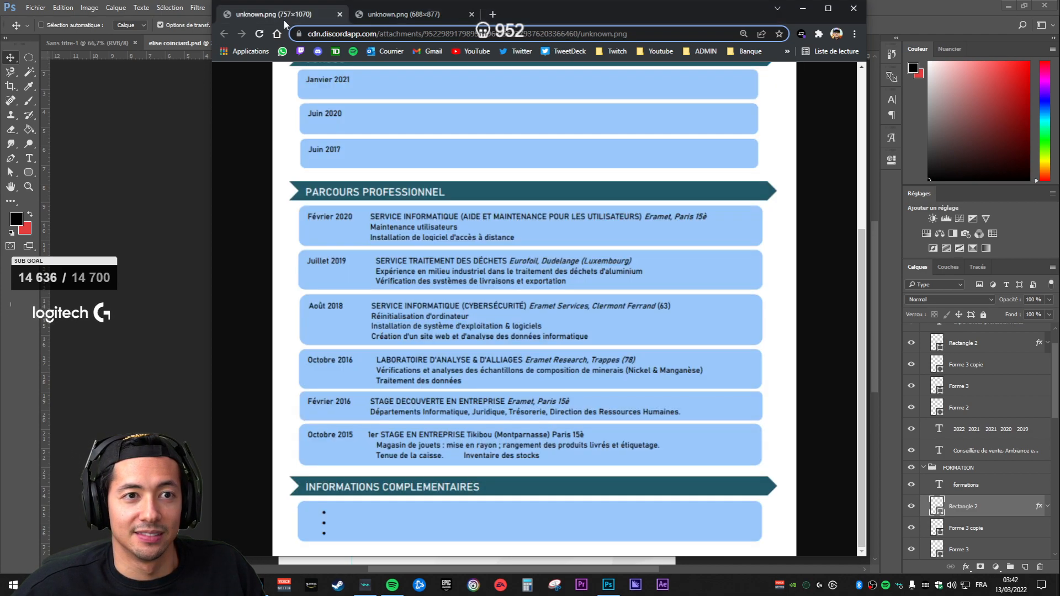
click(521, 264)
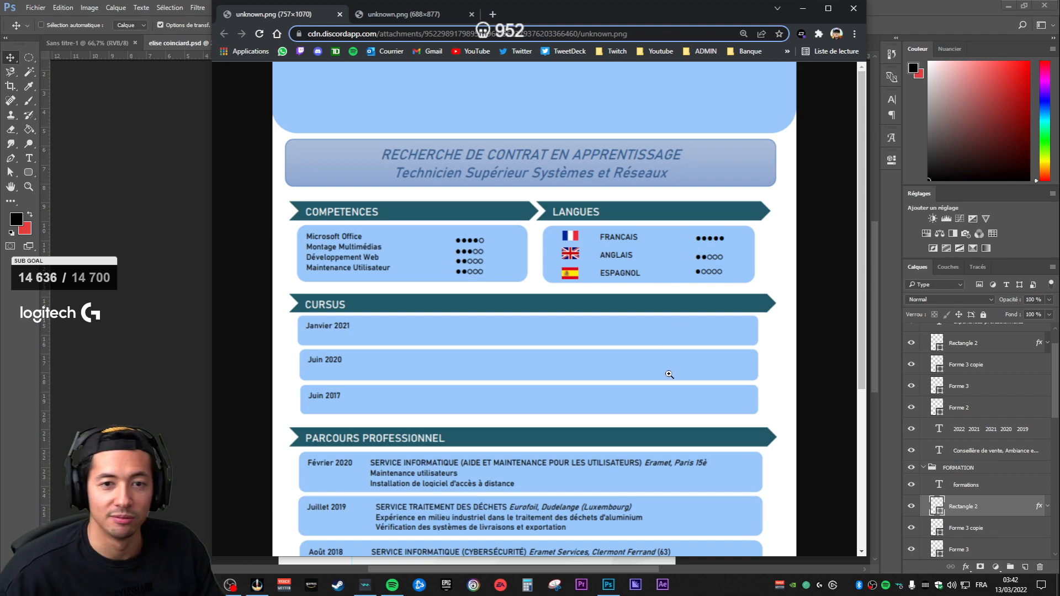
key(ctrl+Tab)
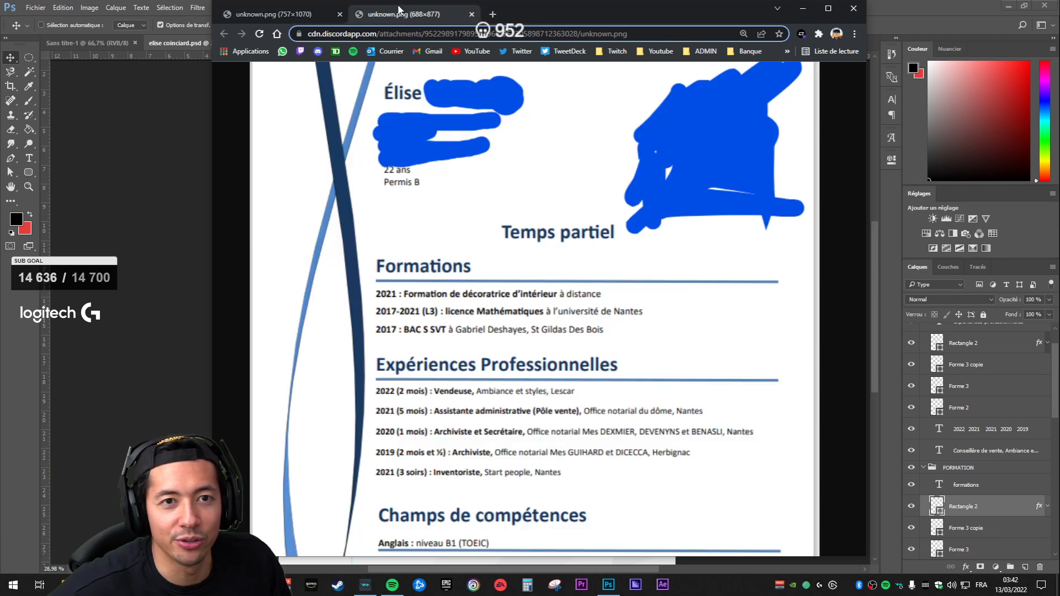
Step: Place the browser beside the layout, zoom the original CV out to a full page and compare it with the redesign in Photoshop
drag(578, 7, 833, 32)
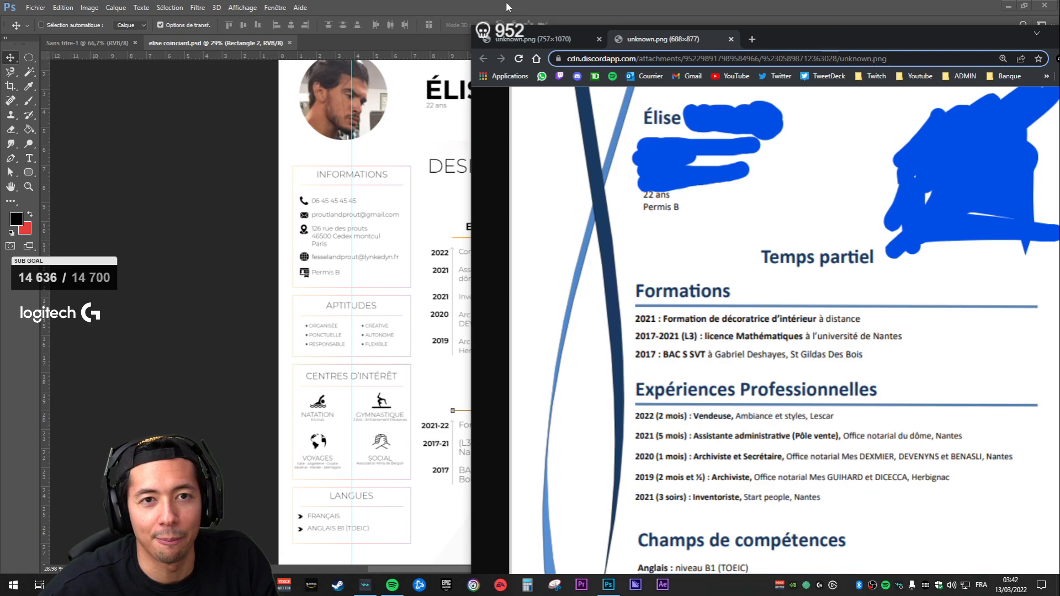
click(504, 5)
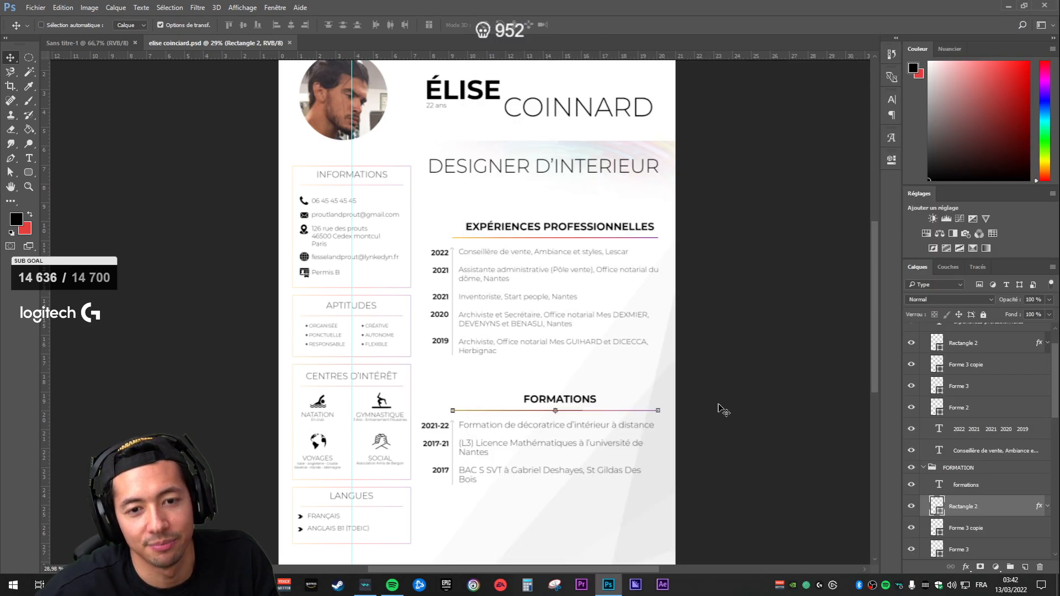
key(alt+Tab)
key(ctrl+minus)
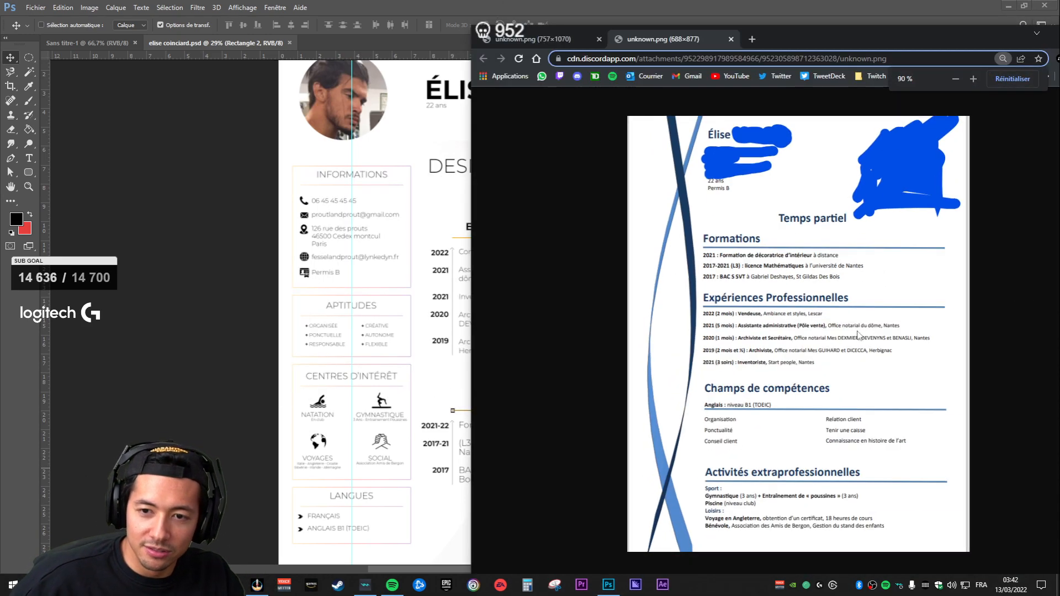
click(429, 9)
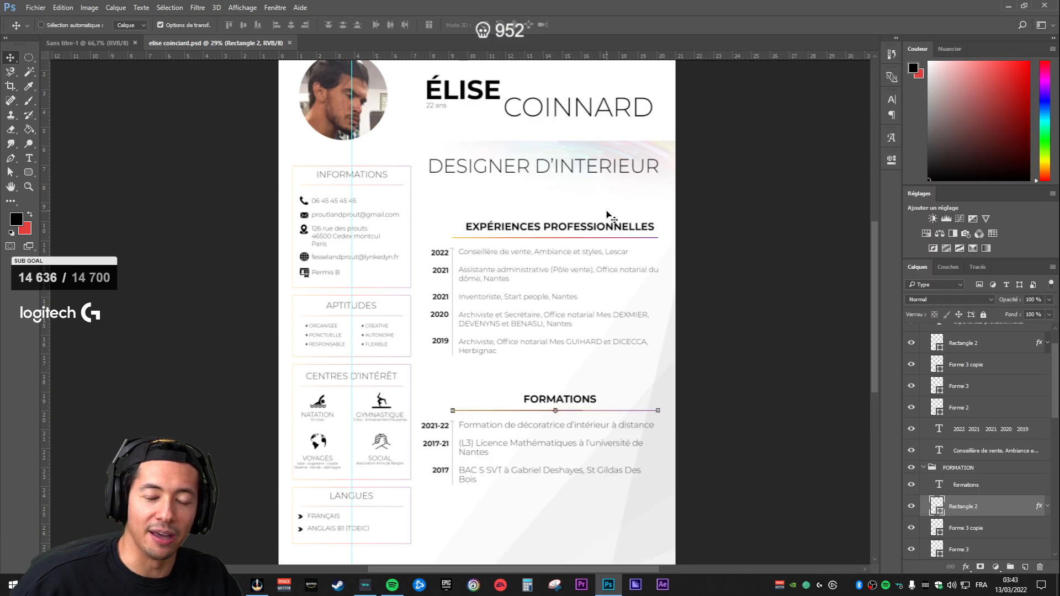
key(alt+Tab)
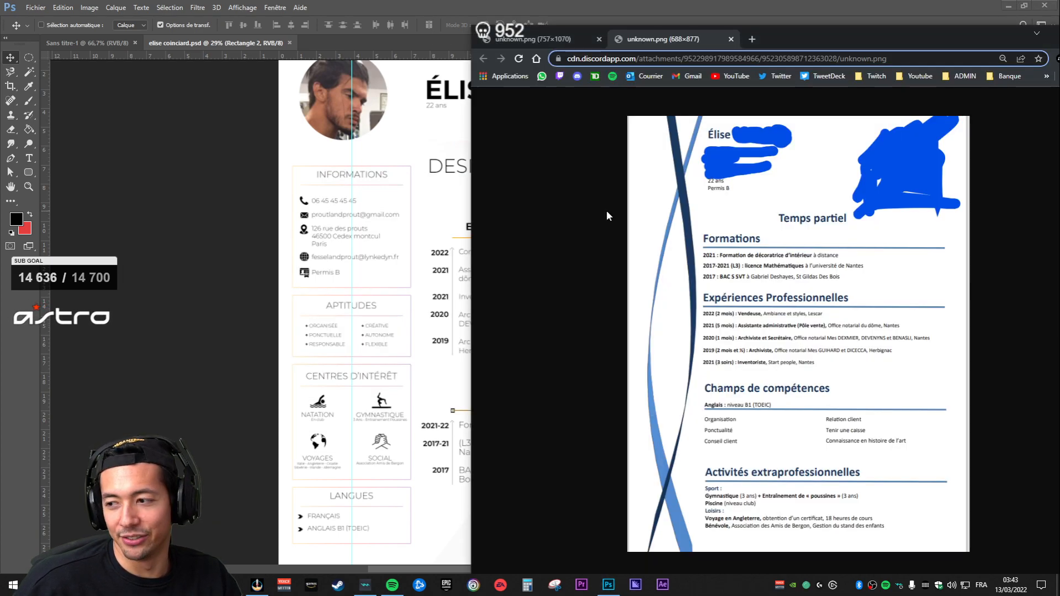
Step: Switch back and forth between the browser and Photoshop to compare the original CV with the redesigned layout
key(alt+Tab)
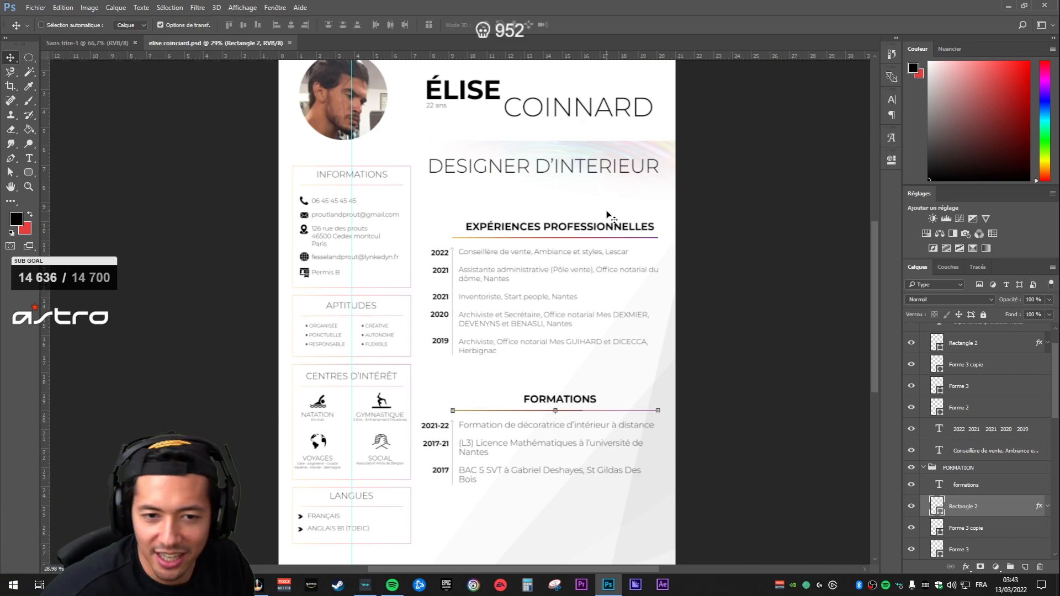
key(alt+Tab)
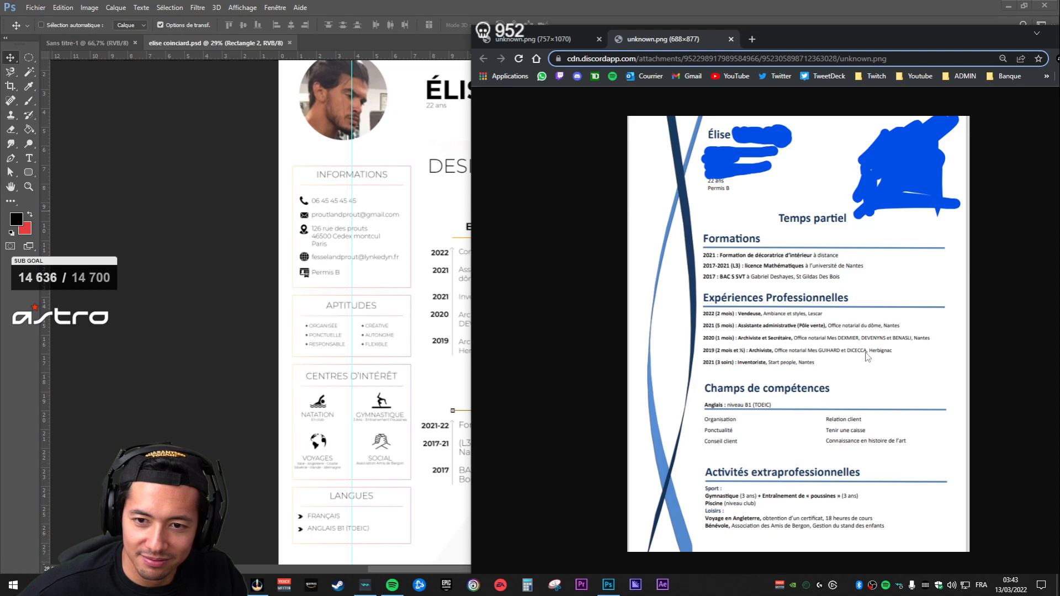
key(alt+Tab)
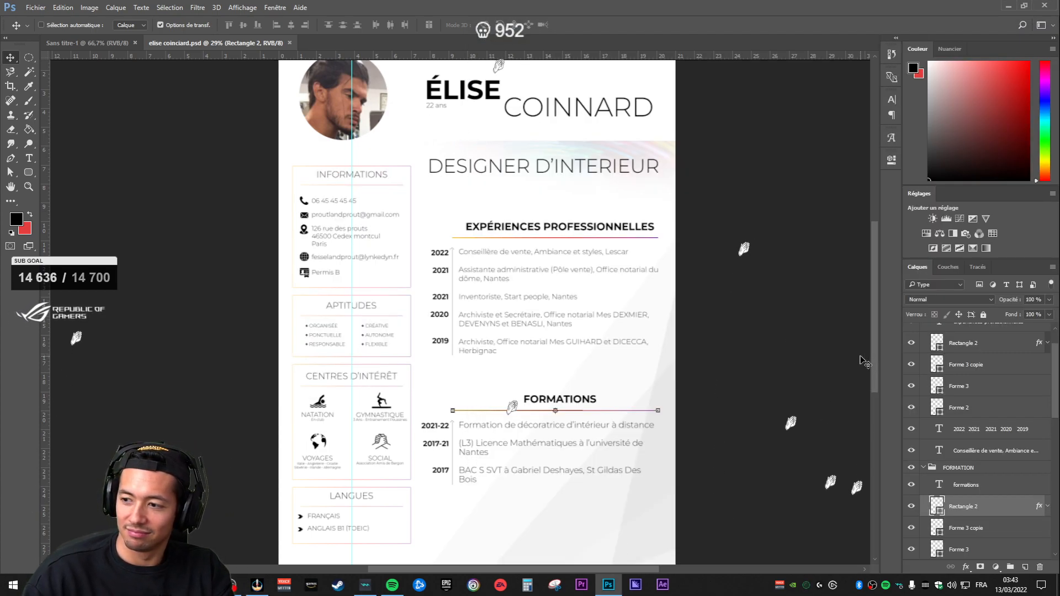
key(alt+Tab)
key(alt+Tab)
key(alt+Tab)
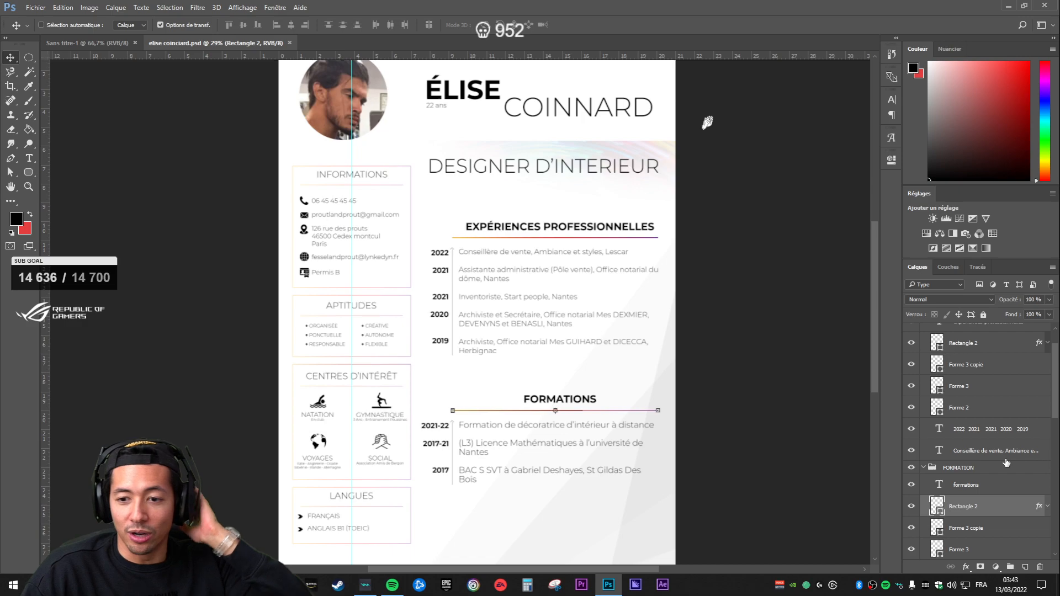
Step: Set the fills of Rectangle 2 and Forme 3 copie in the FORMATION group to red, using ff0000 for Rectangle 2
click(975, 524)
click(971, 508)
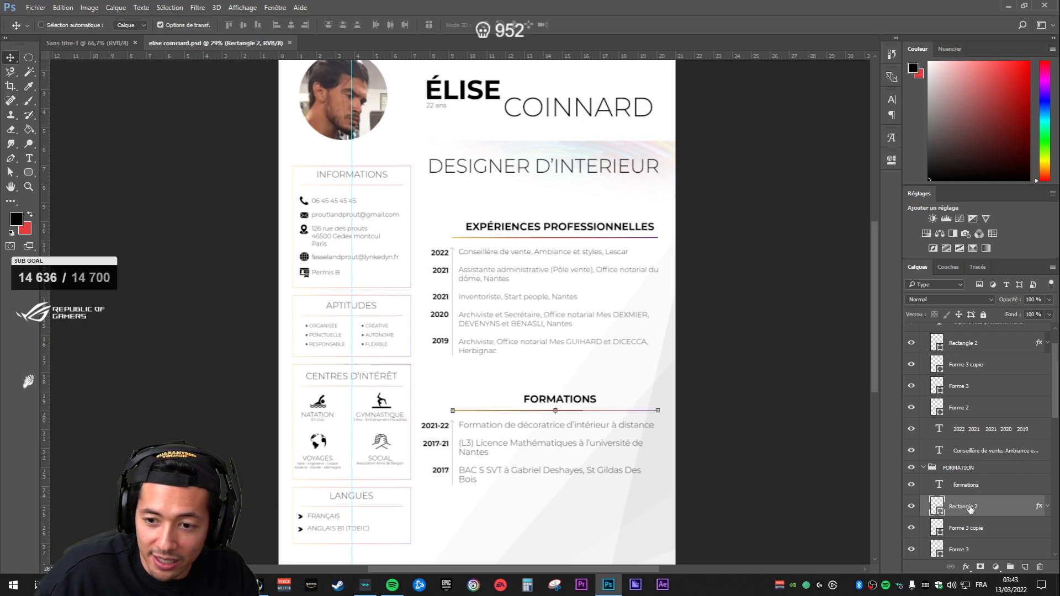
double_click(937, 505)
text(ff0000)
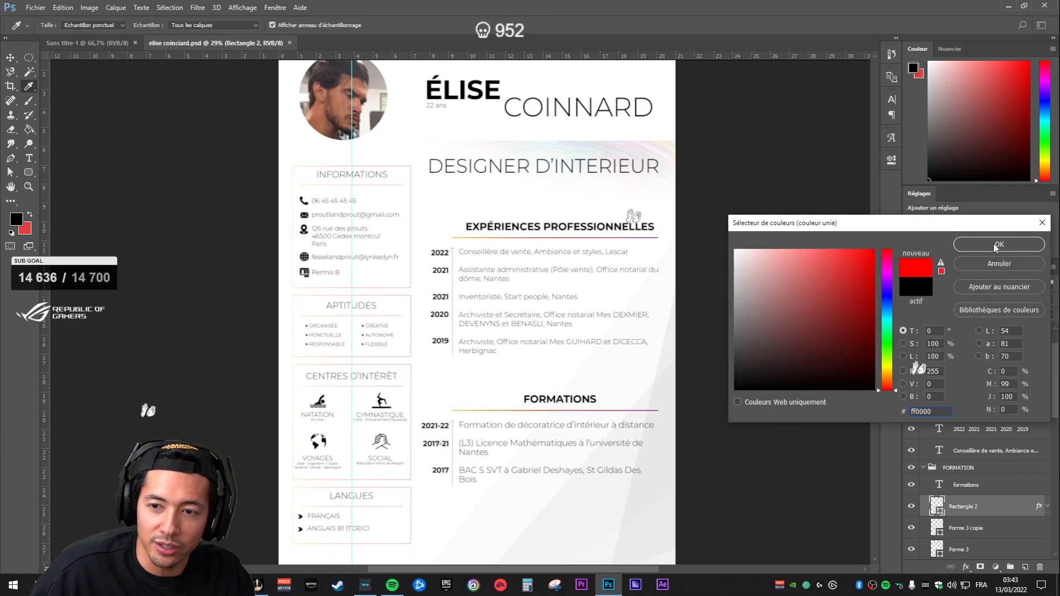
key(Return)
double_click(937, 527)
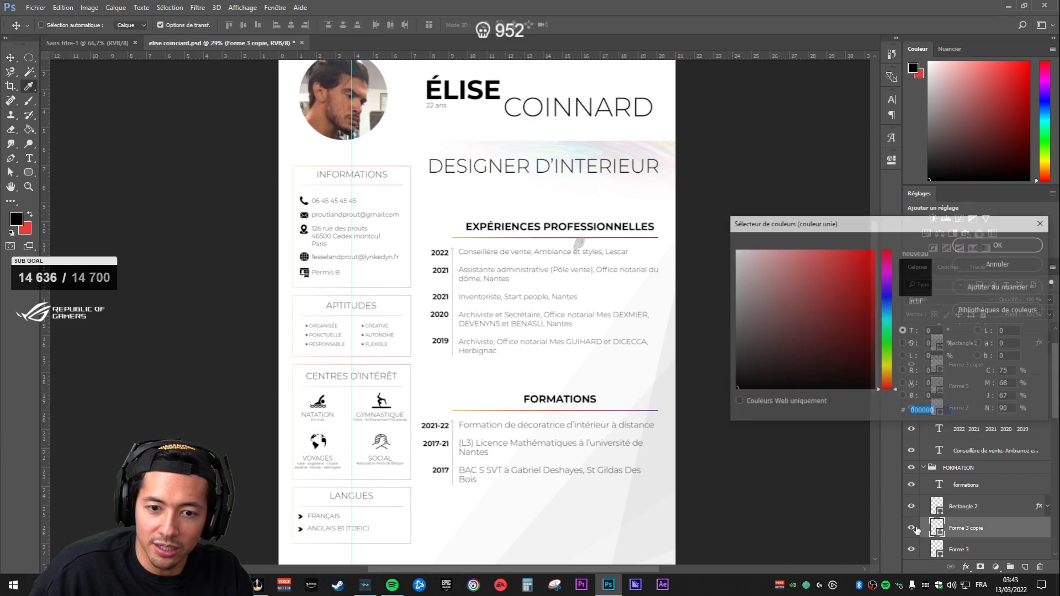
click(982, 242)
scroll(944, 509, down, 1)
scroll(945, 509, down, 1)
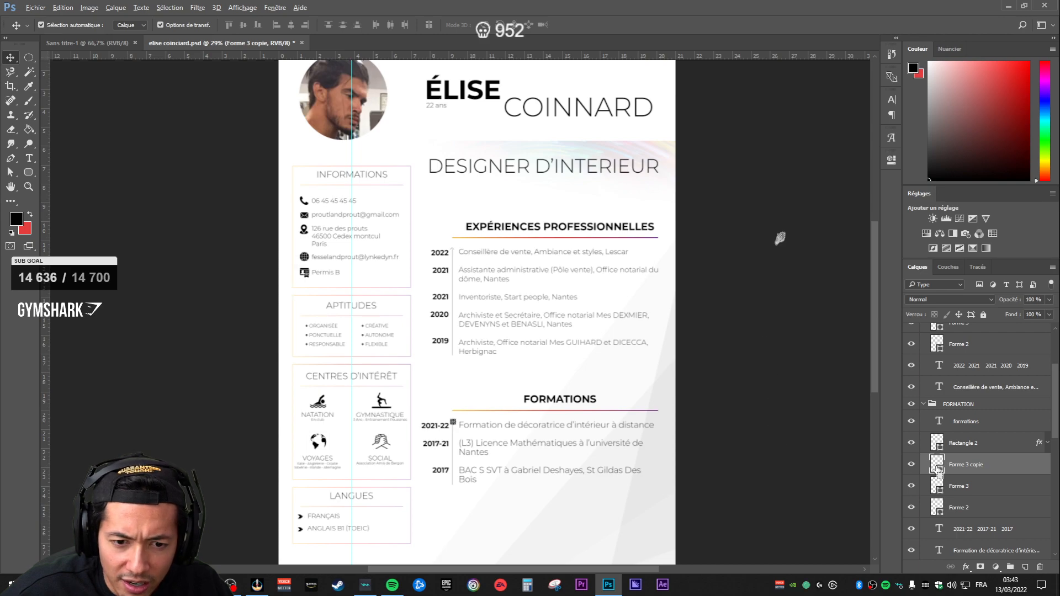
Step: Step back through the edit history and forward again to check the alignment of the experience dates against the descriptions
key(ctrl+alt+z)
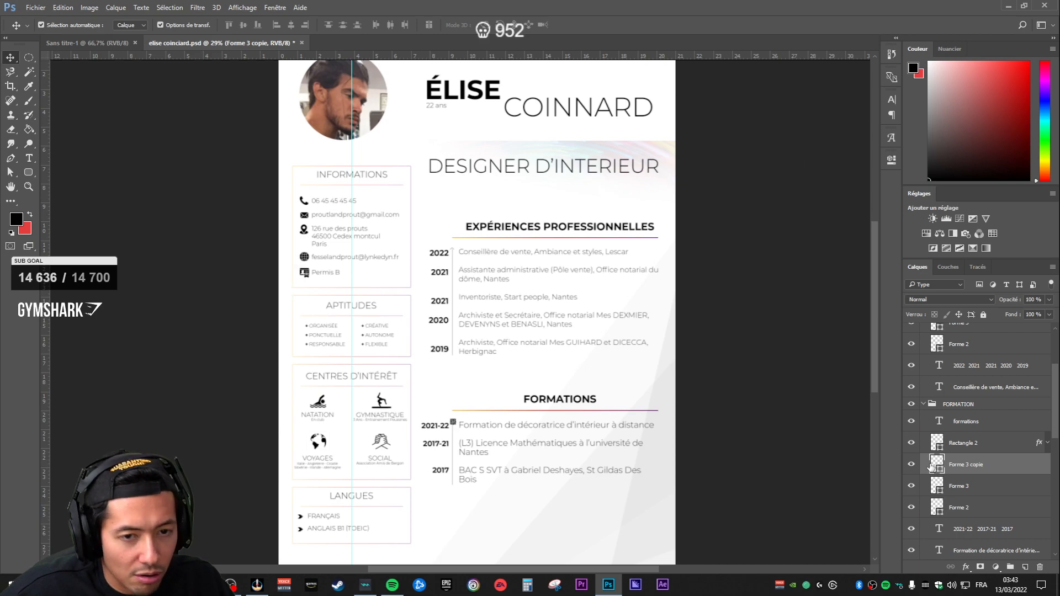
key(ctrl+alt+z)
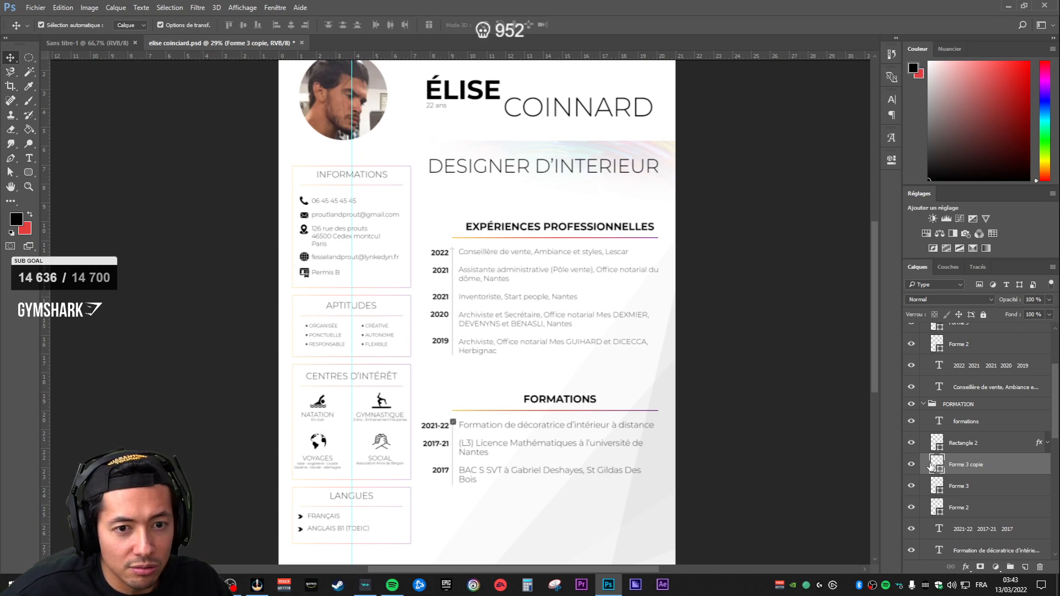
scroll(452, 290, up, 5)
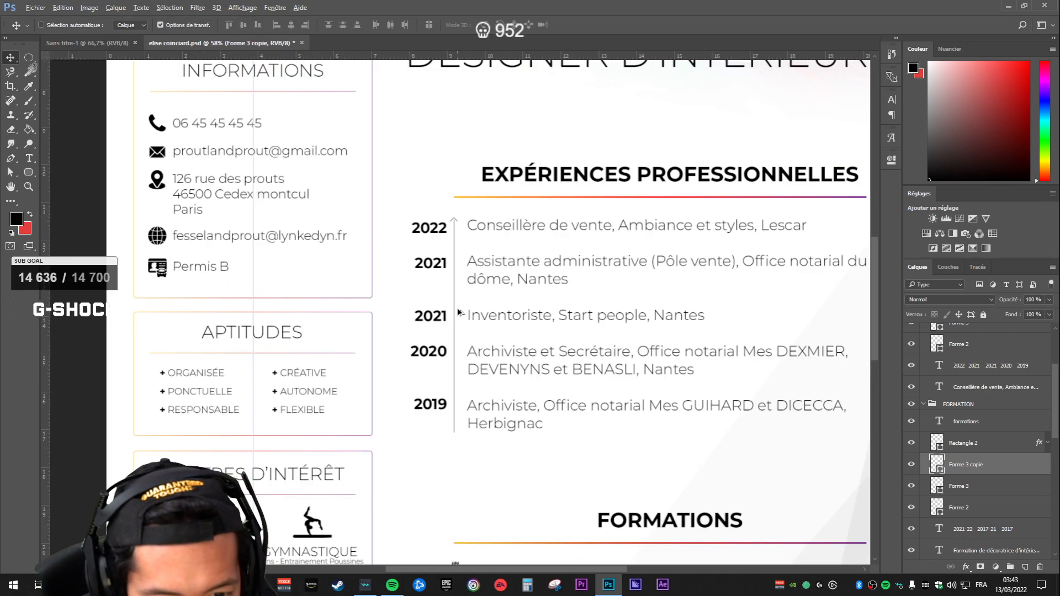
scroll(458, 310, down, 4)
scroll(635, 343, down, 1)
scroll(702, 387, down, 5)
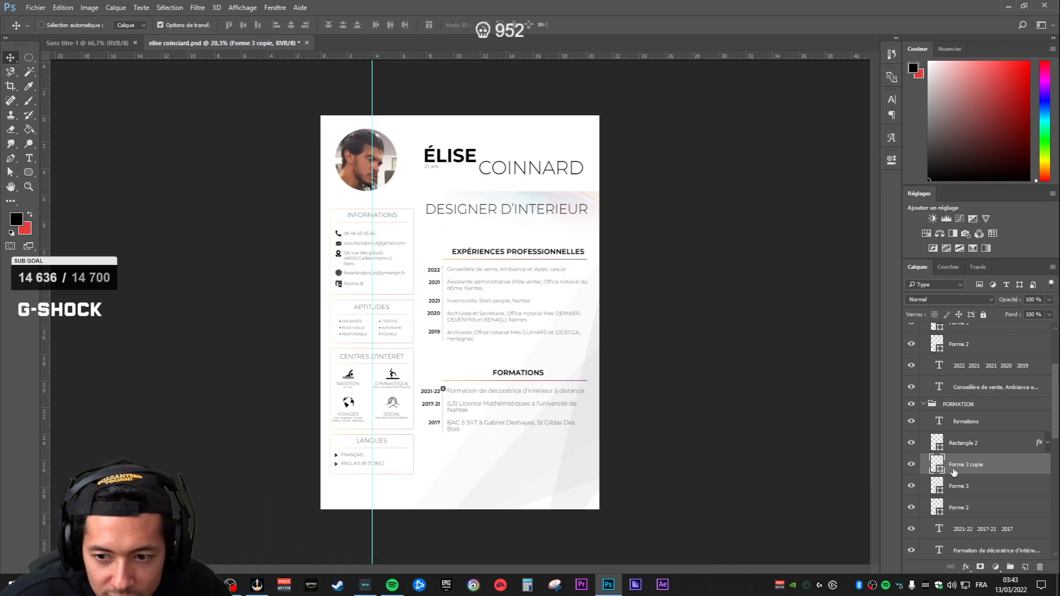
Step: Set the fill of the Forme 3 copie shape in the FORMATION group to white (ffffff)
double_click(940, 470)
drag(818, 273, 718, 240)
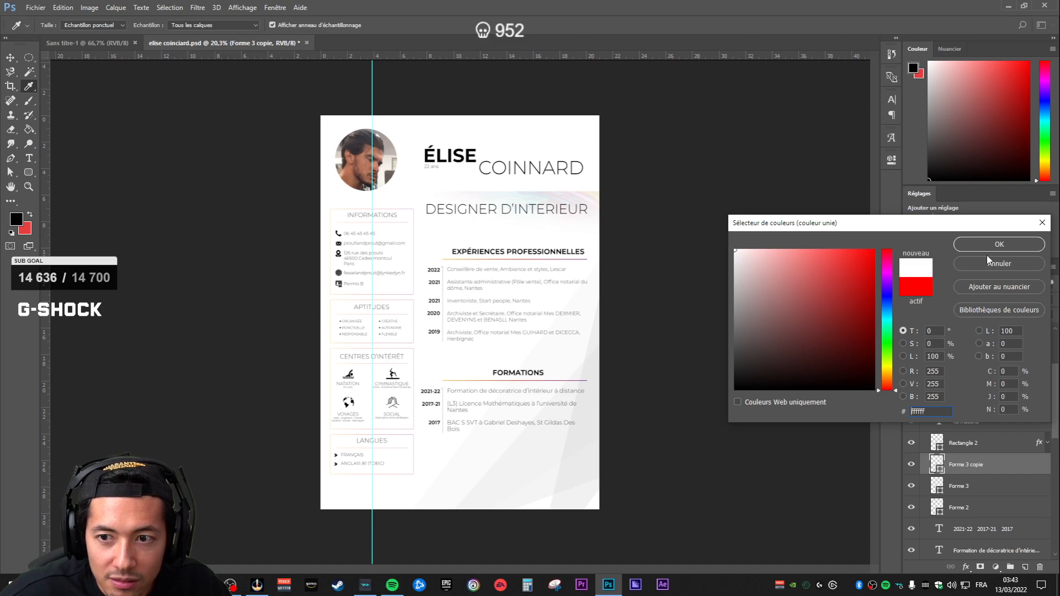
click(985, 243)
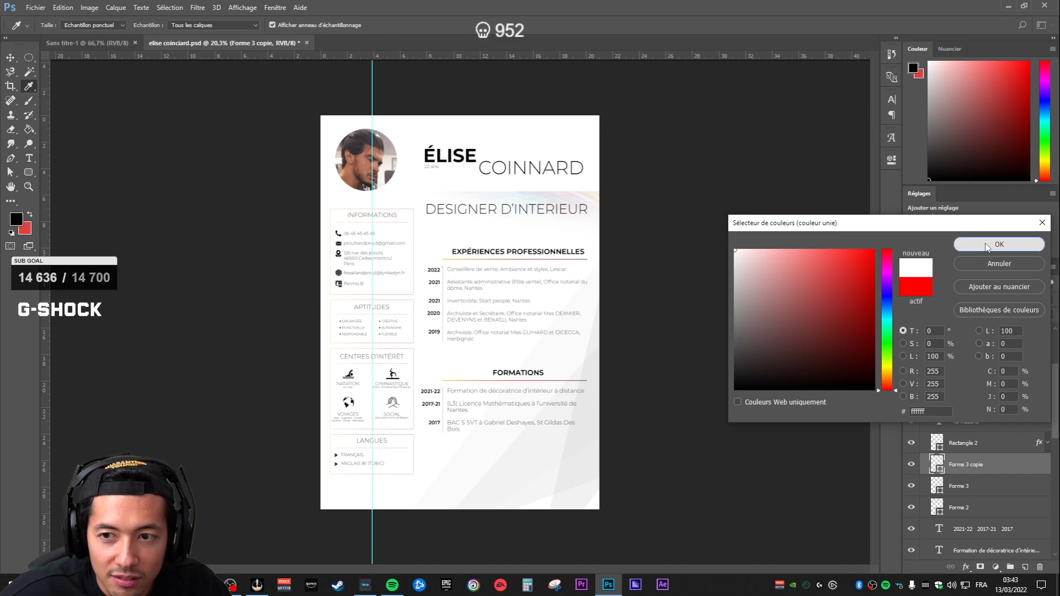
Step: Set the fill of Rectangle 2, the line under the FORMATIONS heading, to light grey eaeaea
double_click(942, 451)
drag(827, 340, 718, 221)
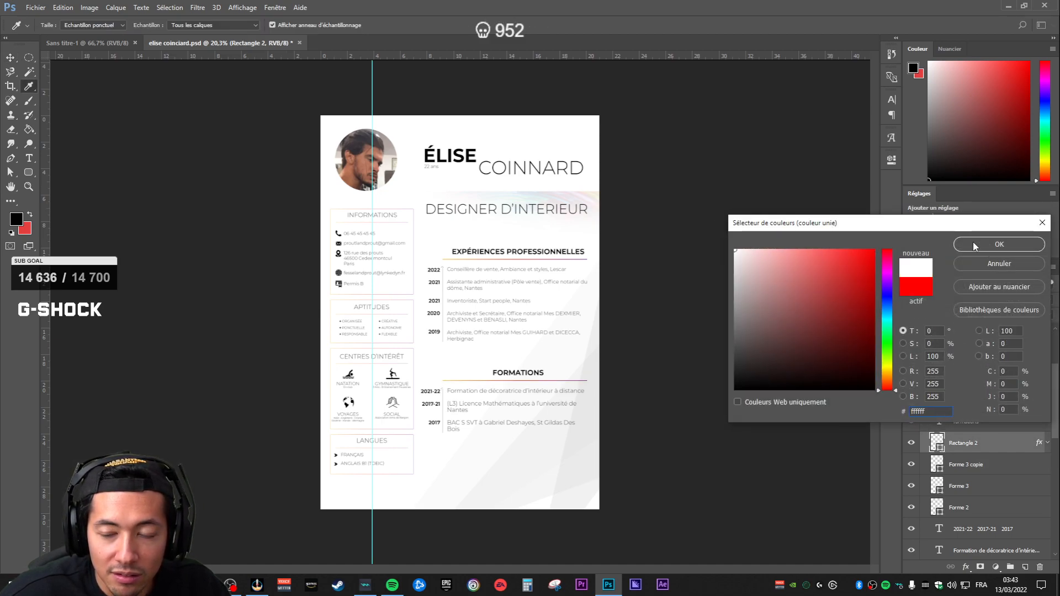
drag(751, 276, 654, 290)
drag(745, 270, 734, 282)
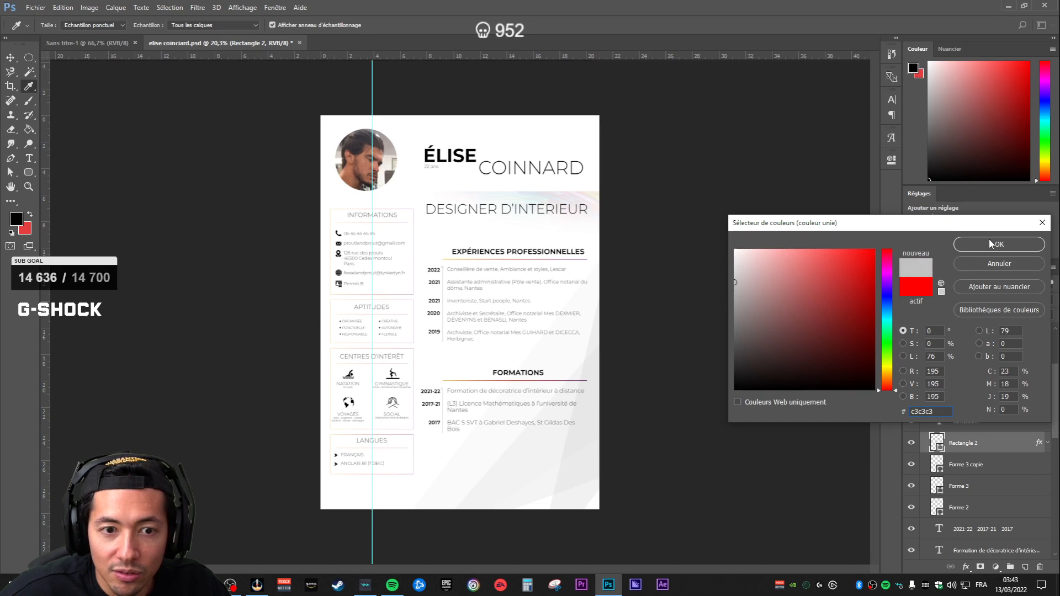
click(574, 464)
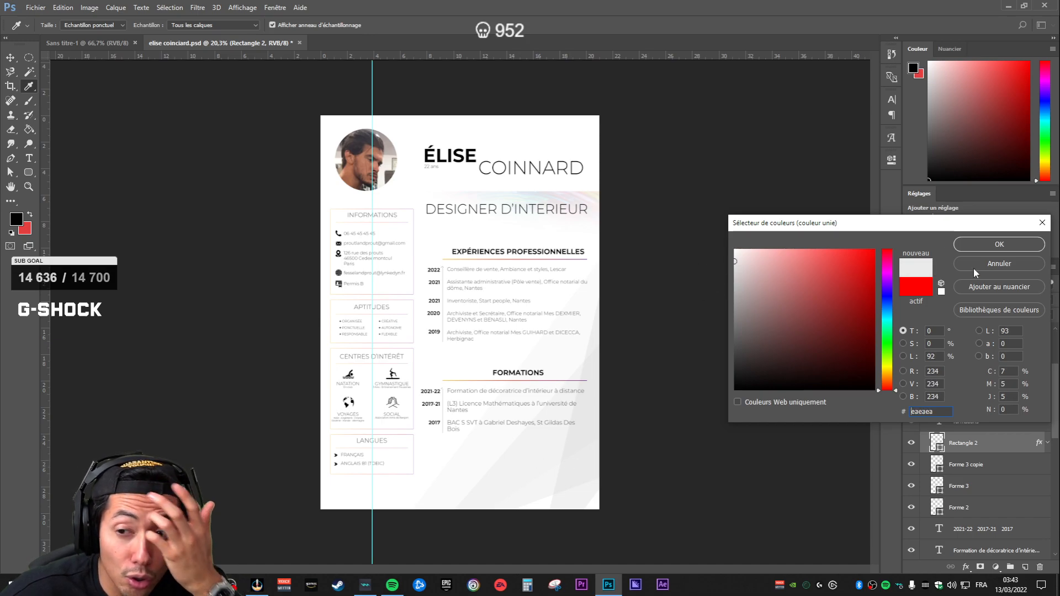
click(992, 247)
Step: Set the fills of Forme 3 copie, Forme 3 and Forme 2, the parts of the FORMATIONS arrow, to red (ff0000)
click(942, 470)
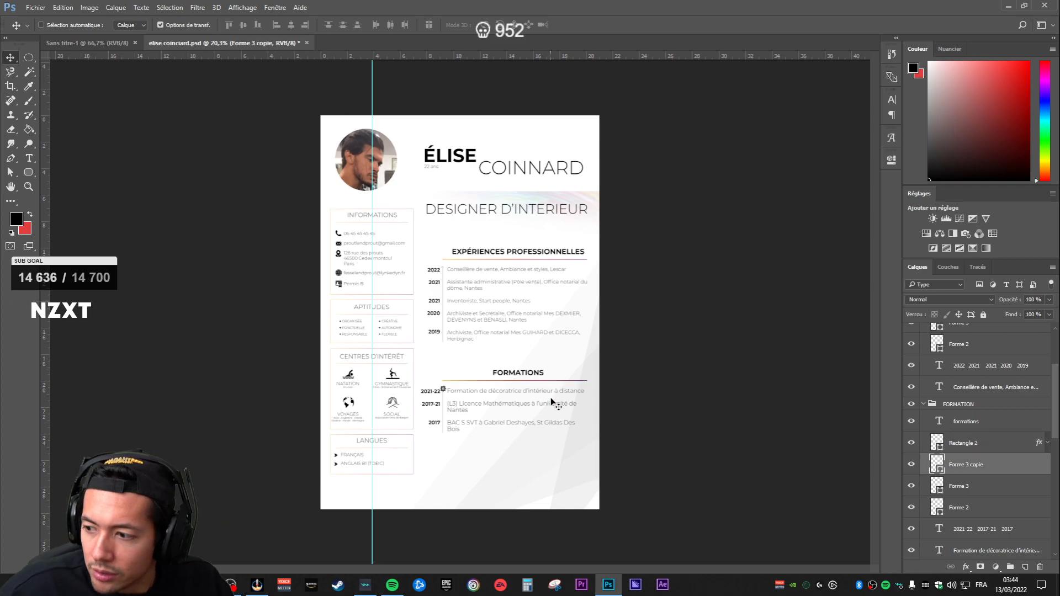
double_click(940, 469)
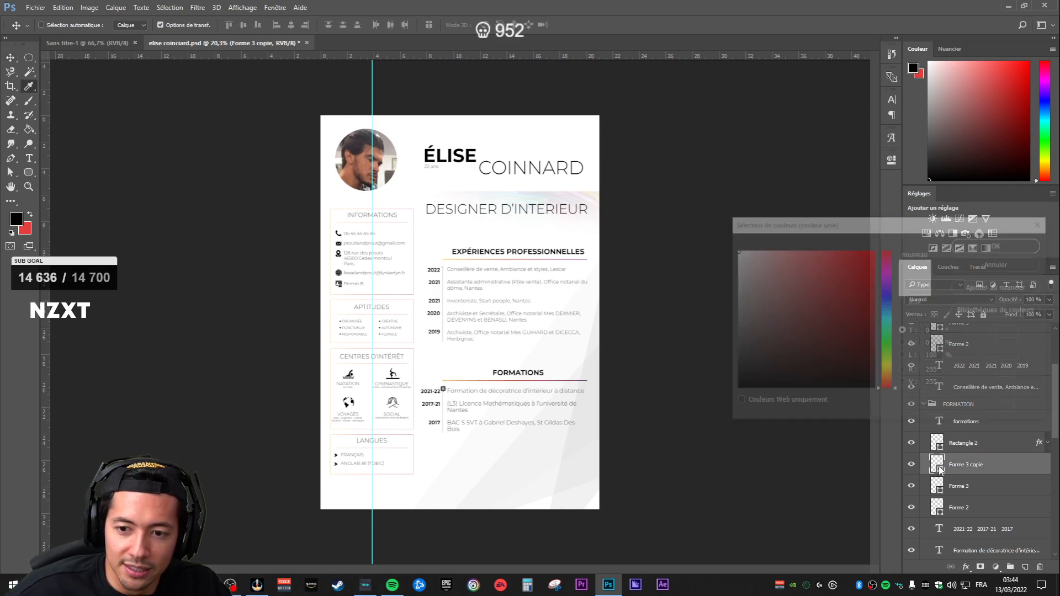
drag(862, 266, 896, 219)
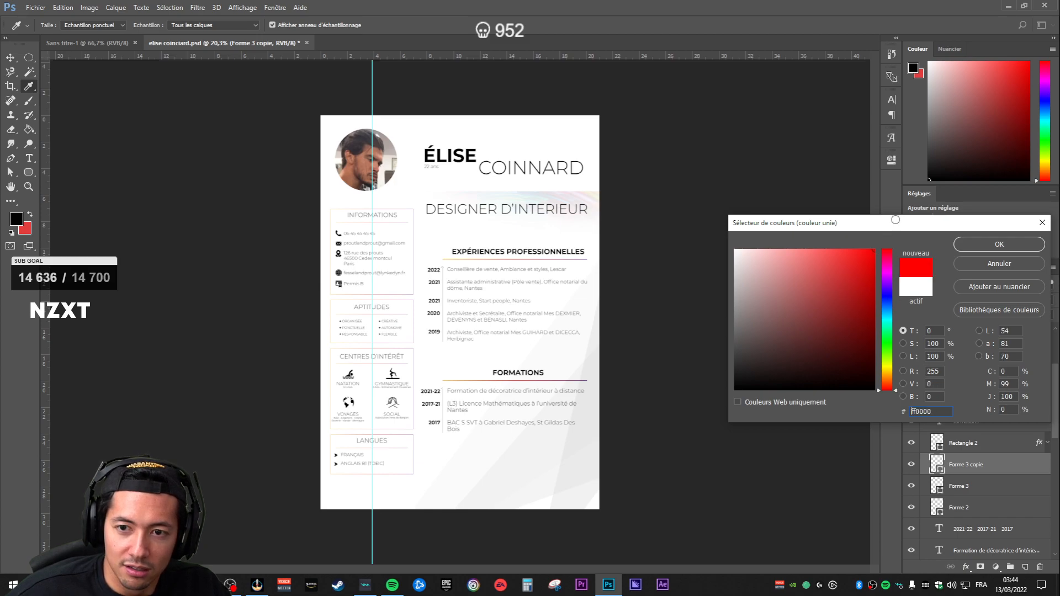
click(985, 248)
double_click(941, 488)
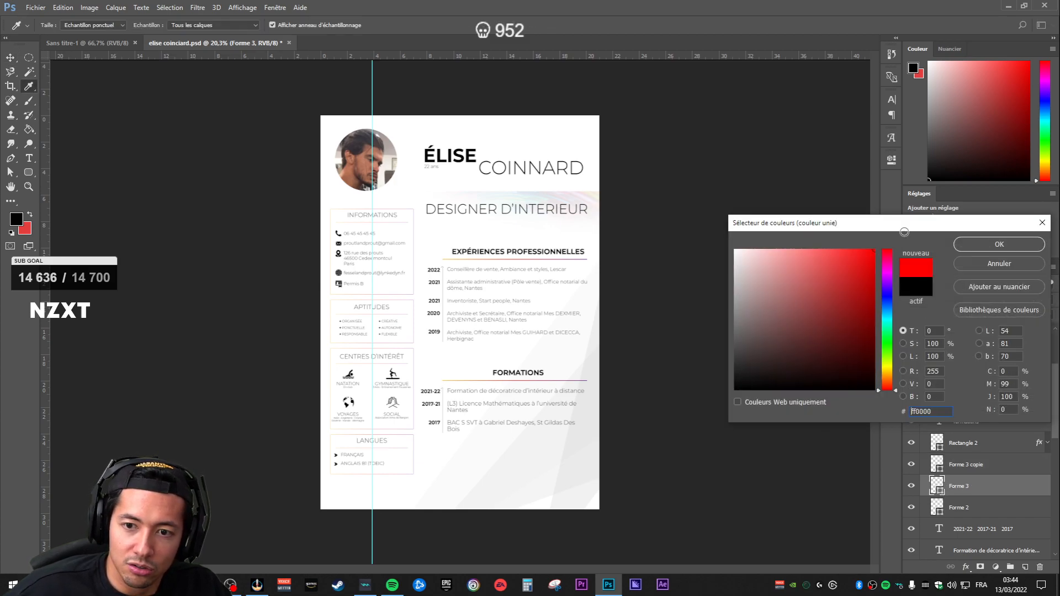
click(996, 244)
double_click(943, 512)
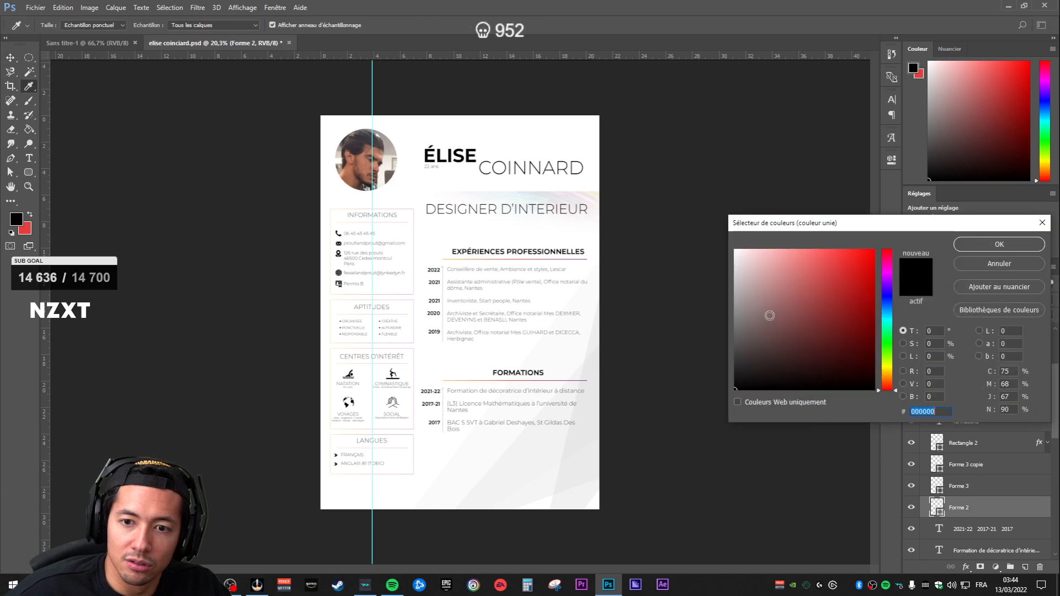
click(996, 244)
Step: Examine the recoloured arrow beside the FORMATIONS dates up close, selecting its shapes and the adjoining description text
shift+click(970, 472)
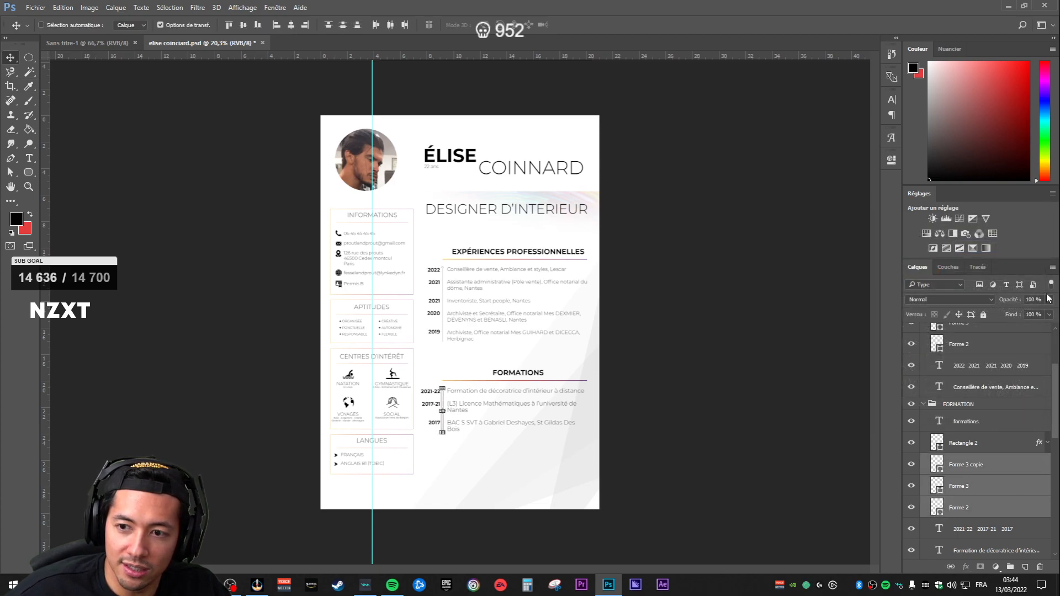
click(986, 474)
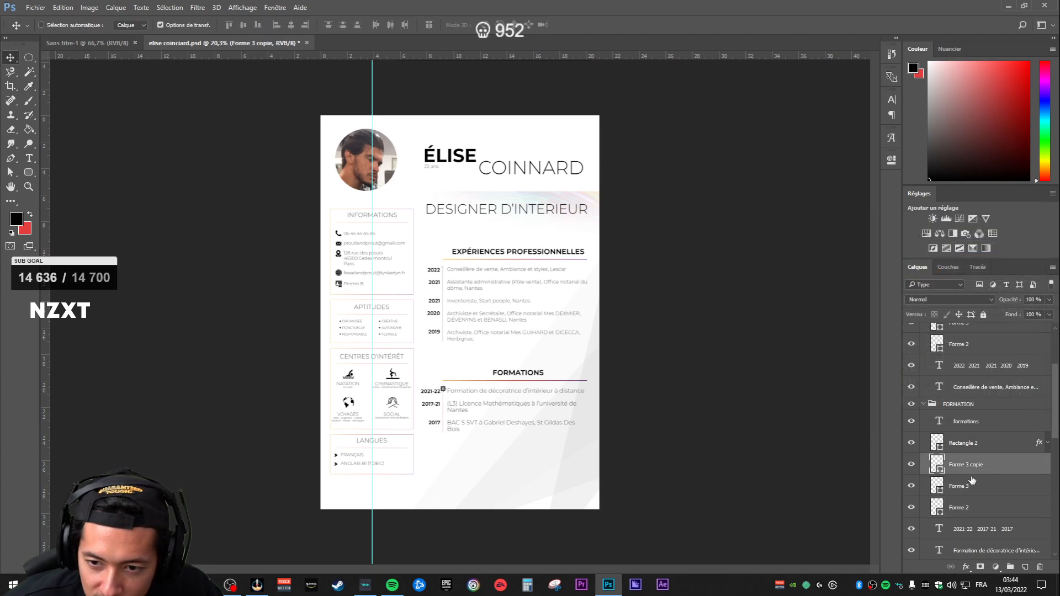
scroll(972, 485, down, 1)
scroll(966, 497, down, 2)
scroll(966, 486, down, 1)
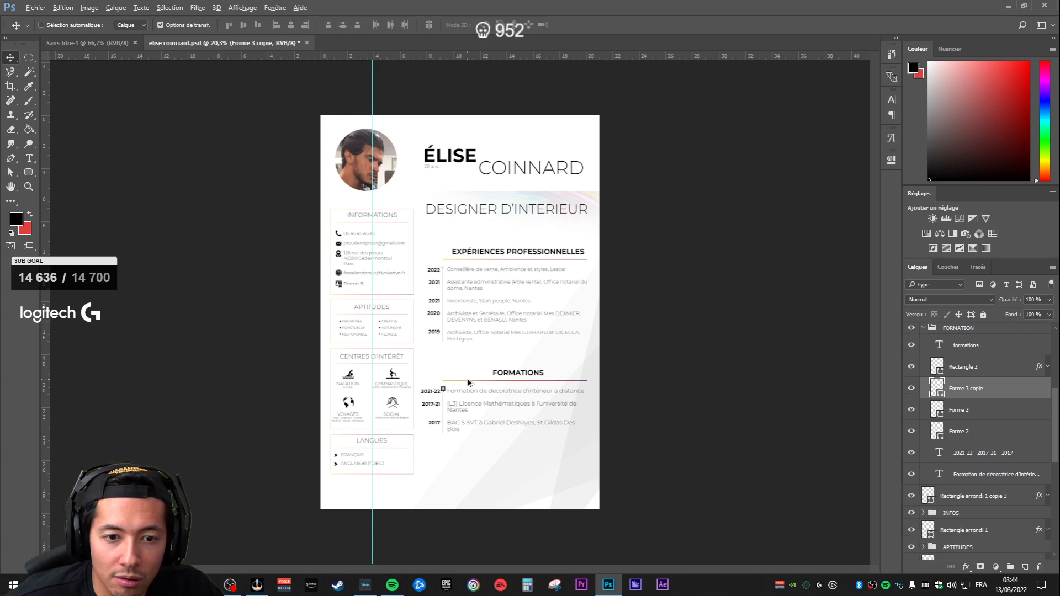
scroll(467, 379, up, 4)
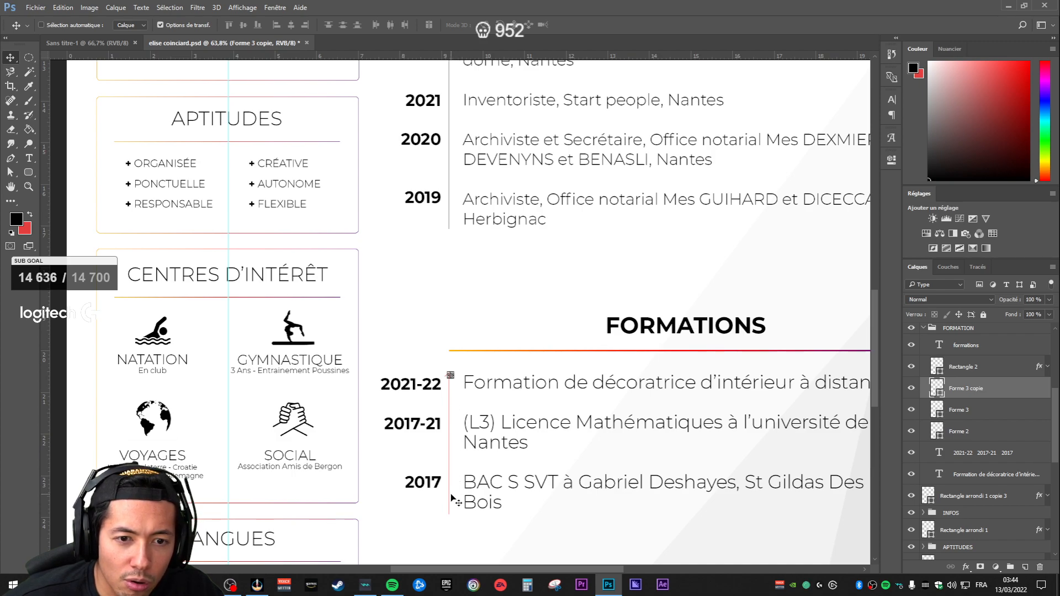
click(979, 472)
scroll(460, 460, up, 5)
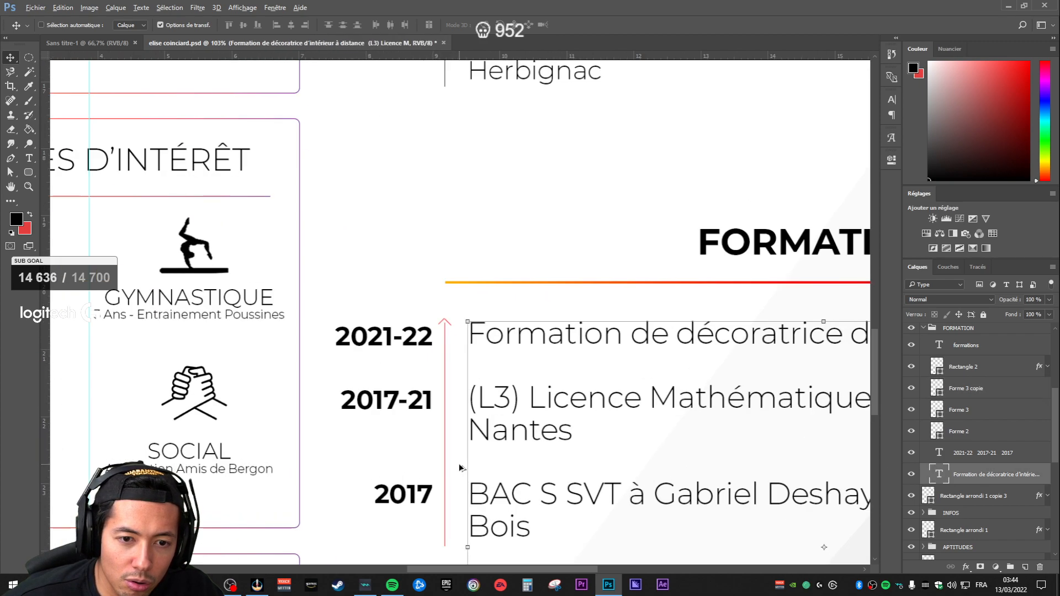
Step: Undo the fill colour changes on the FORMATIONS arrow and heading line, and check the arrow's shapes up close
drag(457, 409, 483, 339)
key(ctrl+z)
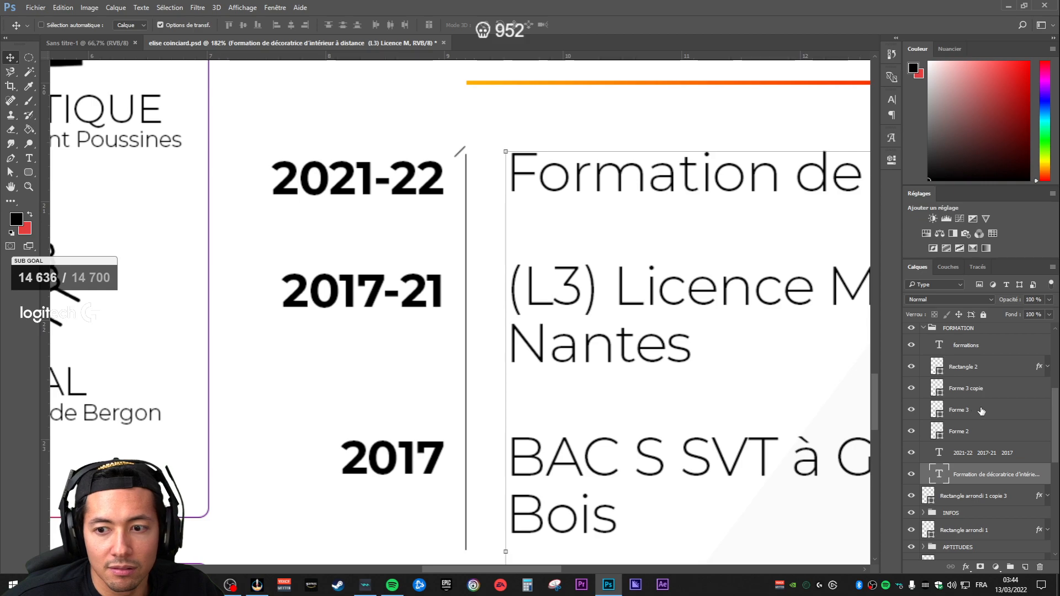
click(955, 409)
scroll(612, 356, down, 5)
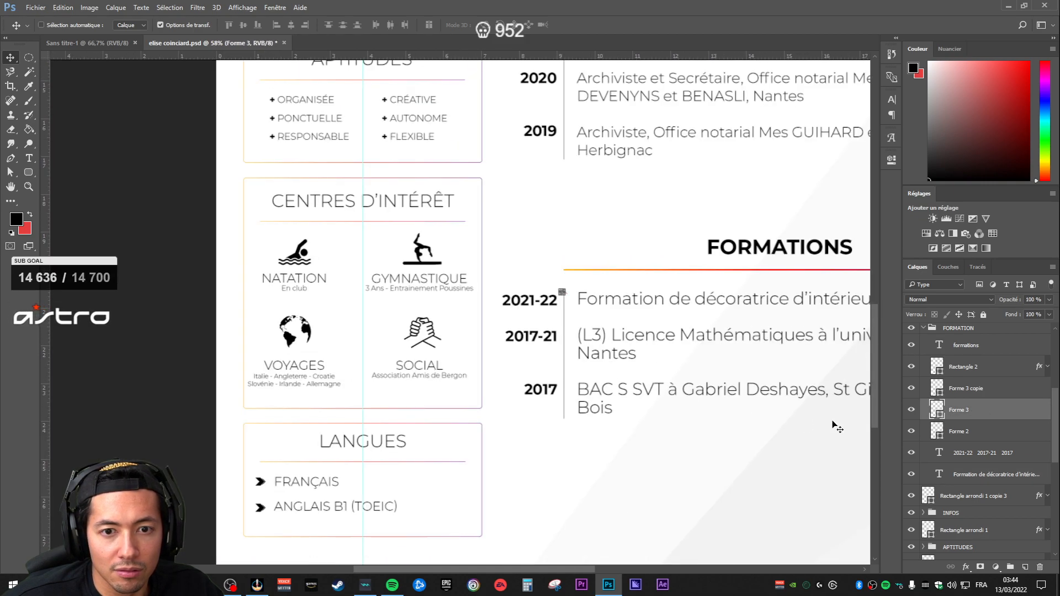
click(930, 431)
click(972, 475)
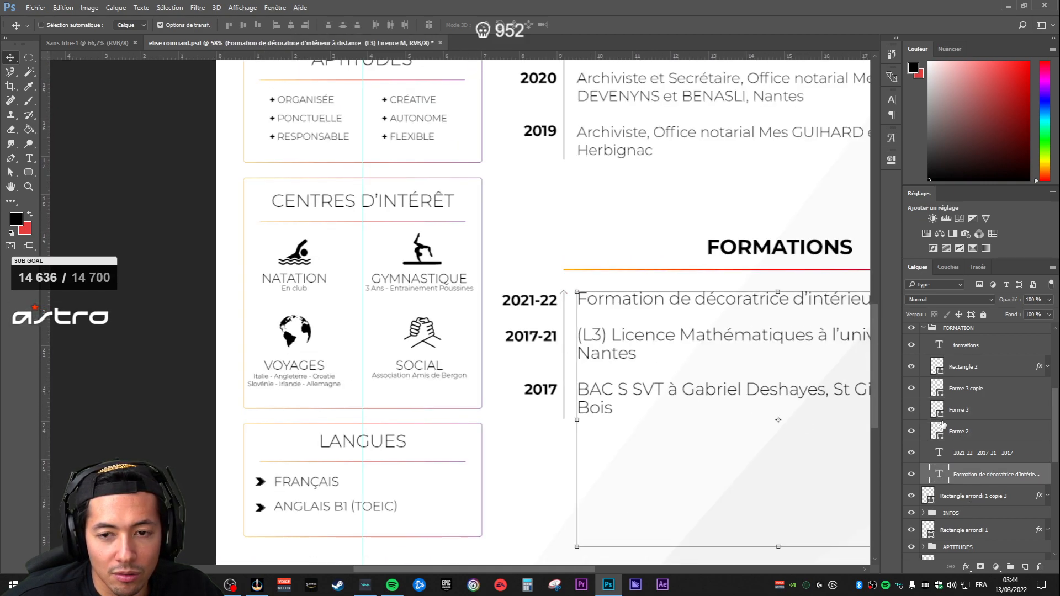
scroll(552, 356, up, 4)
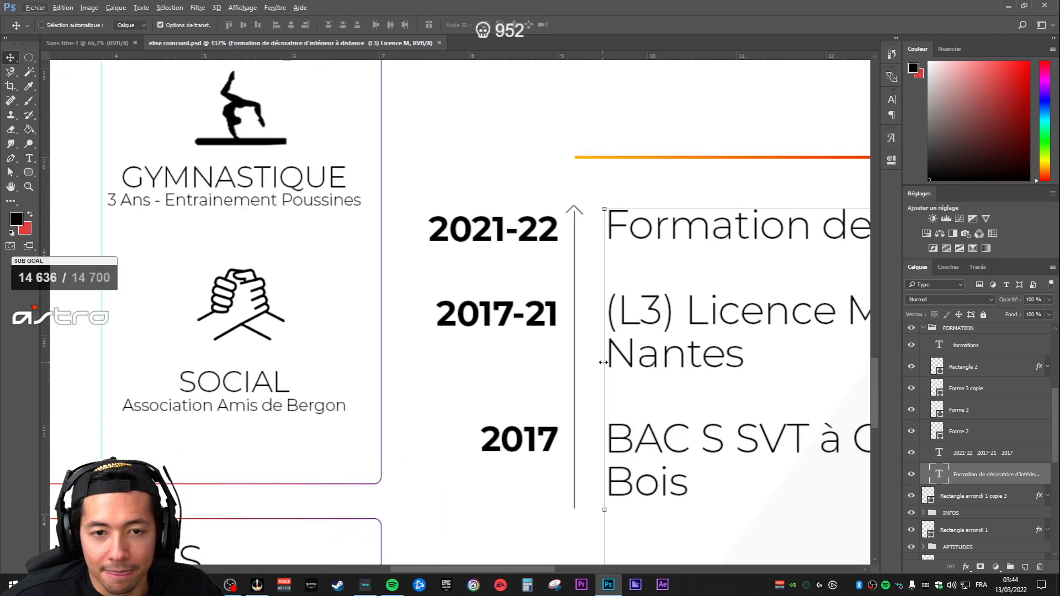
Step: Apply a gradient overlay to Forme 2, the arrow's vertical line beside the FORMATIONS dates, and check it against the description text
click(986, 429)
click(977, 413)
click(992, 433)
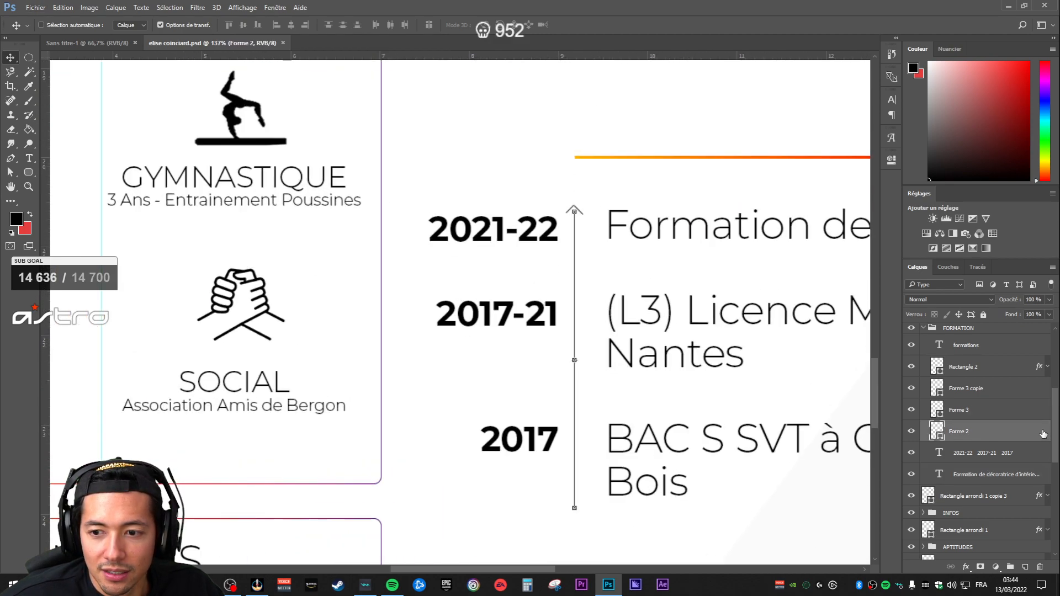
double_click(993, 429)
click(456, 392)
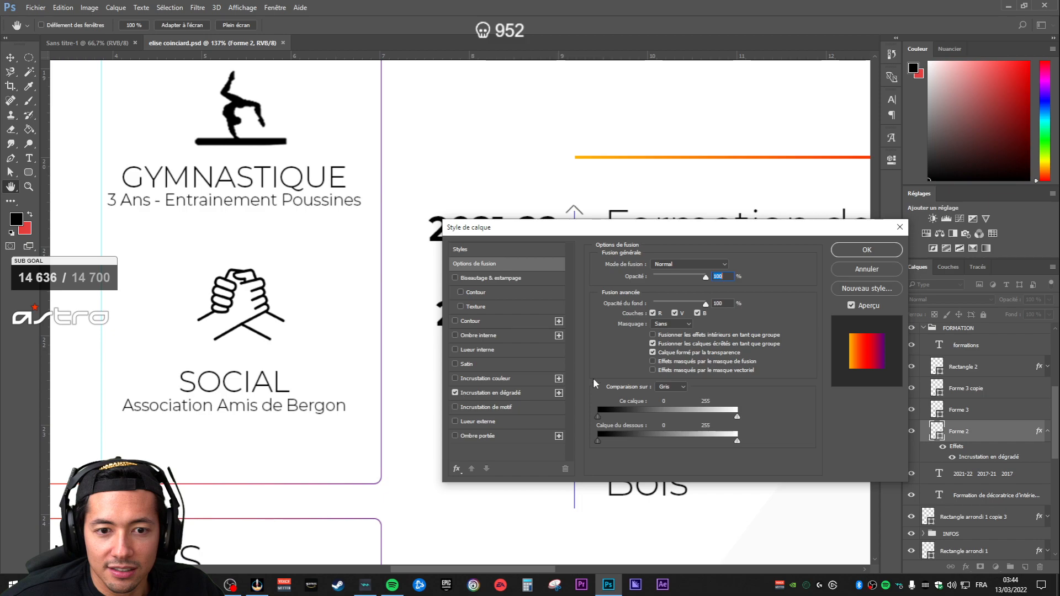
click(869, 250)
click(968, 491)
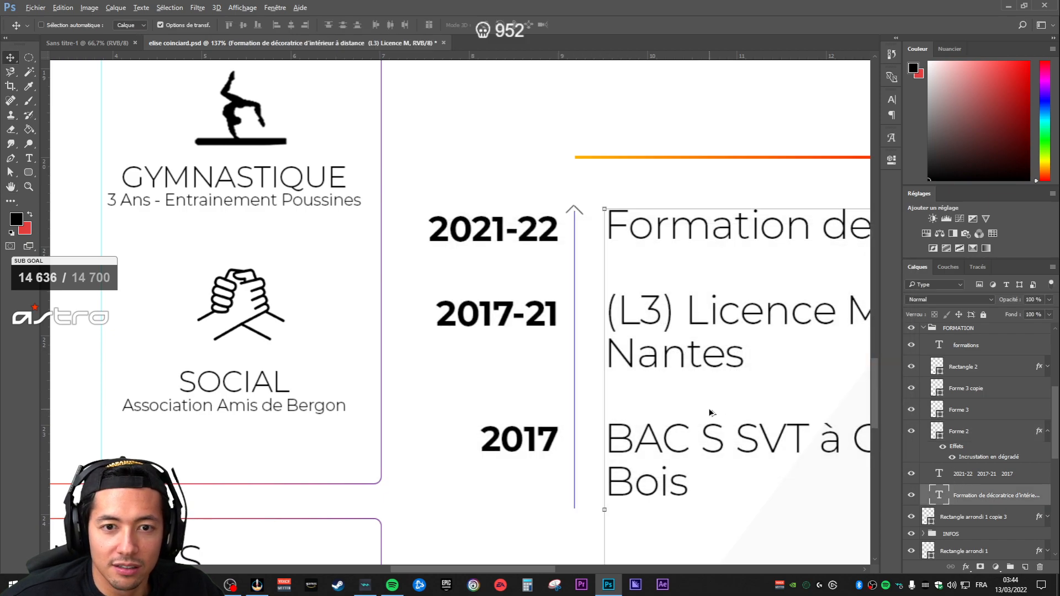
scroll(714, 414, down, 5)
scroll(745, 422, up, 5)
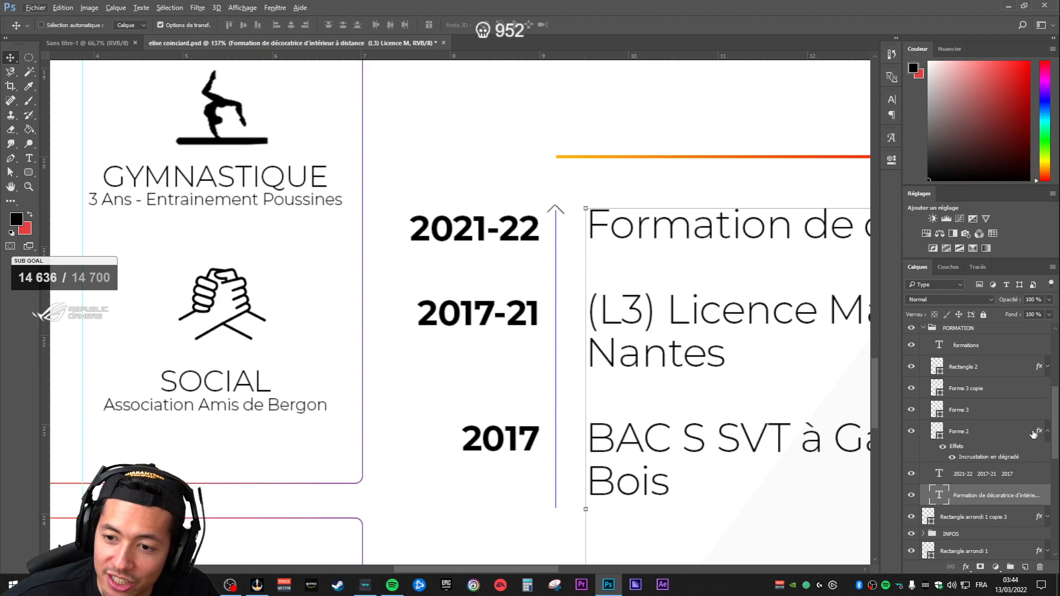
Step: Disable the gradient overlay on Forme 2, the vertical line of the FORMATIONS arrow
click(911, 431)
click(912, 431)
double_click(988, 431)
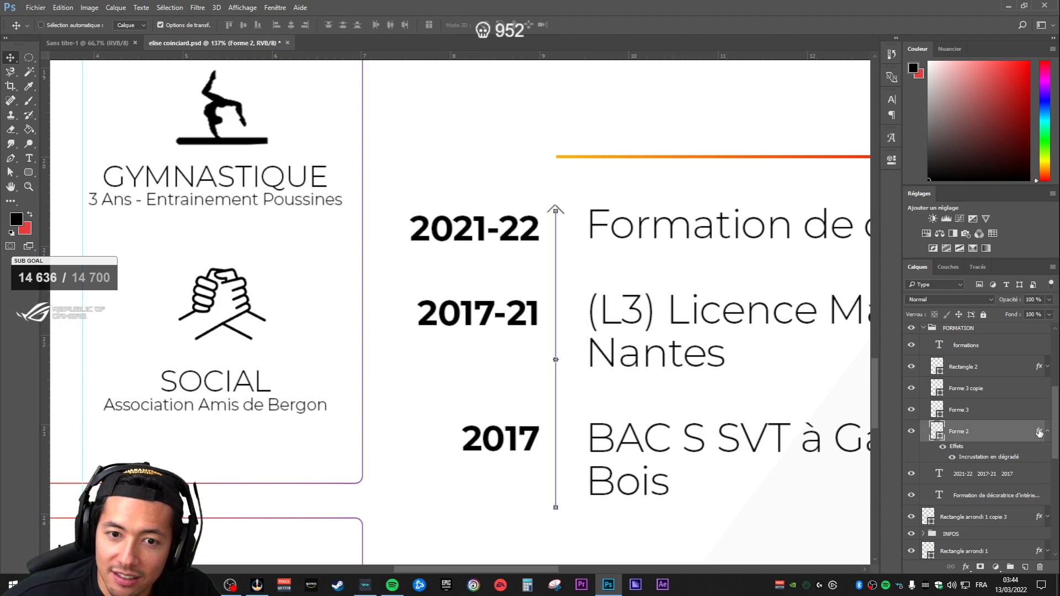
drag(579, 237, 777, 220)
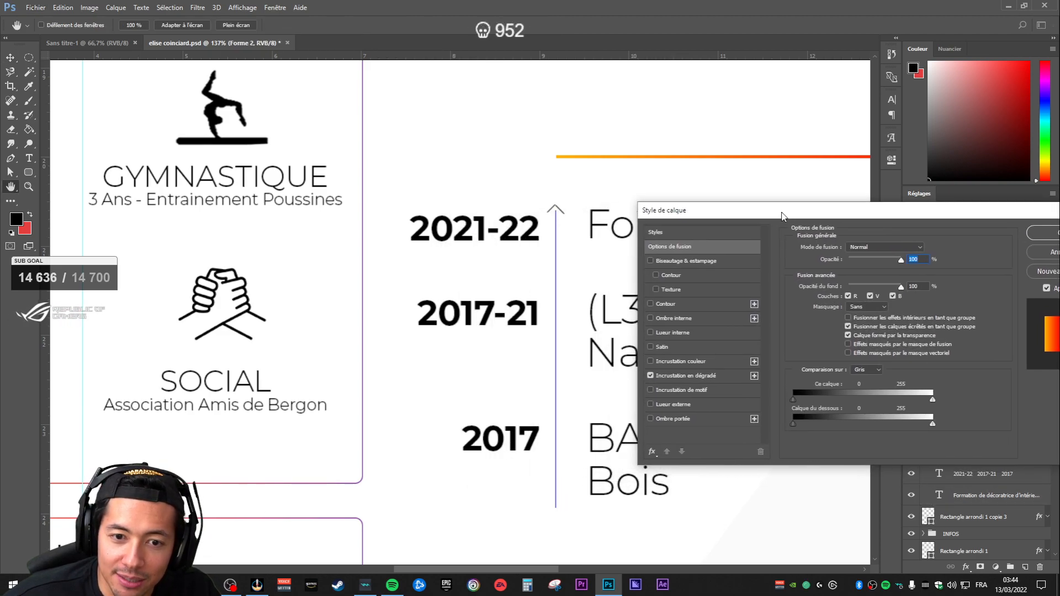
click(705, 373)
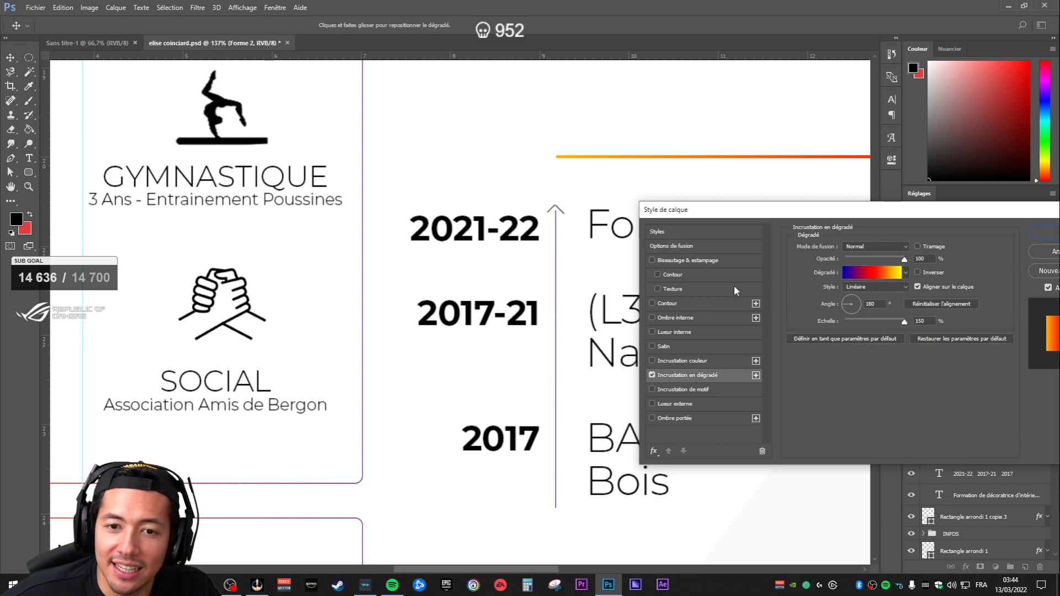
click(652, 376)
drag(893, 218, 758, 272)
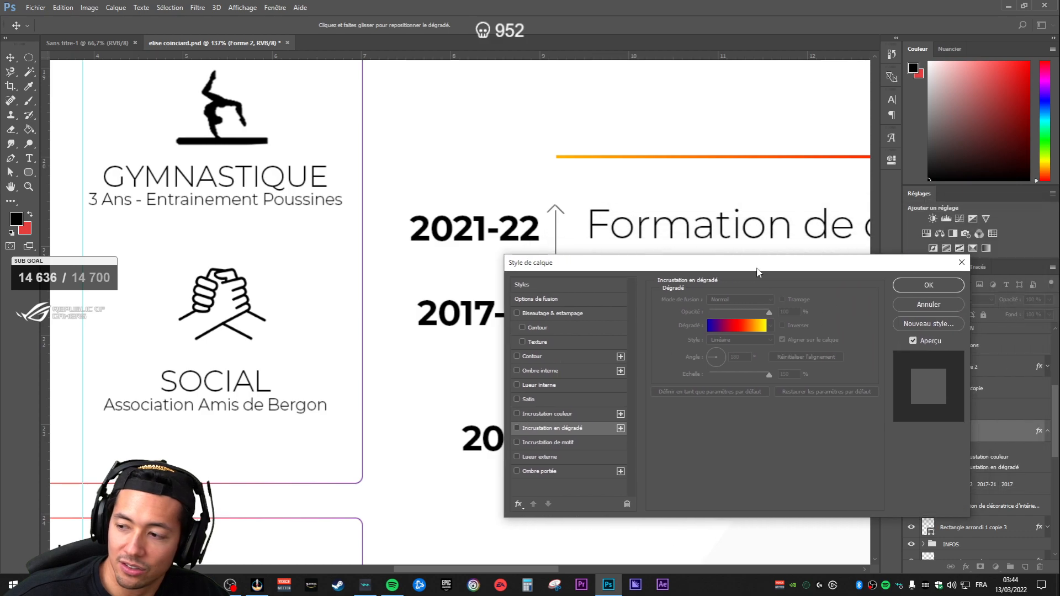
click(928, 286)
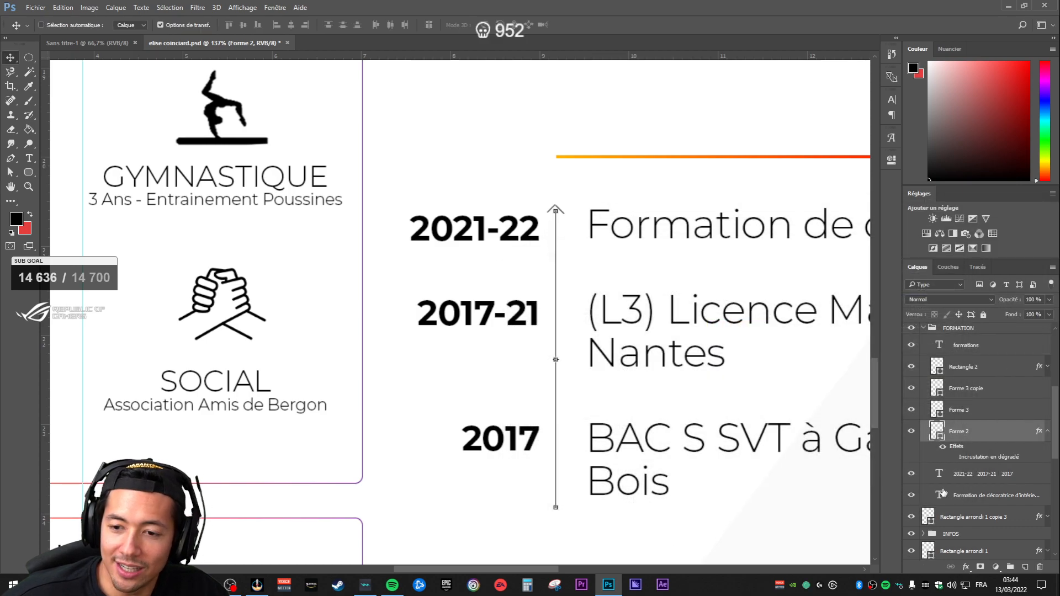
double_click(1029, 438)
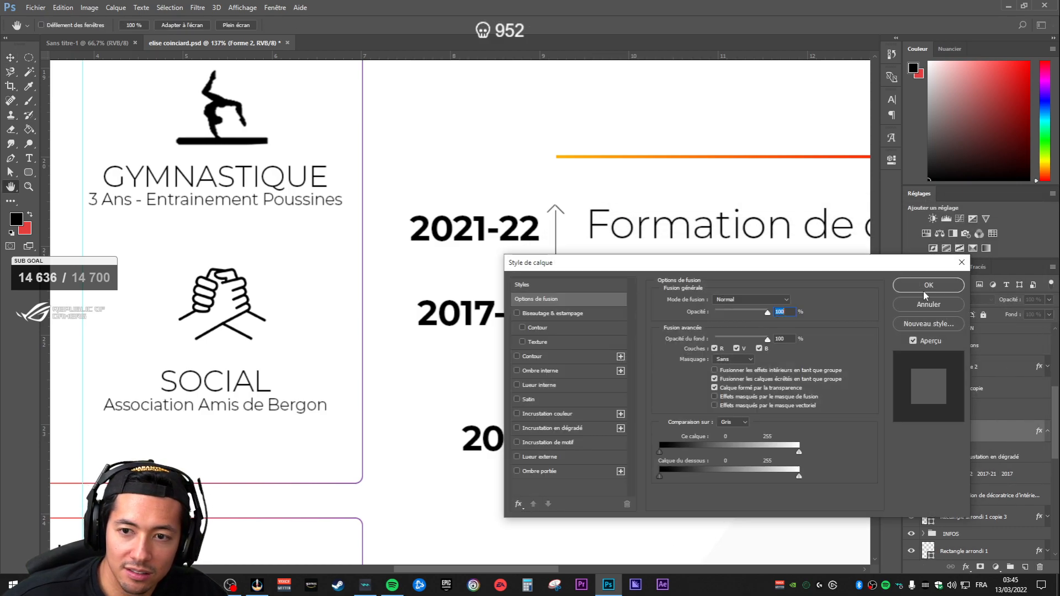
click(963, 263)
Step: Set the fill of Forme 2, the FORMATIONS arrow's vertical line, to a neutral mid-grey after trying out other colours
double_click(939, 437)
drag(834, 353, 954, 237)
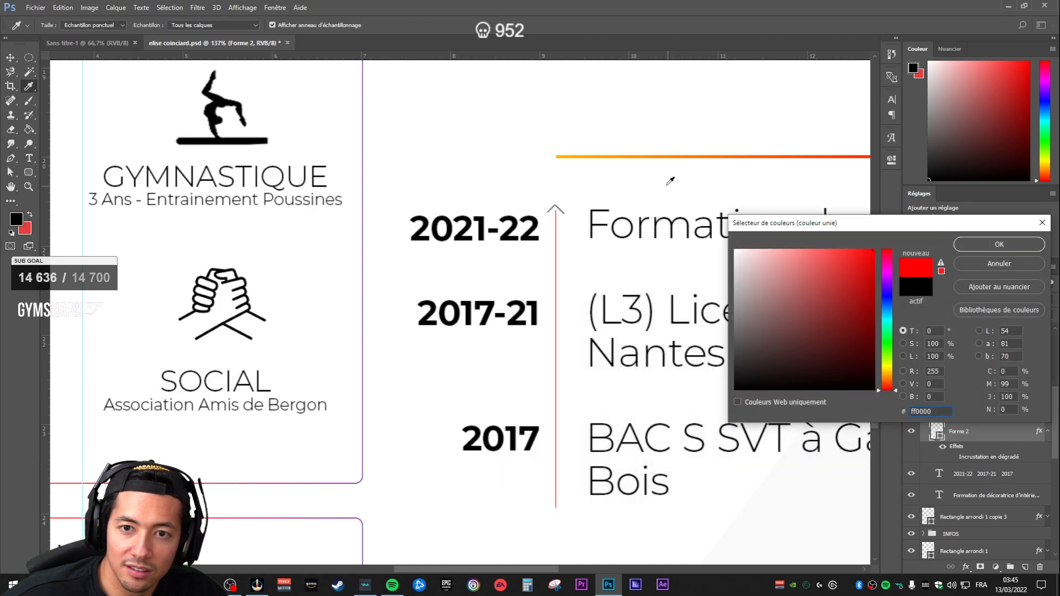
click(578, 158)
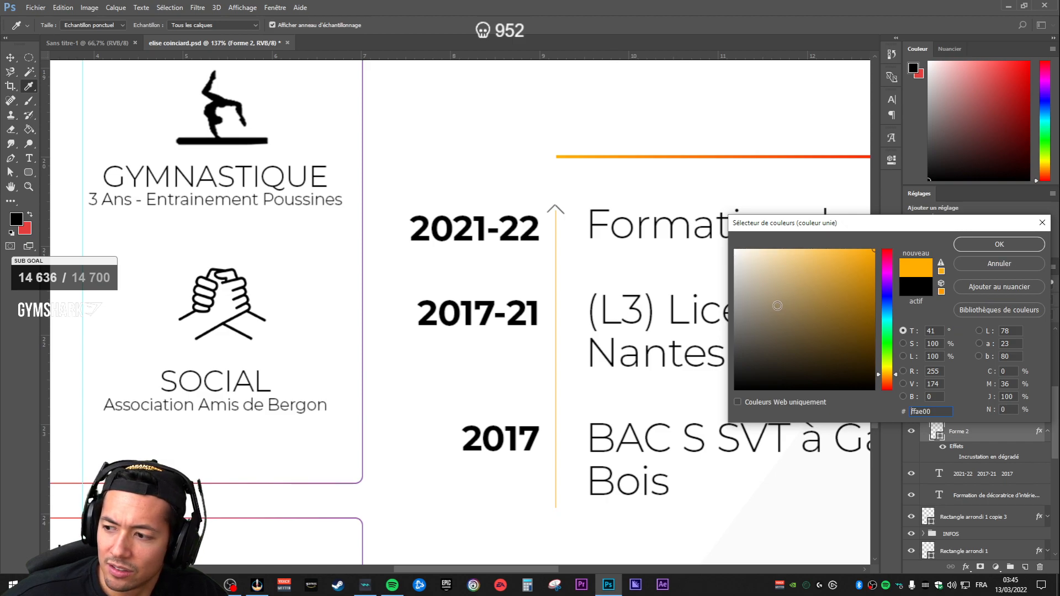
drag(859, 341, 701, 303)
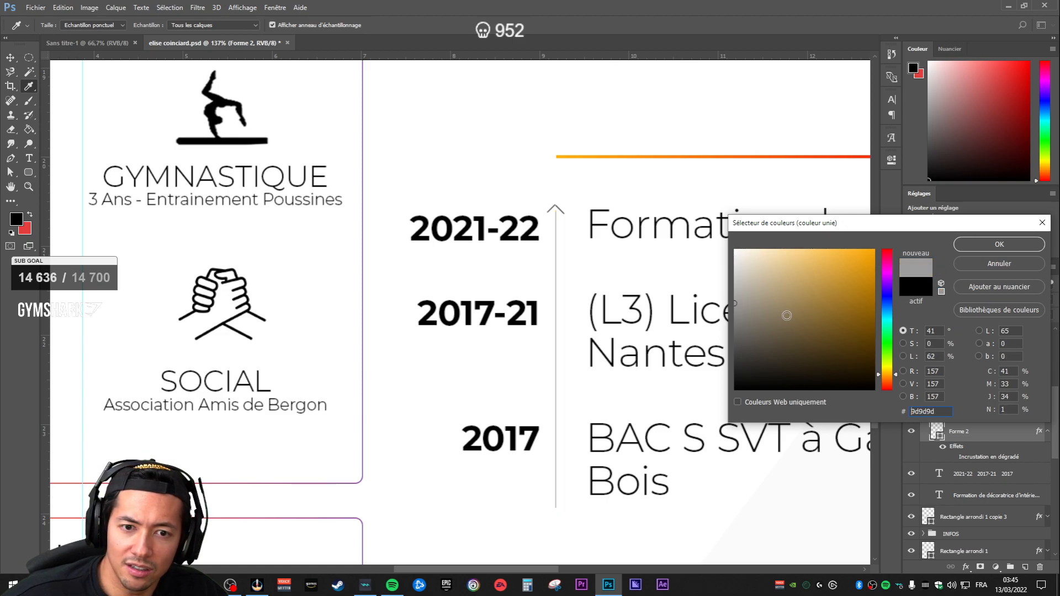
click(708, 252)
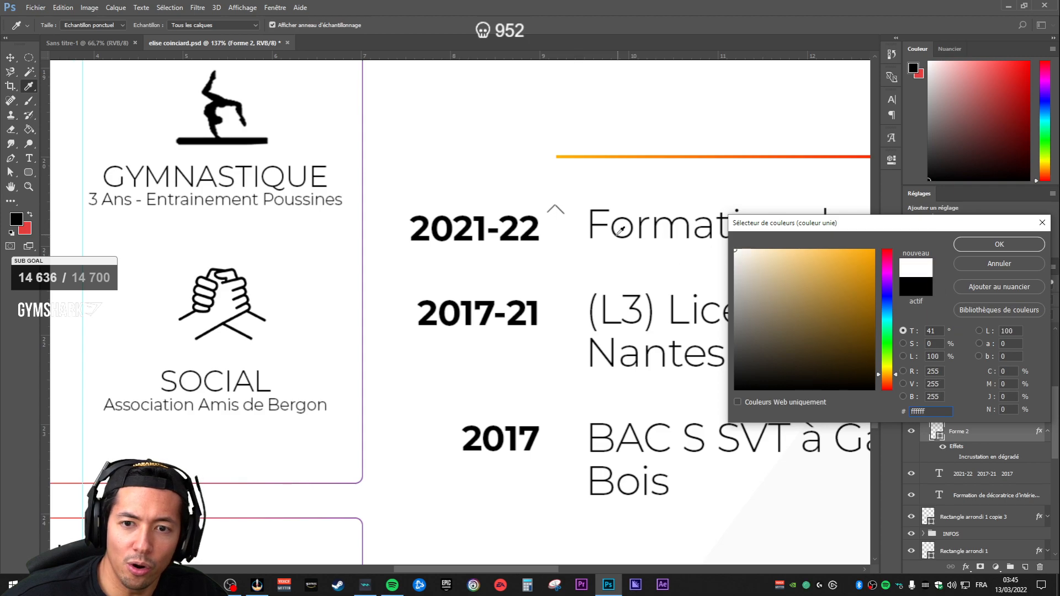
mouse_move(783, 278)
mouse_down()
mouse_move(776, 313)
mouse_move(685, 316)
mouse_up()
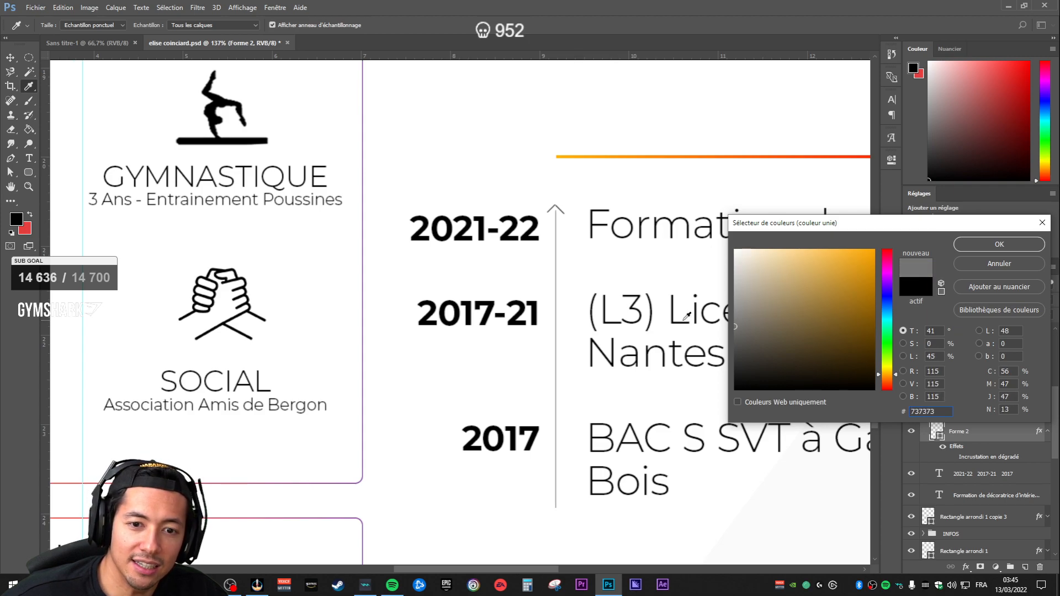
click(982, 248)
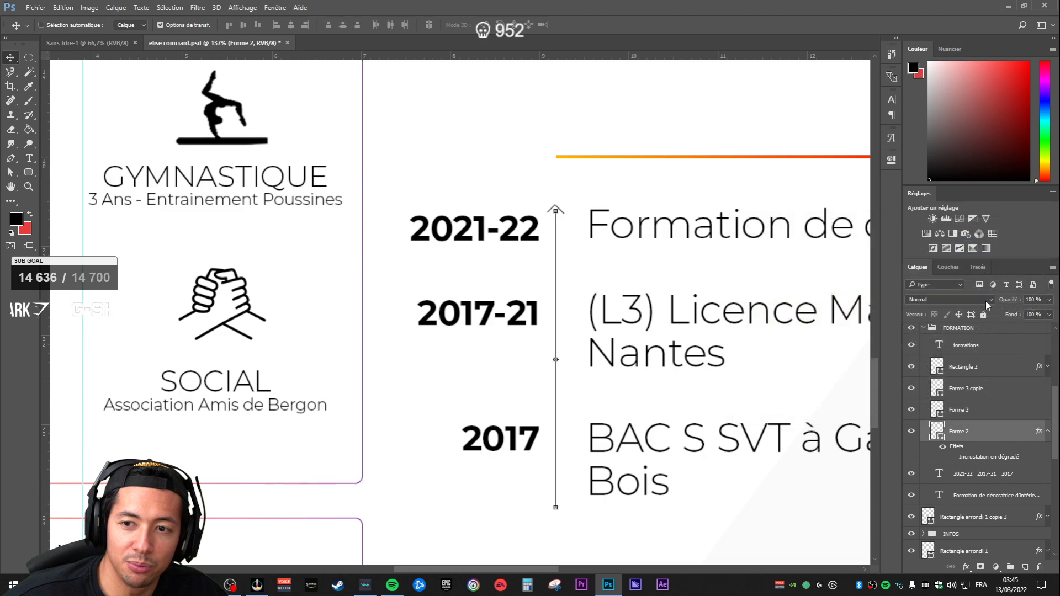
Step: Set the fills of Forme 3 and Forme 3 copie, the FORMATIONS arrowhead strokes, to grey (808080) and check the arrow up close
click(985, 413)
scroll(724, 368, down, 4)
scroll(760, 283, up, 1)
drag(744, 352, 603, 288)
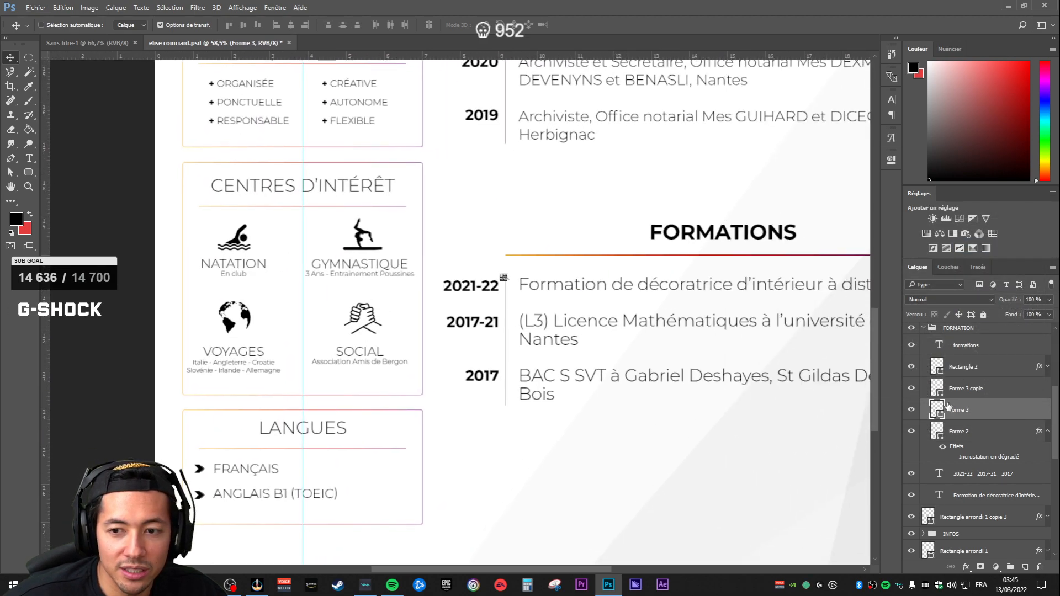
click(969, 390)
double_click(941, 413)
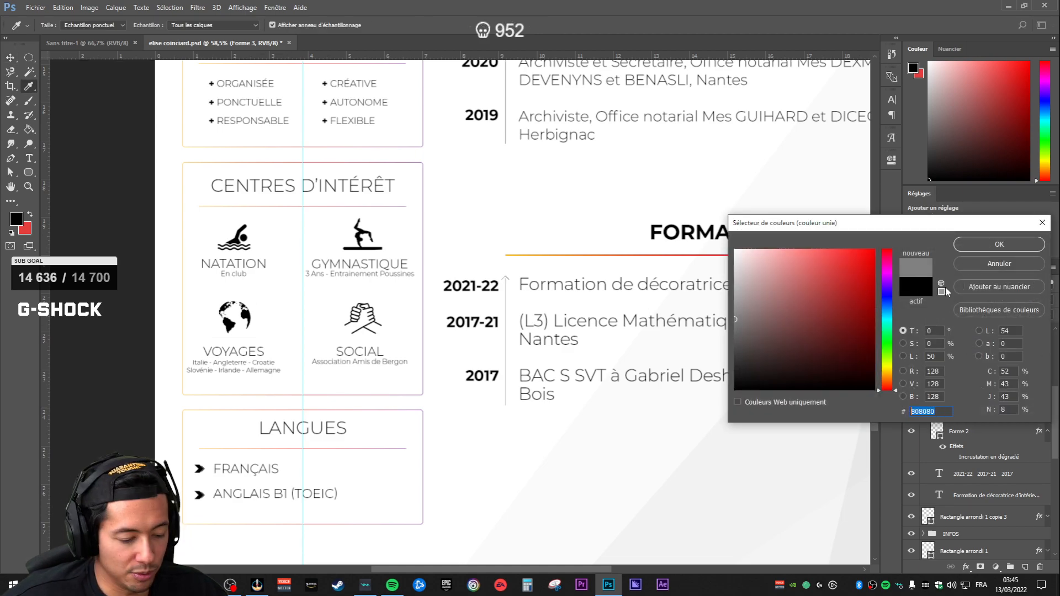
click(1000, 245)
double_click(940, 392)
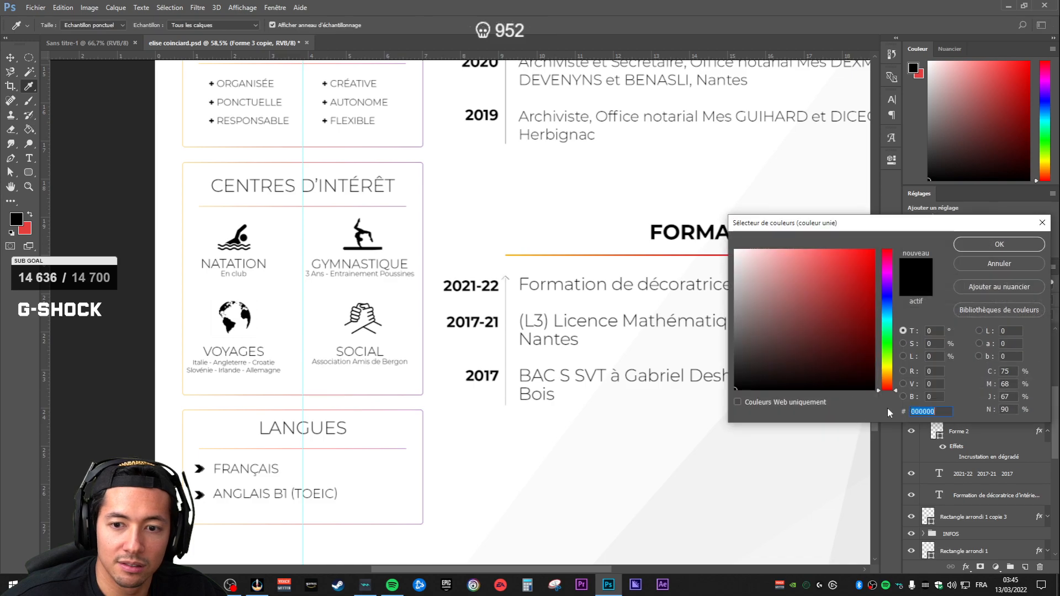
click(999, 244)
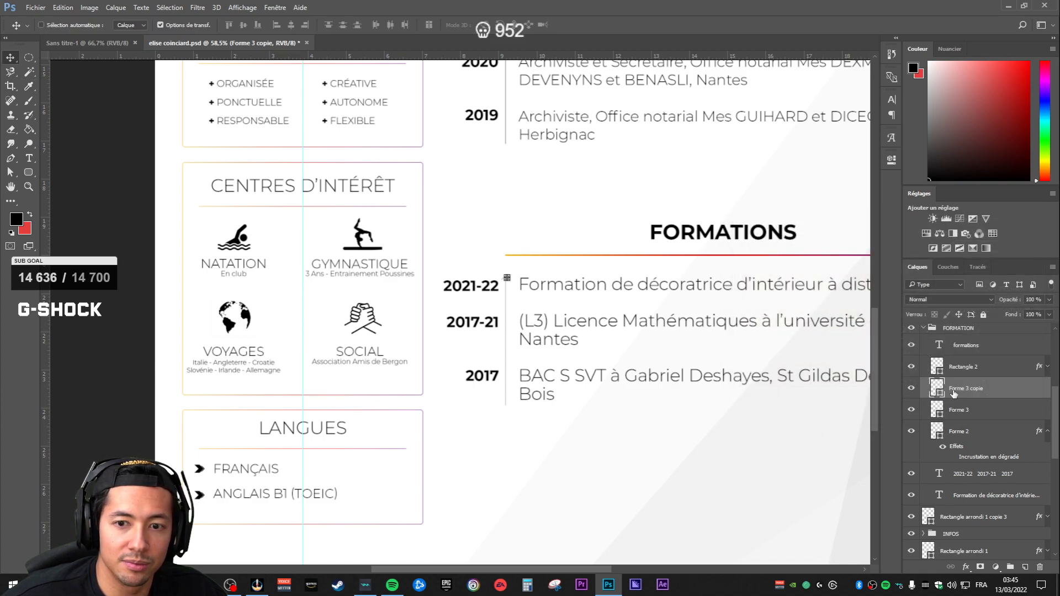
click(909, 418)
scroll(491, 319, up, 10)
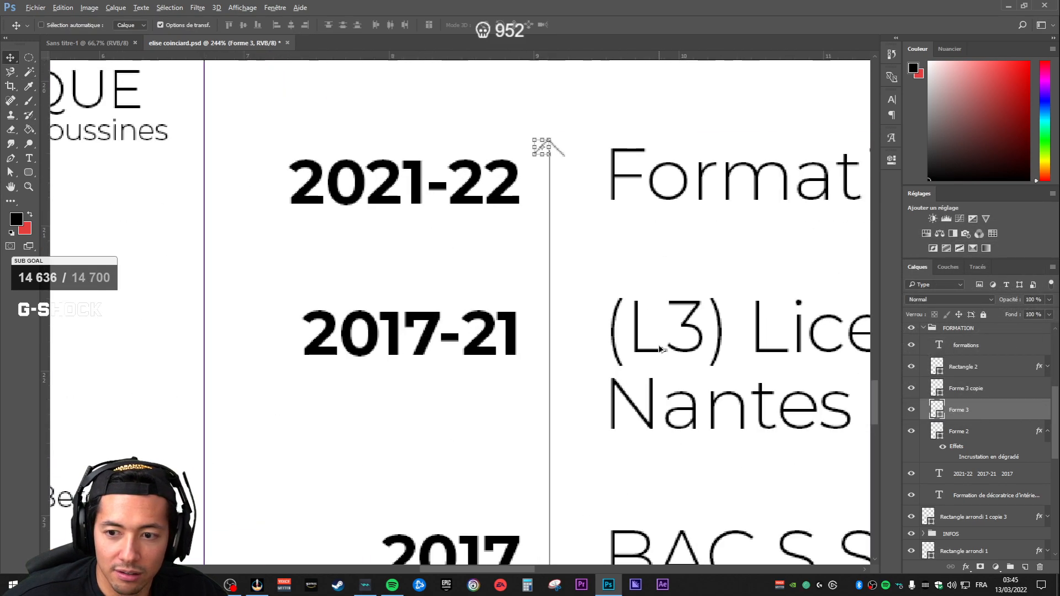
scroll(662, 345, down, 14)
scroll(626, 146, up, 5)
Step: Collapse the FORMATION group and set the fill of Forme 2, the EXP PRO arrow's vertical line, to grey (808080)
drag(738, 160, 683, 309)
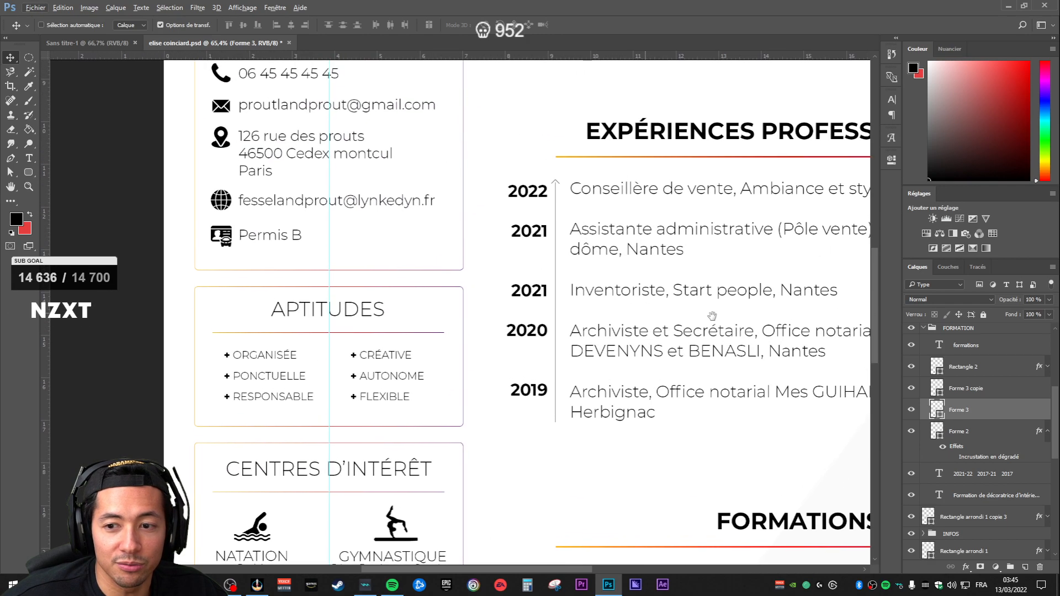
click(948, 388)
scroll(948, 382, up, 2)
click(921, 381)
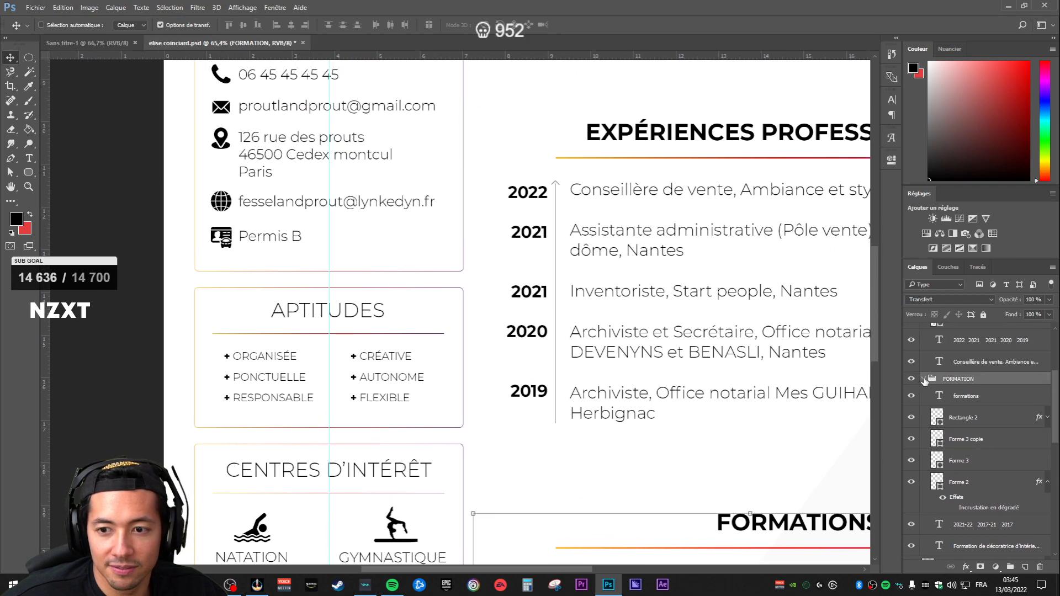
scroll(949, 419, up, 4)
click(965, 426)
click(960, 446)
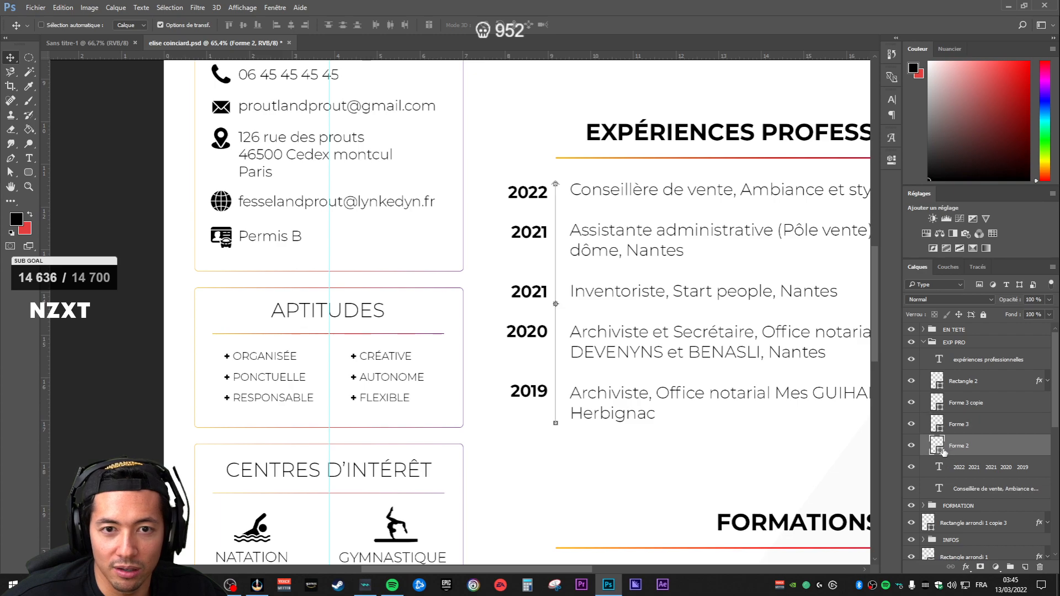
double_click(941, 452)
text(808080)
click(986, 244)
Step: Set the fills of Forme 3 and Forme 3 copie in the EXP PRO group to grey (808080) and save the document
double_click(939, 427)
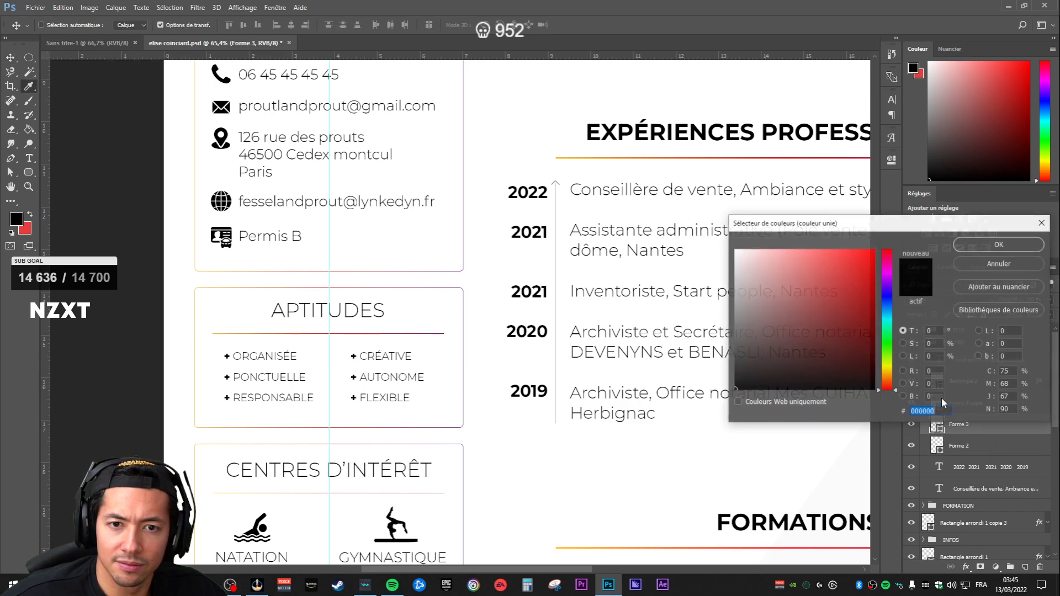
click(987, 241)
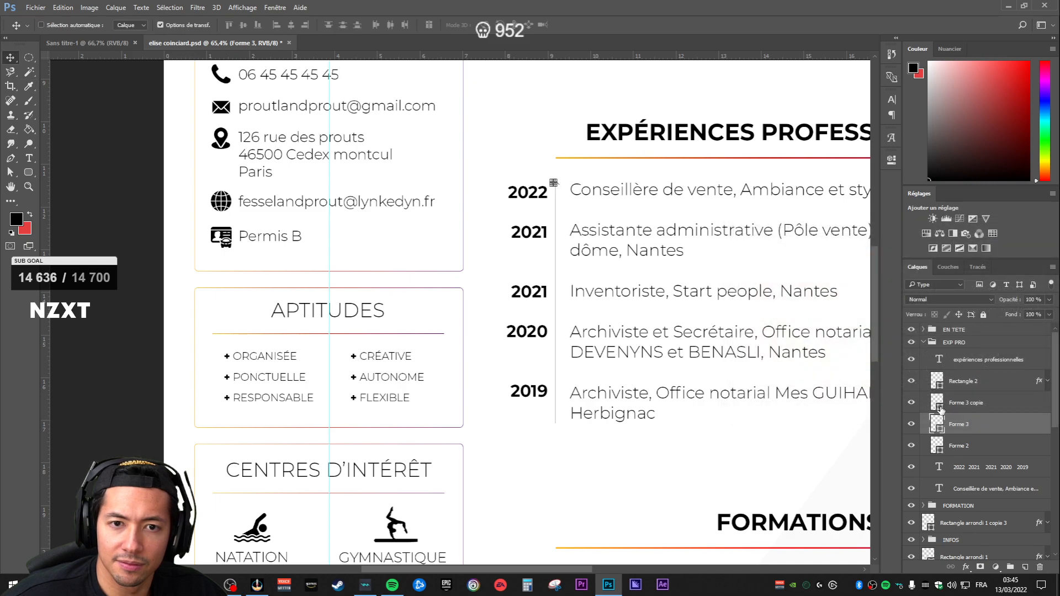
double_click(940, 409)
click(975, 243)
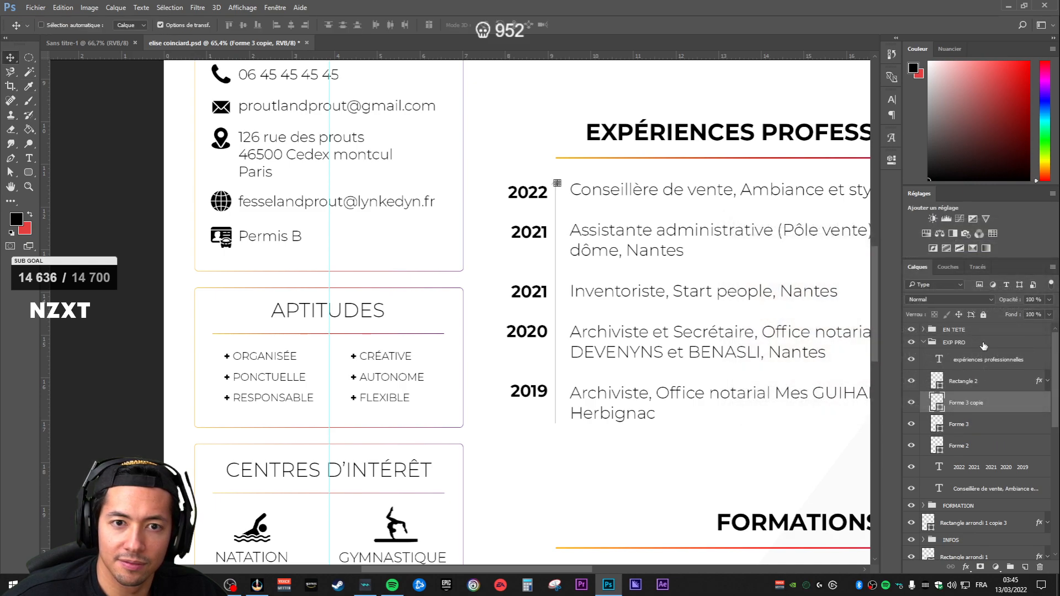
click(989, 383)
key(ctrl+0)
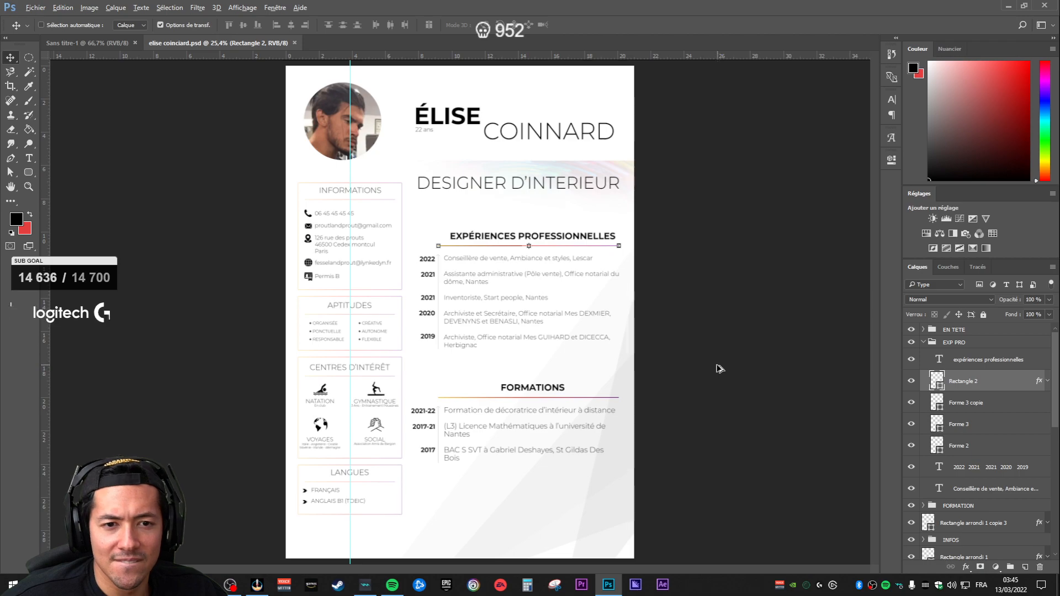
Step: Examine the grey timeline arrows beside the FORMATIONS and EXPÉRIENCES PROFESSIONNELLES dates, both up close and within the overall page
scroll(507, 395, up, 2)
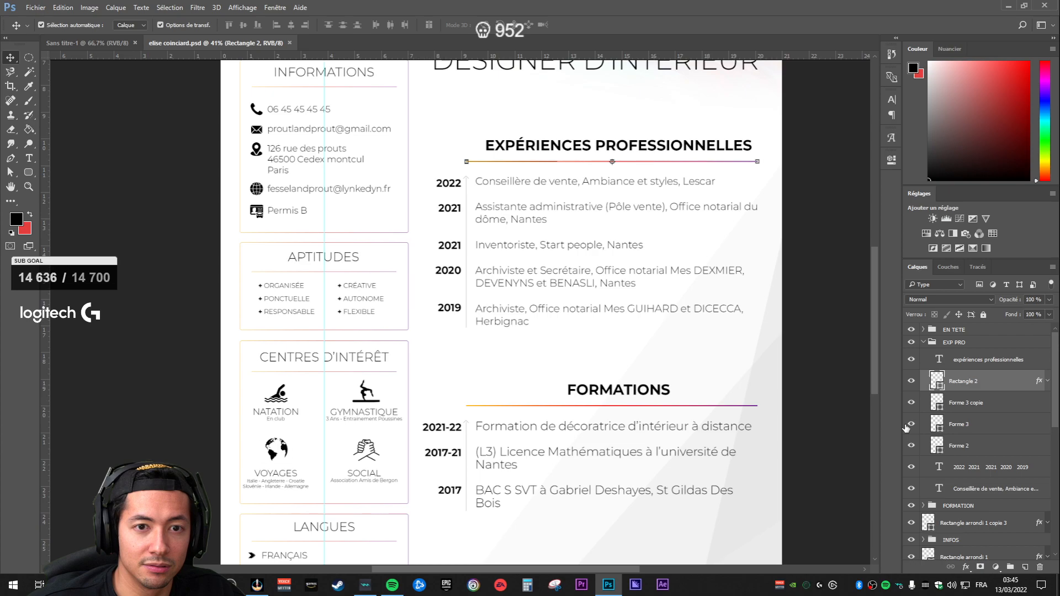
key(ctrl)
key(ctrl)
key(ctrl)
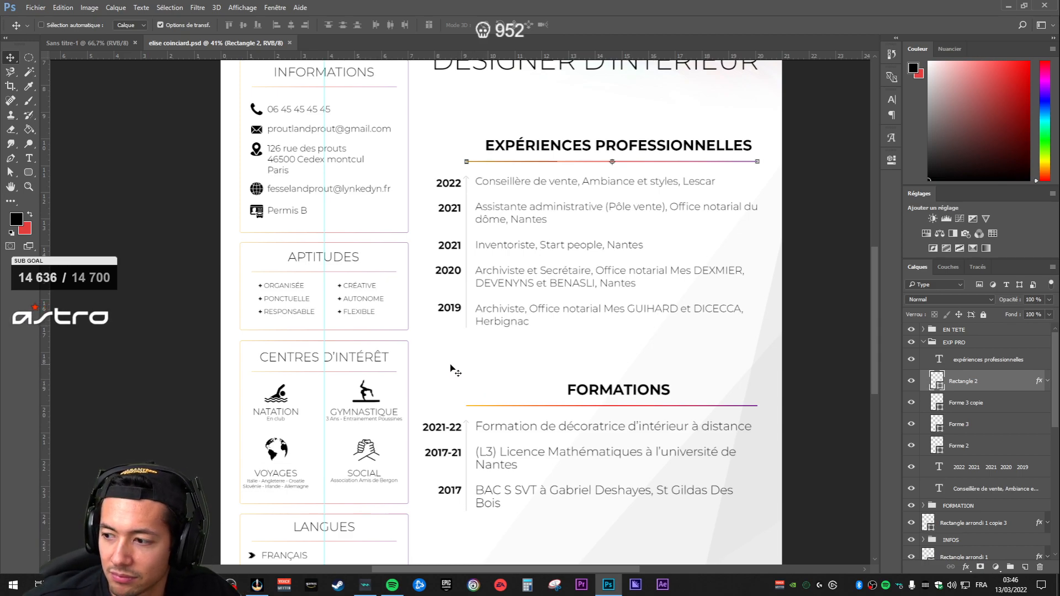
scroll(450, 385, up, 5)
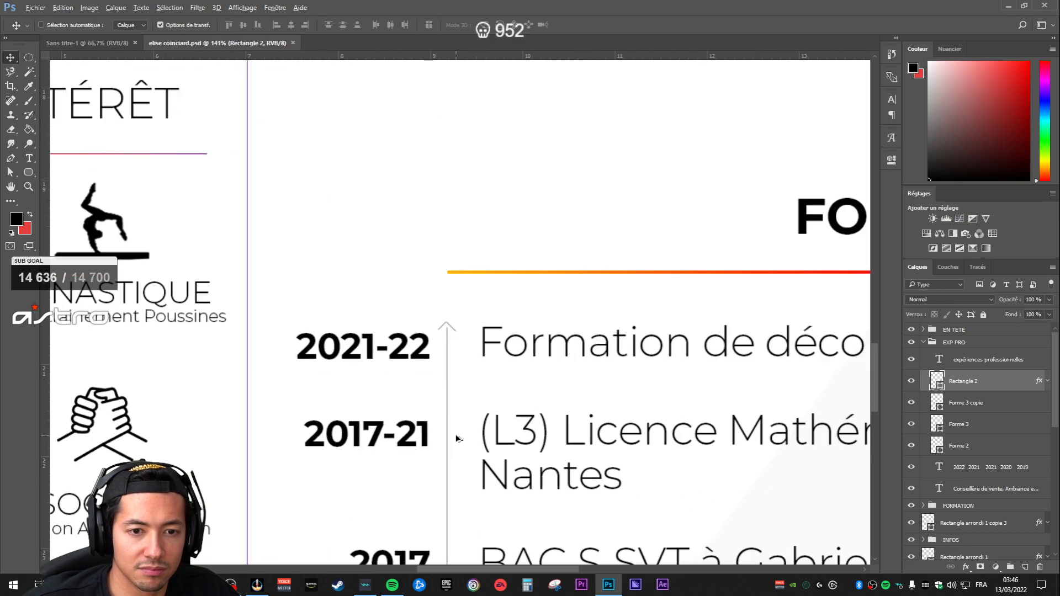
scroll(441, 409, down, 2)
scroll(439, 412, down, 1)
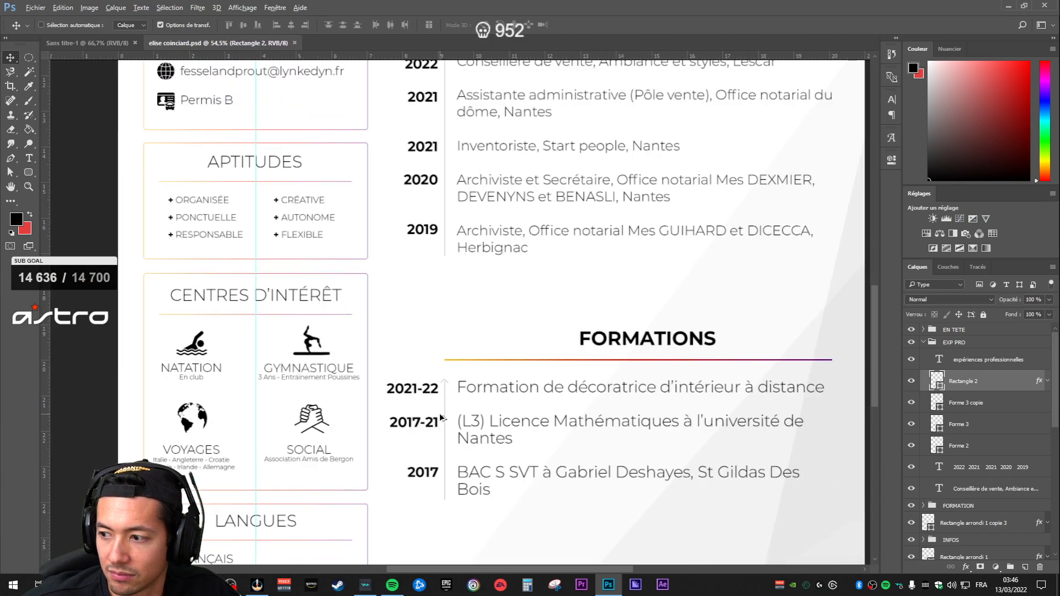
scroll(440, 413, up, 5)
scroll(447, 439, down, 5)
scroll(448, 439, down, 2)
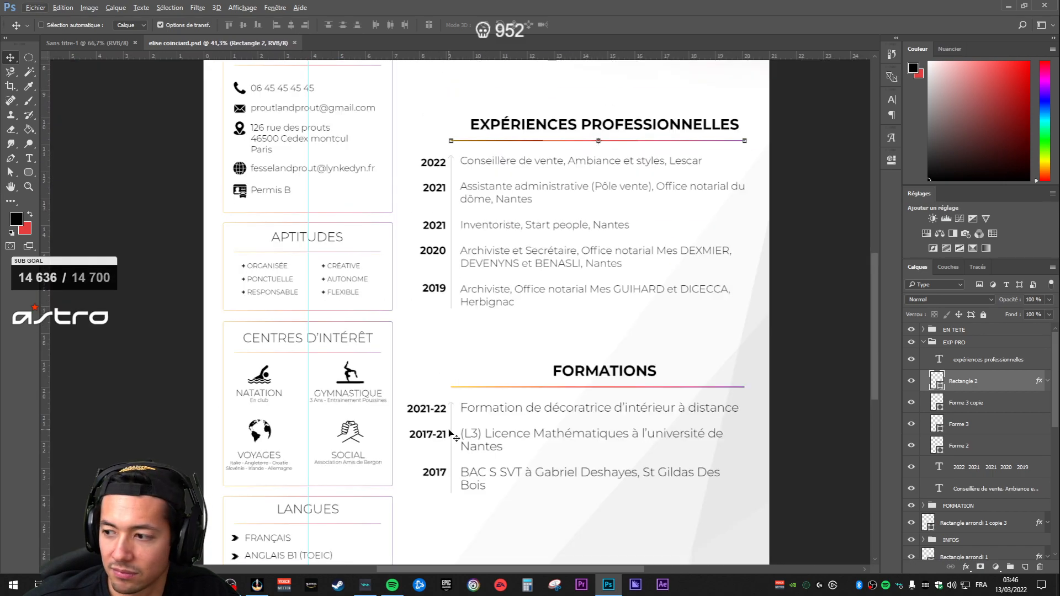
scroll(452, 436, down, 2)
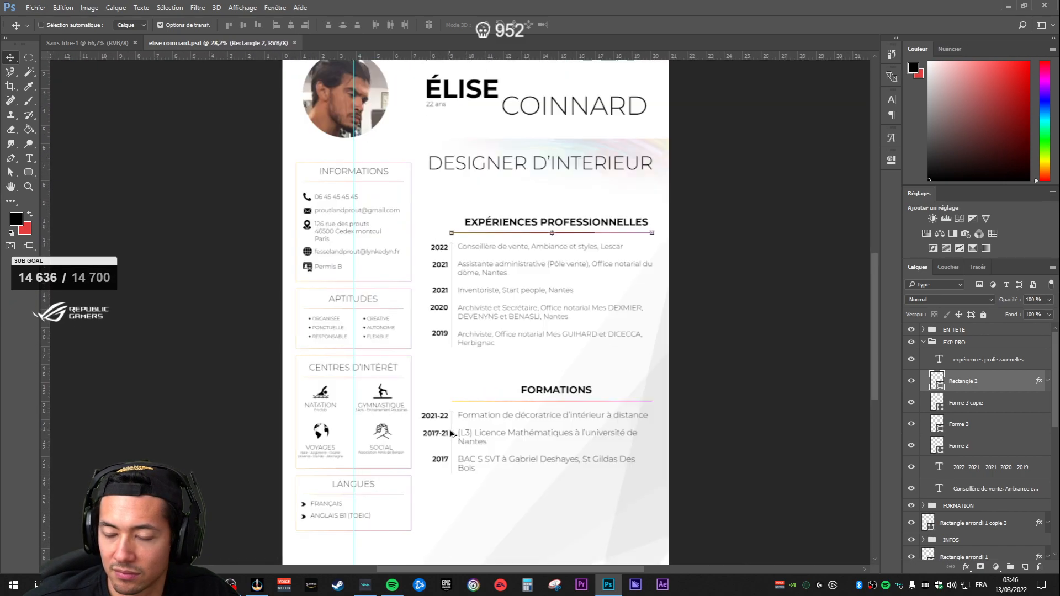
Step: Go through the arrow and heading-line layers in the EXP PRO group, hiding Forme 3 copie and Rectangle 2
click(1006, 490)
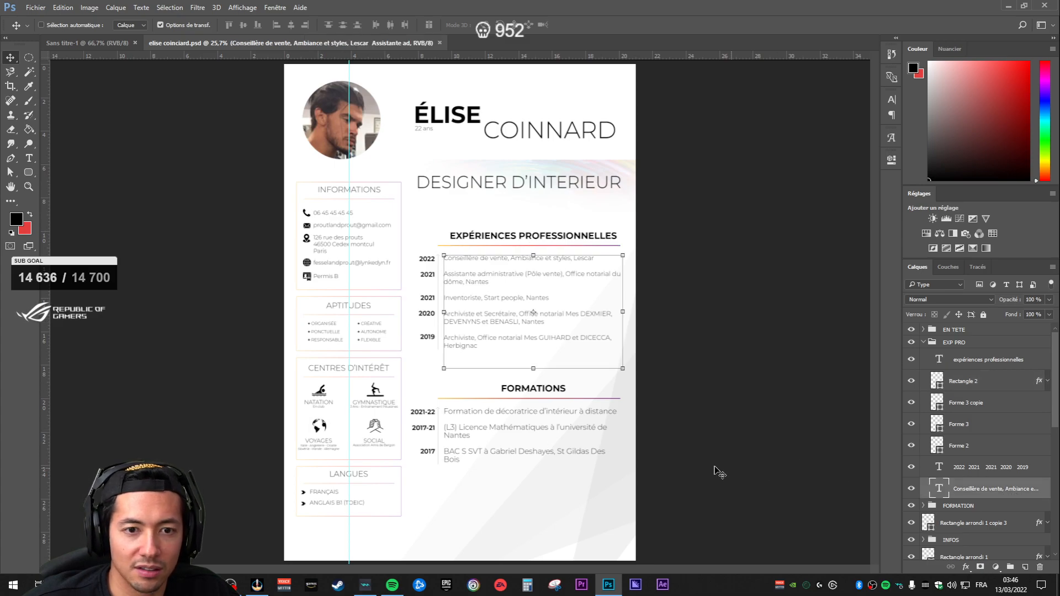
click(978, 448)
scroll(463, 393, up, 3)
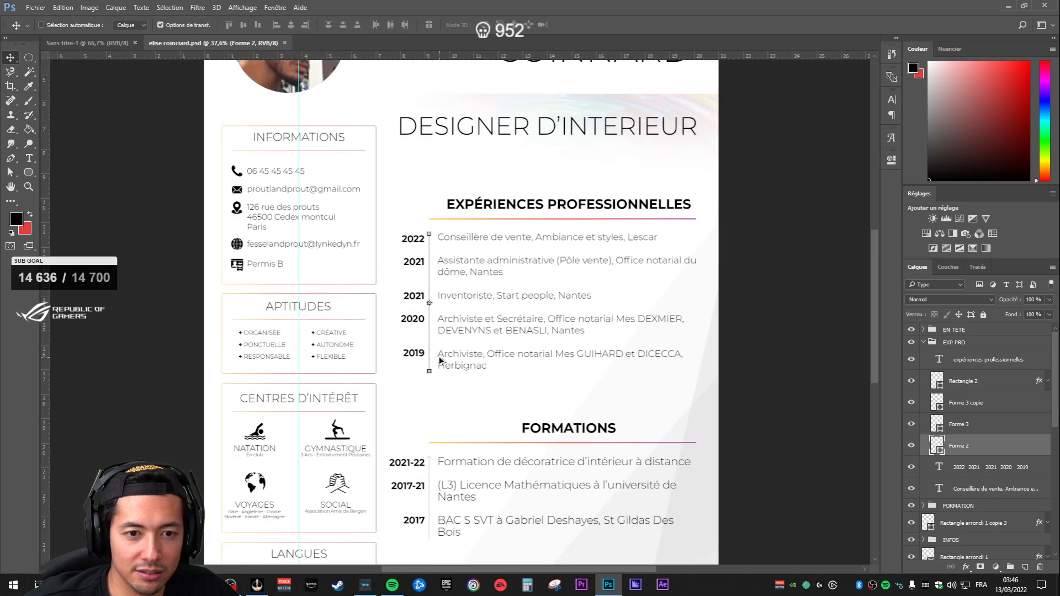
click(997, 376)
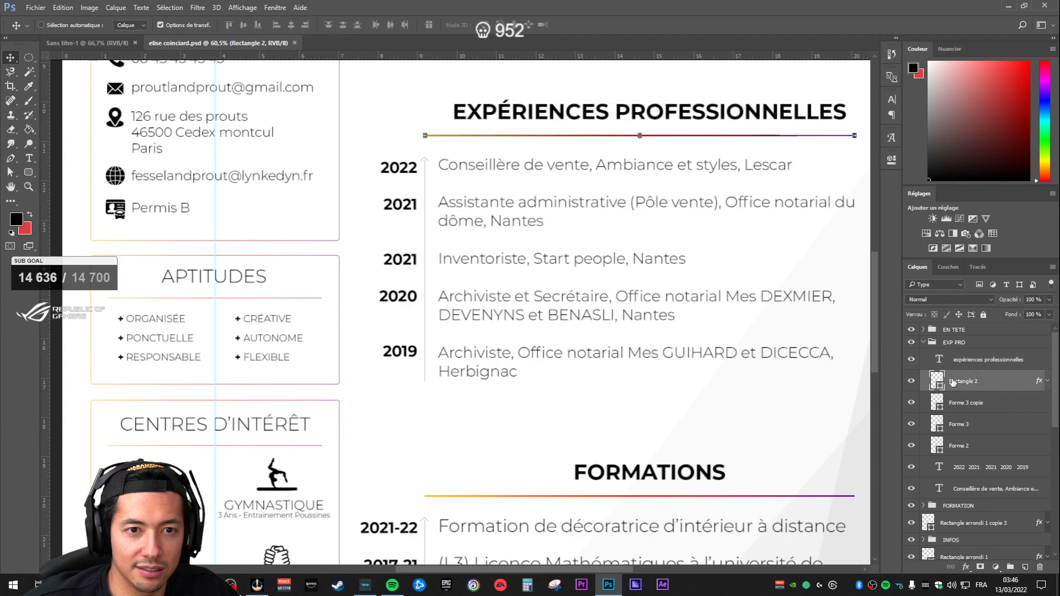
scroll(410, 255, up, 10)
drag(533, 150, 565, 263)
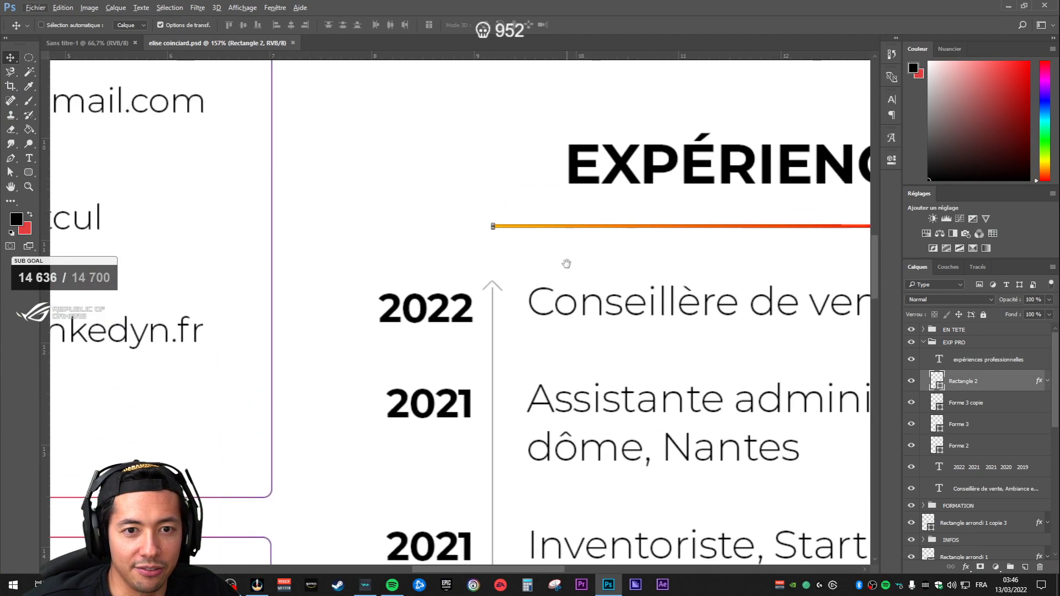
click(980, 401)
click(974, 387)
click(951, 403)
click(911, 401)
click(914, 388)
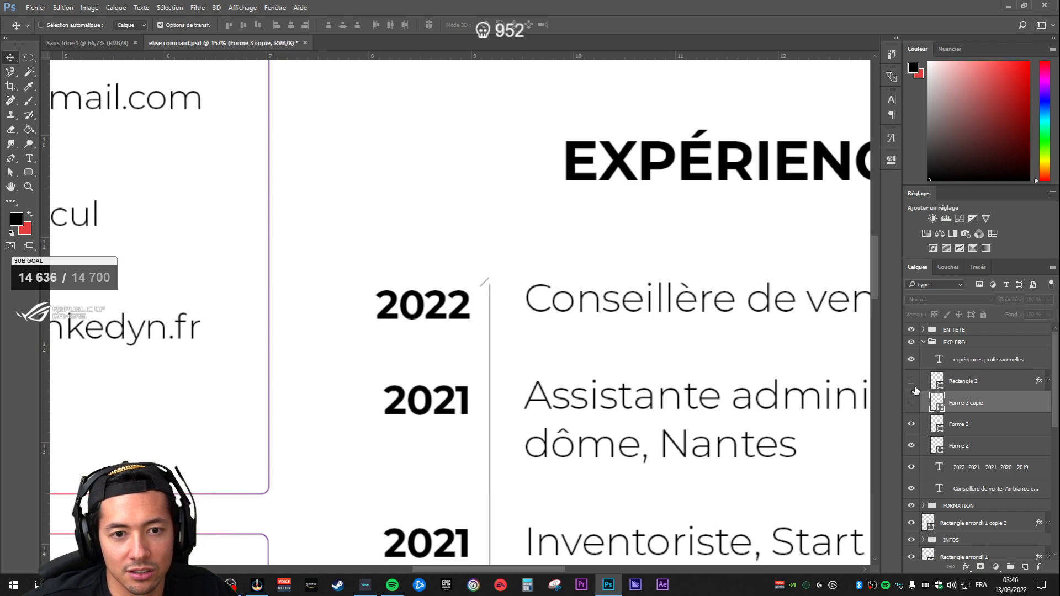
Step: Make Rectangle 2 visible again and delete the arrowhead layers Forme 3 copie and Forme 3 from the EXP PRO group
click(913, 381)
scroll(655, 427, down, 9)
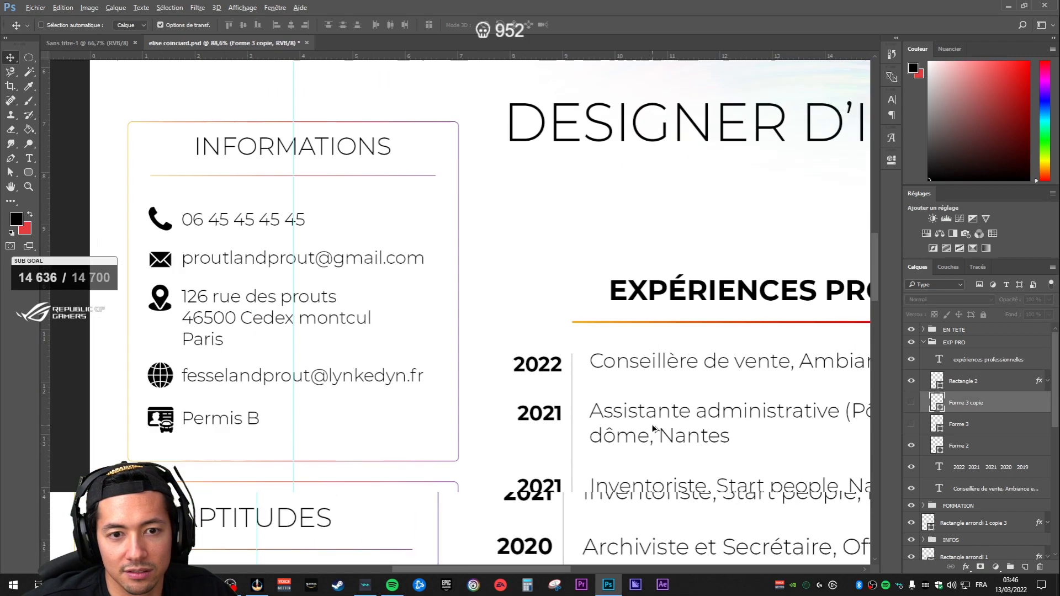
drag(665, 432, 553, 192)
drag(619, 343, 608, 329)
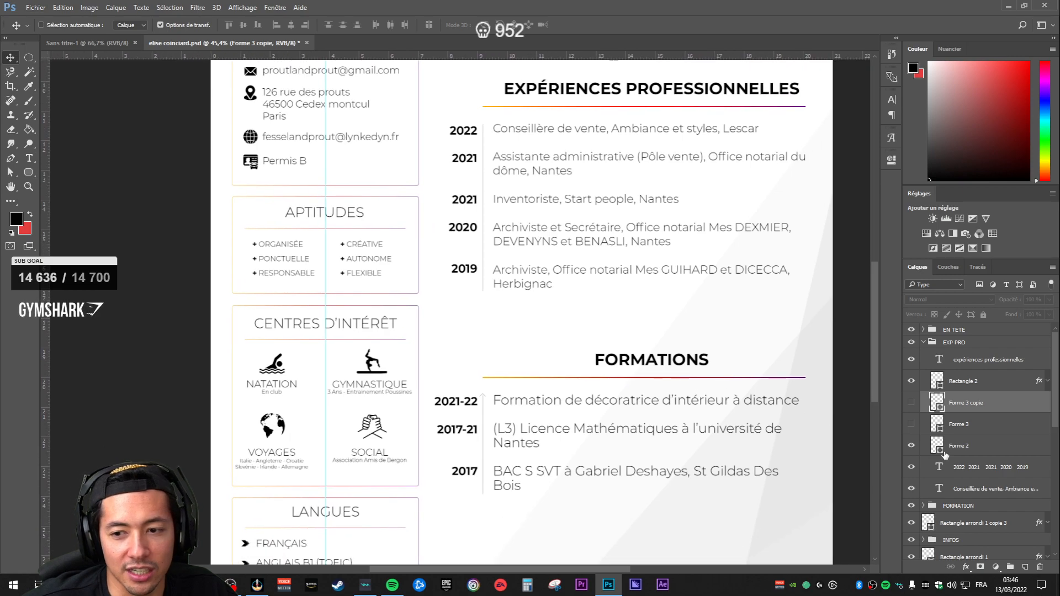
scroll(958, 497, down, 5)
scroll(959, 491, up, 5)
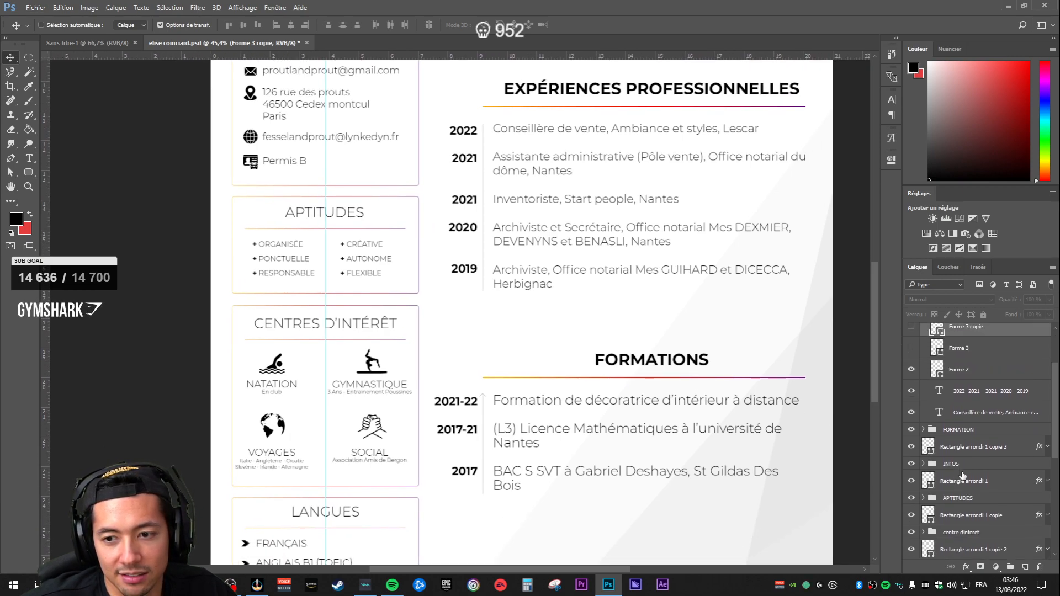
key(Delete)
key(Delete)
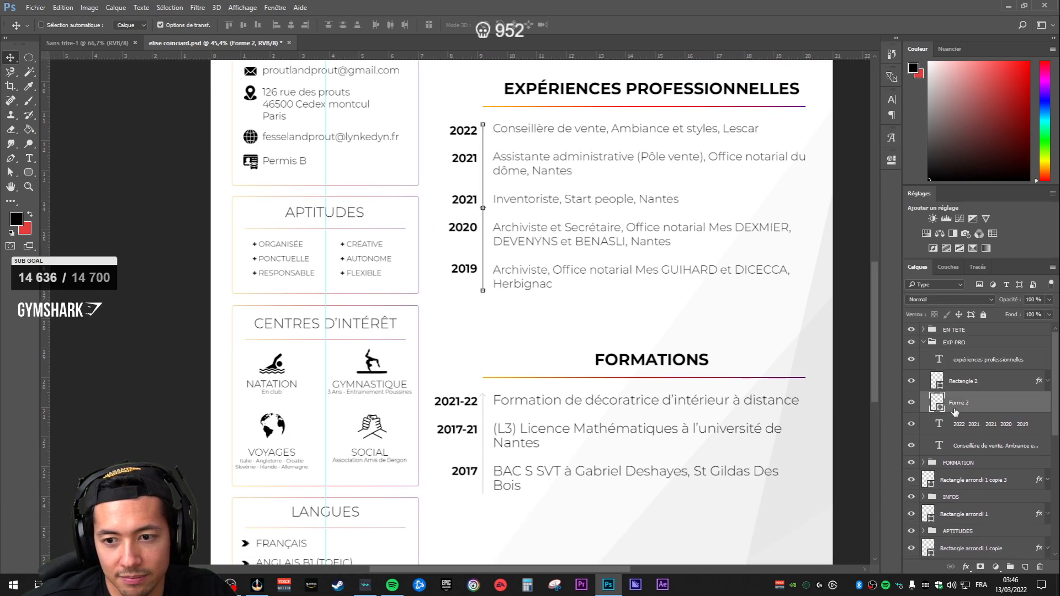
Step: Expand the FORMATION group and delete its arrowhead layers Forme 3 copie and Forme 3
scroll(960, 434, down, 2)
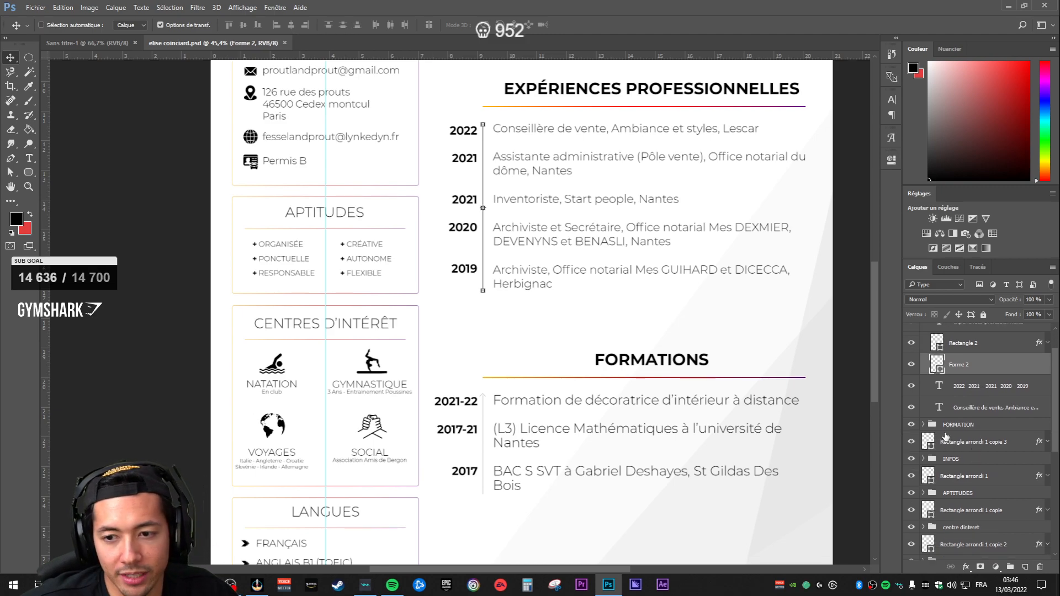
click(923, 425)
scroll(972, 442, down, 2)
click(973, 431)
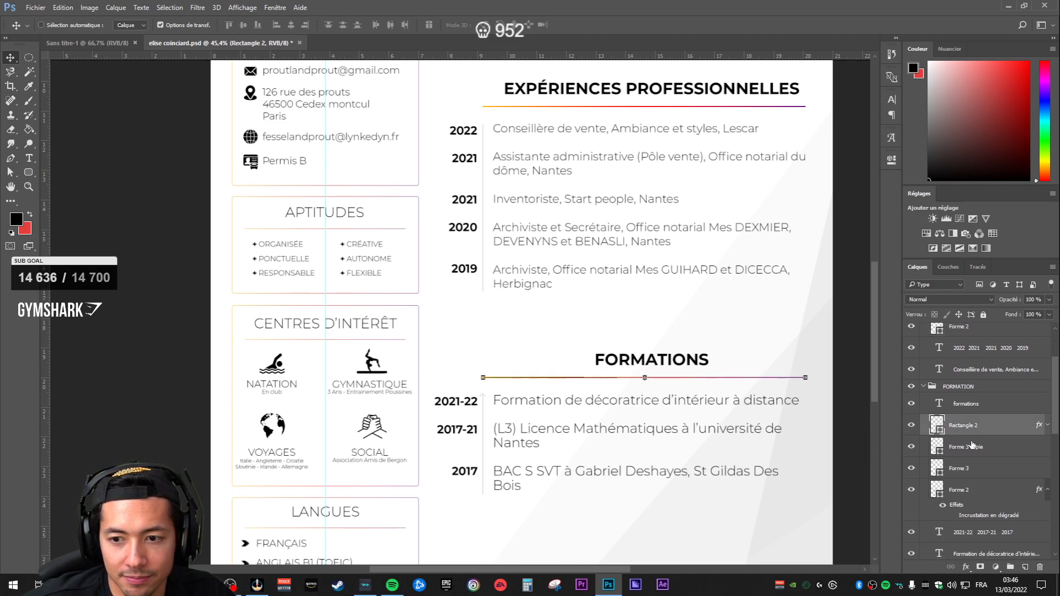
click(969, 451)
key(Delete)
key(Delete)
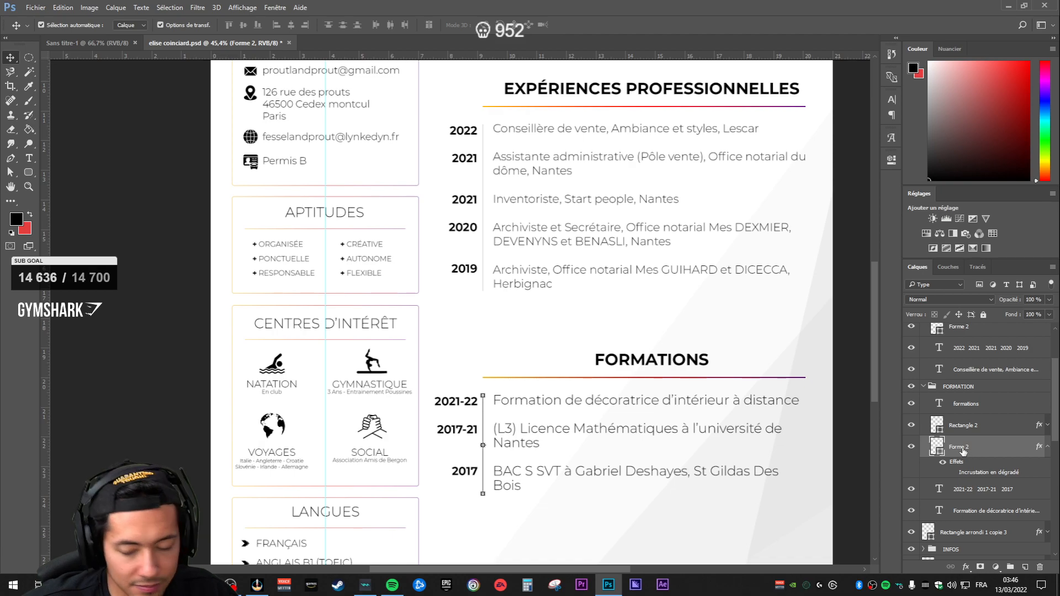
Step: Collapse the EXP PRO and FORMATION groups and select the Rectangle arrondi 1 layer
click(972, 489)
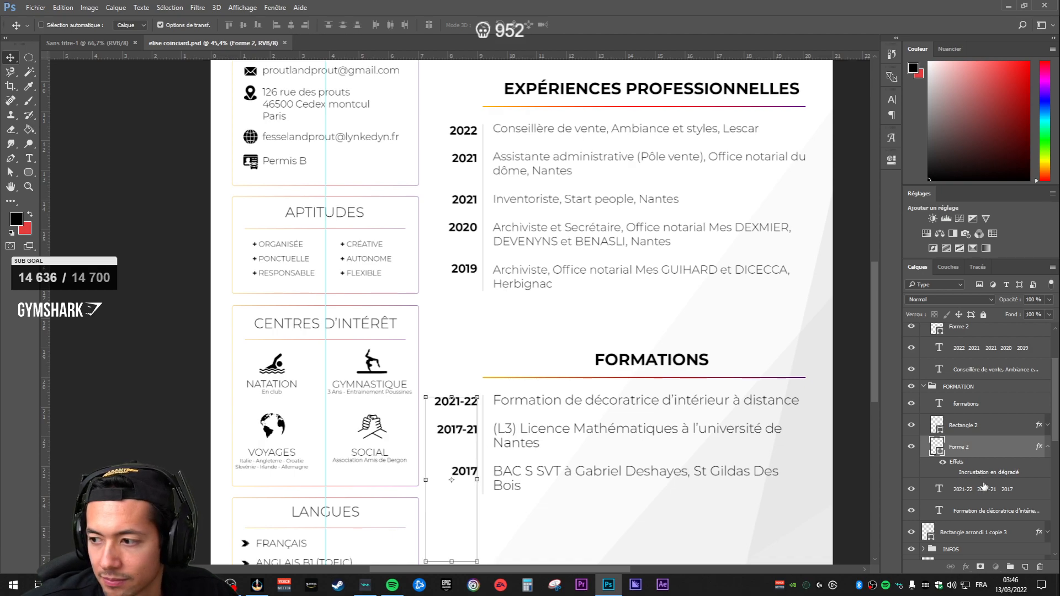
click(960, 371)
scroll(959, 376, up, 3)
click(924, 342)
click(923, 355)
click(964, 406)
Step: Go through the section groups and rounded box layers, checking which part of the CV each one covers
scroll(638, 424, down, 2)
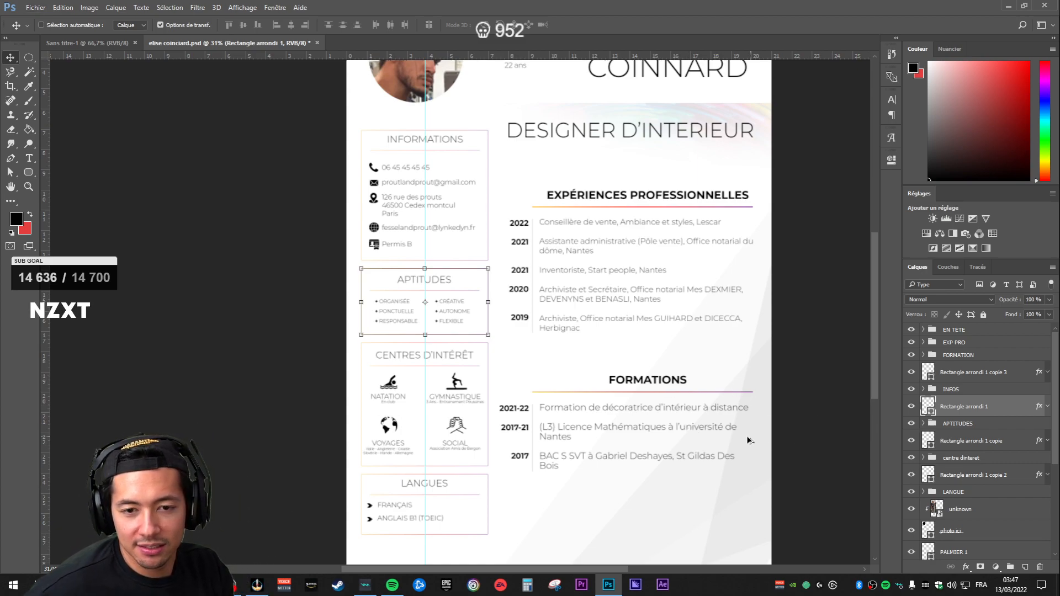
scroll(613, 423, up, 2)
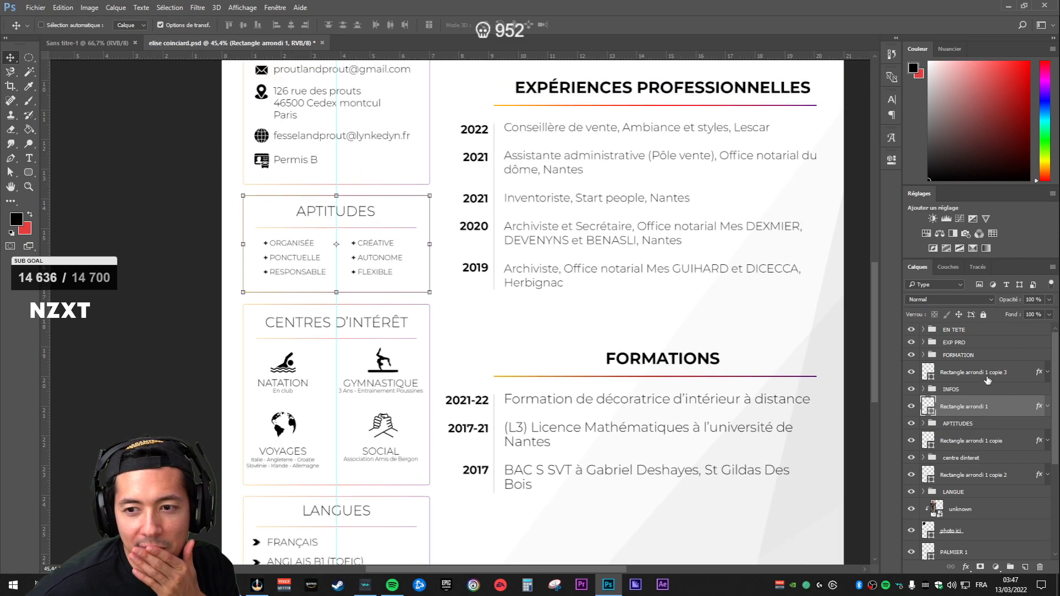
click(969, 356)
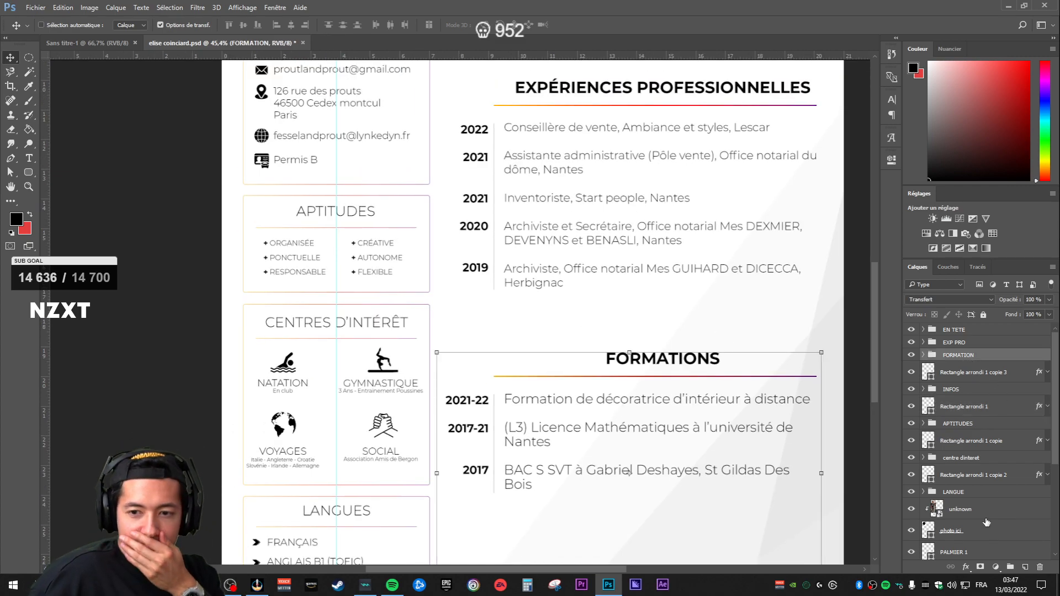
click(956, 441)
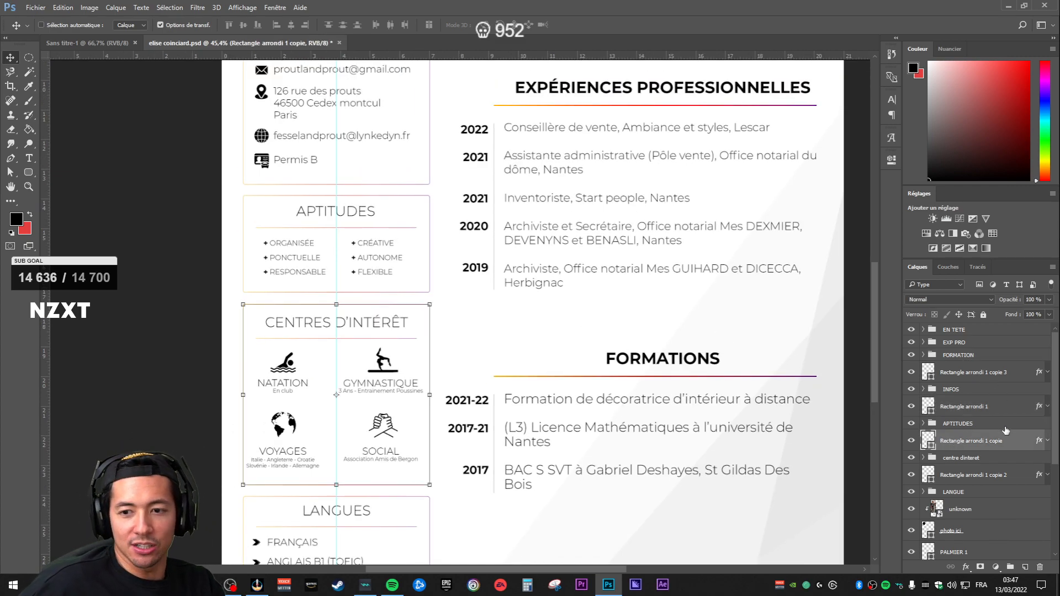
click(951, 424)
click(954, 476)
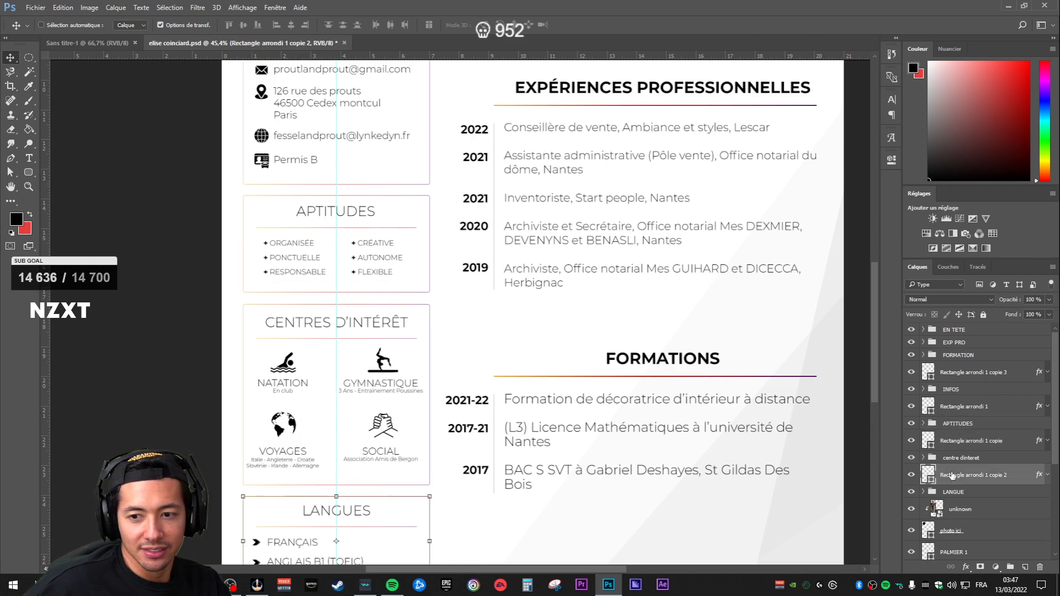
click(934, 460)
scroll(933, 458, down, 2)
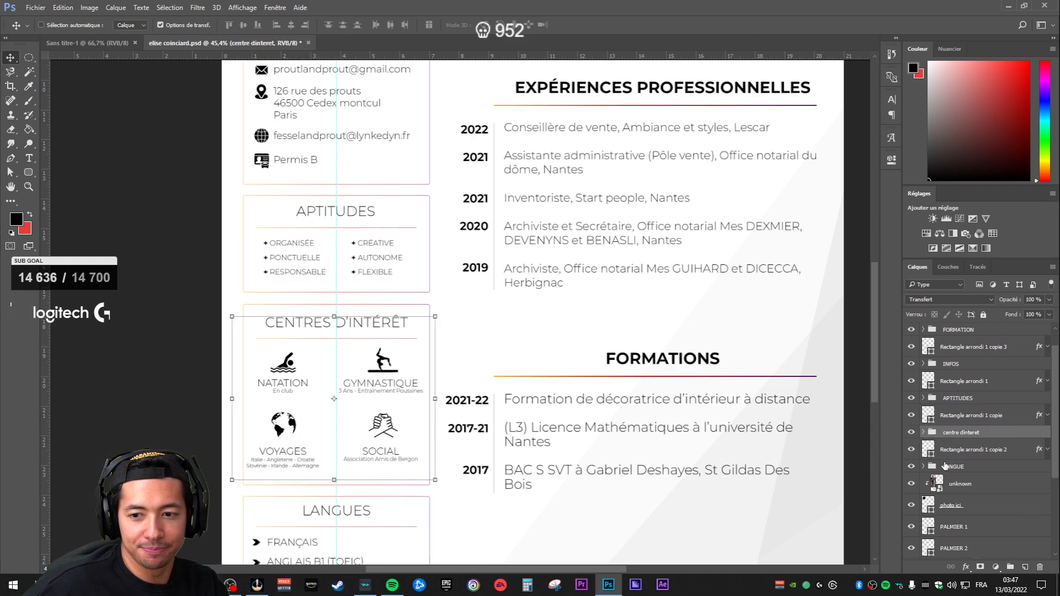
click(953, 467)
click(966, 434)
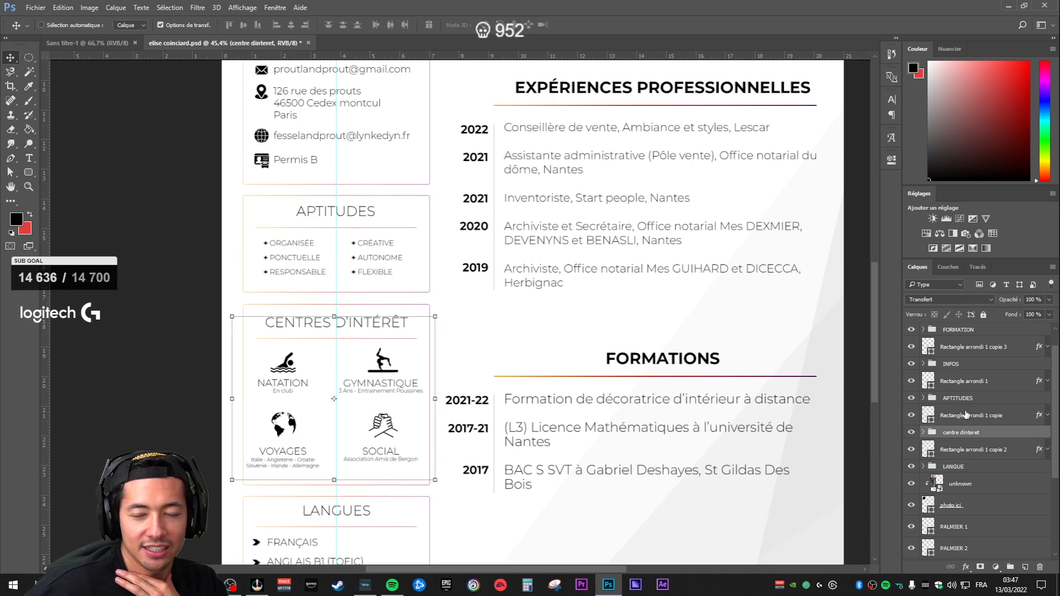
scroll(945, 392, up, 2)
click(967, 392)
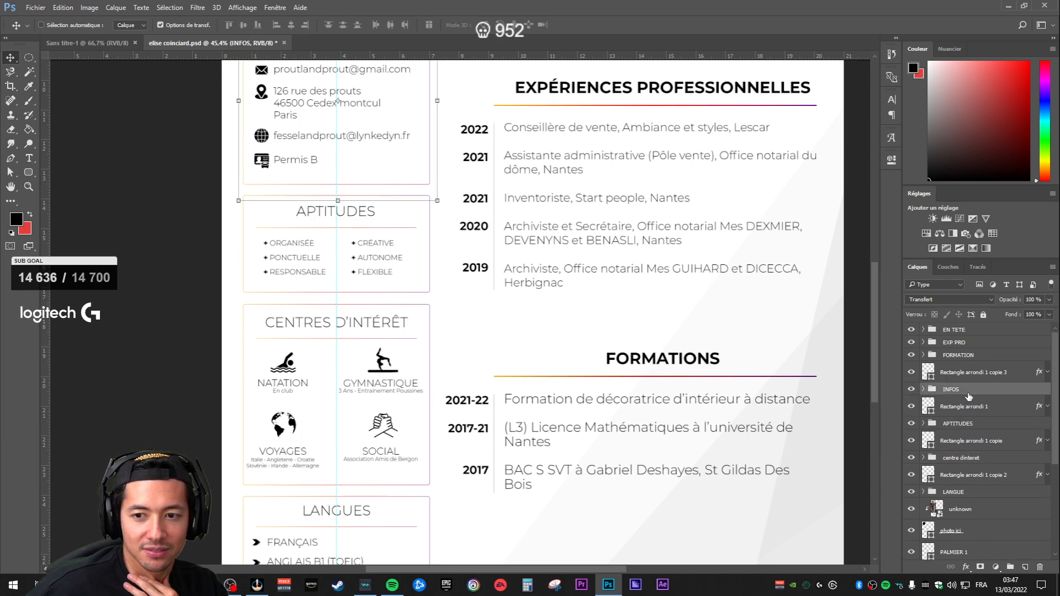
Step: Expand the EXP PRO group and set the font style of its 2022–2019 date column to Light
click(929, 343)
click(923, 343)
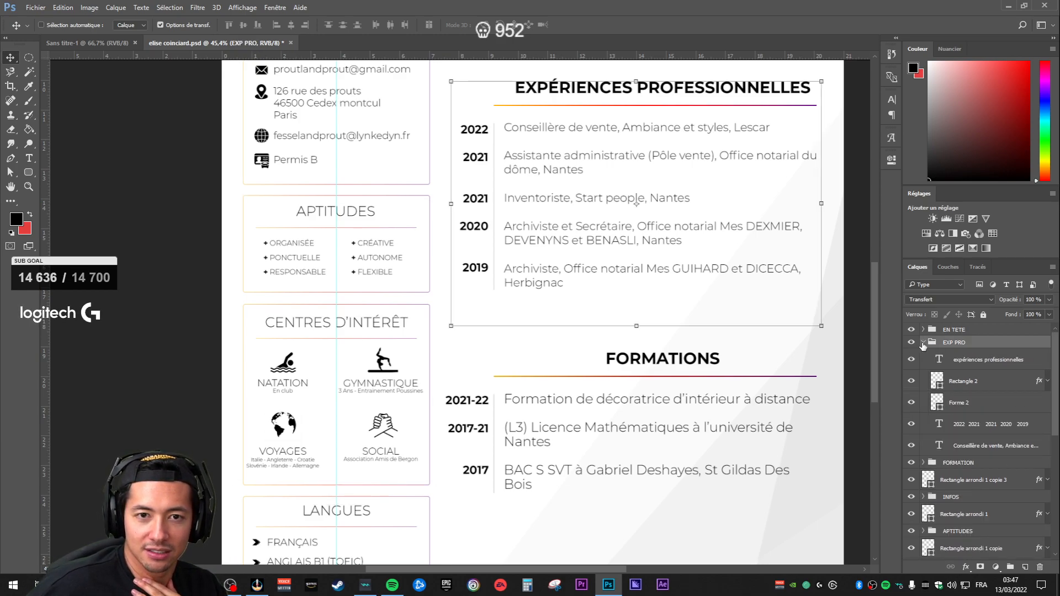
double_click(951, 424)
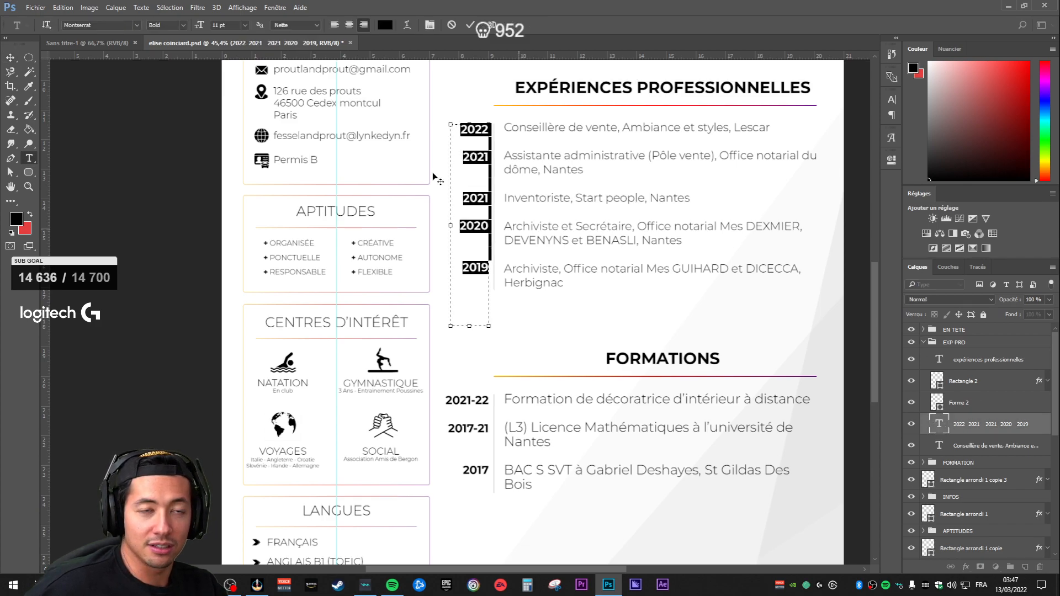
click(182, 26)
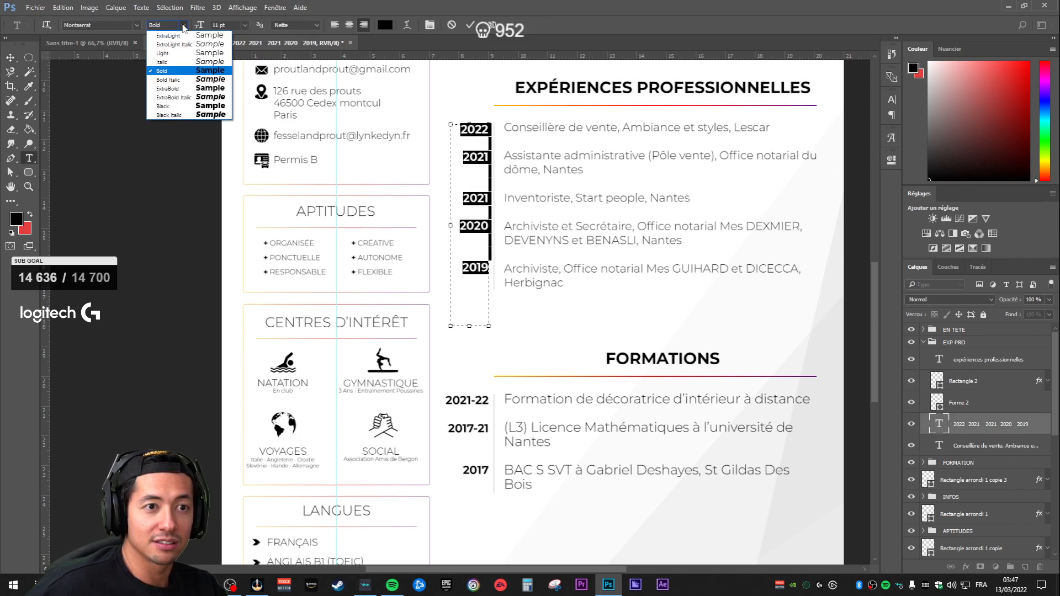
click(185, 65)
click(1001, 407)
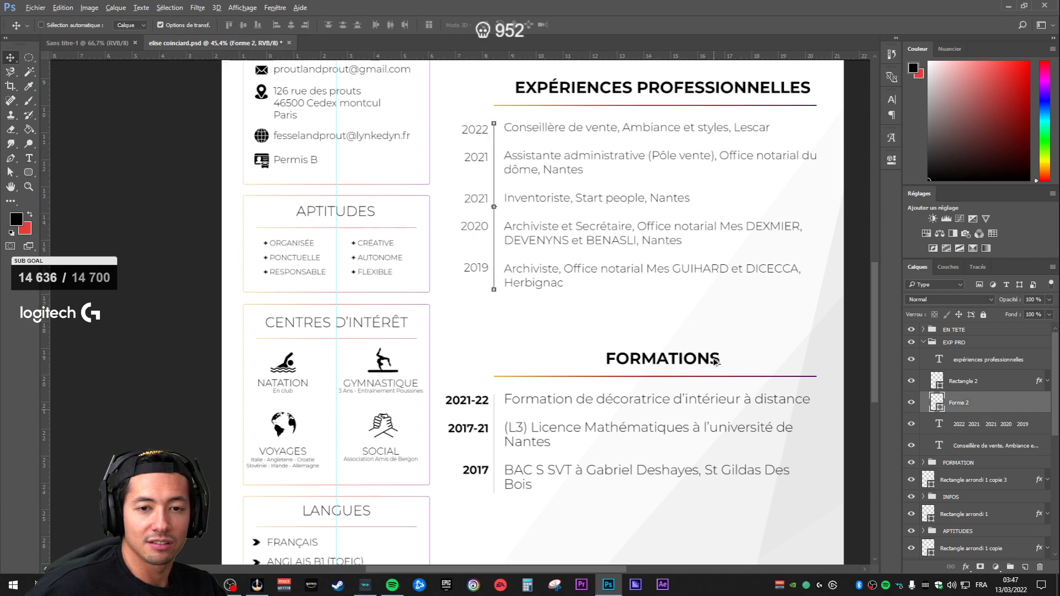
Step: Examine the restyled EXPÉRIENCES PROFESSIONNELLES dates against the rest of the page and look through the neighbouring layers
scroll(715, 360, down, 5)
scroll(414, 450, up, 5)
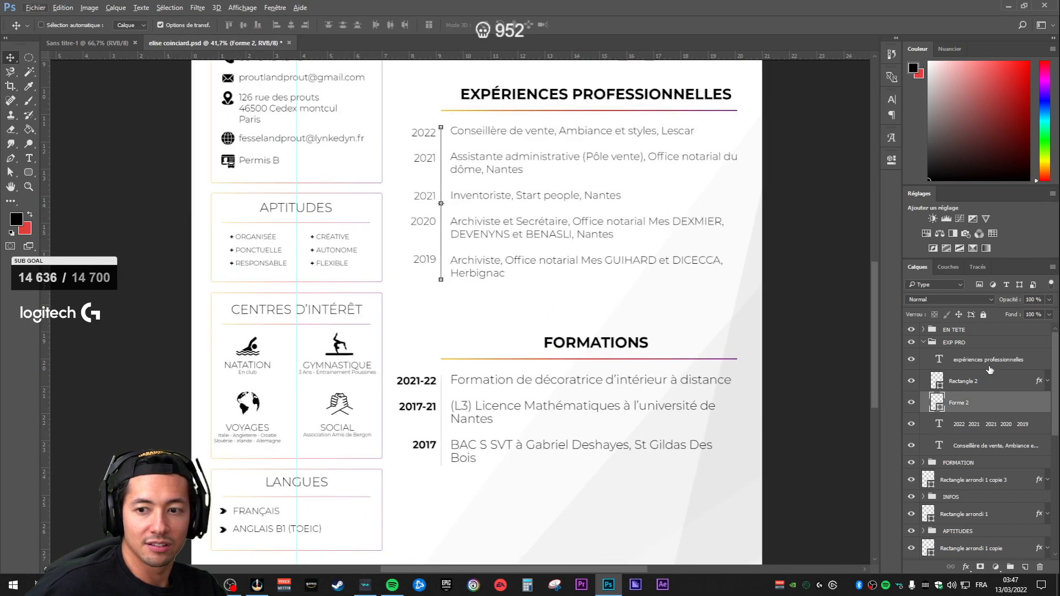
click(989, 368)
scroll(972, 420, down, 1)
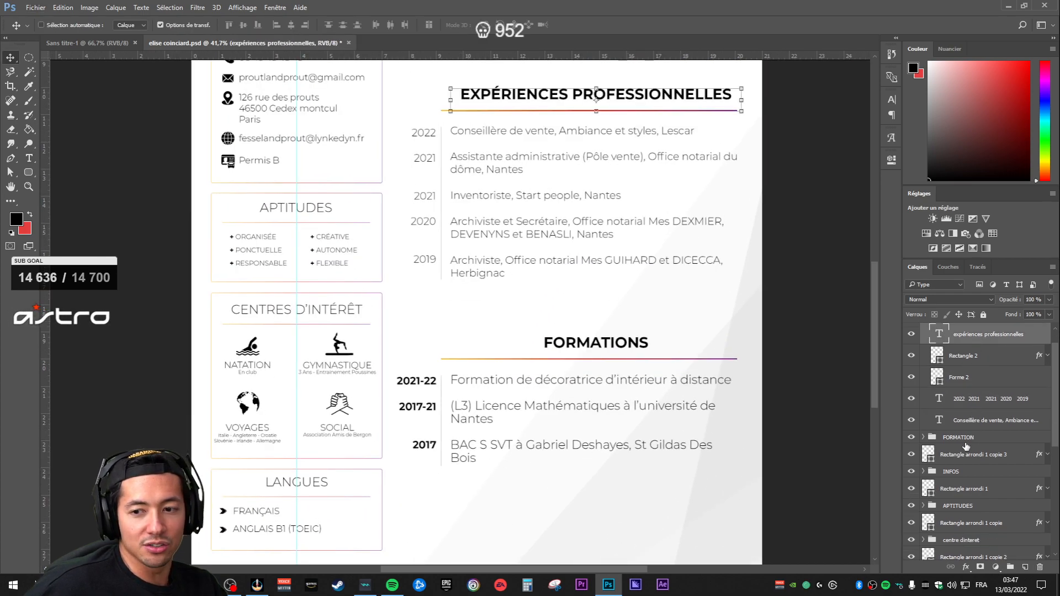
click(965, 450)
click(964, 489)
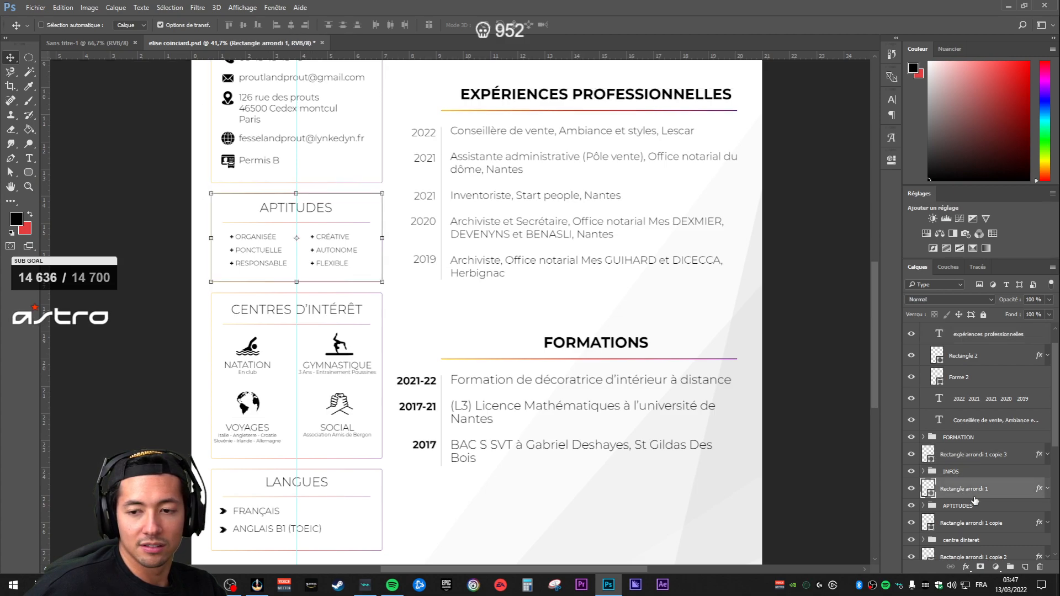
scroll(971, 459, up, 1)
Step: Collapse the EXP PRO group, expand FORMATION and set the font style of its 2021-22, 2017-21 and 2017 dates to Light
click(923, 343)
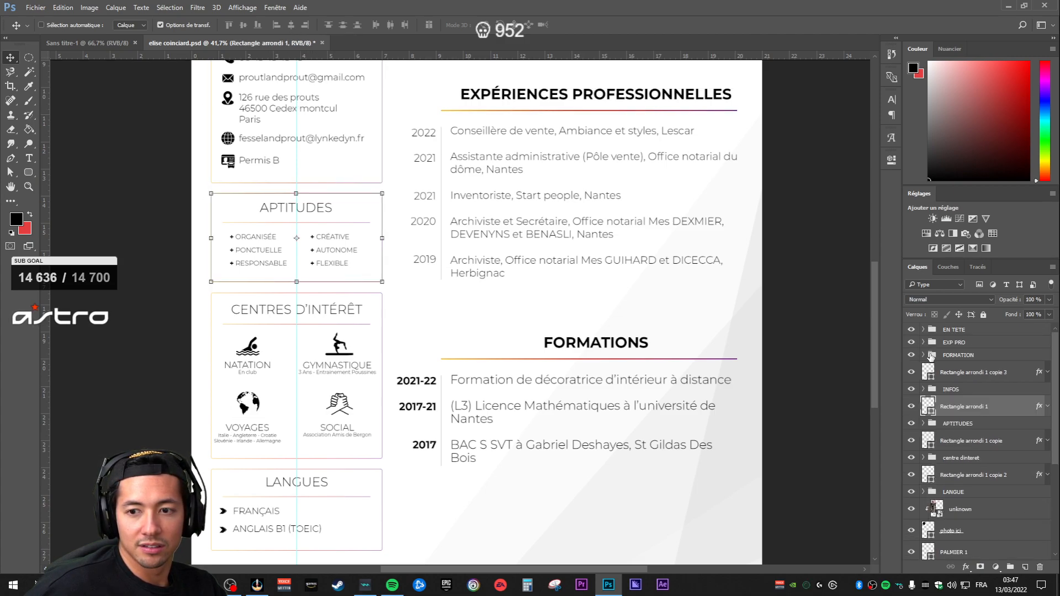
click(923, 358)
click(964, 389)
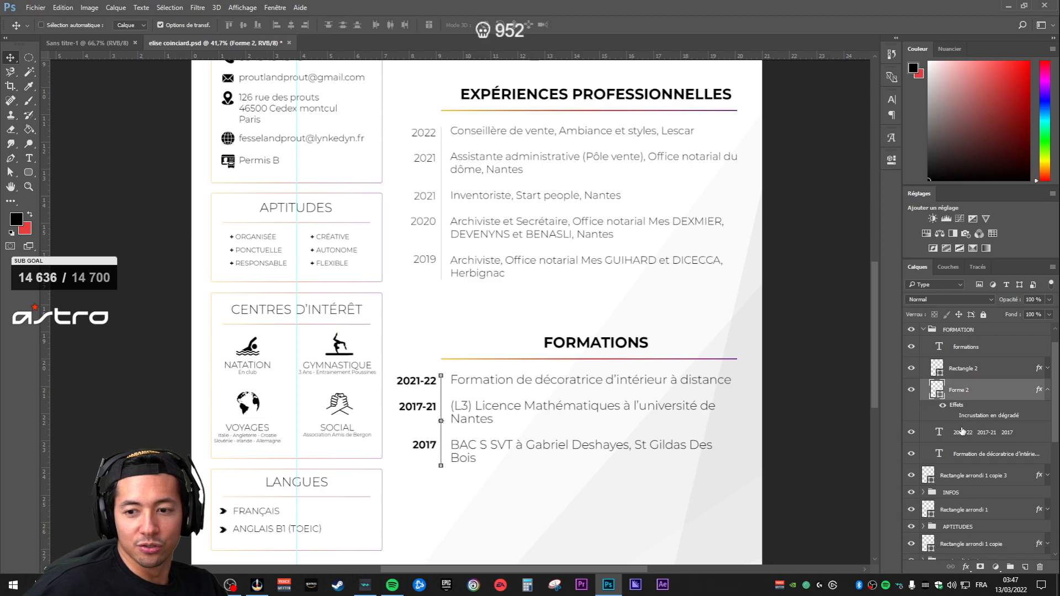
click(976, 369)
click(1001, 386)
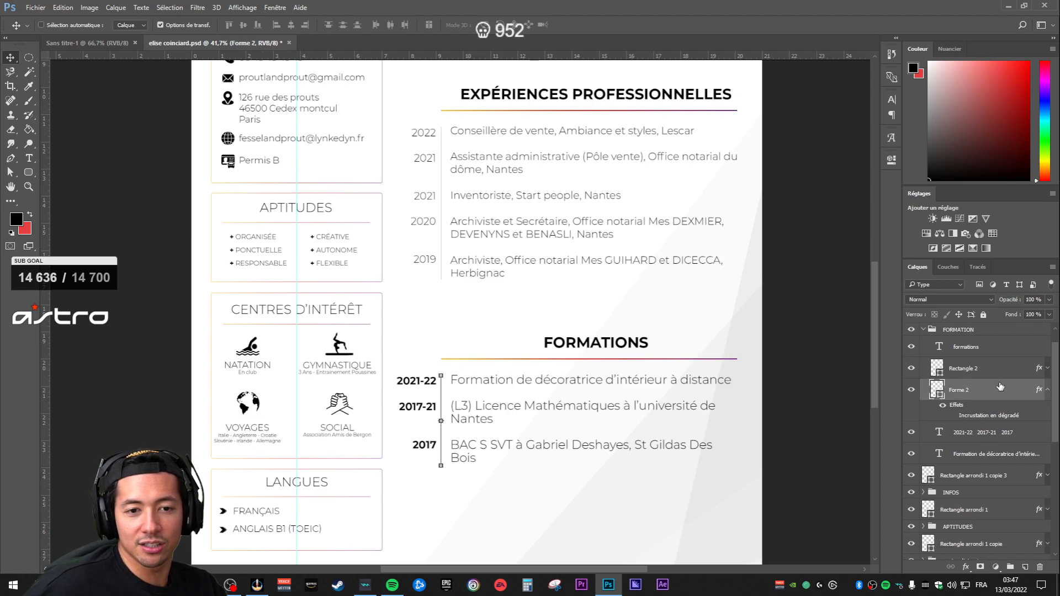
click(1010, 436)
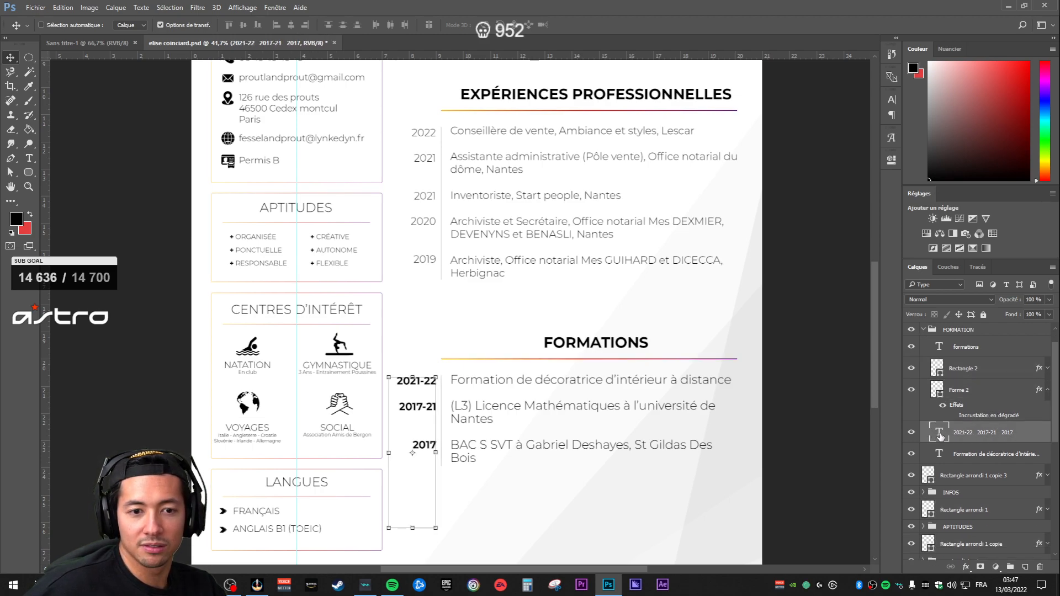
double_click(940, 436)
click(183, 25)
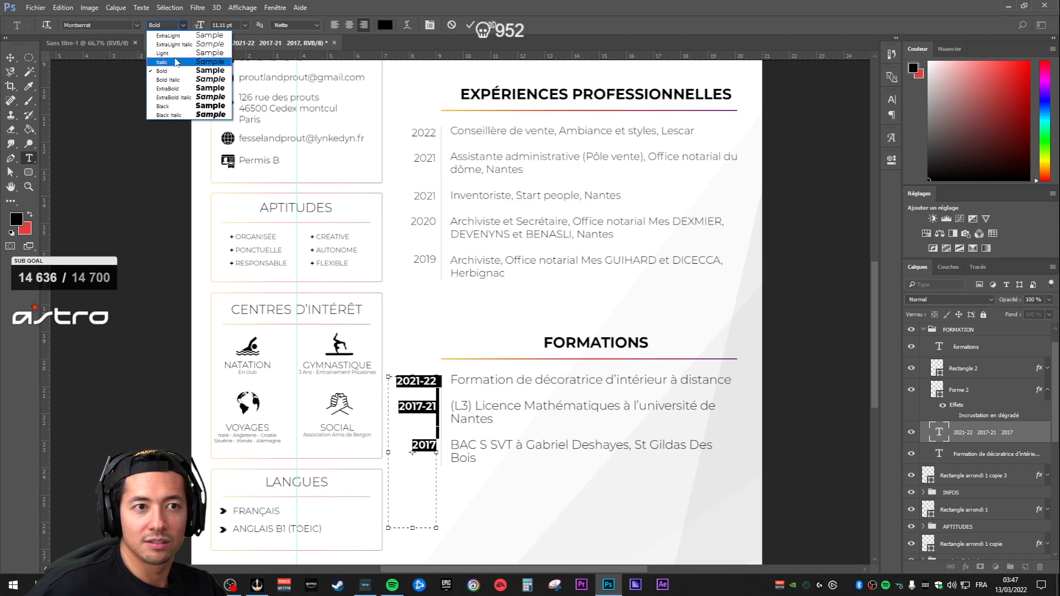
click(176, 61)
click(998, 409)
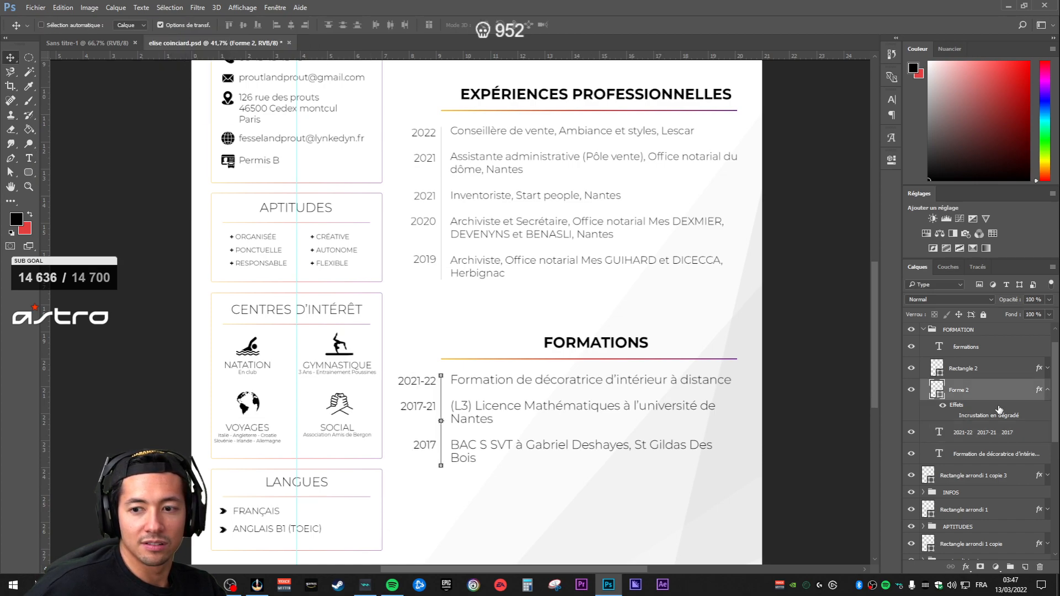
Step: Collapse the effects list of Forme 2 and the FORMATION group, select that group and check its placement on the page
click(1047, 389)
scroll(642, 359, down, 3)
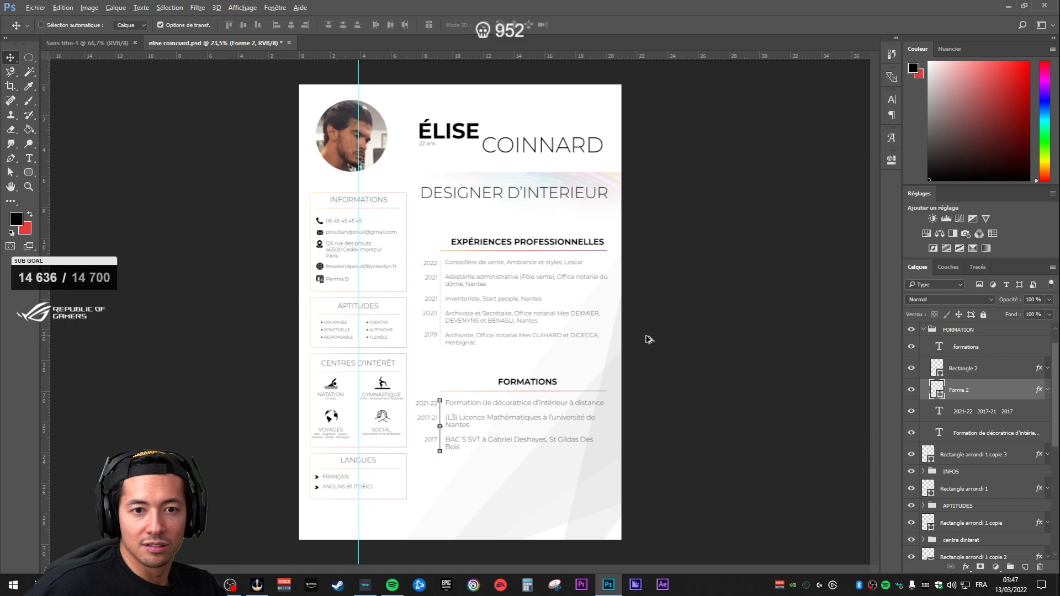
click(1006, 348)
click(975, 331)
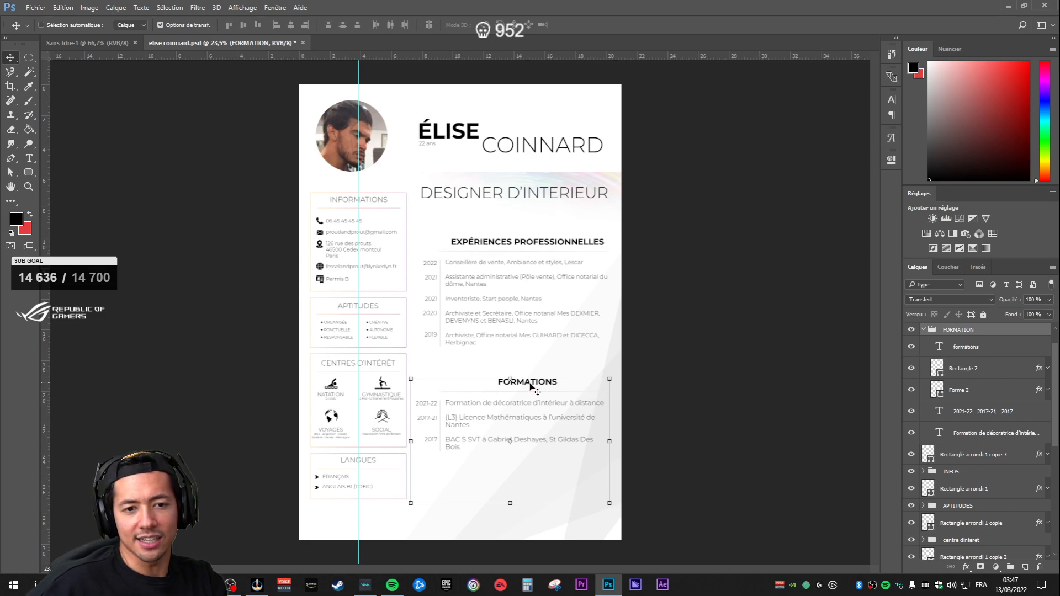
click(986, 440)
scroll(989, 405, up, 1)
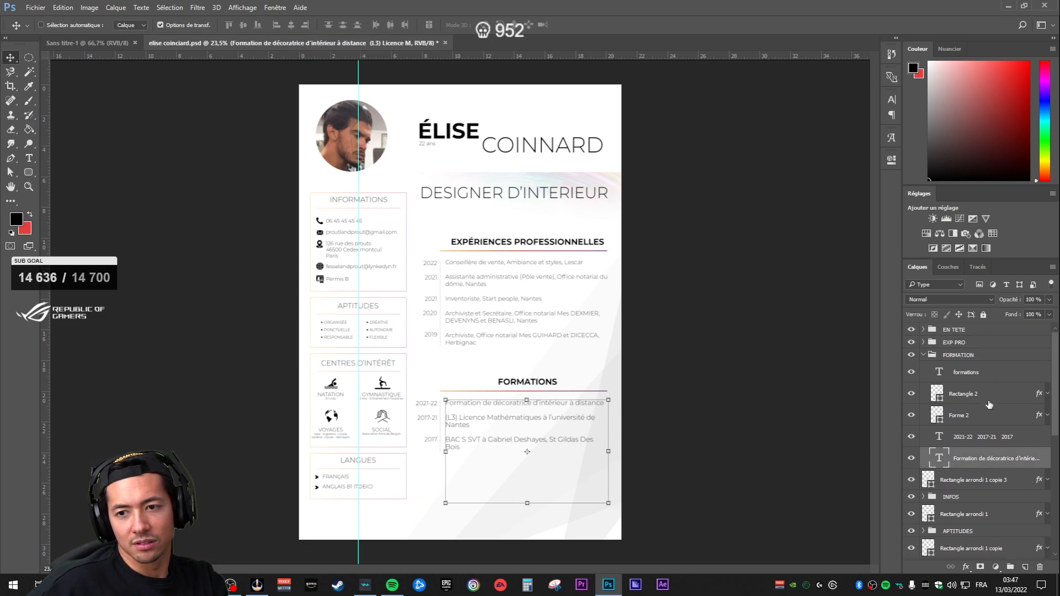
click(925, 356)
click(971, 357)
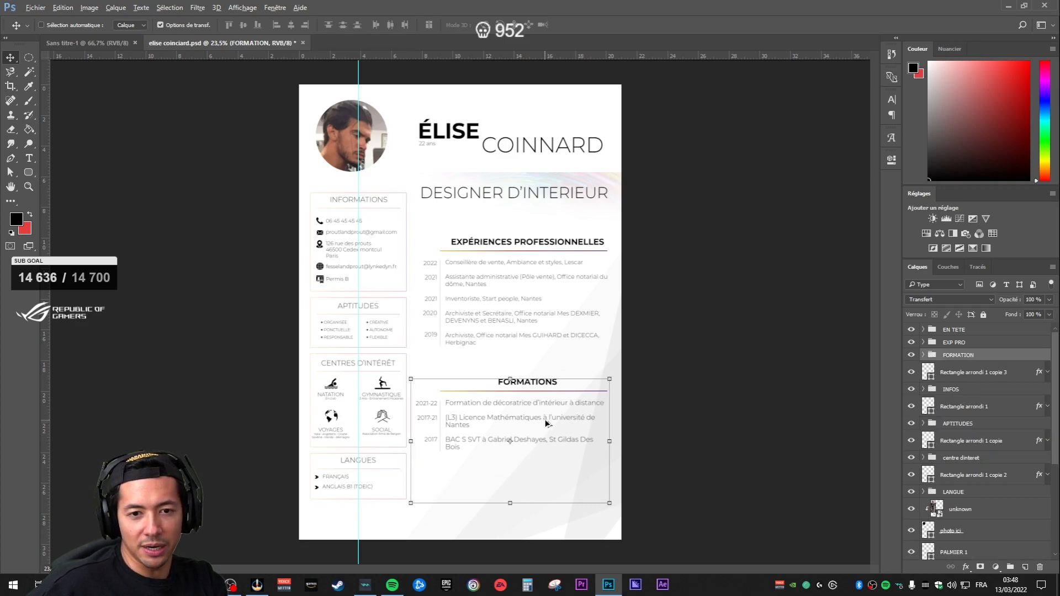
scroll(531, 438, up, 7)
scroll(578, 444, down, 5)
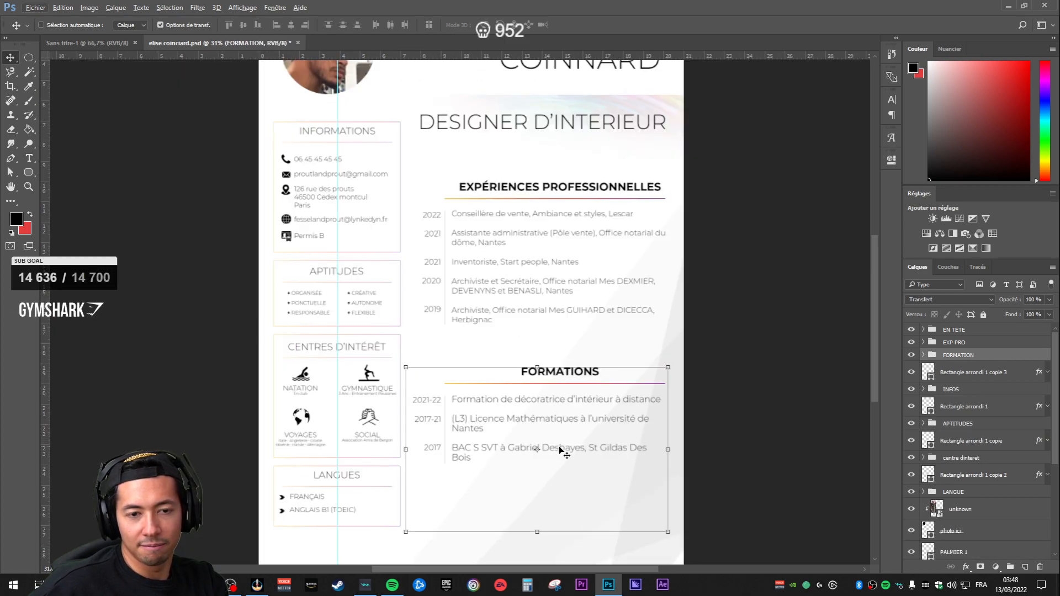
scroll(586, 270, down, 3)
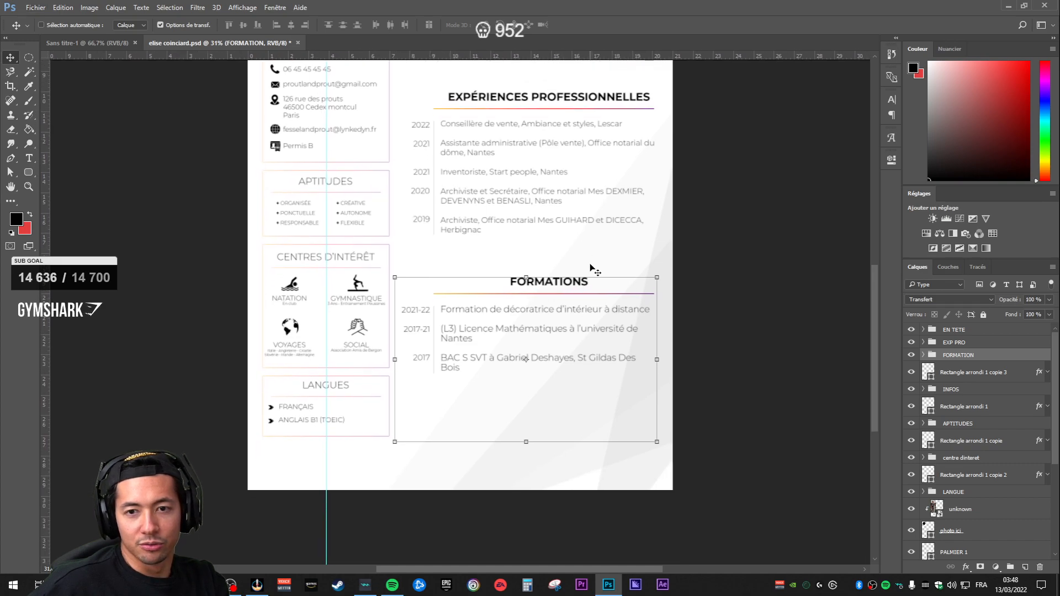
Step: Look through the sidebar layers to identify which rounded frame and group belong to each CV section
scroll(593, 269, up, 1)
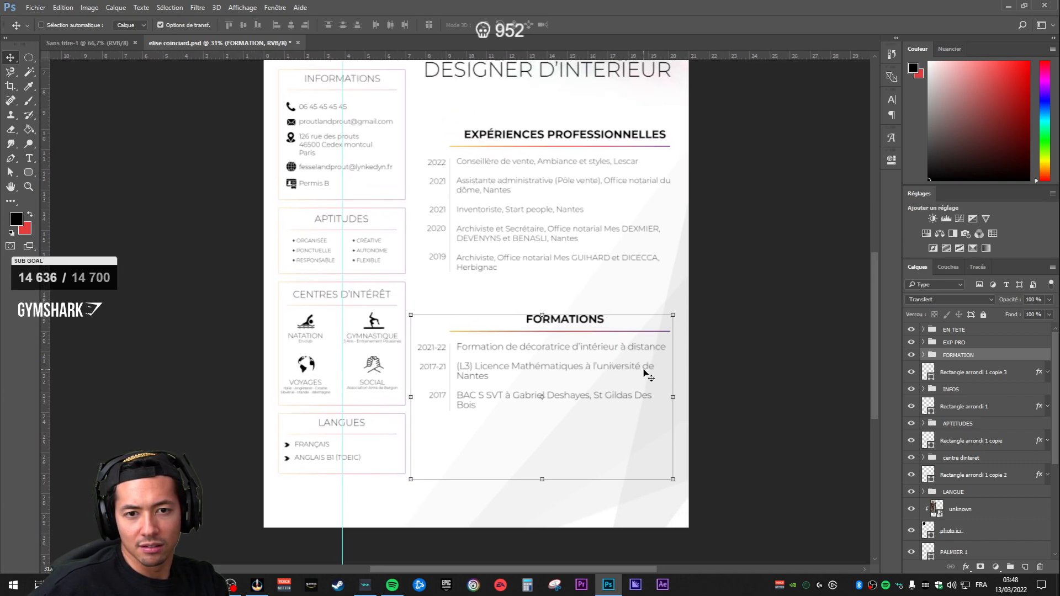
scroll(984, 381, down, 3)
click(964, 425)
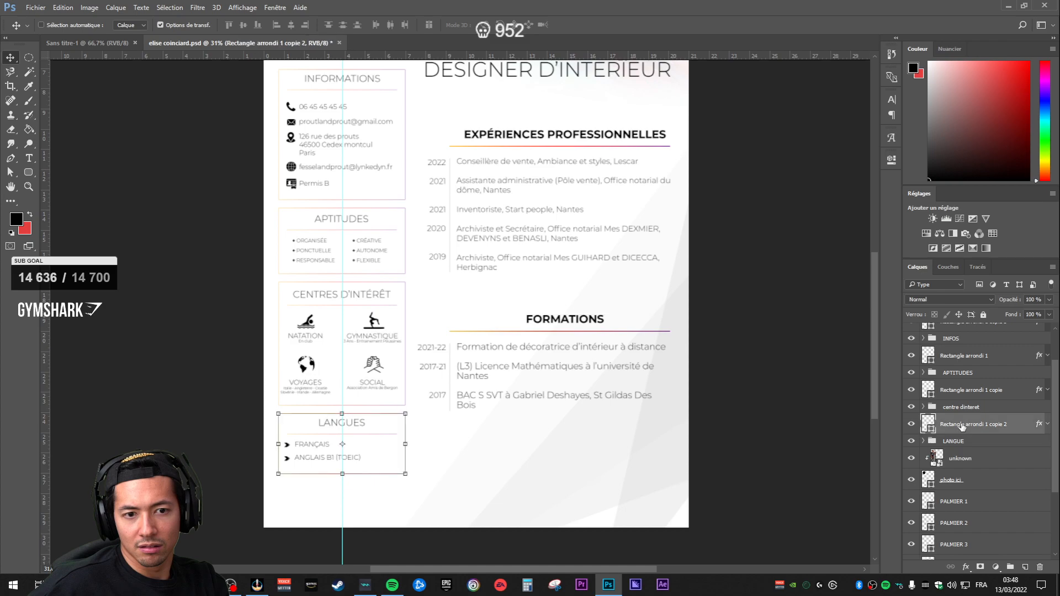
click(966, 409)
click(961, 425)
click(965, 408)
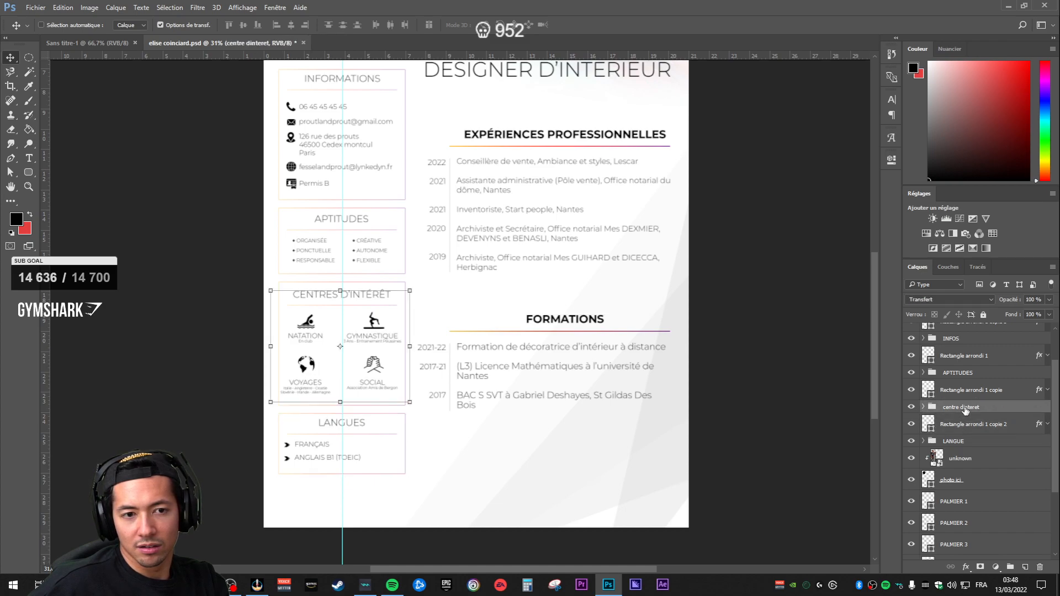
click(964, 424)
click(964, 442)
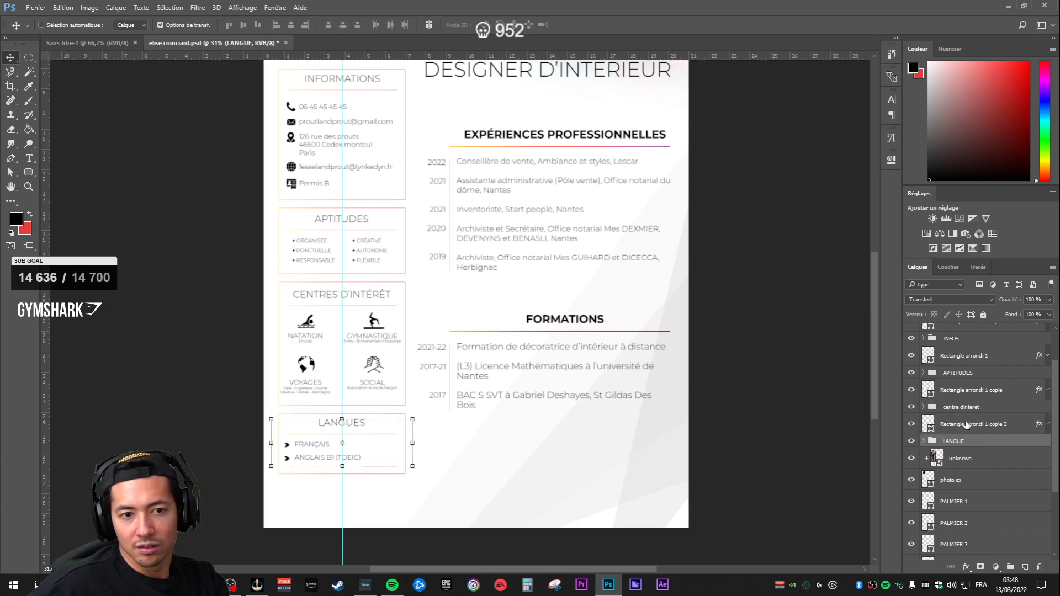
click(966, 424)
scroll(962, 443, up, 3)
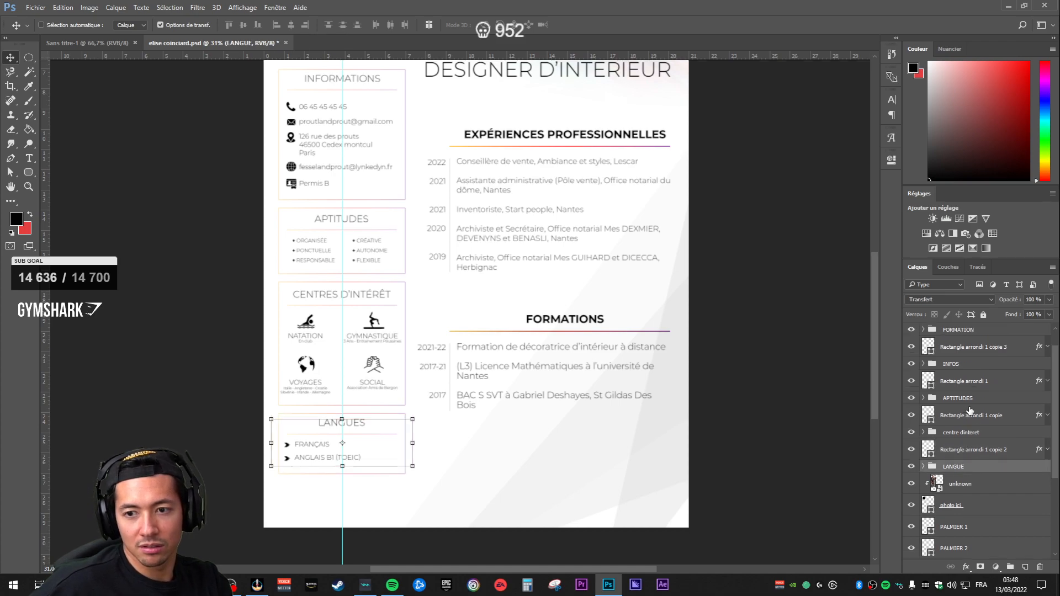
Step: Duplicate the APTITUDES group together with its rounded frame and place the copy in the empty area below FORMATIONS
click(961, 389)
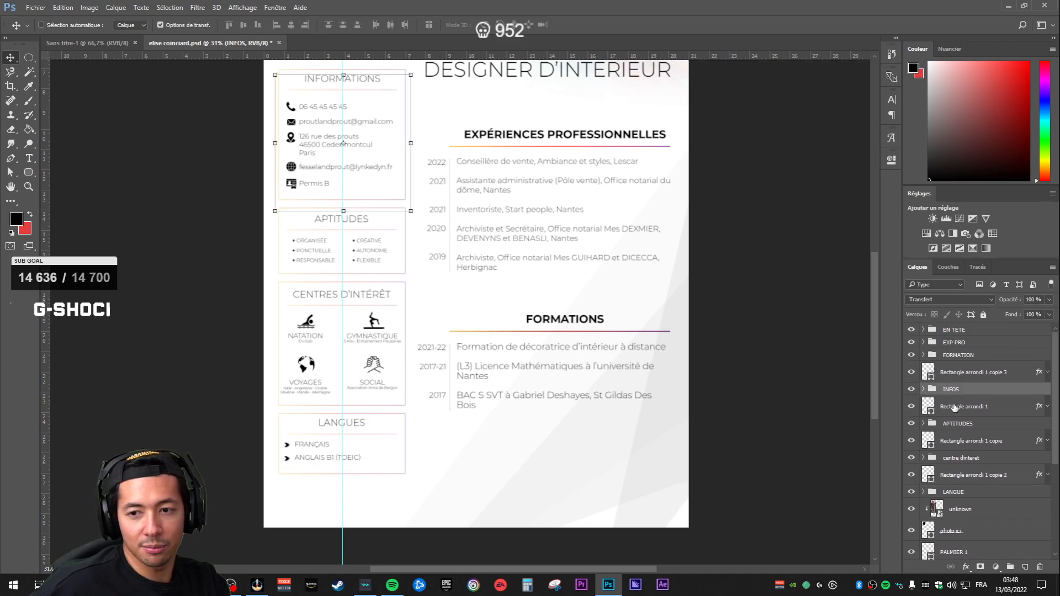
click(964, 407)
click(956, 424)
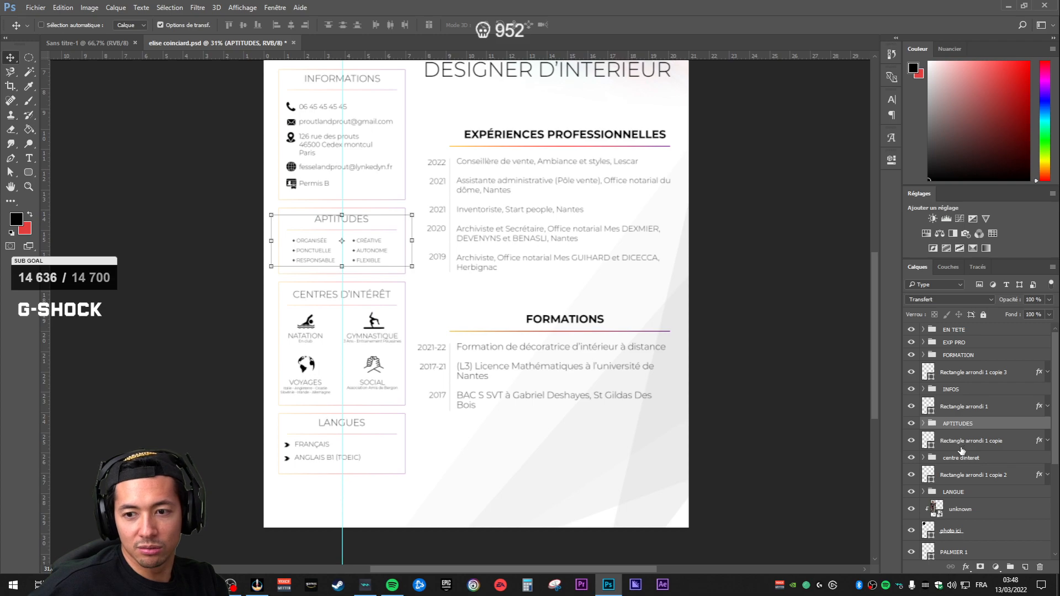
ctrl+click(956, 407)
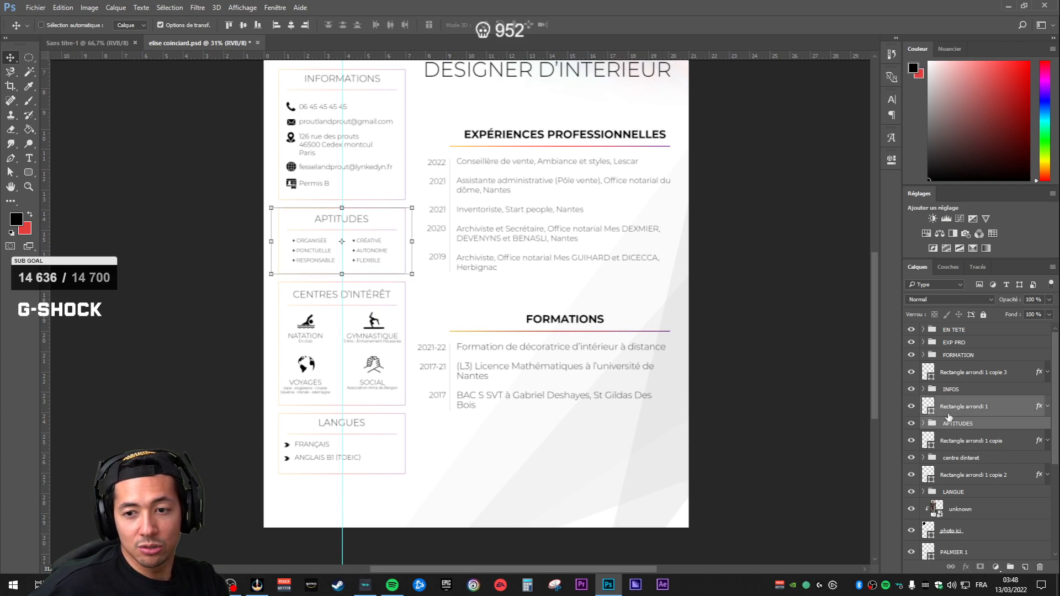
key(ctrl+j)
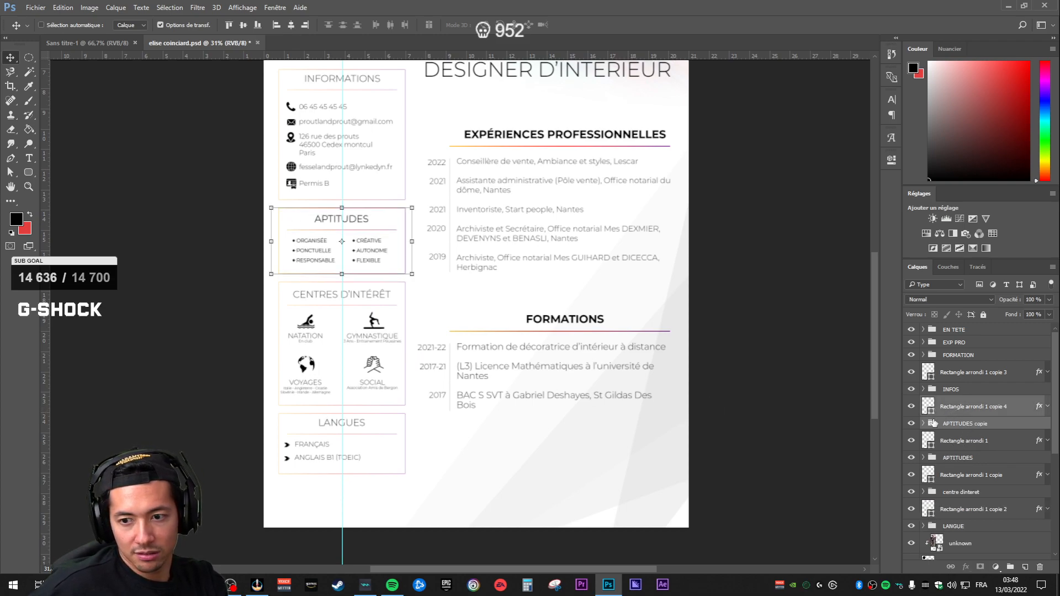
drag(380, 274, 530, 461)
Step: Move the copied APTITUDES group and its frame below the LANGUE group in the layer stack
click(994, 424)
click(973, 408)
shift+click(970, 424)
drag(975, 407, 992, 552)
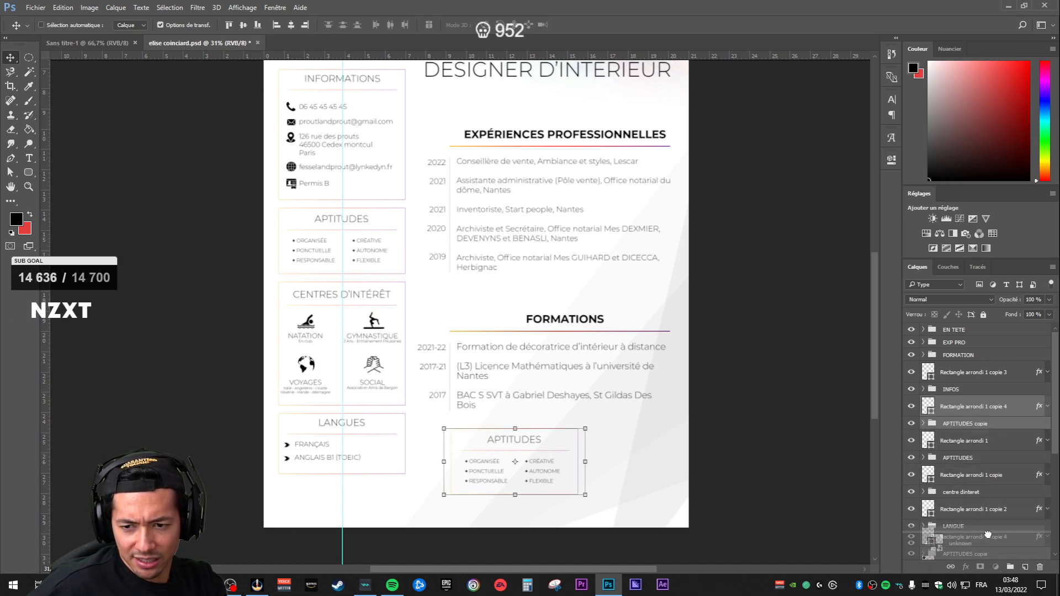
scroll(986, 519, down, 4)
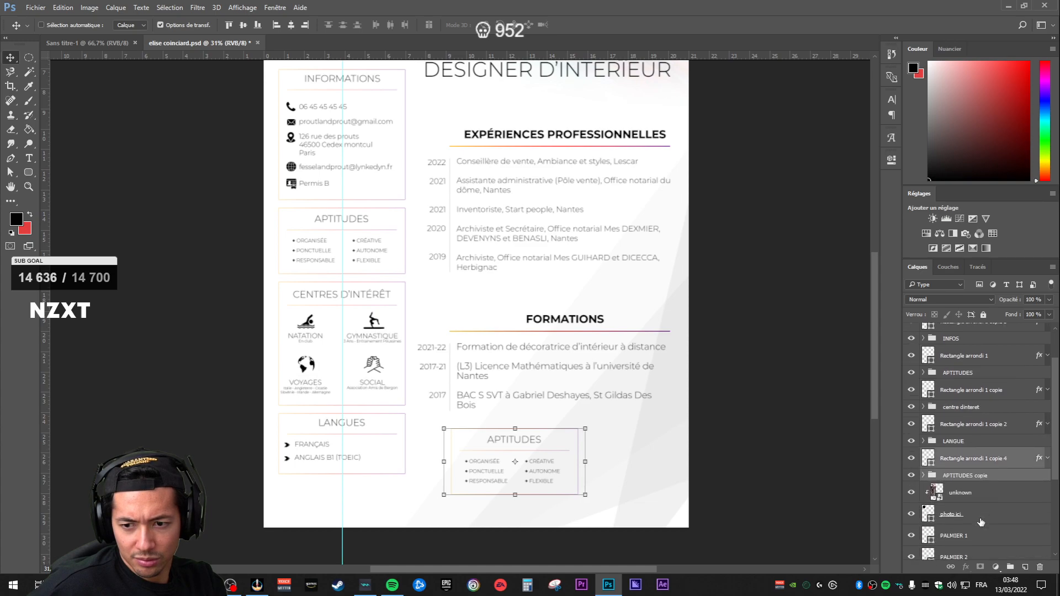
scroll(963, 461, up, 3)
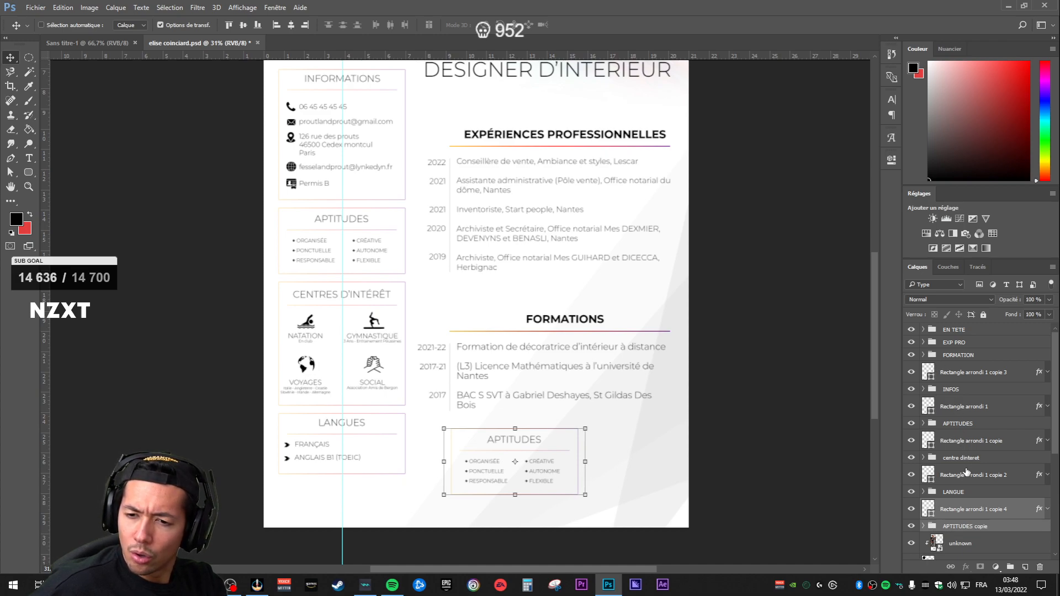
Step: Group the sidebar layers from Rectangle arrondi 1 copie 3 to LANGUE as ENCART GAUCHE and check the group by toggling its visibility
click(969, 374)
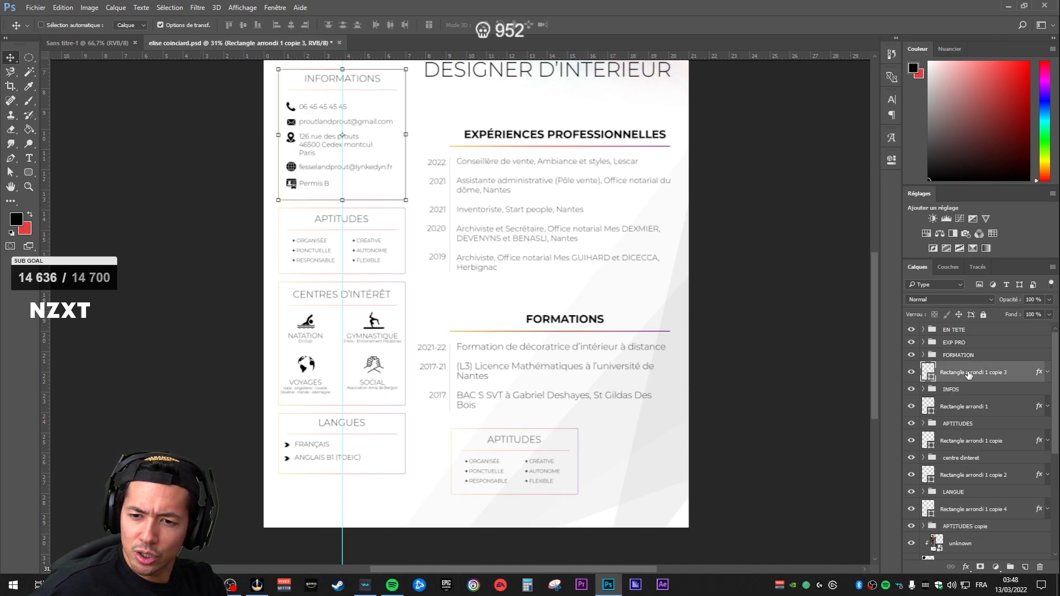
shift+click(969, 508)
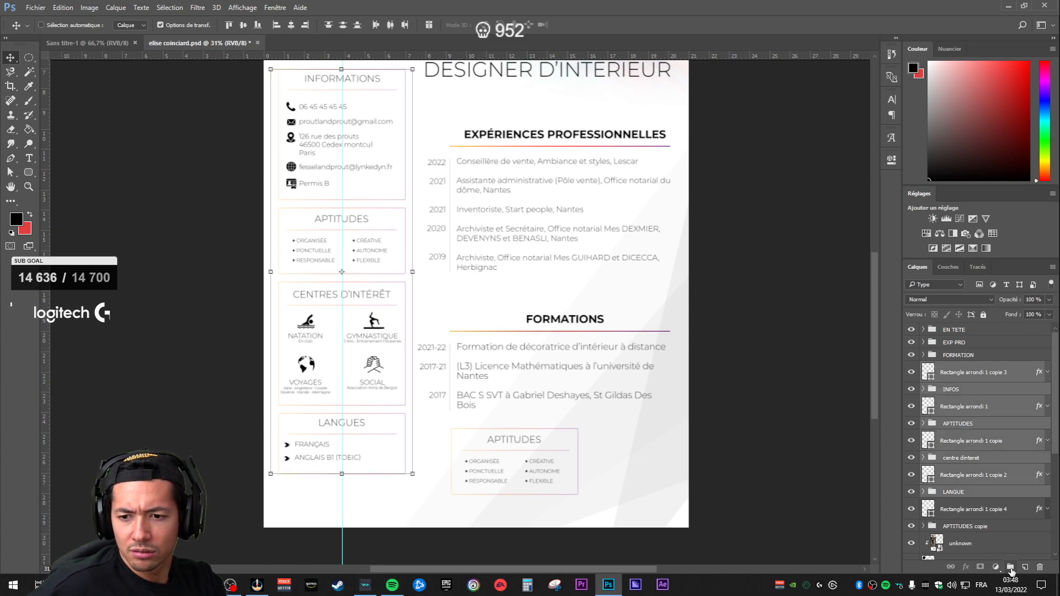
click(1011, 570)
double_click(965, 369)
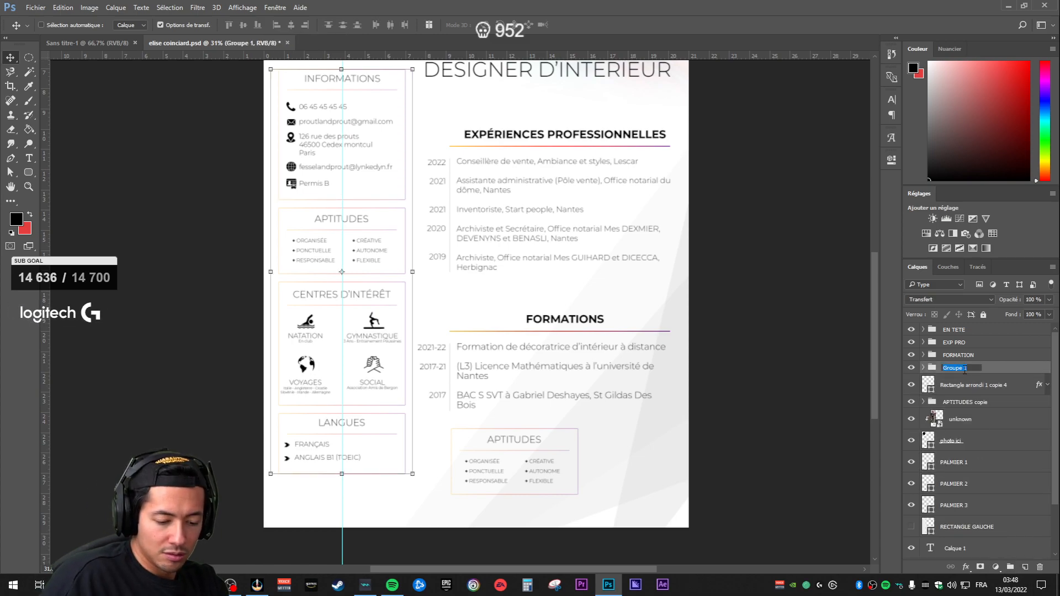
key(Return)
click(911, 368)
click(911, 368)
click(911, 368)
click(912, 368)
Step: Widen the copied frame to about 172% so it spans to the end of the FORMATIONS underline
click(968, 389)
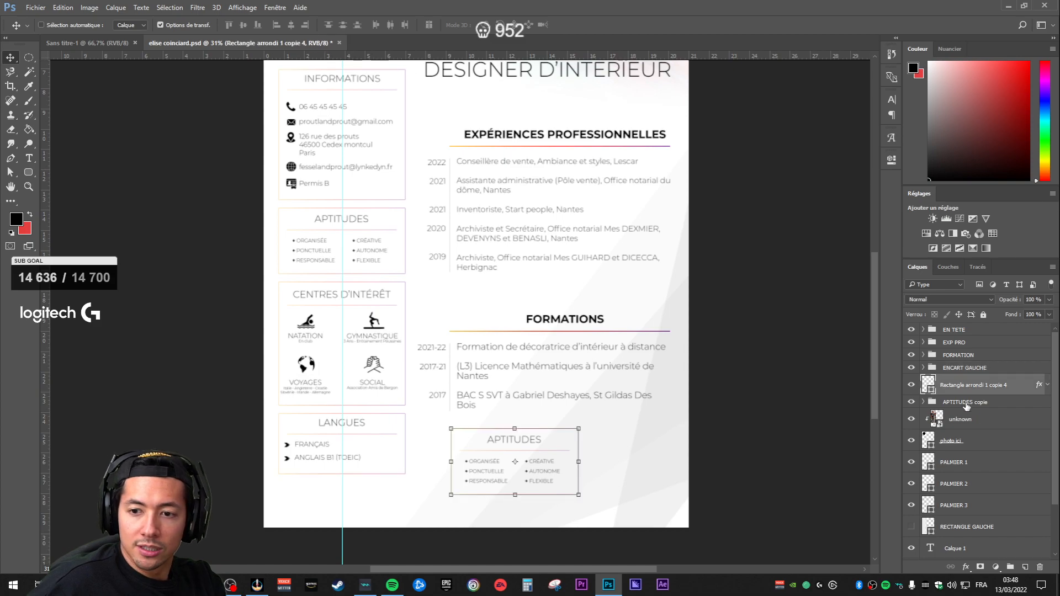
click(967, 398)
click(963, 387)
key(ctrl+t)
drag(585, 461, 669, 466)
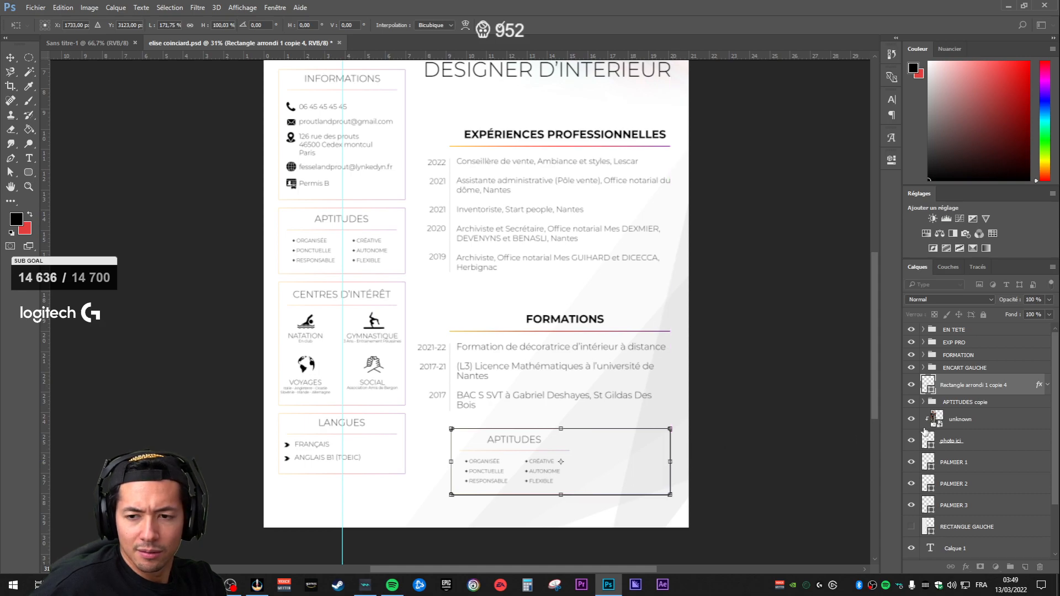
key(Return)
Step: Expand the APTITUDES copie group and change its heading text to COMPÉTENCE
click(966, 402)
click(923, 402)
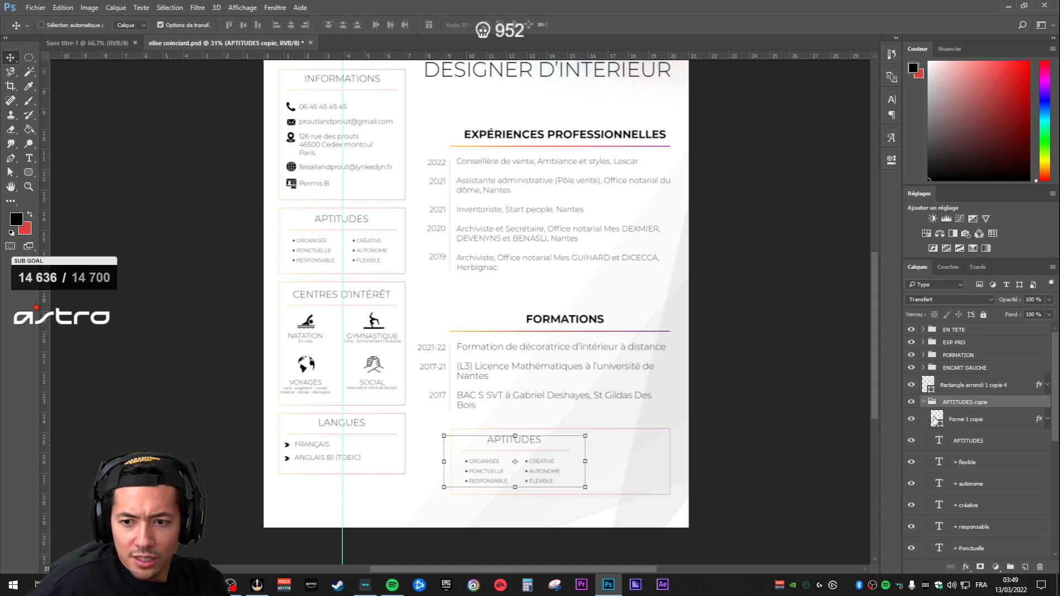
double_click(942, 440)
key(ctrl)
text(COMPETENCE)
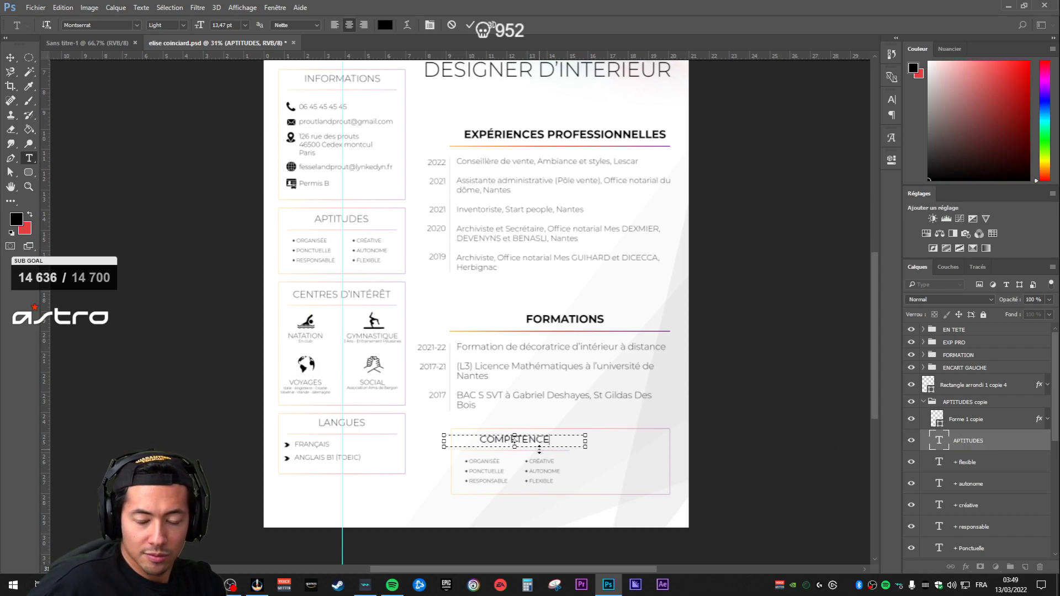
key(BackSpace)
text(2)
key(ctrl+a)
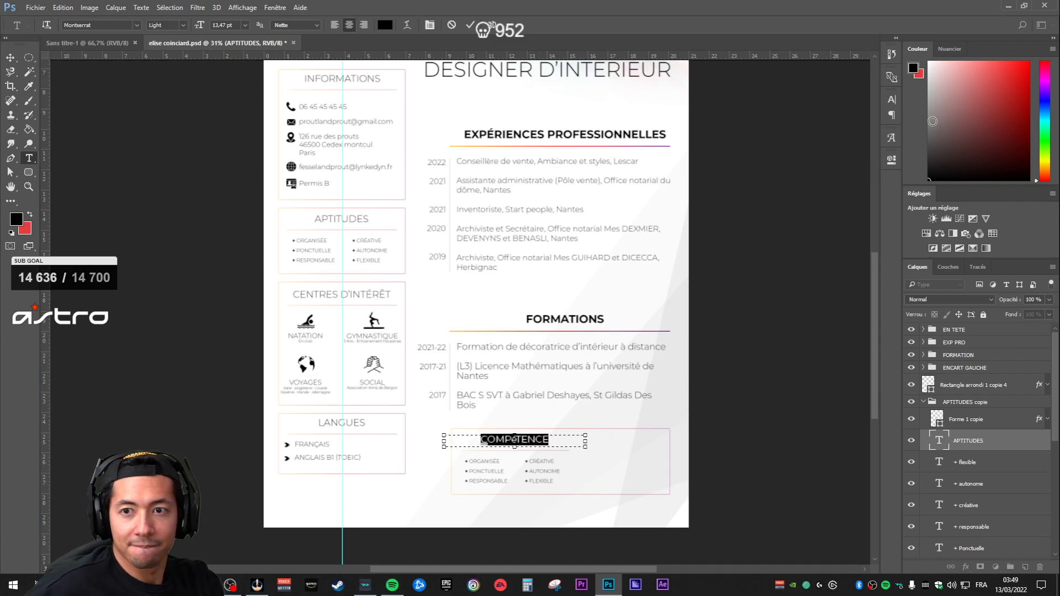
click(891, 104)
click(798, 187)
click(996, 459)
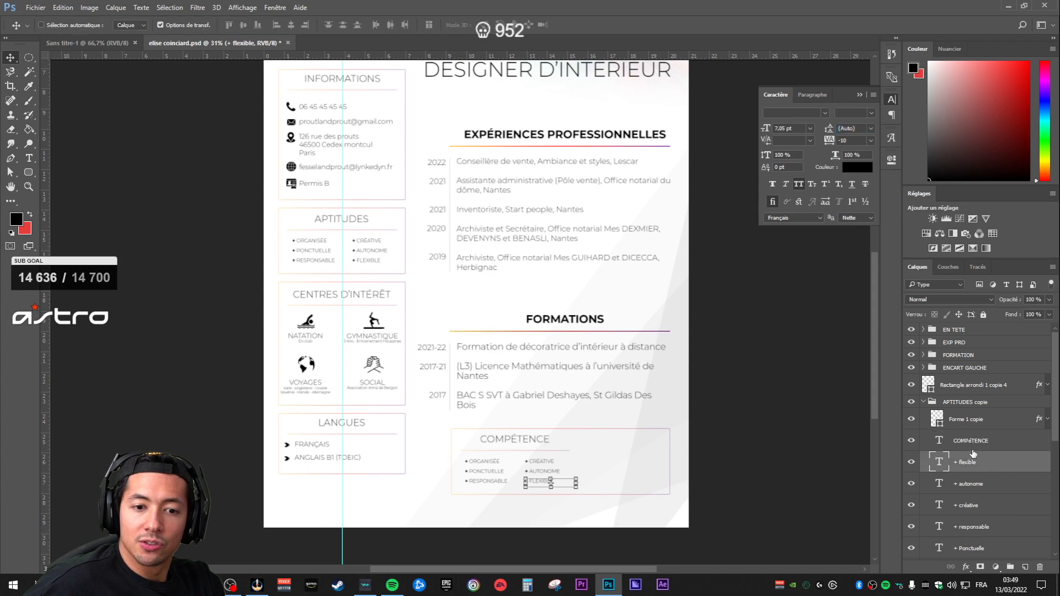
Step: Delete the flexible, autonome and créative text items from the COMPÉTENCE block
scroll(615, 467, up, 5)
scroll(635, 451, down, 3)
drag(635, 426, 603, 347)
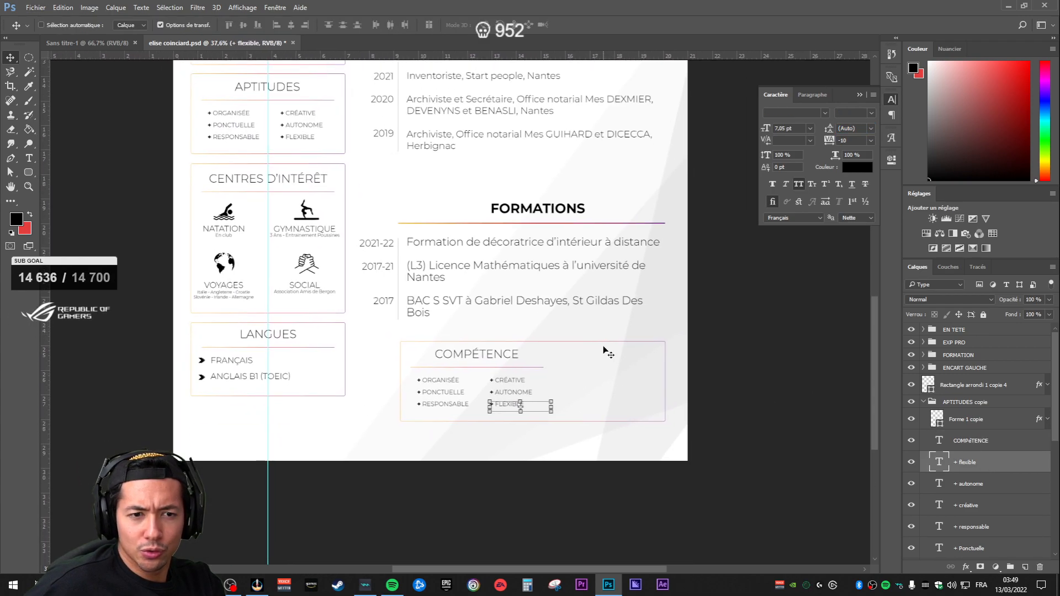
click(982, 442)
click(970, 462)
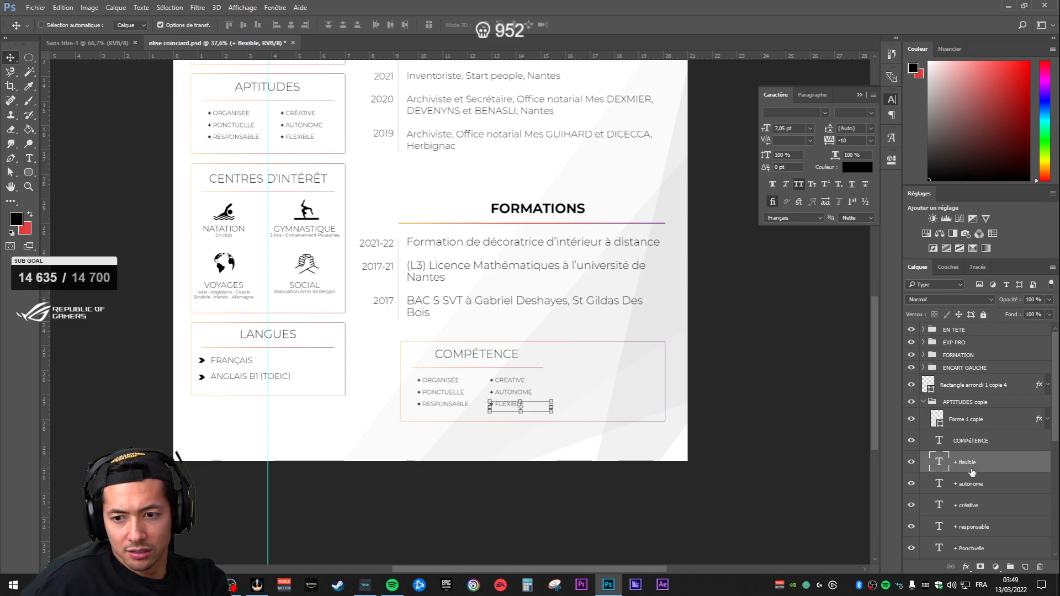
key(Delete)
key(Delete)
key(Delete)
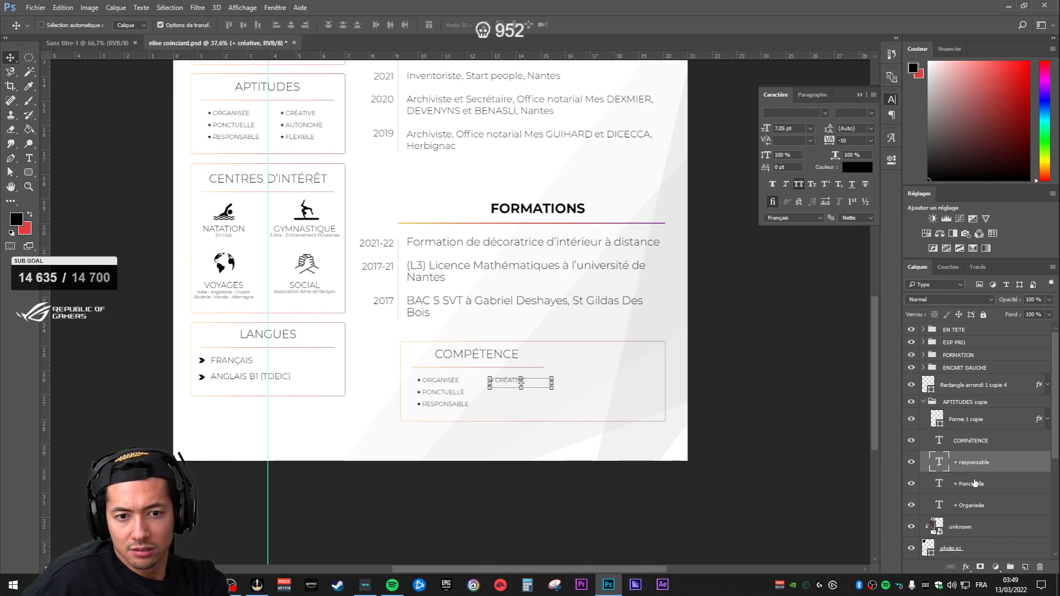
click(978, 485)
click(965, 504)
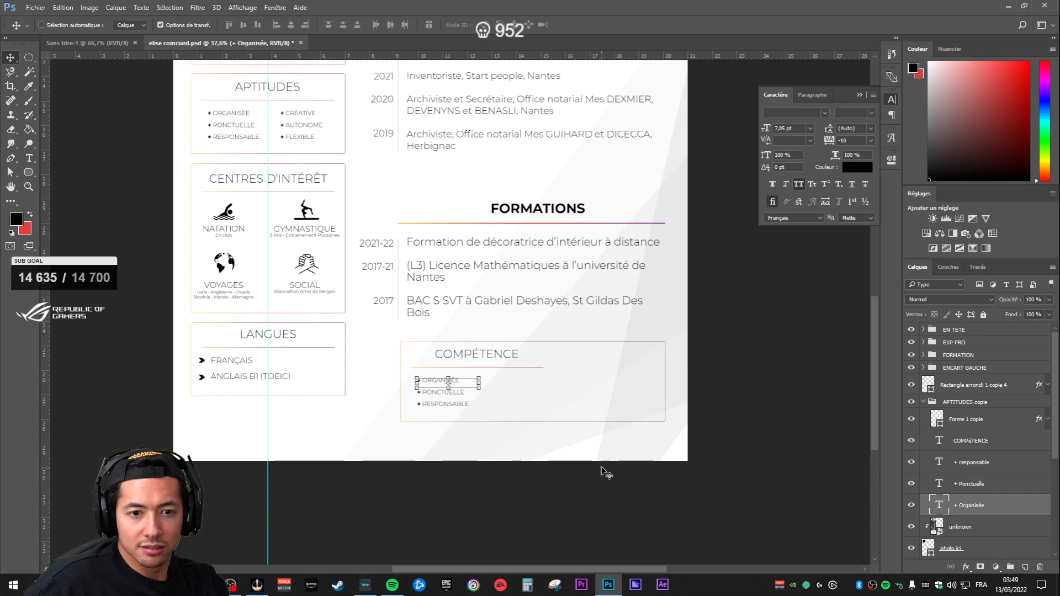
Step: Extend the COMPÉTENCE frame downward to about 114% of its height
scroll(534, 407, up, 4)
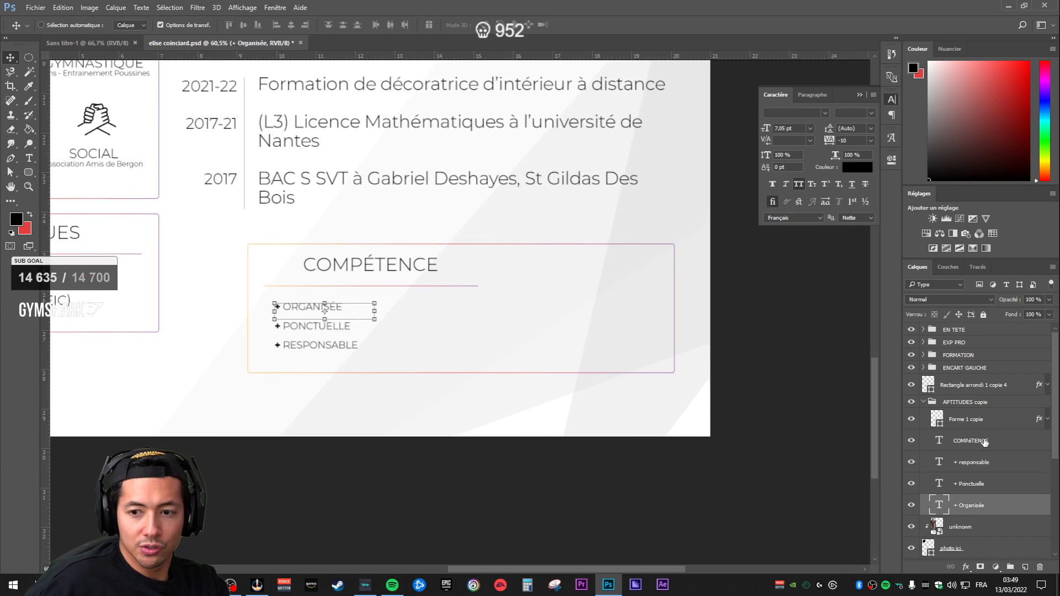
click(966, 447)
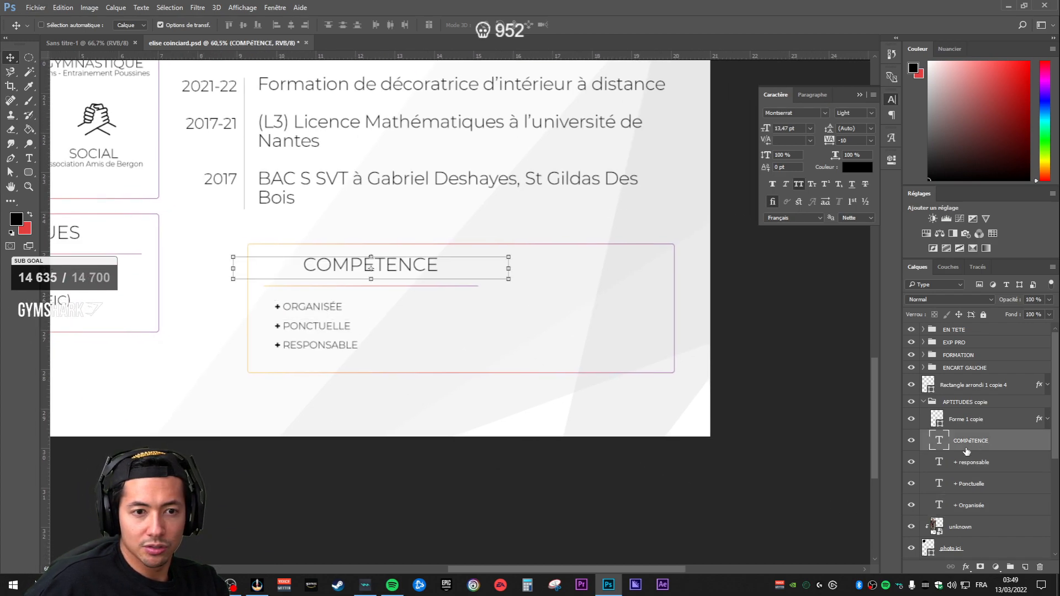
click(971, 402)
click(982, 386)
drag(470, 374, 476, 392)
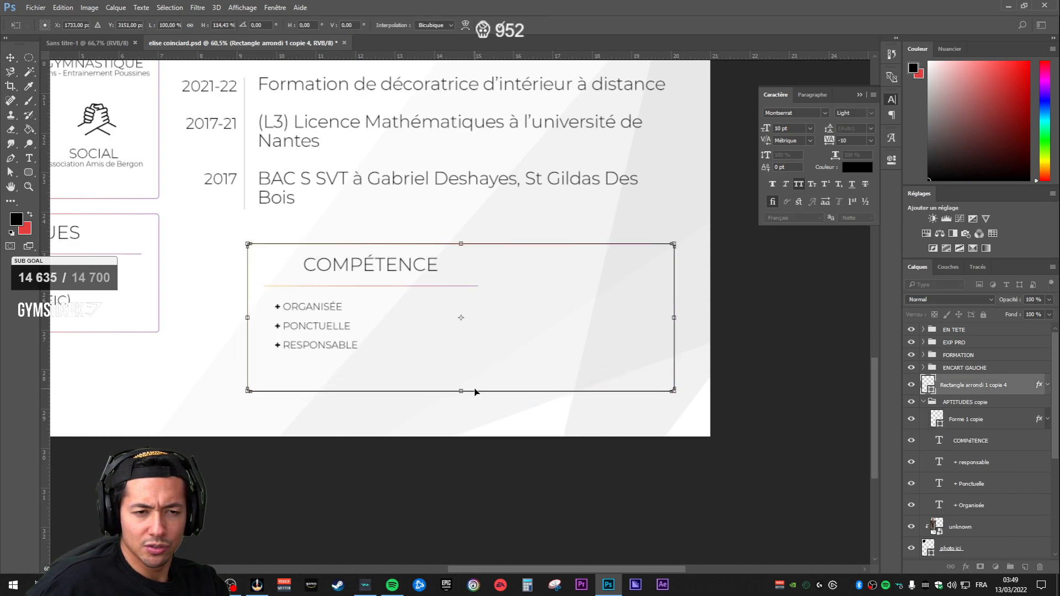
key(Return)
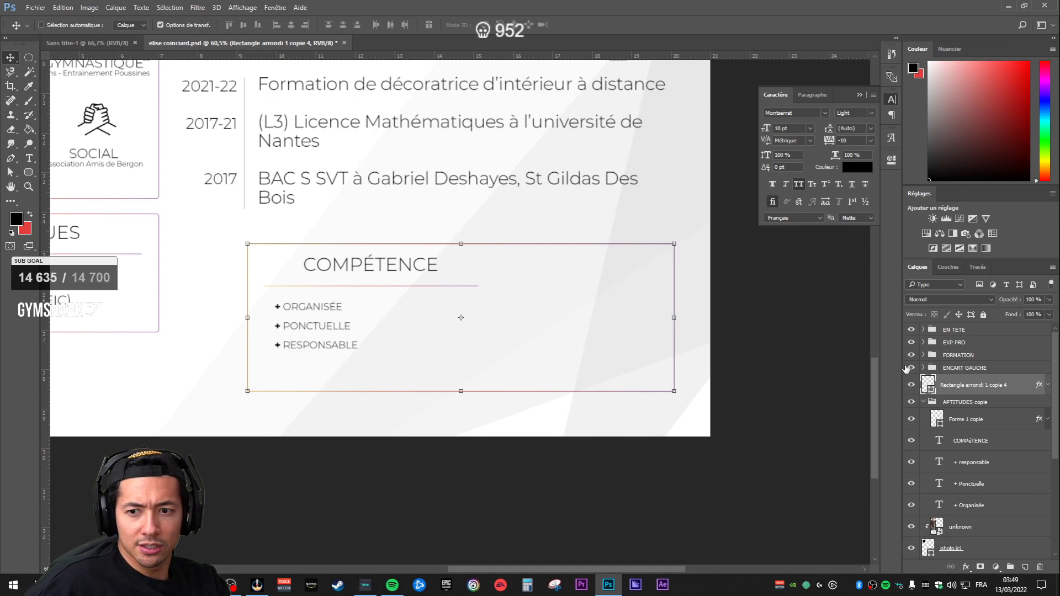
Step: Collapse the APTITUDES copie group and compare the whole page with and without the COMPÉTENCE block
scroll(813, 396, down, 5)
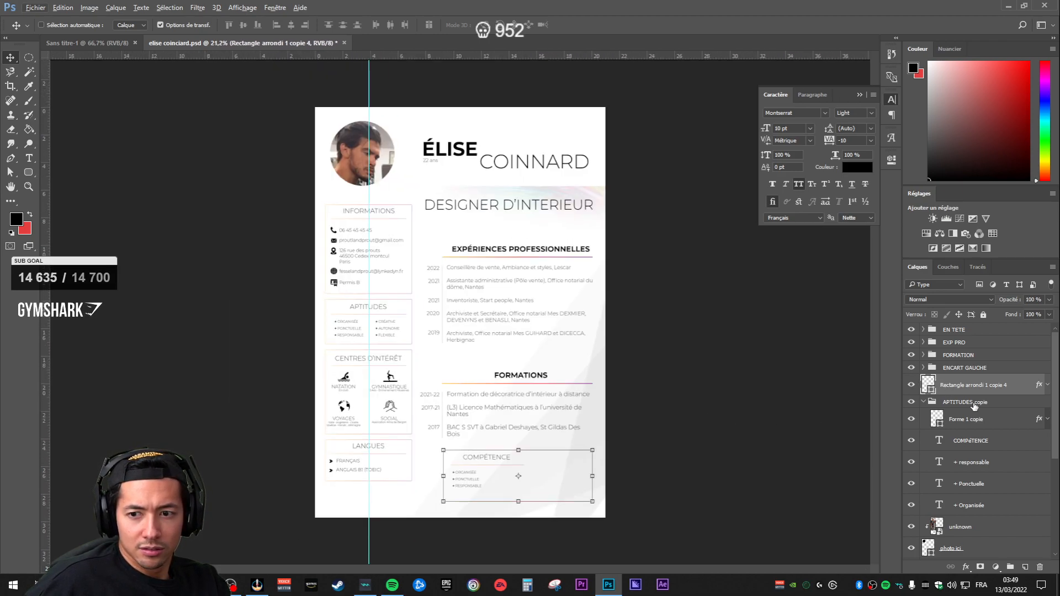
click(973, 407)
click(911, 385)
click(911, 384)
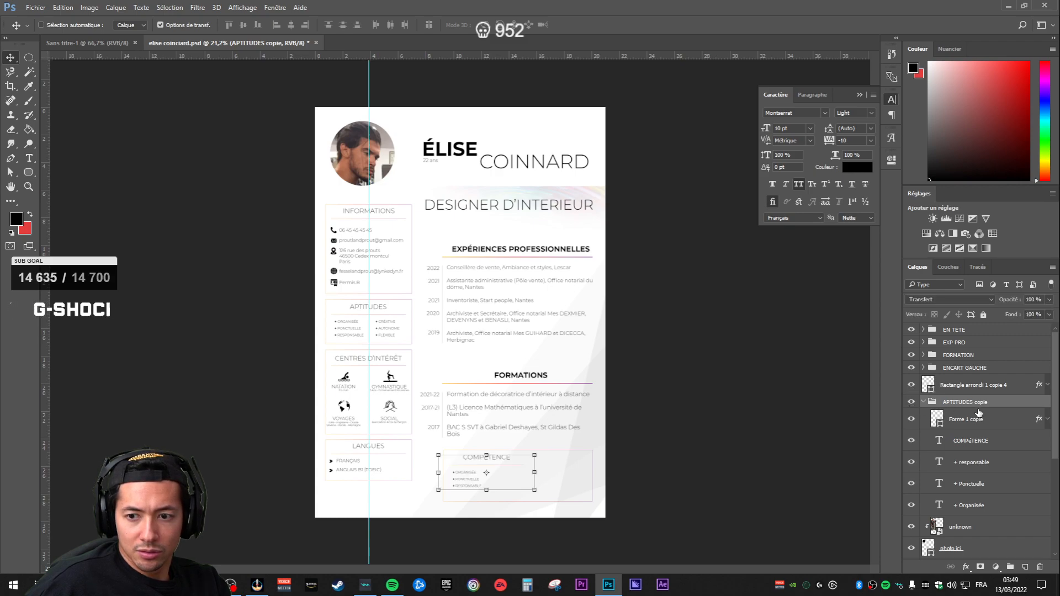
scroll(935, 406, down, 2)
click(924, 364)
click(911, 352)
click(912, 351)
click(911, 364)
click(912, 364)
click(911, 364)
click(912, 364)
Step: Hide the COMPÉTENCE frame and the APTITUDES copie group, and check the page without them
click(912, 347)
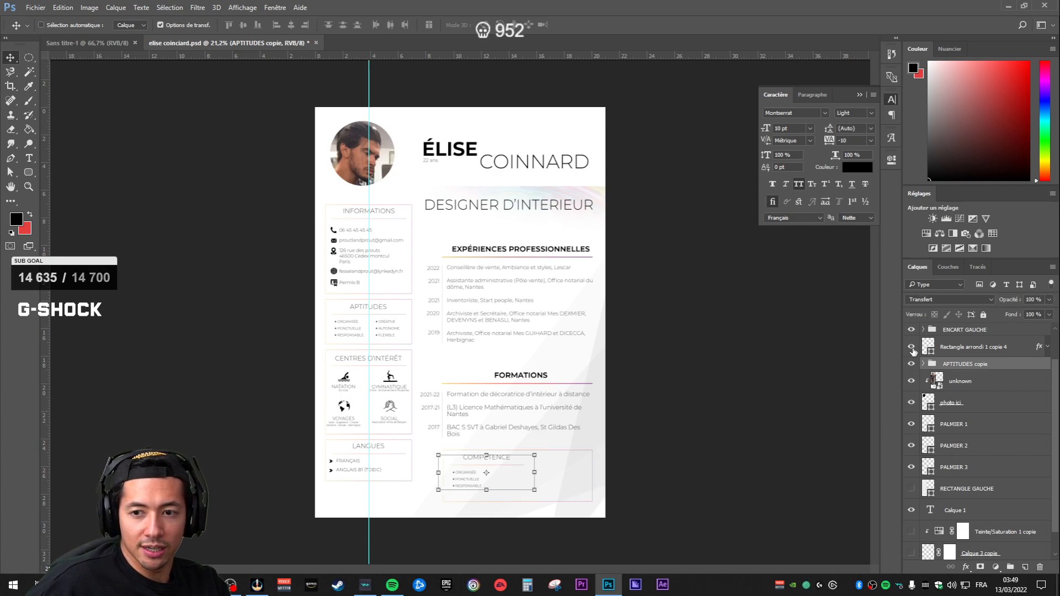
click(912, 348)
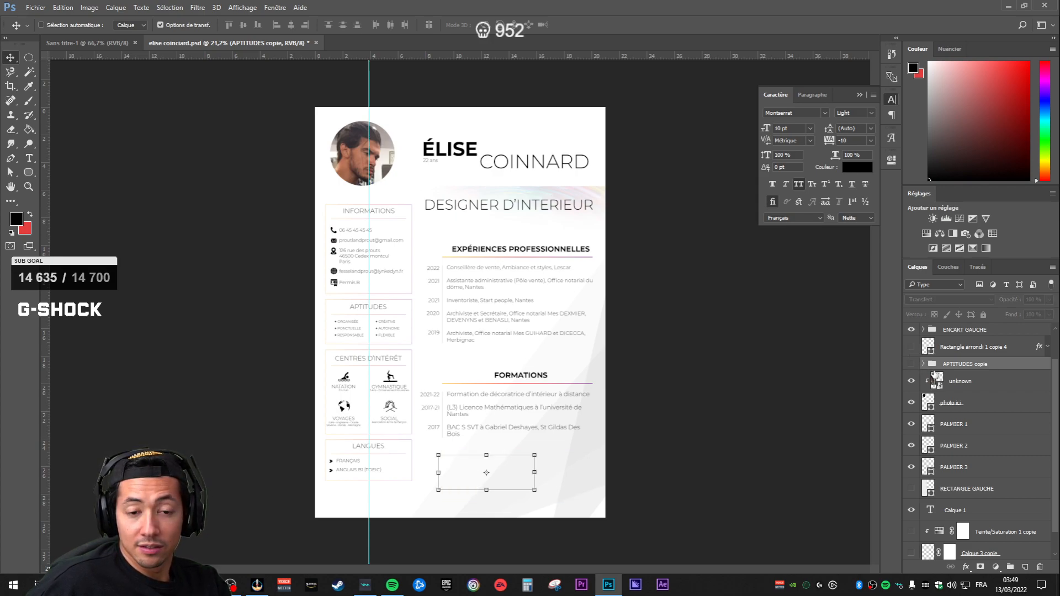
click(979, 386)
click(911, 347)
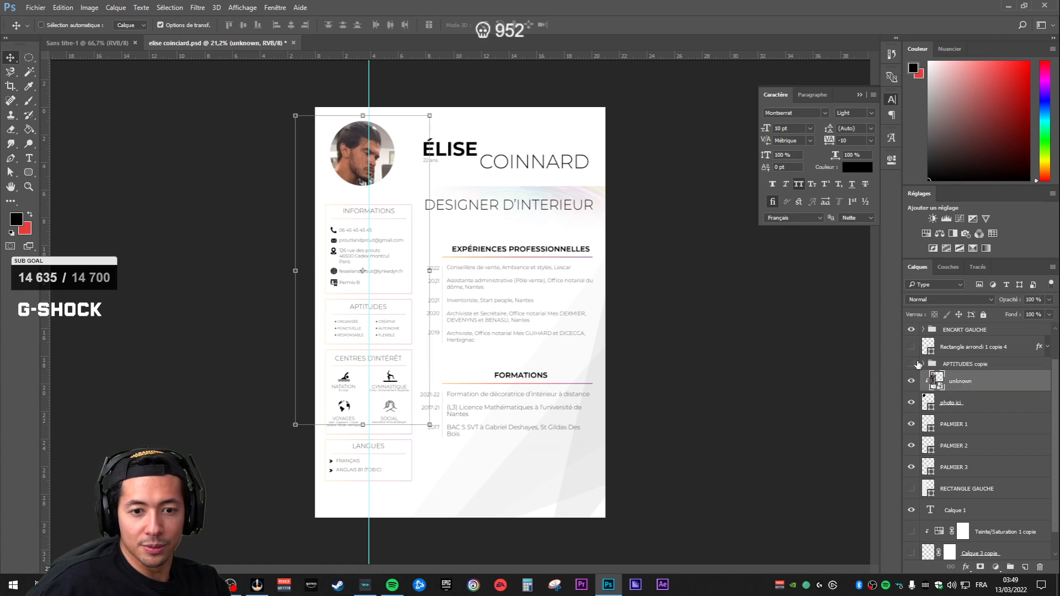
click(912, 363)
drag(910, 347, 910, 364)
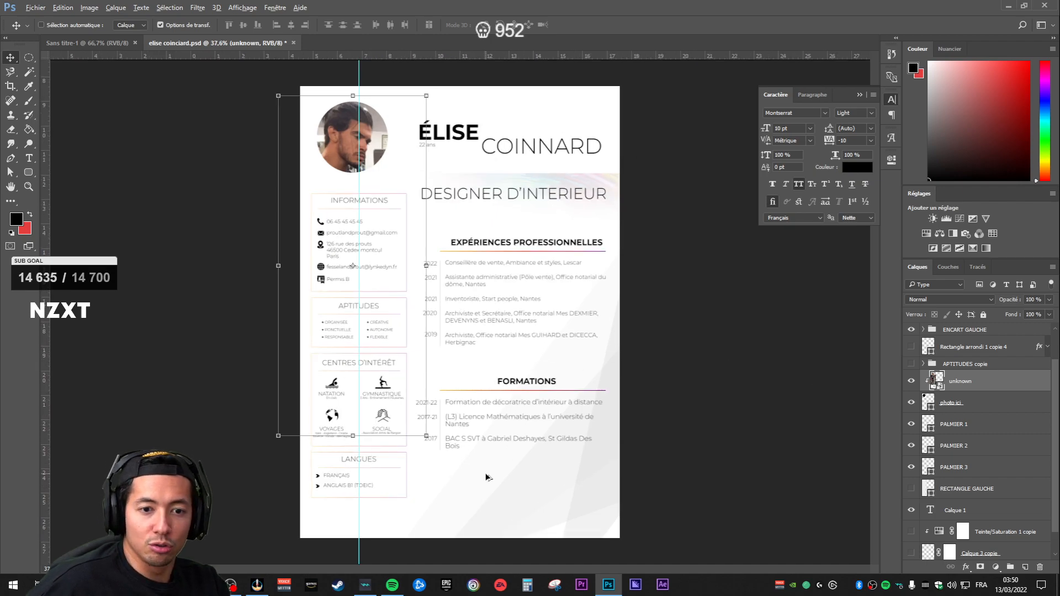
Step: Show the COMPÉTENCE block and its frame, move the frame layer into the APTITUDES copie group, and hide that group
scroll(486, 473, up, 5)
scroll(598, 337, down, 2)
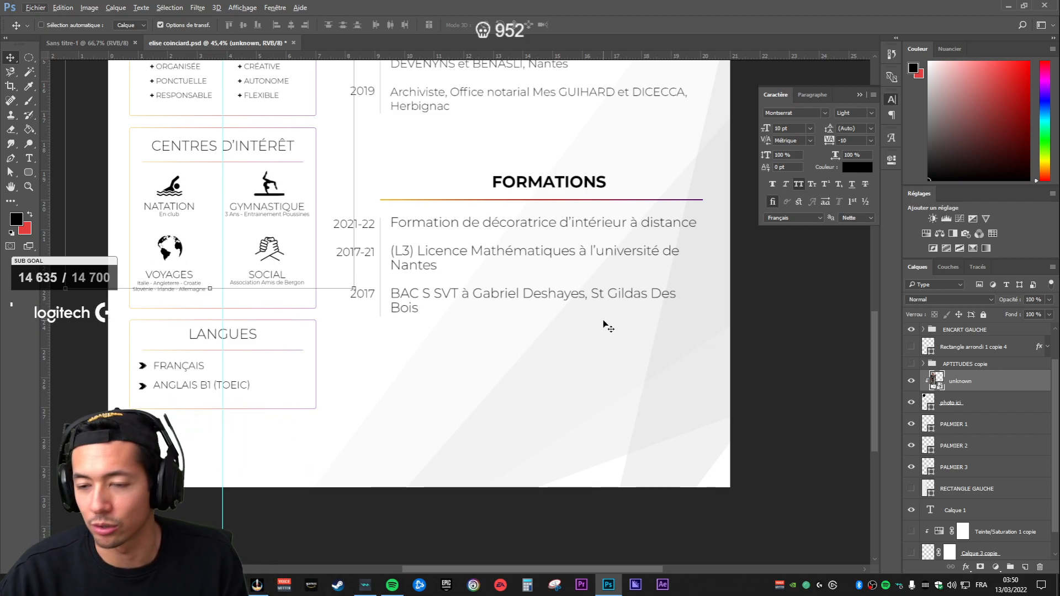
click(912, 363)
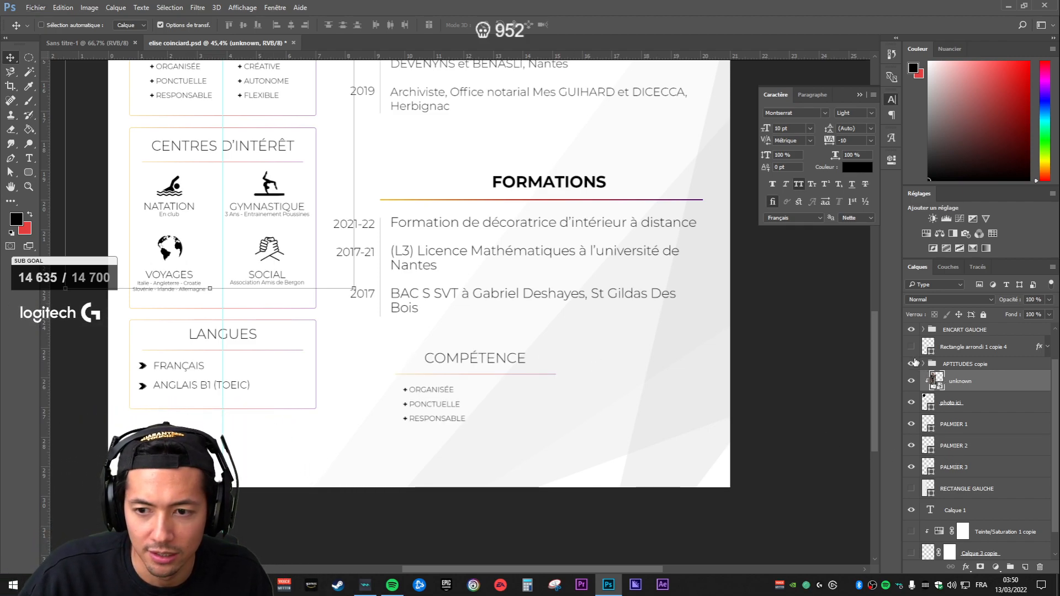
click(912, 346)
click(923, 364)
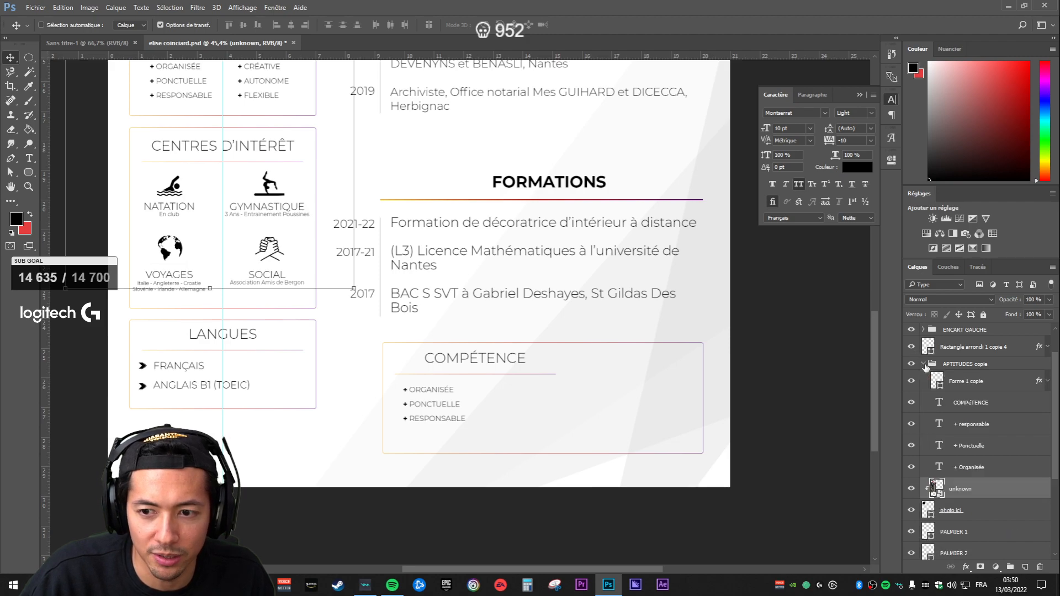
drag(956, 350, 925, 381)
click(912, 343)
click(916, 343)
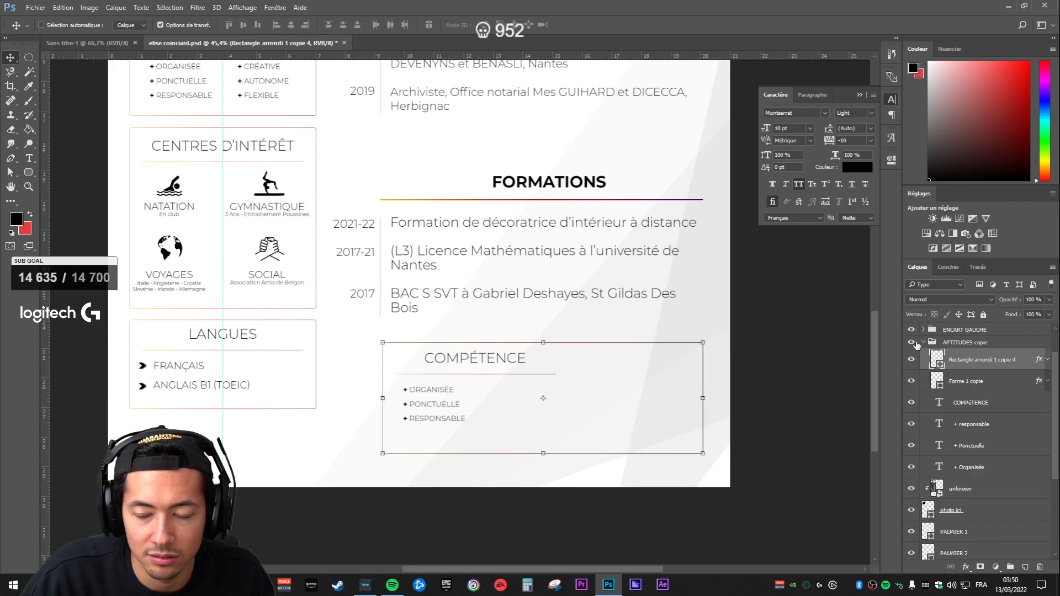
click(924, 343)
click(912, 343)
Step: Inside the ENCART GAUCHE group, move the frame Rectangle arrondi 1 copie 3 into the INFOS group and check its visibility
scroll(958, 394, up, 2)
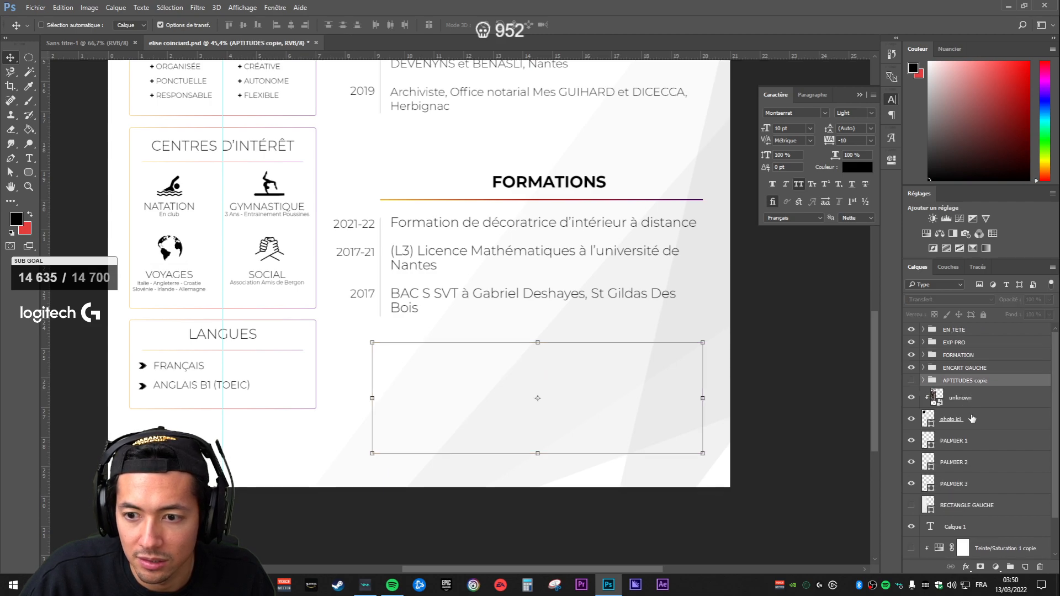
click(938, 368)
click(924, 368)
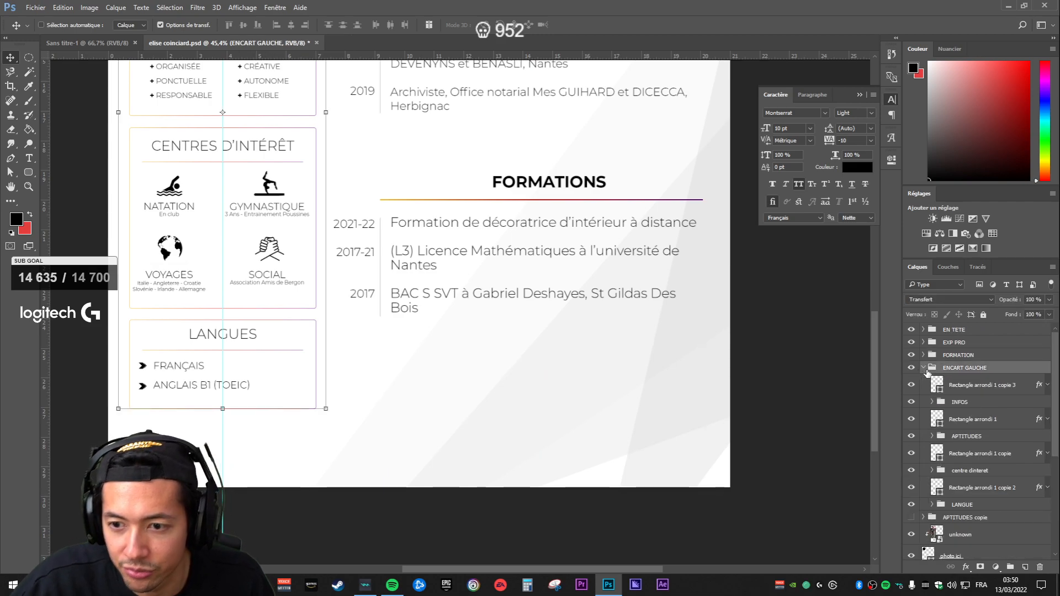
click(961, 387)
drag(973, 390, 970, 402)
click(931, 380)
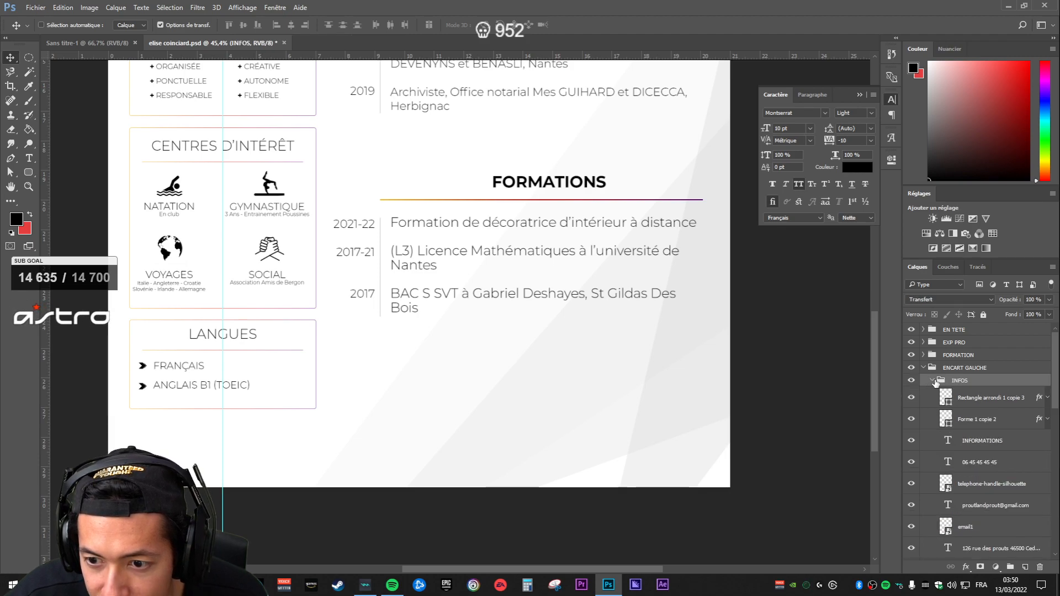
click(911, 398)
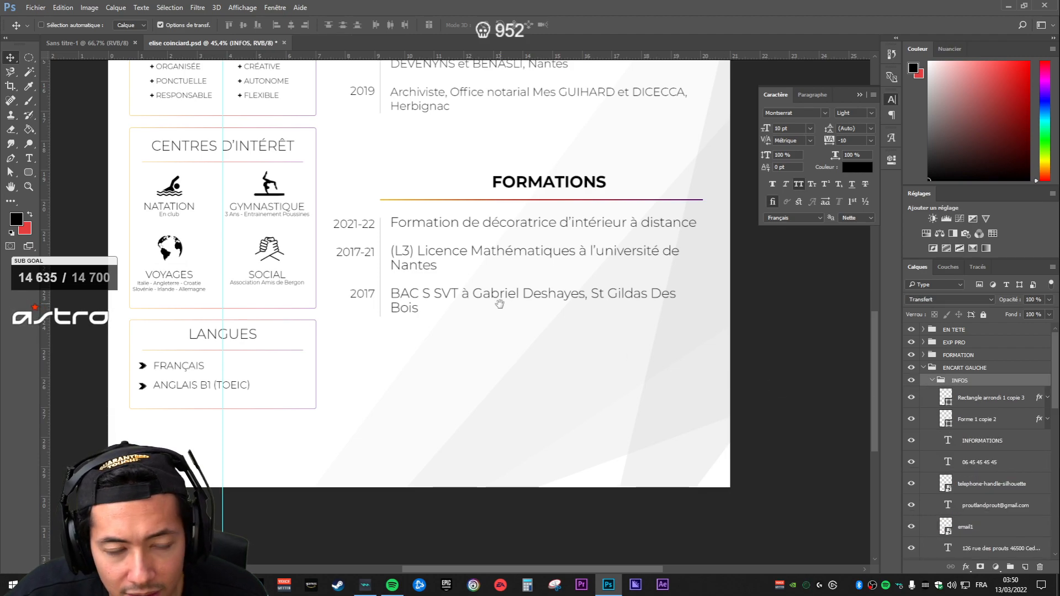
drag(501, 307, 502, 420)
click(913, 401)
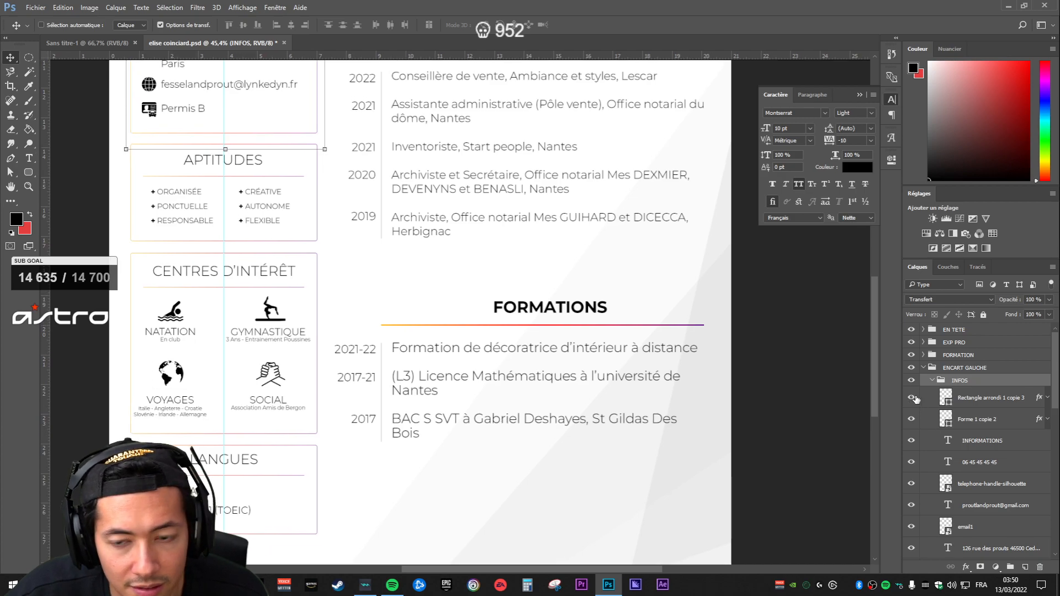
click(911, 399)
click(912, 399)
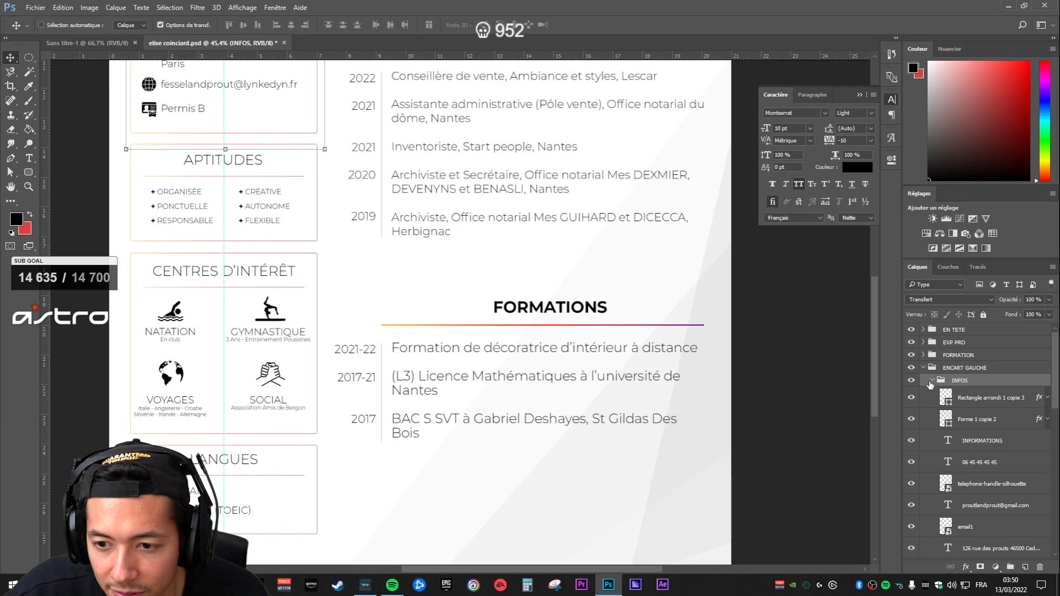
click(931, 381)
Step: Move the frame Rectangle arrondi 1 into the APTITUDES group and check the group's contents
click(969, 409)
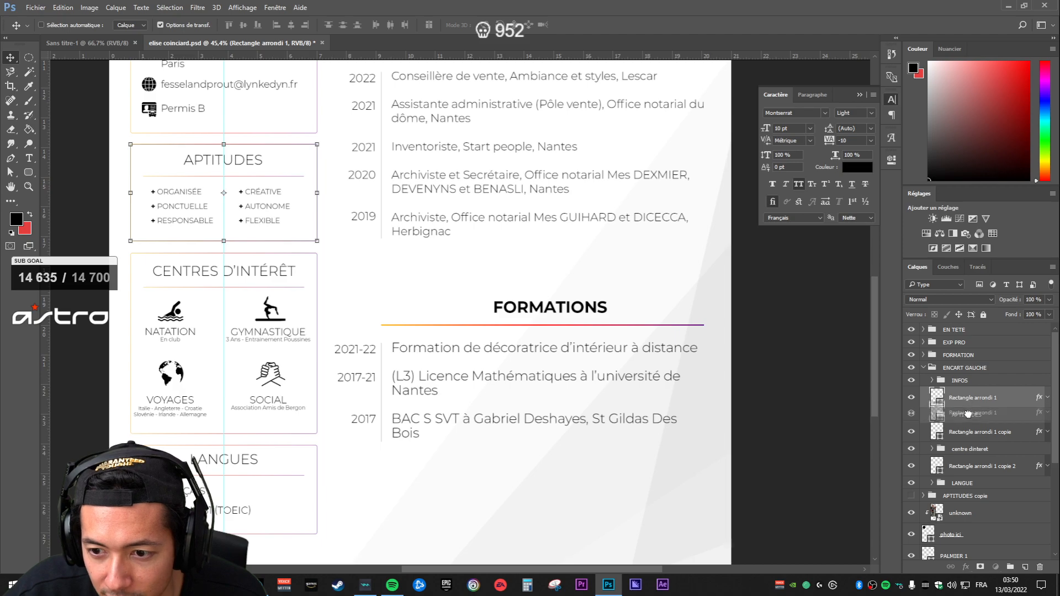
drag(967, 421, 949, 402)
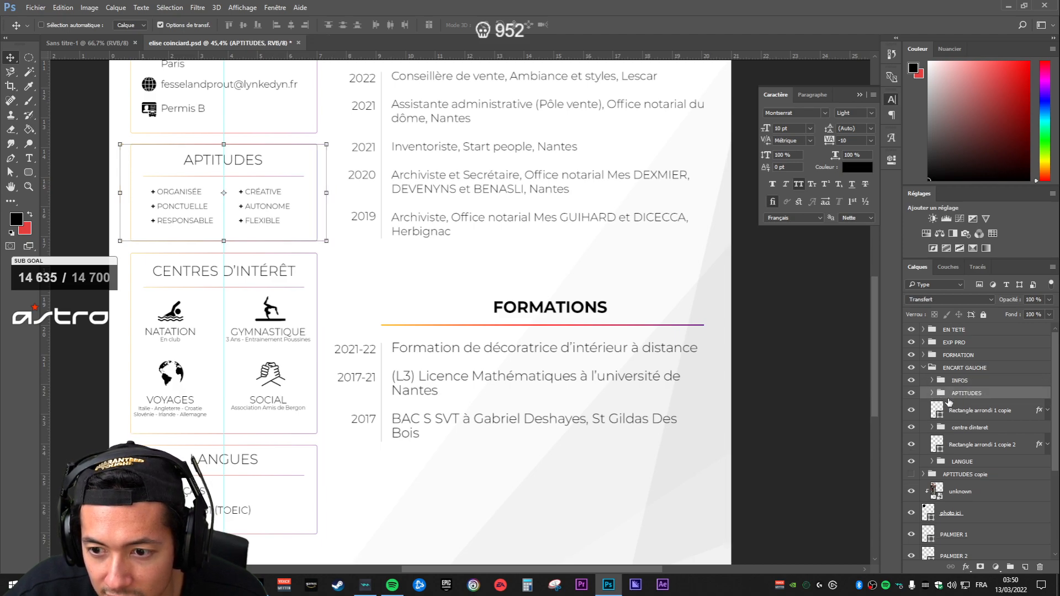
click(932, 393)
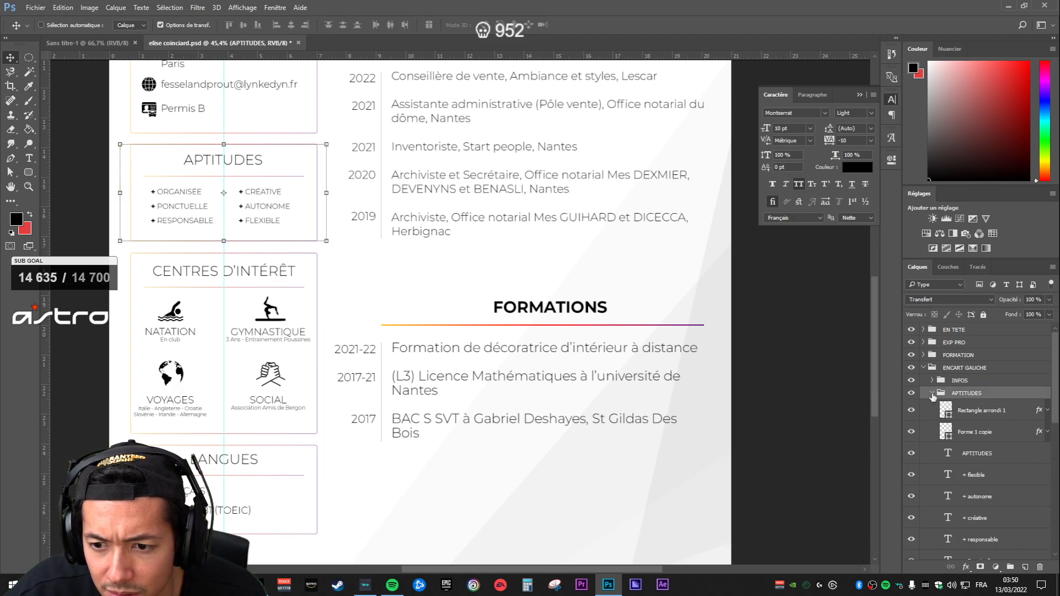
click(932, 393)
Step: Move Rectangle arrondi 1 copie into the centre dinteret group and Rectangle arrondi 1 copie 2 into the LANGUE group
drag(945, 411, 947, 427)
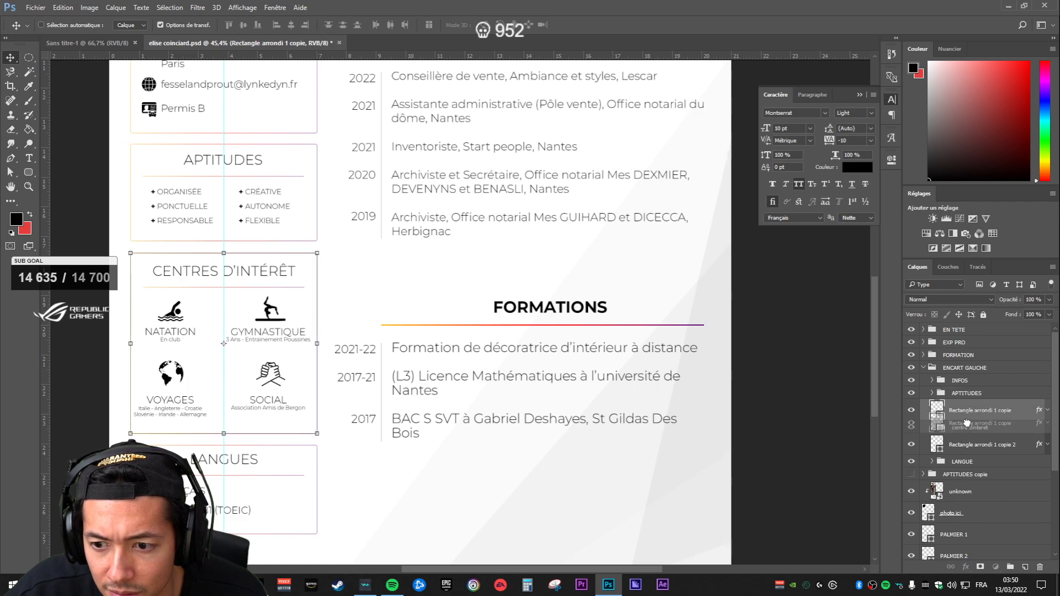
click(932, 406)
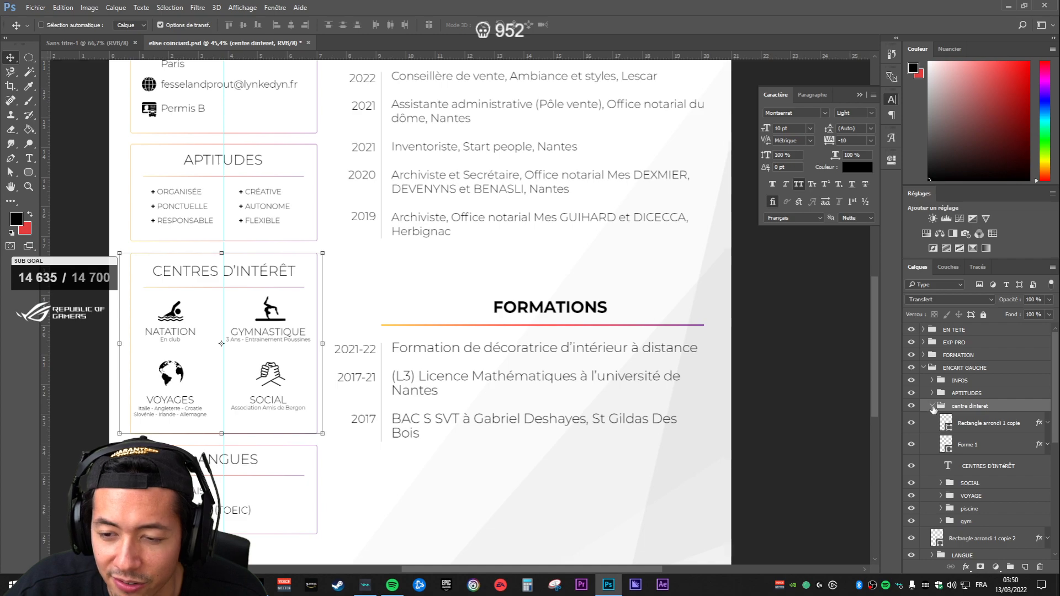
click(932, 406)
drag(960, 423, 958, 441)
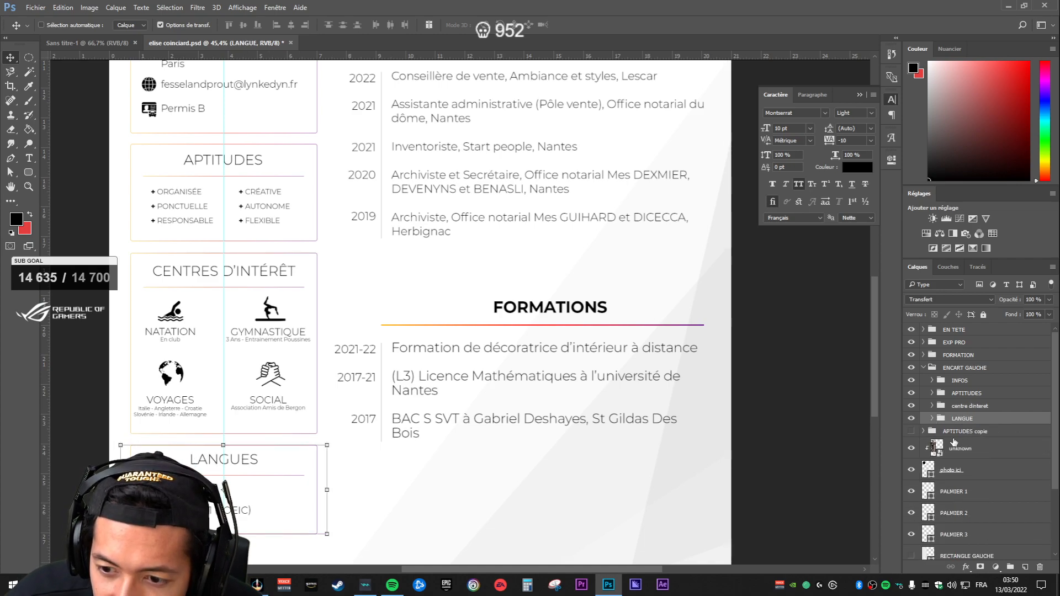
click(933, 418)
click(933, 419)
Step: Make the APTITUDES copie group visible again and rename it COMPETENCE
click(932, 431)
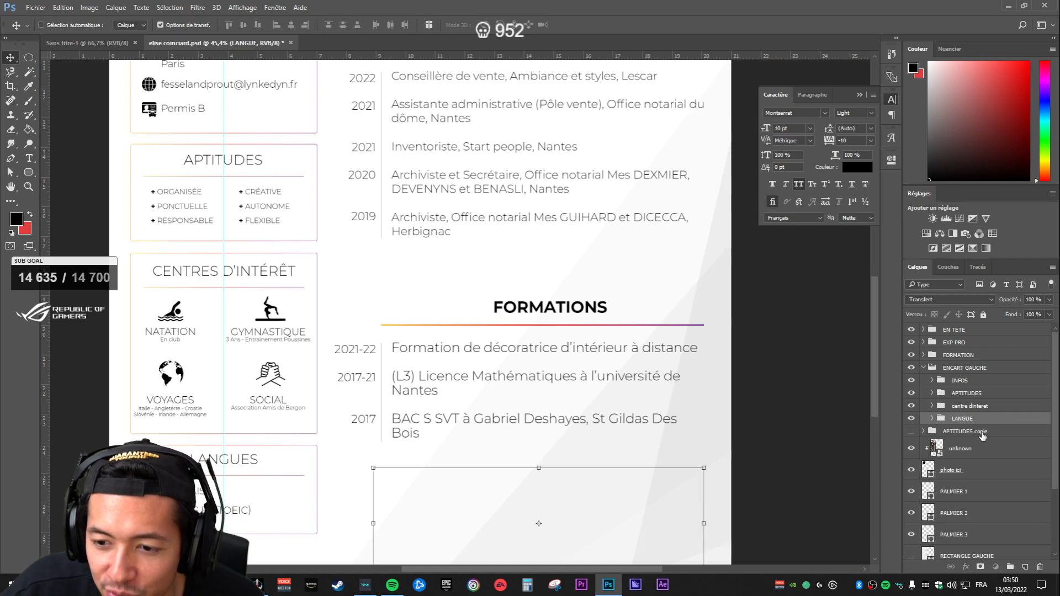
click(911, 432)
click(911, 432)
click(911, 432)
drag(585, 506, 580, 359)
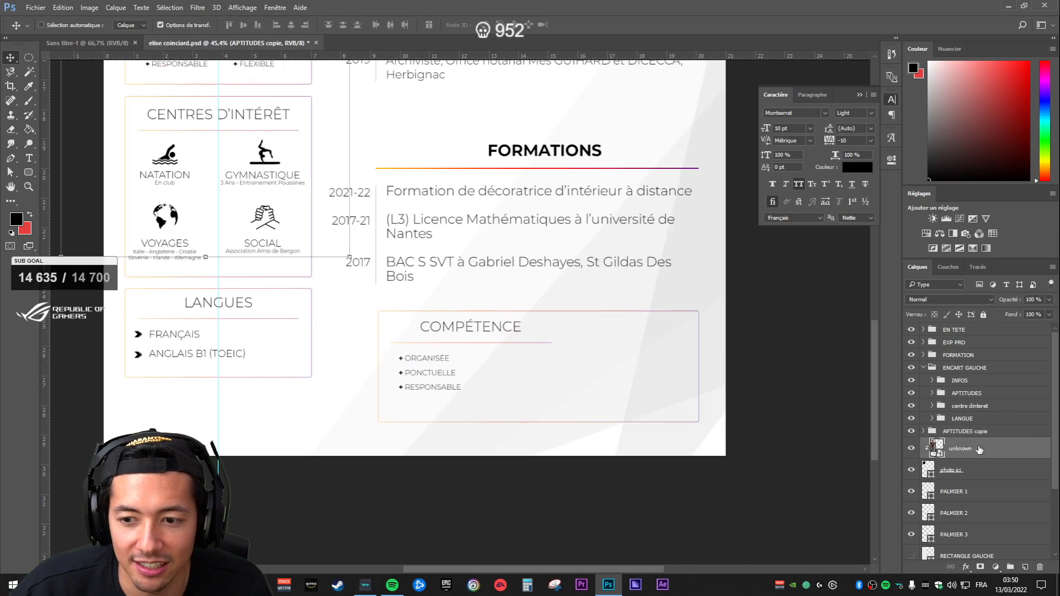
click(923, 431)
double_click(967, 431)
text(COMPETENCE)
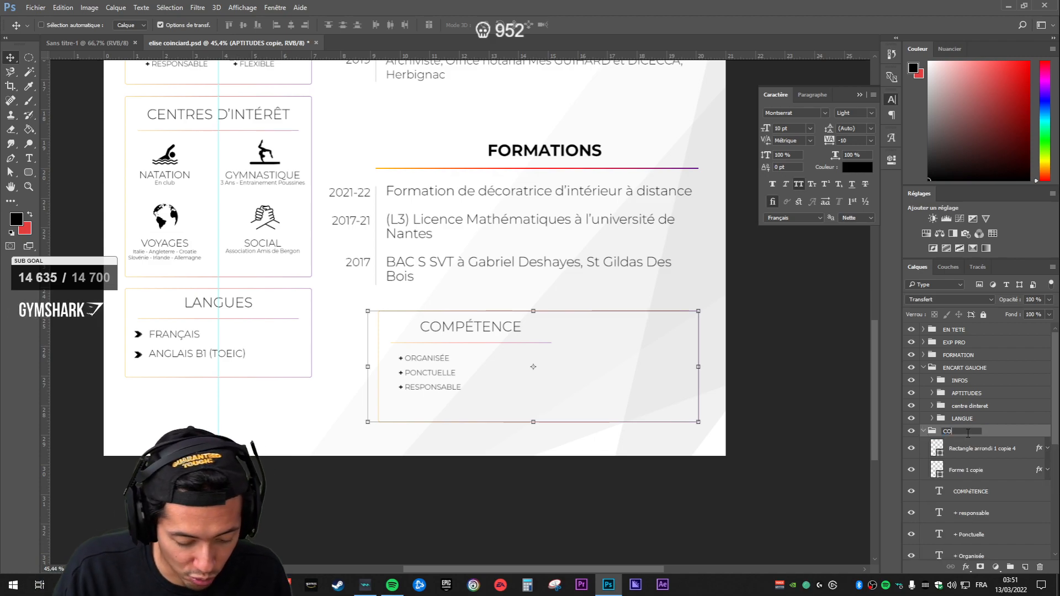
key(Return)
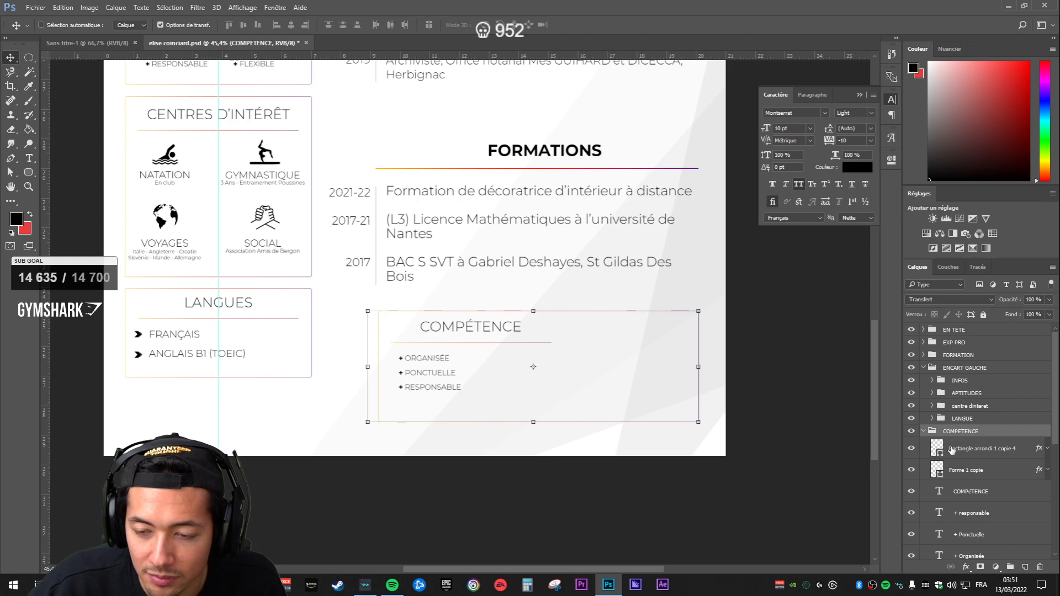
Step: Move the COMPÉTENCE title horizontally to the centre of its frame below FORMATIONS
click(949, 450)
click(957, 477)
click(964, 494)
scroll(486, 410, up, 3)
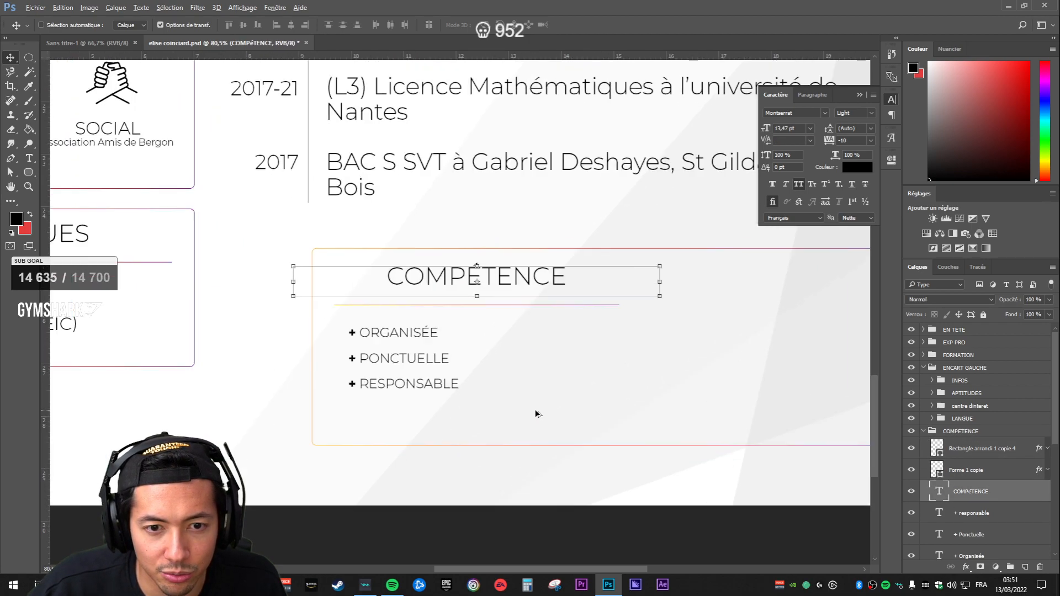
scroll(503, 393, down, 4)
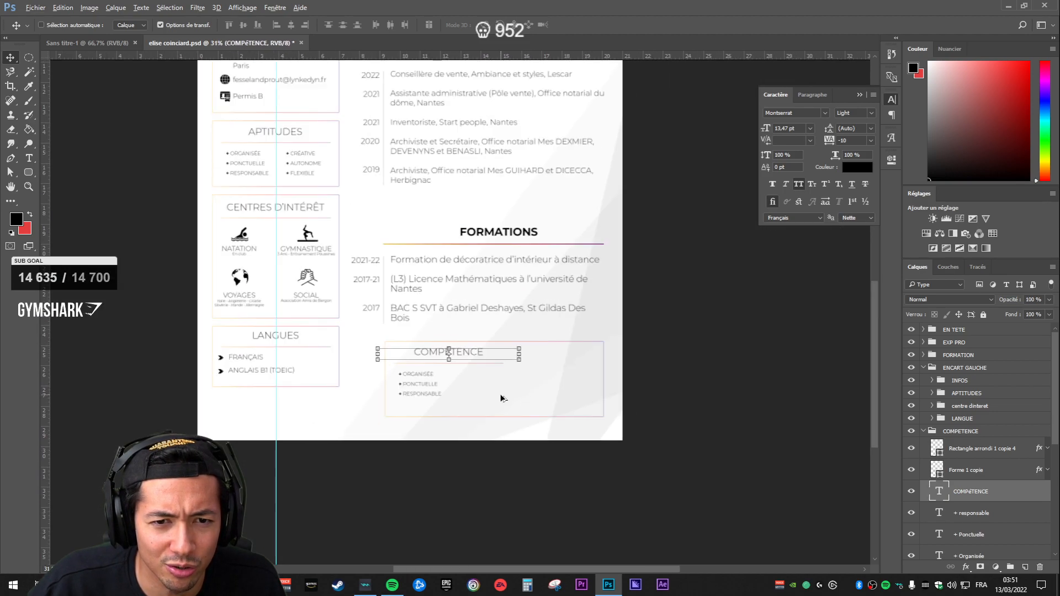
scroll(494, 386, up, 2)
scroll(494, 386, up, 1)
drag(490, 338, 571, 337)
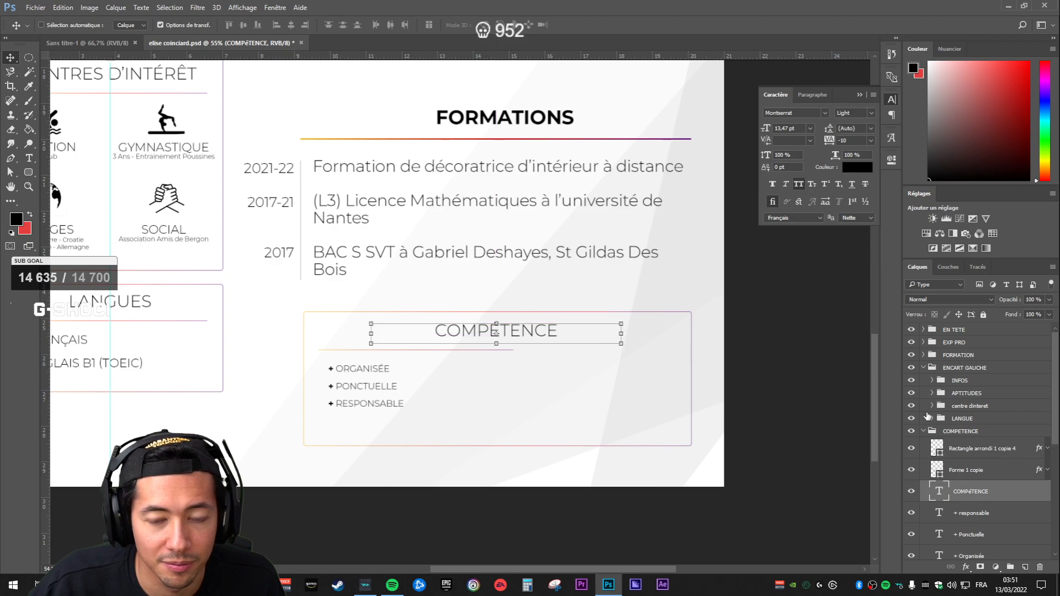
Step: Move the divider line Forme 1 copie horizontally so it is centred under the COMPÉTENCE title
click(961, 473)
key(ctrl+0)
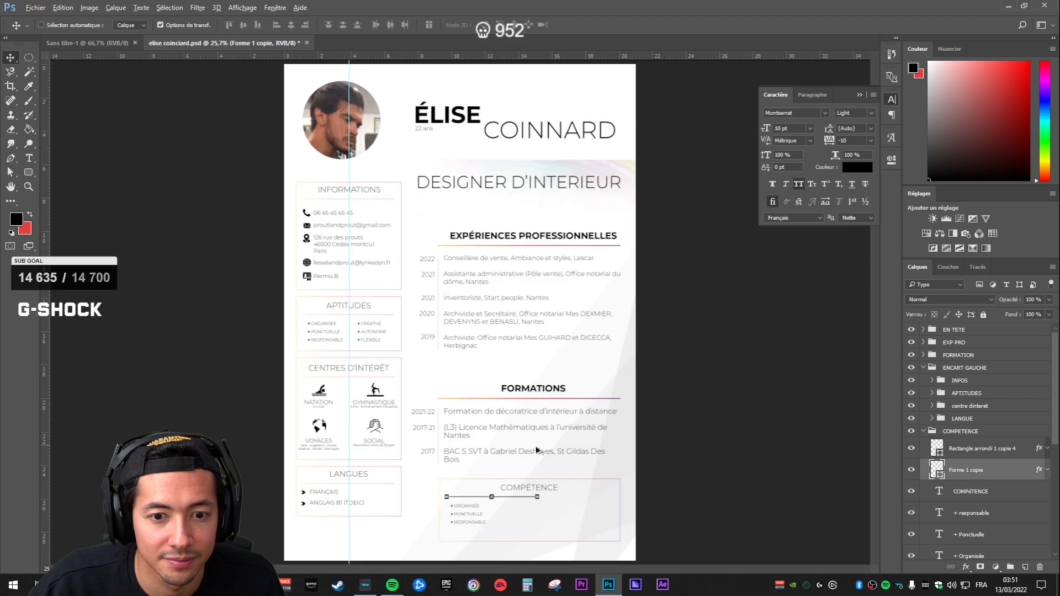
scroll(562, 473, up, 6)
scroll(562, 465, down, 5)
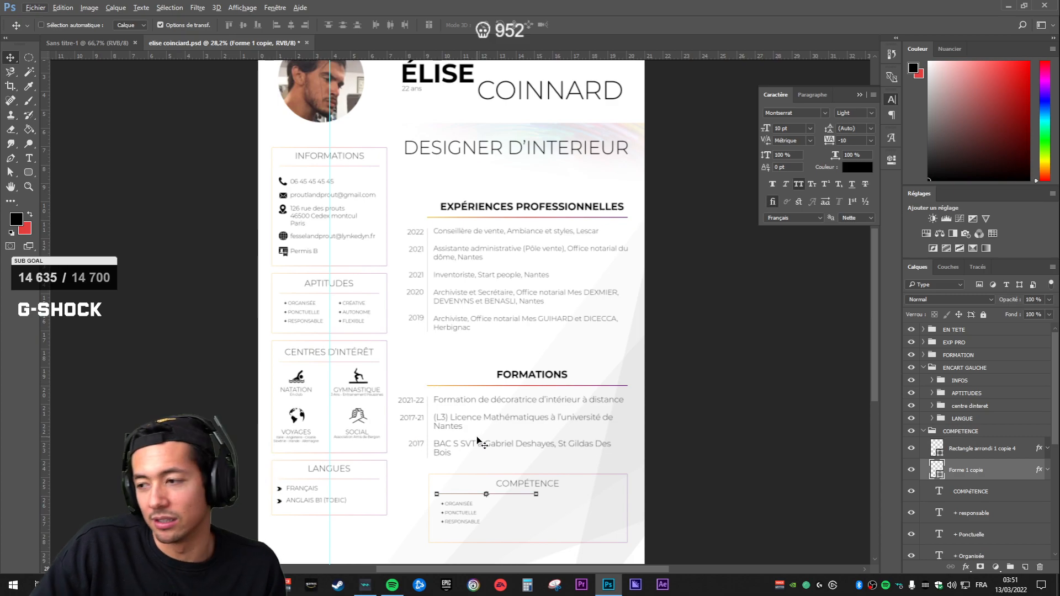
scroll(528, 510, up, 5)
drag(588, 444, 612, 355)
scroll(589, 409, up, 3)
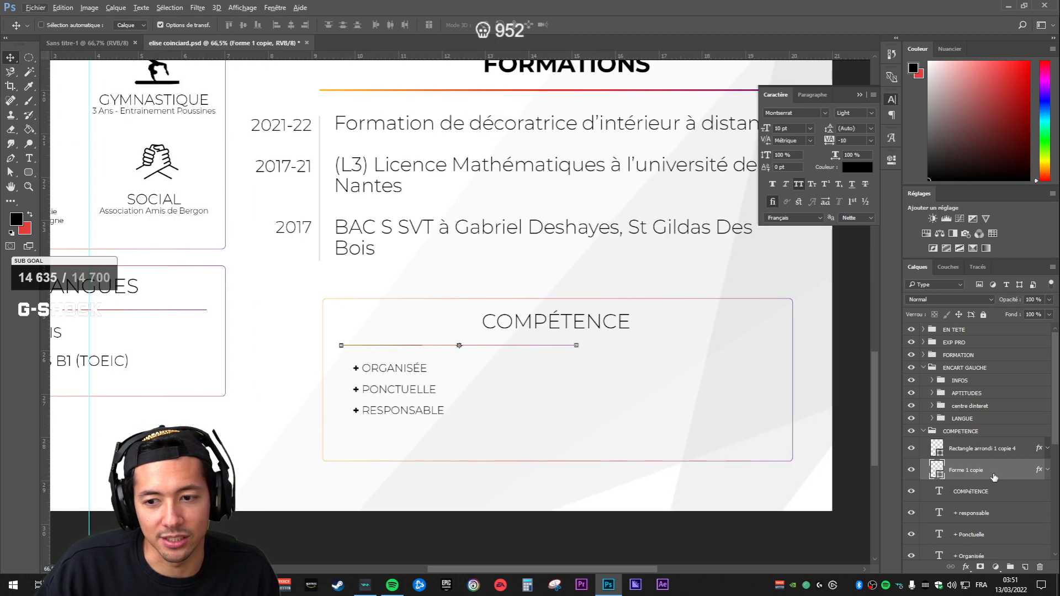
click(986, 491)
click(971, 475)
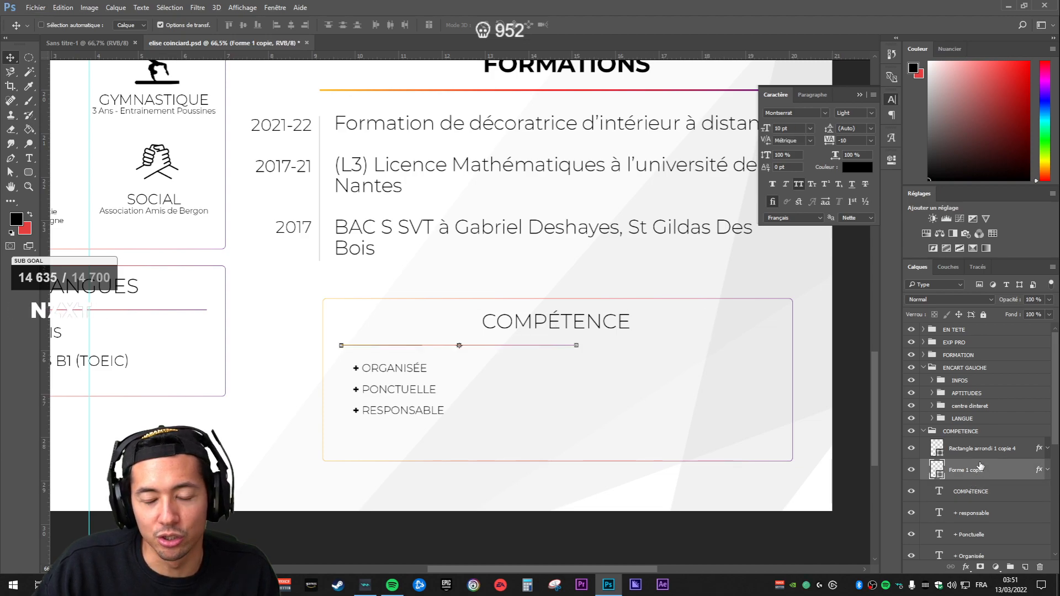
drag(554, 373, 621, 374)
Step: Replace the word Organisée with HTML/CSS in the first COMPÉTENCE item, keeping the plus sign
click(988, 492)
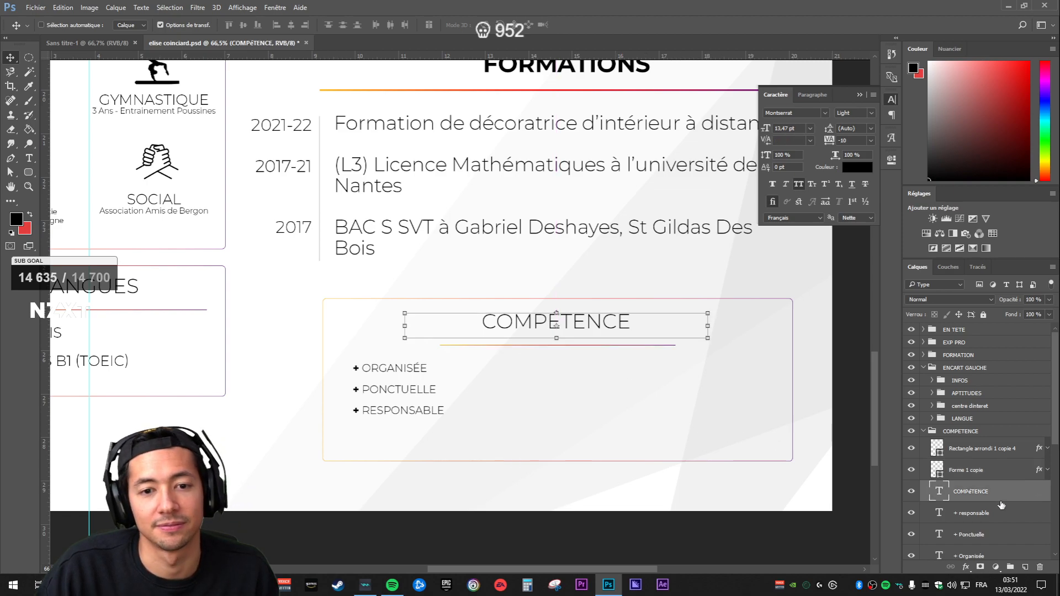
click(1001, 515)
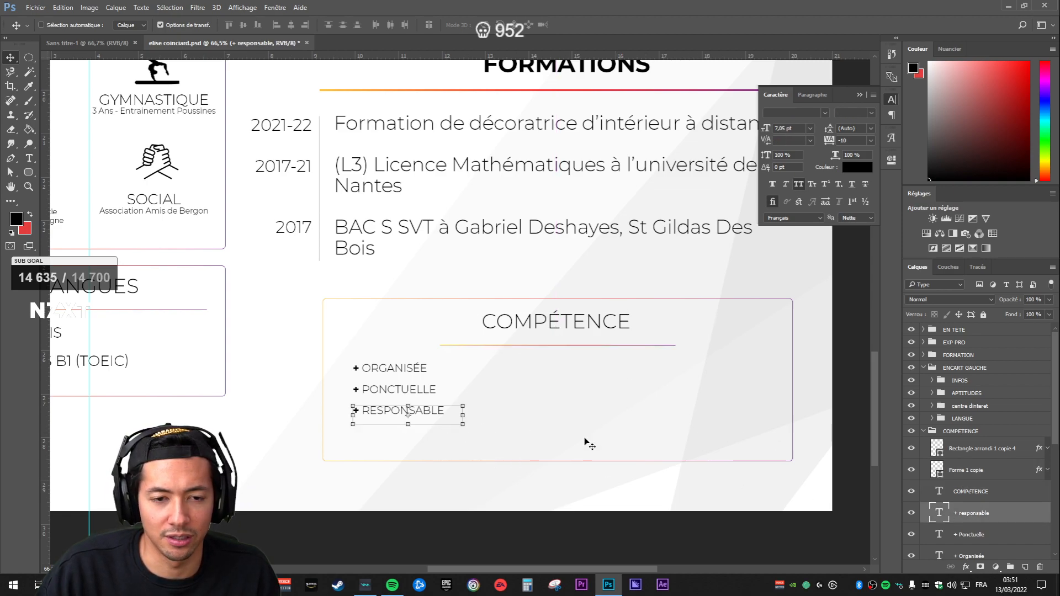
scroll(945, 512, down, 1)
double_click(940, 529)
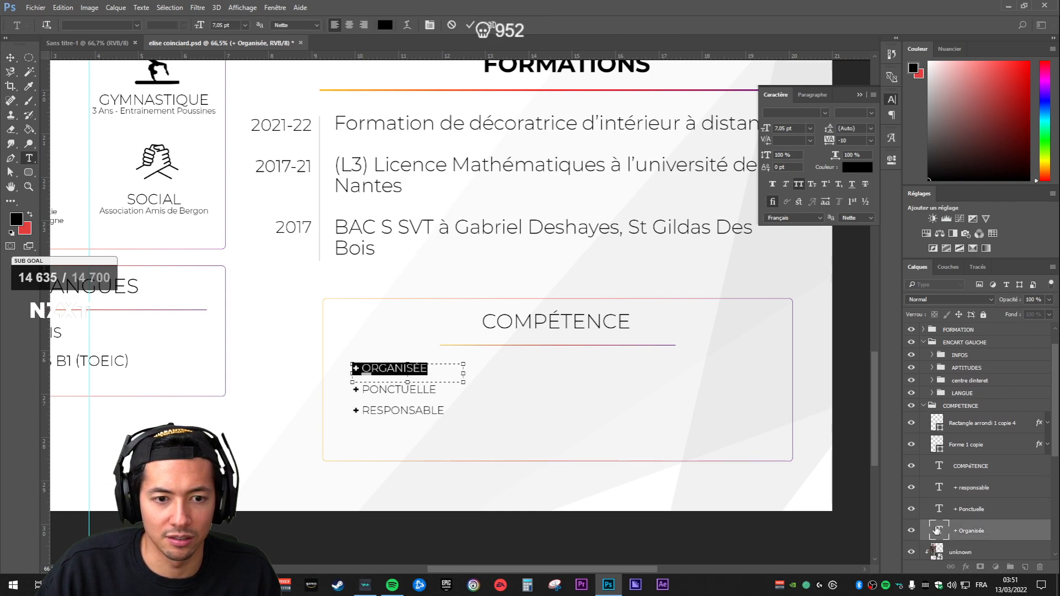
key(Right)
key(BackSpace)
key(BackSpace)
key(BackSpace)
key(BackSpace)
key(BackSpace)
key(BackSpace)
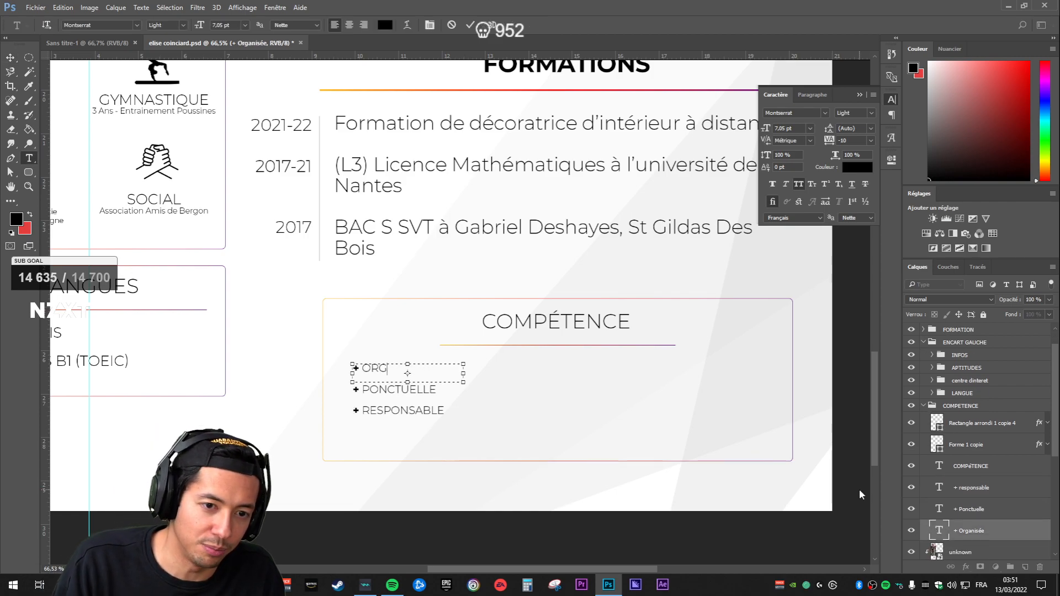
text(HTML)
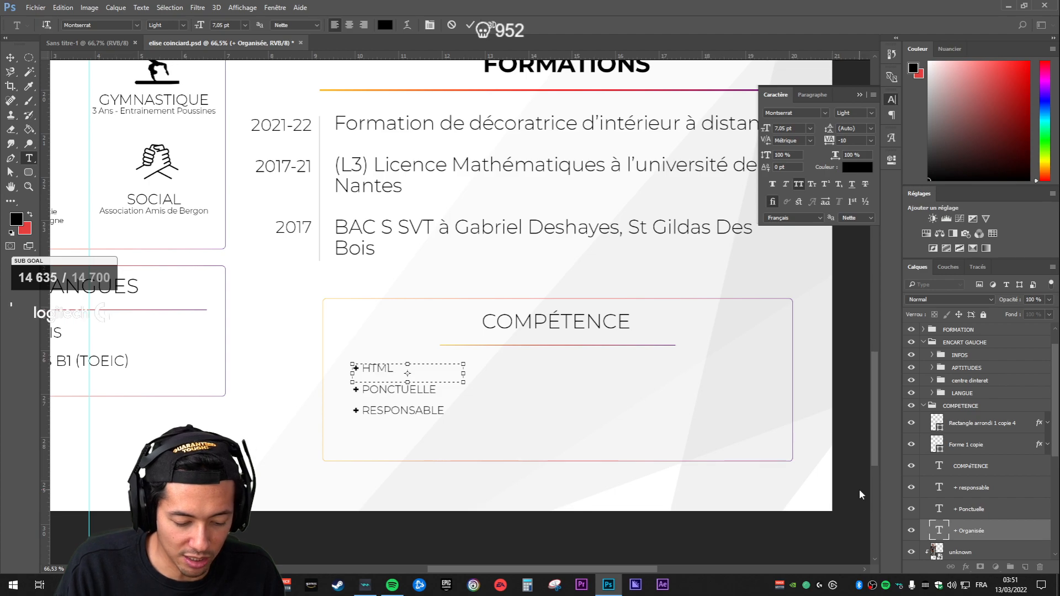
text(/CSS)
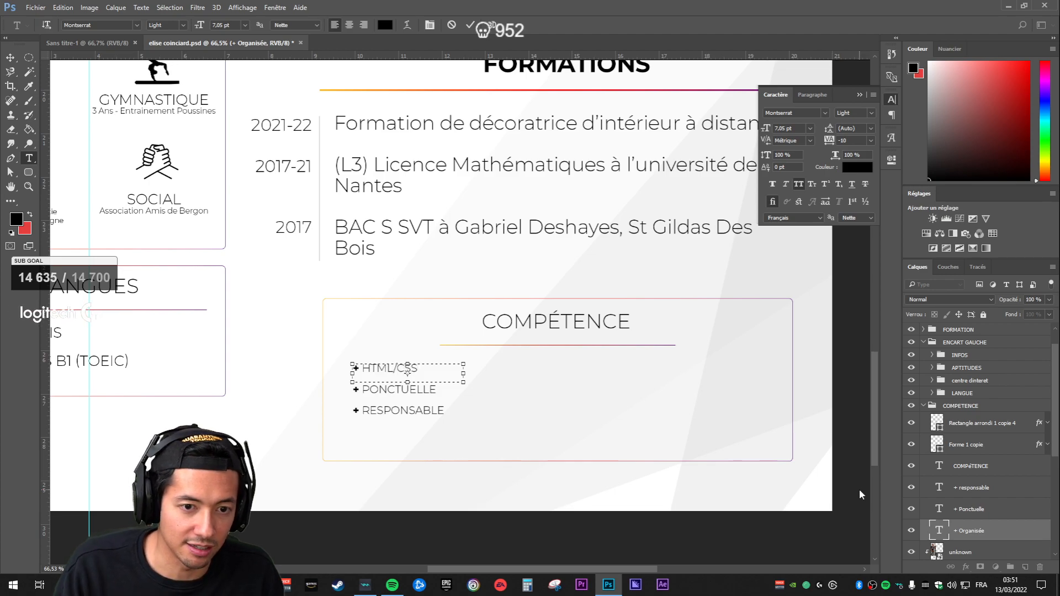
Step: Replace the word Ponctuelle with AVASCRIPT in the second COMPÉTENCE item, keeping the plus sign
double_click(940, 510)
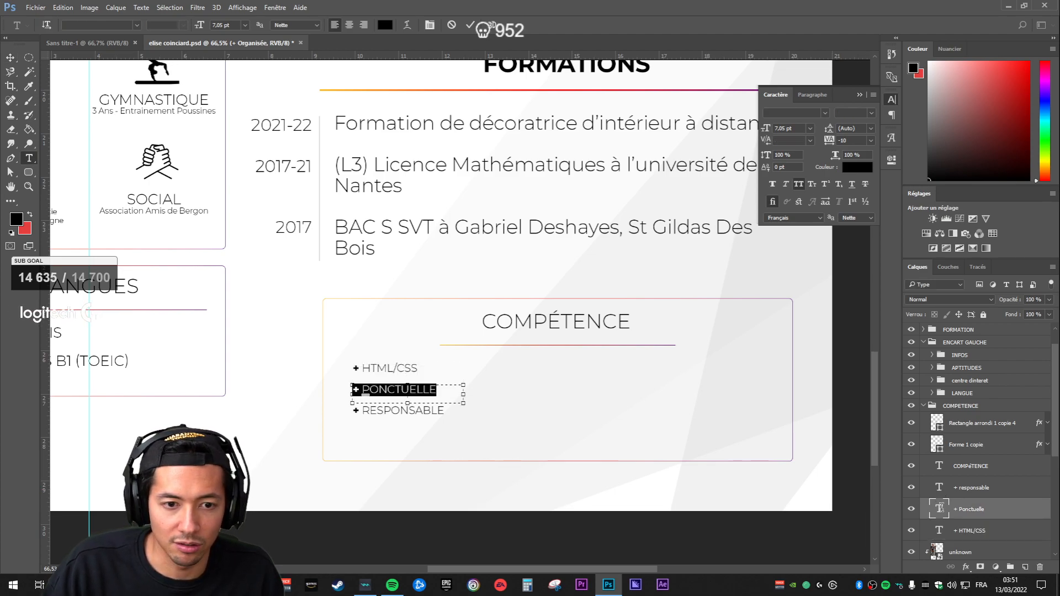
drag(437, 389, 379, 390)
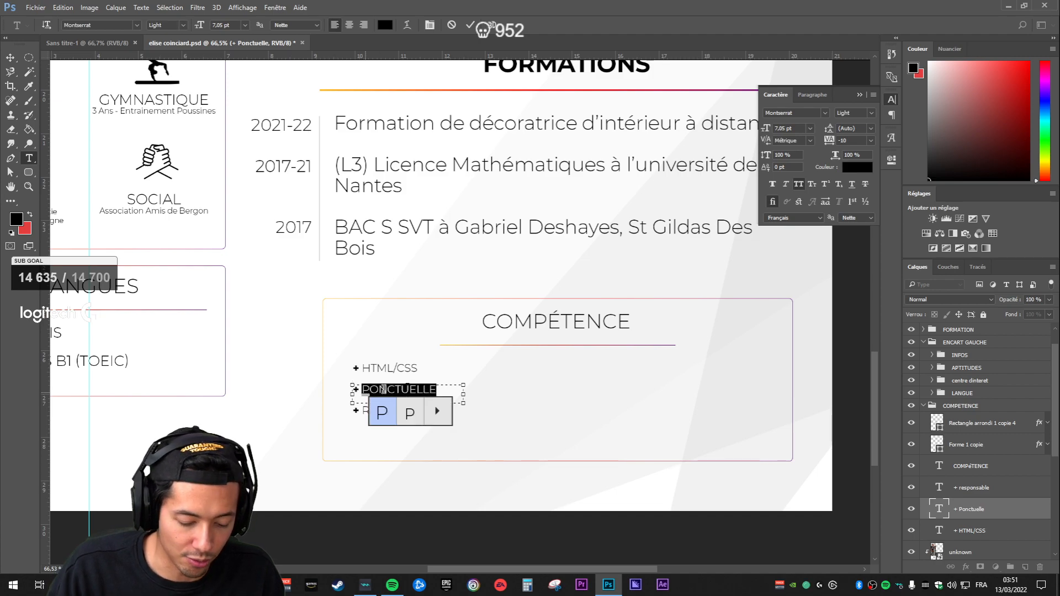
text(AVAI)
text(CRIPT)
Step: Replace Responsable with MENUISERIE in the third COMPÉTENCE item, giving it a bold initial M like the plus sign
double_click(937, 486)
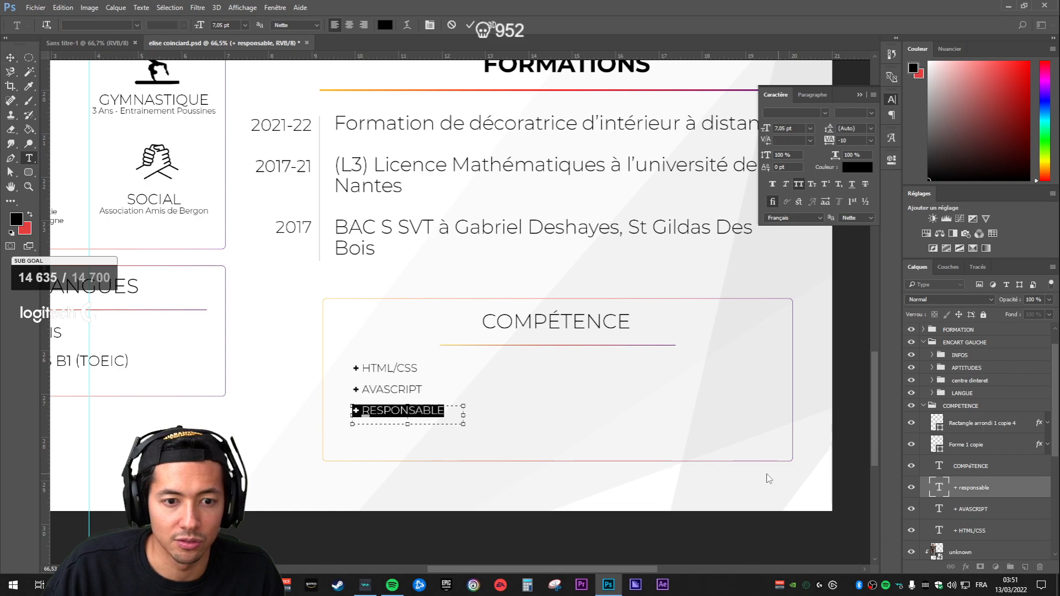
drag(452, 414, 366, 412)
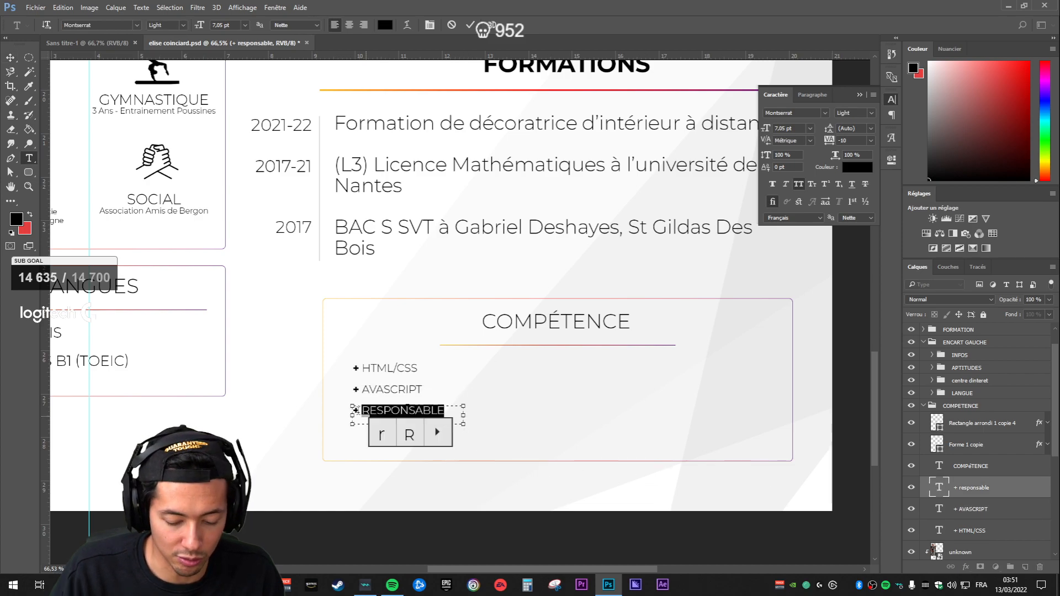
text(ENUISERIE)
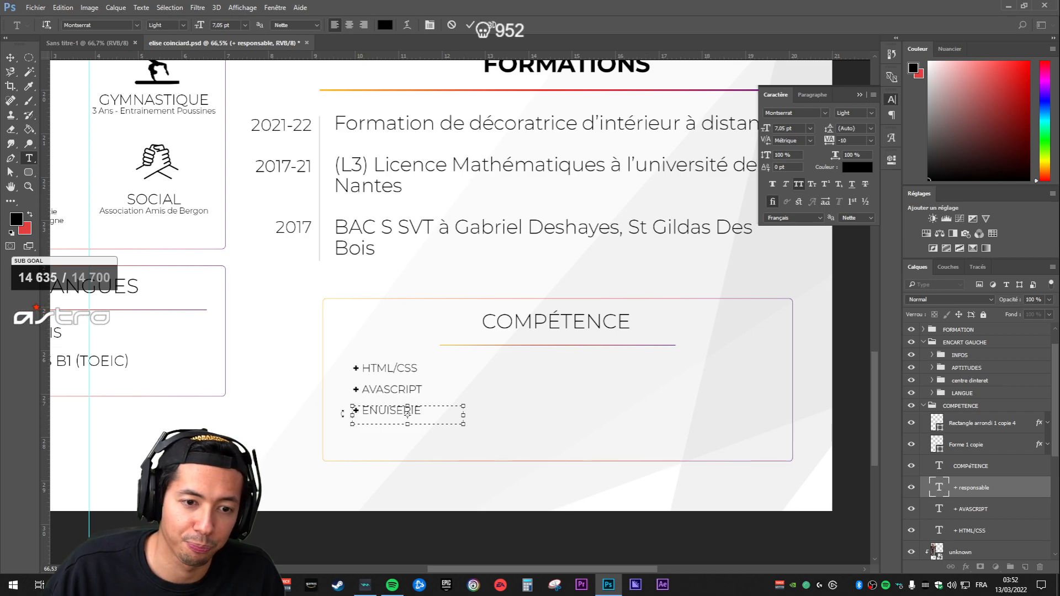
text(M)
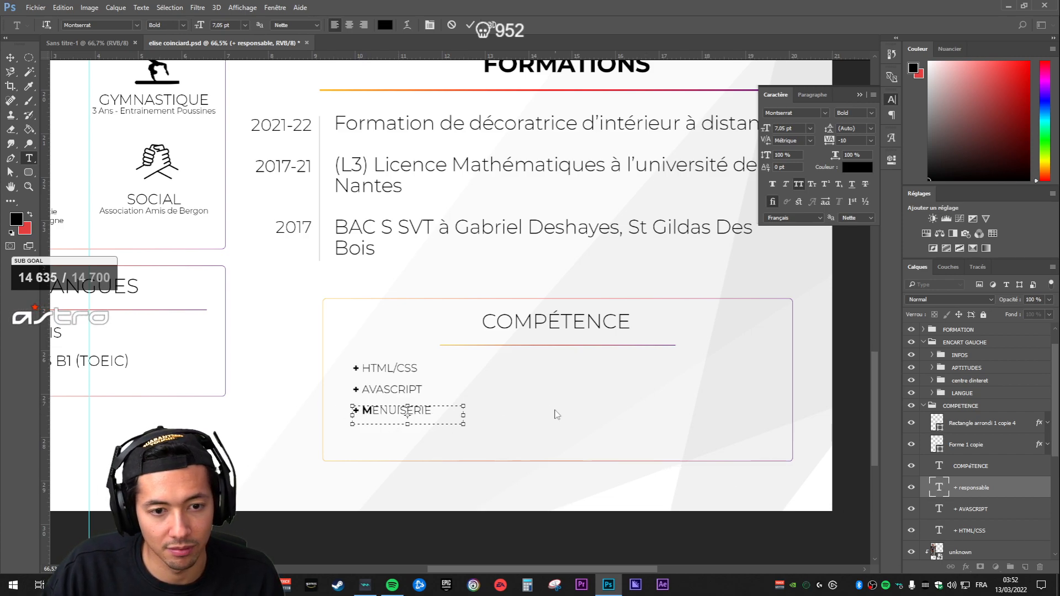
click(978, 475)
click(970, 496)
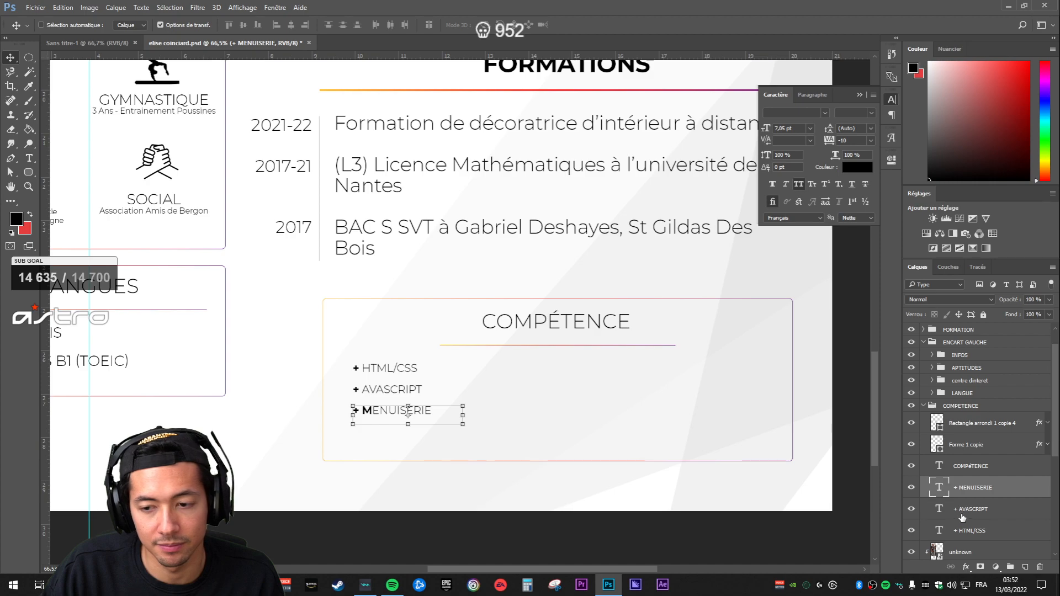
Step: Add a bold J in front of AVASCRIPT and make the initial H of HTML/CSS bold
double_click(934, 509)
click(365, 391)
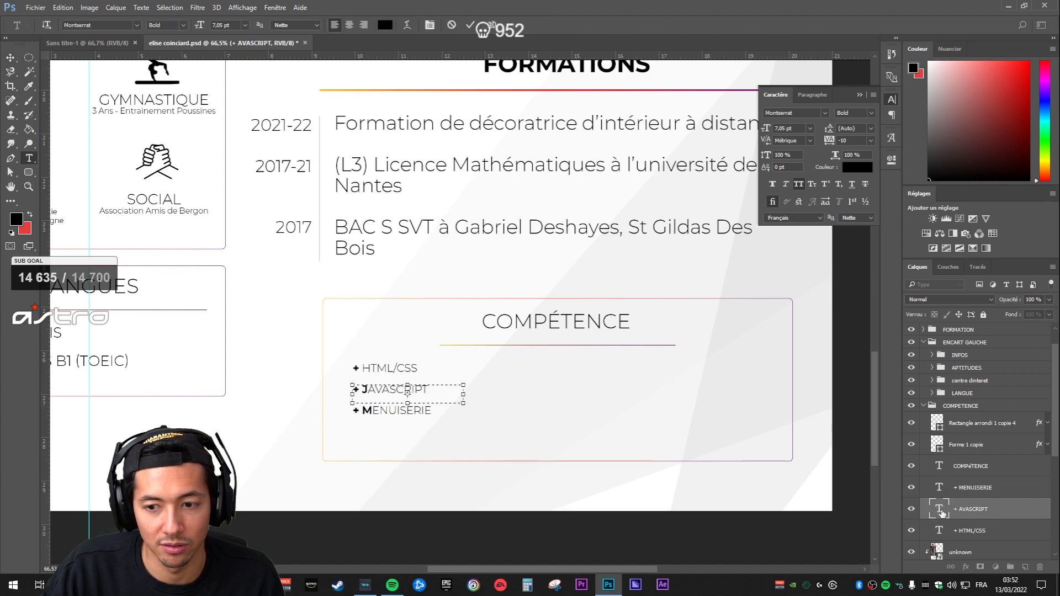
double_click(954, 532)
click(370, 370)
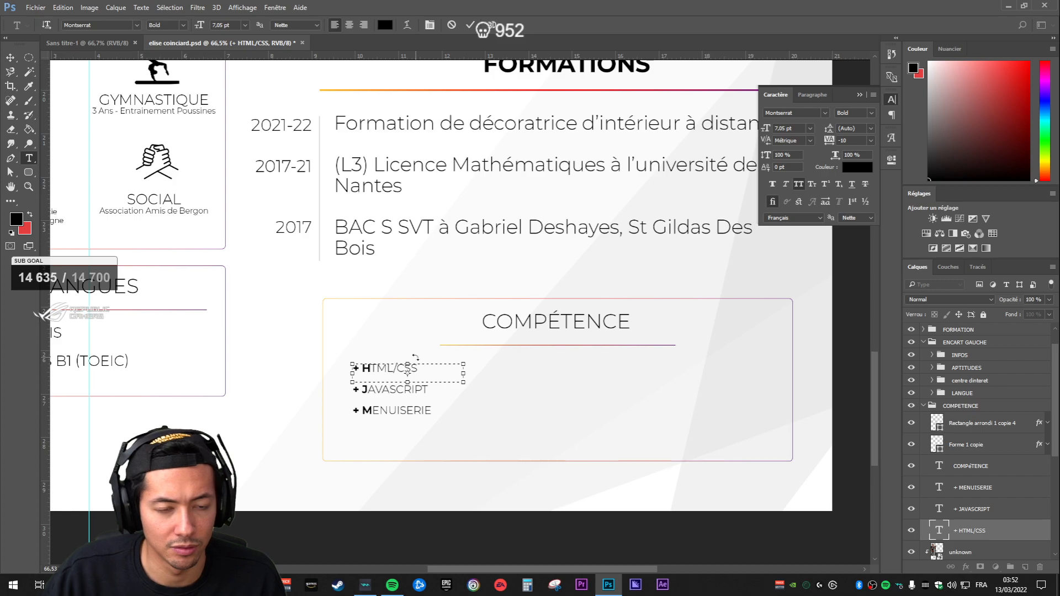
click(932, 489)
Step: Examine the COMPÉTENCE block's layout against the page and identify the layers of its skill items
scroll(585, 474, down, 5)
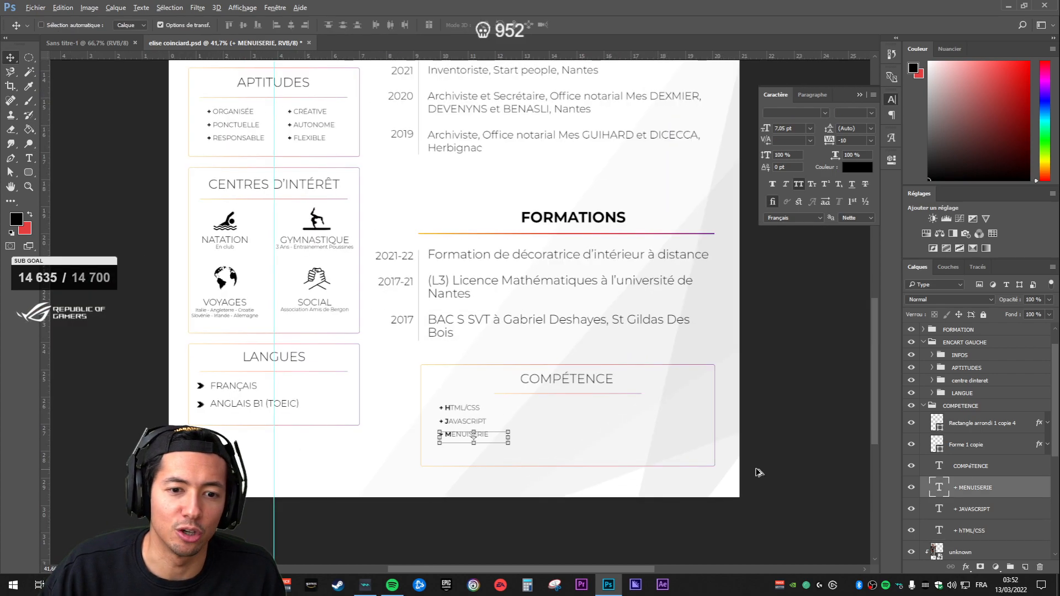
click(943, 408)
scroll(458, 439, up, 4)
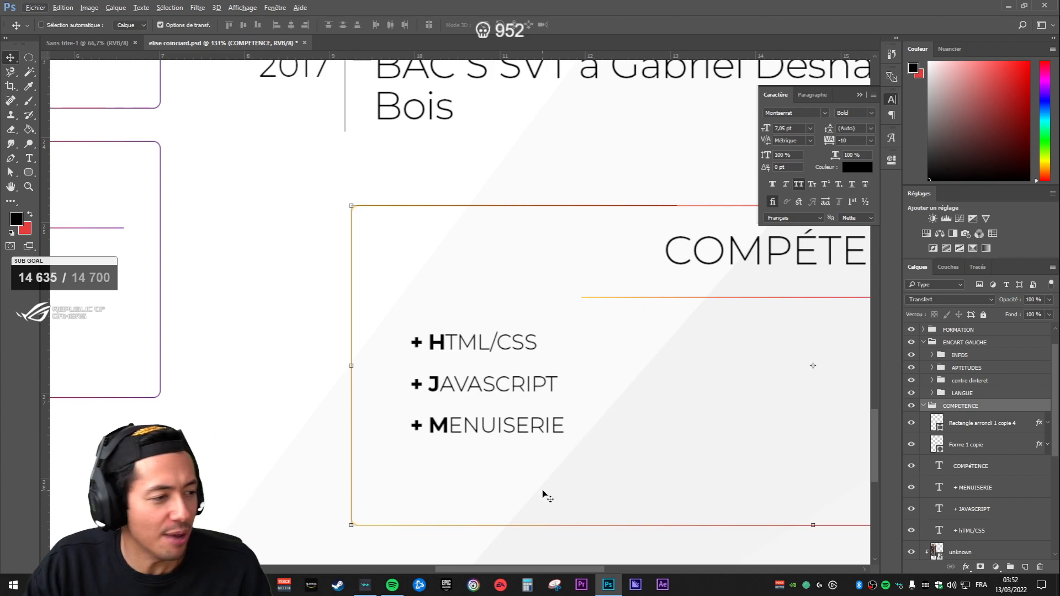
scroll(534, 362, down, 5)
scroll(833, 426, up, 3)
click(986, 474)
click(989, 508)
click(977, 531)
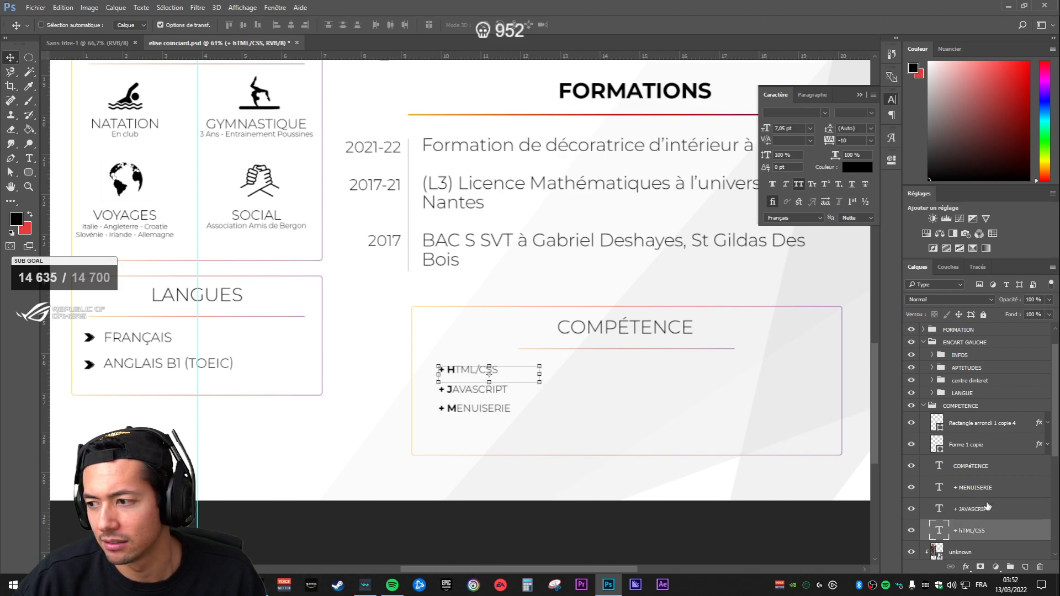
scroll(539, 436, down, 3)
scroll(619, 464, up, 3)
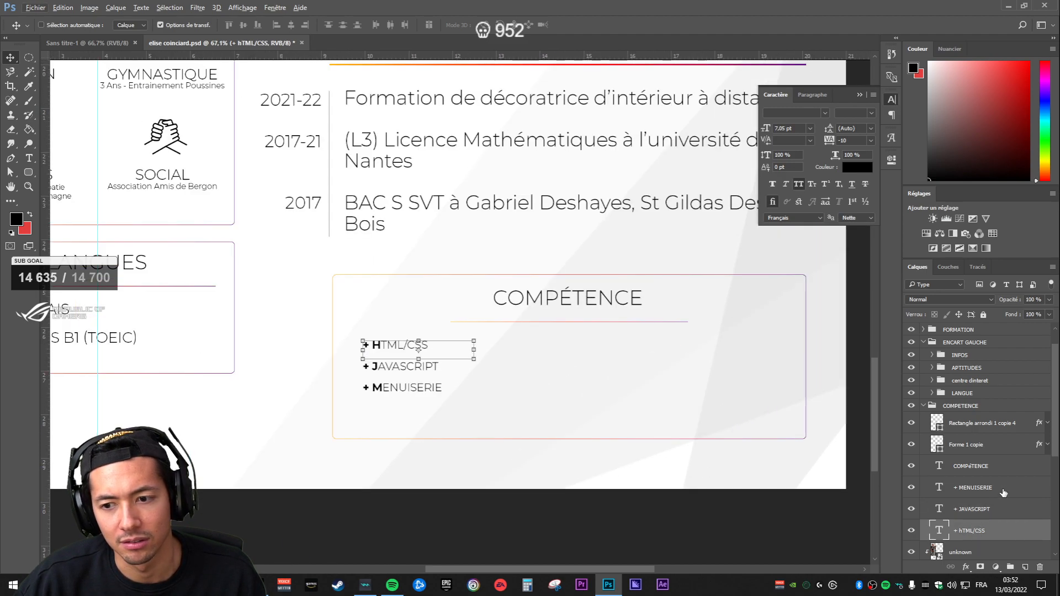
Step: Duplicate the MENUISERIE item directly below itself as a fourth line with the same spacing
click(972, 466)
click(977, 488)
drag(441, 395, 443, 416)
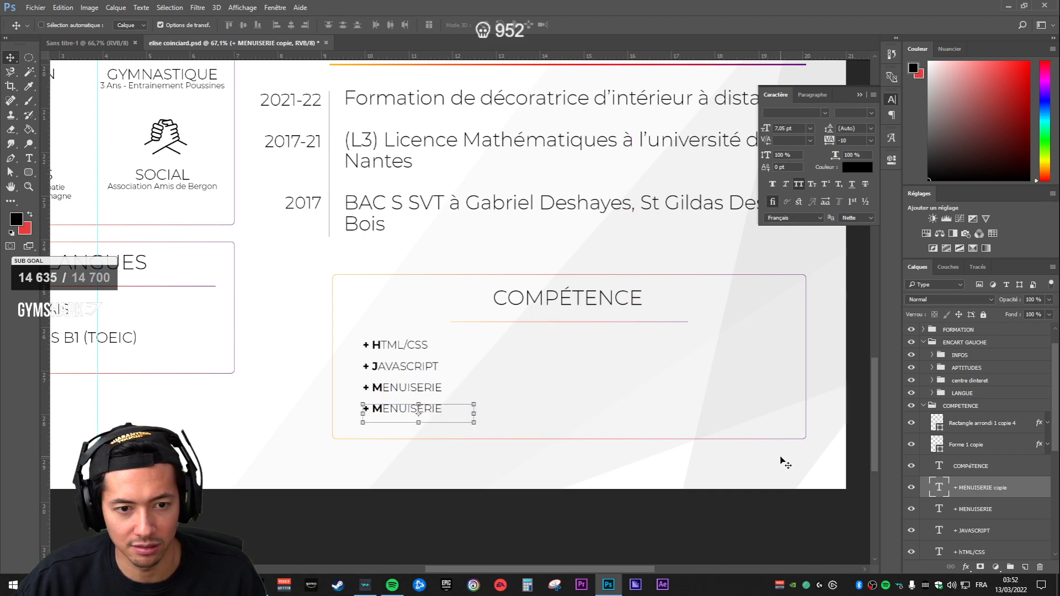
Step: Duplicate the four COMPÉTENCE skill items horizontally to form a second column near the frame's right edge
scroll(971, 547, down, 2)
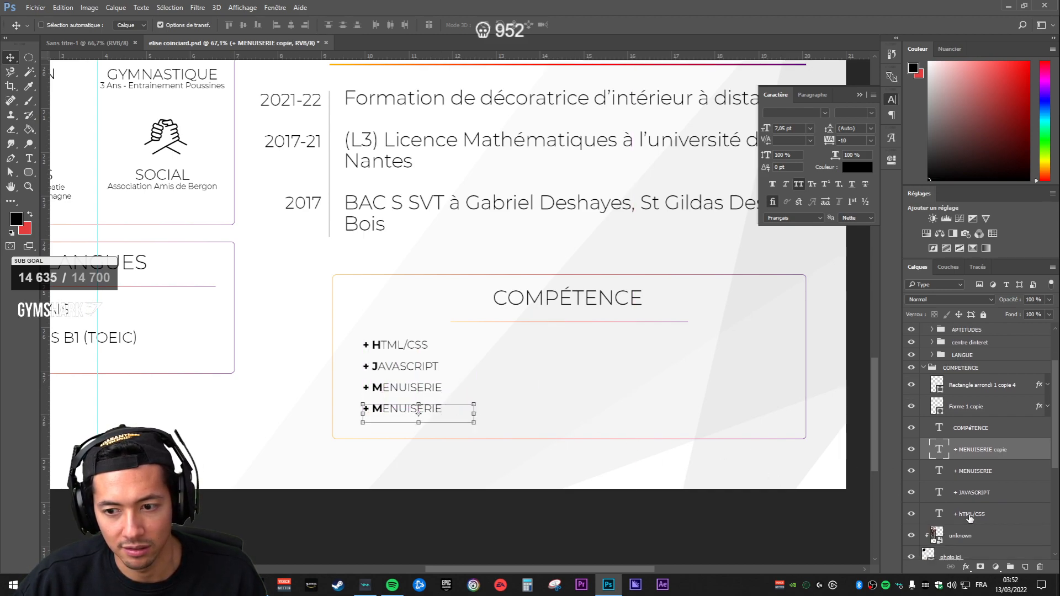
shift+click(975, 514)
drag(445, 379, 730, 388)
Step: Move the original four skill items horizontally inward, away from the COMPÉTENCE frame's left edge
scroll(975, 534, down, 3)
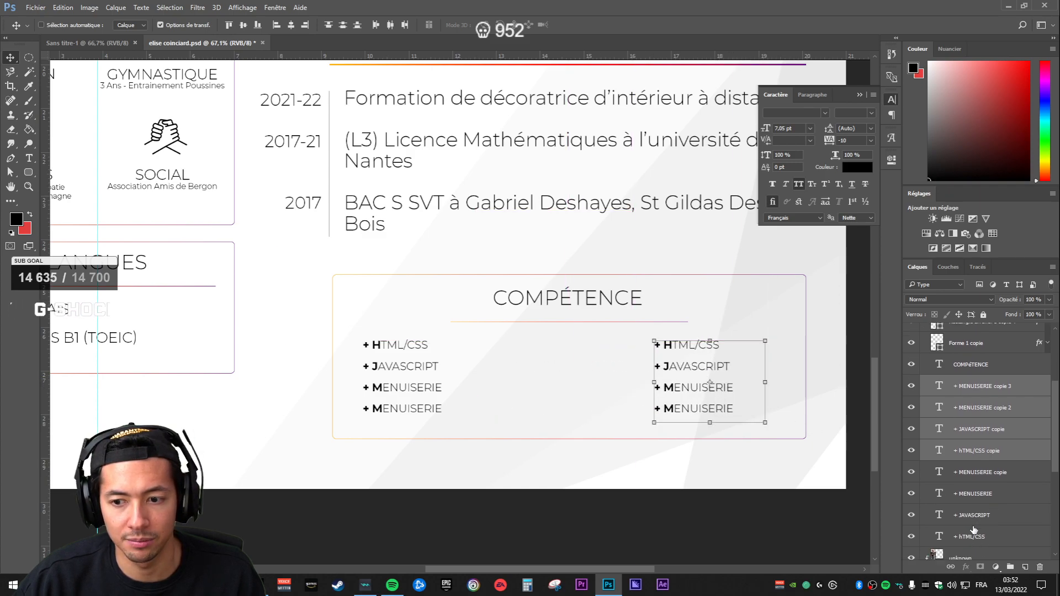
click(968, 471)
shift+click(975, 536)
drag(440, 373, 488, 370)
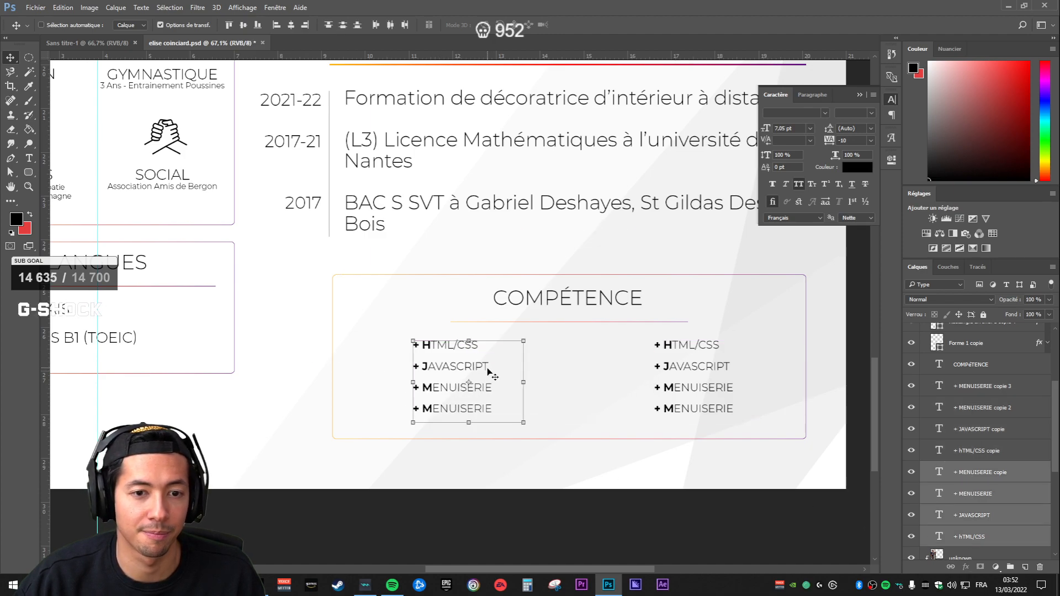
Step: Nudge the four copied skill items of the second column left to balance both columns, and save the document
click(957, 429)
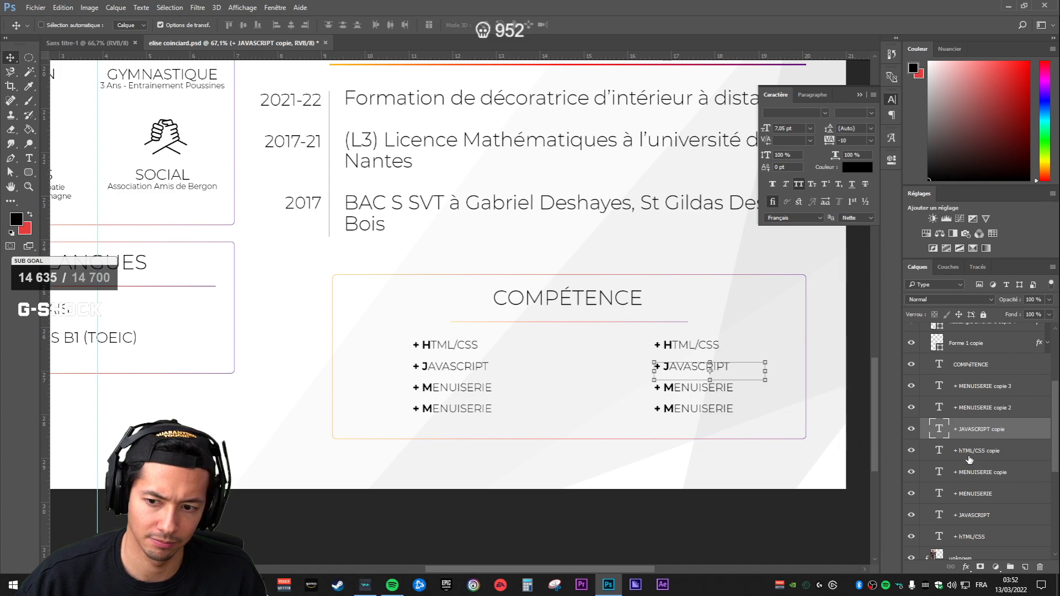
click(976, 408)
click(977, 388)
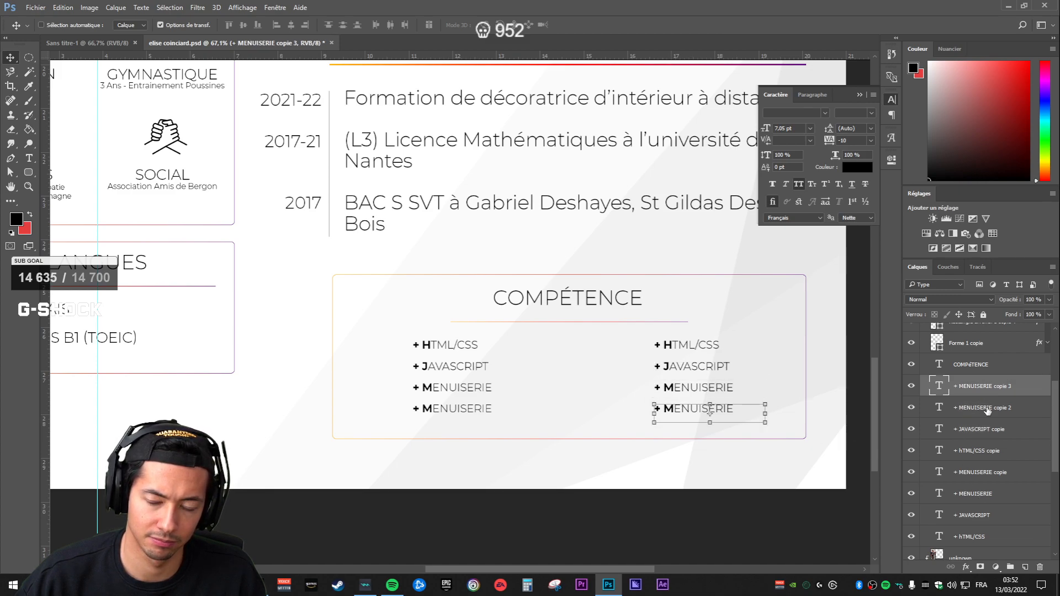
shift+click(980, 452)
key(shift+Left)
key(shift+Left)
key(shift+Left)
key(shift+Left)
key(shift+Left)
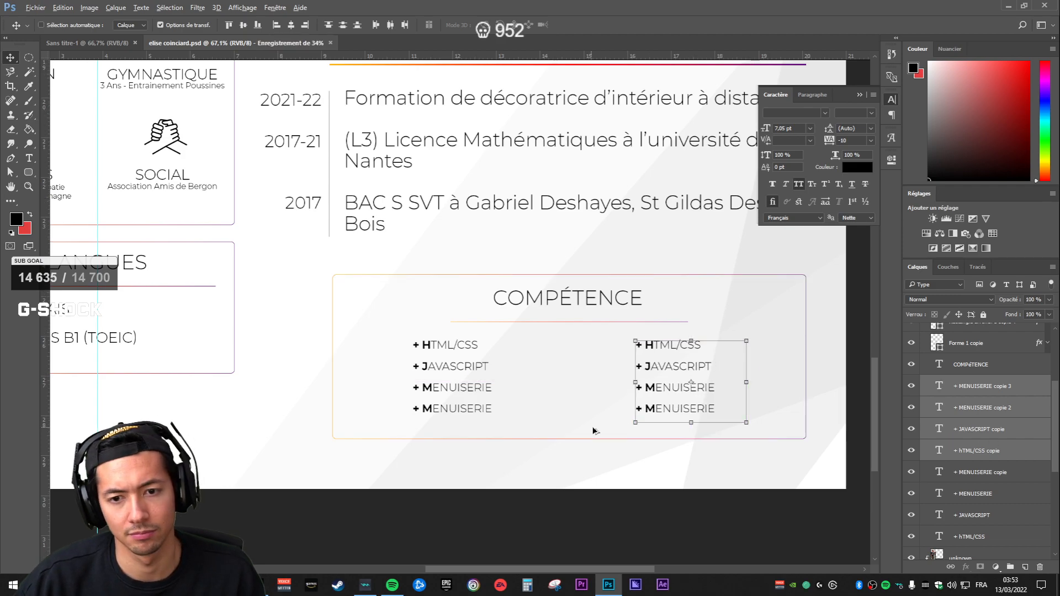
Step: Collapse the COMPETENCE layer group and review the whole CV page
scroll(589, 429, down, 5)
click(943, 364)
scroll(957, 398, up, 2)
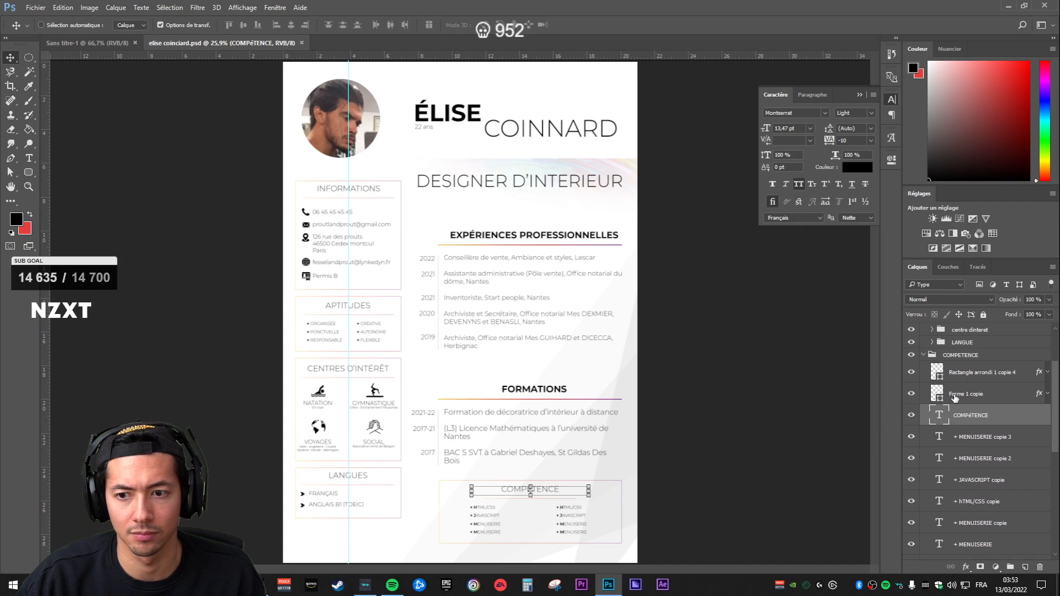
click(925, 356)
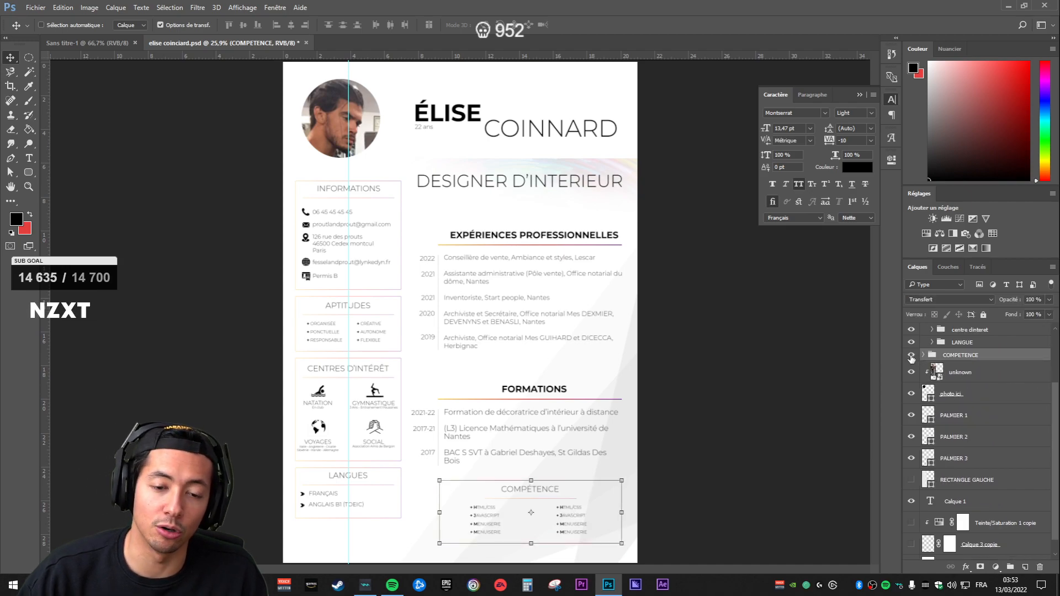
scroll(598, 485, down, 1)
click(964, 420)
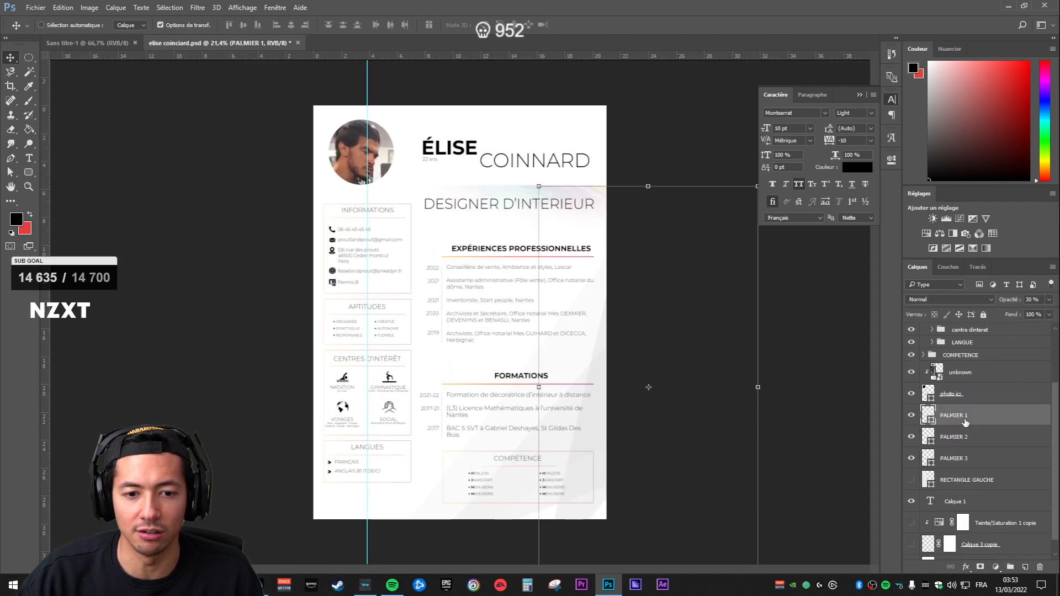
click(975, 354)
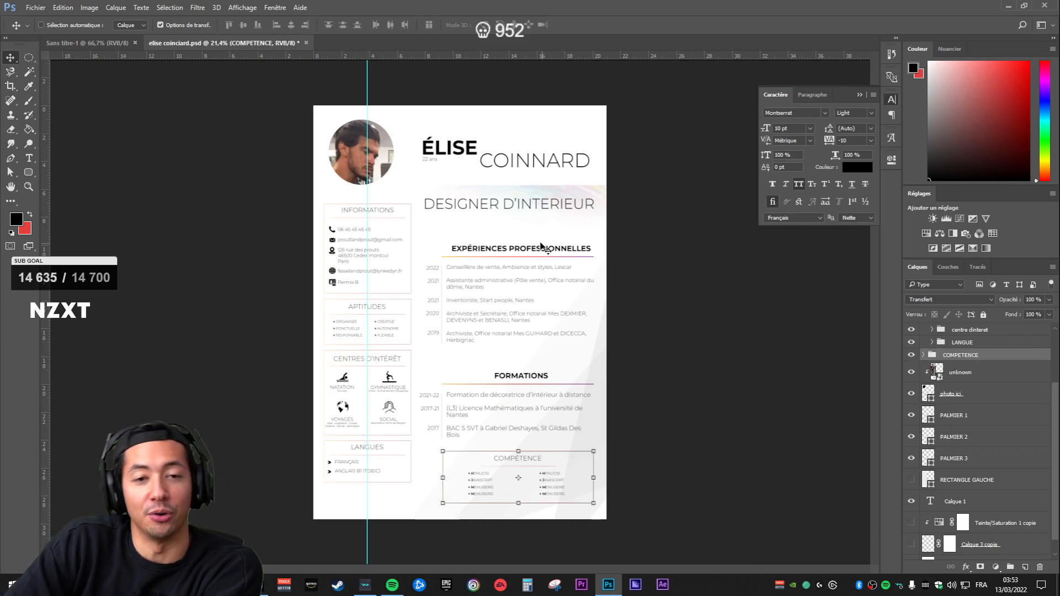
Step: Hide the COMPETENCE group to view the page without it, and make it visible again
click(911, 357)
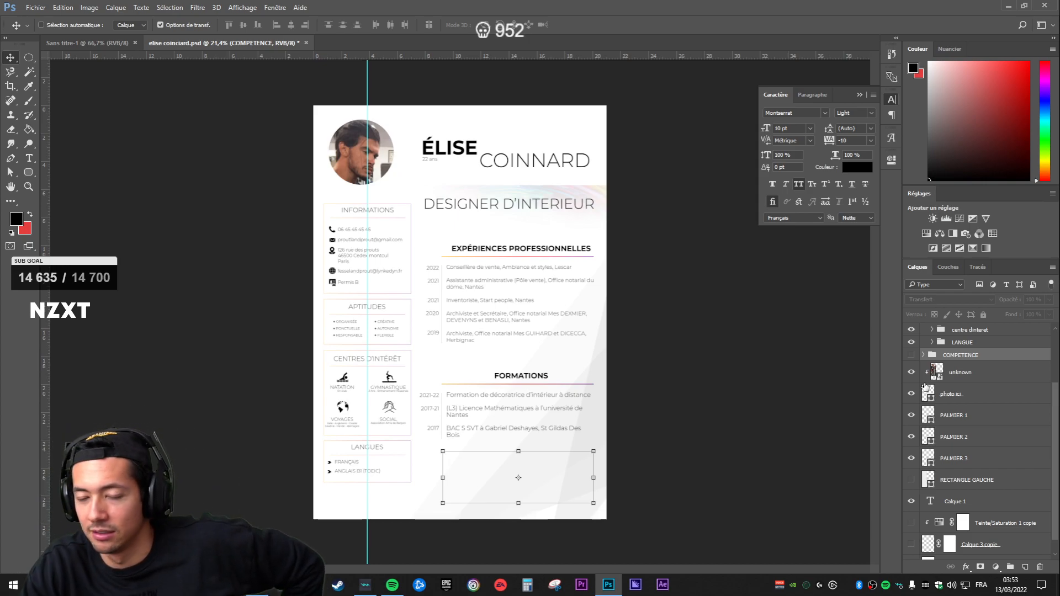
click(923, 386)
click(911, 355)
Step: Change the block's title to the plural COMPÉTENCES and collapse its layer group
click(923, 355)
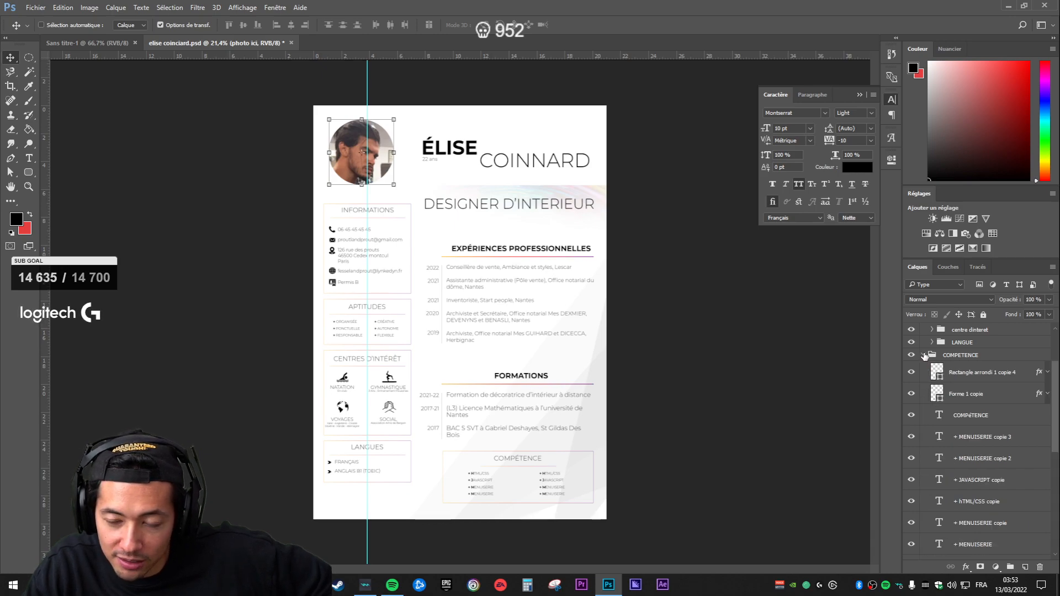
double_click(937, 413)
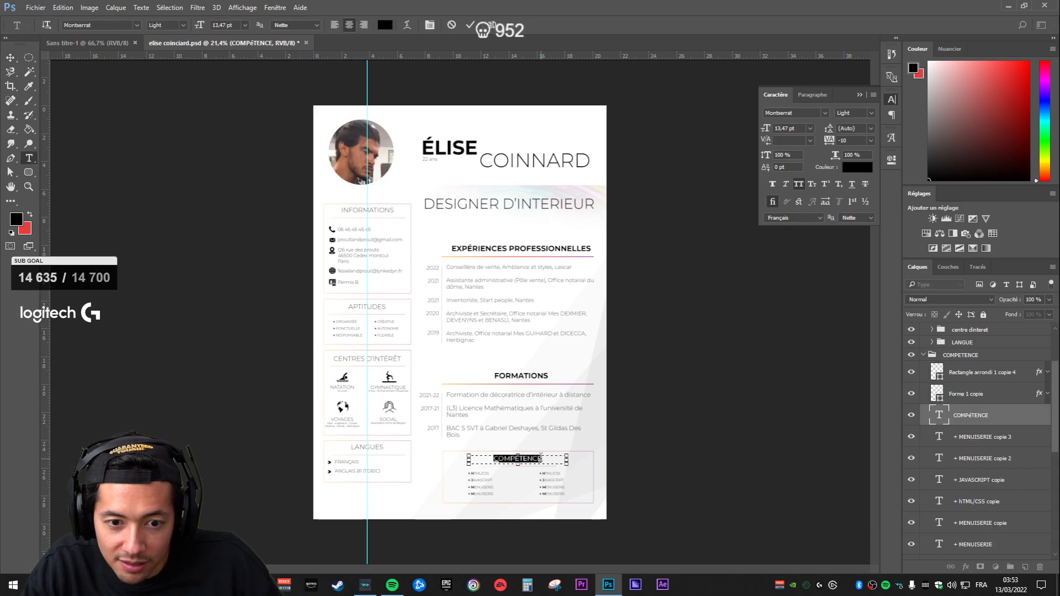
click(1000, 433)
key(v)
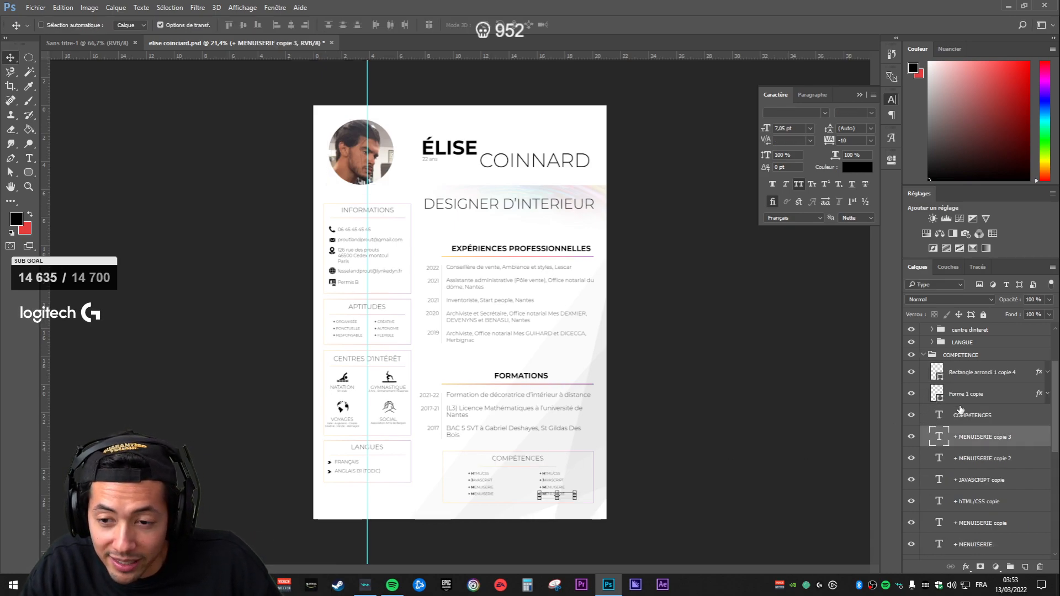
click(923, 356)
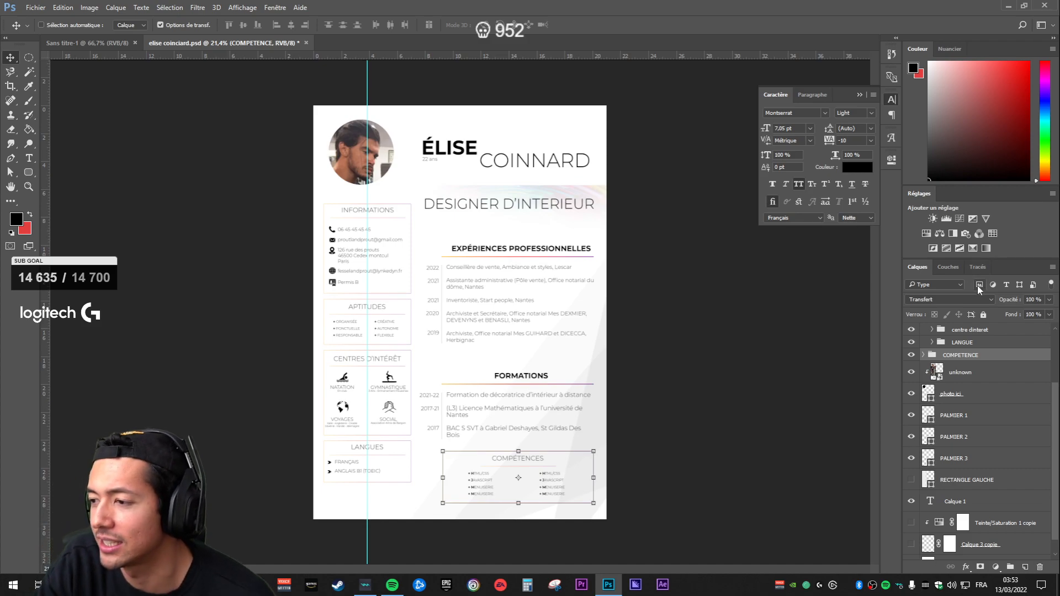
Step: Hide the COMPETENCE group and save the document
click(996, 438)
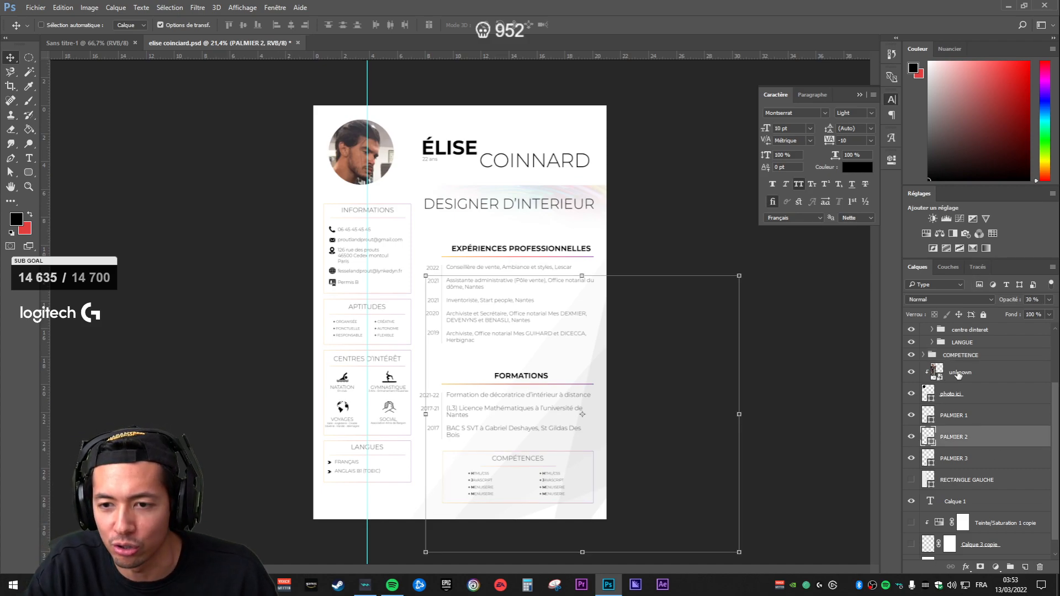
click(950, 355)
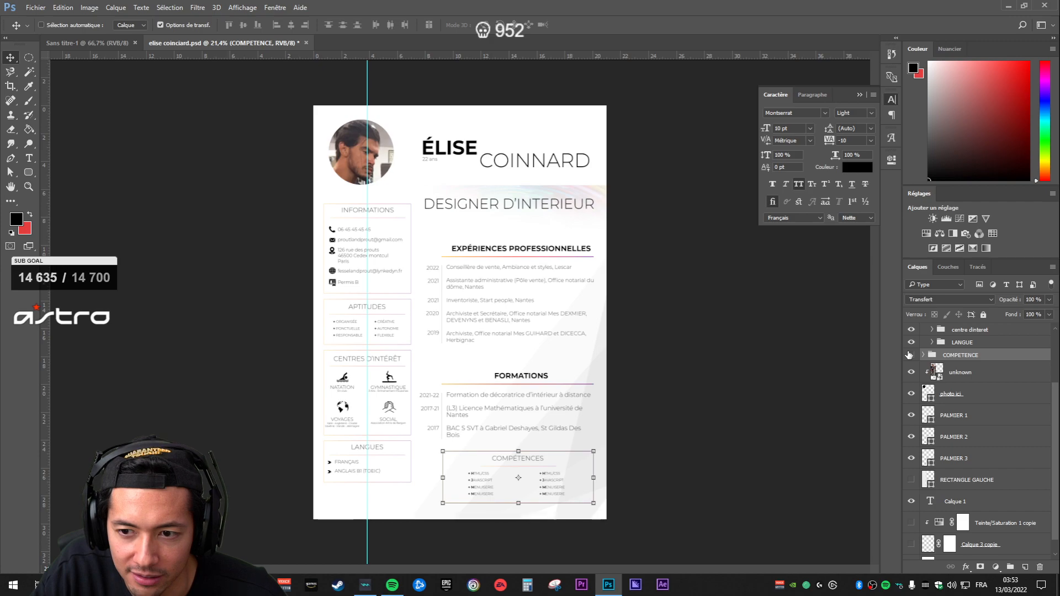
click(911, 355)
click(968, 376)
scroll(434, 513, down, 5)
scroll(450, 491, up, 6)
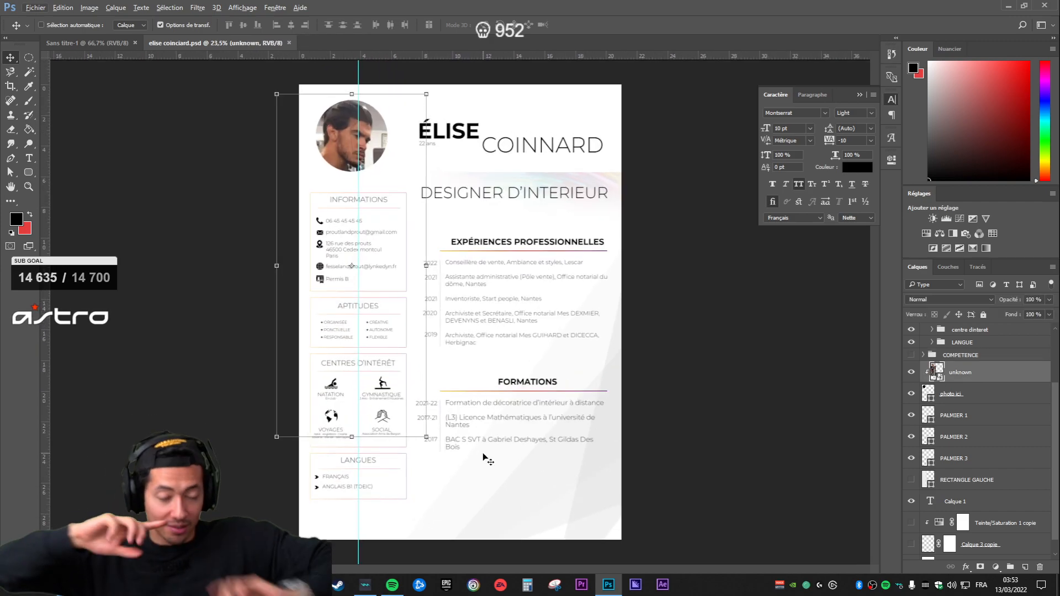